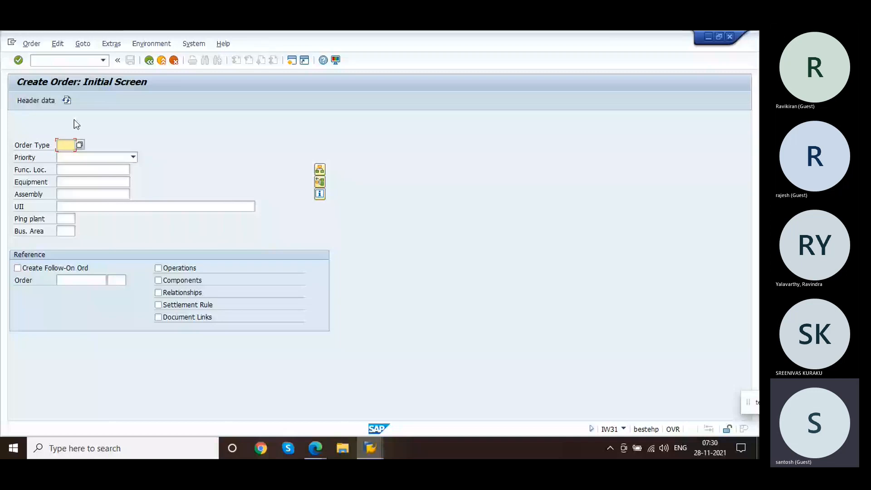
Step: Start a service order of type SM02 with planning plant 1200 and business area 1000
type("iw")
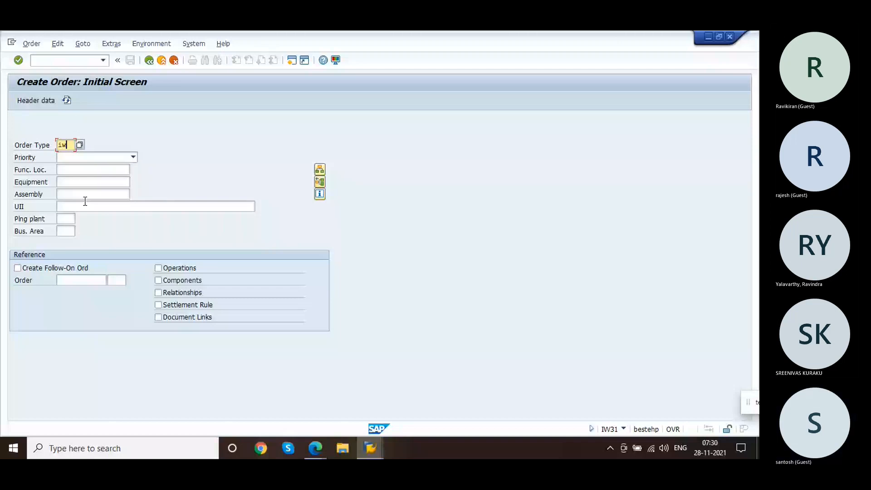
key("BackSpace")
key("BackSpace")
type("sm02")
left_click(68, 218)
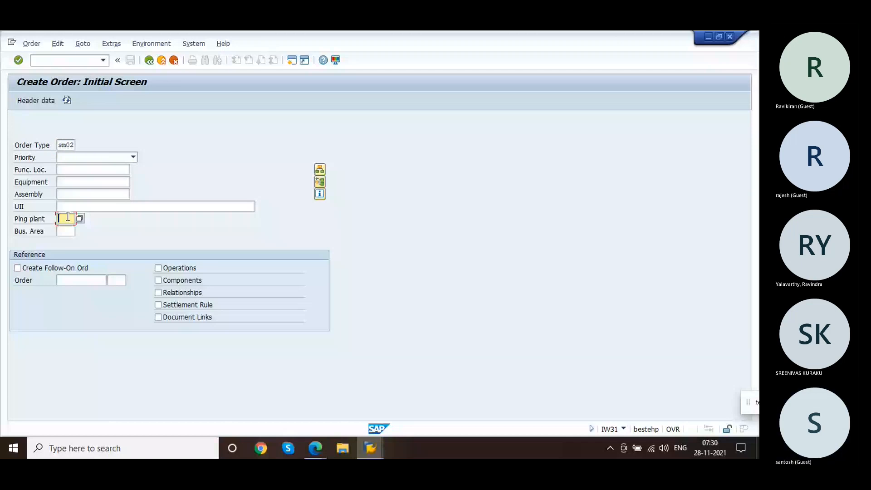
type("1200")
key("Return")
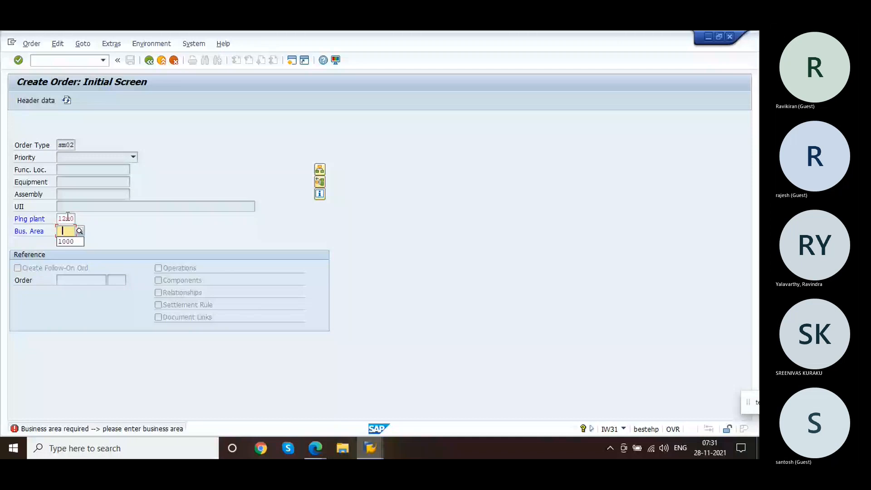
left_click(73, 241)
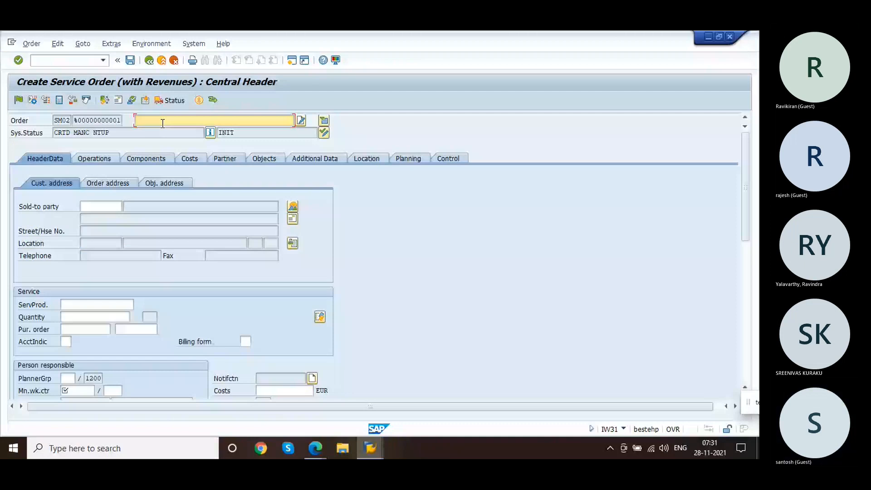
Step: Enter the order description Spare parts and the sold-to party's customer number
type("Spare parts")
left_click(109, 210)
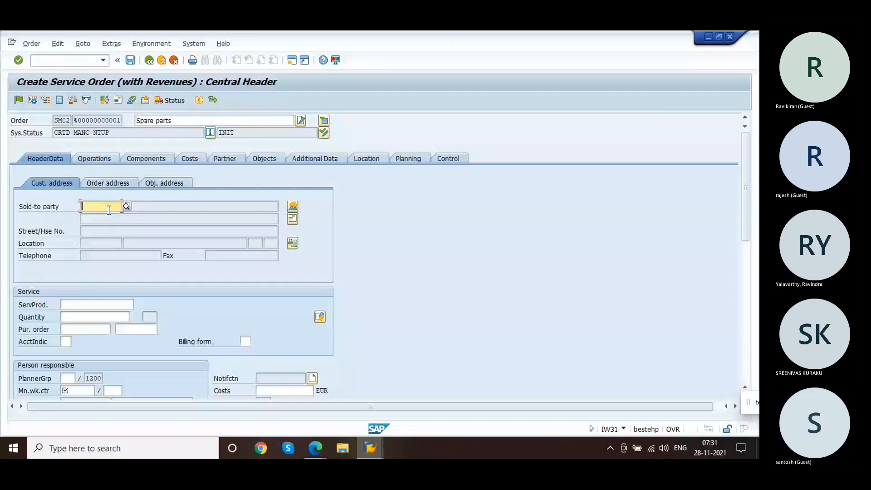
type("11")
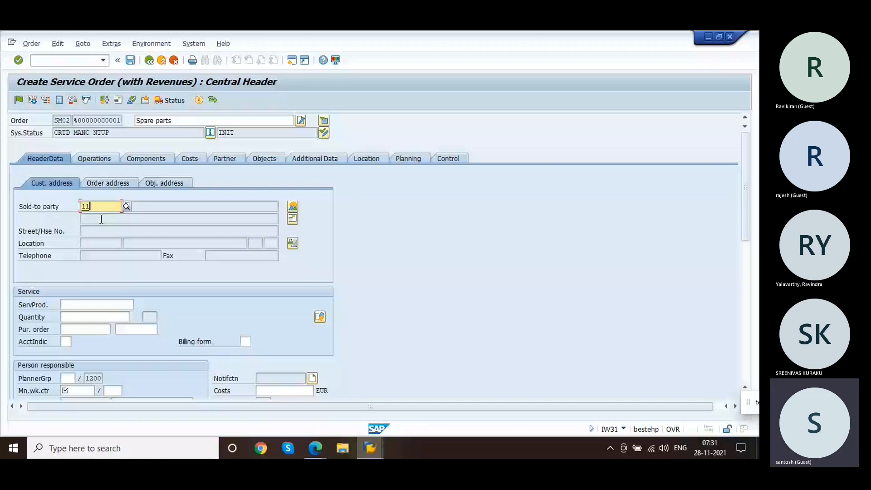
type("77")
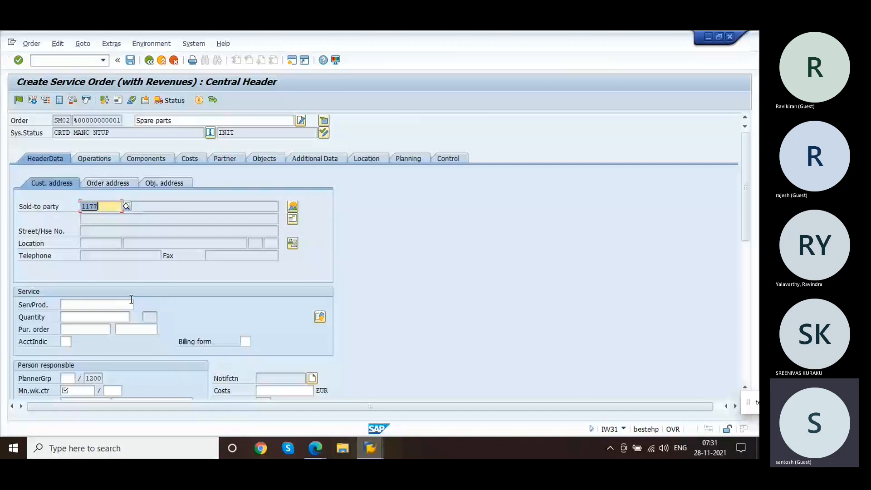
Step: Set the main work center to MECHANIK at plant 1200 and confirm the header
left_click(77, 390)
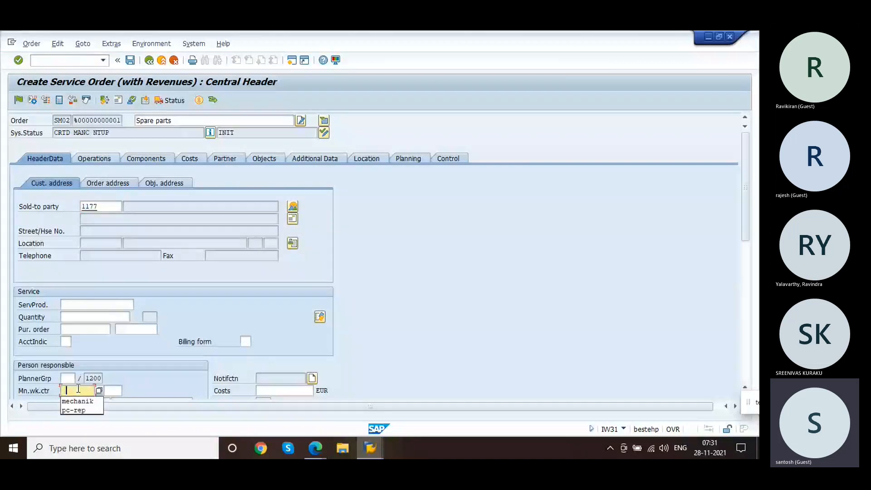
left_click(75, 401)
left_click(113, 391)
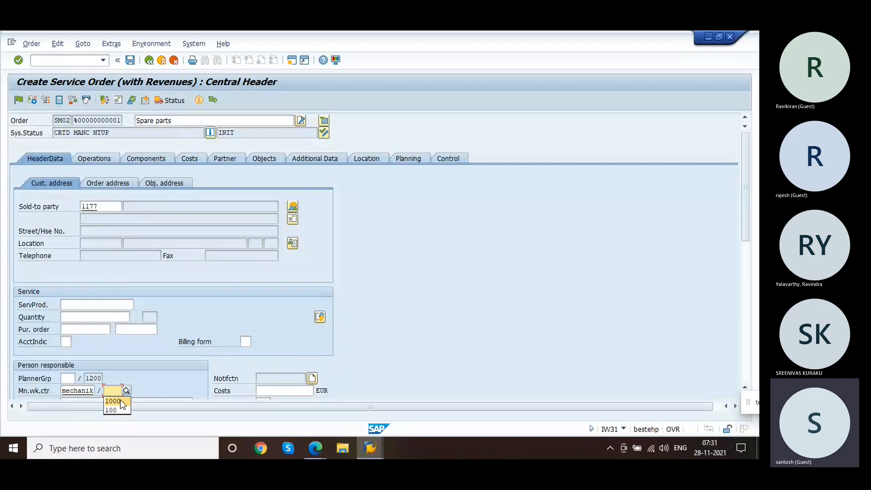
type("1200")
key("Return")
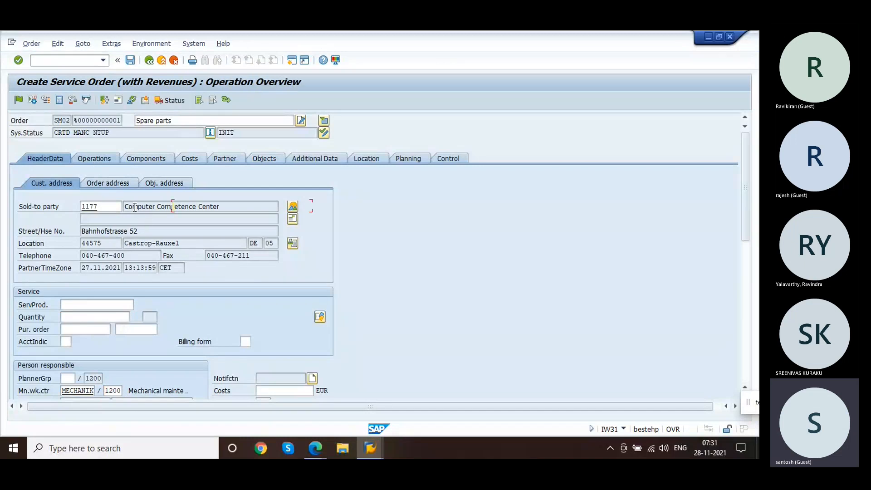
Step: Enter 1 hour of work for the first operation of the order
left_click(406, 195)
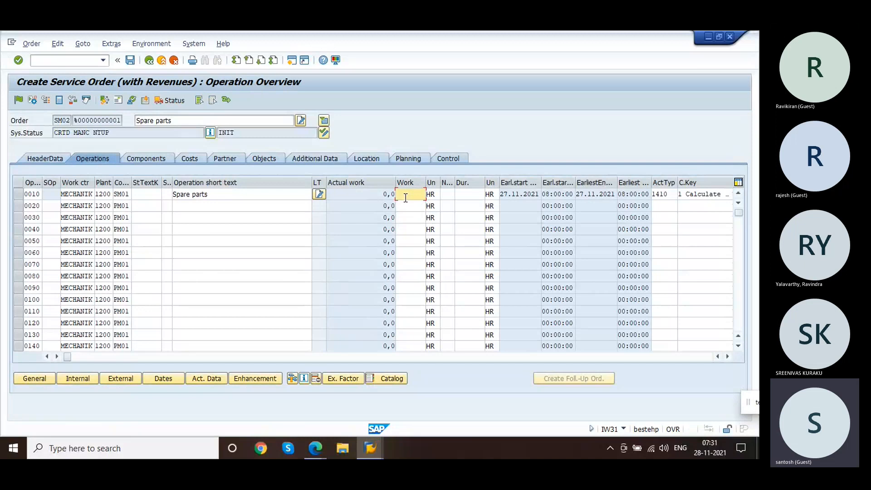
type("1")
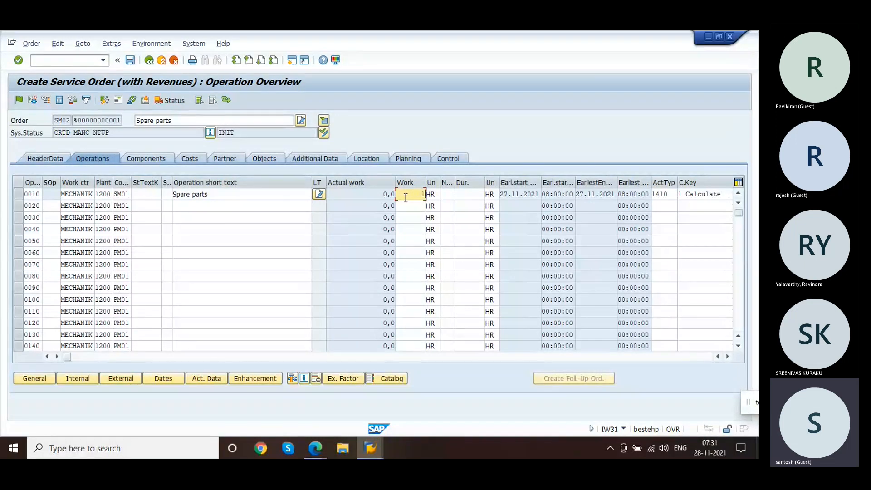
left_click(145, 194)
Step: Add component 100-100 with a required quantity of 1 to the order
left_click(151, 158)
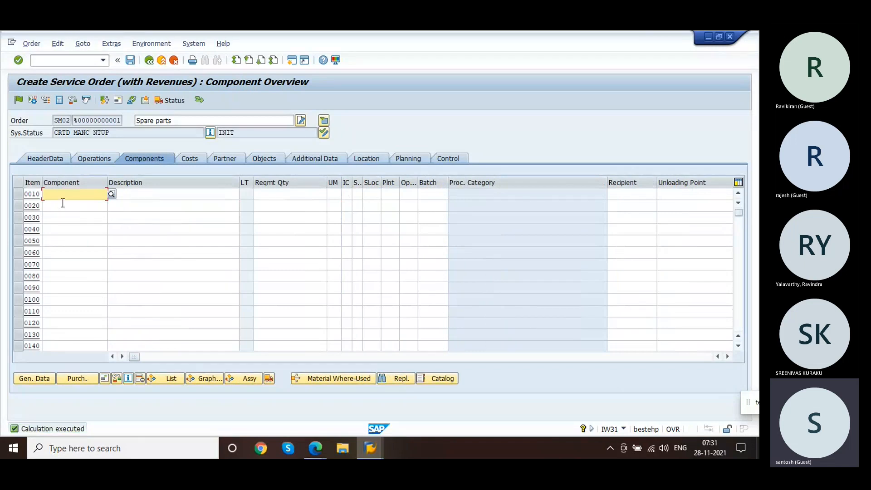
type("100")
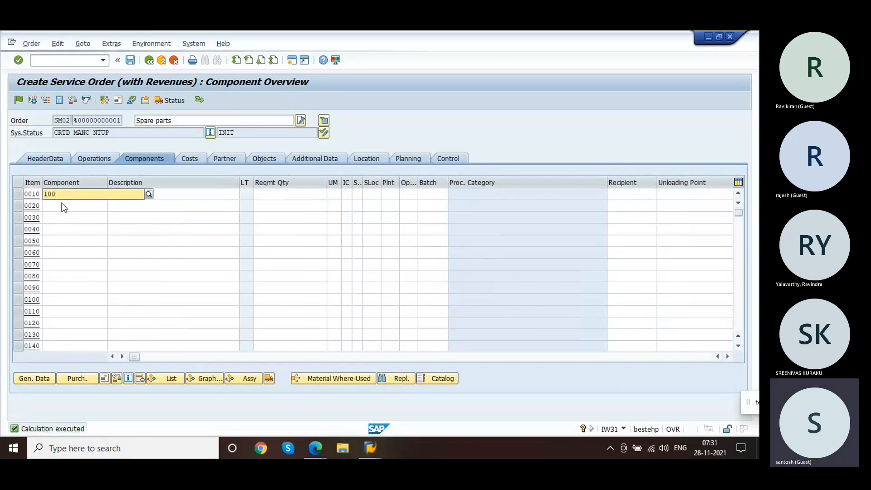
type("-100")
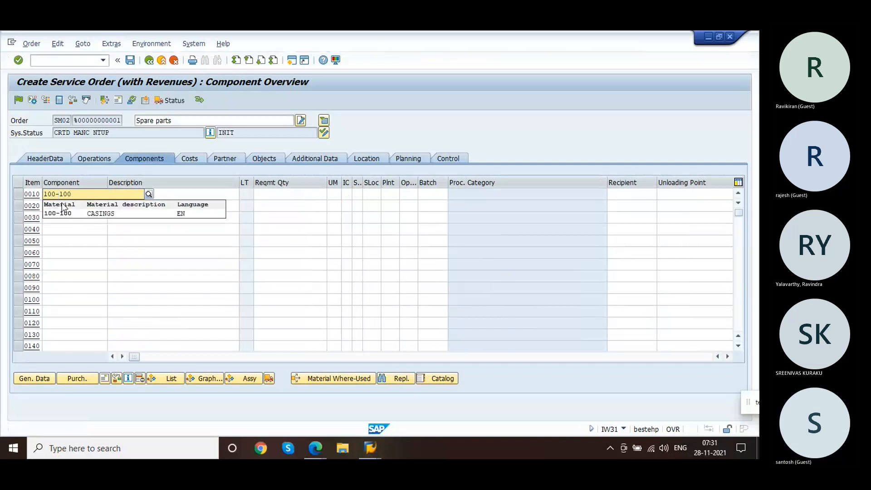
left_click(77, 214)
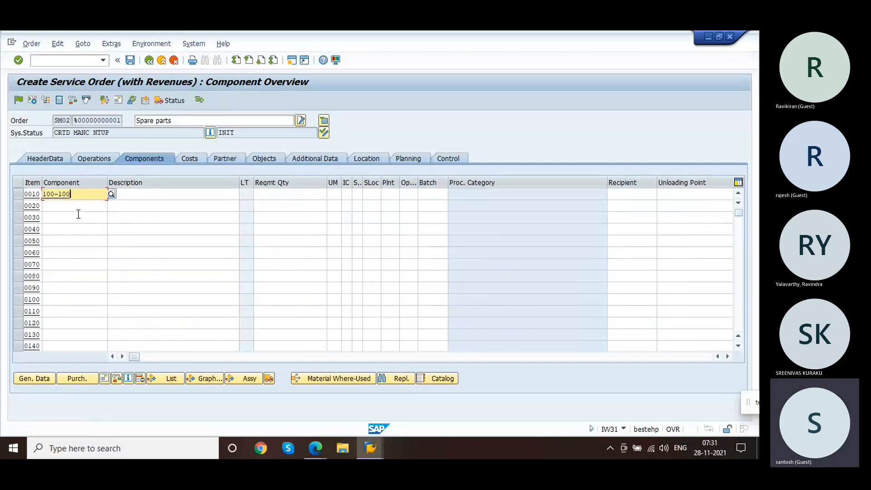
left_click(285, 194)
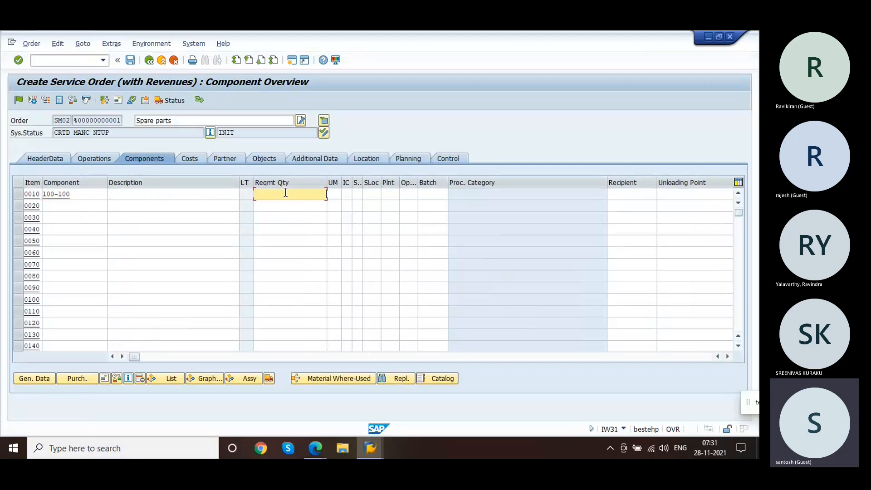
type("1")
key("Return")
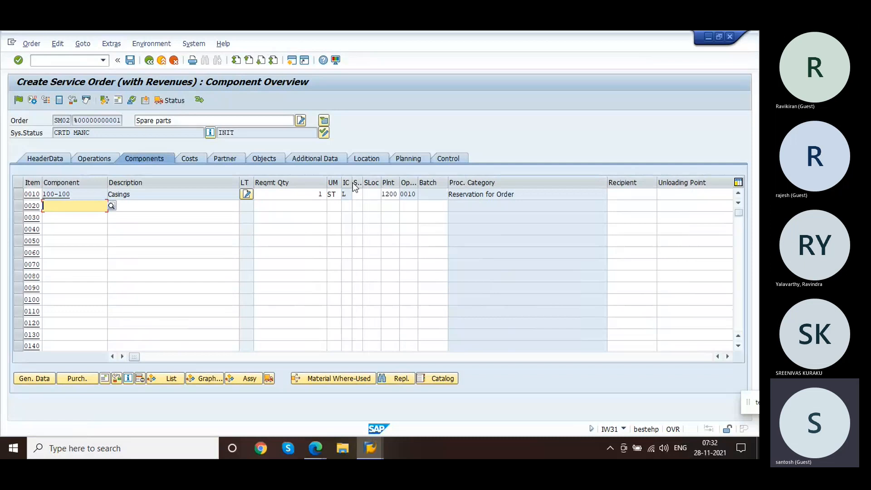
Step: Review the available item categories for the component without changing its category
left_click_drag(352, 182, 375, 182)
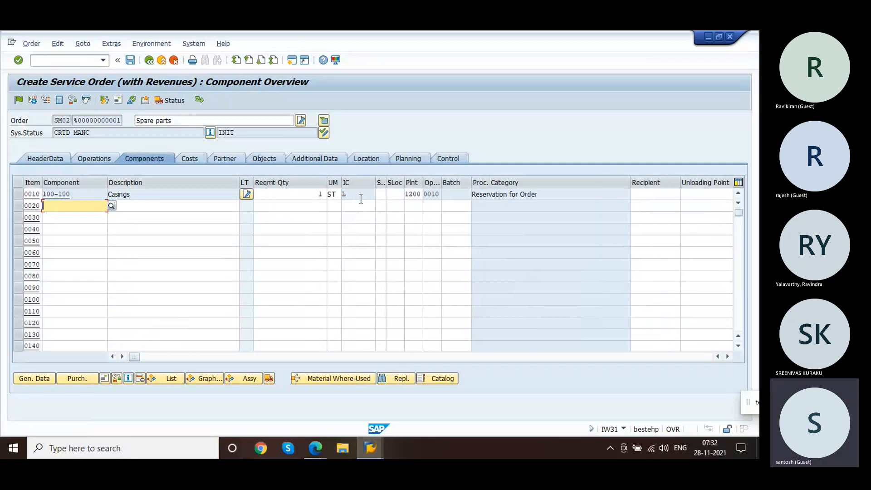
left_click(361, 198)
left_click(377, 195)
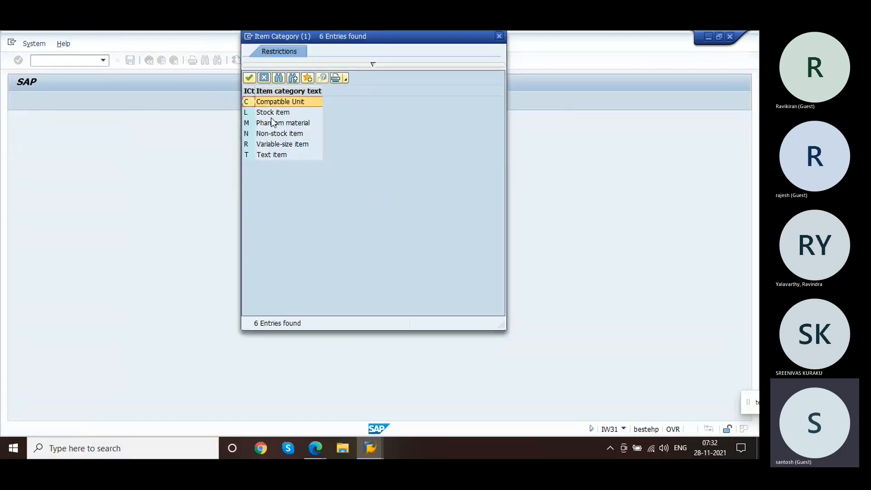
left_click(266, 116)
left_click(271, 123)
left_click(275, 135)
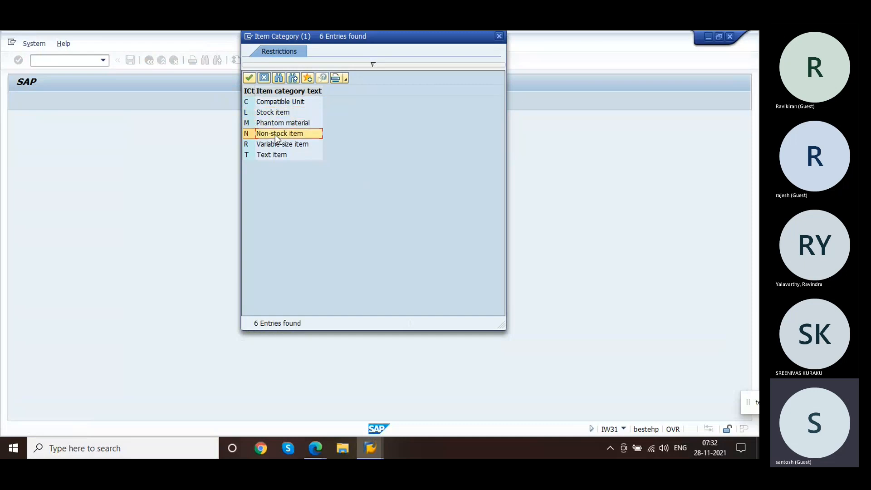
left_click(276, 125)
left_click(264, 115)
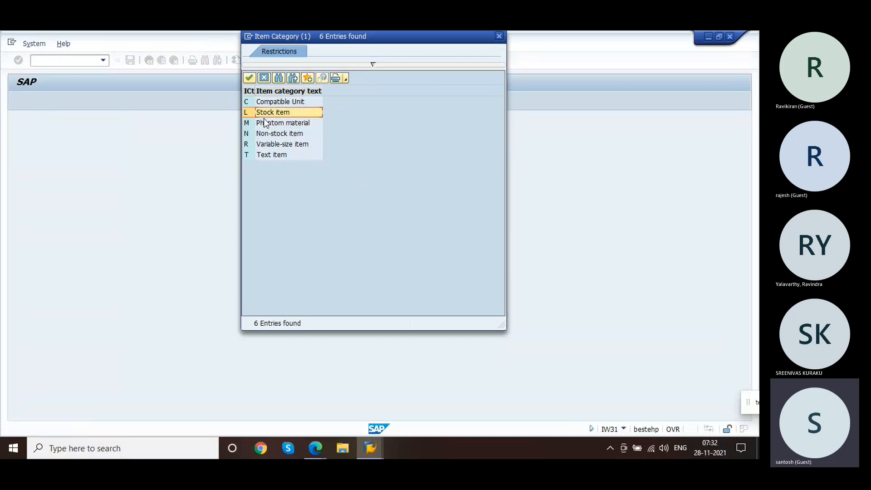
left_click(264, 135)
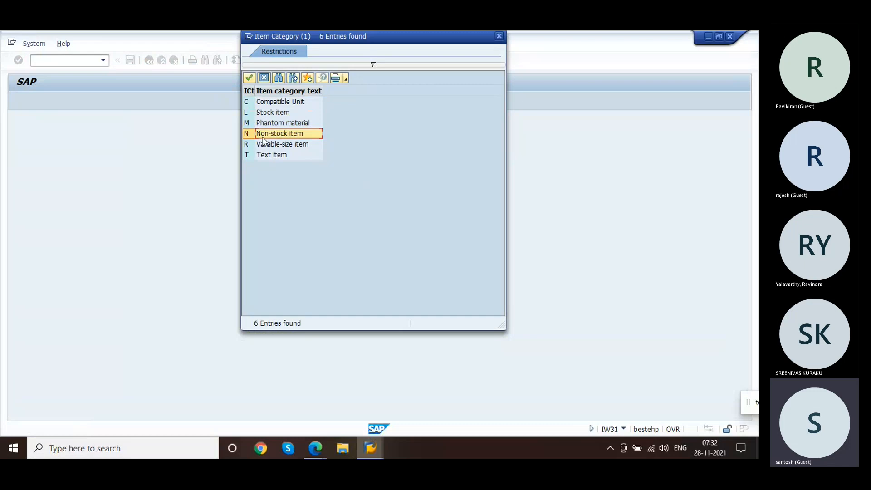
left_click(249, 112)
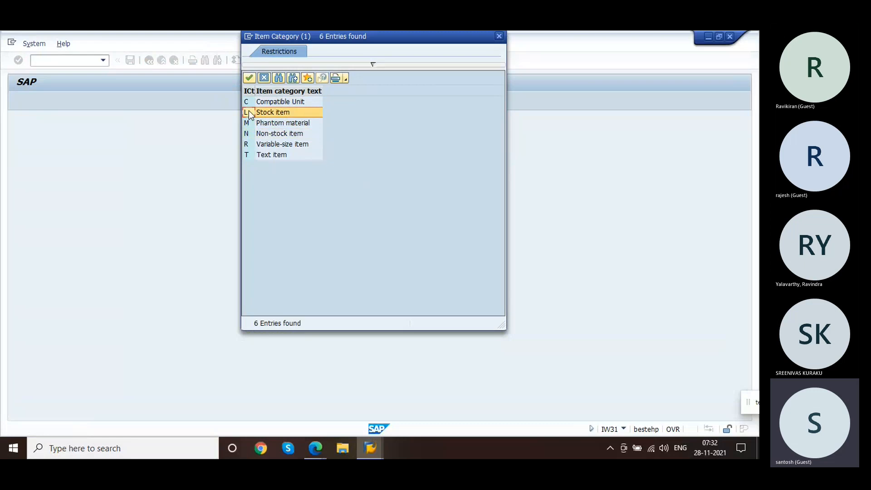
left_click(246, 137)
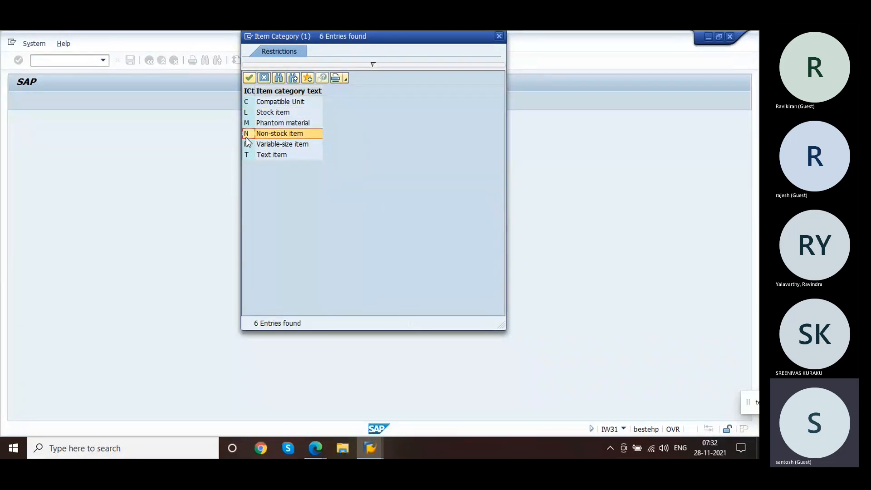
left_click(264, 78)
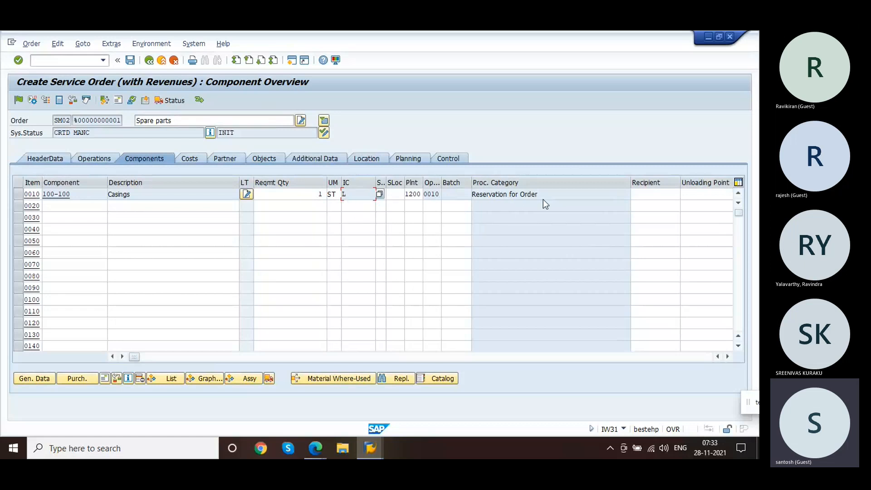
Step: Scroll through the component line's remaining columns, including plant, purchasing and requirement date fields
left_click_drag(553, 193, 458, 192)
left_click(457, 179)
left_click(413, 195)
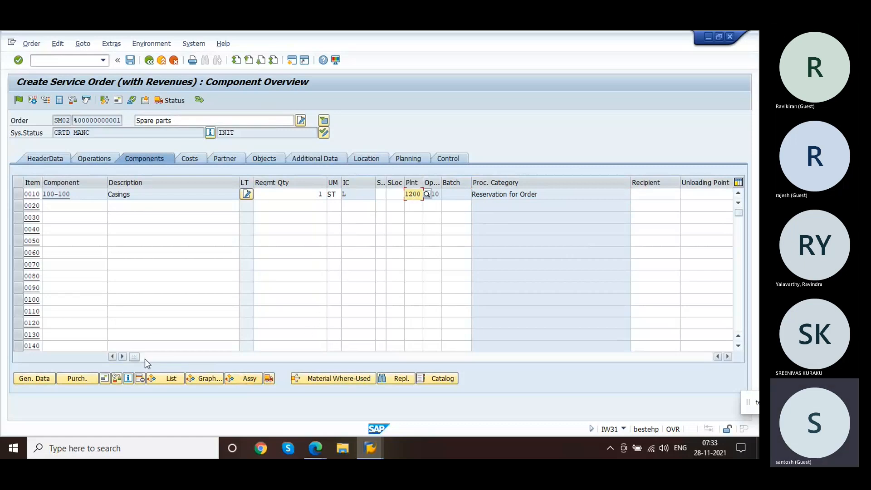
left_click_drag(132, 358, 224, 349)
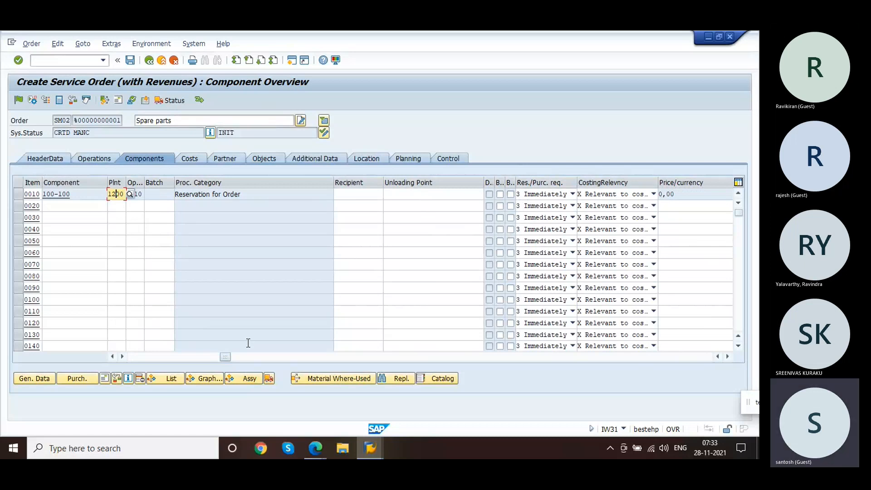
left_click_drag(228, 358, 457, 338)
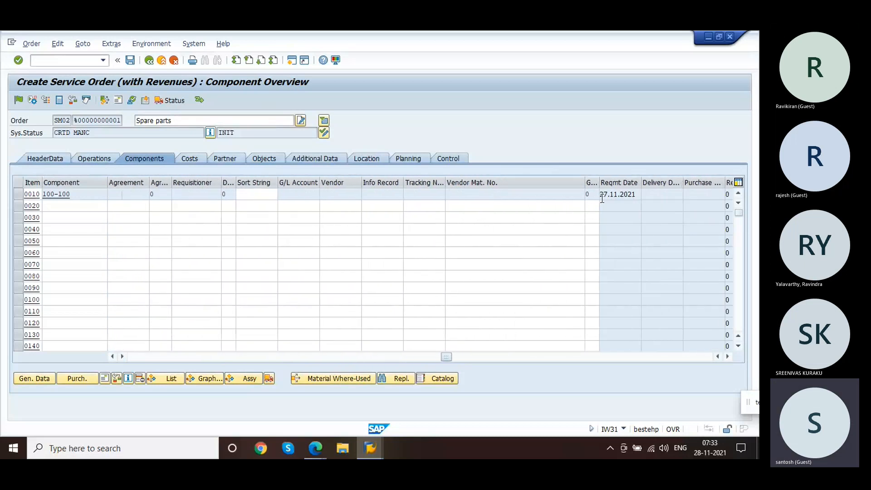
left_click_drag(604, 197, 662, 197)
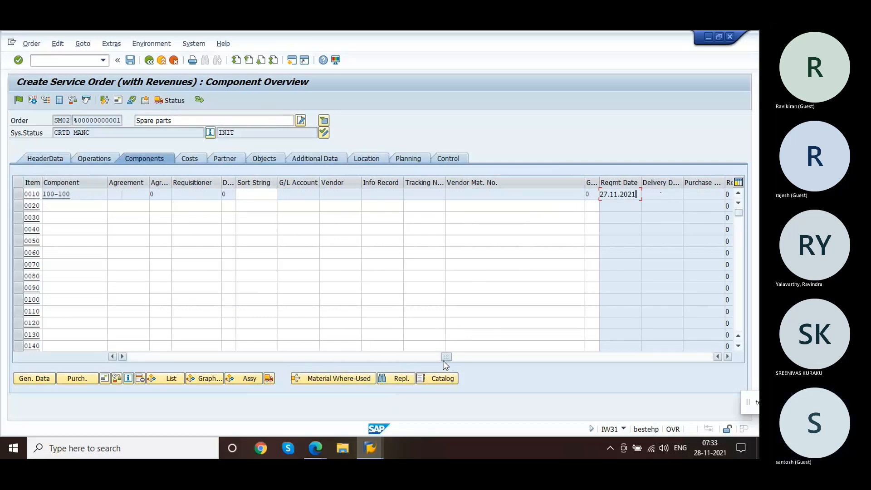
left_click_drag(446, 357, 345, 359)
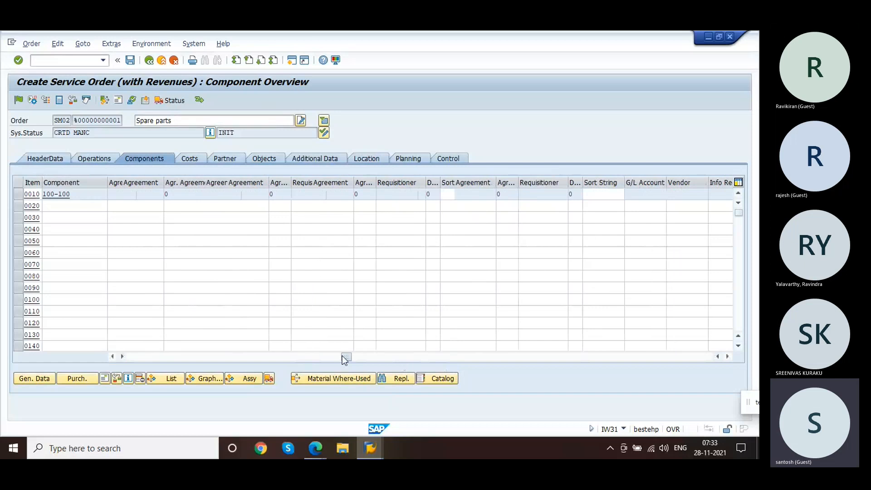
left_click_drag(345, 359, 134, 359)
Step: Try to release the order, acknowledge the information message, and save the order
left_click(19, 99)
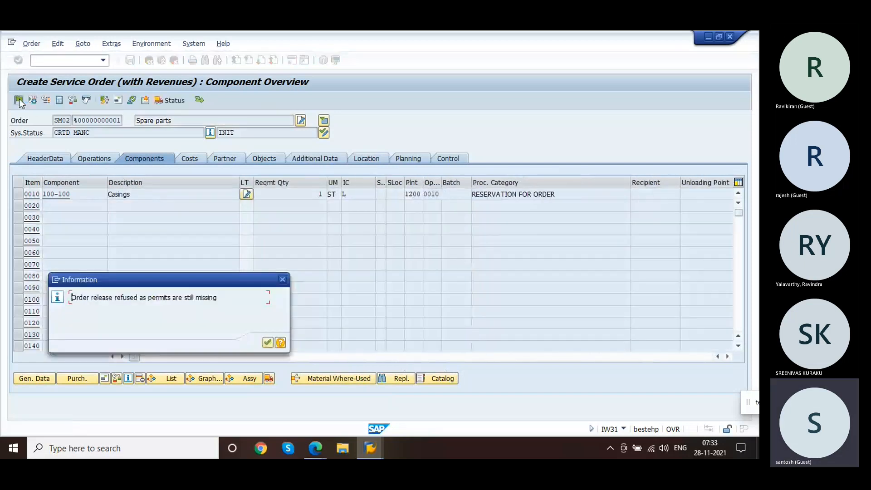
key("Return")
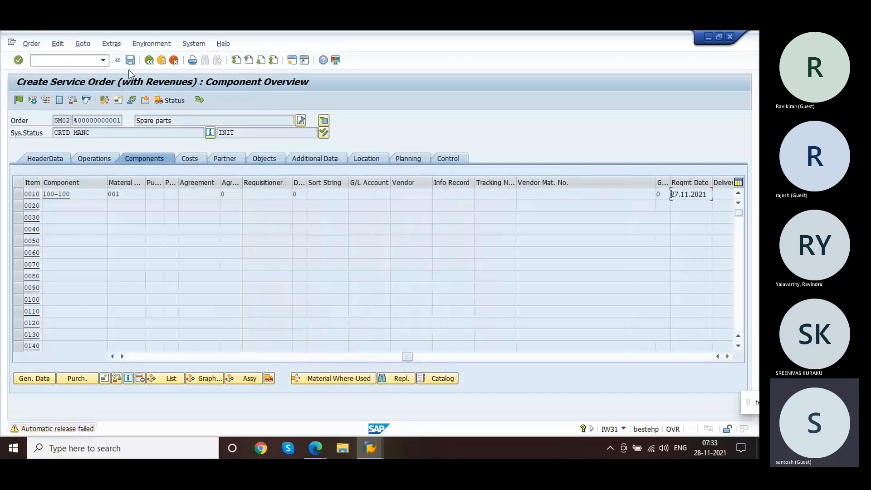
left_click(131, 62)
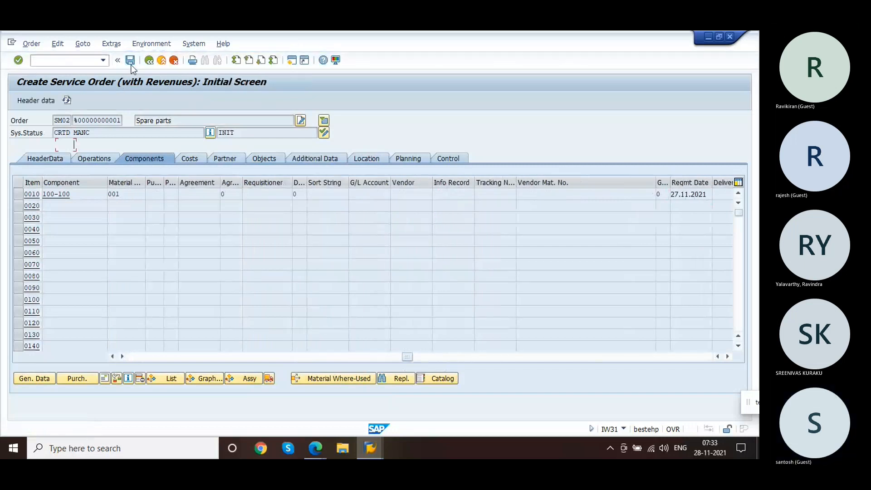
Step: Open the saved service order in change mode and display its components
left_click(36, 44)
left_click(47, 90)
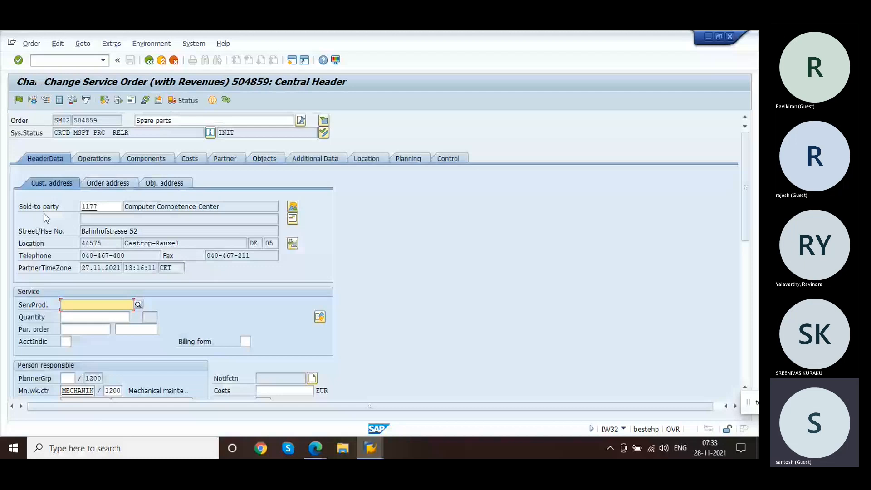
left_click(149, 158)
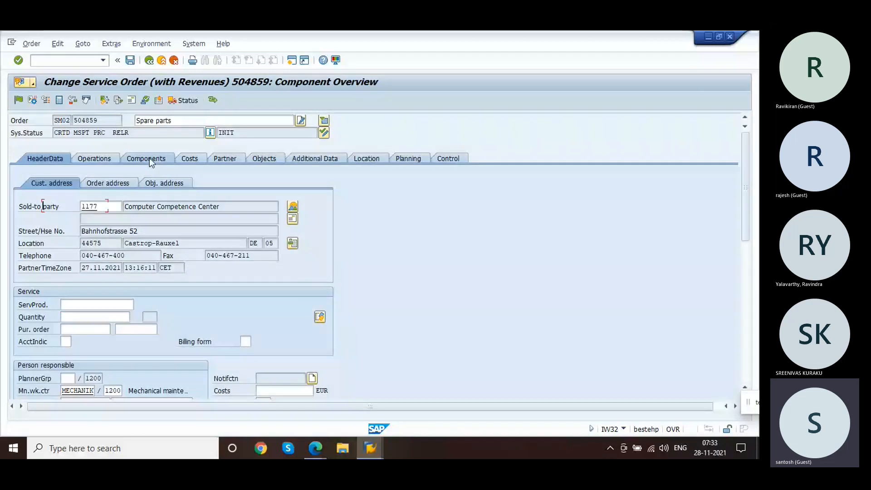
left_click(189, 158)
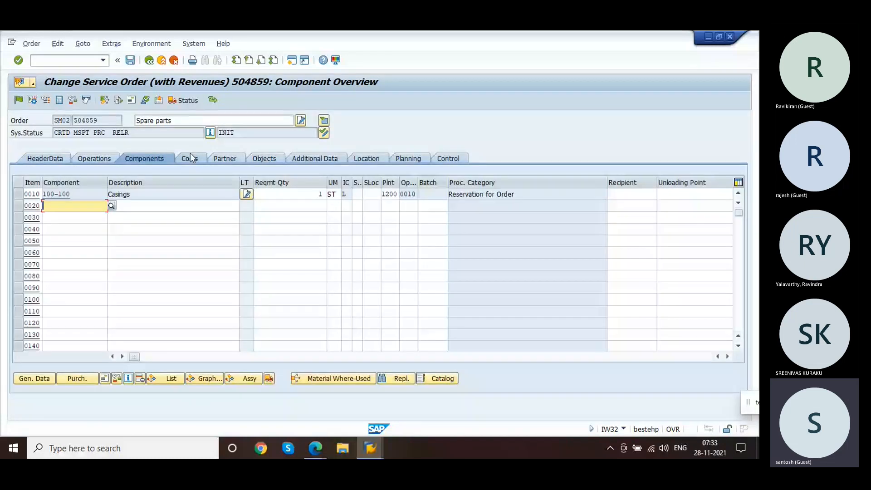
Step: Review the order's planned costs and the component material 100-100's Accounting 1 valuation data, then return to the components
left_click(245, 296)
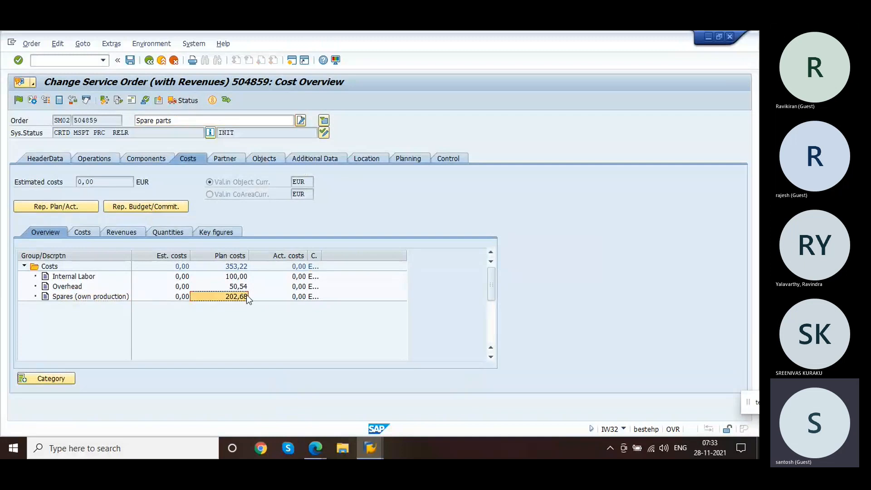
left_click(146, 158)
left_click(62, 194)
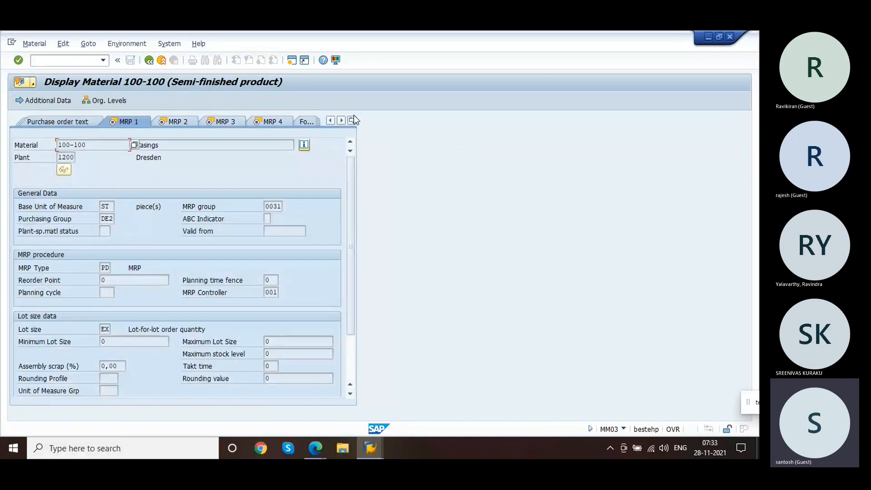
left_click(352, 121)
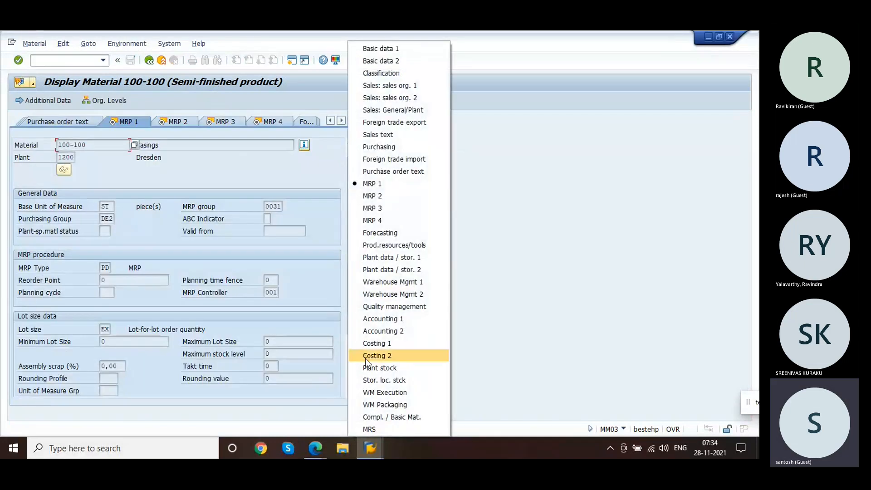
left_click(393, 318)
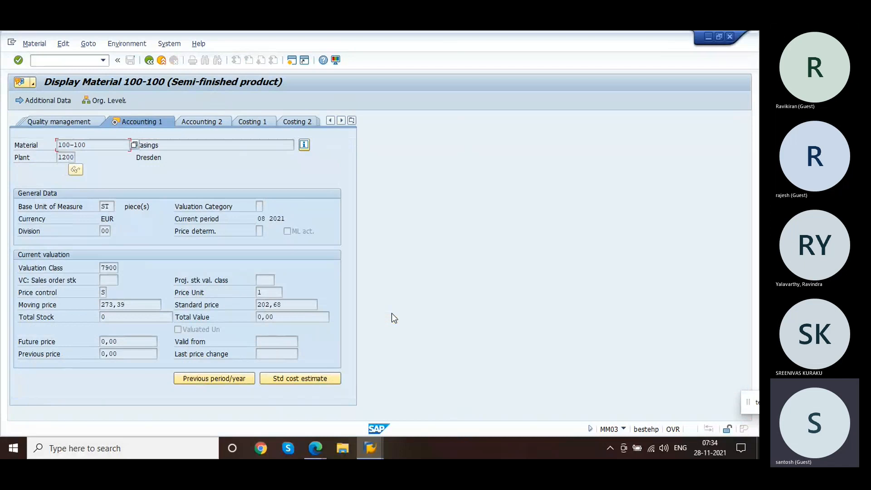
left_click(292, 308)
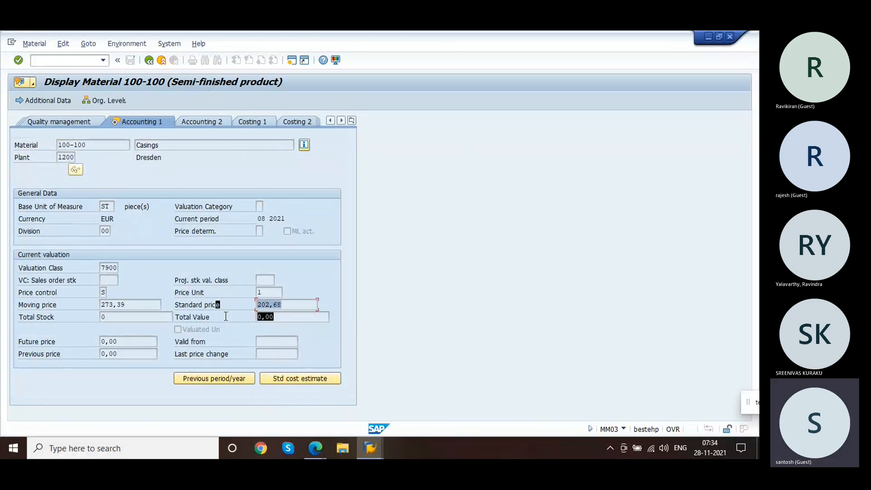
left_click(150, 62)
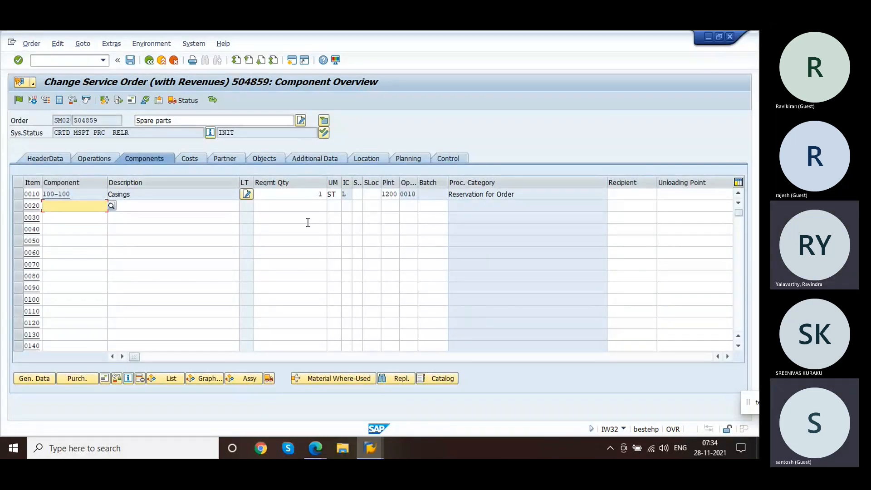
left_click(348, 195)
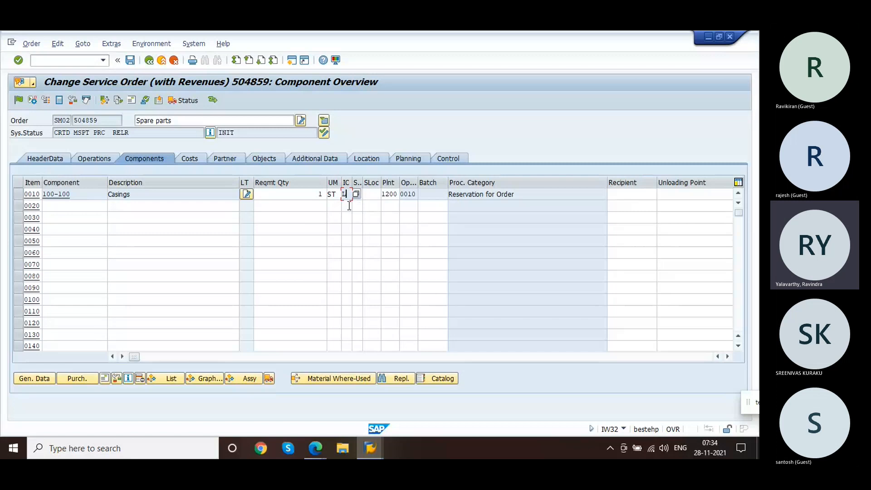
left_click(348, 207)
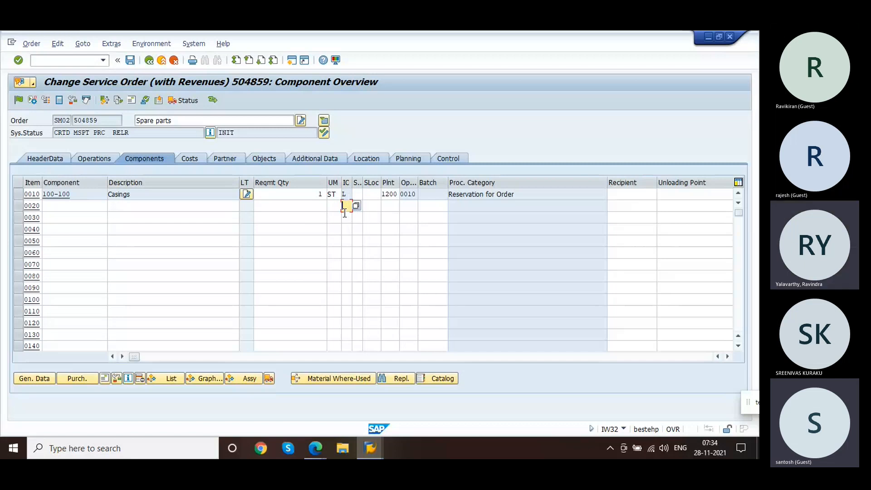
left_click(92, 206)
left_click(92, 205)
left_click(85, 217)
key("Tab")
key("Tab")
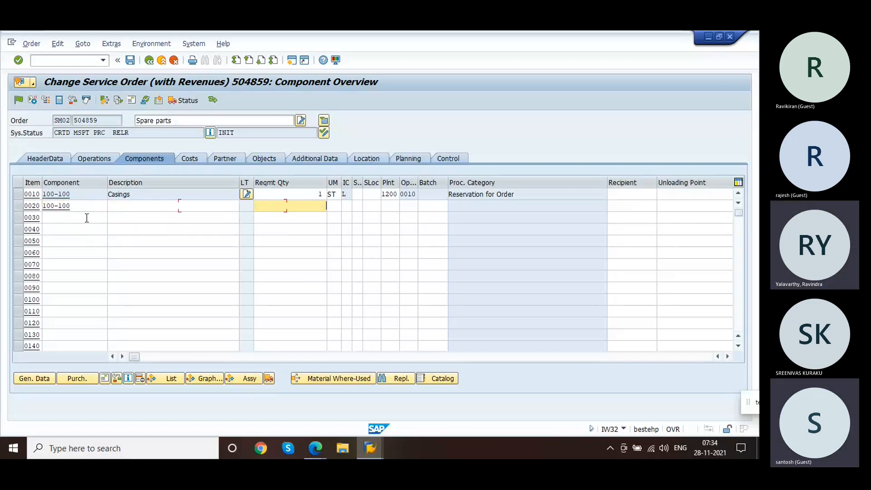
key("Tab")
key("Tab")
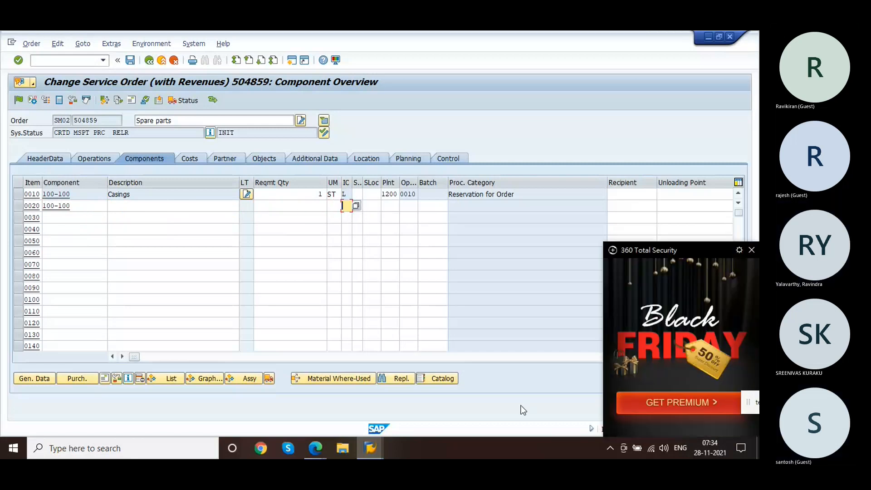
left_click(749, 251)
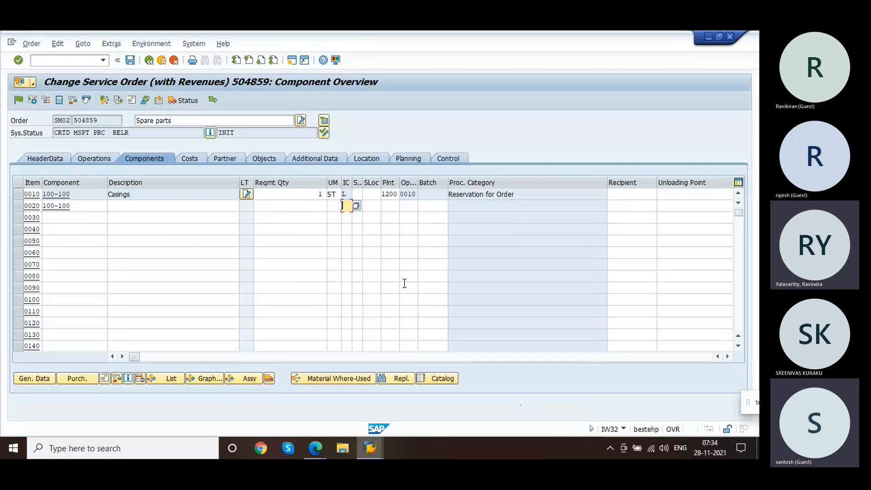
left_click(88, 196)
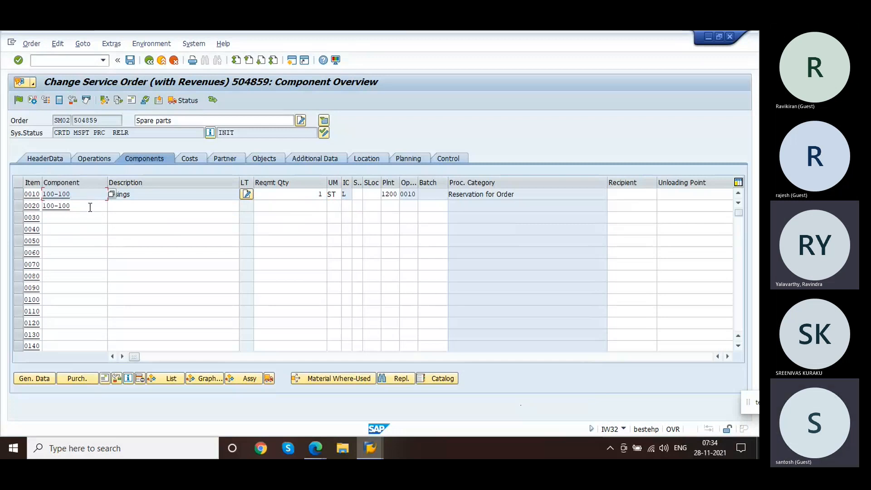
left_click(90, 207)
key("BackSpace")
key("BackSpace")
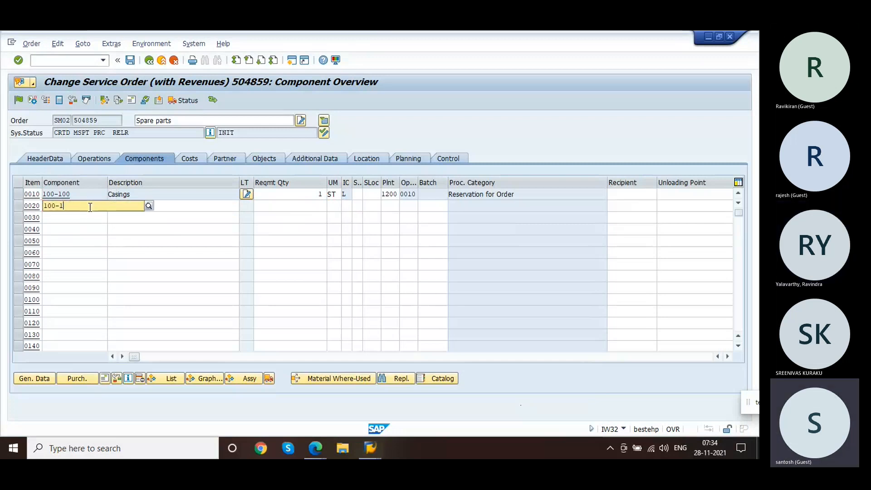
key("BackSpace")
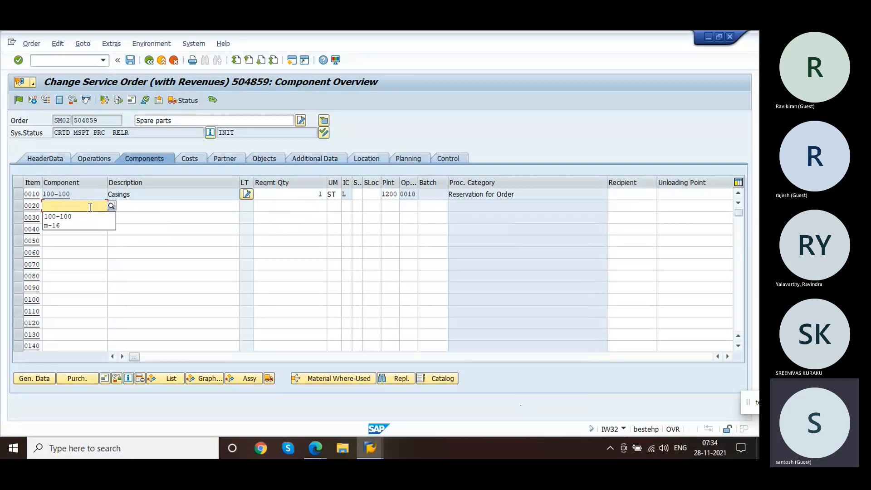
left_click(165, 208)
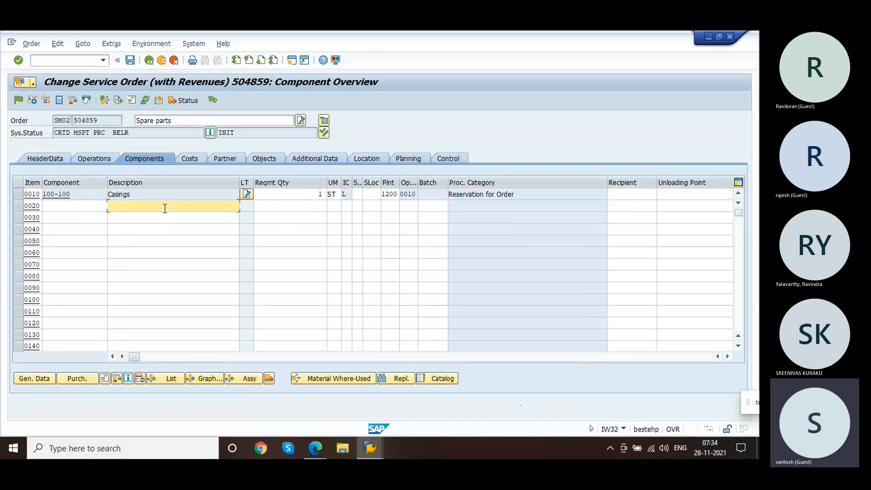
left_click(349, 199)
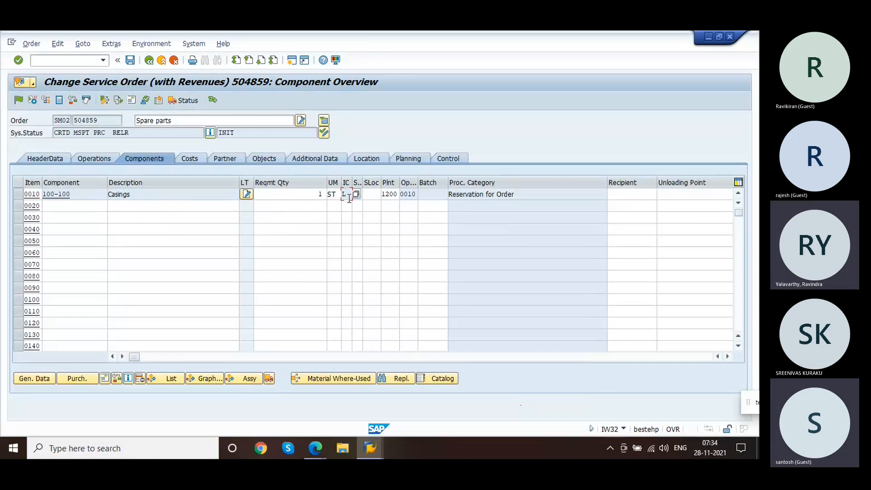
left_click(316, 200)
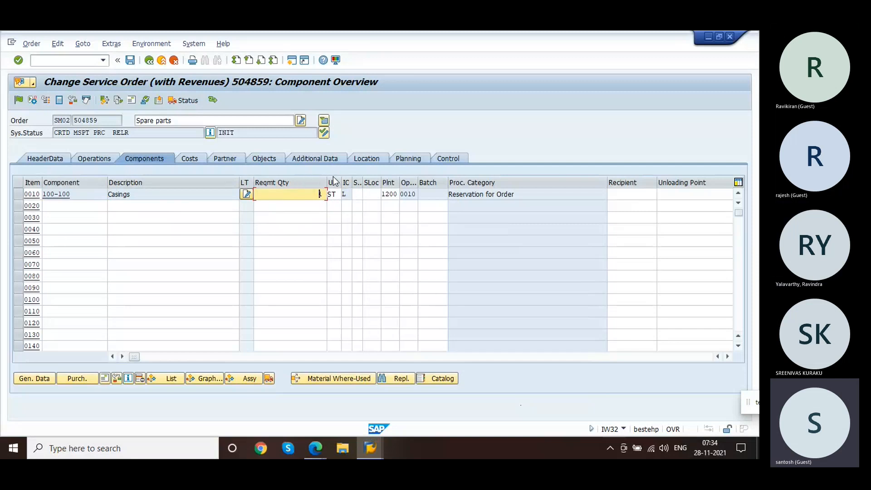
left_click(348, 195)
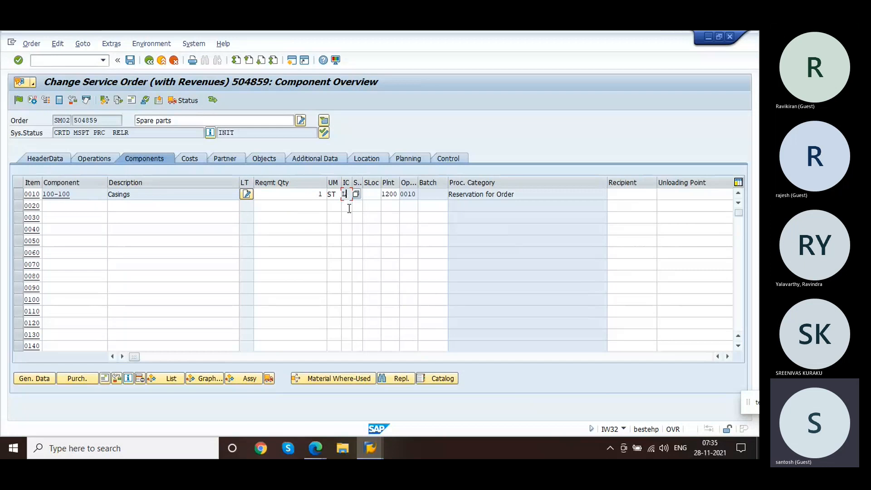
left_click(102, 206)
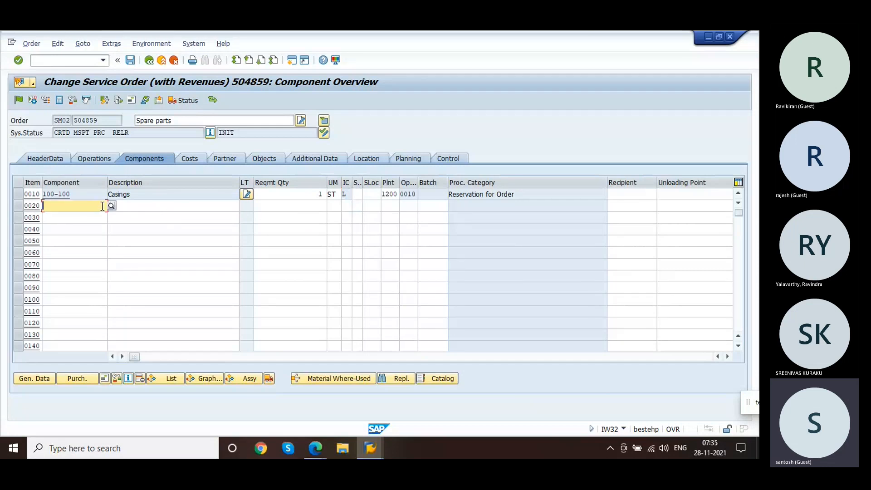
left_click(89, 218)
left_click(345, 206)
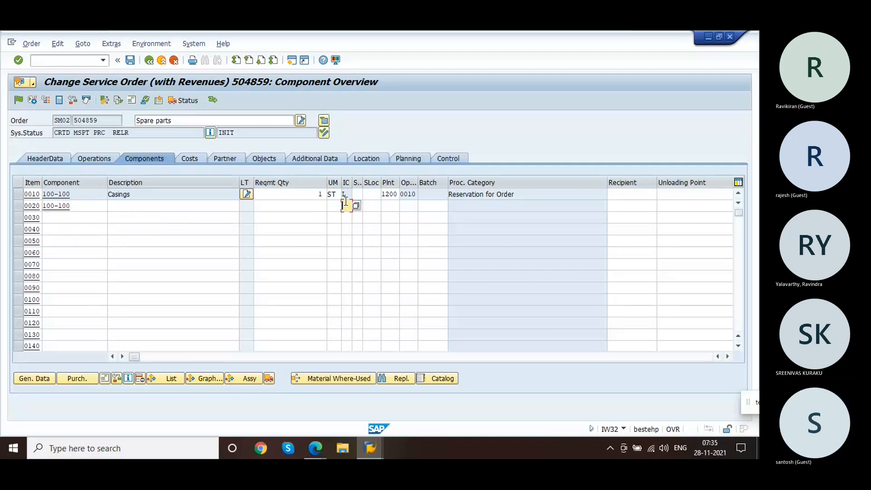
left_click(84, 203)
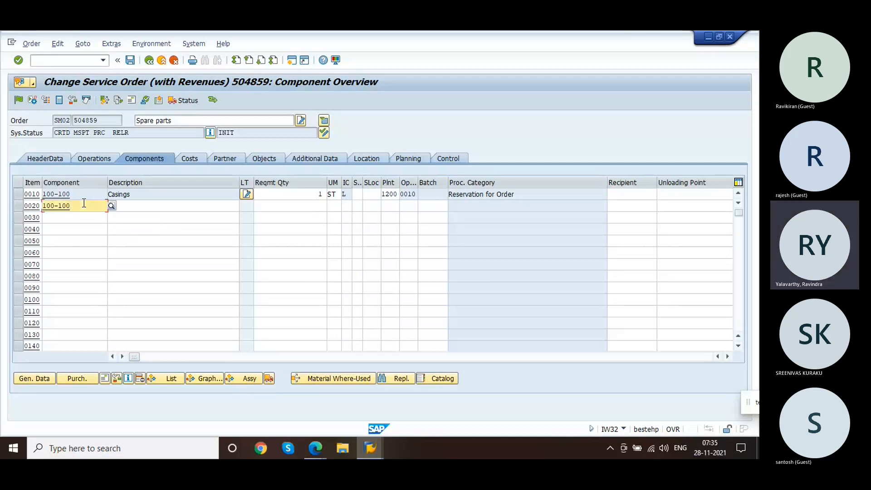
key("BackSpace")
key("BackSpace")
key("BackSpace")
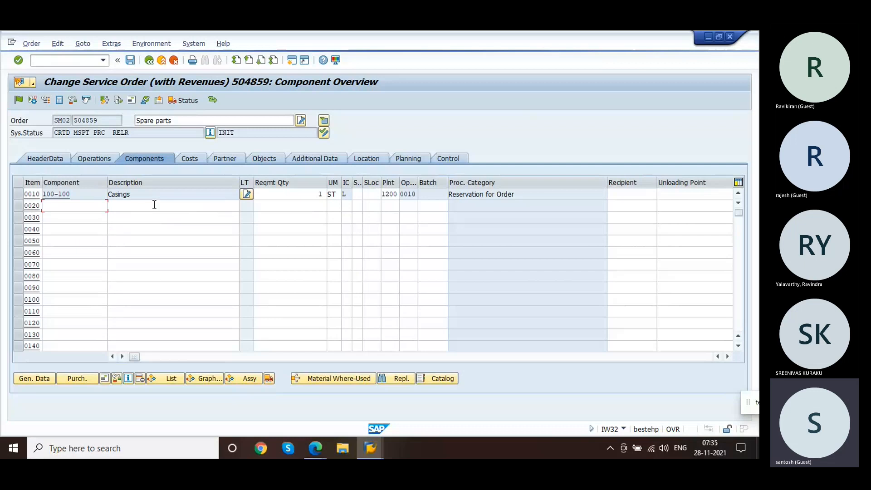
Step: Issue the Level_1 Approval permit with user as the approver and save the order
left_click(32, 44)
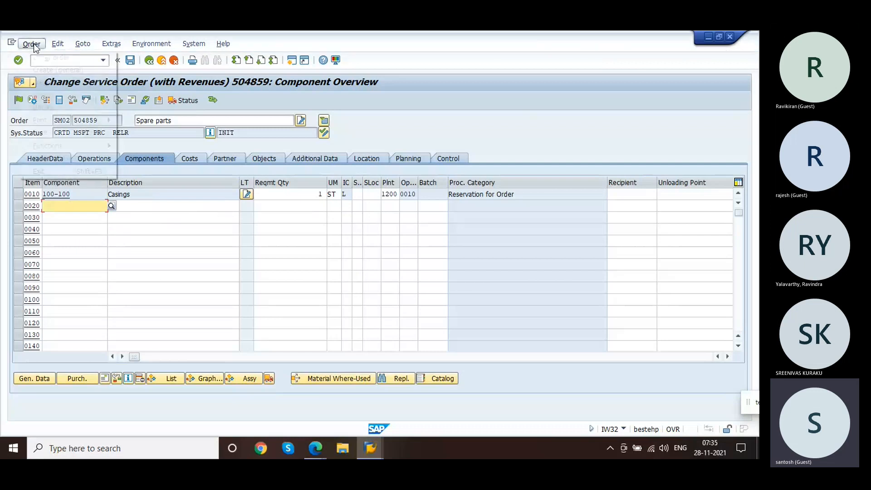
mouse_move(71, 163)
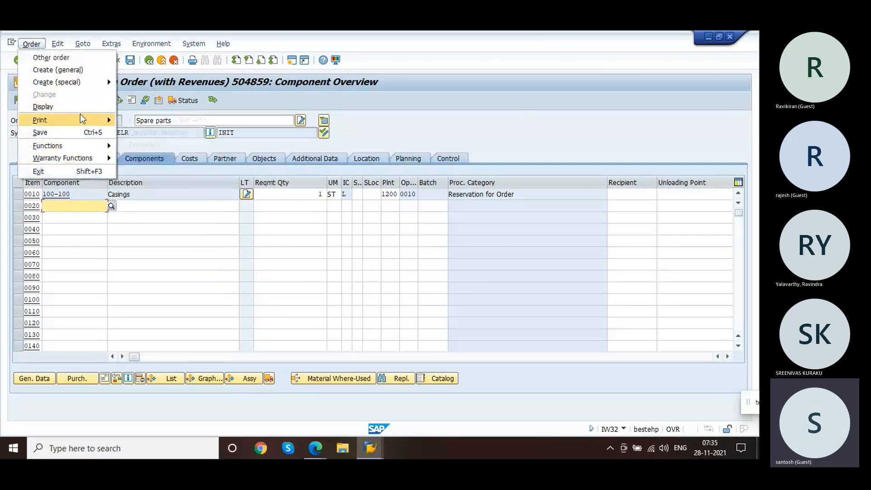
mouse_move(83, 45)
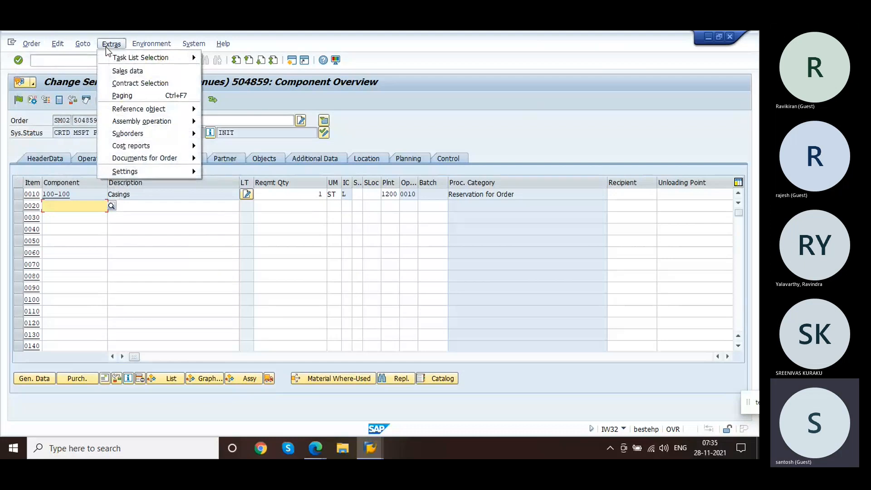
mouse_move(111, 44)
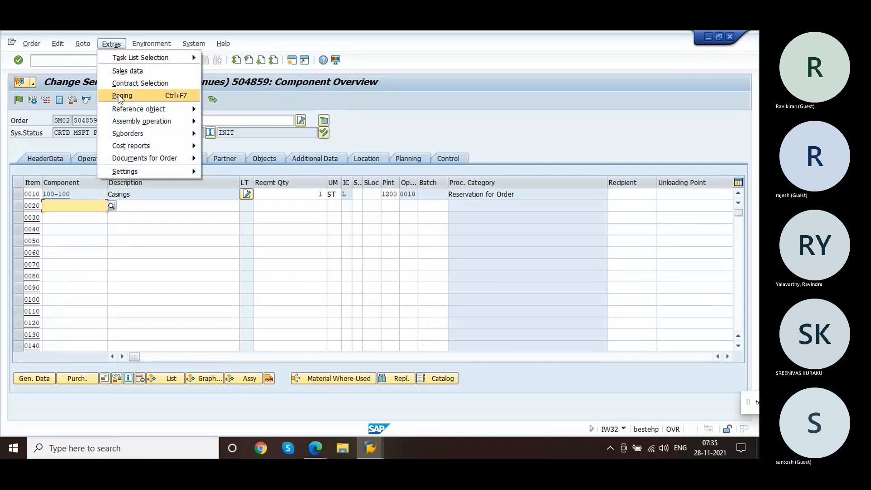
mouse_move(132, 157)
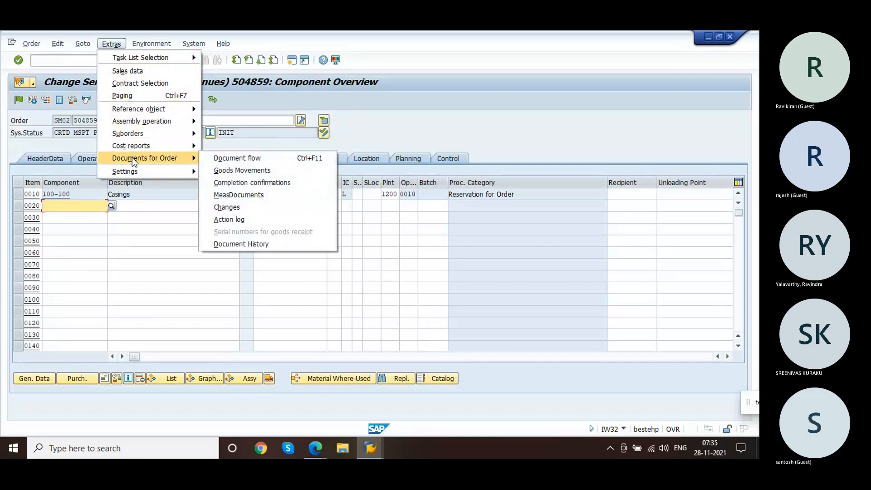
left_click(101, 95)
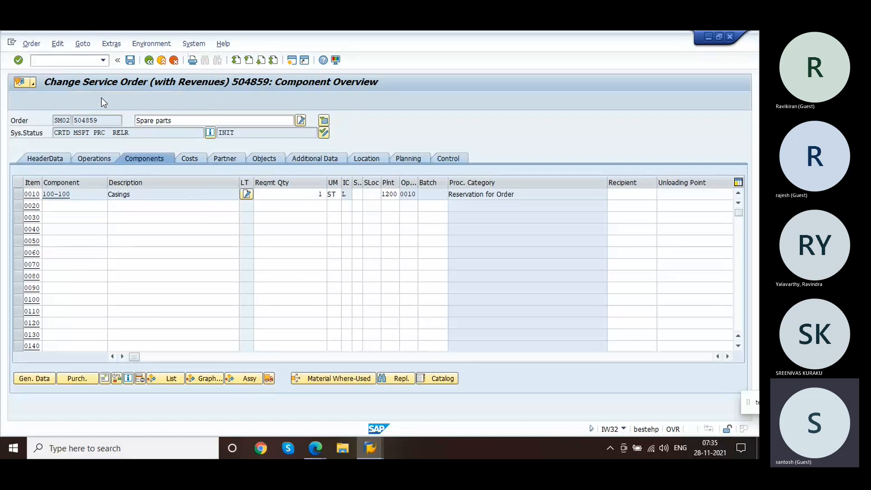
left_click(268, 175)
type("user")
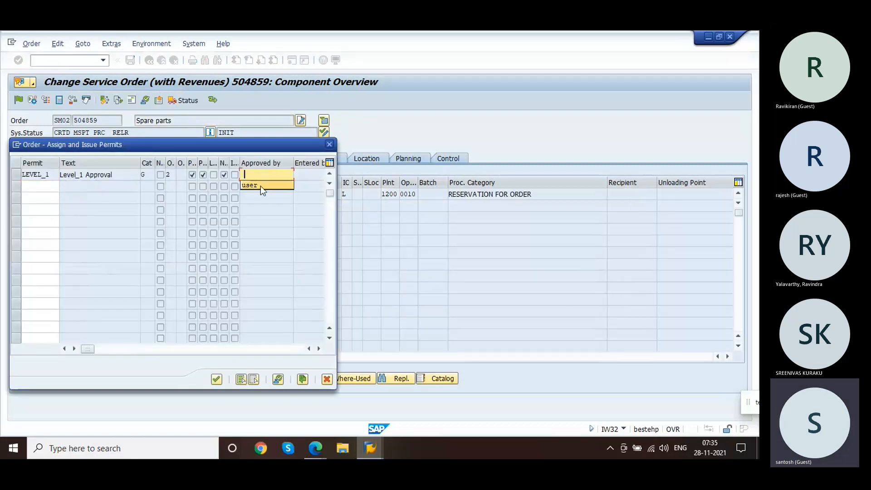
left_click(216, 379)
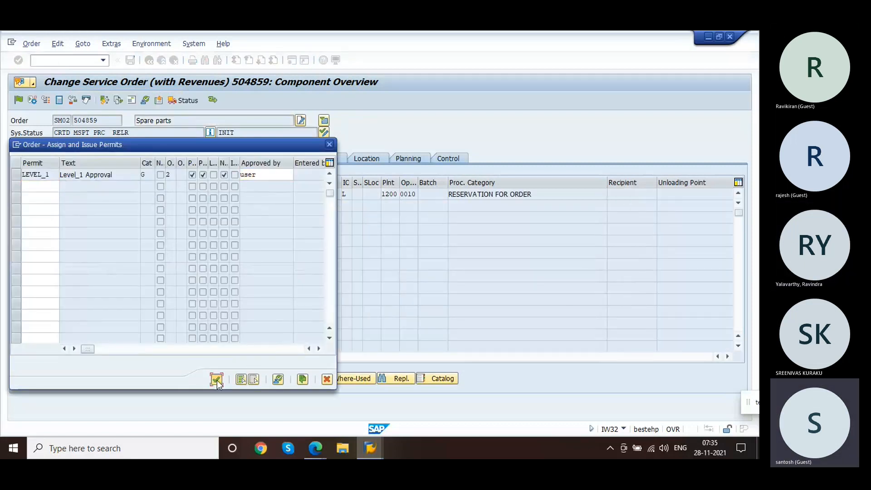
left_click(131, 60)
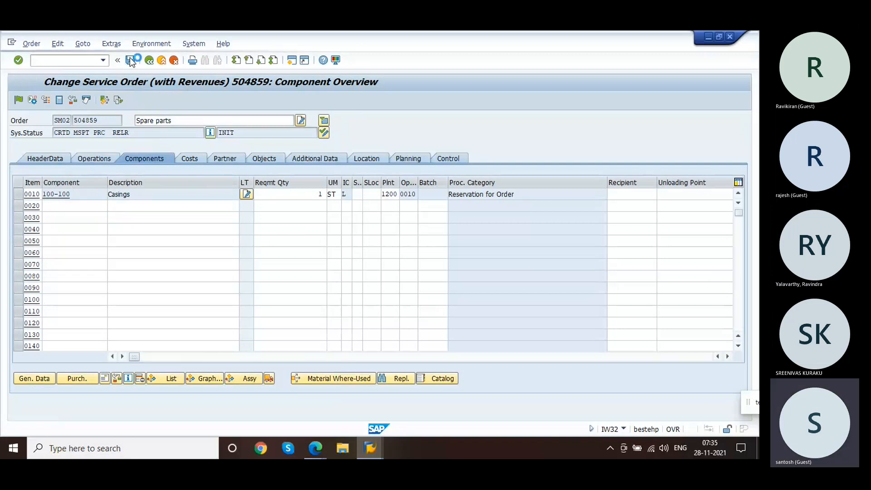
key("Return")
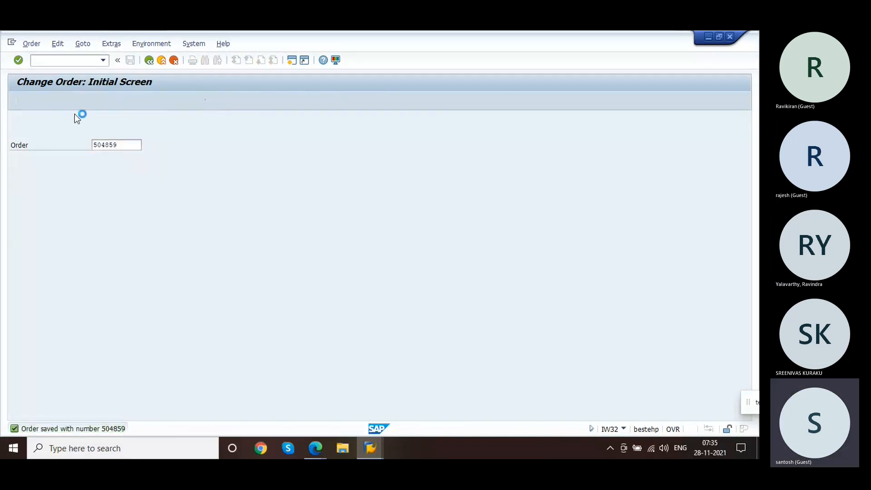
Step: Release the order and display the missing parts list for the unavailable material, then go back
left_click(19, 100)
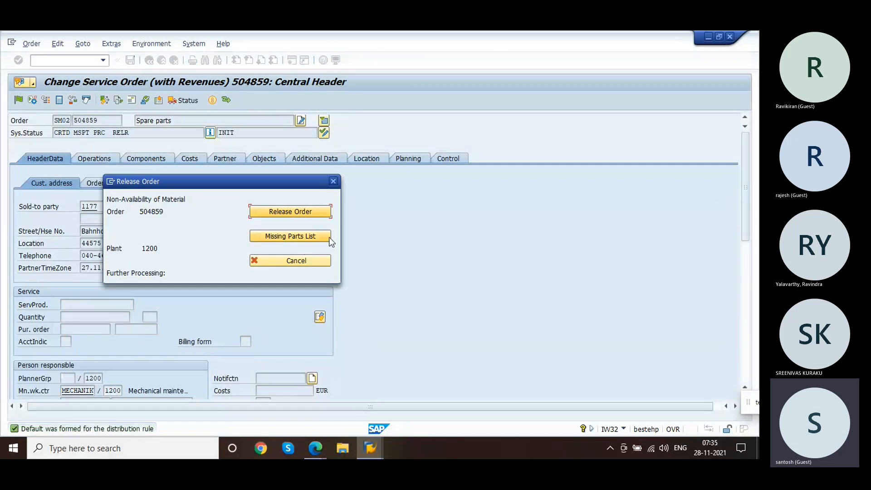
left_click(280, 240)
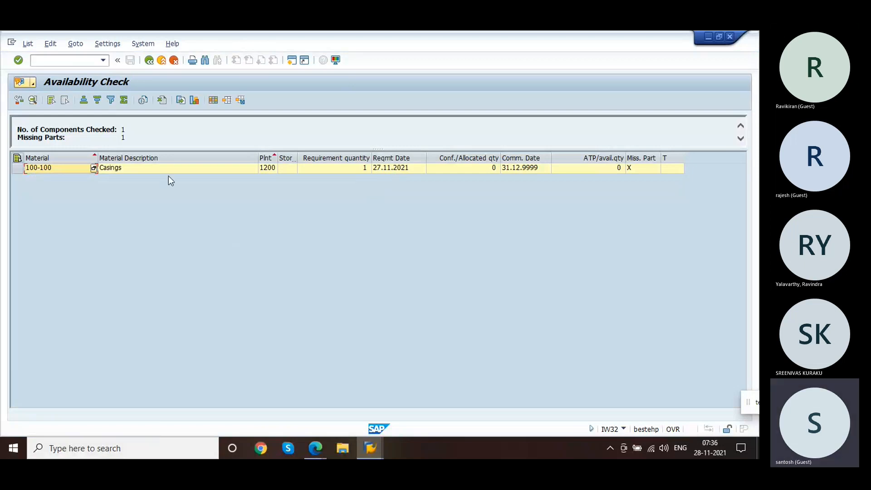
left_click(150, 60)
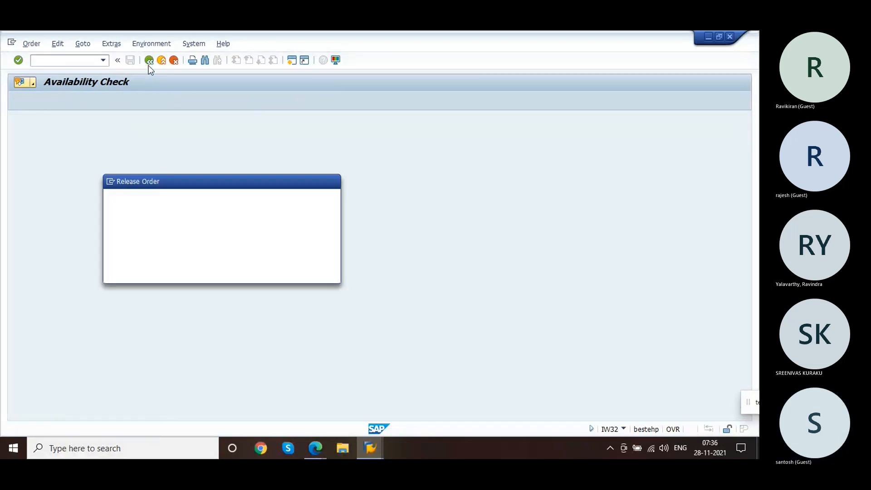
Step: Close the availability check, review the order's components, and save the released order
left_click(314, 211)
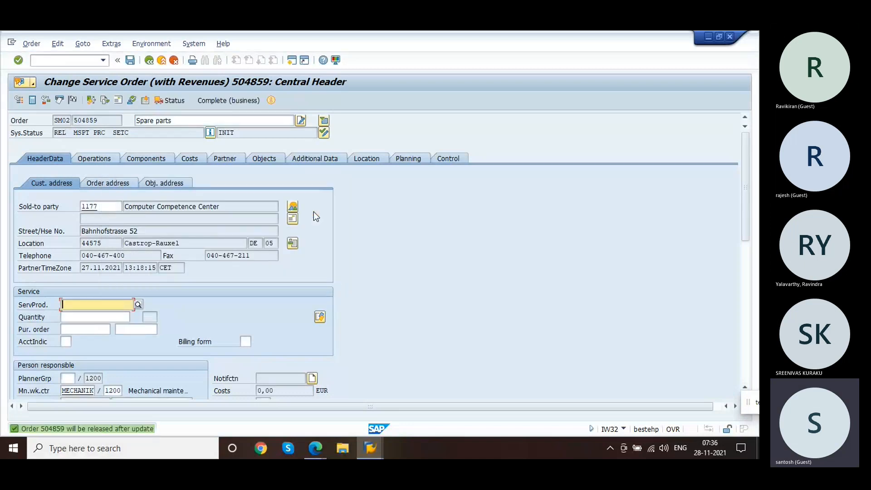
left_click(152, 161)
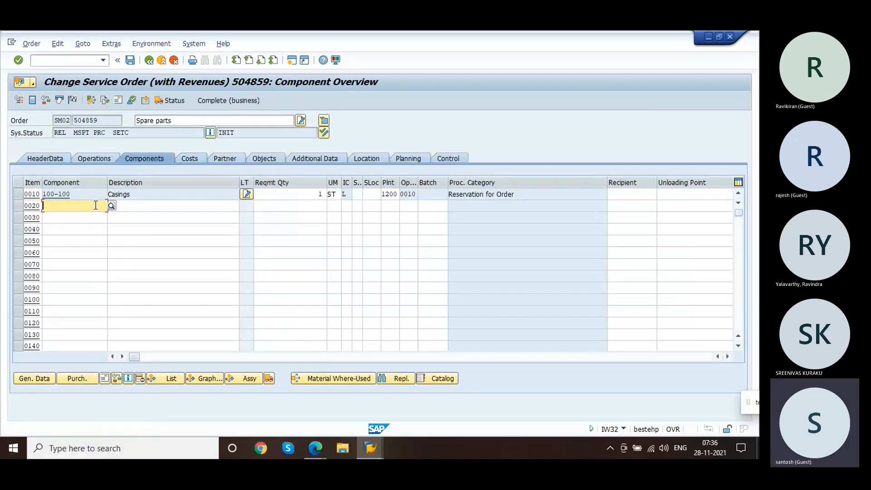
left_click(94, 132)
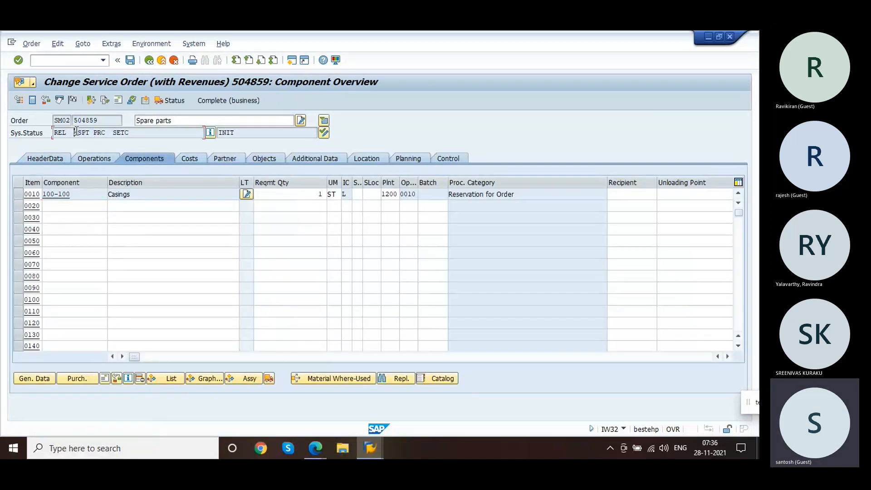
left_click(84, 195)
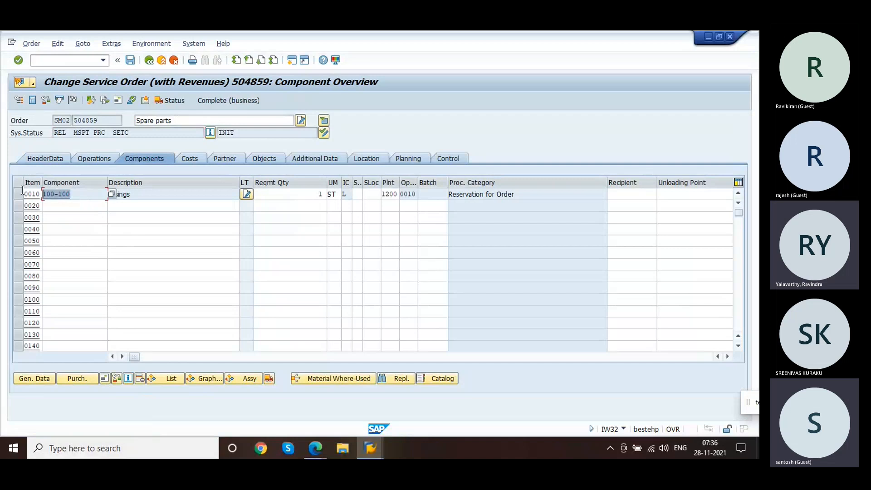
left_click(130, 60)
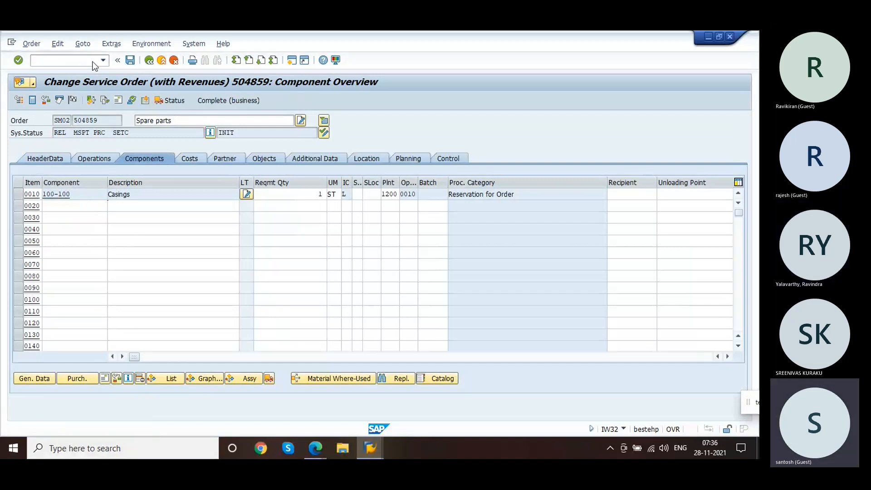
Step: Run the stock overview (MMBE) for material 100-100 in plant 1200
left_click(82, 61)
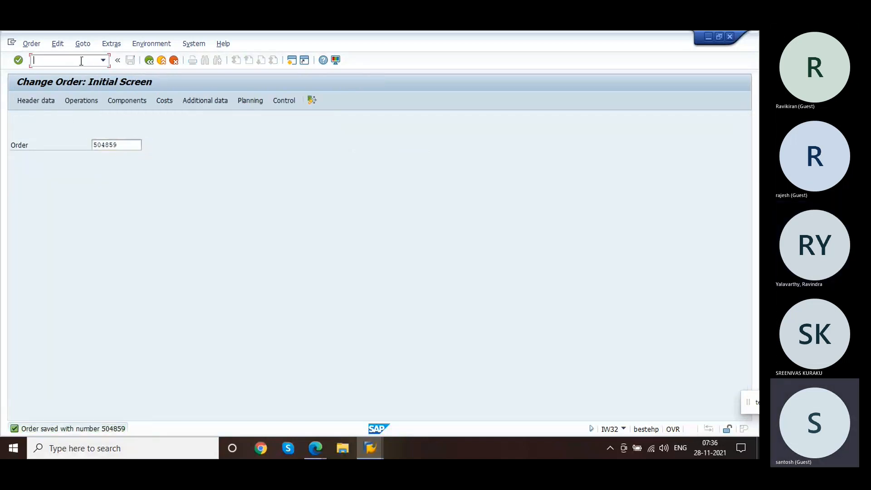
type("/nmm01")
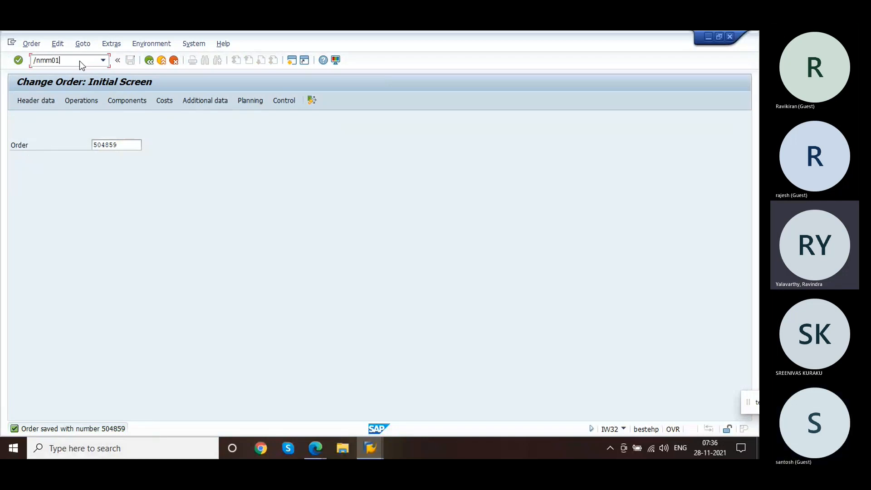
key("BackSpace")
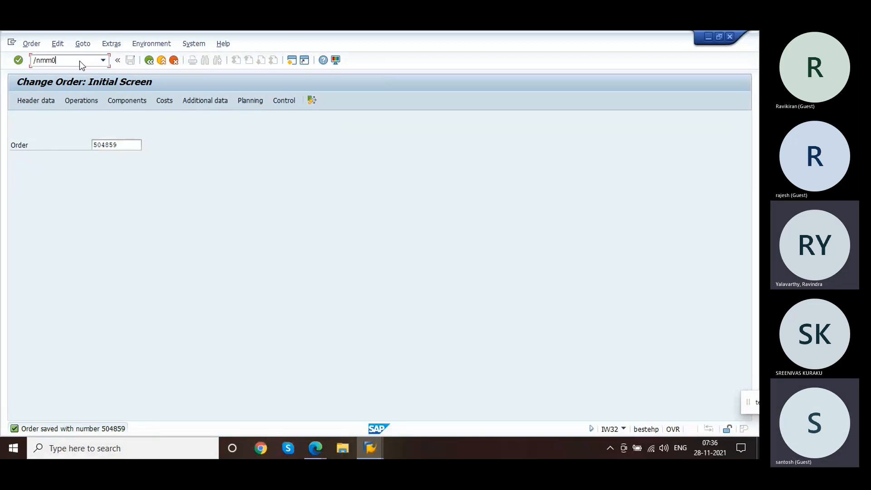
type("n")
type("be")
key("Return")
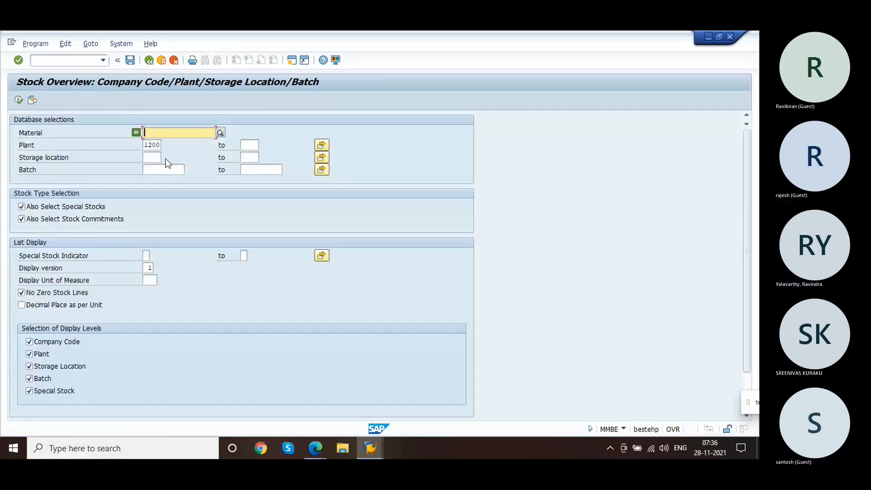
type("100-0100")
key("Return")
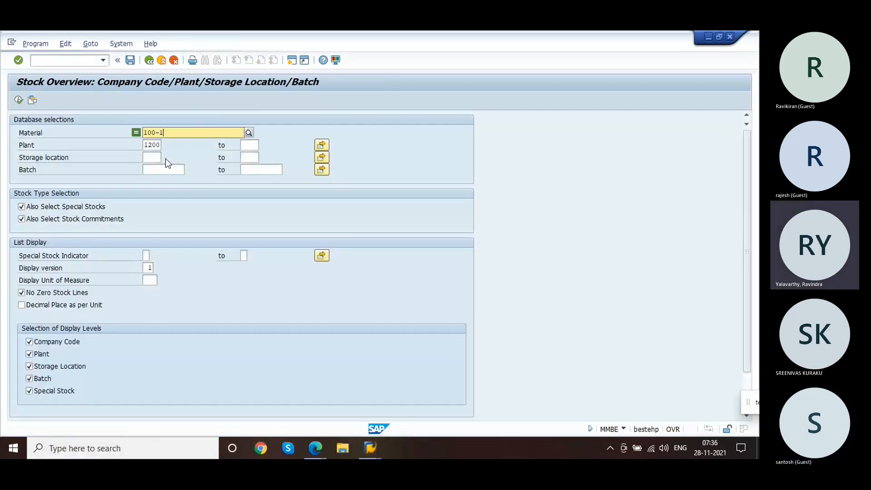
left_click(19, 101)
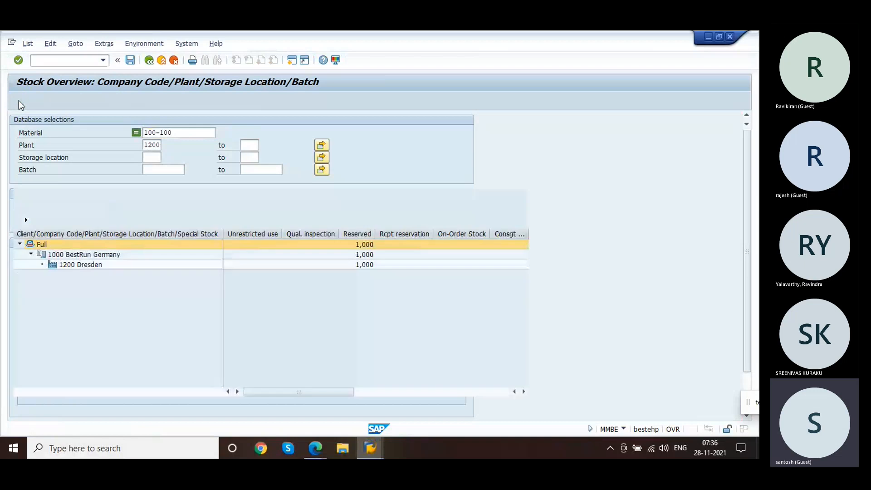
Step: Open the detailed stock display for plant 1200 Dresden, then close it
left_click(94, 266)
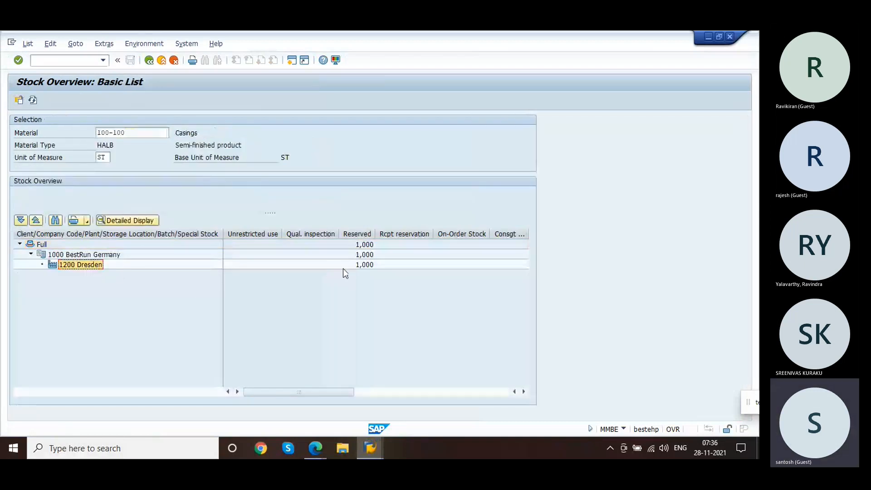
left_click(146, 223)
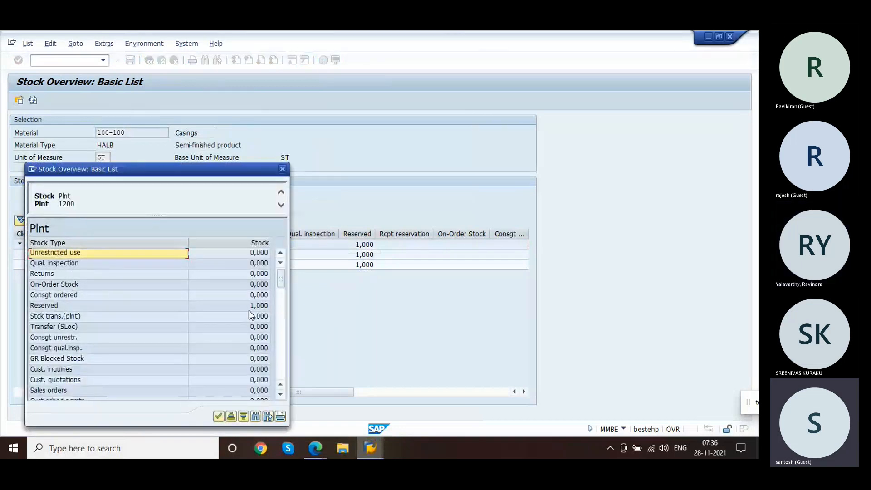
left_click(255, 253)
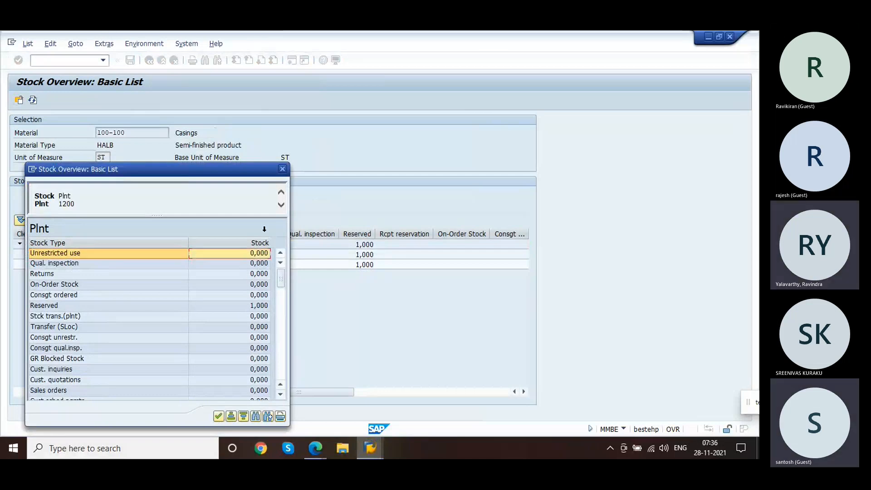
left_click(282, 169)
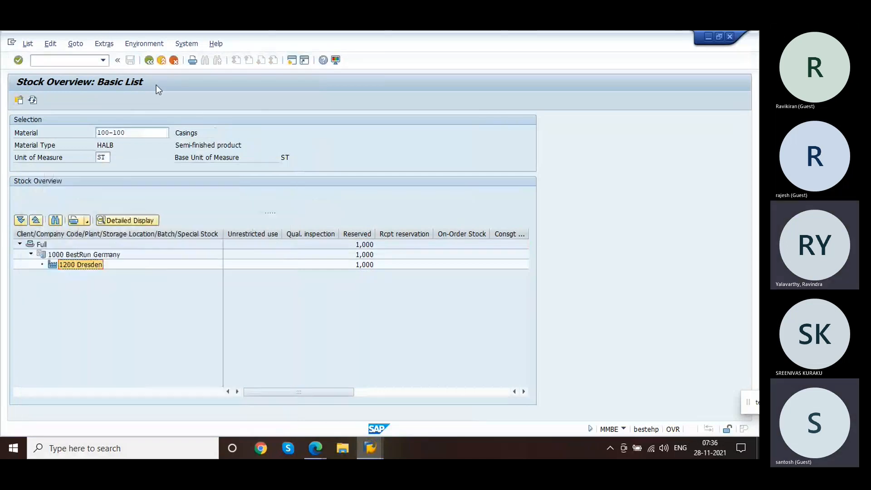
Step: Start an other goods receipt (MB1C) with movement type 561 for plant 1200 and storage location 0001
left_click(92, 61)
type("/nm")
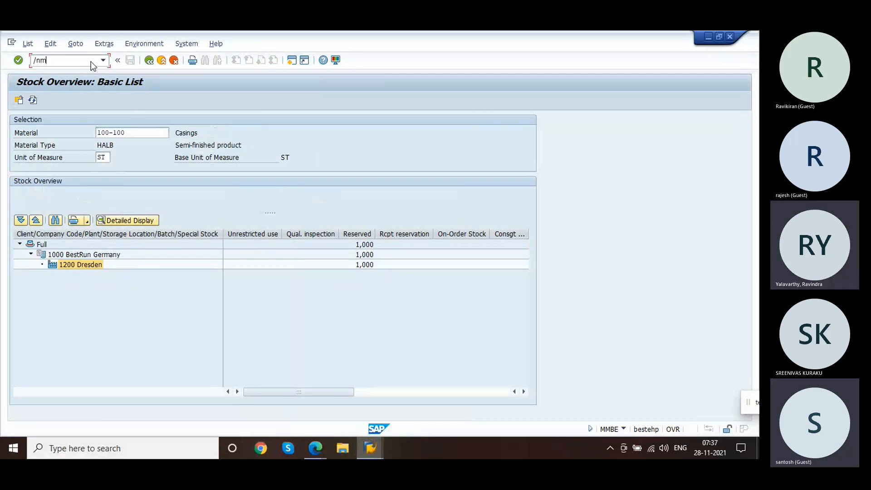
type("igo")
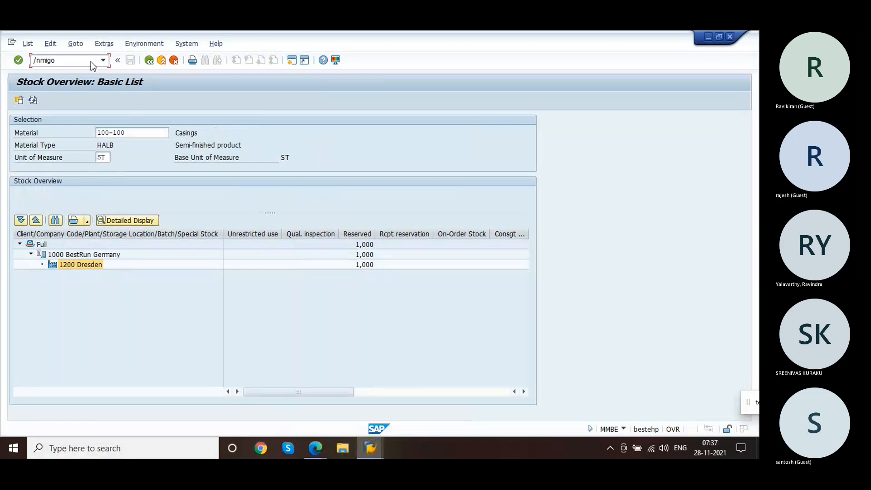
key("BackSpace")
key("BackSpace")
key("BackSpace")
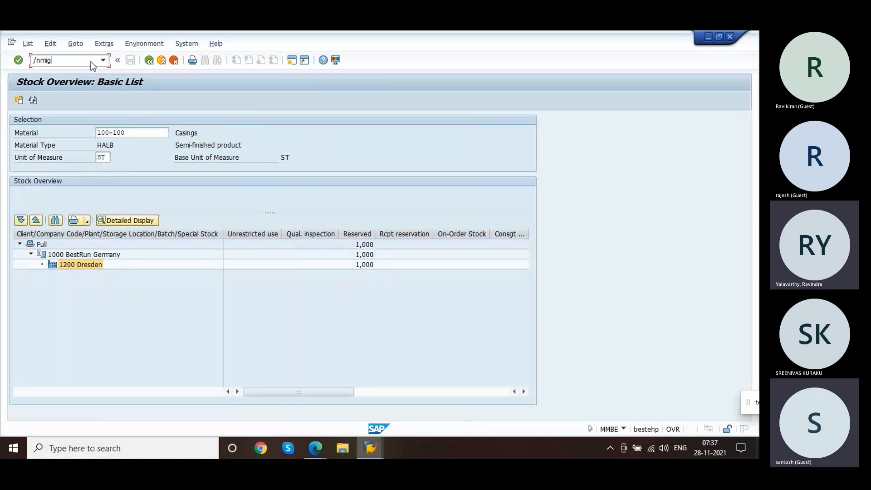
type("b1c")
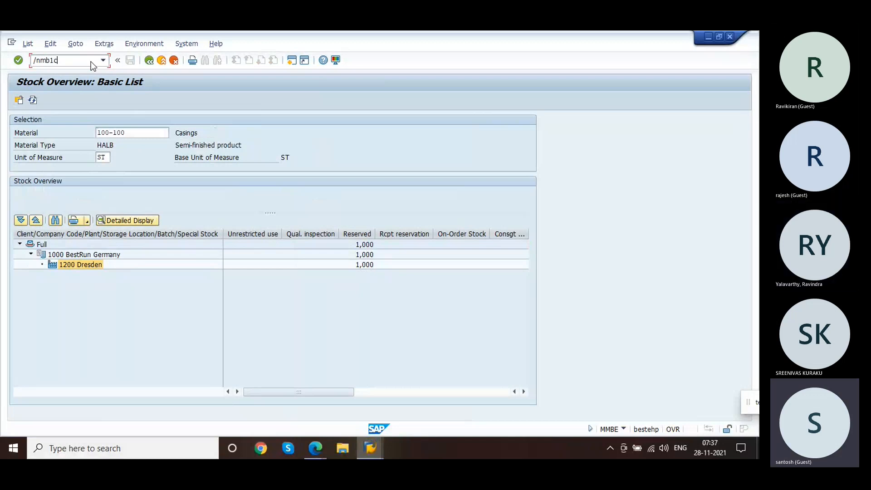
key("Return")
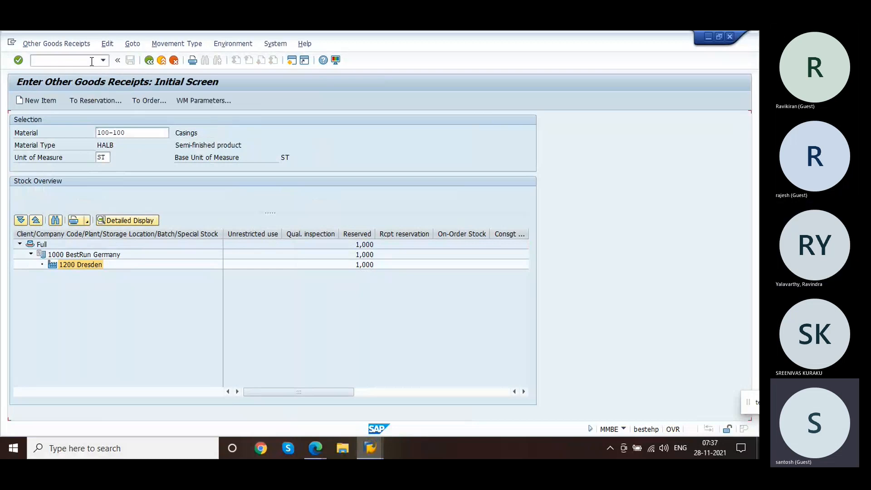
type("561")
key("Tab")
key("Tab")
key("Tab")
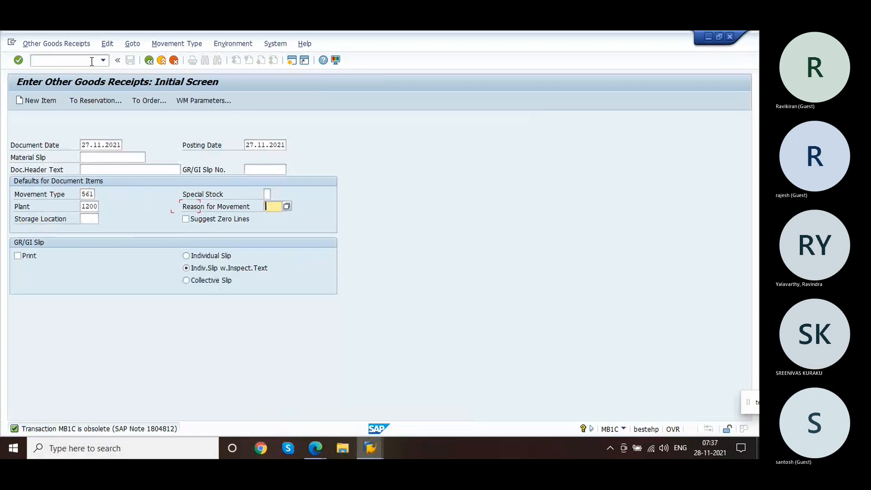
left_click(93, 219)
left_click(103, 222)
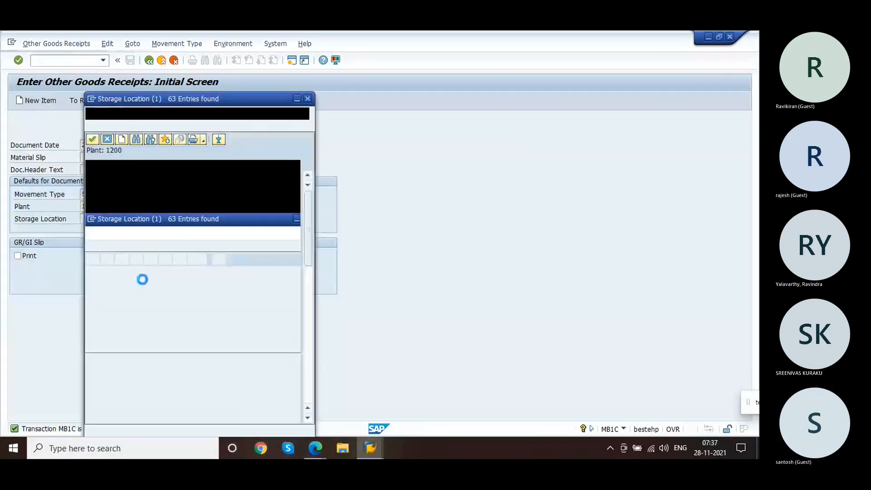
key("Return")
key("Return")
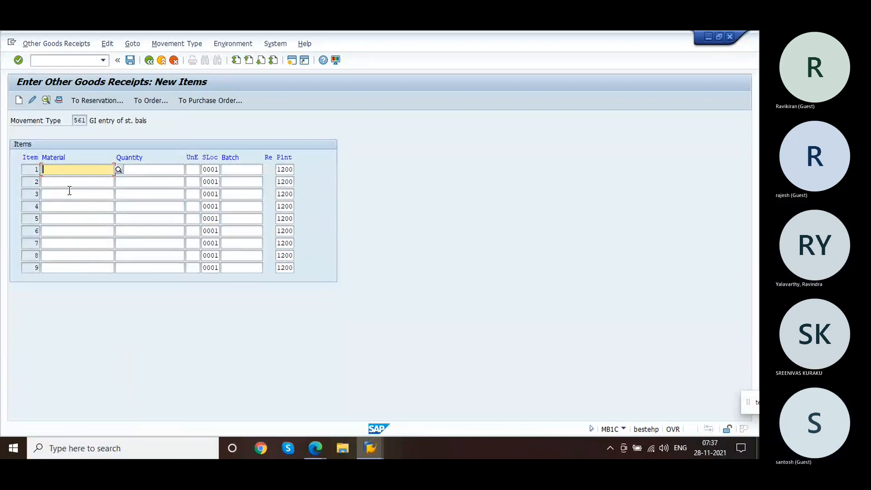
Step: Enter material 100-100 with quantity 100 as the receipt item and post the goods receipt
type("100-")
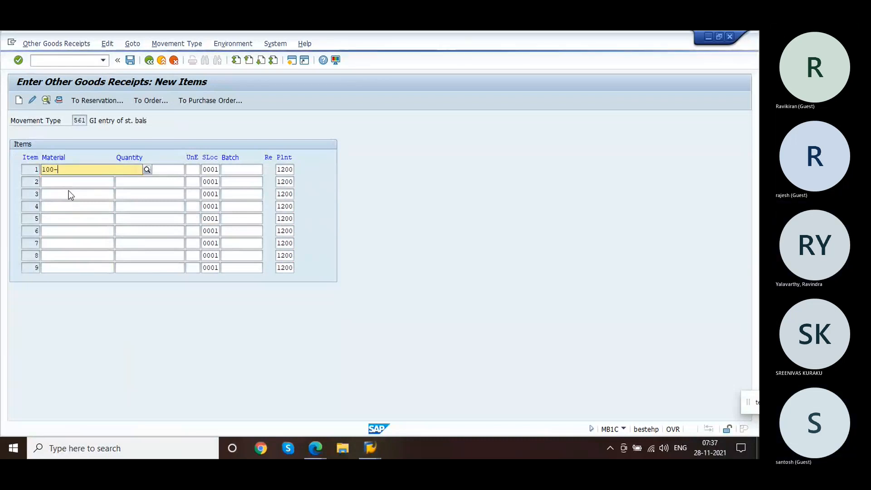
type("100")
key("Return")
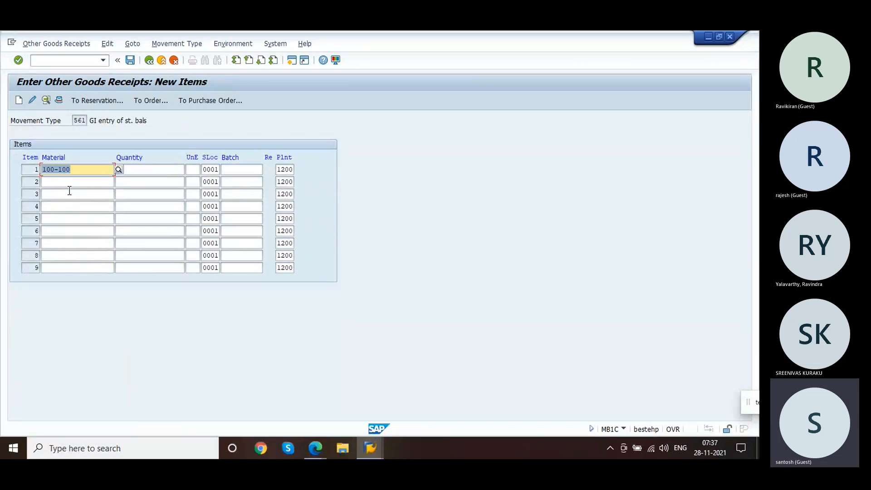
key("Tab")
type("100")
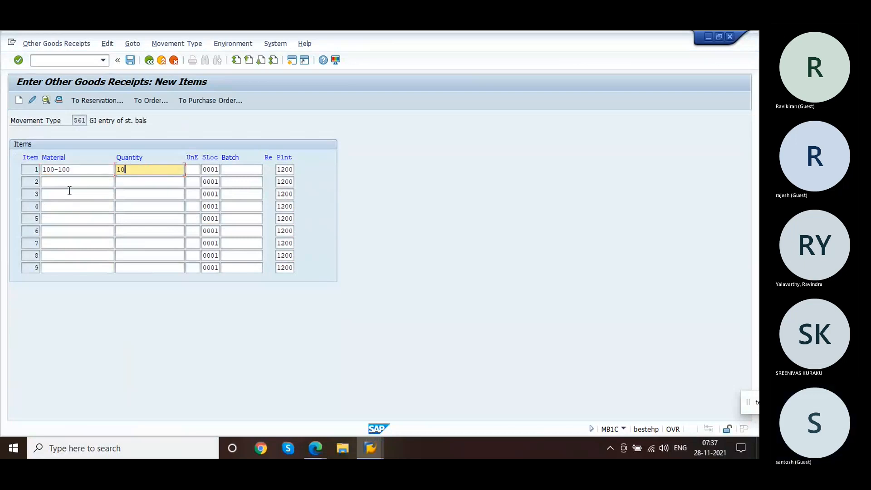
key("Return")
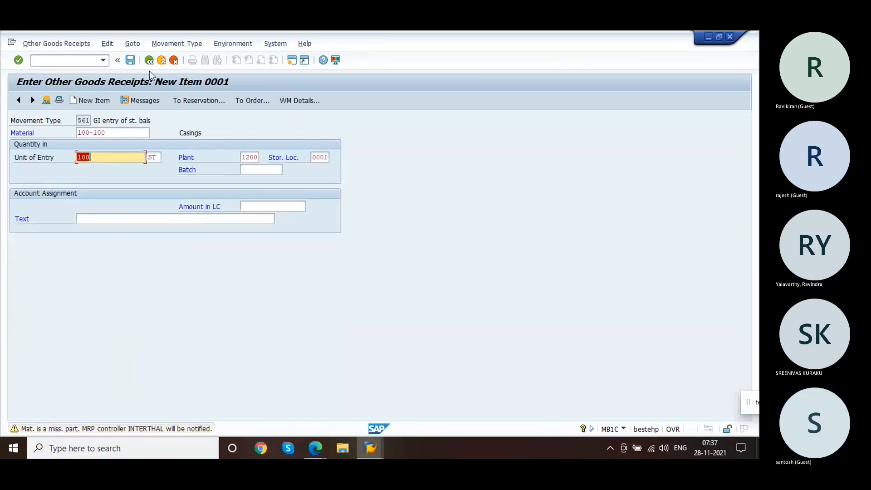
key("Return")
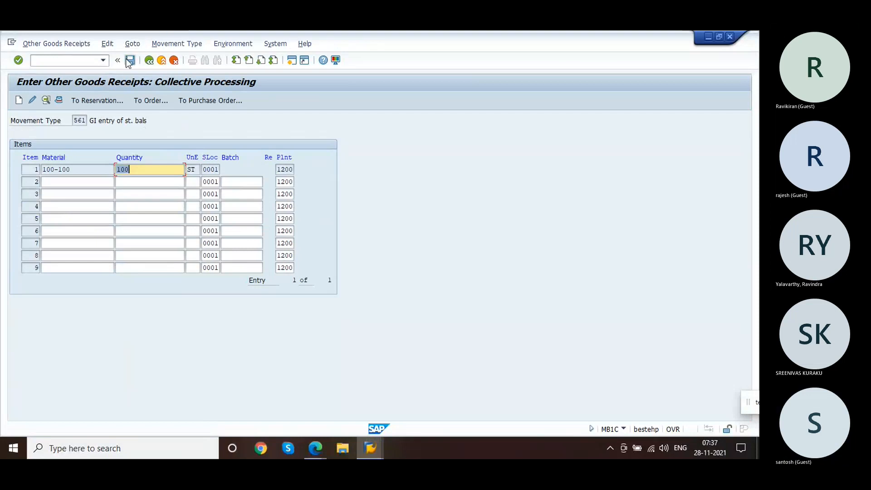
left_click(130, 60)
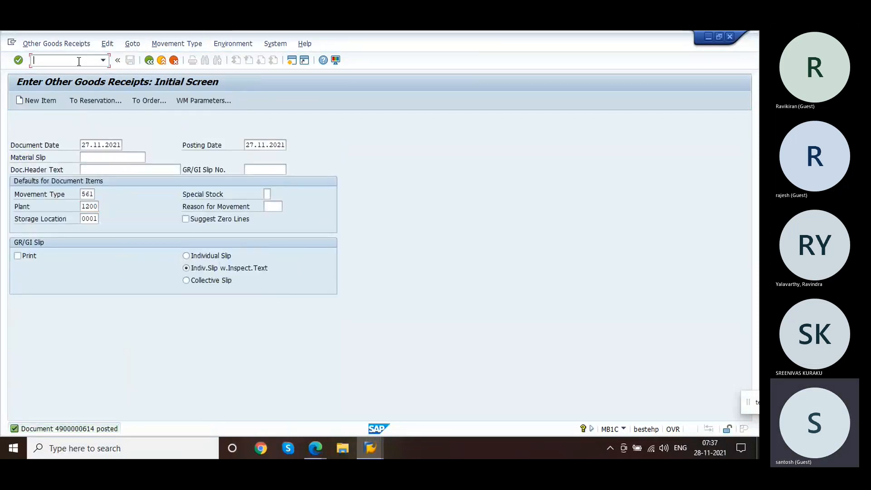
Step: Reopen the service order's components in change mode, rerun the material availability check, and save the order
type("/niw")
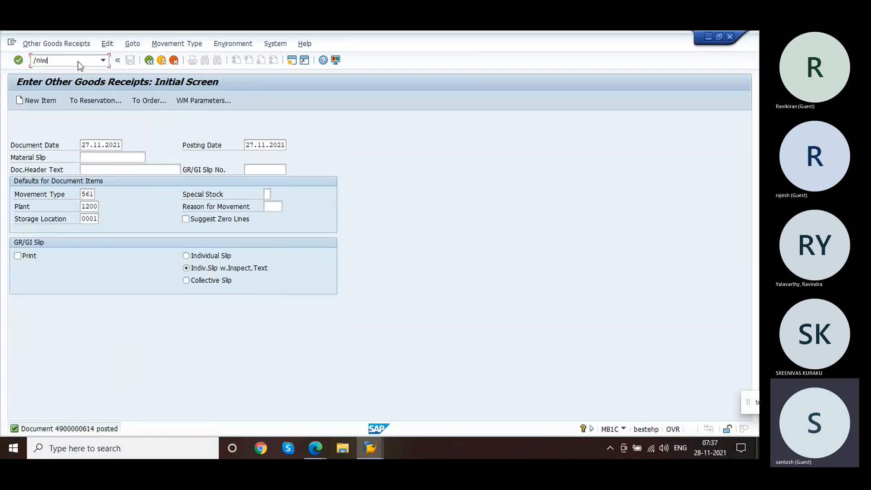
type("32")
key("Return")
key("Return")
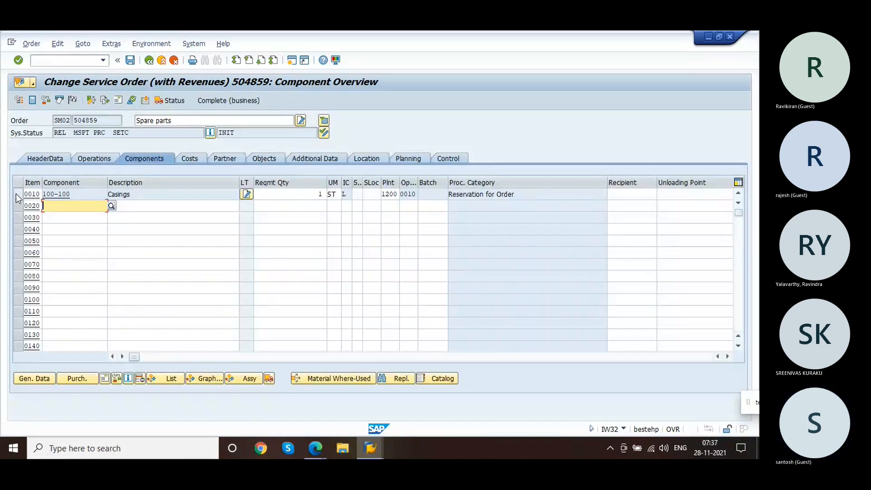
left_click(119, 377)
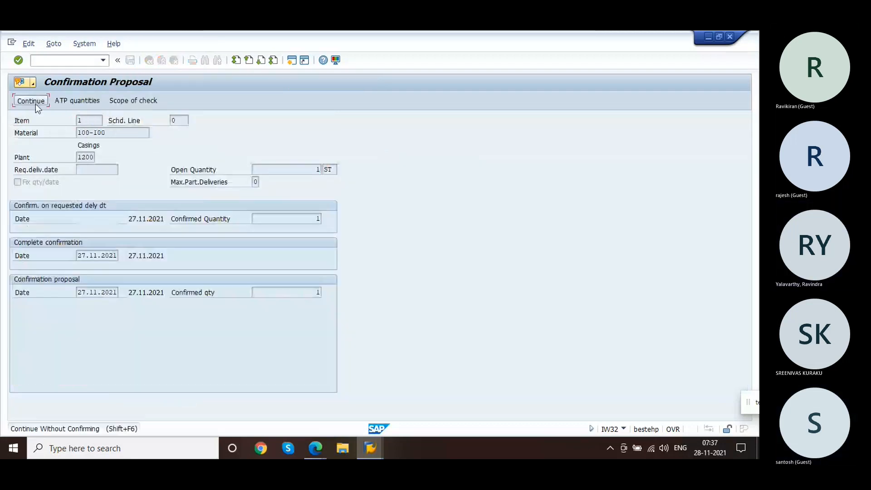
left_click(36, 105)
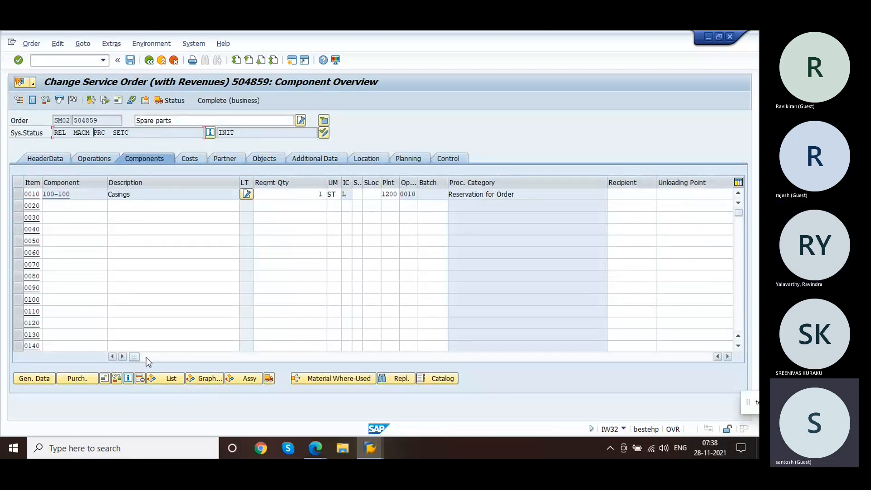
left_click_drag(135, 357, 145, 308)
left_click(130, 60)
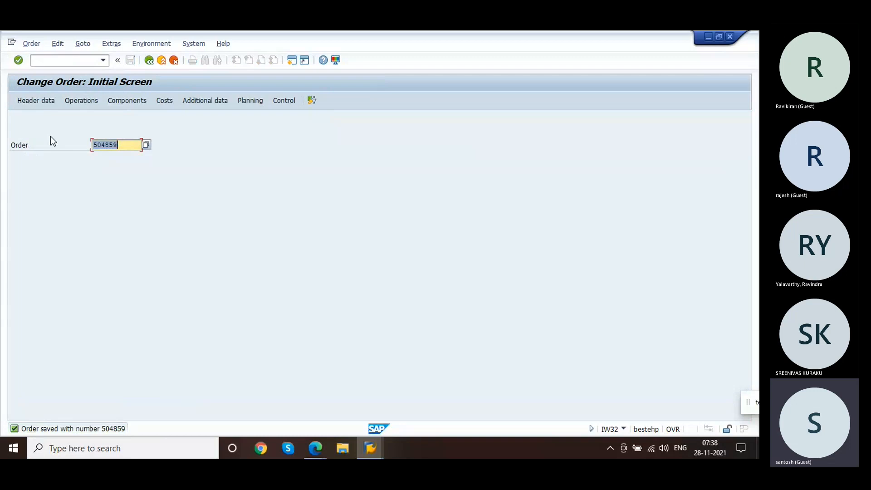
Step: Open a new session with the stock overview for material 100-100 and examine its reserved stock at plant 1200 Dresden
left_click(53, 63)
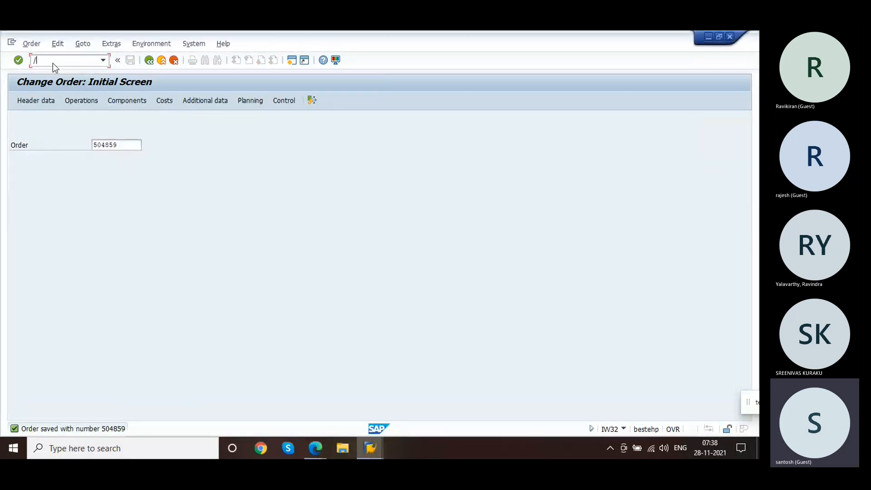
type("/om")
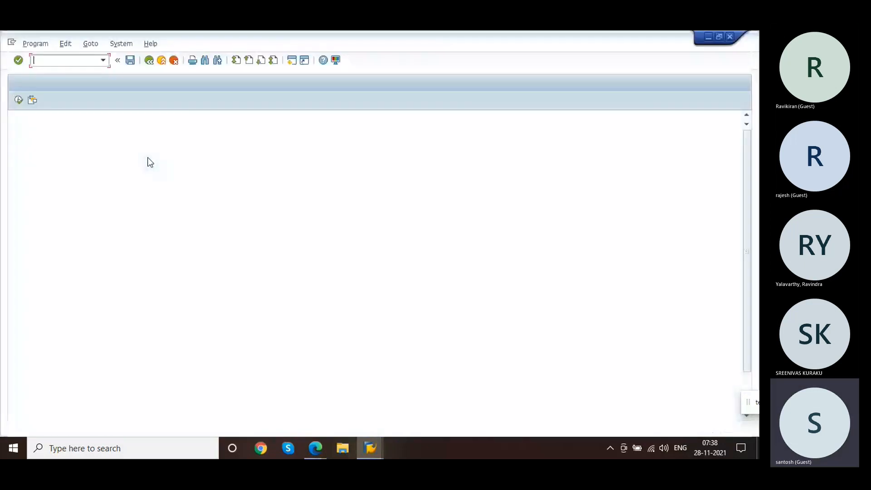
left_click(150, 133)
left_click(159, 143)
left_click(18, 105)
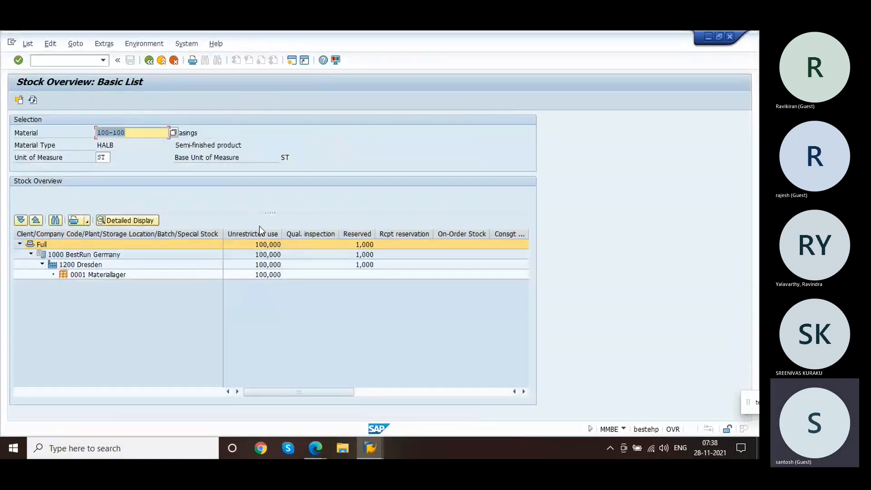
left_click(364, 266)
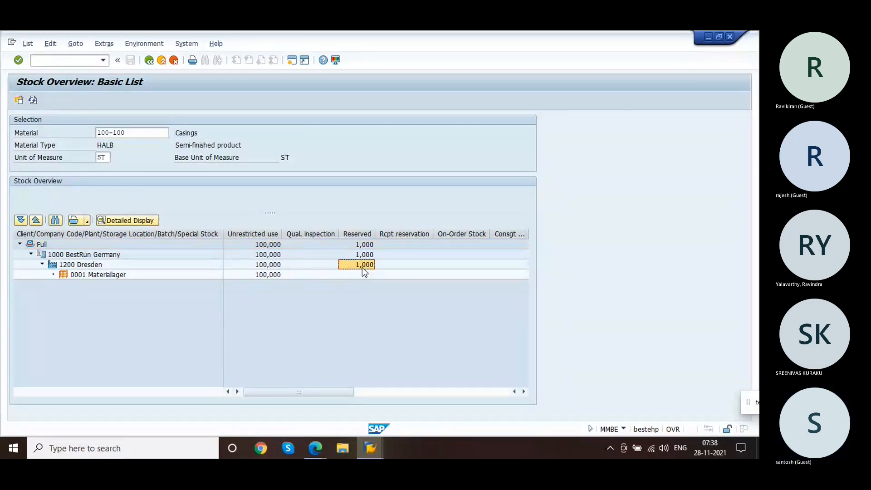
Step: Review component 0010's reservation, movement type, quantities and indicators in the service order's component detail and save the order
key("alt+Tab")
key("Return")
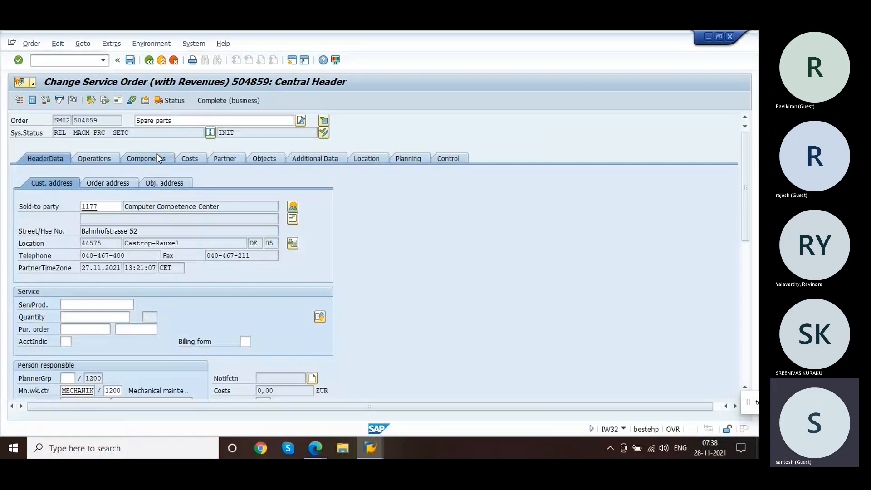
left_click(156, 155)
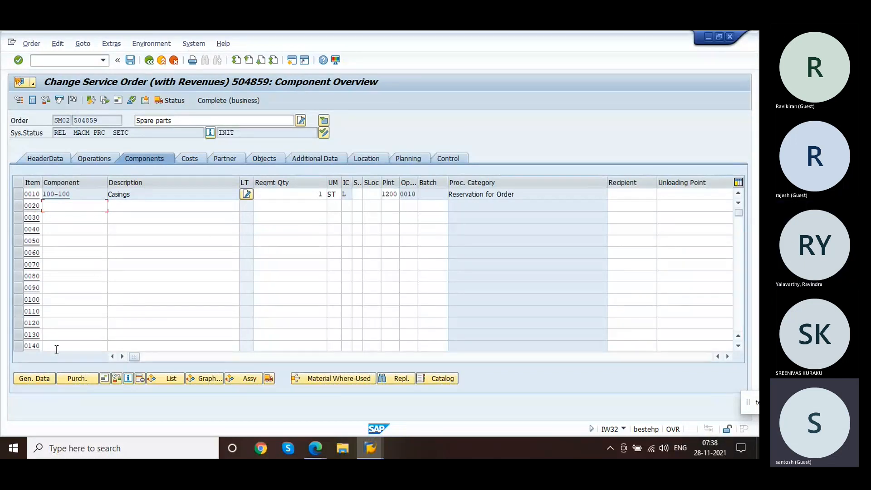
left_click(41, 373)
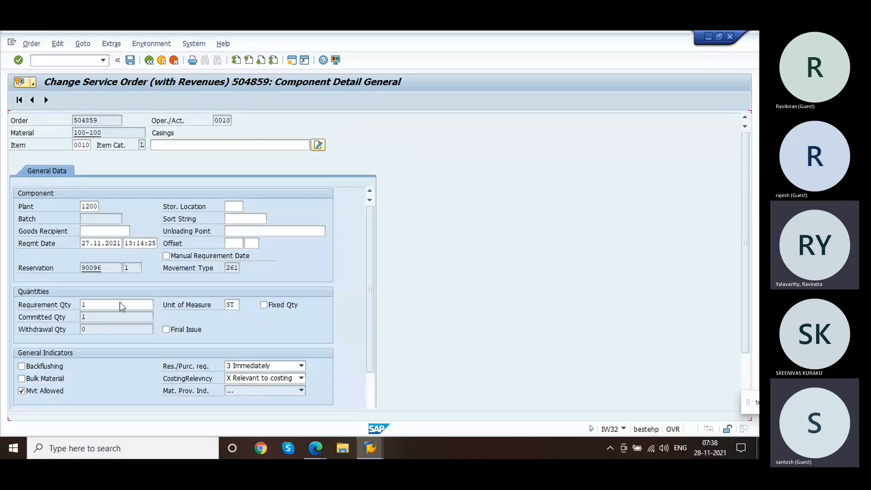
left_click(112, 120)
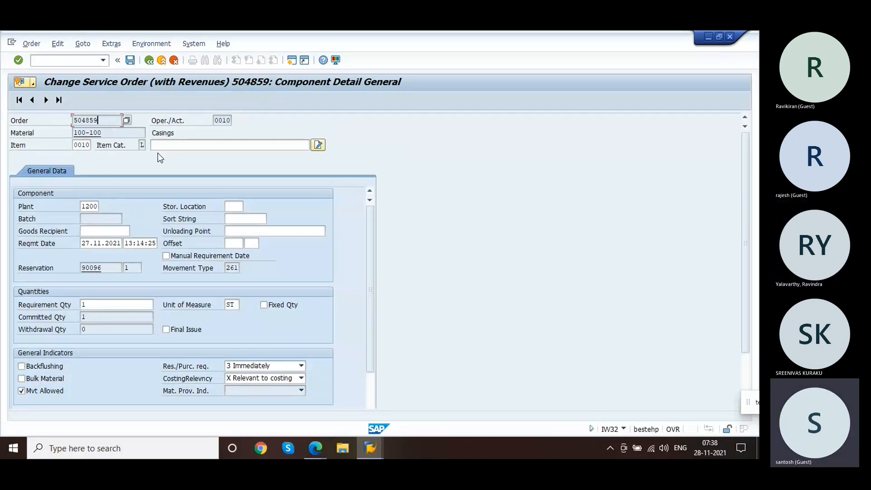
left_click(105, 271)
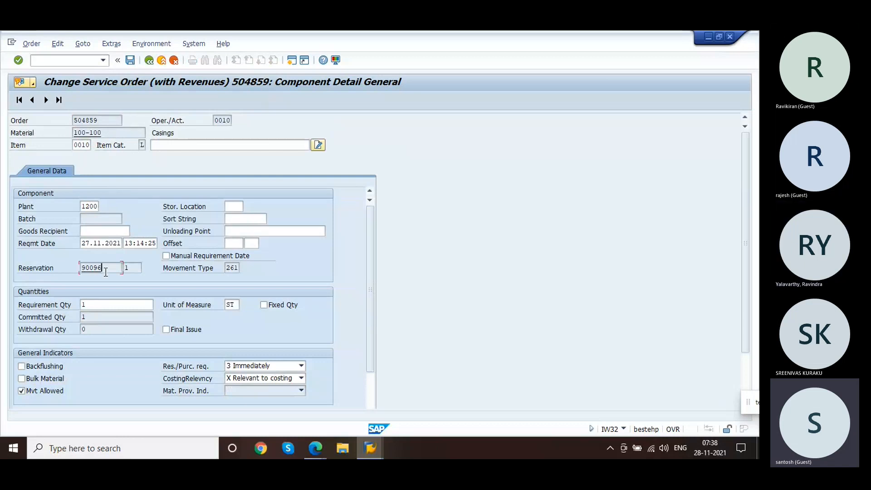
left_click(232, 269)
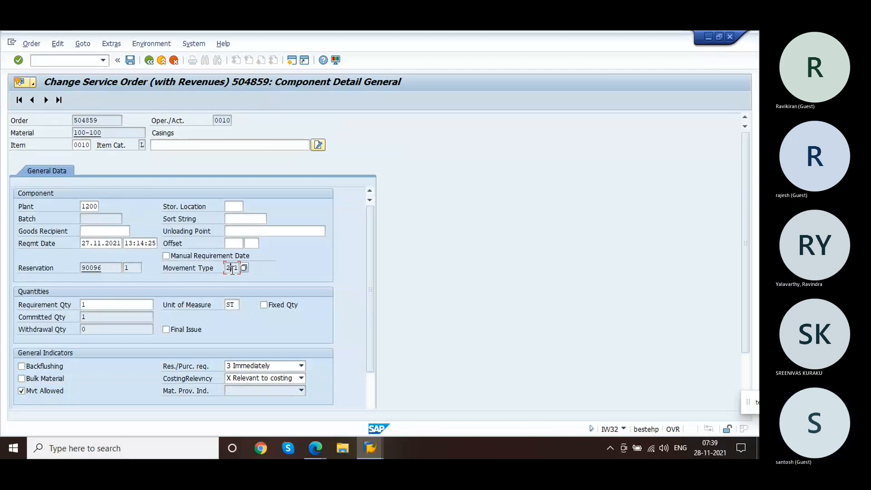
left_click(111, 308)
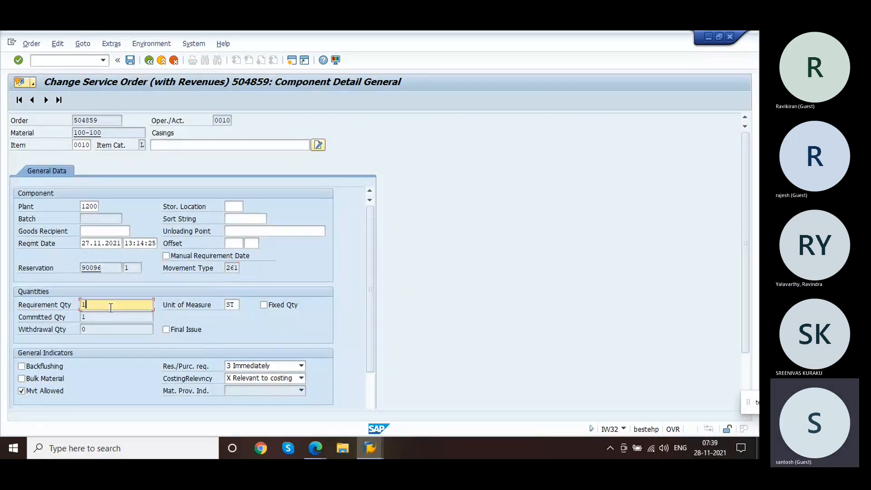
left_click(86, 316)
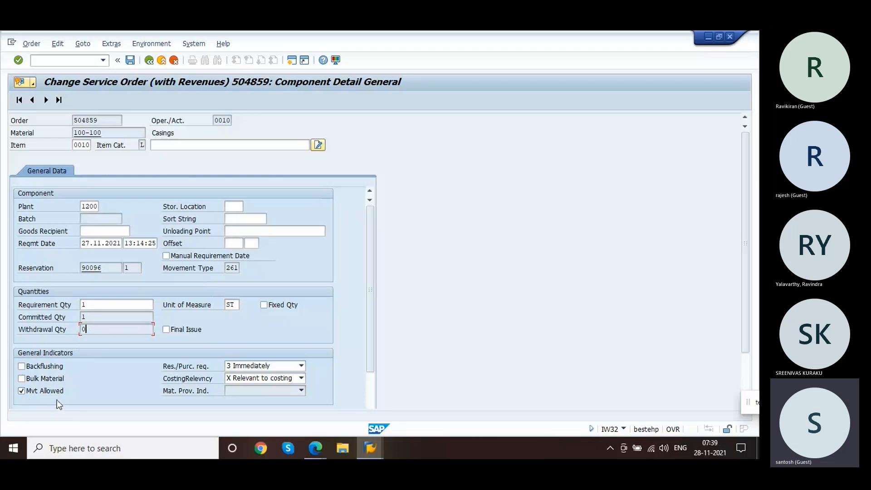
left_click(374, 384)
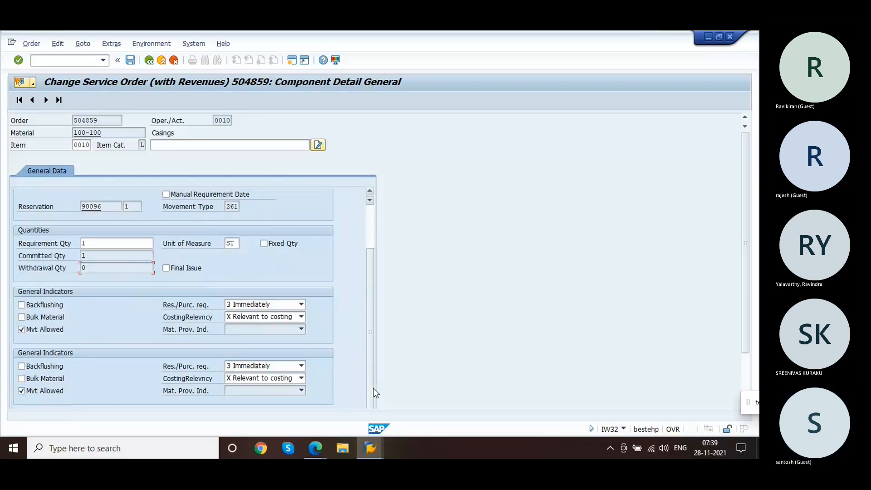
left_click(263, 316)
left_click(264, 316)
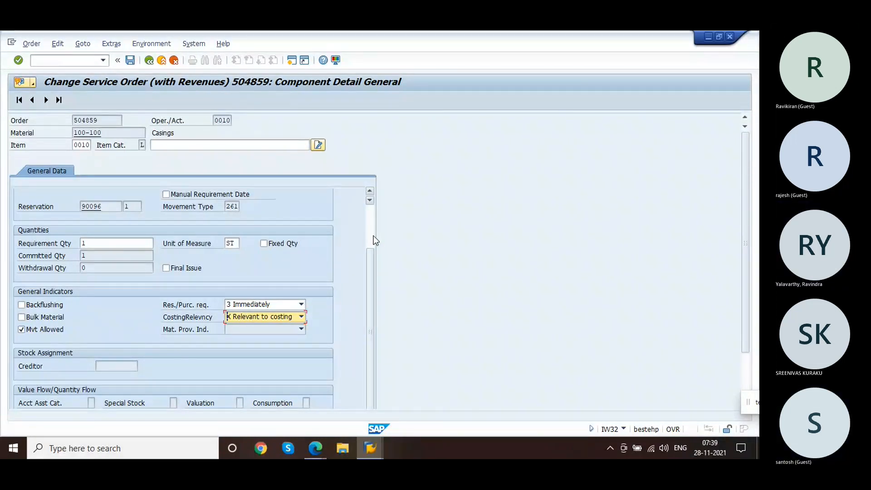
scroll(374, 236, "up", 2)
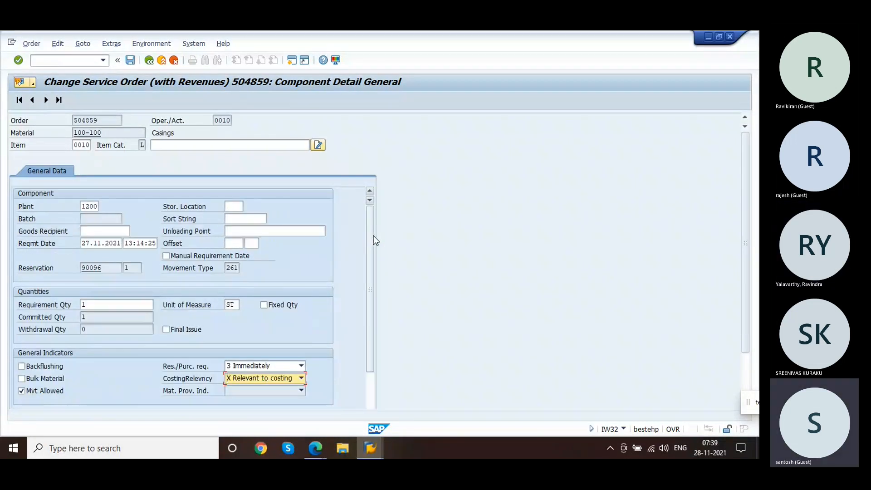
left_click(149, 61)
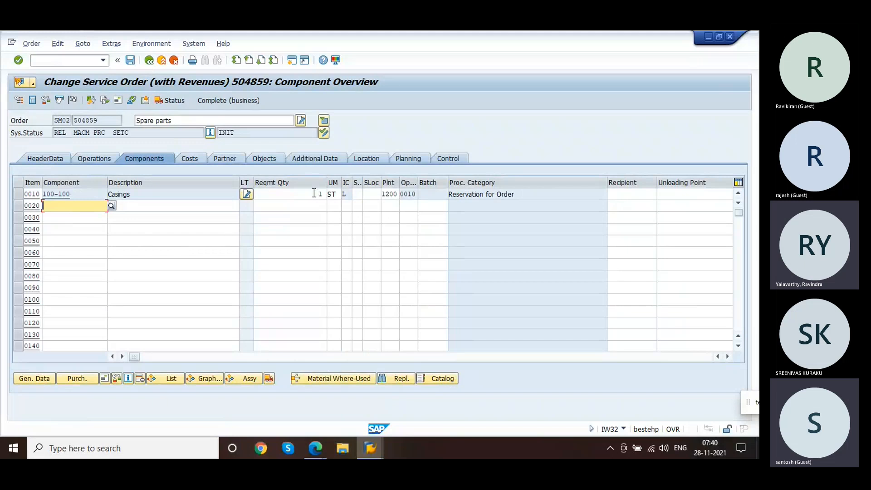
left_click(136, 62)
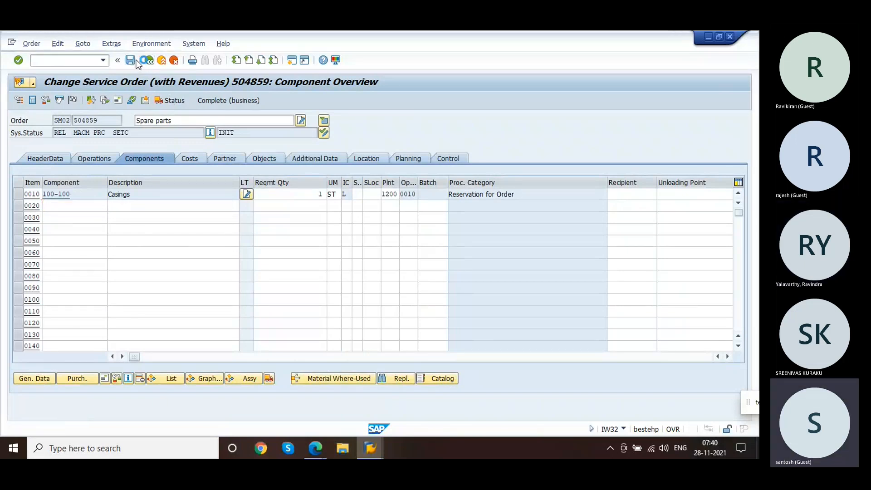
Step: Start goods movement MB11 and adopt the service order's reserved component by reference, pasting the order number copied from the order session
left_click(80, 62)
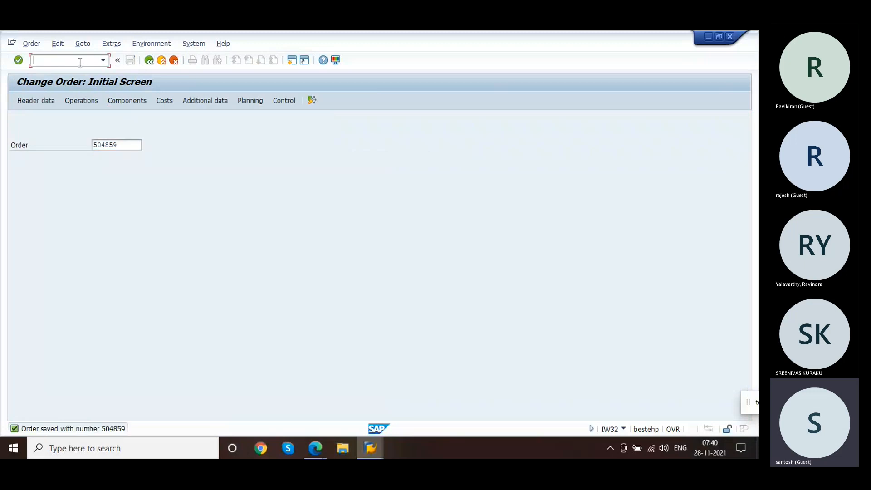
type("/nmigo")
key("BackSpace")
key("BackSpace")
type("b1")
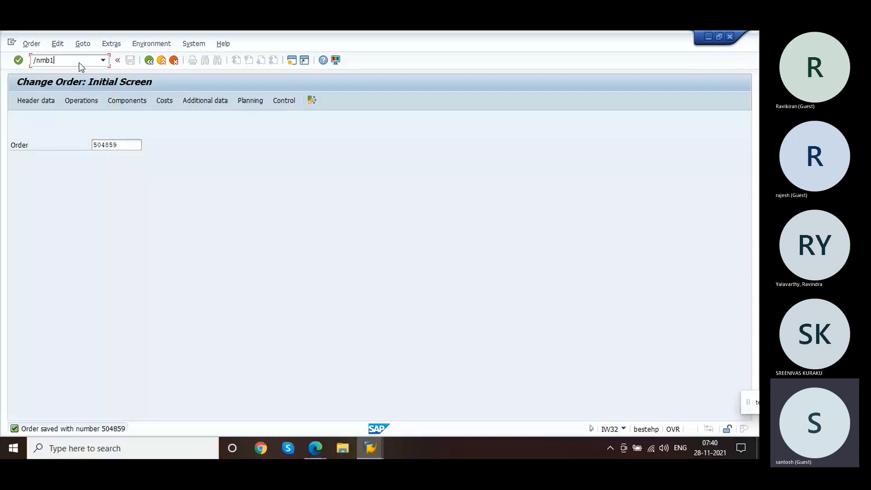
type("1")
key("Return")
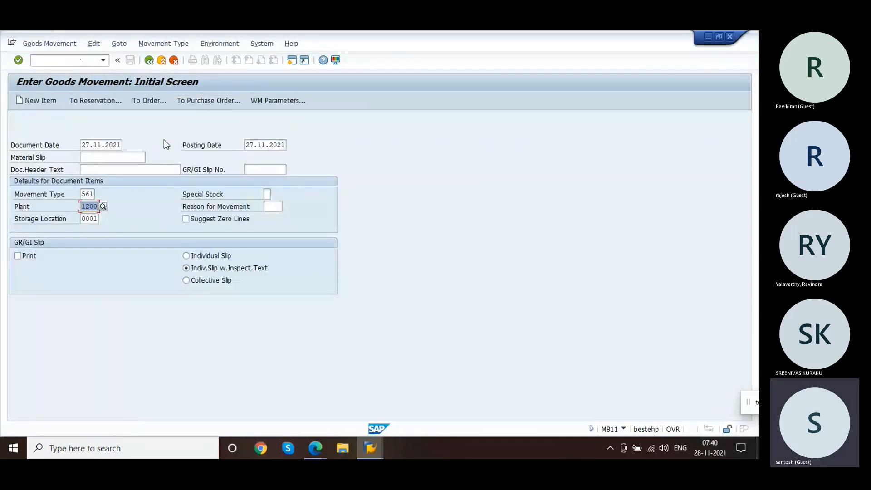
left_click(147, 101)
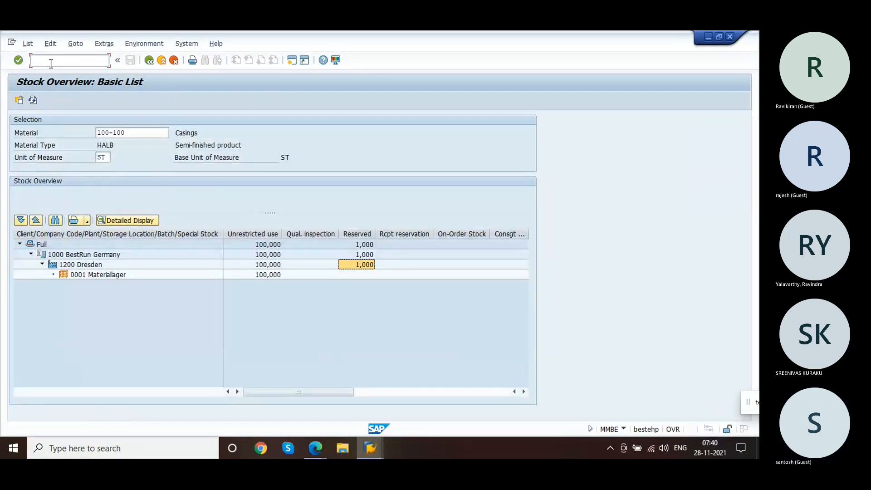
left_click(51, 63)
type("/")
type("nmb11")
key("Return")
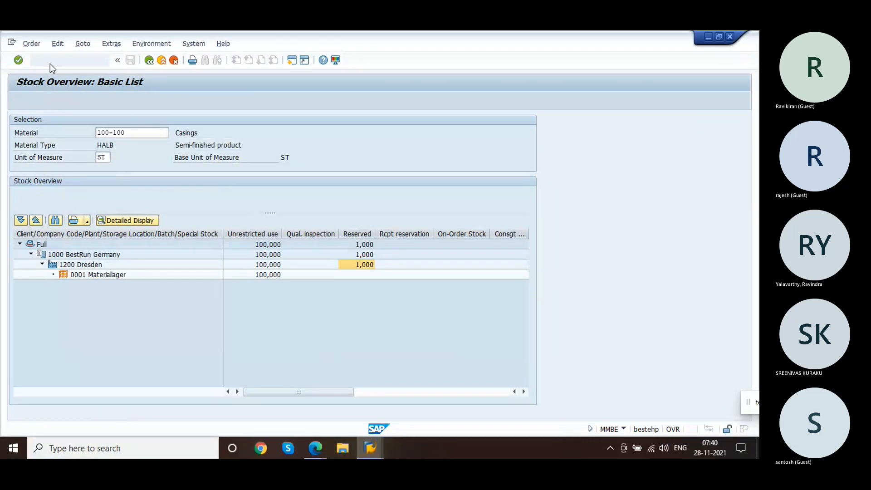
left_click_drag(123, 144, 90, 143)
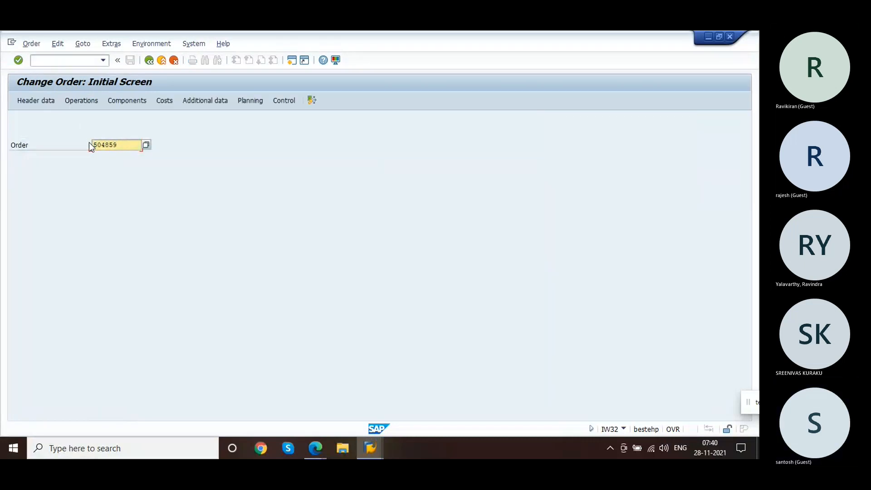
key("alt+Tab")
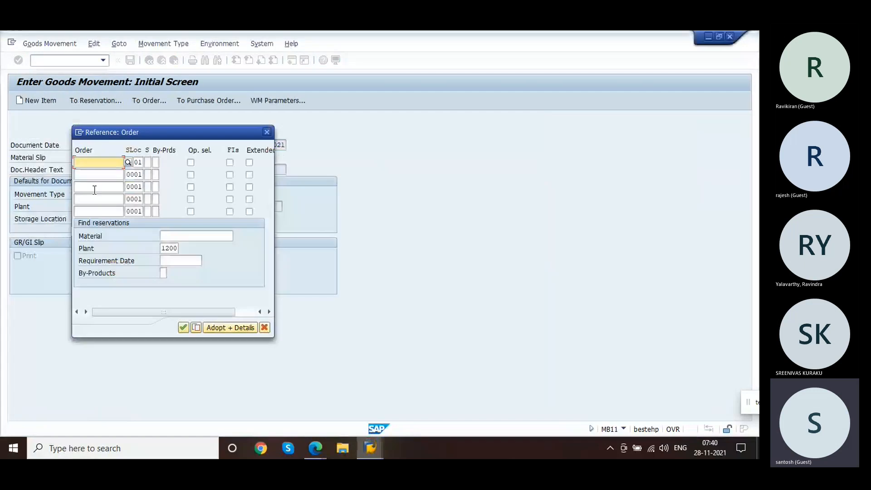
type("504859")
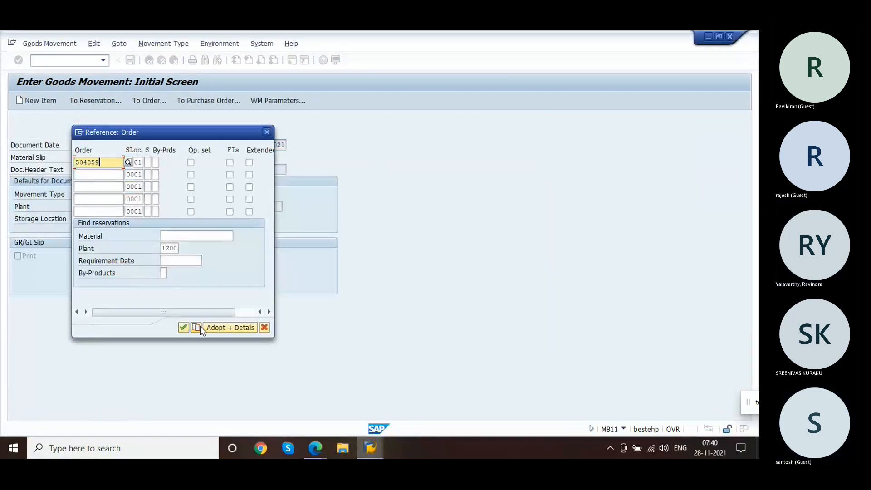
left_click(227, 330)
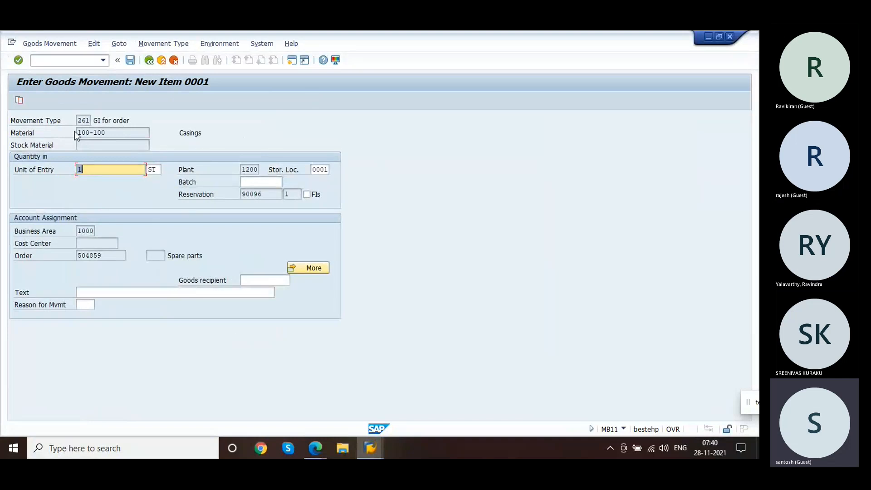
Step: Check the goods issue item's reservation, batch and order assignment, and post the goods issue for order
left_click(263, 194)
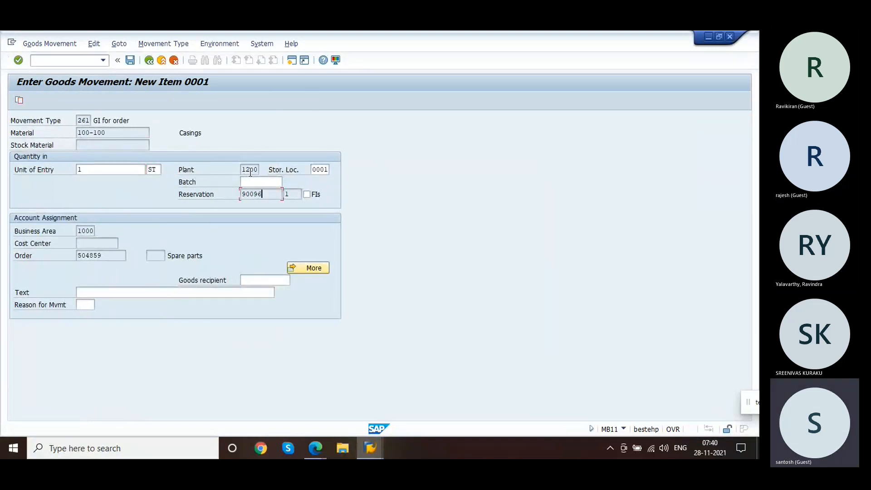
left_click(256, 182)
left_click(118, 257)
left_click(132, 64)
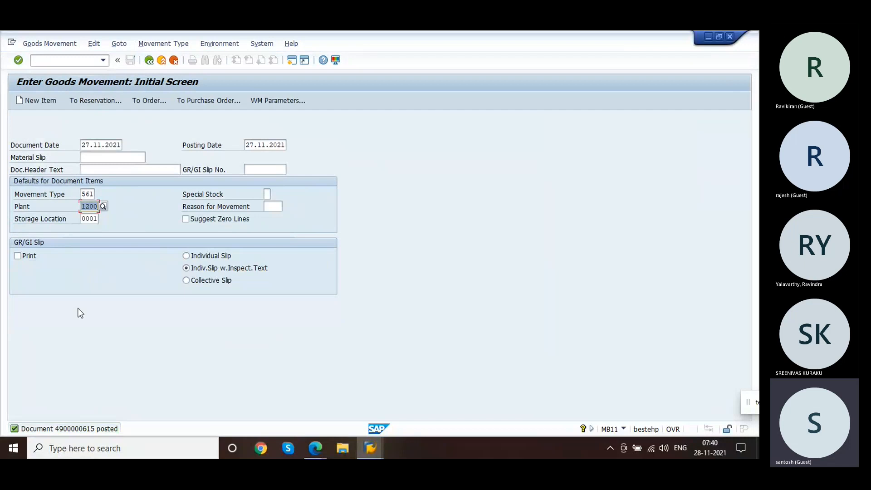
Step: Reopen the service order's component 0010 general detail and examine its withdrawal quantity and final issue indicator
key("alt+Tab")
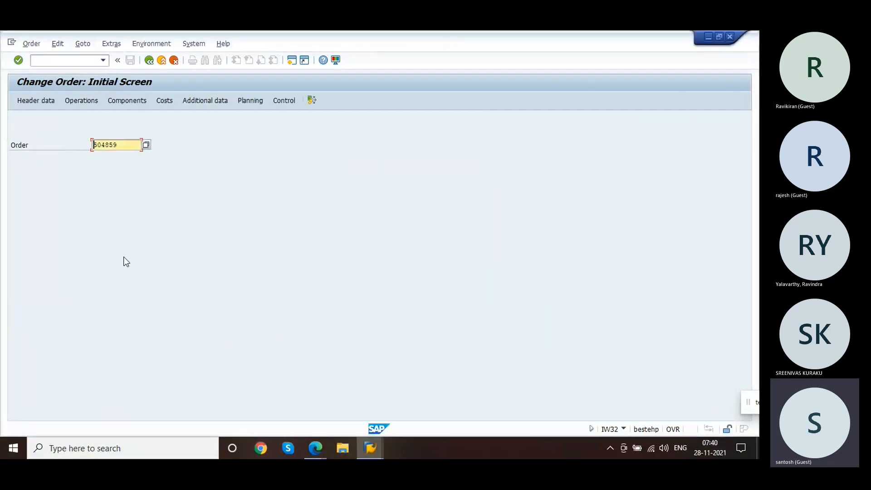
key("Return")
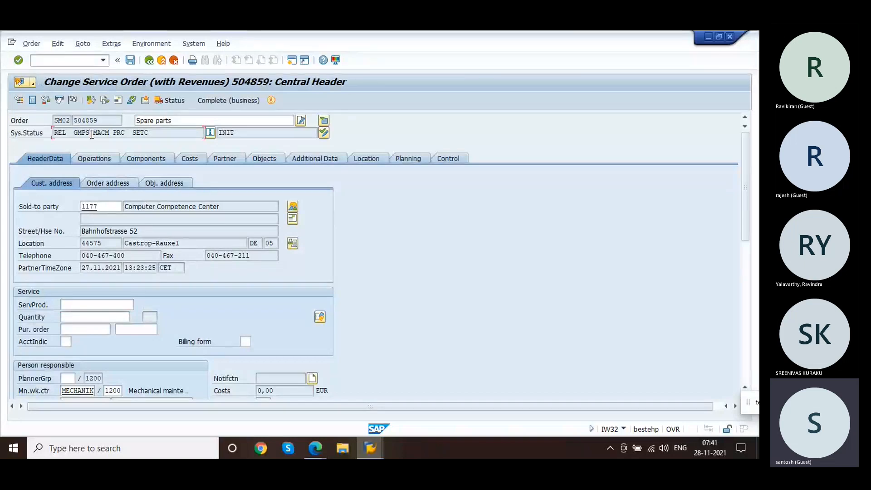
left_click(166, 157)
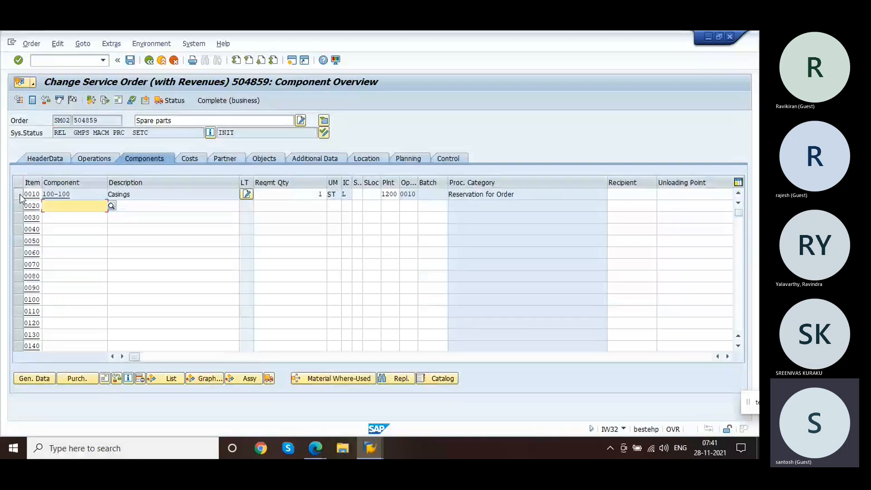
left_click(20, 195)
left_click(35, 381)
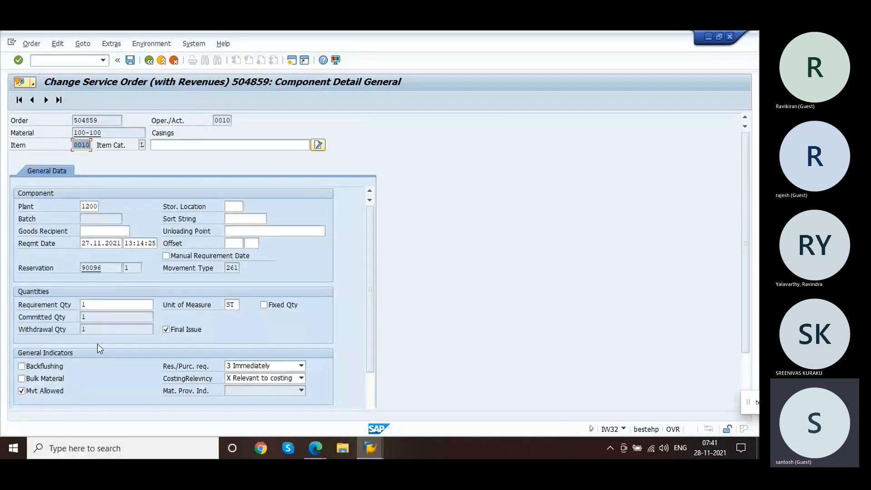
left_click(90, 331)
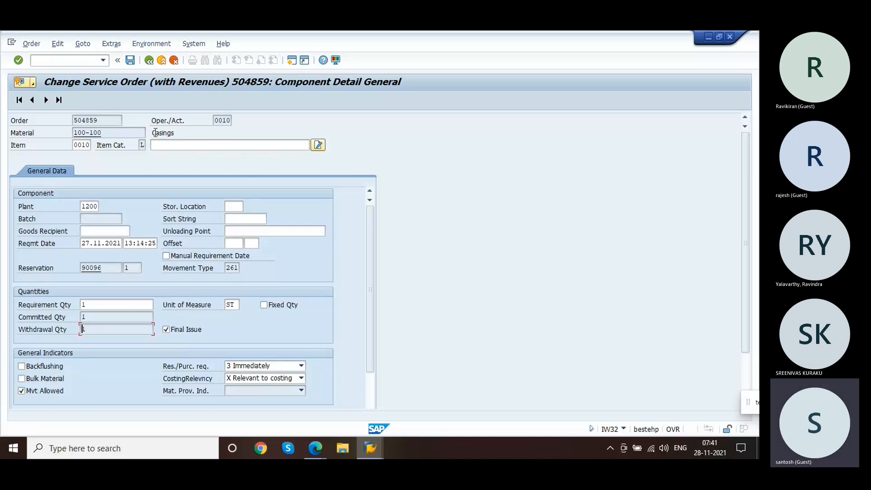
left_click(149, 60)
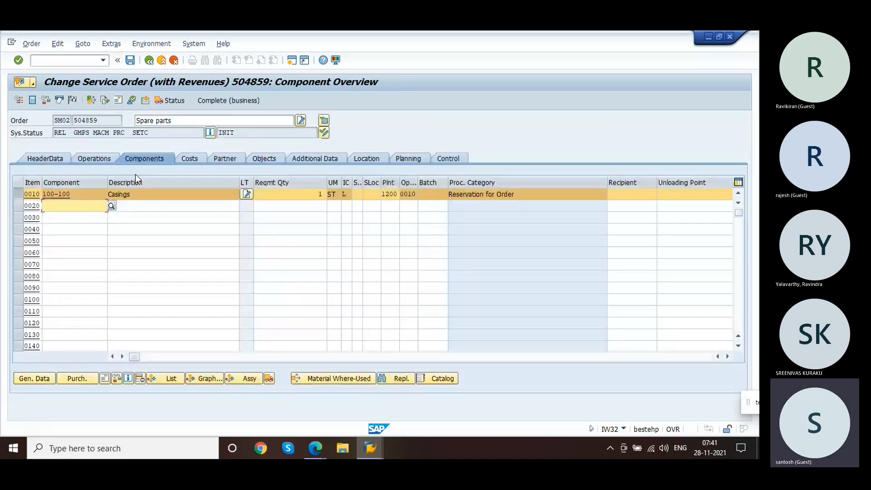
Step: Review the service order's cost overview and cost breakdown, its operations and its control data
left_click(91, 137)
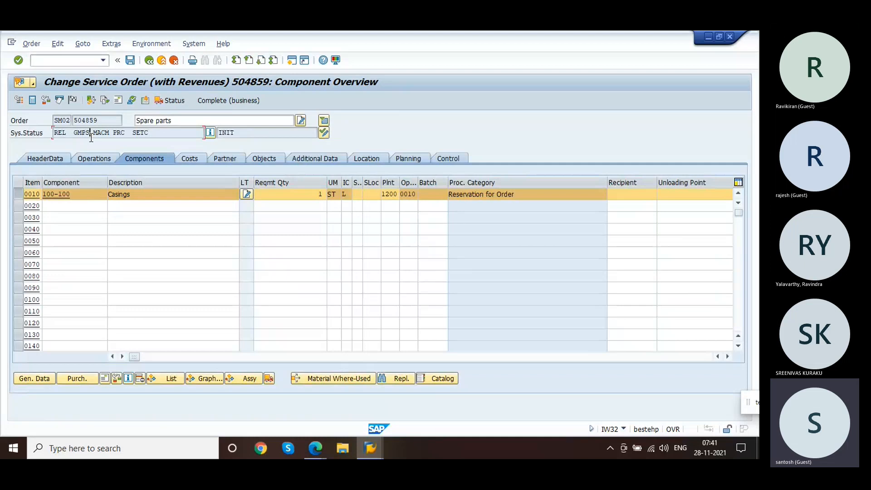
left_click(187, 163)
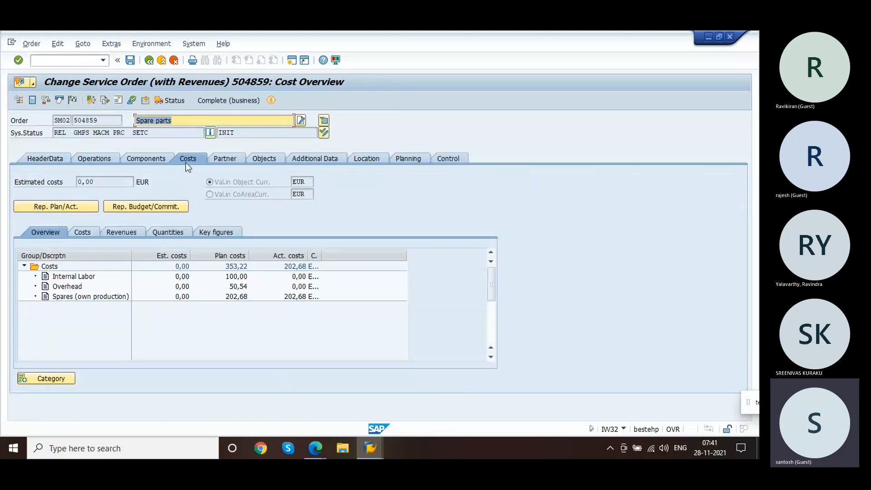
left_click(294, 297)
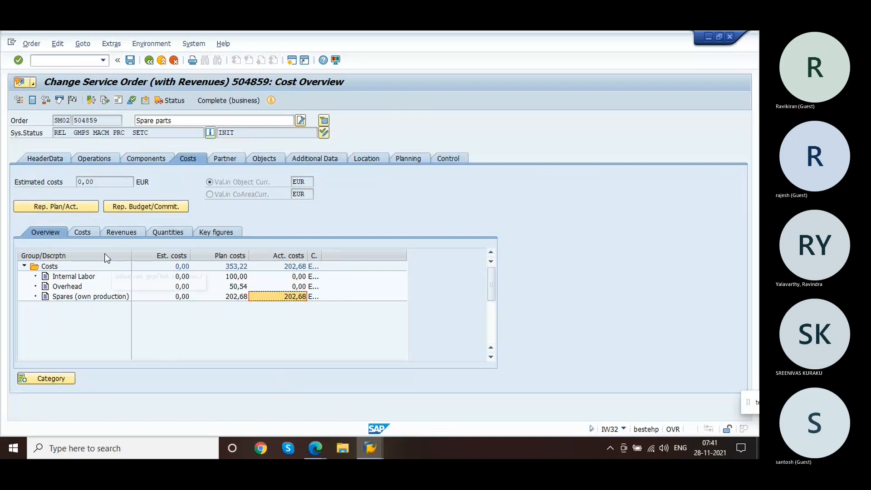
left_click(75, 232)
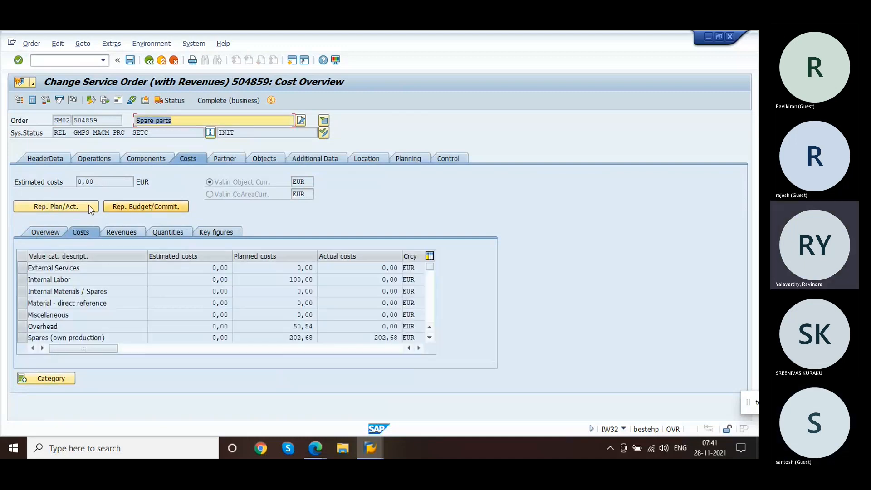
left_click(99, 157)
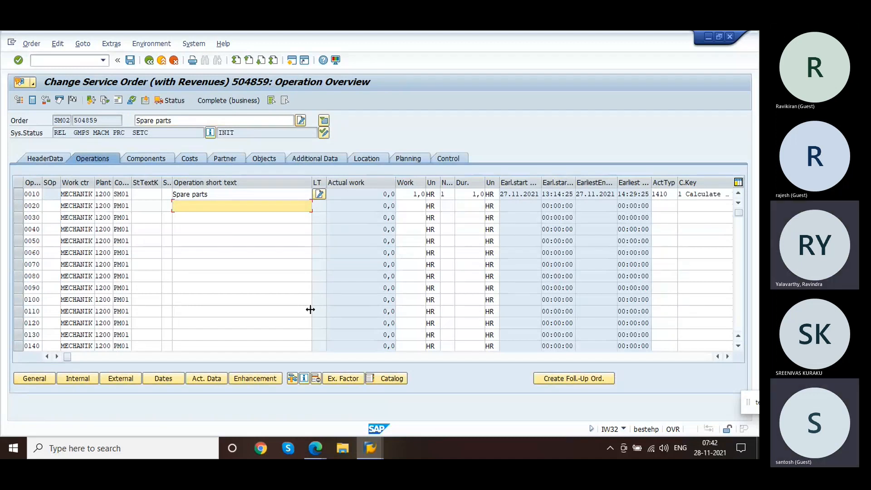
left_click(151, 162)
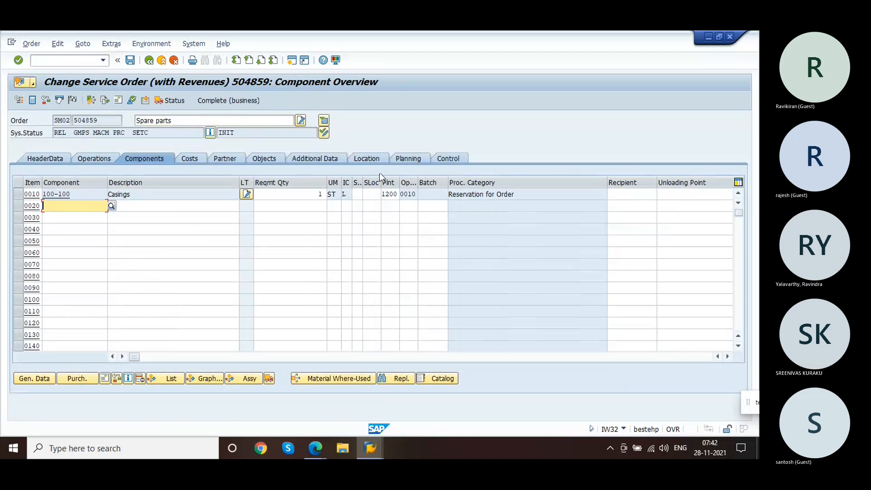
left_click(454, 158)
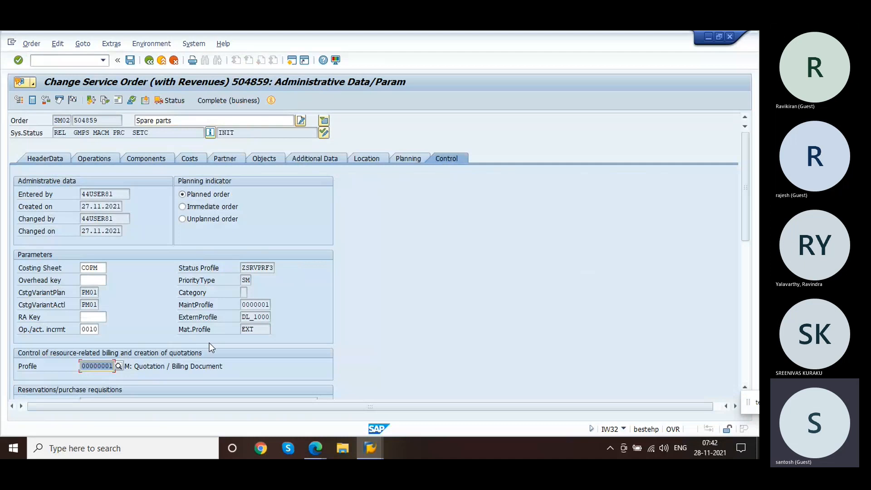
left_click(157, 159)
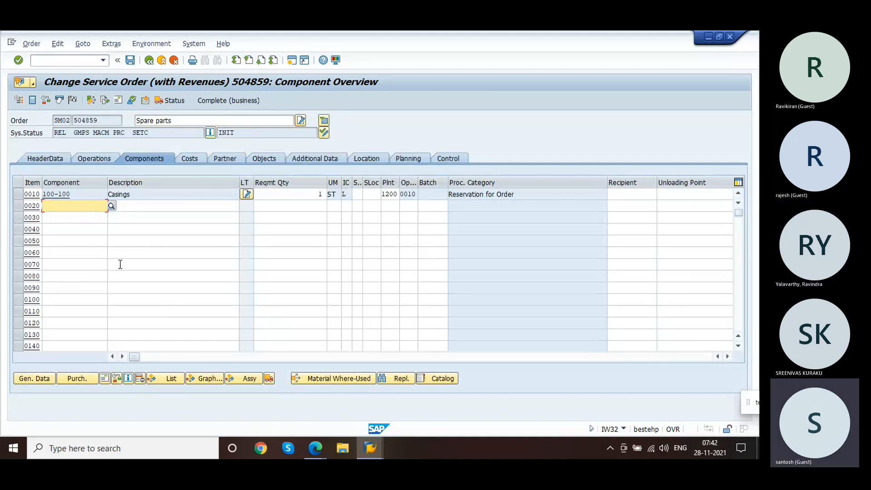
Step: Add component 0020 for material 100-100 as a non-stock item (category N) with quantity 1 and accept the delivery date information
type("1")
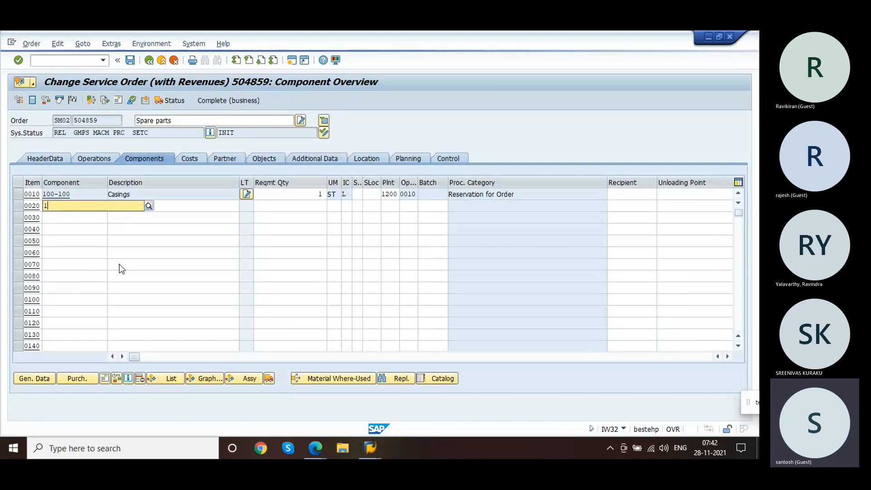
type("00-")
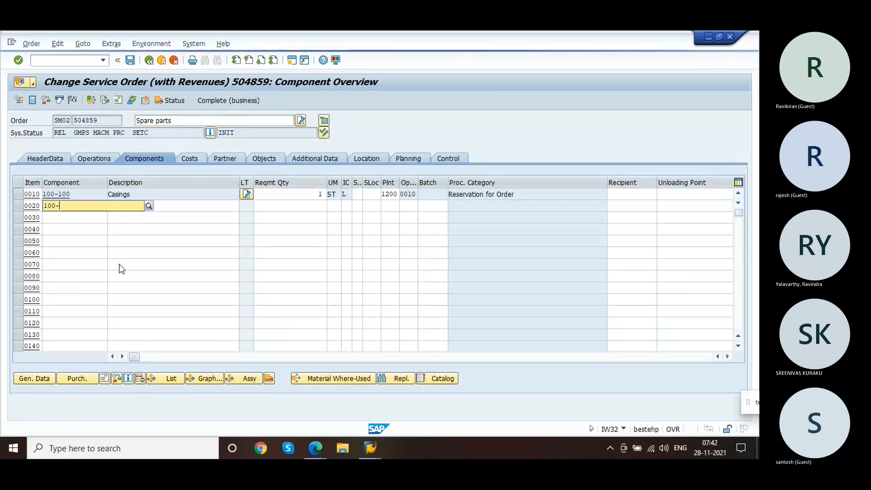
type("100")
key("Tab")
key("Tab")
key("Tab")
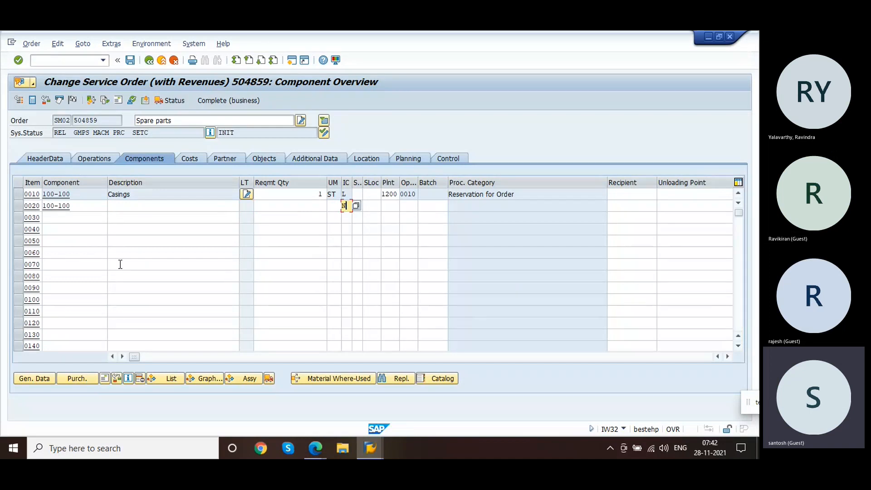
type("N")
left_click(283, 209)
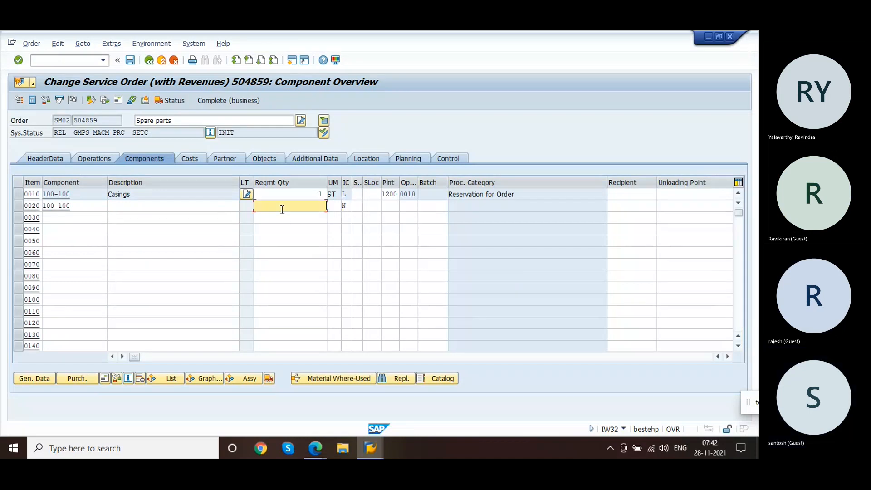
type("1000")
key("Return")
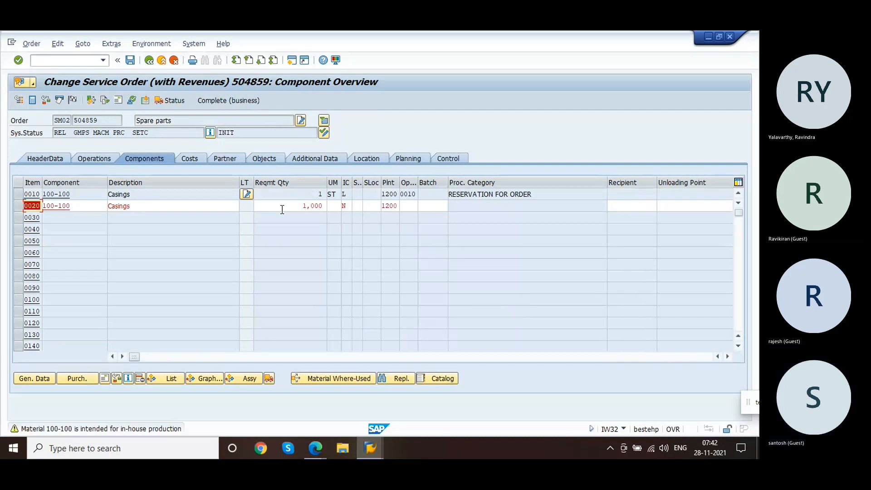
key("Return")
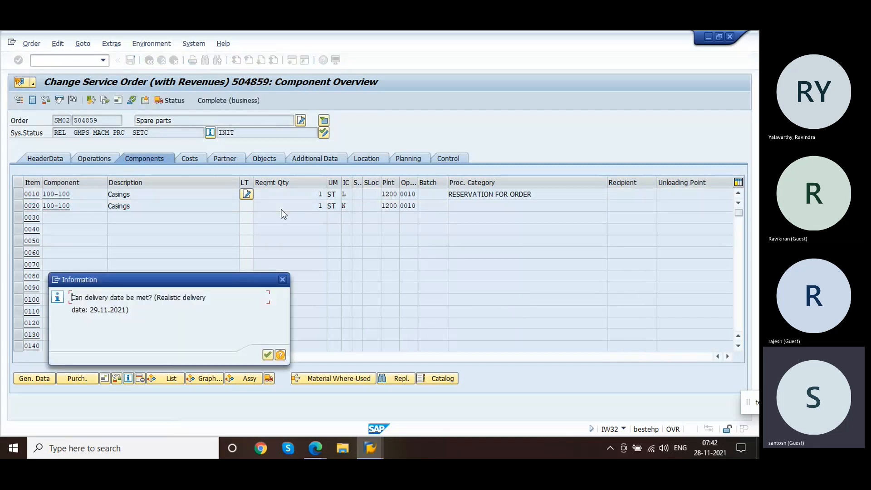
key("Return")
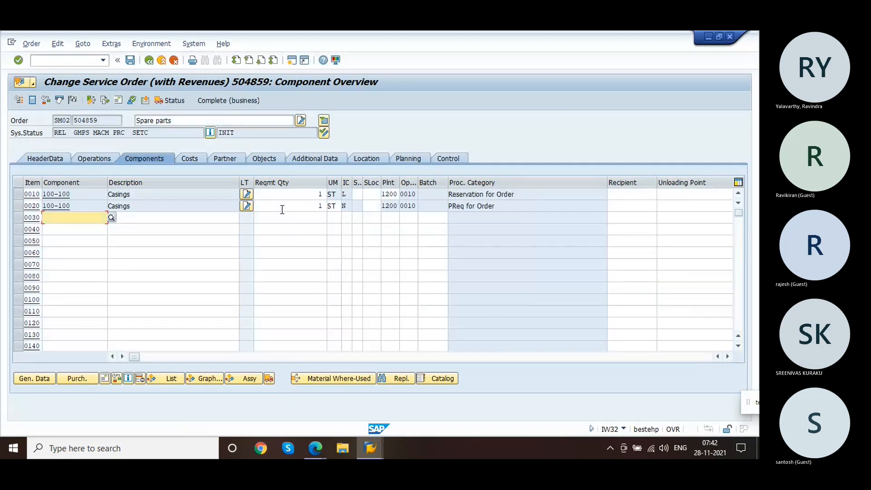
Step: Examine component 0020's procurement category, requisition indicator, and its purchasing and general detail data
left_click(350, 207)
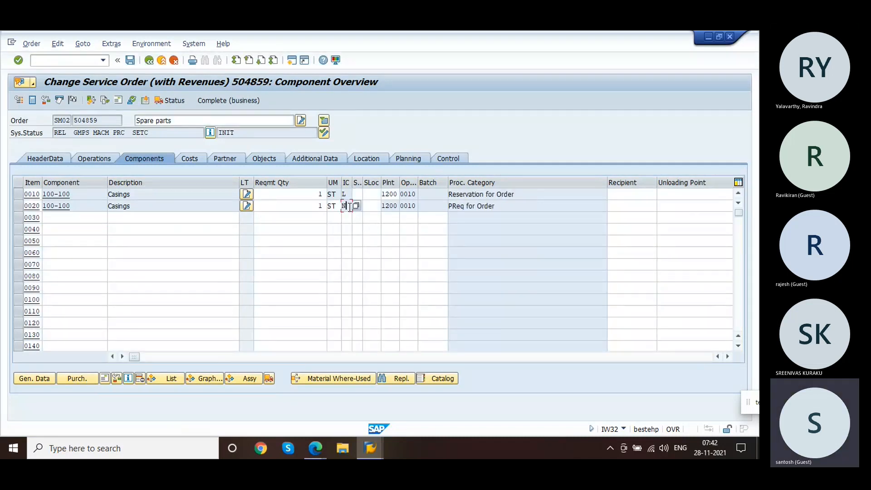
left_click(508, 196)
left_click_drag(508, 196, 443, 191)
left_click_drag(503, 209, 436, 211)
left_click_drag(132, 356, 197, 357)
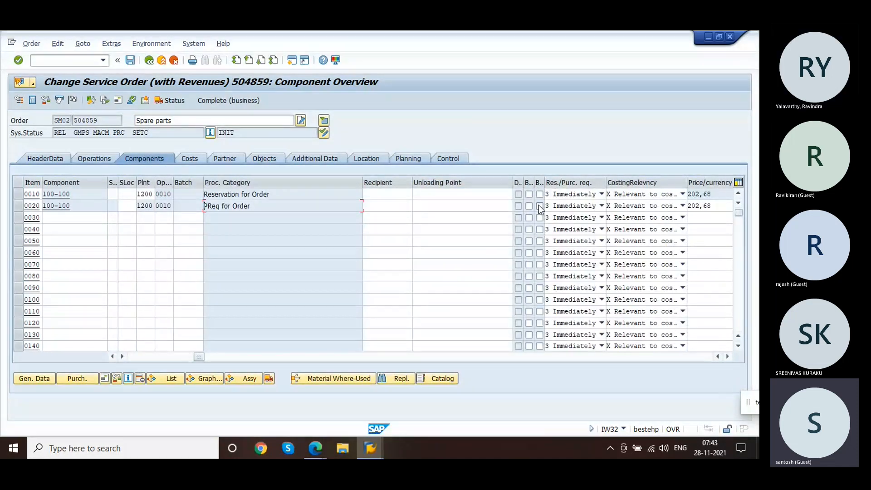
left_click(574, 206)
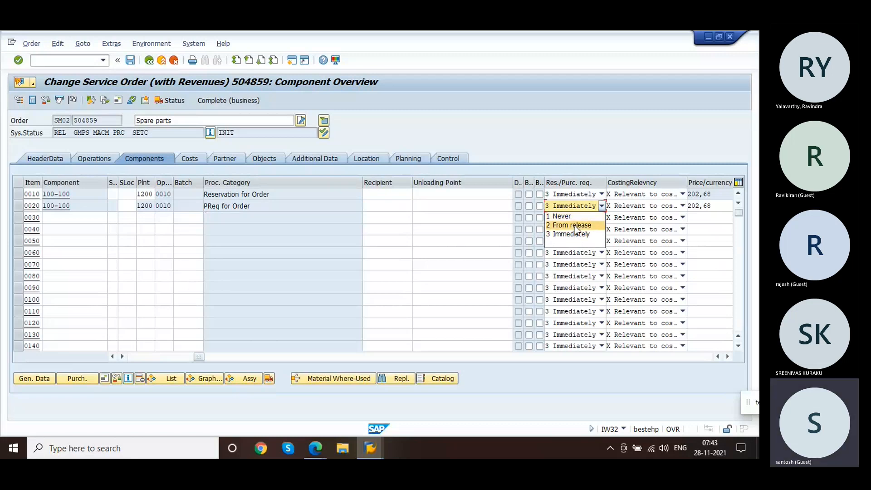
left_click(544, 129)
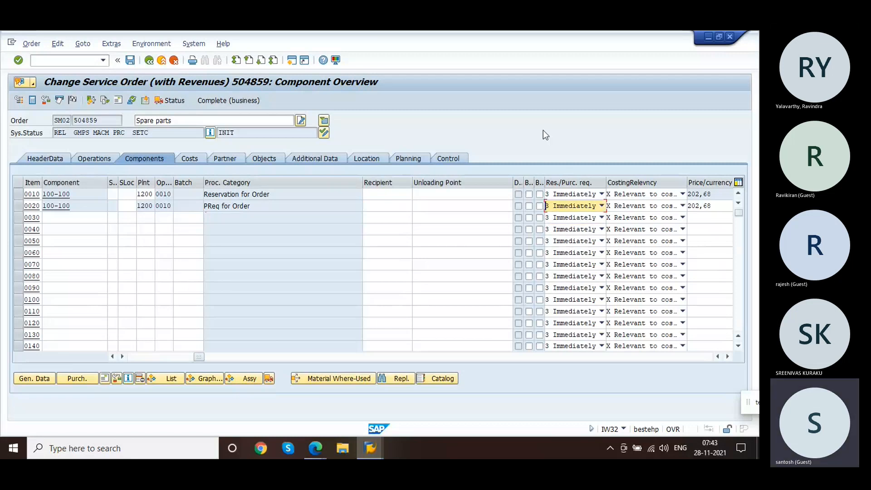
left_click(18, 206)
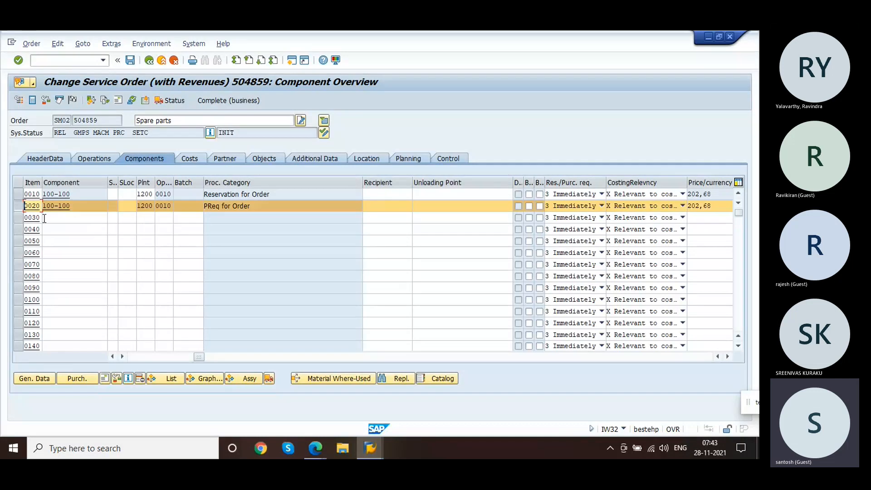
left_click(74, 379)
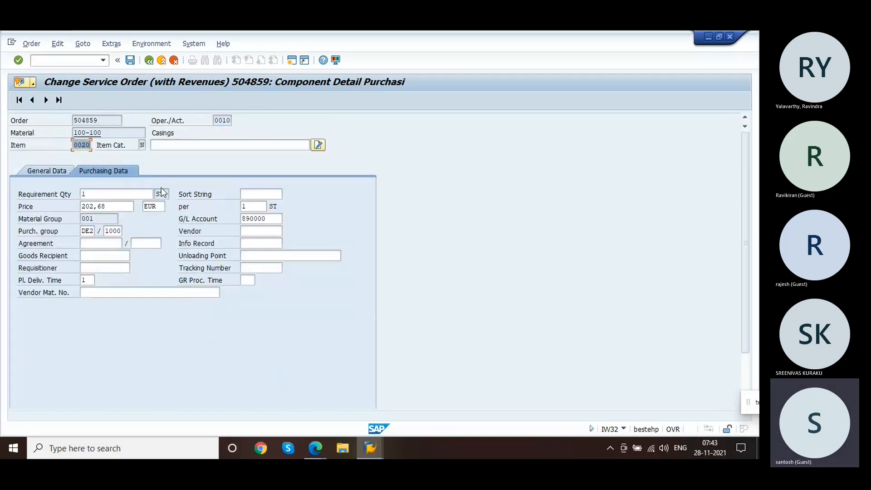
left_click(42, 171)
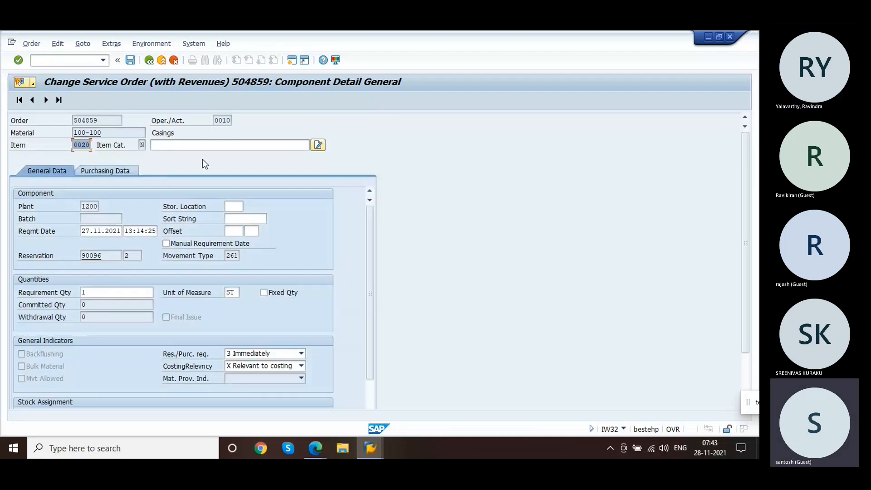
Step: Save the service order
left_click(149, 61)
left_click(130, 61)
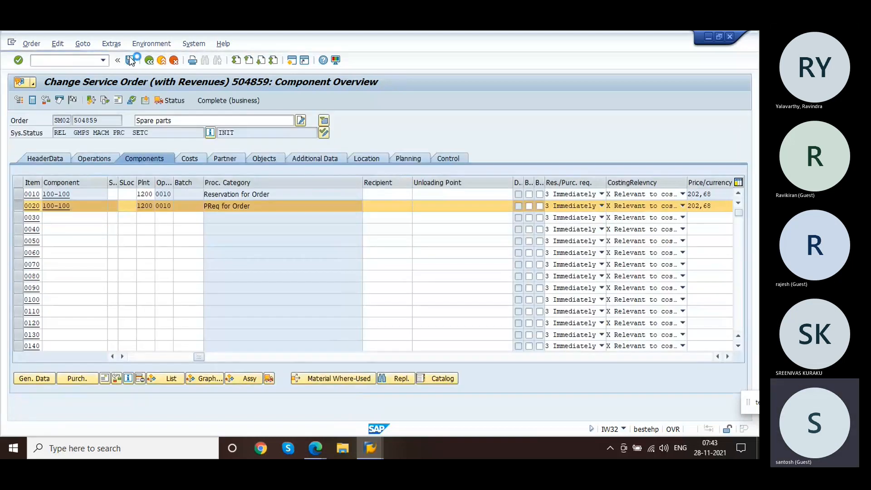
key("Return")
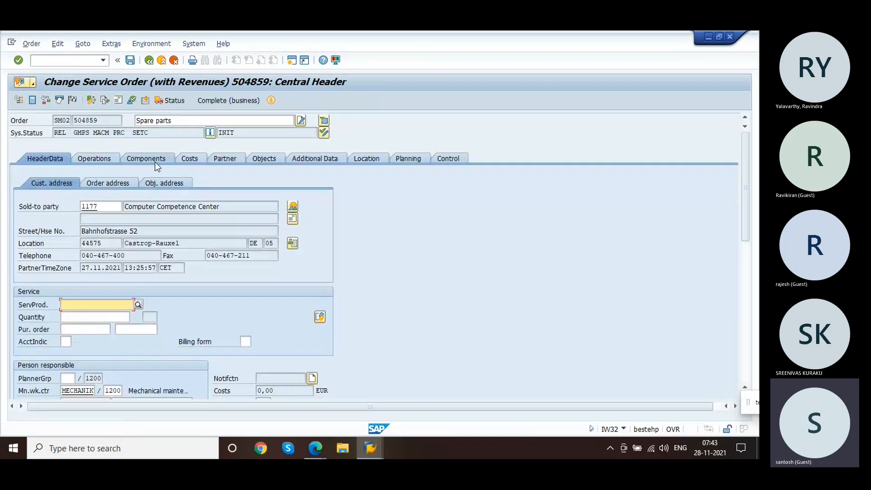
Step: Open component 0020's purchasing detail and copy its purchase requisition number
left_click(155, 162)
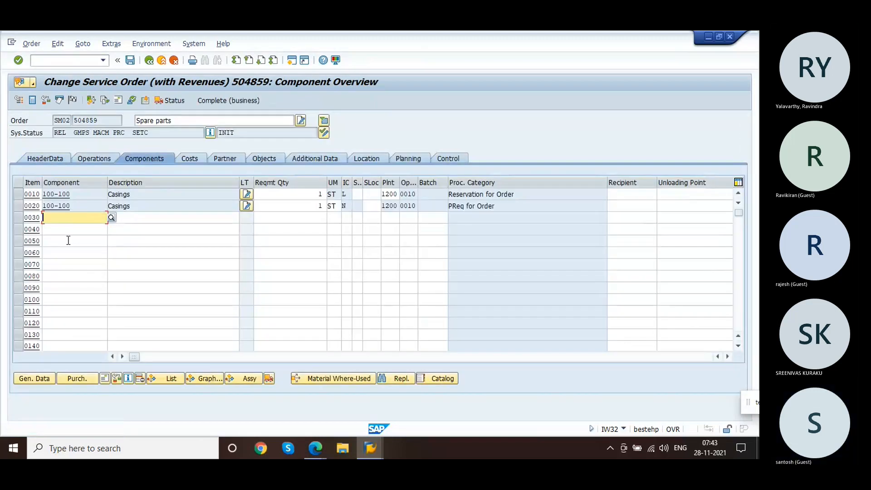
left_click(19, 206)
left_click_drag(135, 358, 472, 337)
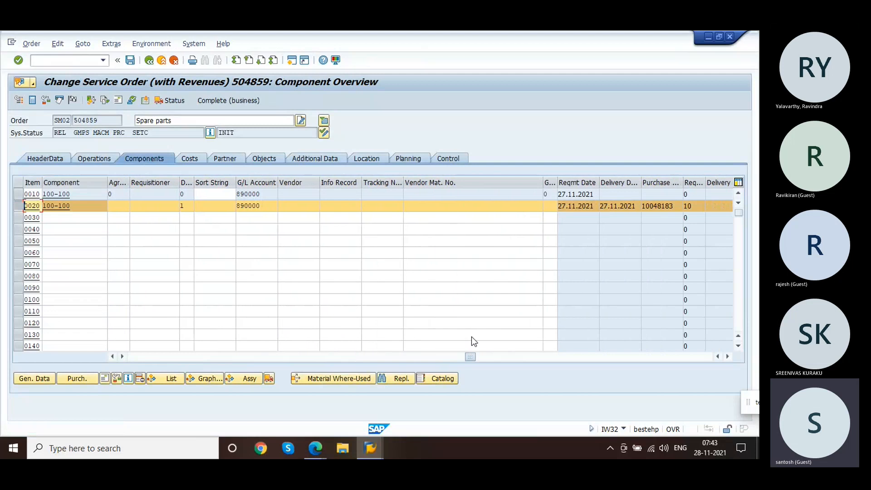
left_click(675, 208)
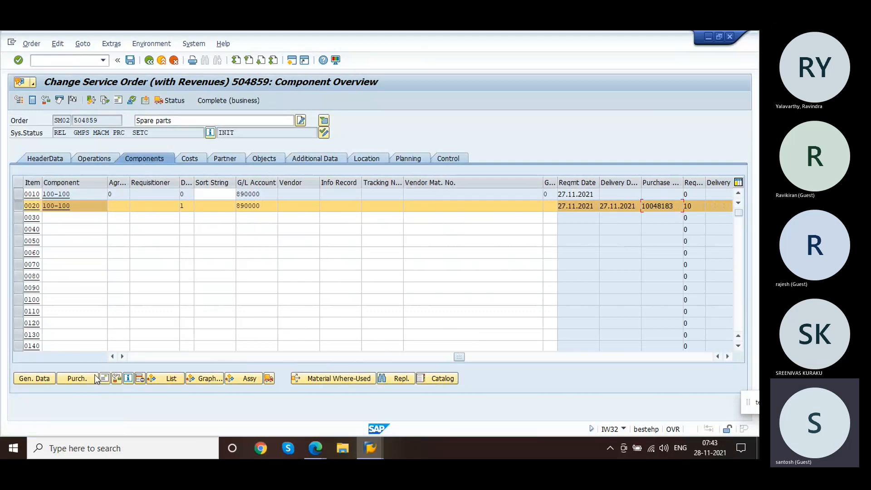
left_click(75, 378)
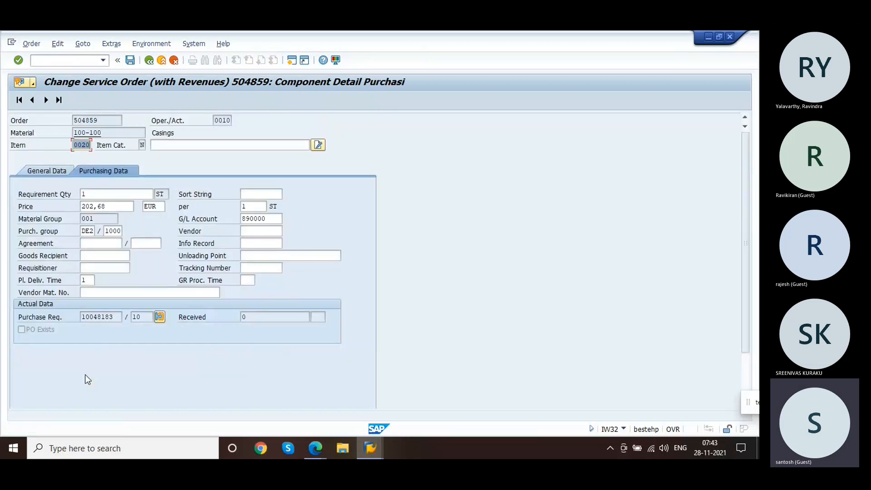
left_click_drag(114, 320, 71, 319)
key("ctrl+c")
left_click(51, 61)
type("/nmig")
key("Return")
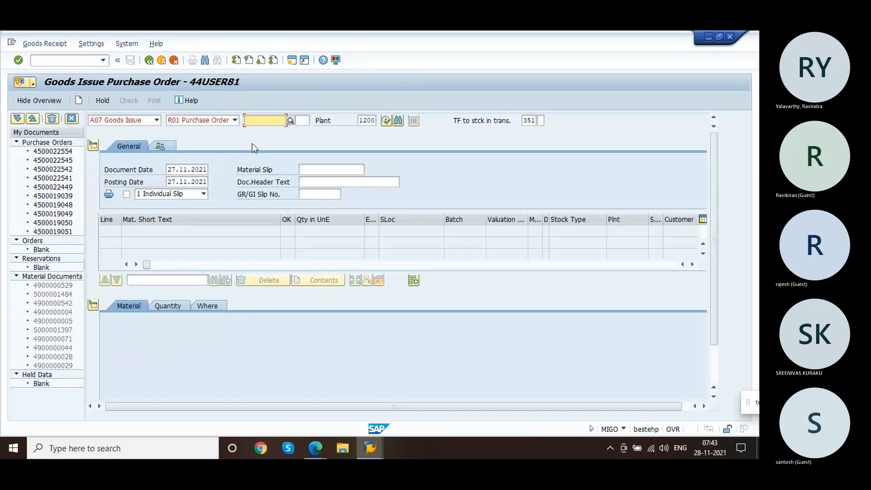
key("ctrl+v")
key("Return")
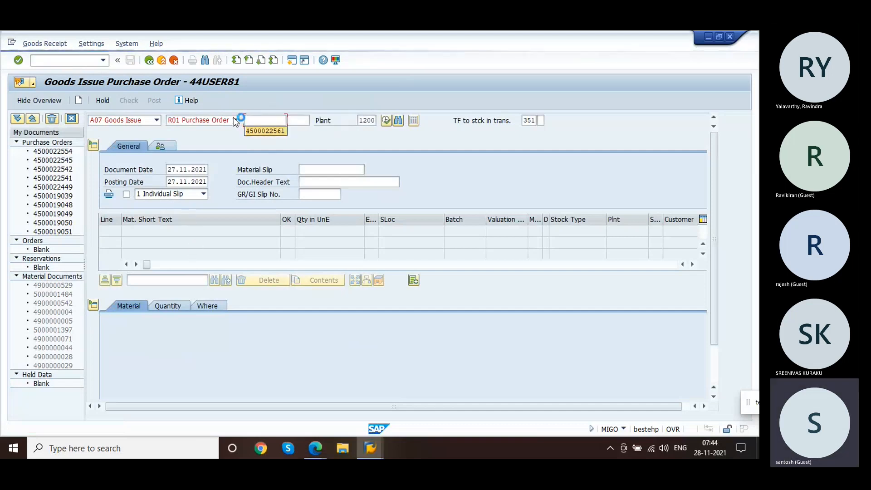
Step: Start creating a standard purchase order and paste the copied purchase requisition number into the first item
left_click(79, 59)
type("/n")
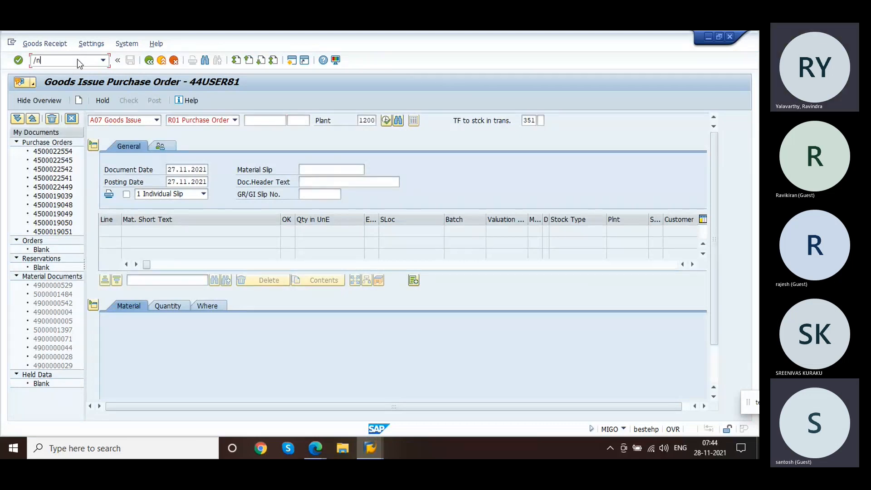
type("me21n")
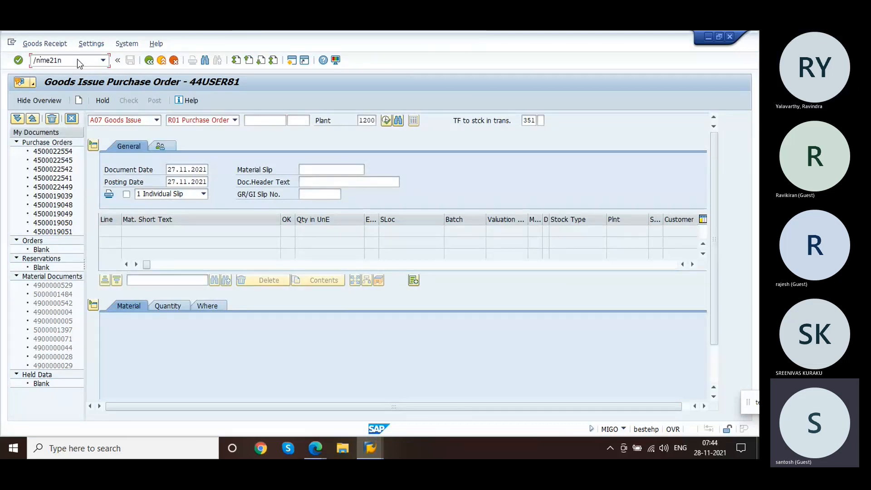
key("Return")
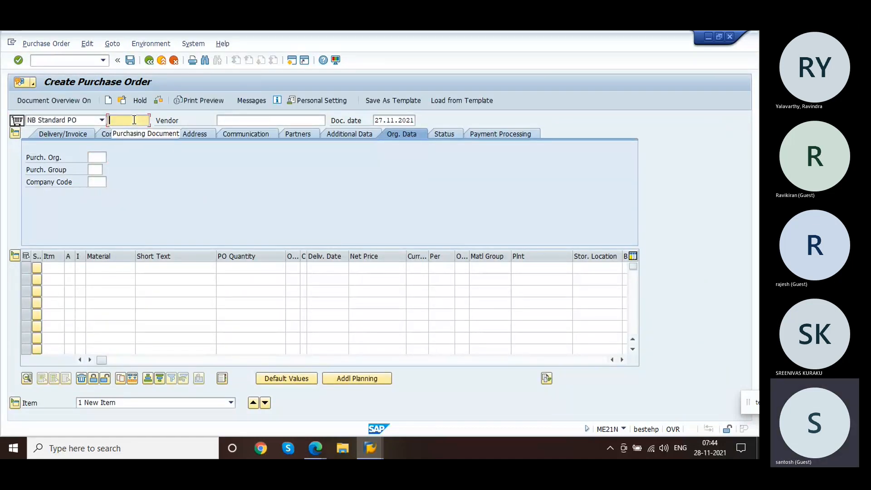
left_click(105, 269)
key("Tab")
key("Tab")
key("Tab")
key("Tab")
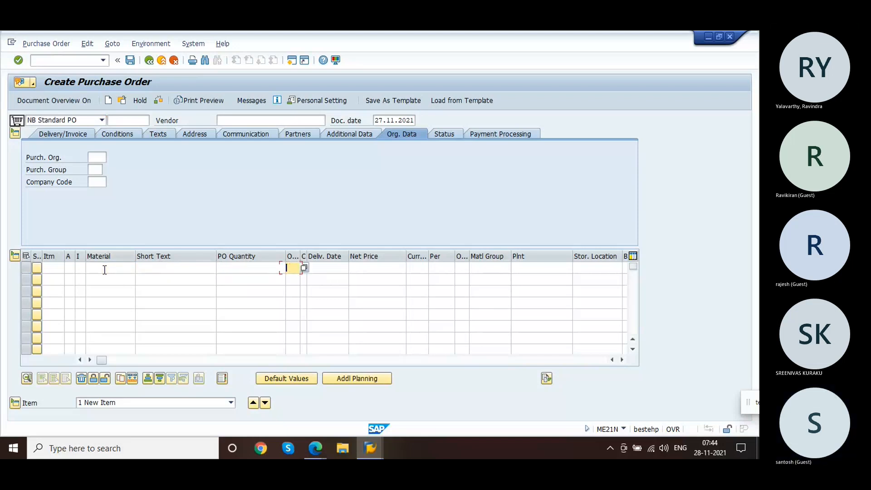
key("Tab")
key("Tab")
key("Tab")
key("Tab")
key("Tab")
key("Tab")
key("Tab")
key("Tab")
key("Tab")
key("Tab")
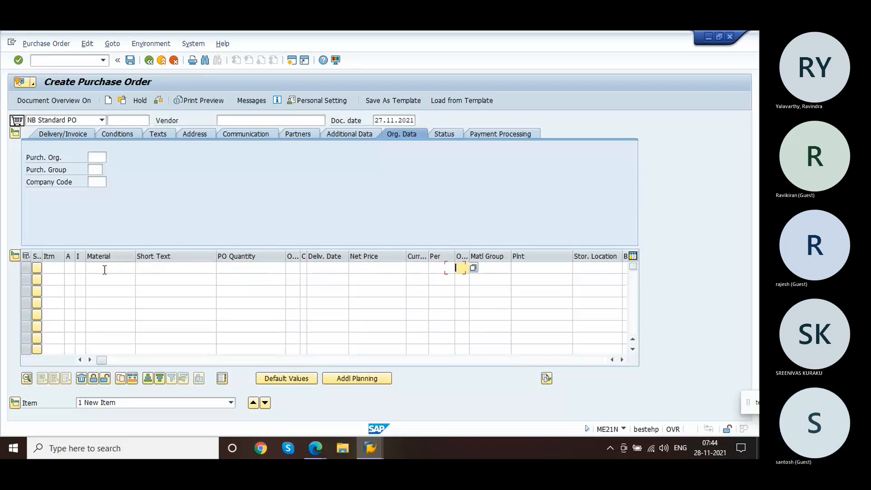
key("Tab")
key("Tab")
key("Tab")
key("Tab")
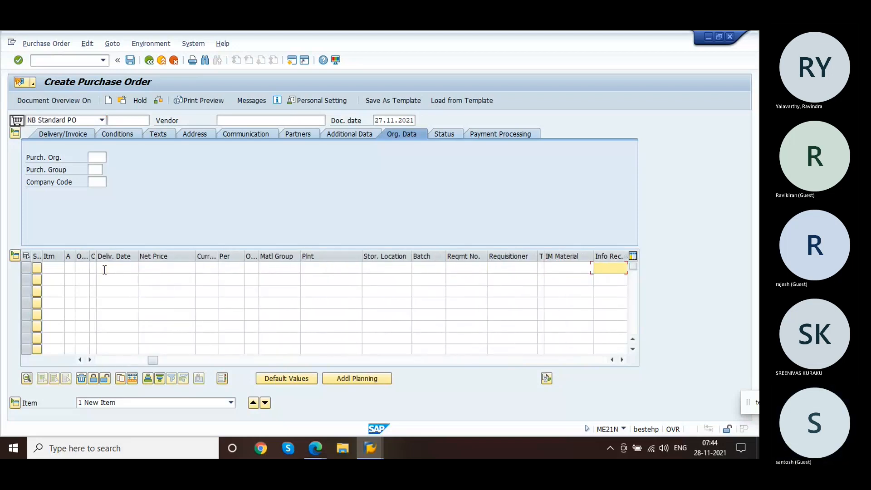
key("Tab")
key("Tab")
key("Tab")
key("Tab")
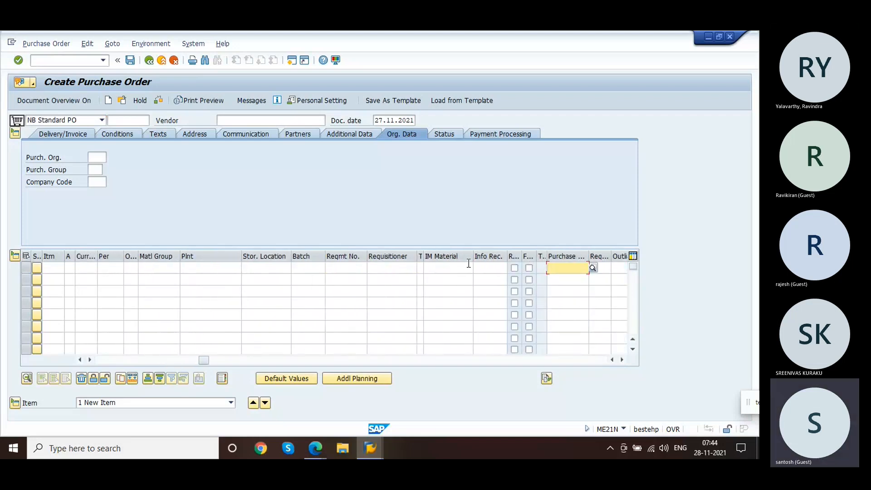
key("ctrl+v")
key("Return")
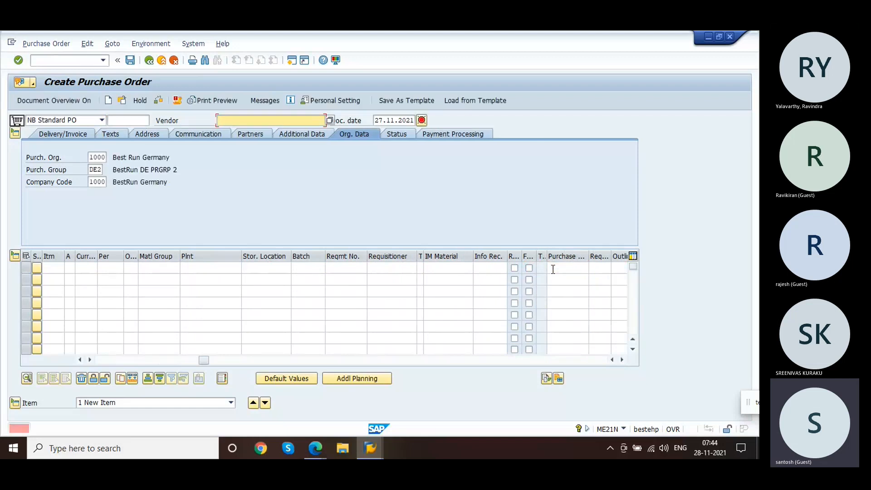
Step: Set vendor 1000 and complete the first item from the purchase requisition
type("1000")
key("Return")
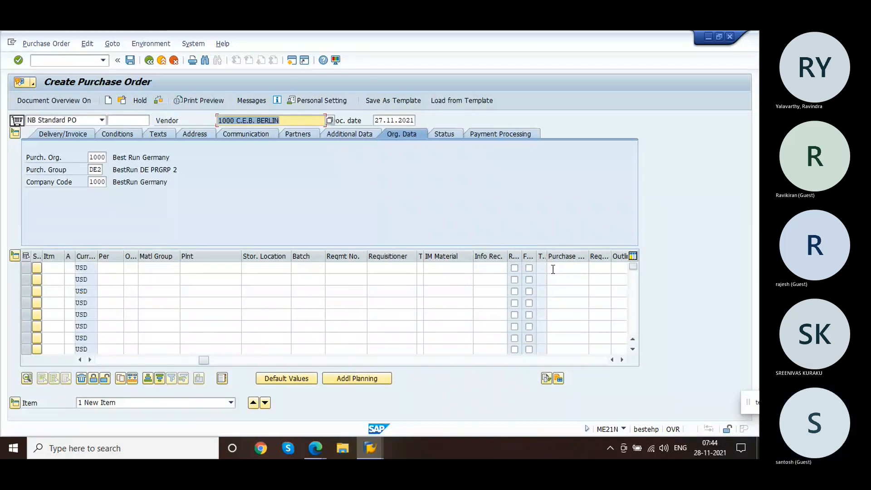
left_click(214, 360)
left_click(129, 360)
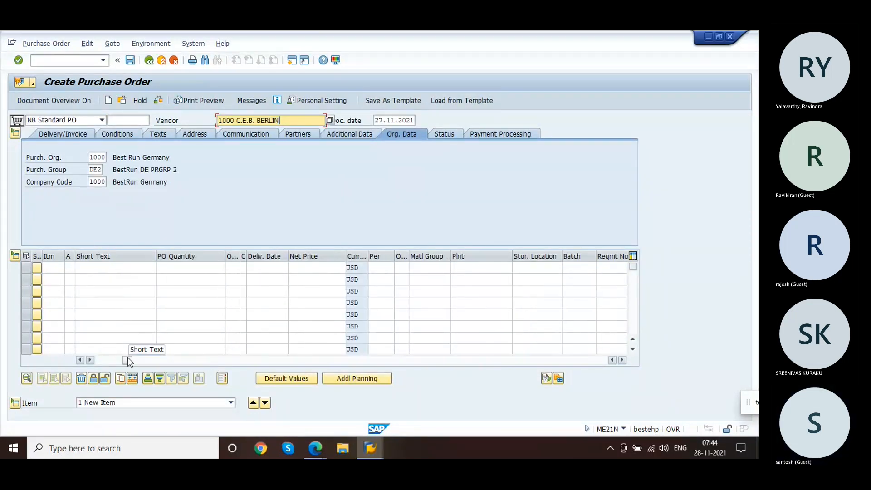
left_click(81, 360)
left_click_drag(101, 360, 230, 366)
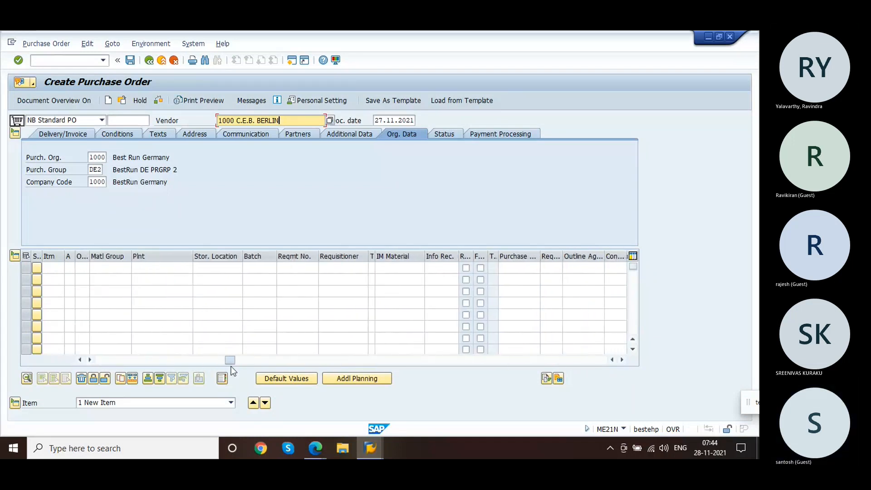
left_click(520, 270)
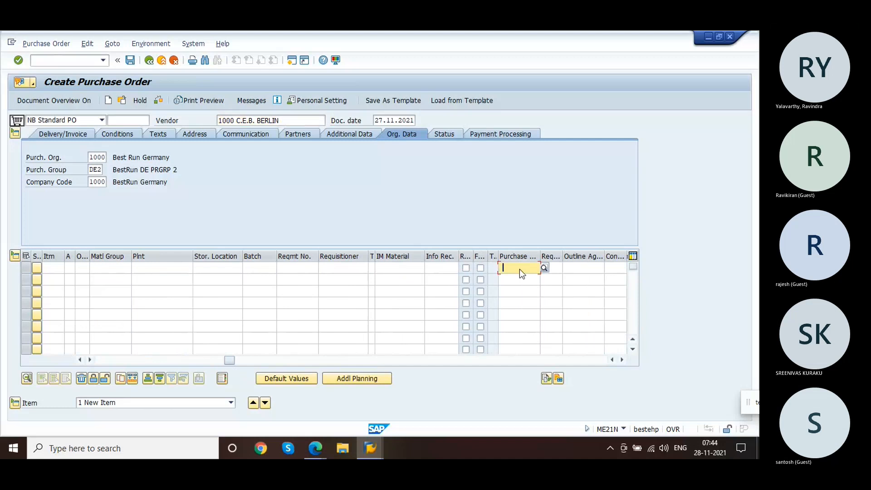
left_click(517, 279)
key("Return")
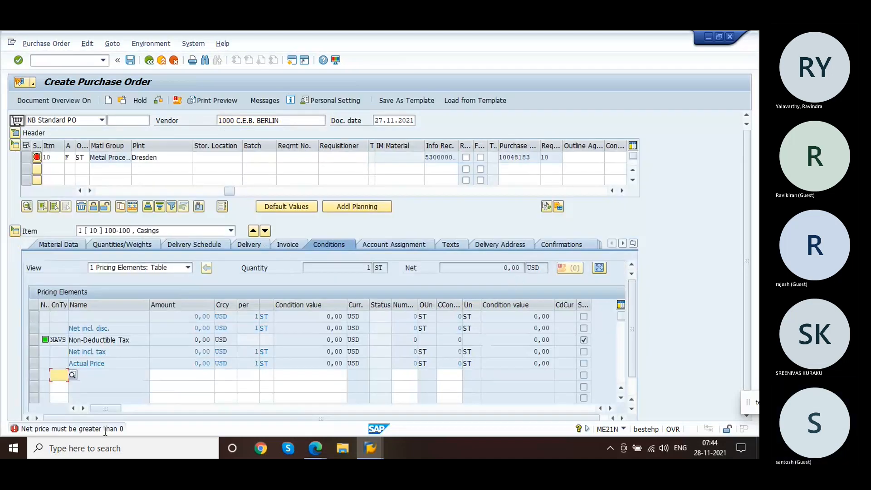
Step: Add a PBXX gross price condition of 111 to the item and save the purchase order
type("pb")
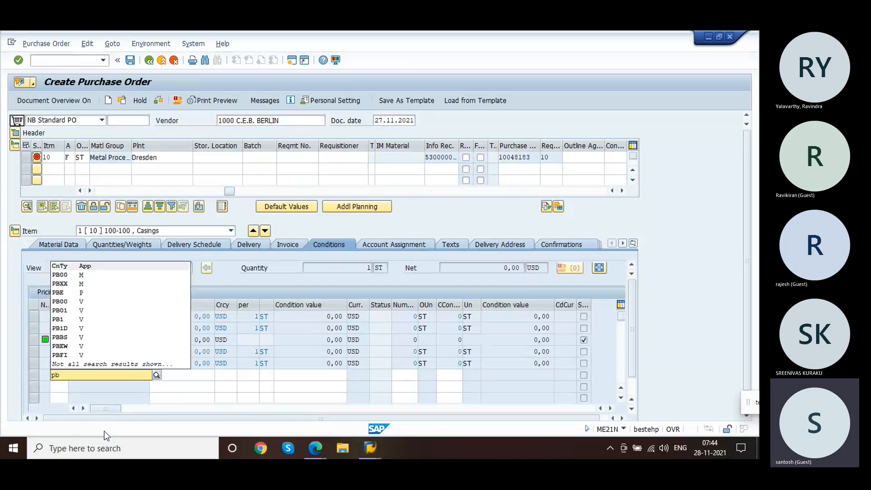
left_click(75, 284)
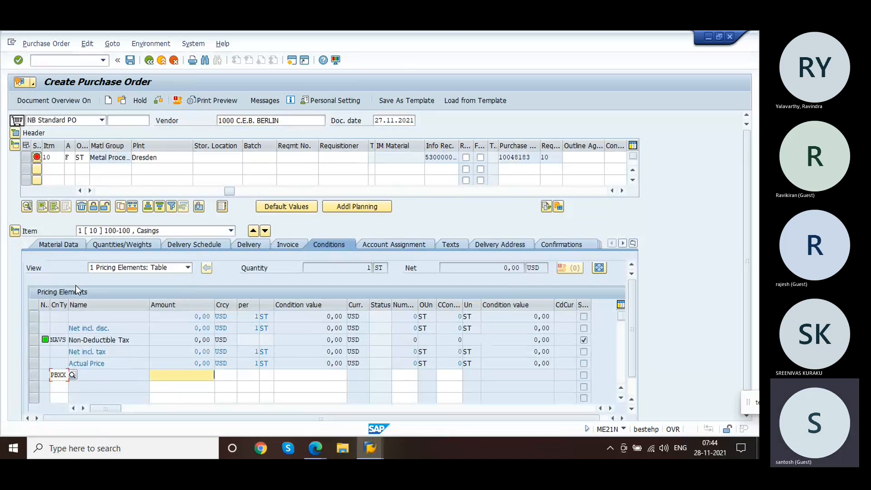
type("111")
key("Return")
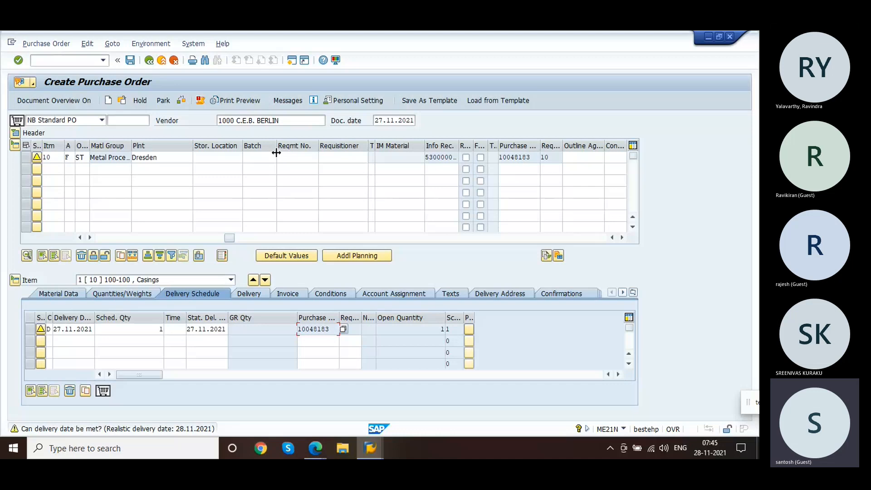
left_click(131, 61)
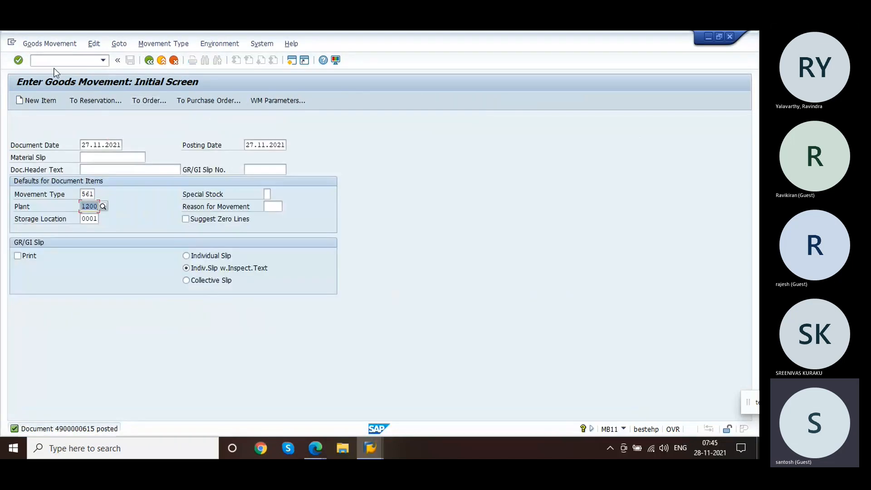
Step: Open service order 504859 and review its cost overview, costs by value category, and quantities
left_click(49, 63)
key("Return")
key("Return")
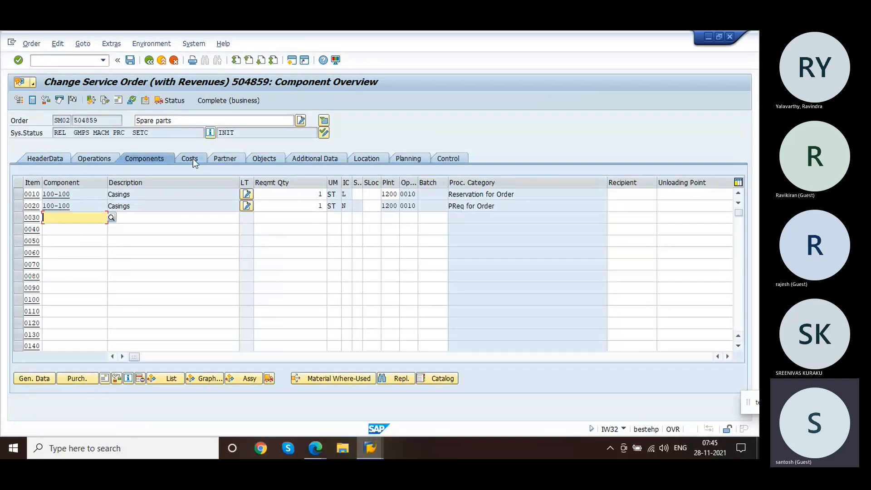
left_click(195, 157)
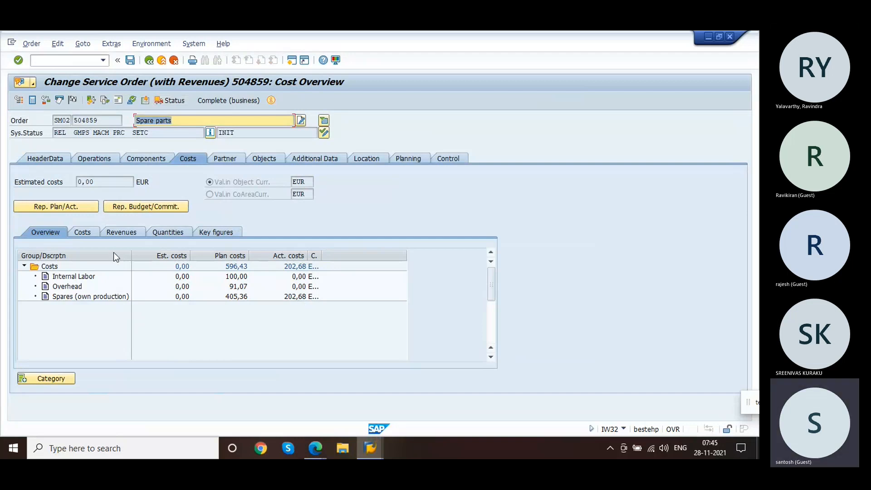
left_click(80, 232)
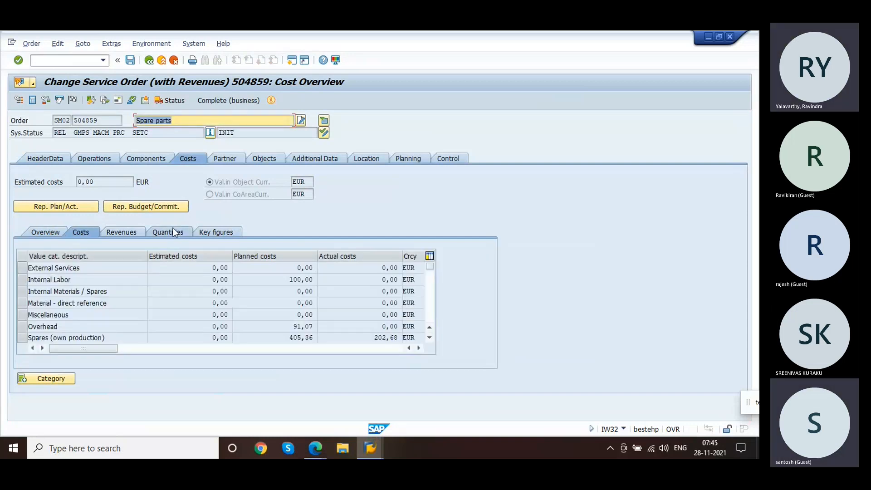
left_click(173, 229)
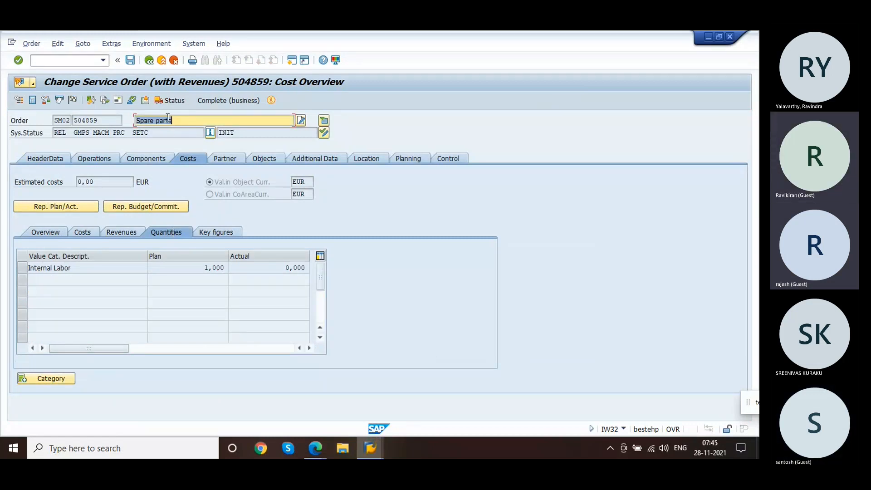
Step: Save the service order and reopen it at its component overview
left_click(149, 61)
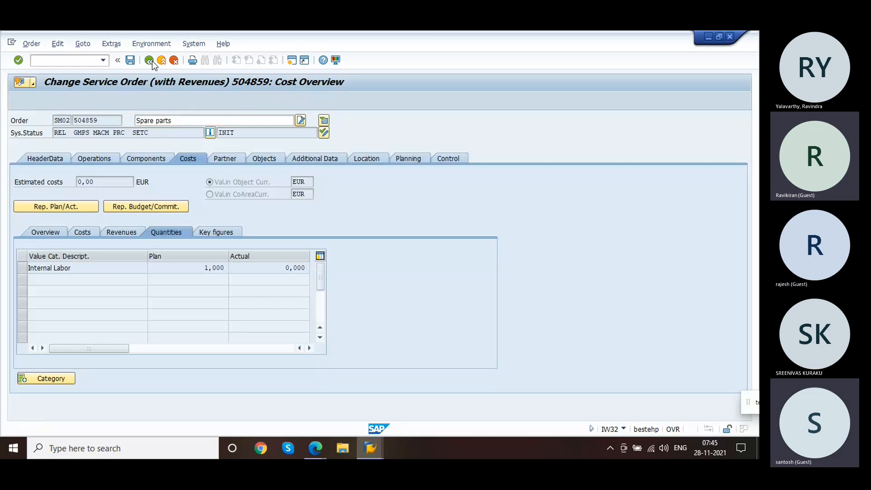
left_click(154, 236)
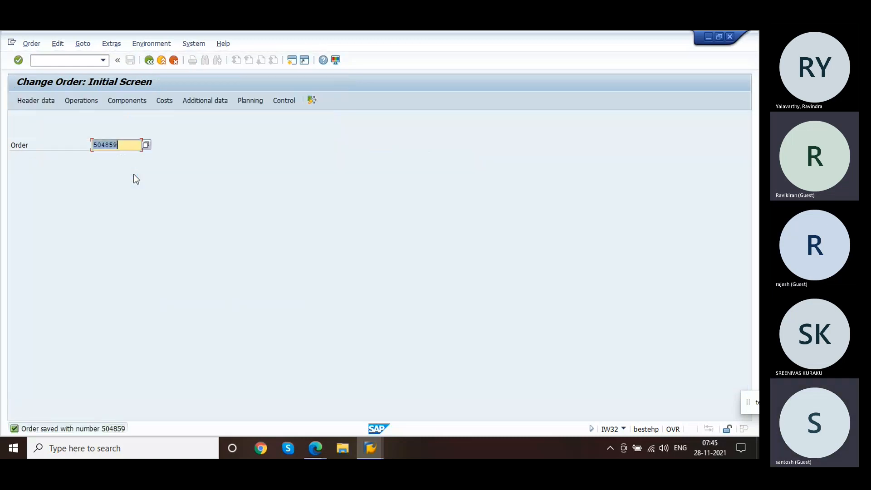
key("Return")
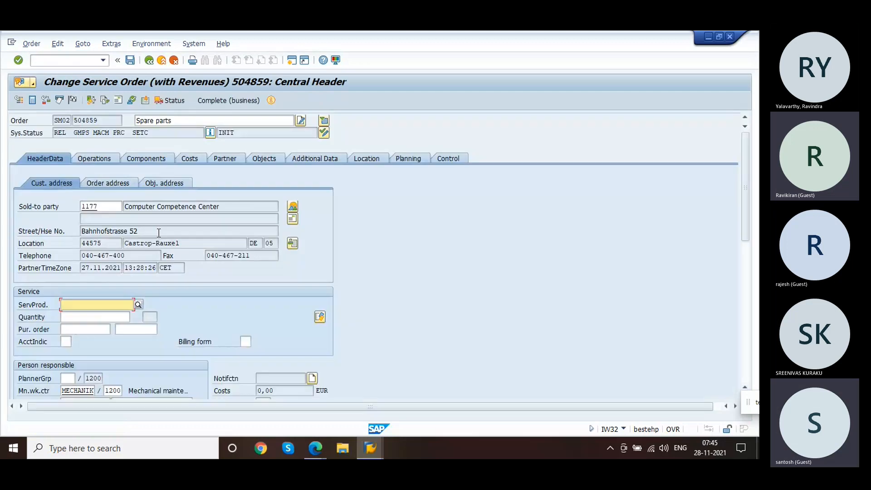
left_click(156, 158)
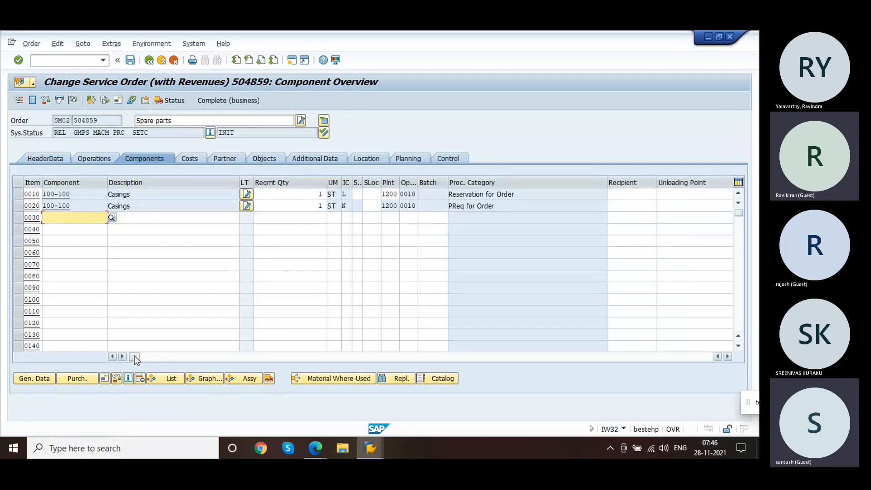
Step: Examine component 0020's purchasing and general details and its purchase order columns in the component overview
left_click_drag(134, 356, 105, 345)
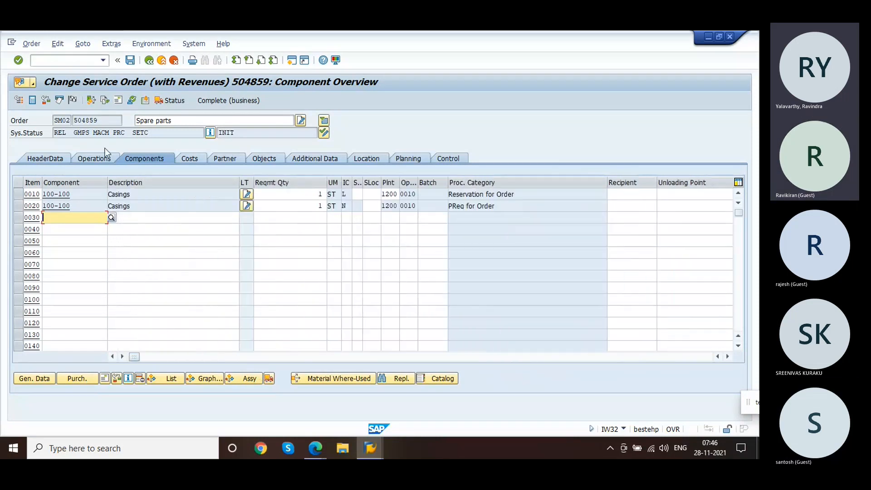
left_click(56, 61)
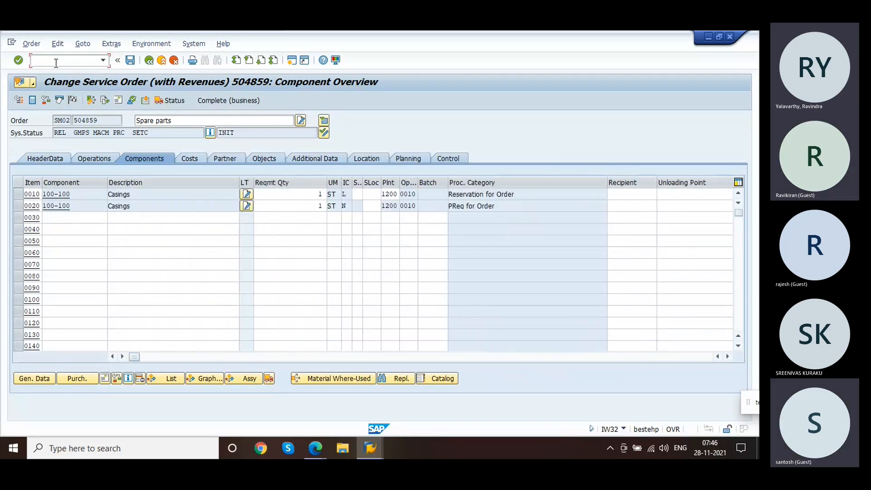
left_click(18, 206)
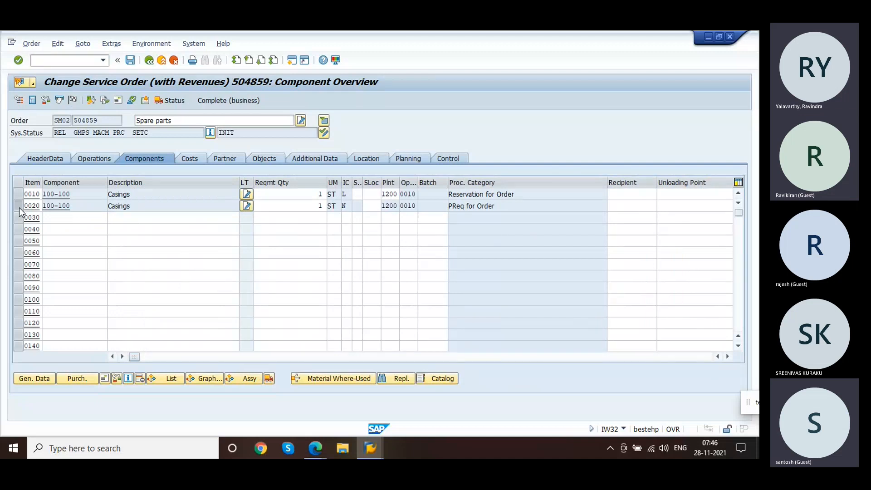
left_click(86, 379)
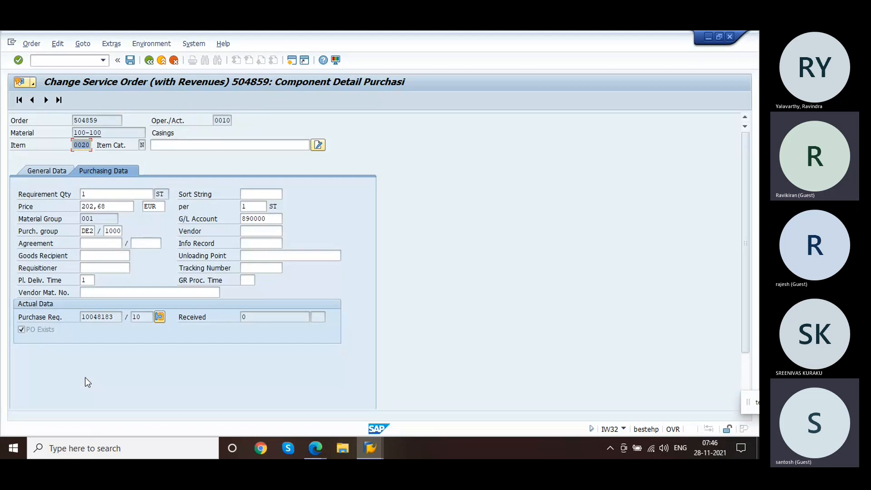
left_click(118, 321)
left_click(56, 171)
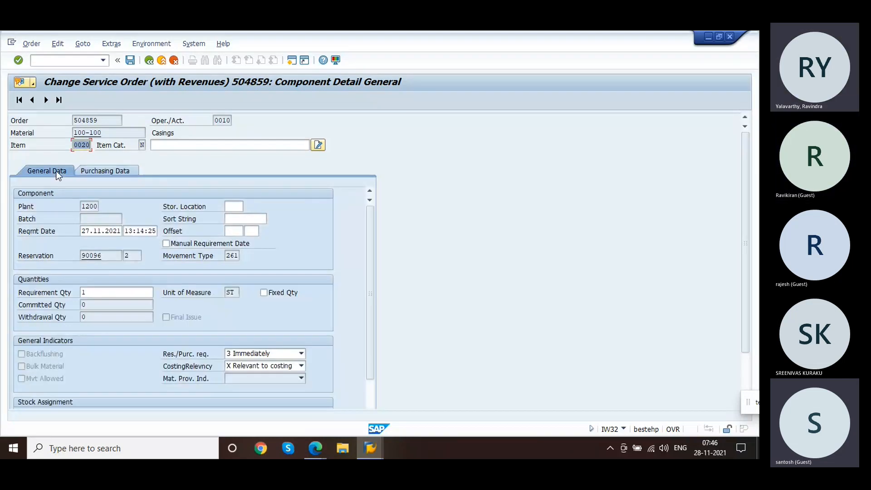
left_click(104, 177)
left_click_drag(120, 317, 78, 315)
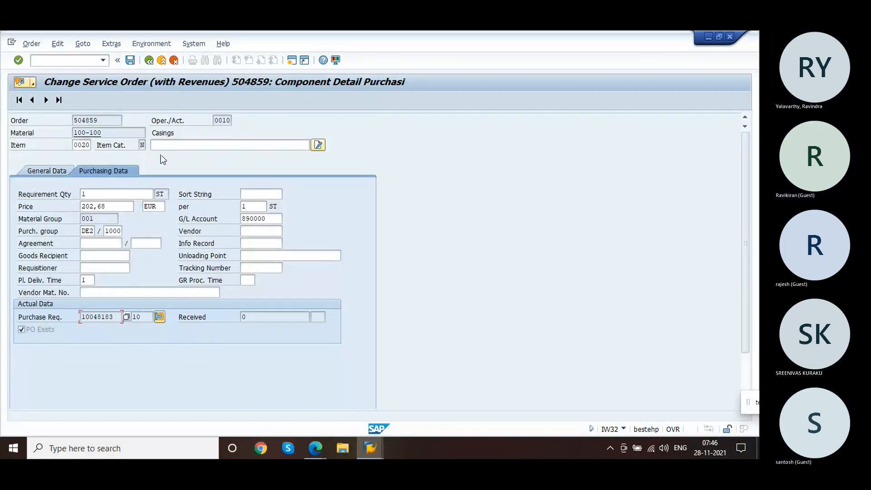
left_click(149, 60)
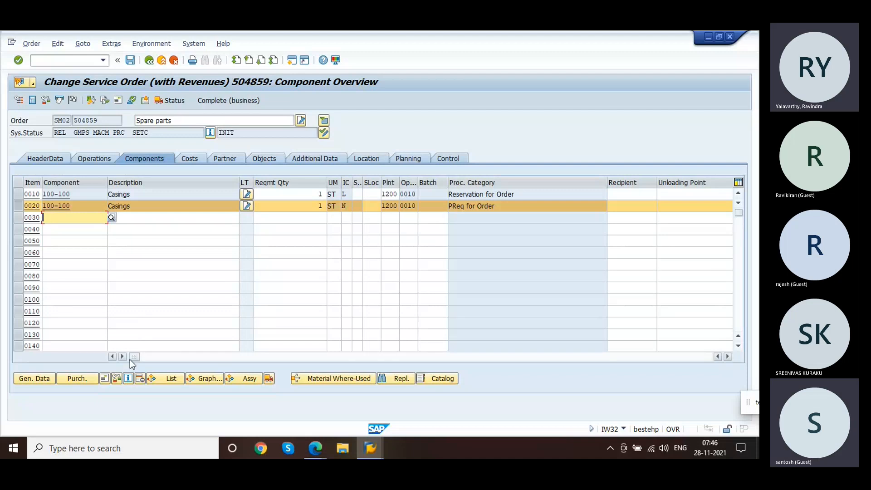
left_click_drag(135, 359, 570, 335)
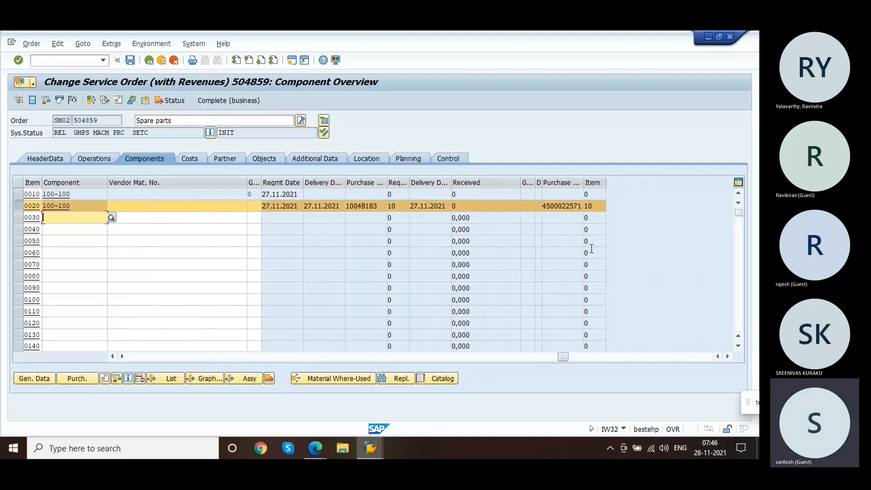
left_click(553, 206)
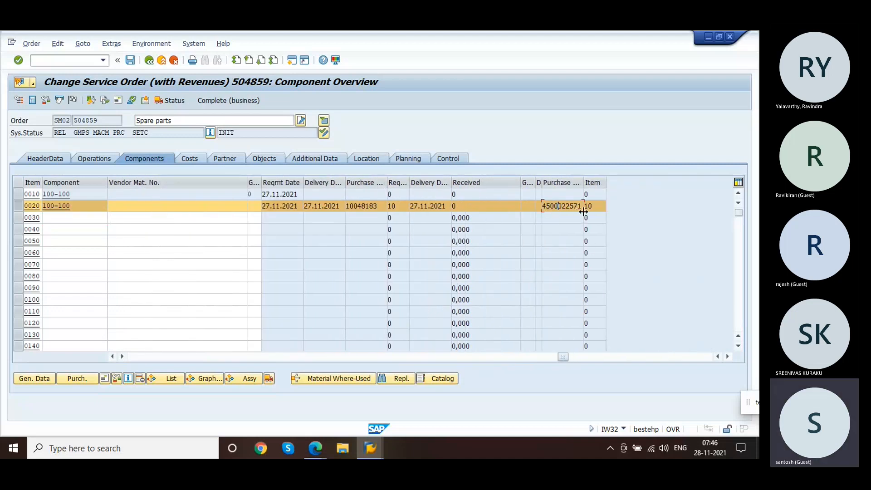
Step: Copy component 0020's purchase order number and try to load it into a goods movement in MIGO
left_click_drag(581, 208, 544, 204)
key("ctrl+c")
left_click(80, 62)
type("/nmigo")
key("Return")
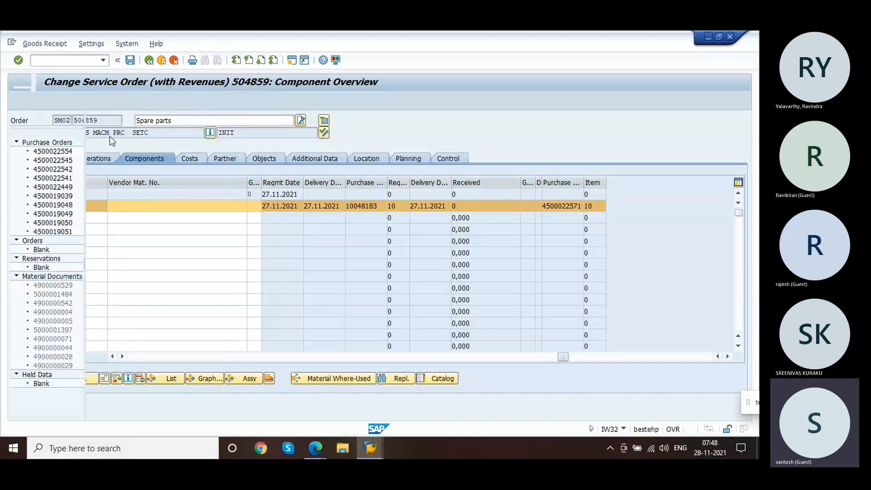
key("ctrl+v")
key("Return")
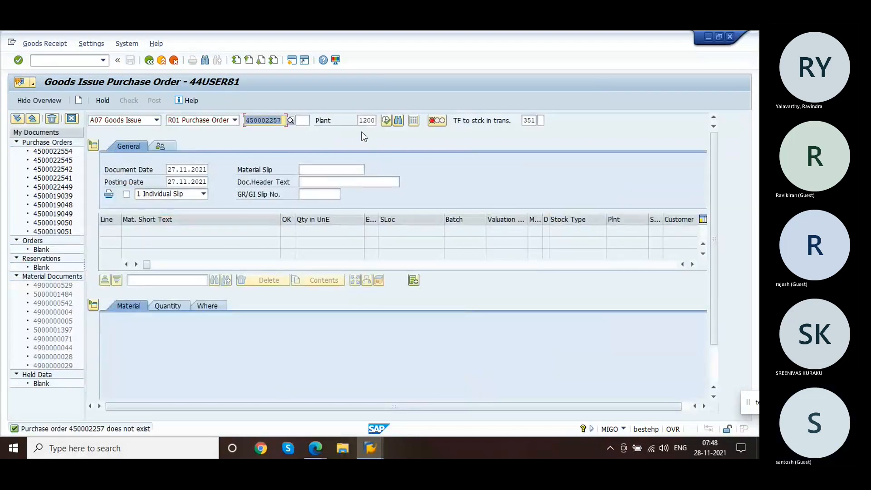
Step: Clear the default movement type 351 and confirm the default-values tip
left_click(359, 120)
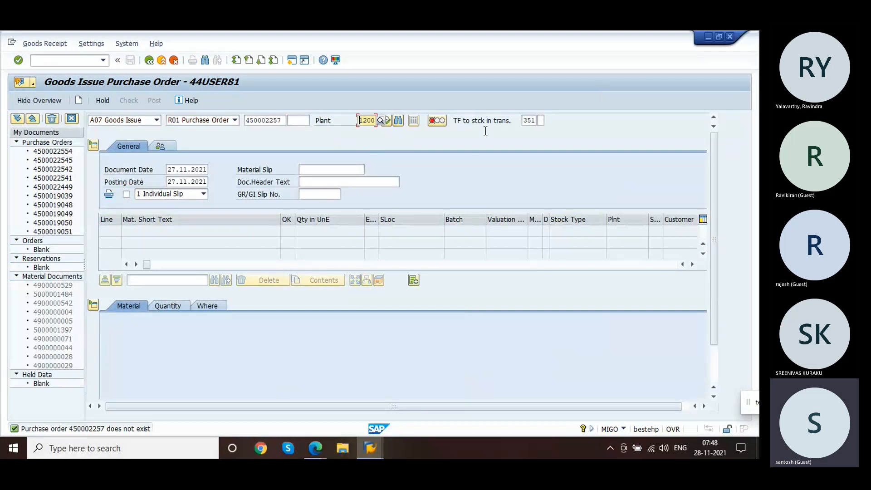
left_click(521, 123)
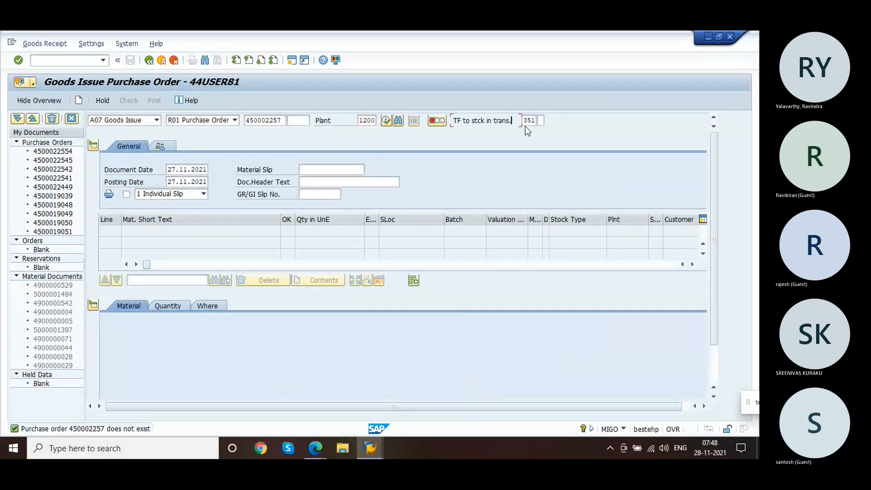
left_click(527, 120)
key("Delete")
key("Delete")
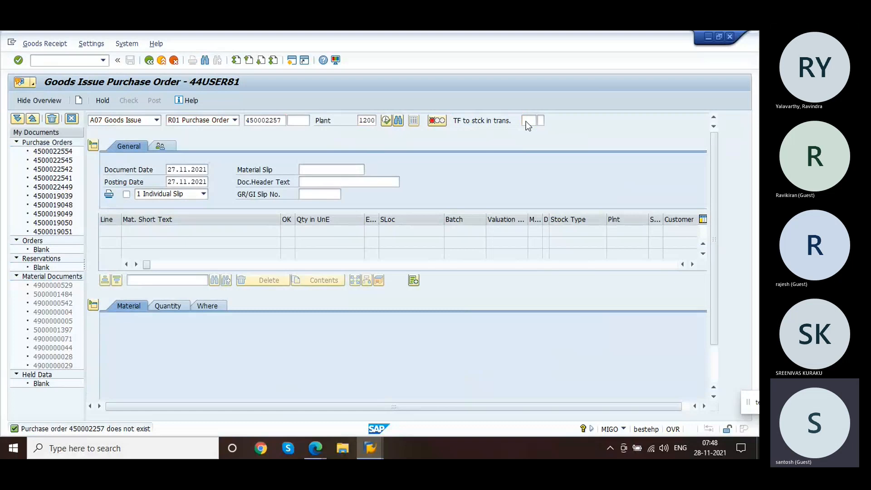
key("Return")
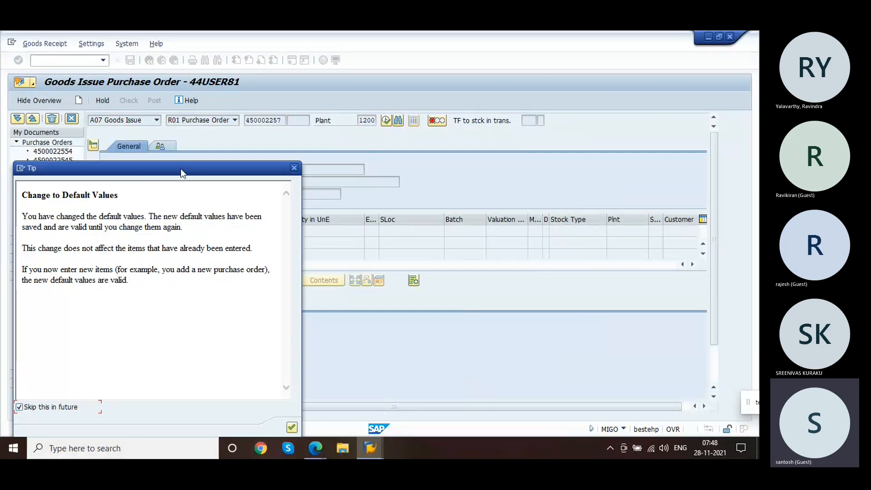
left_click_drag(181, 168, 220, 49)
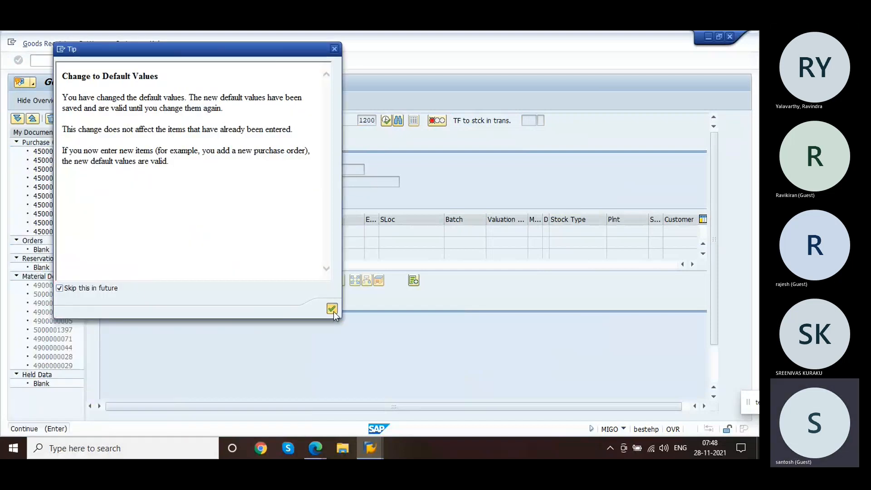
left_click(333, 310)
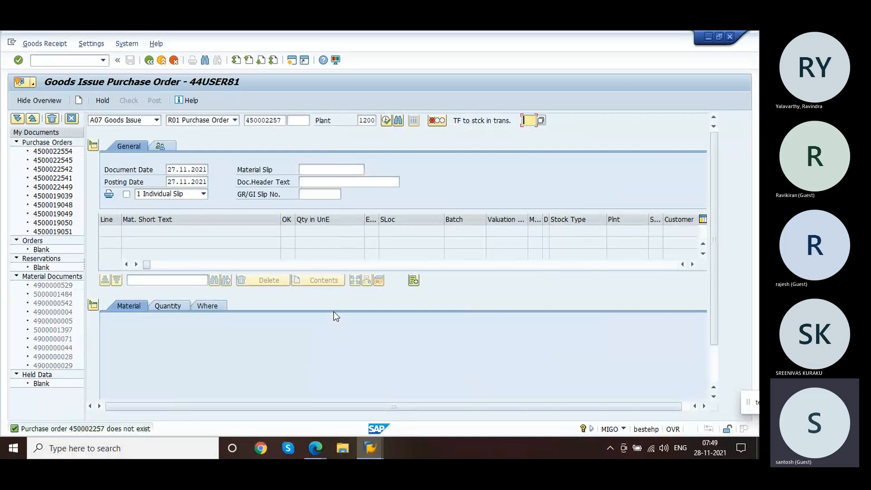
Step: Try to open purchase order 450002257 in the purchase order change transaction
left_click(57, 61)
type("/nme22n")
key("Return")
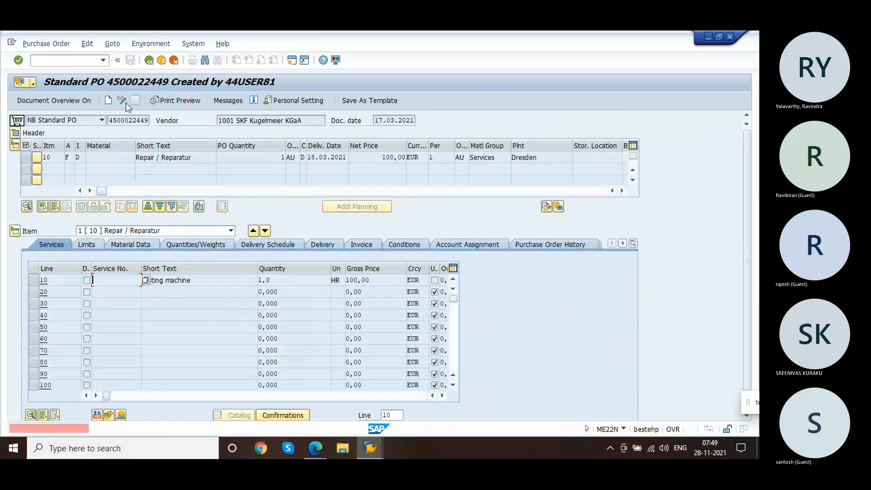
left_click(136, 100)
type("450002257")
key("Return")
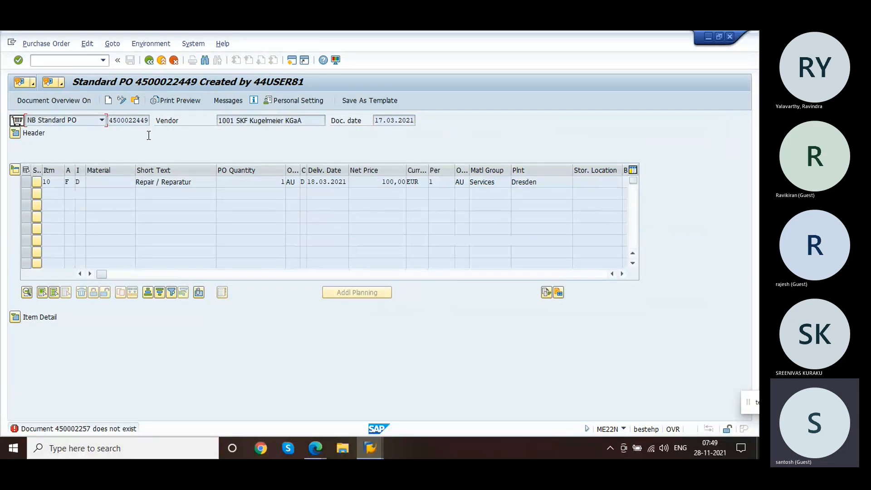
Step: Reopen service order 504859 in another session and review its component overview purchase order columns
key("alt+Tab")
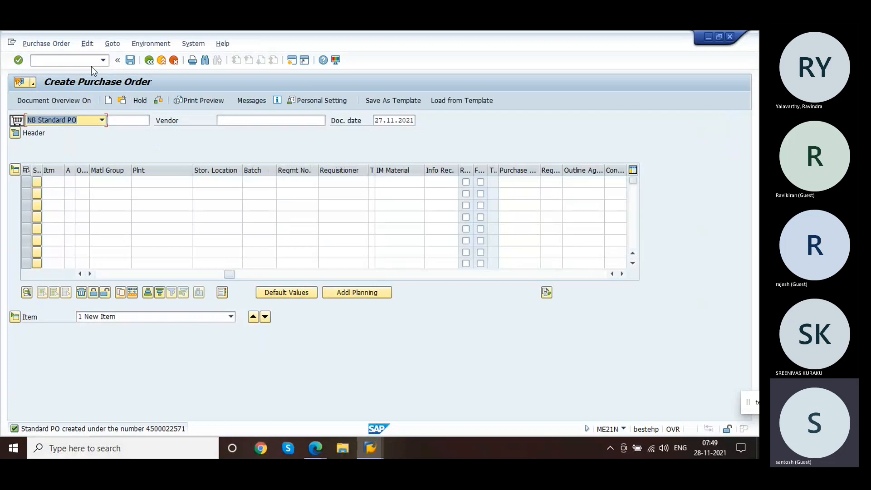
left_click(84, 62)
type("/")
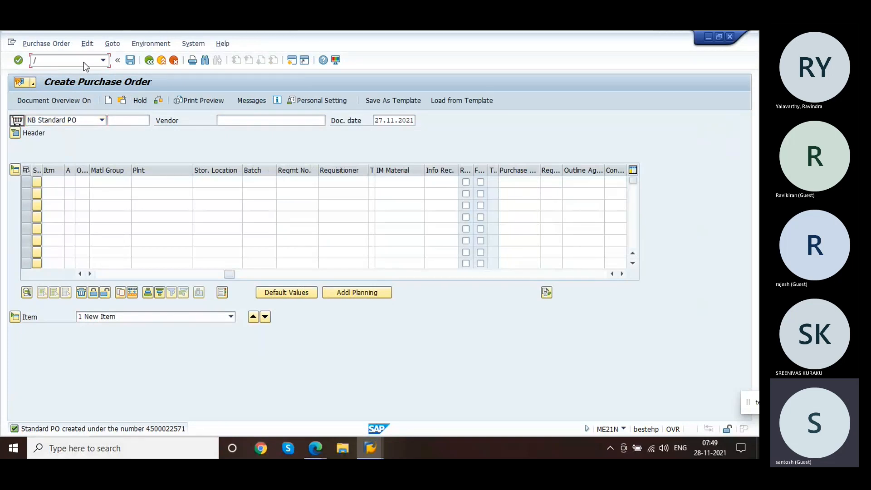
type("niw32")
key("Return")
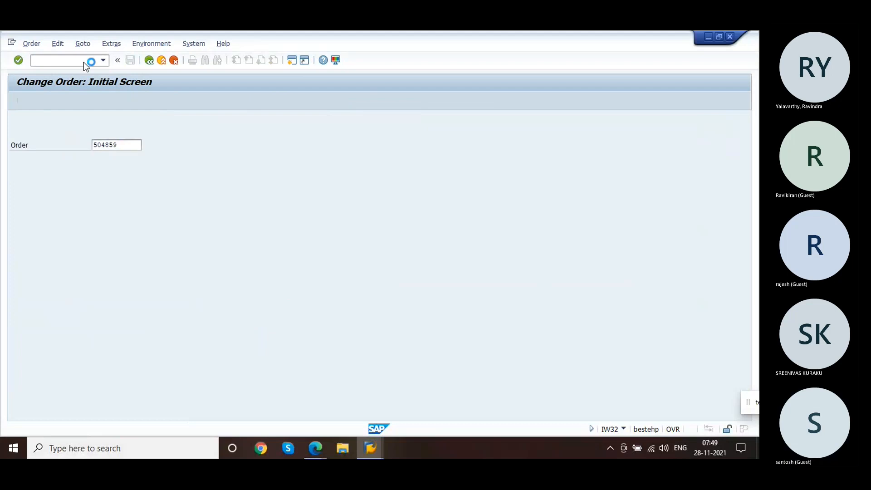
key("Return")
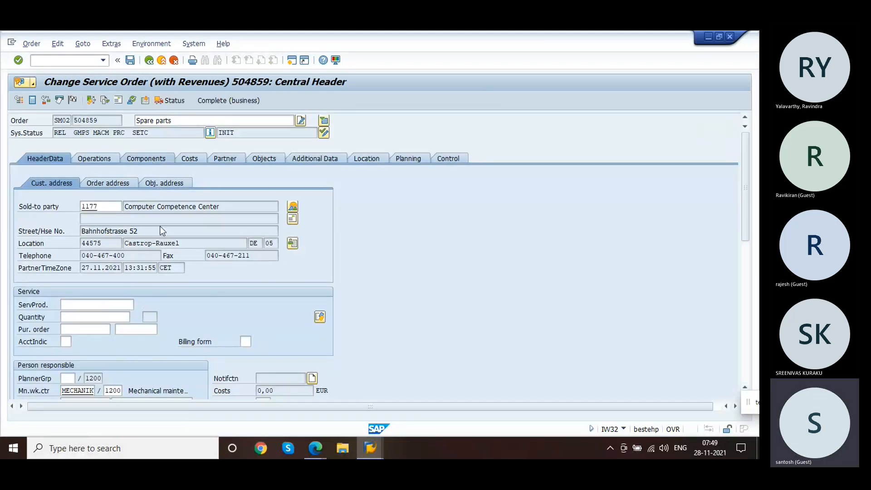
left_click(146, 159)
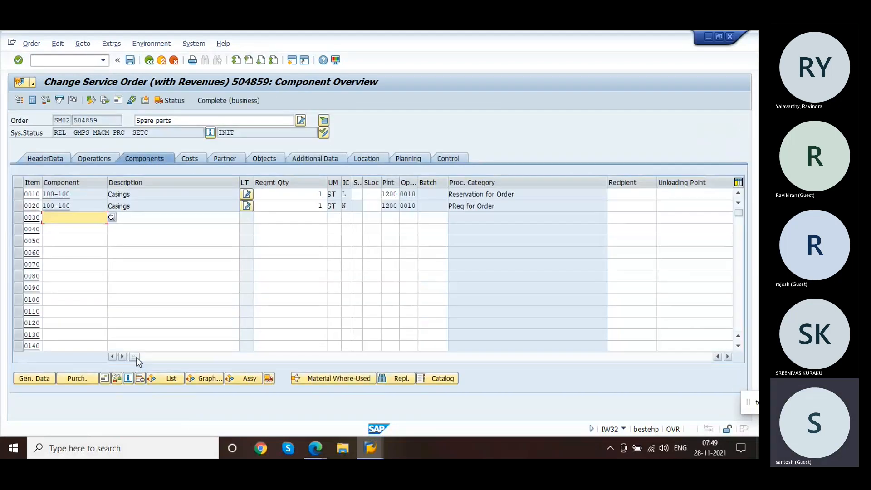
left_click_drag(137, 358, 553, 321)
key("alt+Tab")
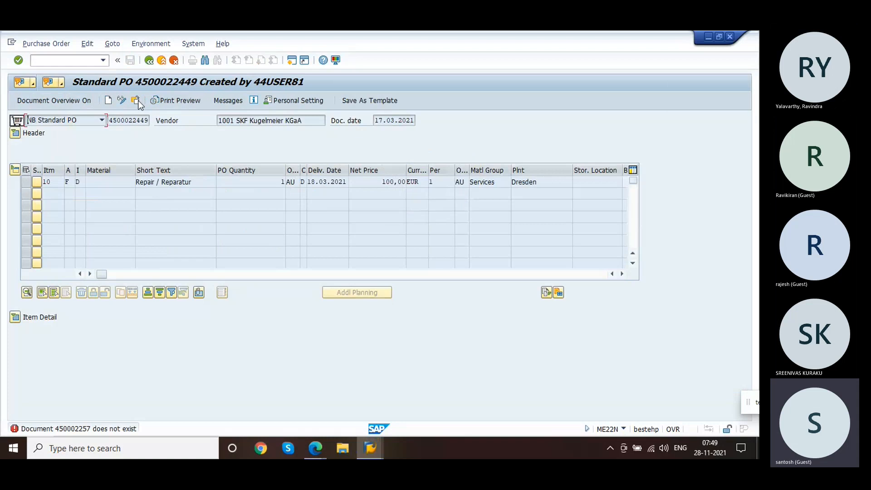
left_click(86, 62)
type("/nmigo")
key("Return")
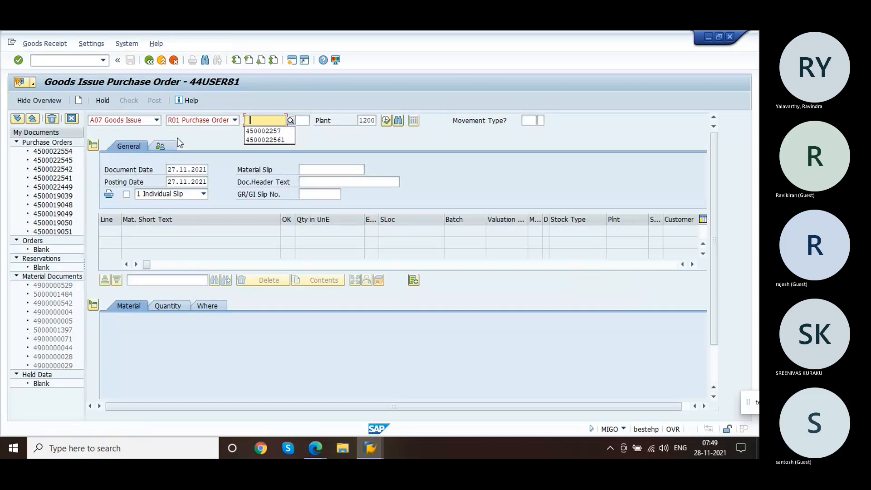
type("1")
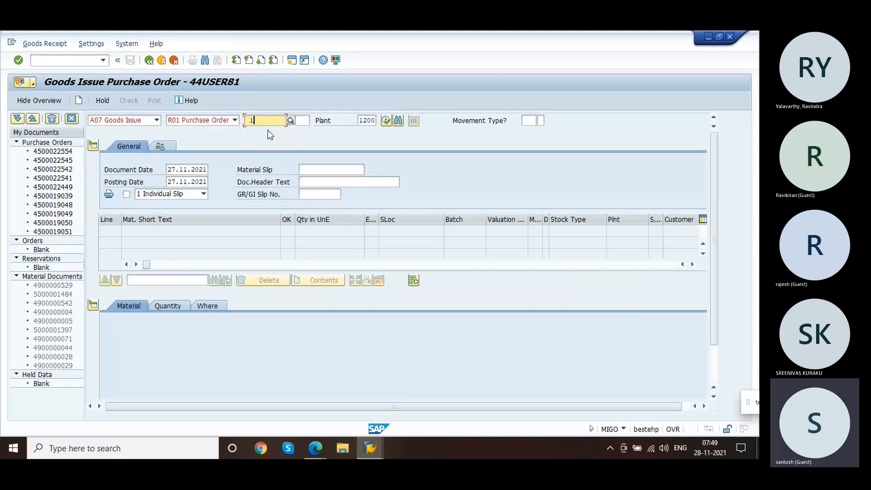
key("BackSpace")
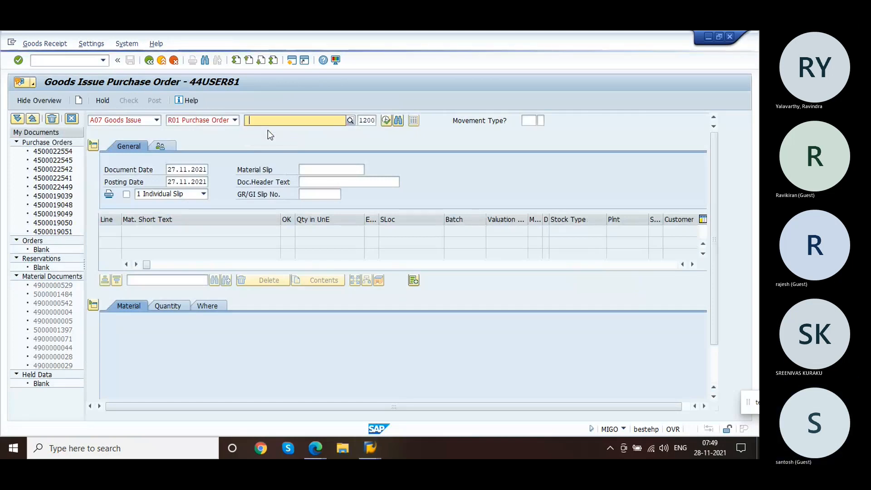
left_click(274, 132)
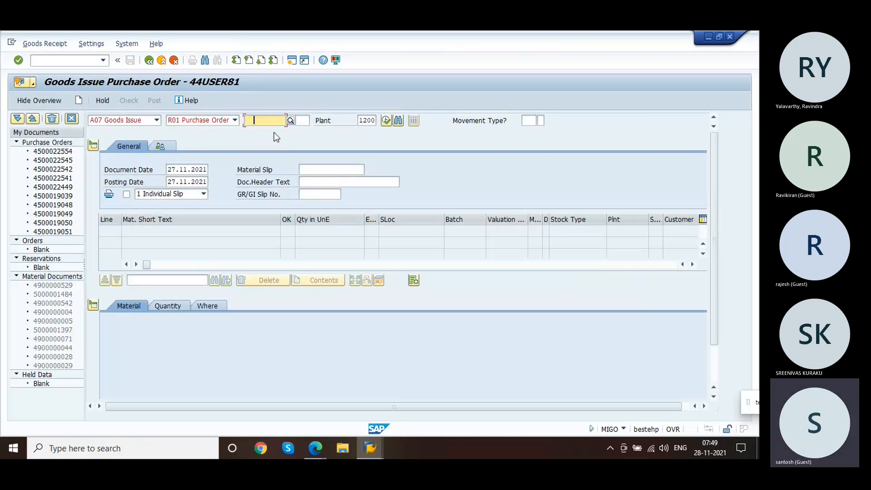
key("BackSpace")
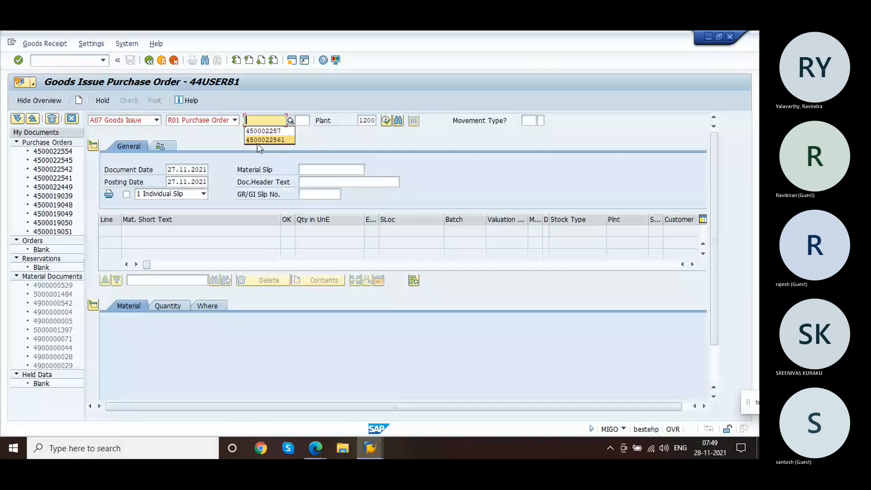
left_click(274, 139)
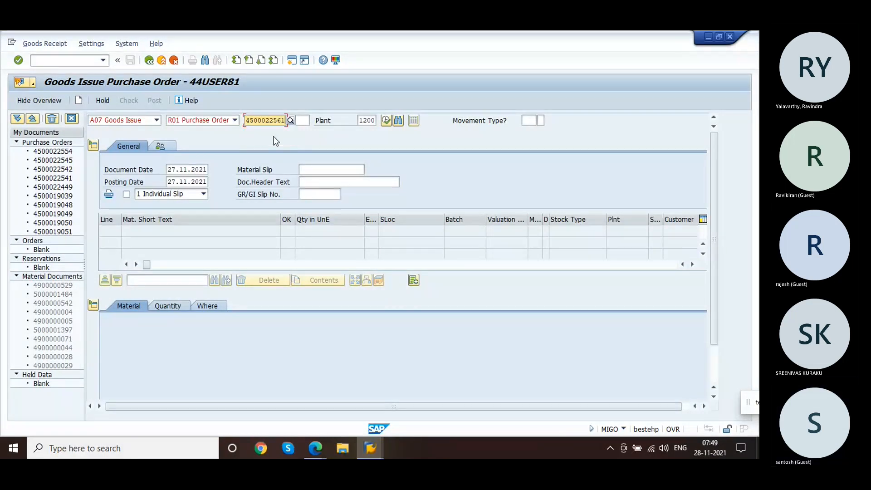
key("BackSpace")
key("BackSpace")
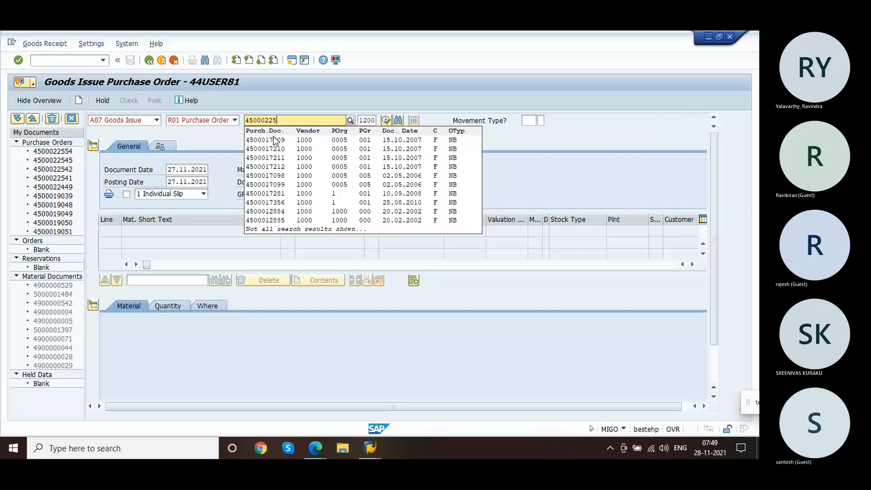
type("71")
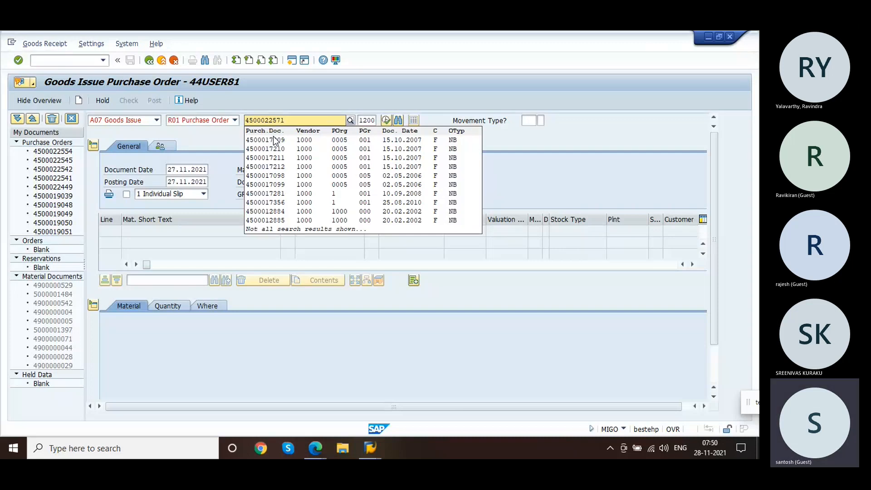
key("Return")
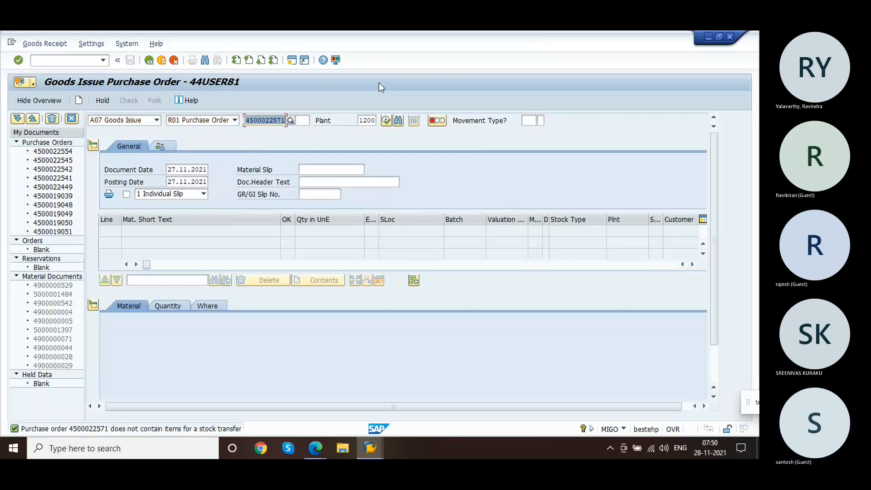
left_click(82, 60)
type("/nme22n")
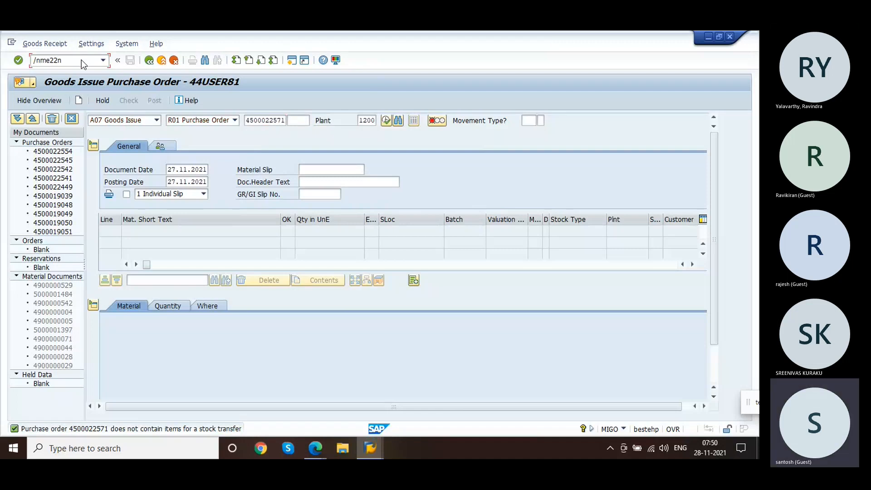
key("Return")
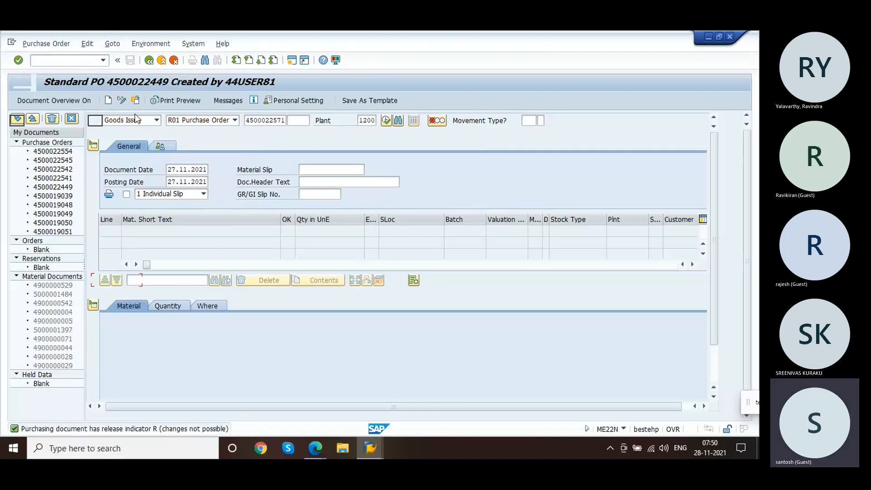
key("shift+F5")
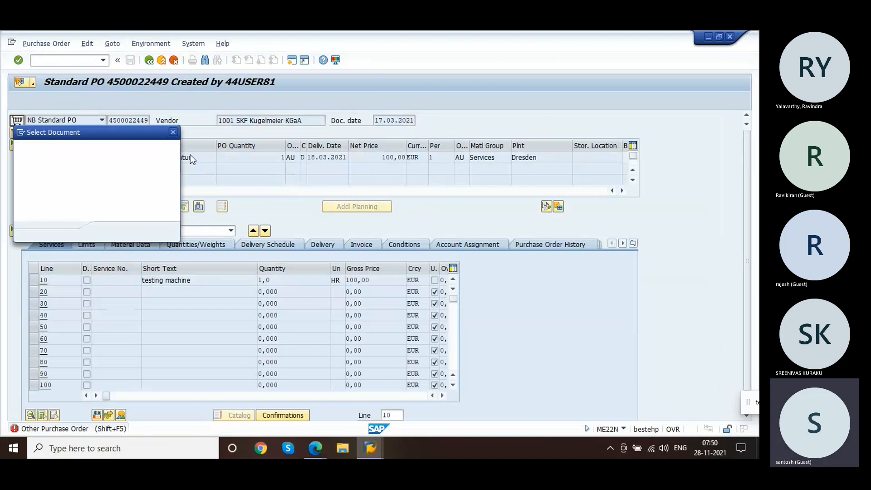
left_click(162, 150)
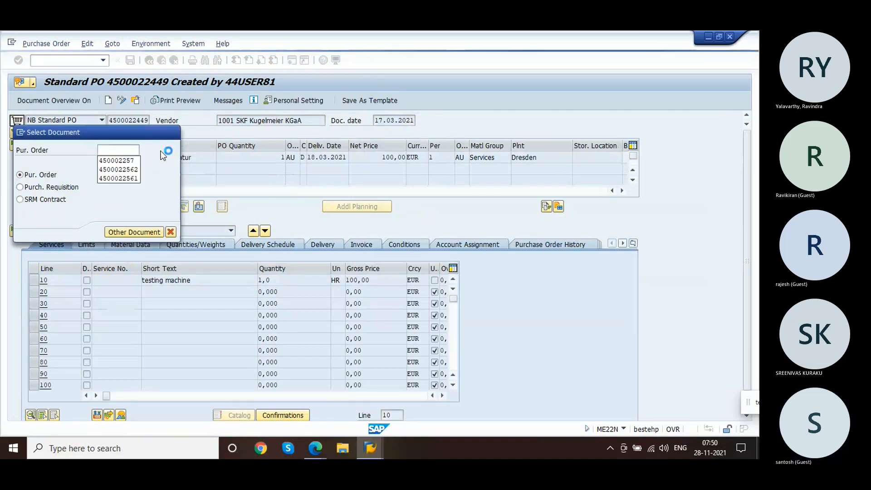
left_click(124, 160)
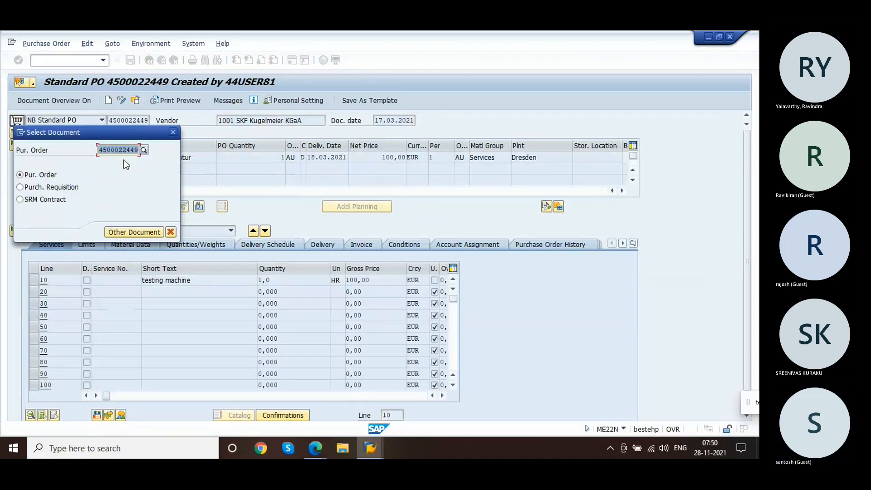
key("BackSpace")
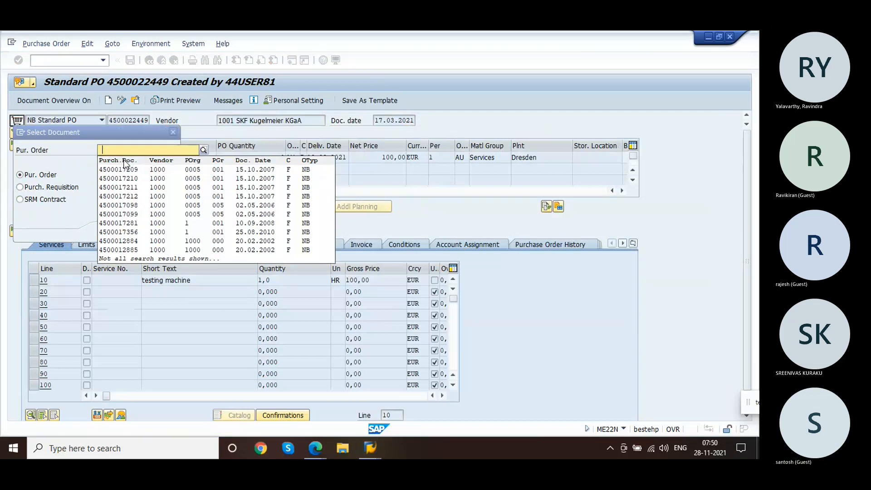
key("Escape")
key("BackSpace")
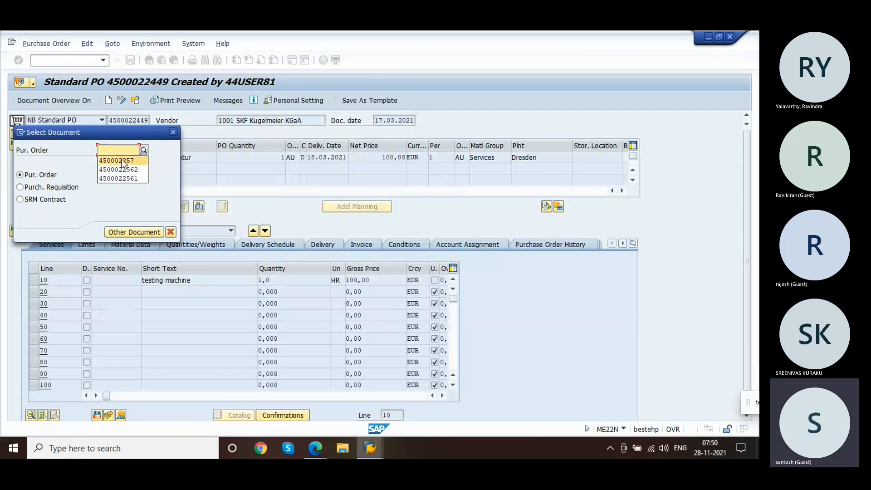
left_click(123, 161)
type("1")
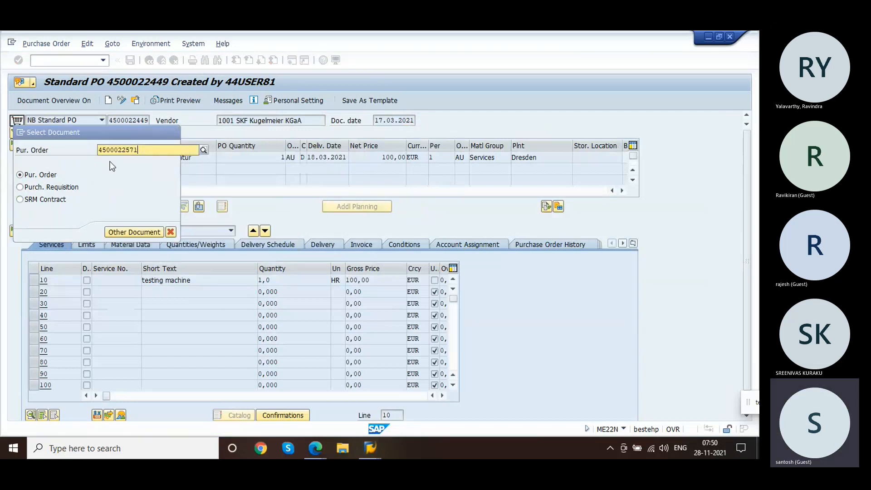
key("Return")
key("Return")
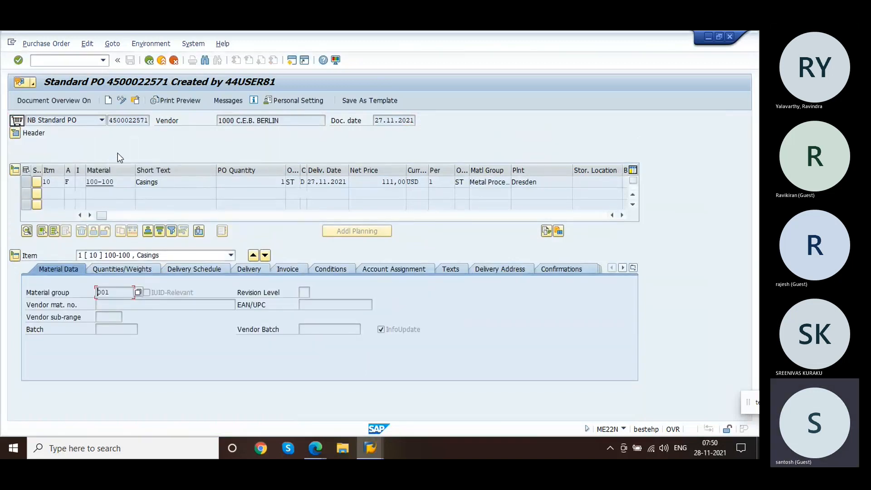
left_click(122, 101)
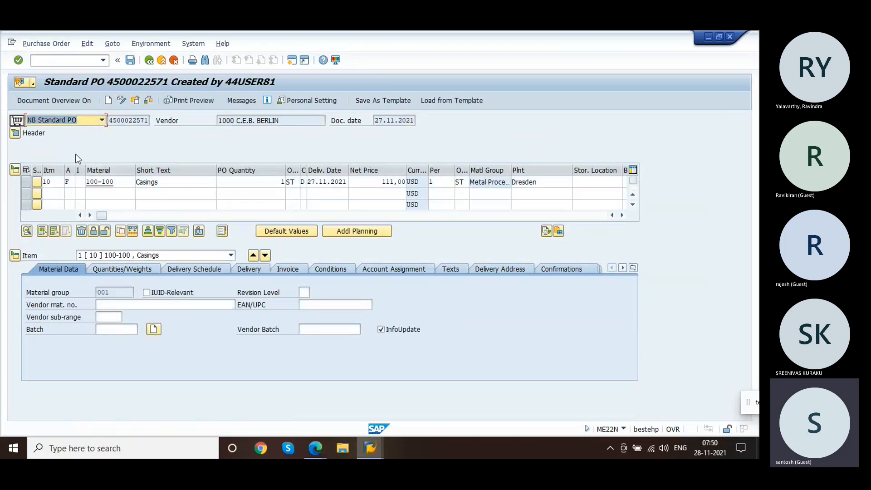
Step: Expand the purchase order header and review its status, organizational data and delivery/invoice tabs
left_click(15, 133)
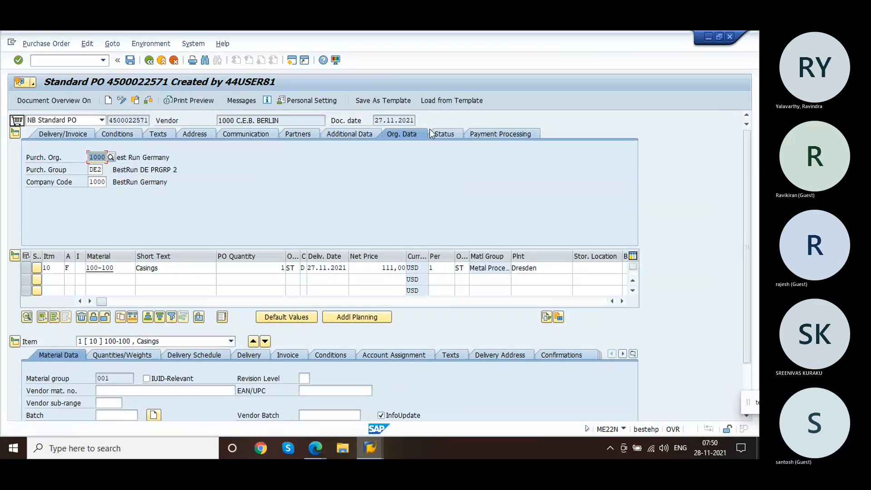
left_click(444, 134)
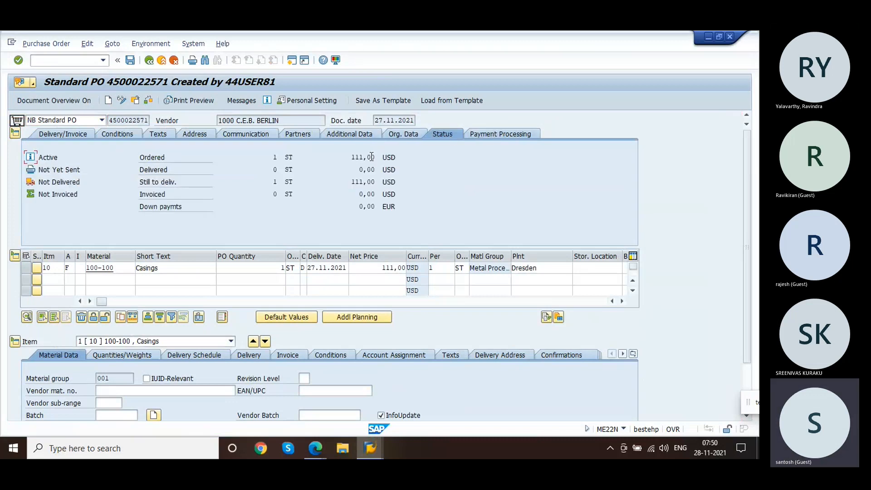
left_click(304, 134)
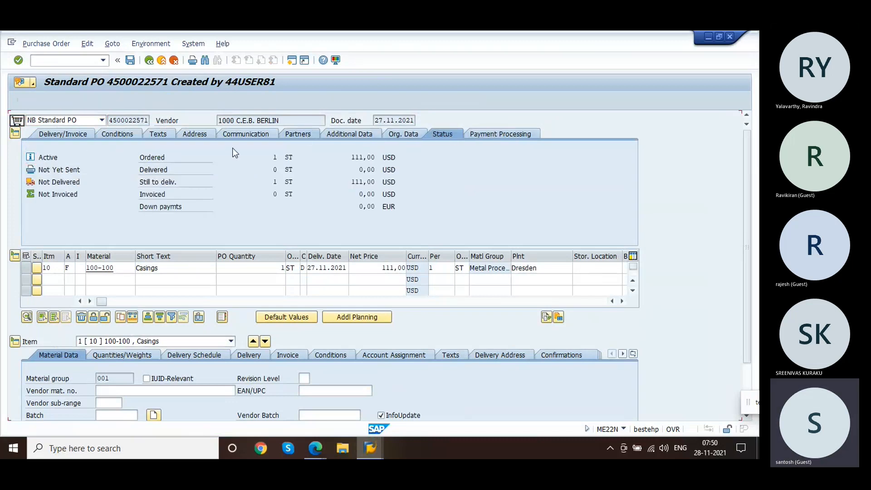
left_click(415, 135)
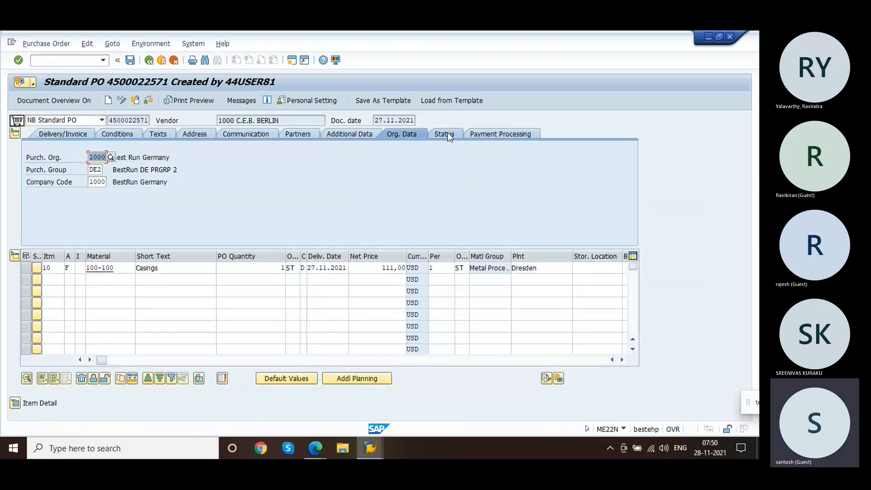
left_click(447, 135)
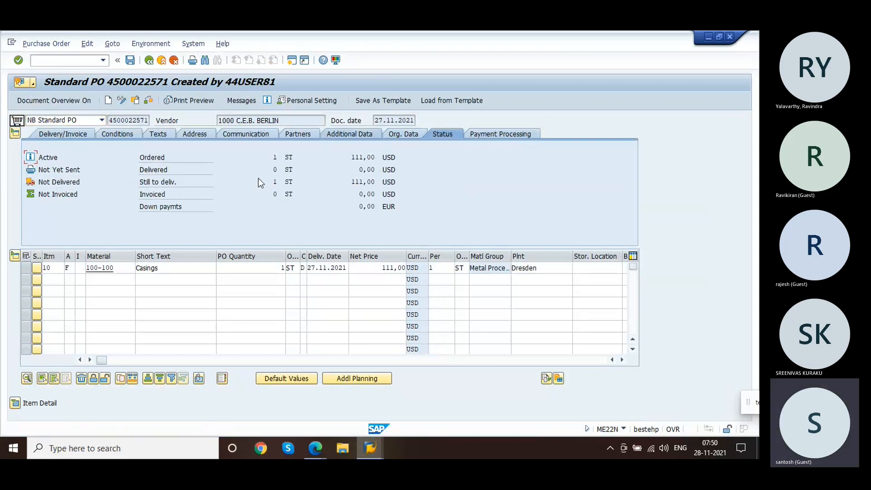
left_click(75, 137)
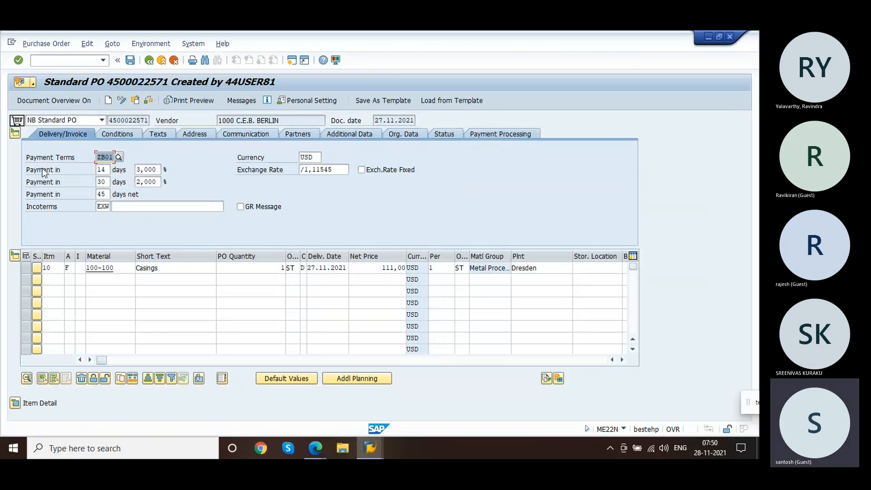
Step: Open item 10's detail and review its delivery schedule, delivery address, condition control, delivery and confirmations tabs
left_click(15, 133)
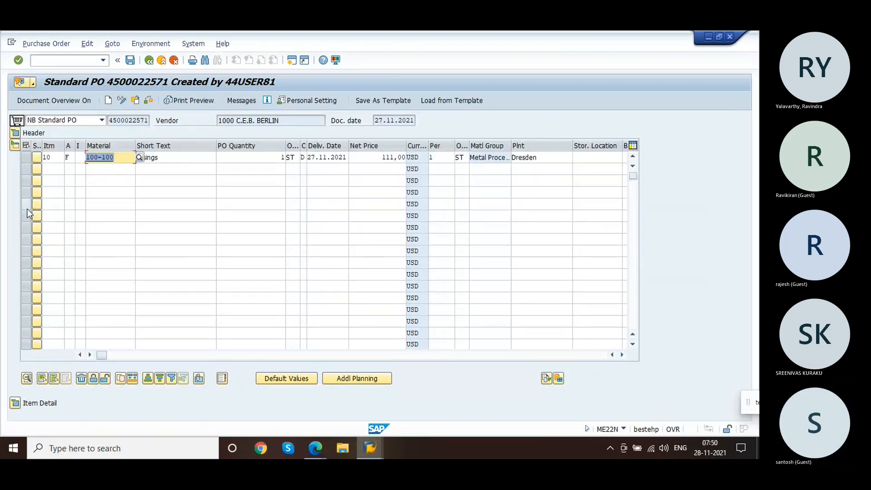
left_click(16, 403)
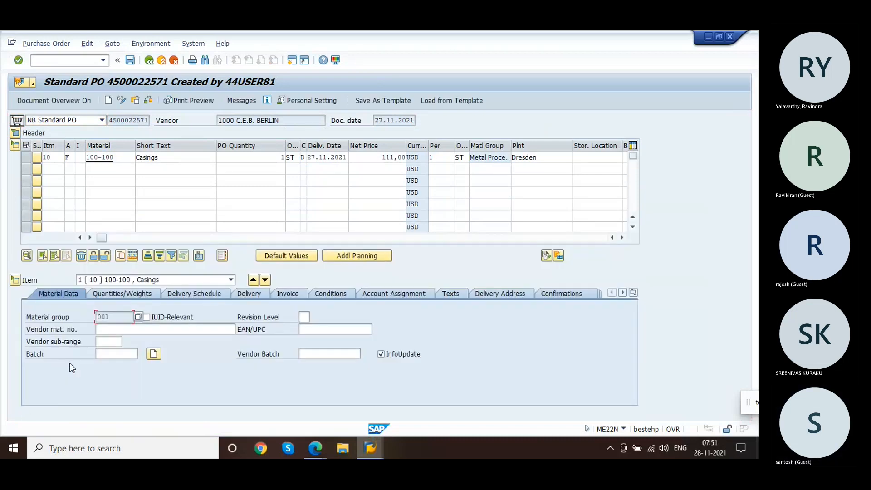
left_click(191, 295)
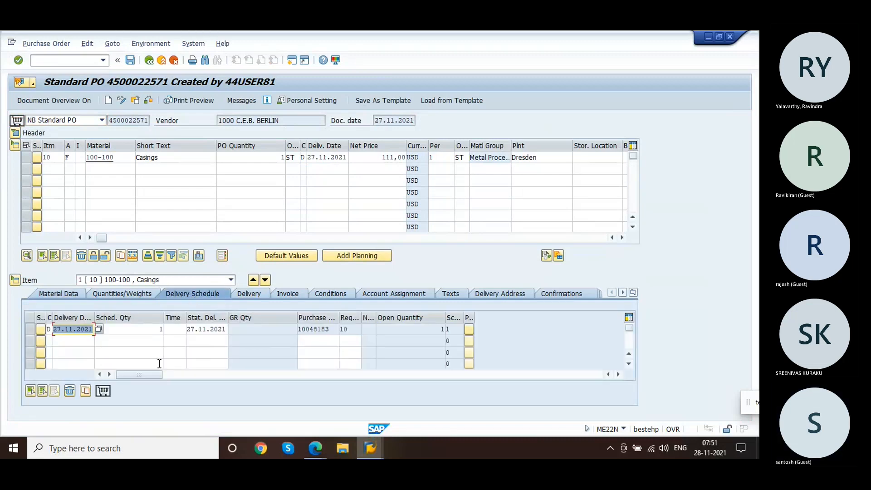
left_click(562, 295)
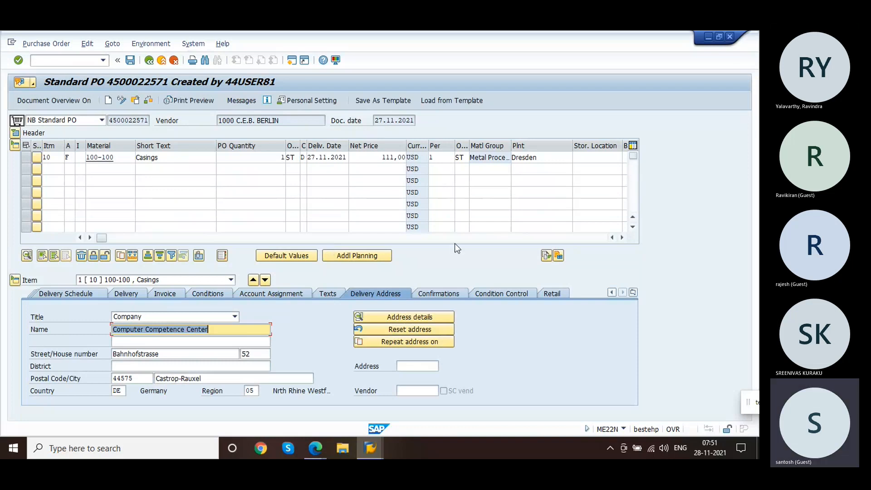
left_click(515, 293)
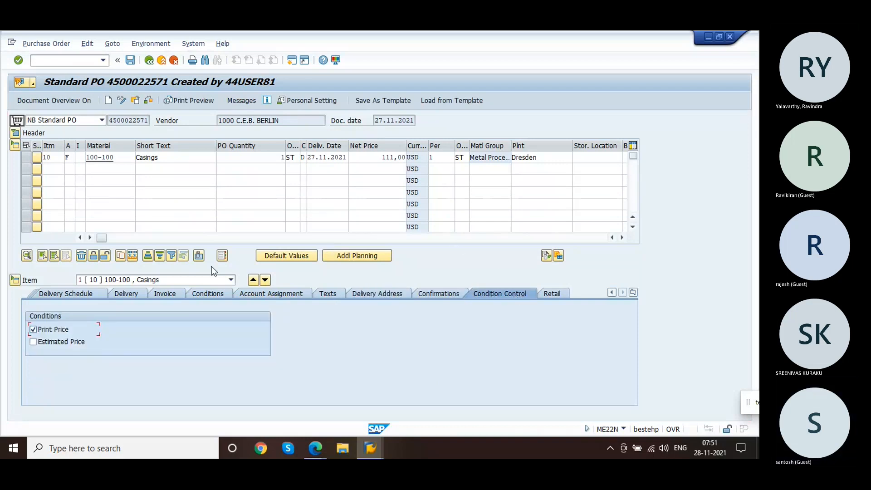
left_click(132, 294)
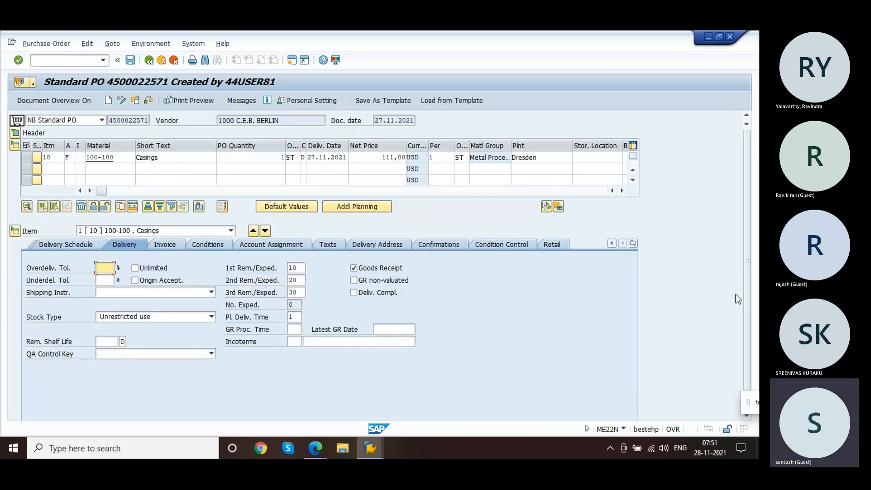
left_click(452, 245)
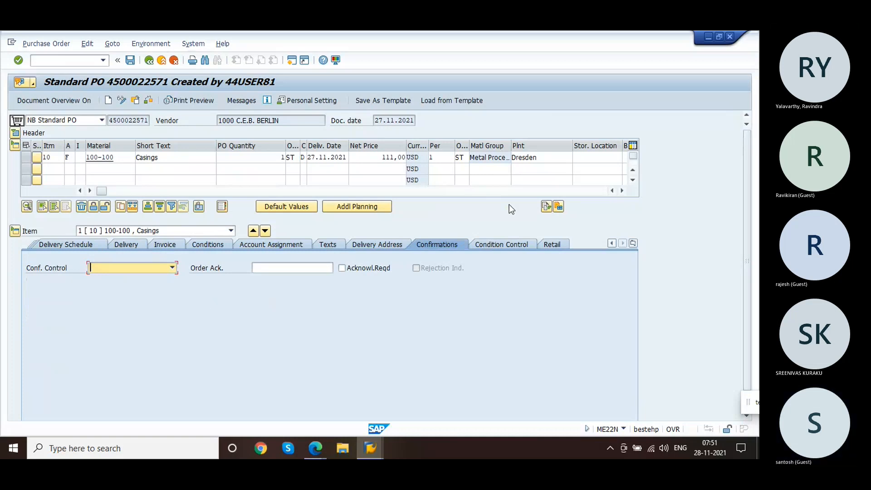
Step: Scroll the item overview sideways and recheck the header's status tab
left_click_drag(102, 190, 170, 199)
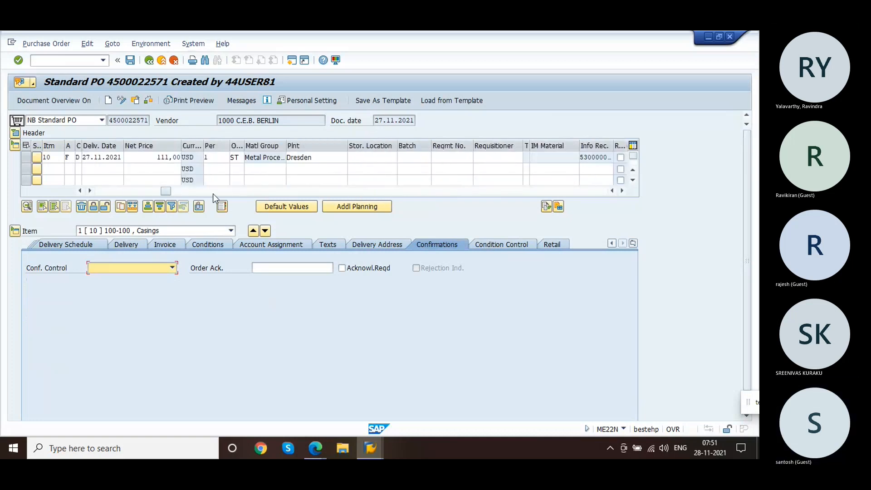
left_click(16, 133)
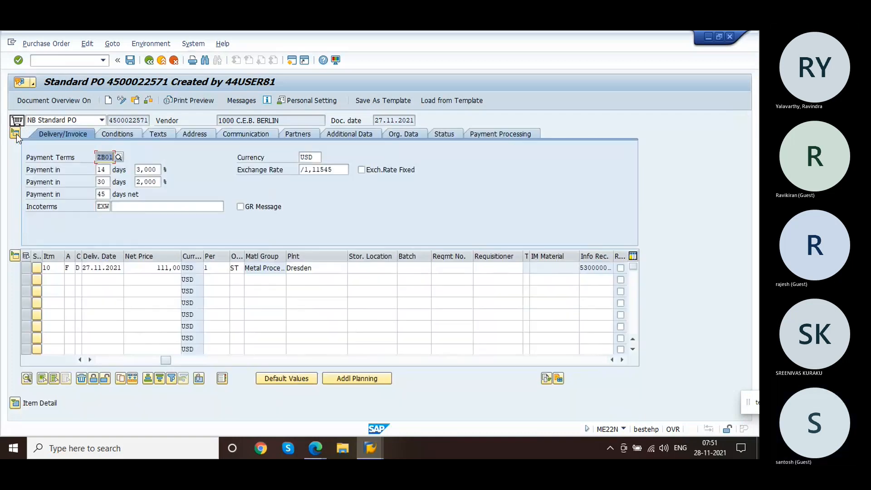
left_click(439, 133)
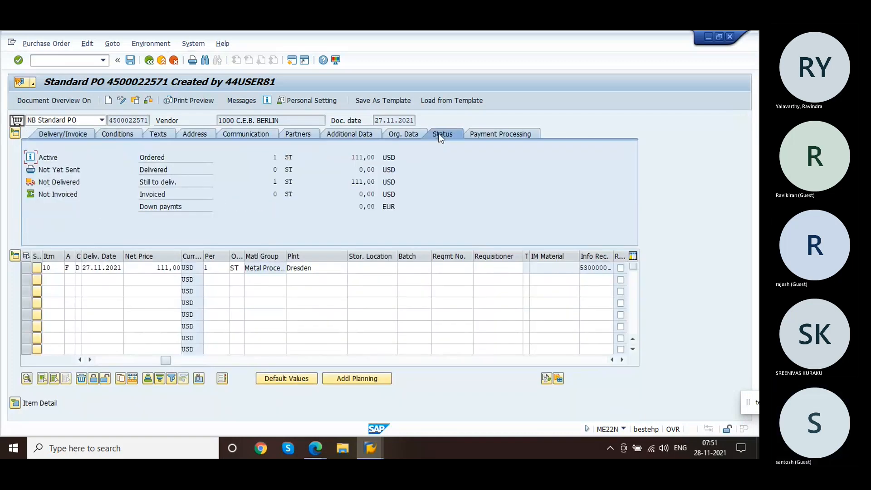
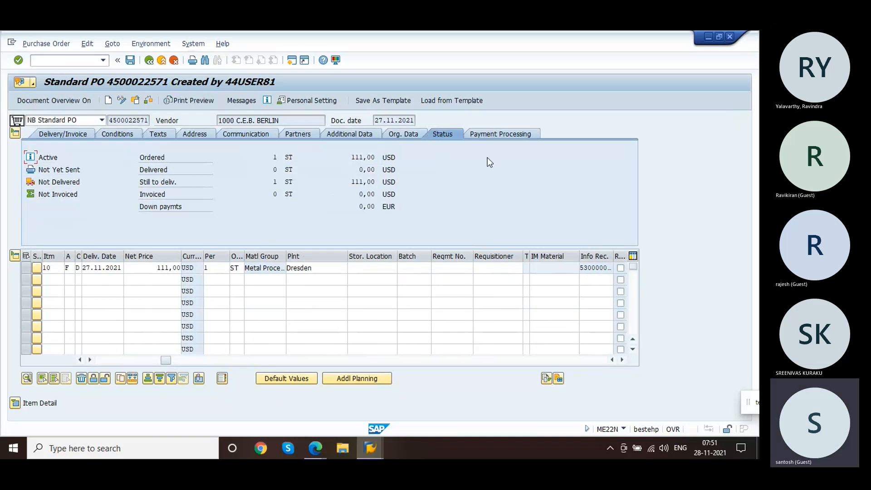
Step: Review the purchase order header's payment processing, communication and address tabs
left_click(489, 136)
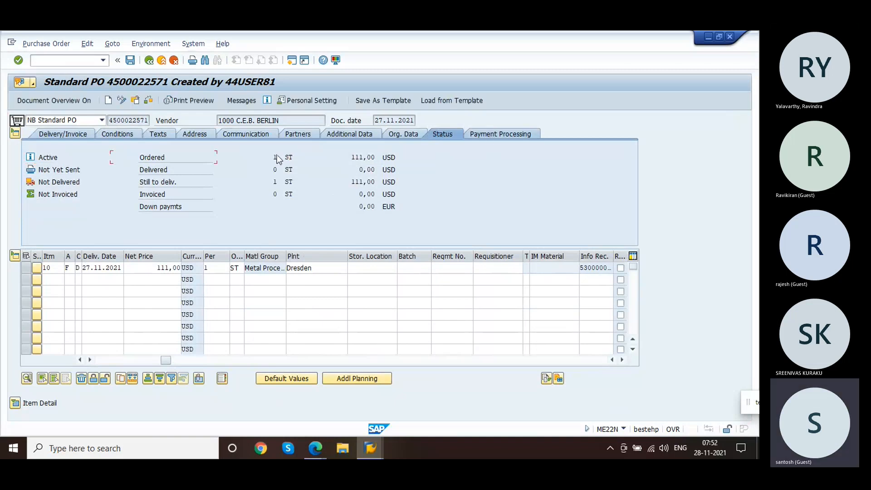
left_click(246, 135)
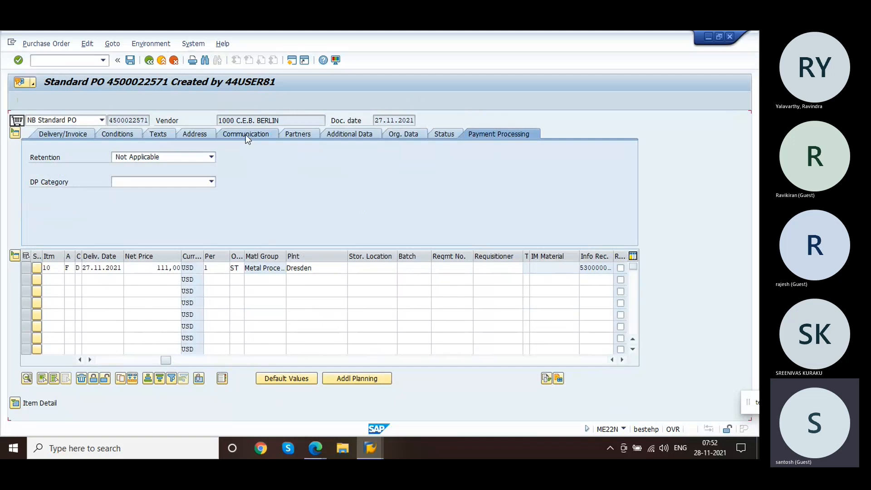
left_click(190, 132)
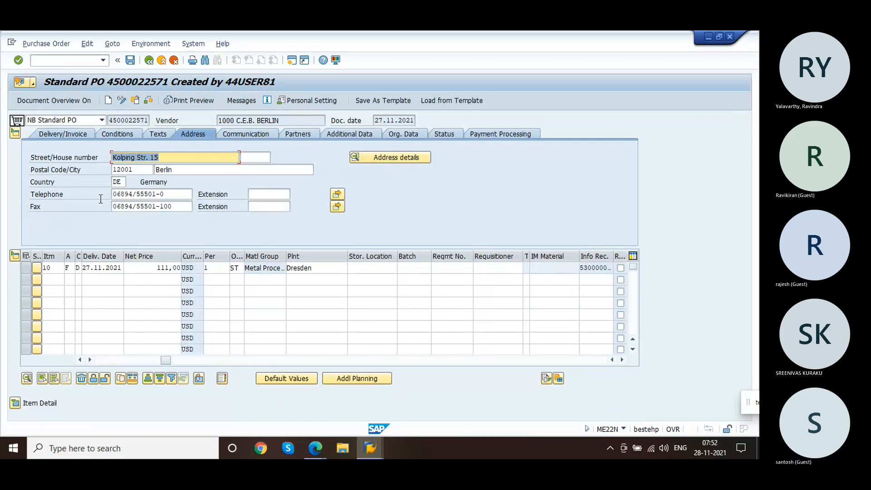
left_click(59, 60)
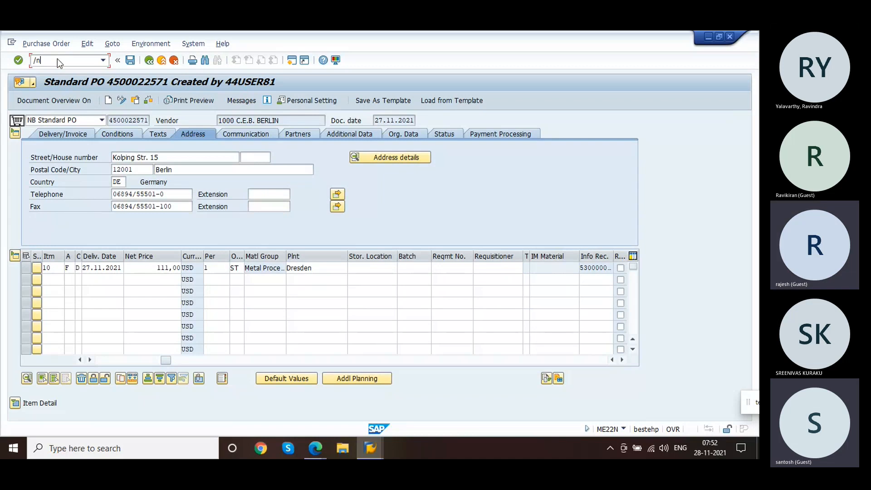
type("/nme22n")
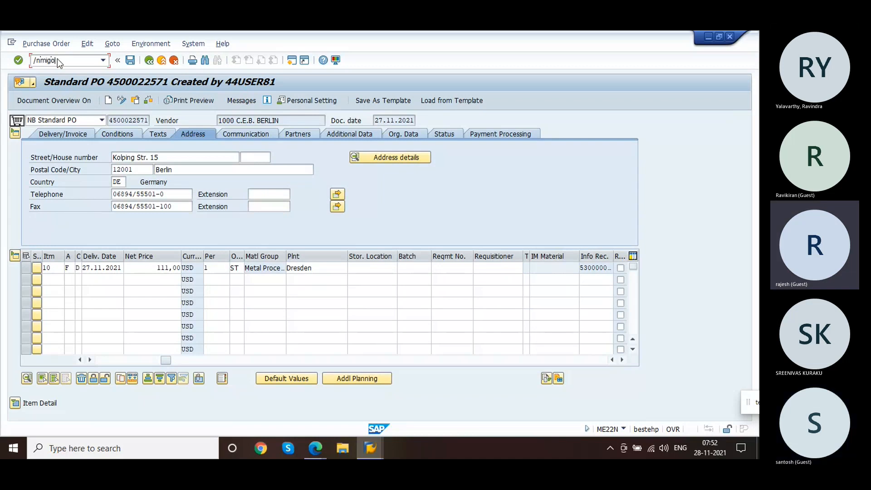
key("Return")
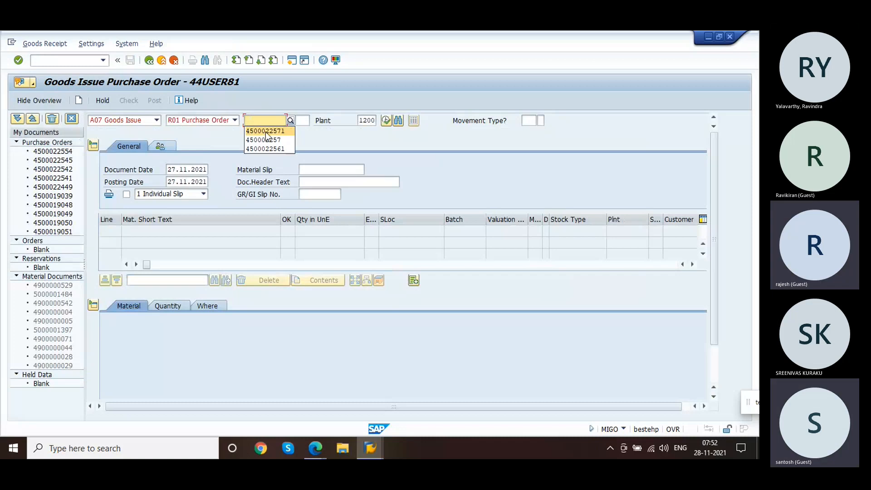
key("Delete")
key("Return")
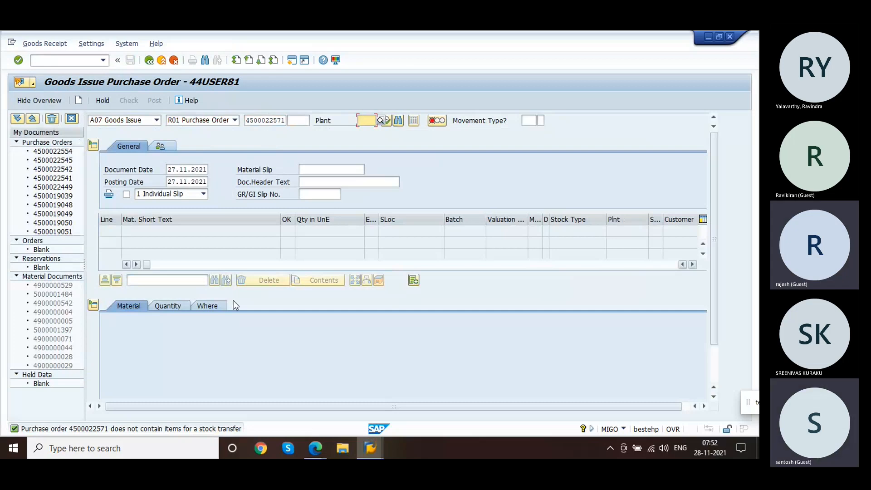
Step: Start MB11 with reference to a purchase order, copying the PO number from service order 504859's components
left_click(49, 61)
type("/nmb11")
key("Return")
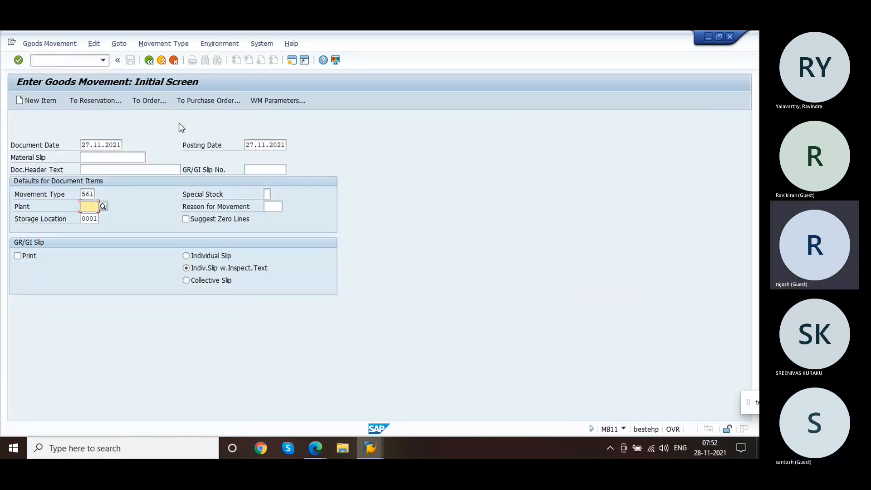
left_click(190, 101)
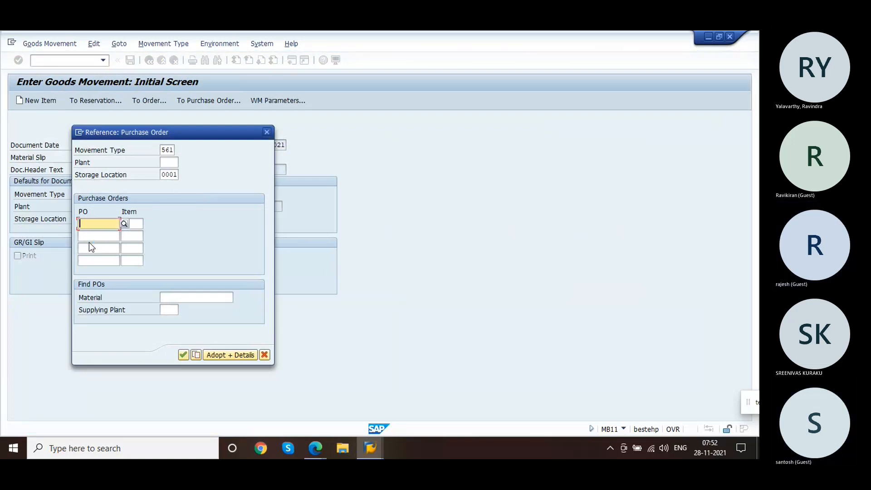
key("alt+Tab")
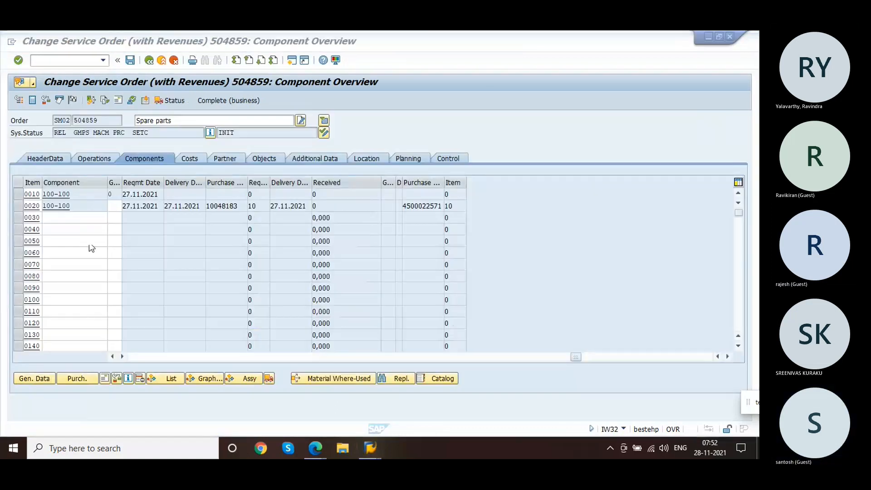
left_click_drag(404, 208, 451, 217)
key("ctrl+c")
key("alt+Tab")
left_click(103, 224)
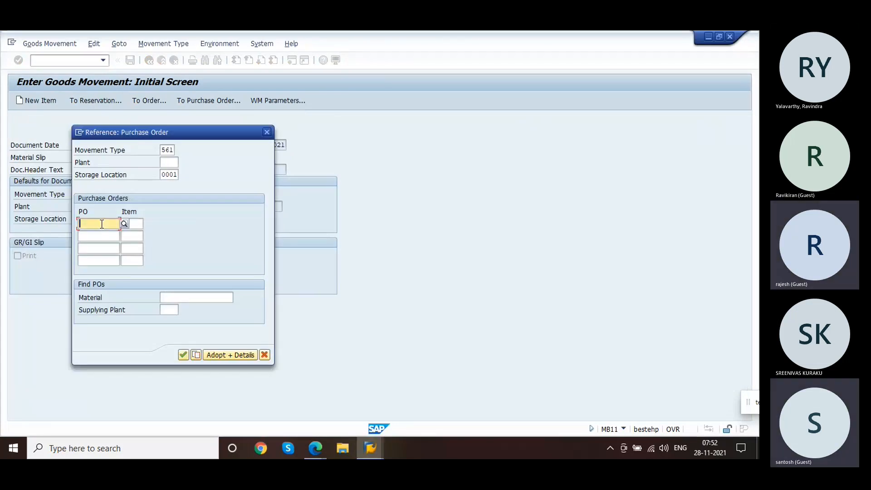
type("45")
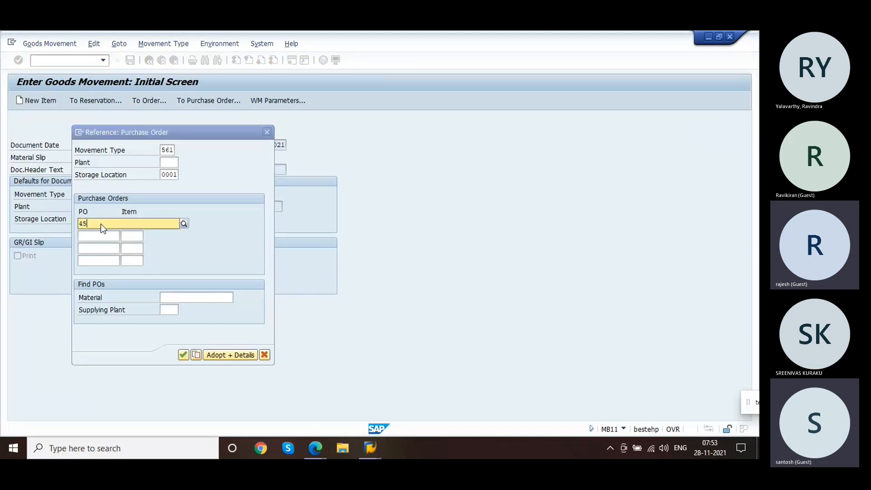
key("alt+Tab")
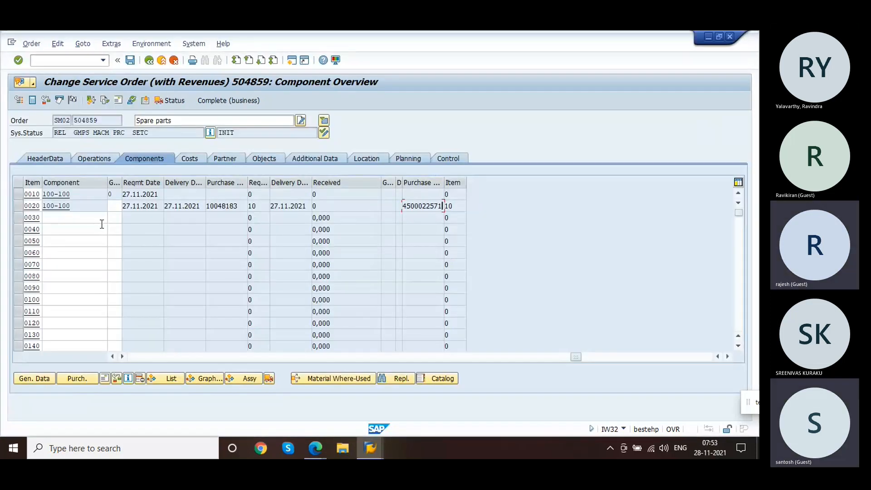
key("alt+Tab")
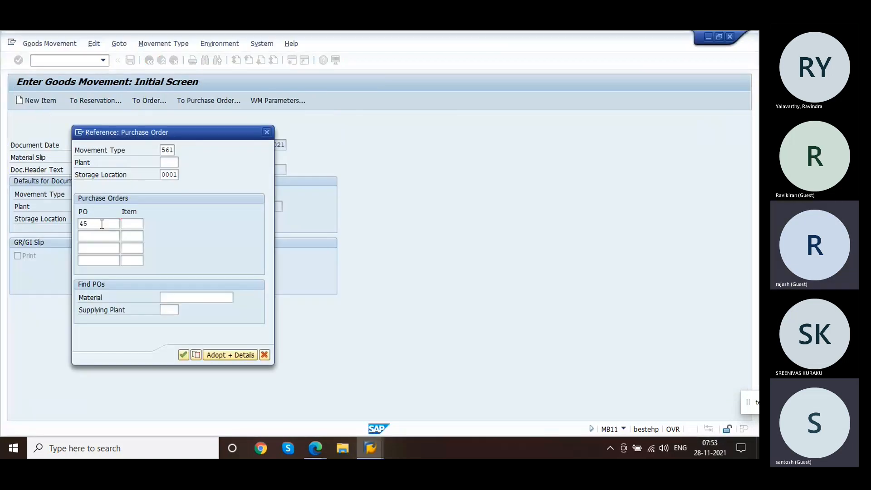
left_click(102, 224)
type("00022571")
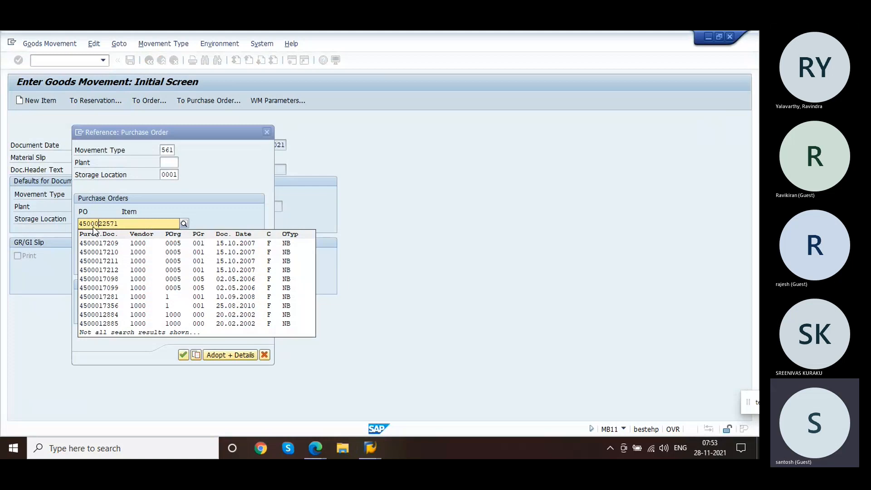
left_click(212, 200)
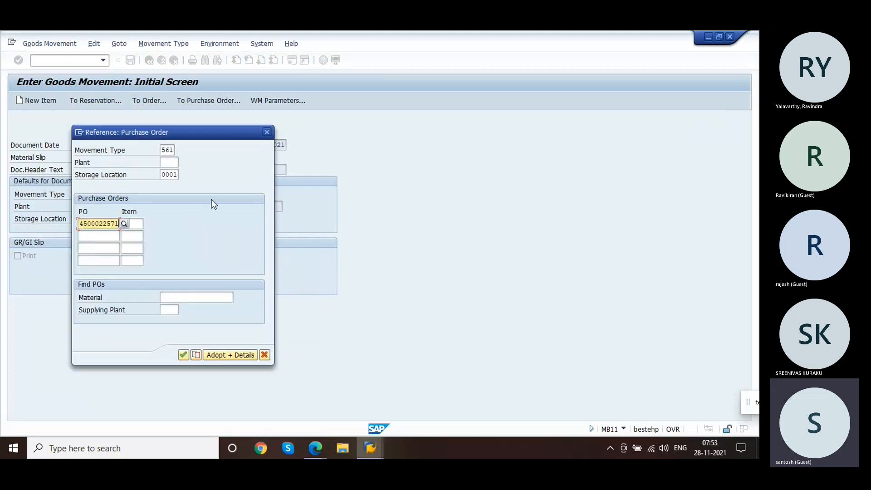
left_click(221, 359)
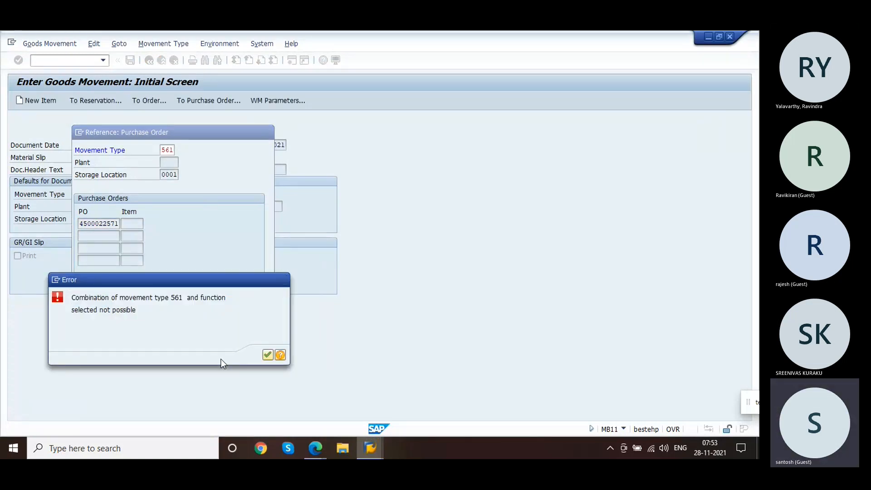
Step: Try movement type 261 for the purchase order reference, then close the reference dialog
key("Return")
key("Return")
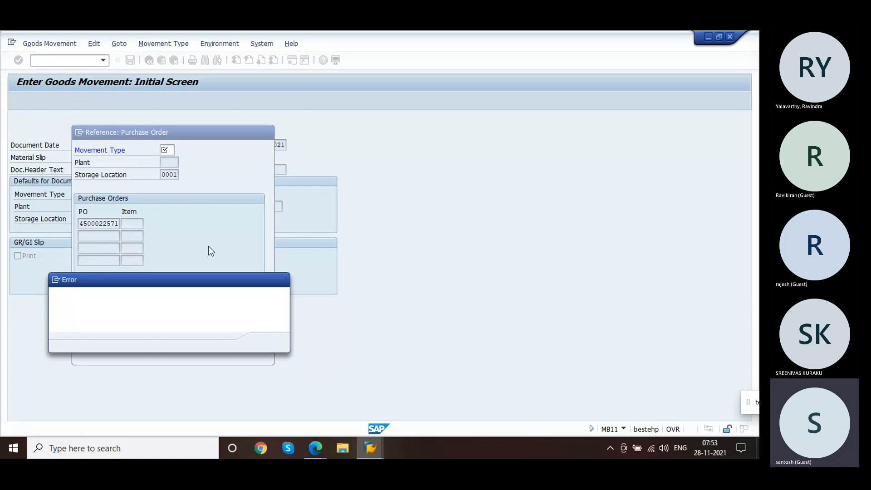
key("Return")
type("261")
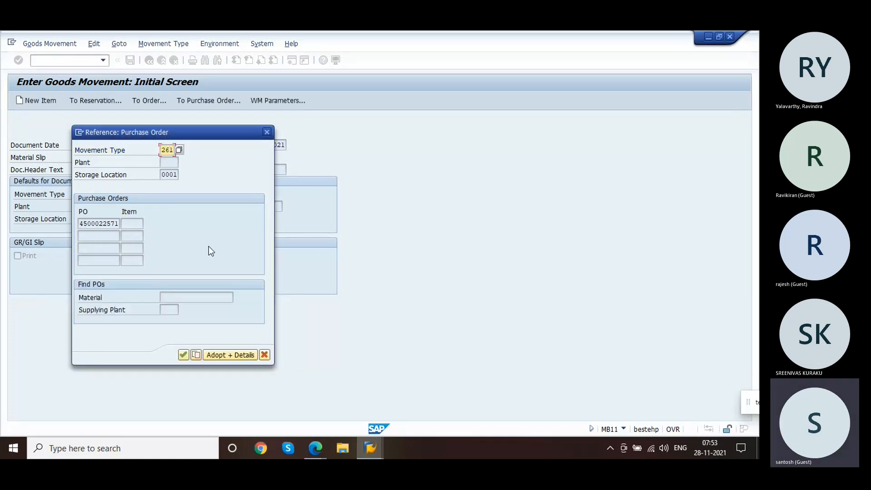
key("Return")
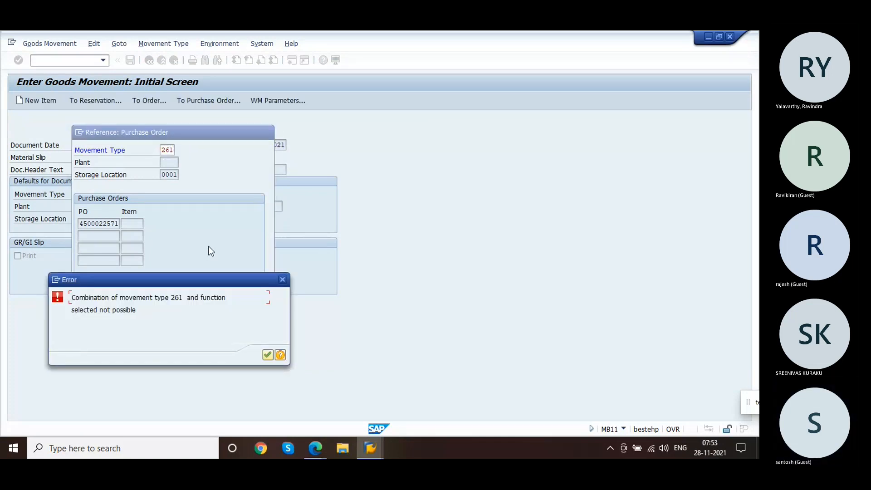
key("Return")
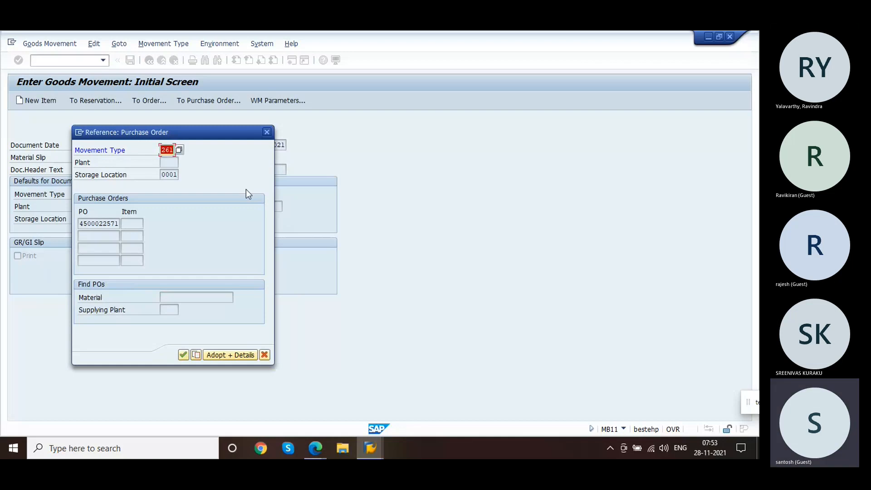
left_click(268, 131)
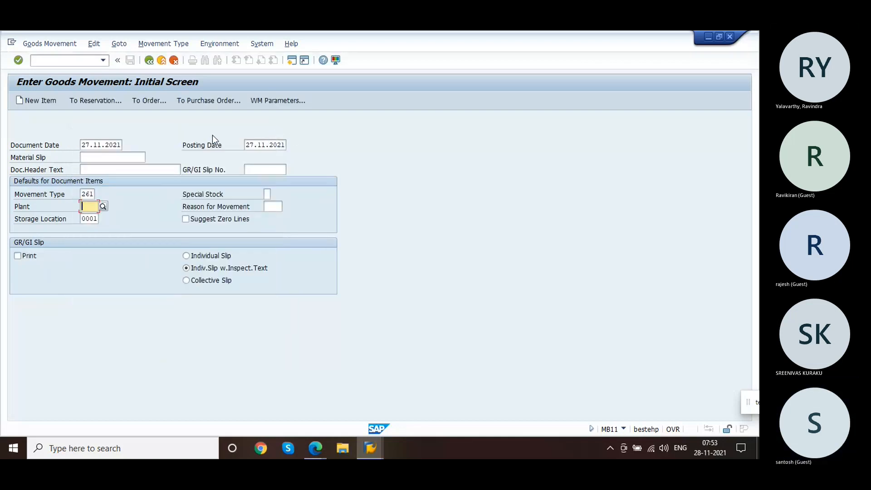
Step: Save service order 504859
key("alt+Tab")
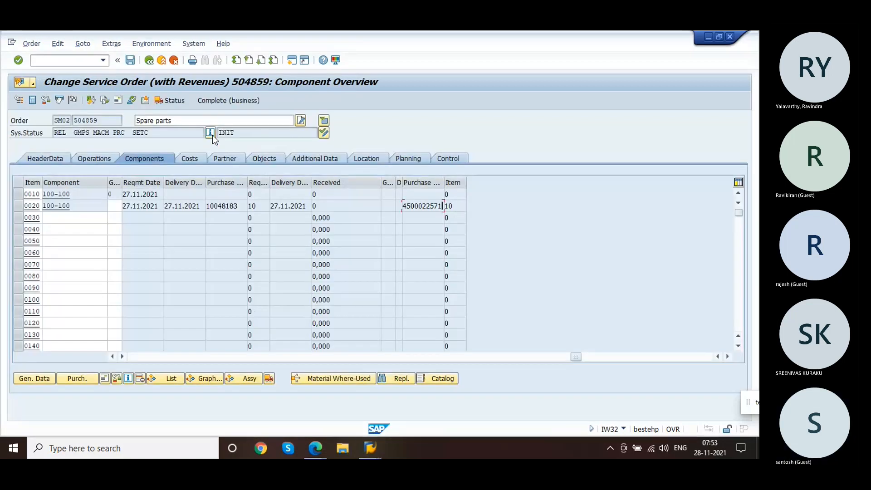
left_click(129, 60)
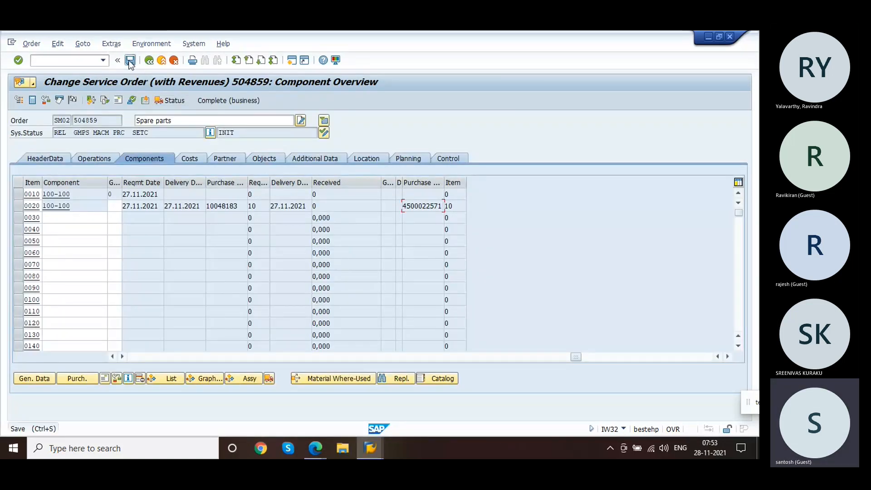
key("alt+Tab")
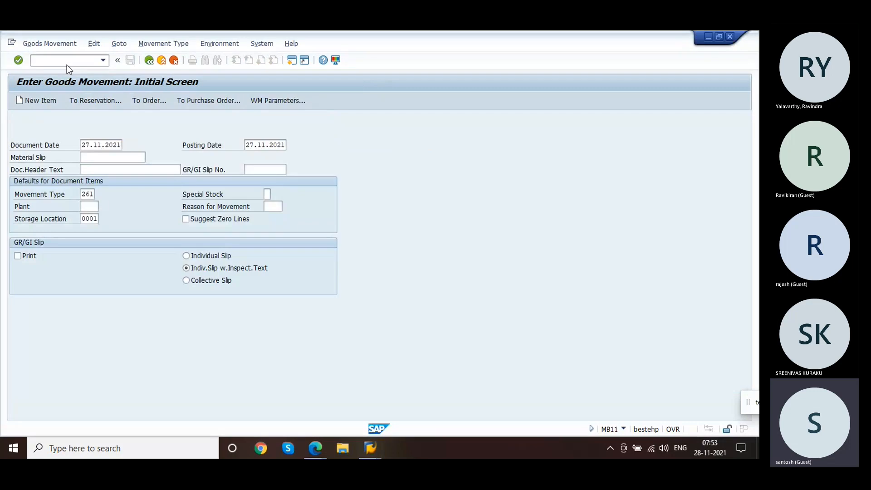
Step: Switch to the purchase order change transaction ME22N
left_click(68, 65)
type("/nmm02")
key("Return")
left_click(68, 64)
type("/nme22n")
key("Return")
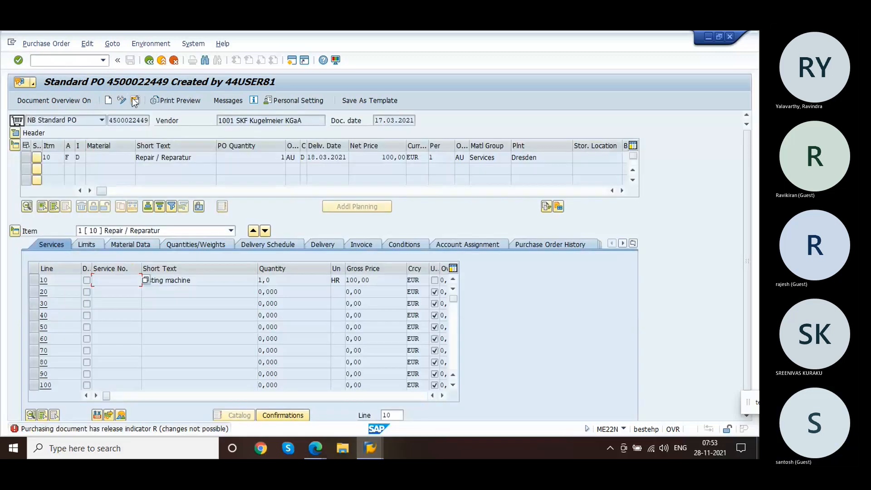
left_click(135, 102)
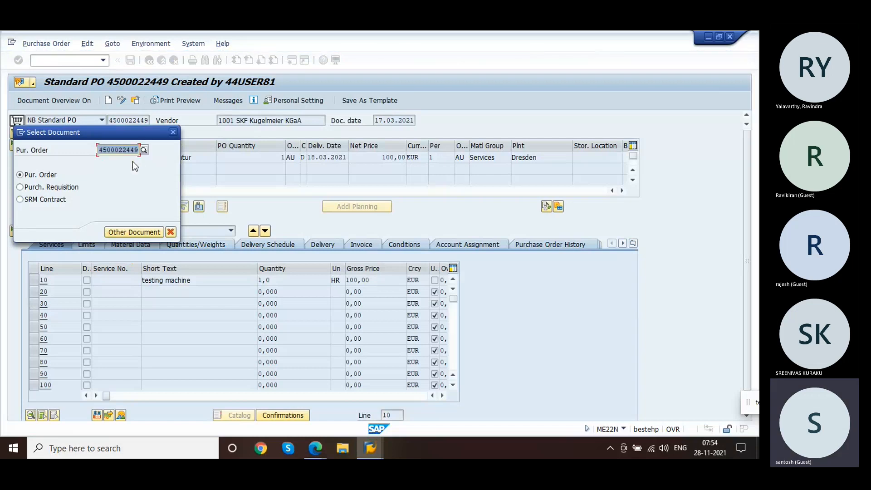
left_click(118, 231)
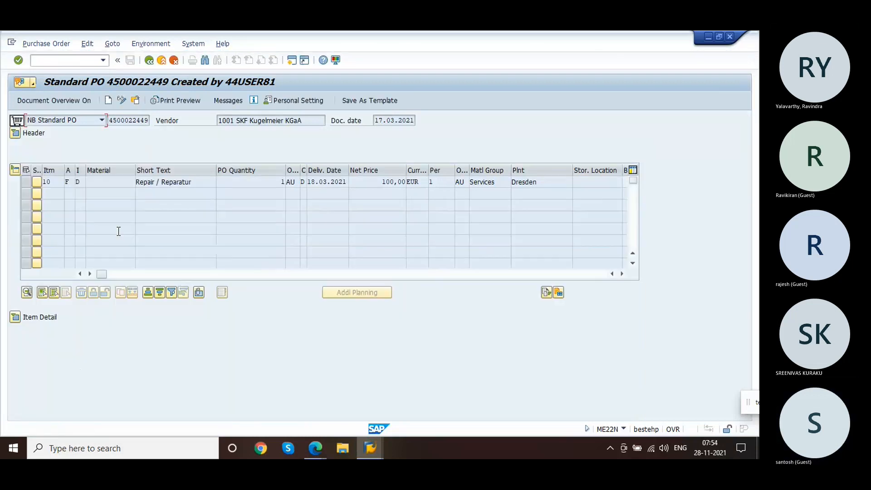
left_click(135, 103)
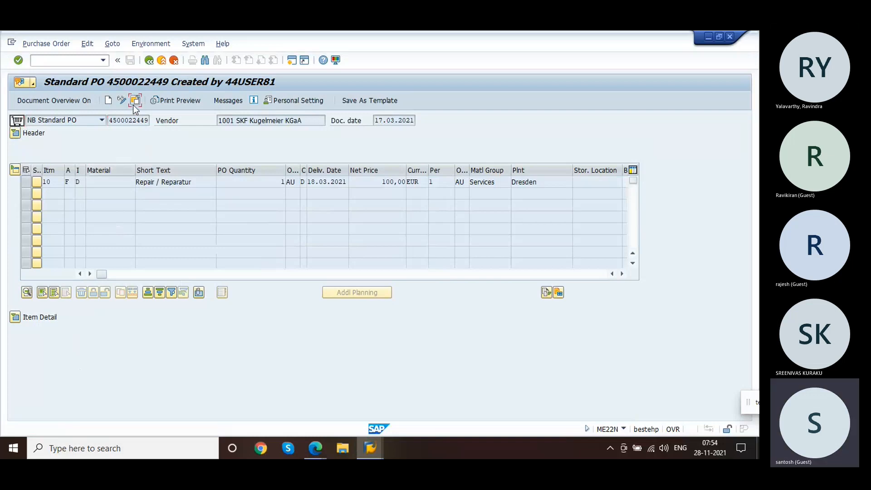
key("BackSpace")
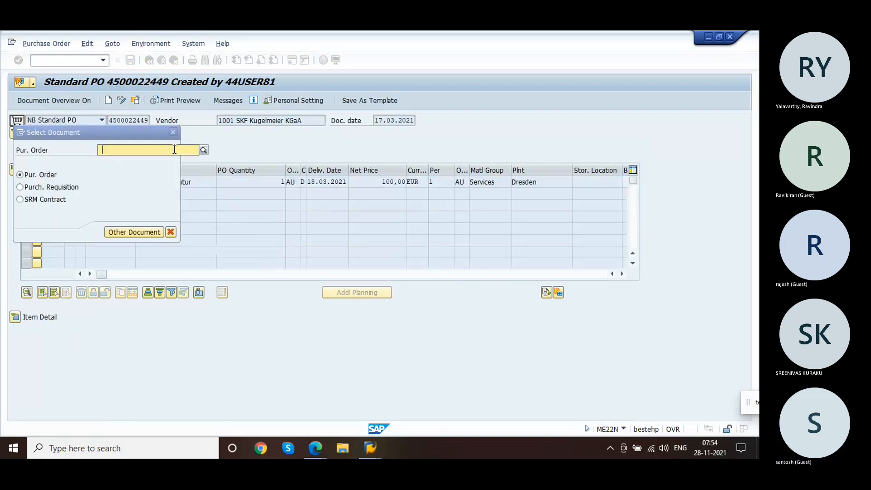
key("Escape")
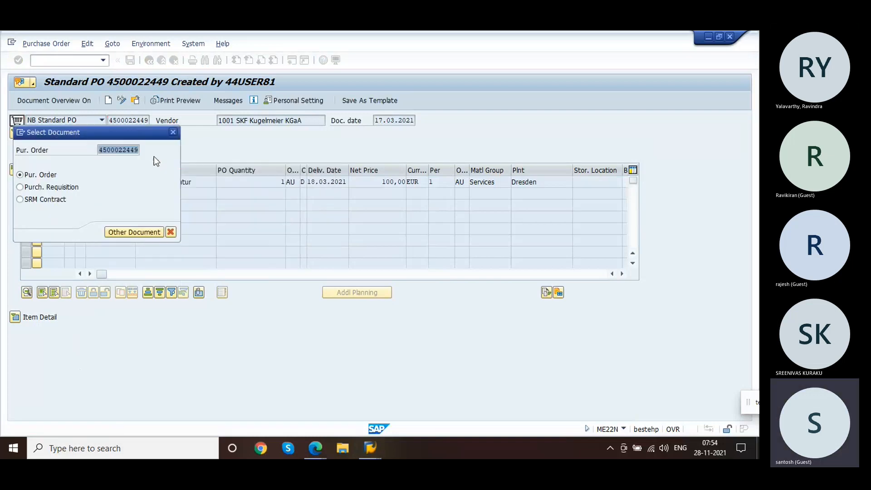
key("BackSpace")
left_click(113, 162)
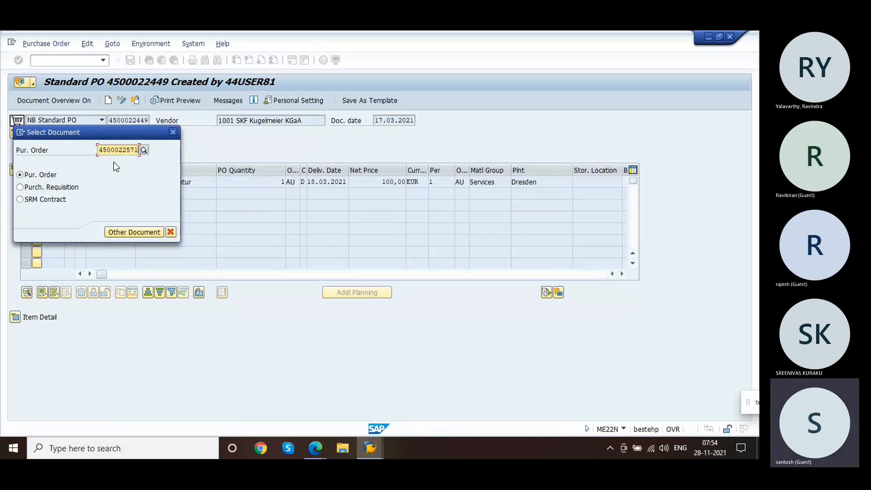
key("Return")
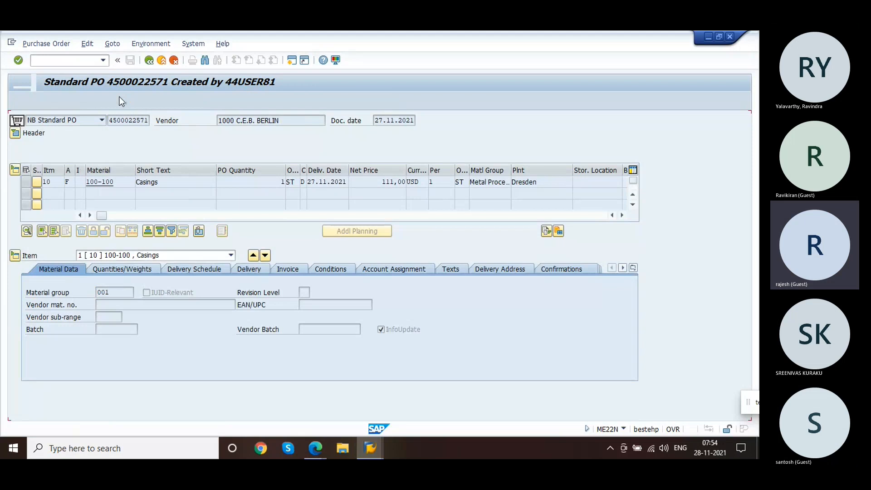
left_click(121, 100)
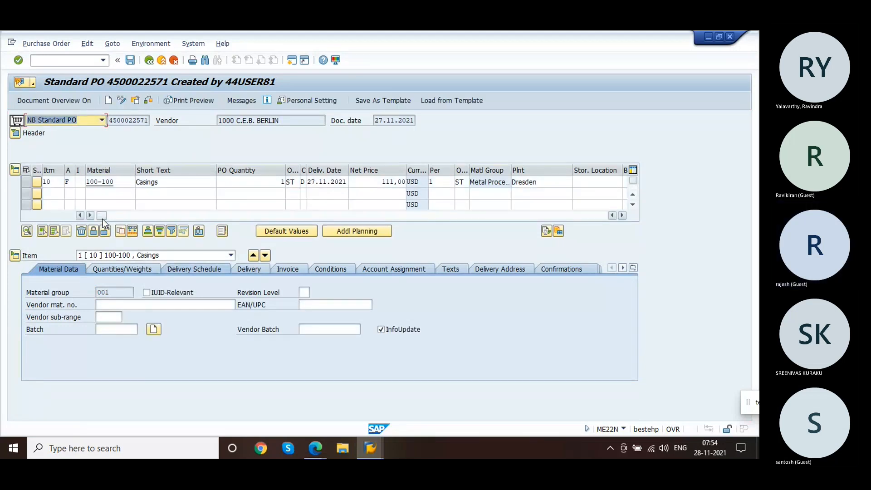
left_click_drag(103, 219, 392, 198)
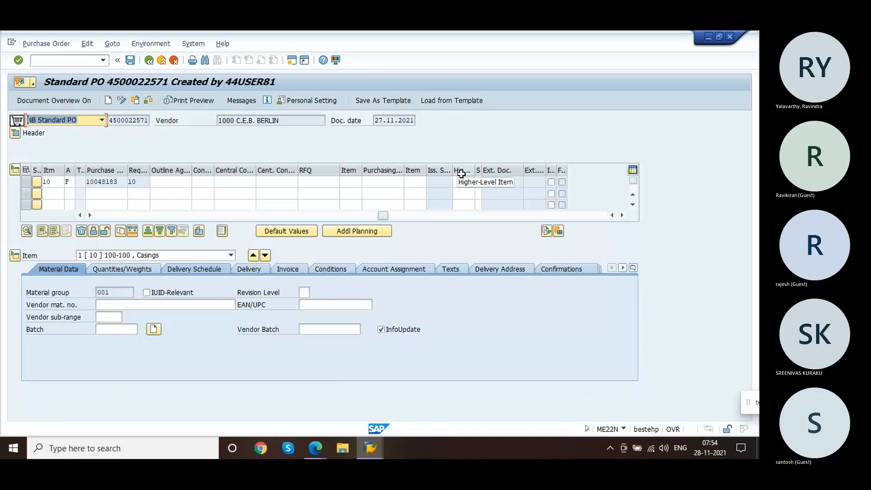
Step: Review the purchase order item's delivery, account assignment, confirmation control and condition control details
left_click_drag(384, 217, 206, 218)
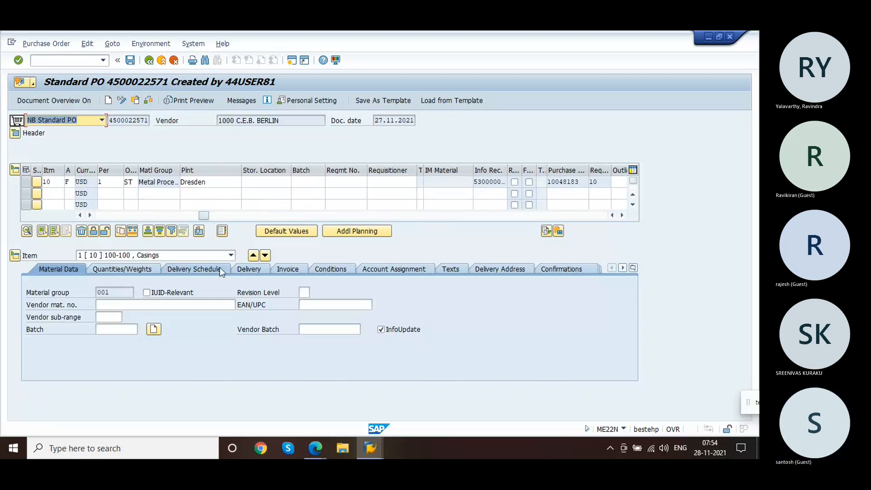
left_click(249, 269)
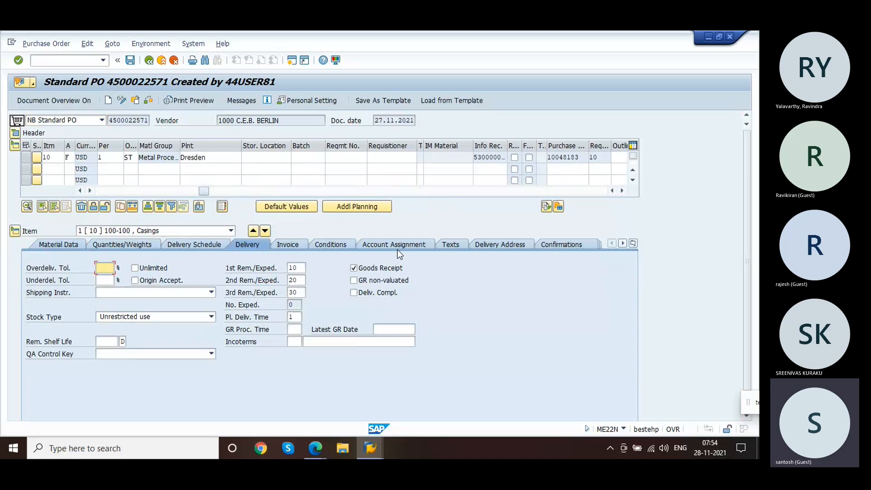
left_click(370, 244)
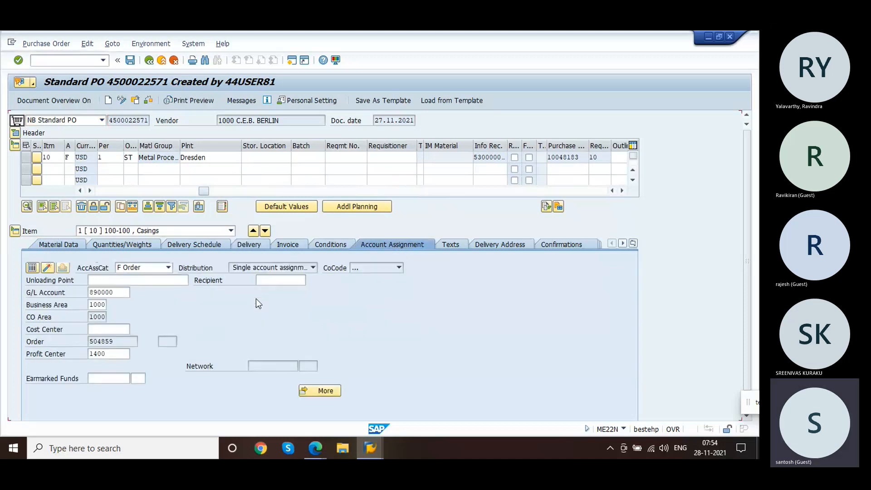
left_click(120, 341)
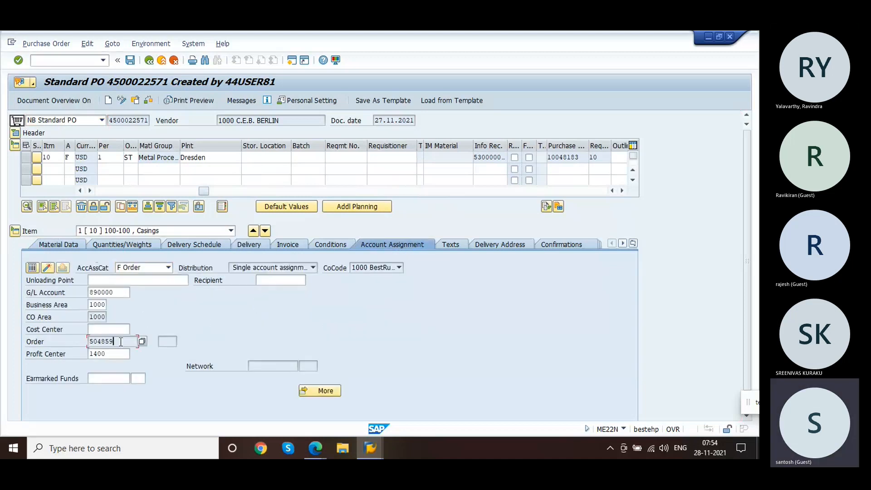
left_click_drag(121, 341, 83, 347)
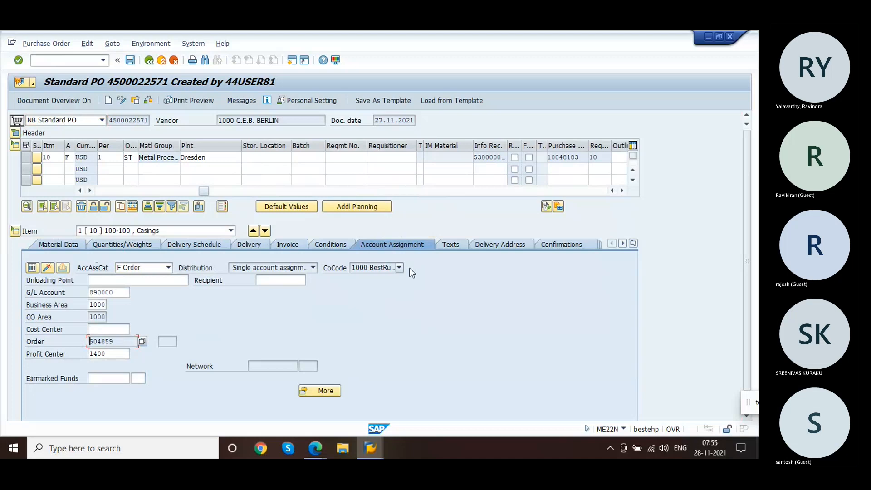
left_click(559, 246)
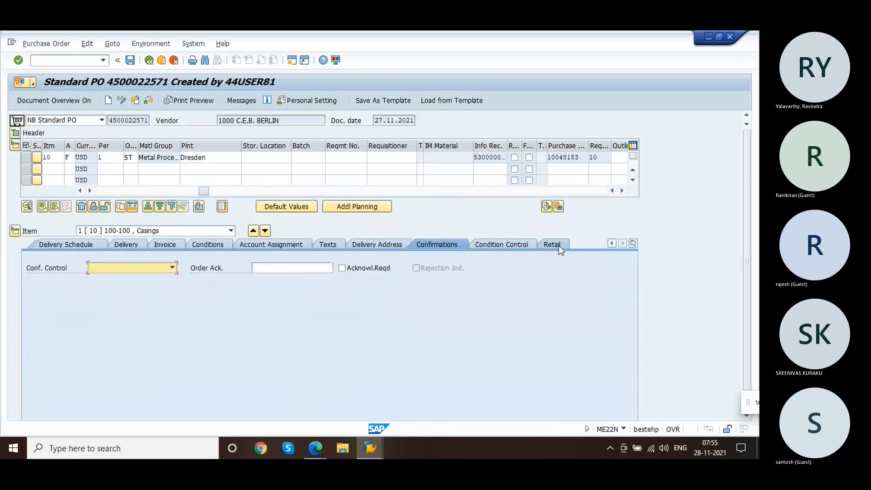
left_click(172, 268)
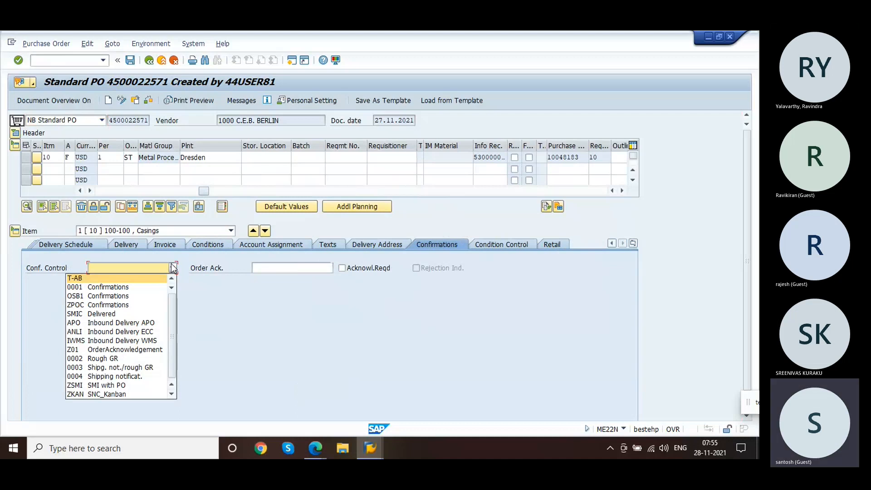
left_click_drag(171, 315, 171, 364)
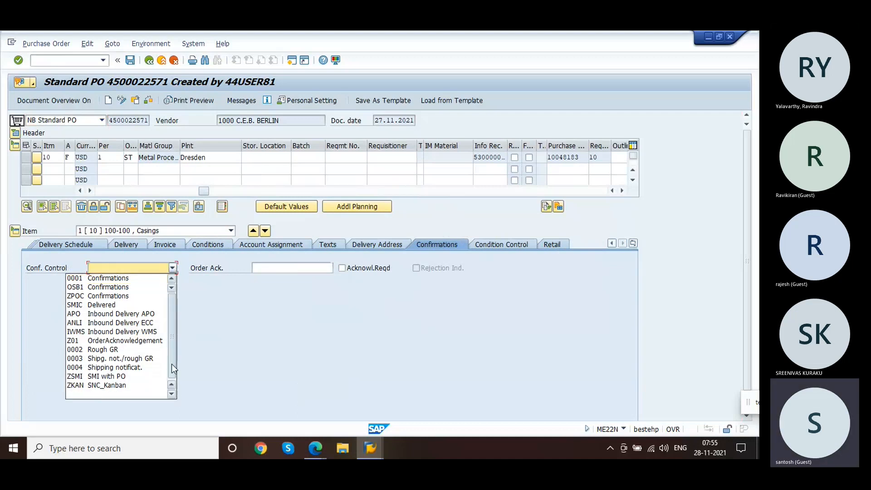
left_click(233, 362)
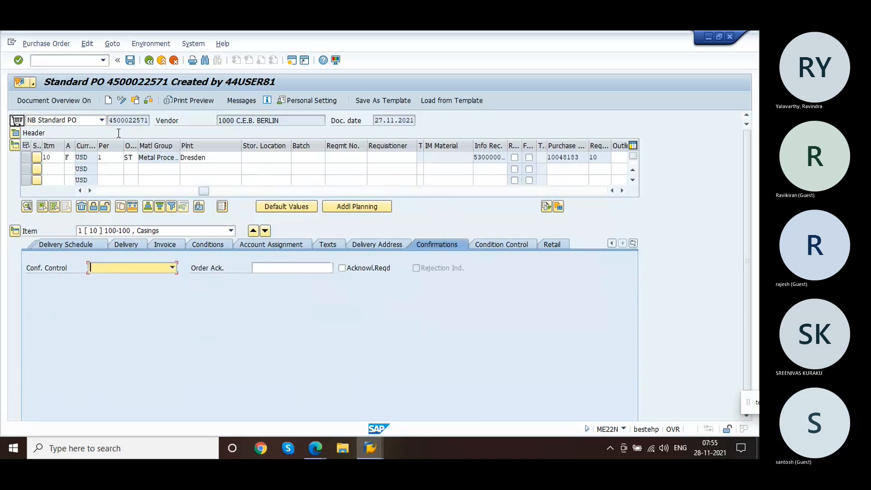
left_click(110, 122)
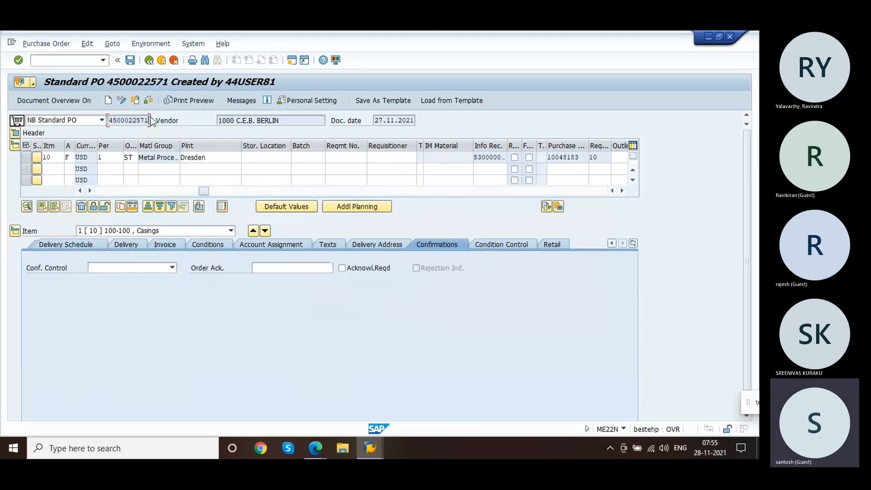
left_click(520, 245)
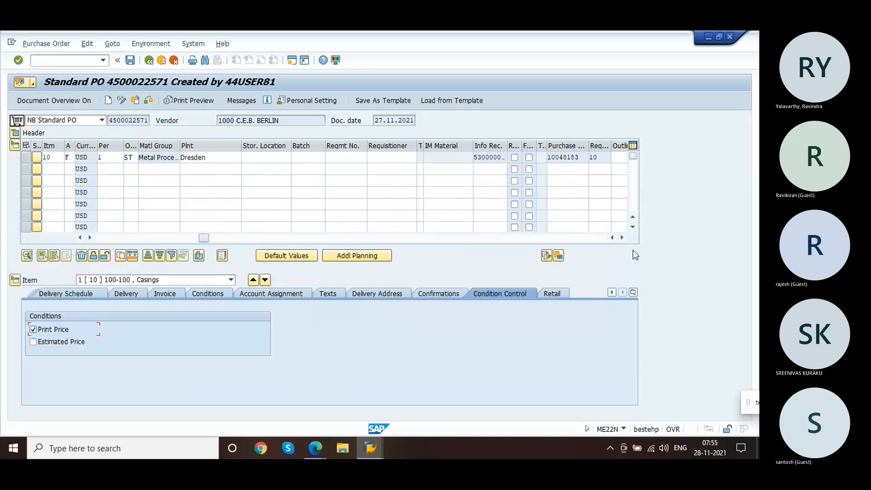
Step: Expand the purchase order header and review its delivery/invoice, org. data, conditions and communication data
left_click(15, 133)
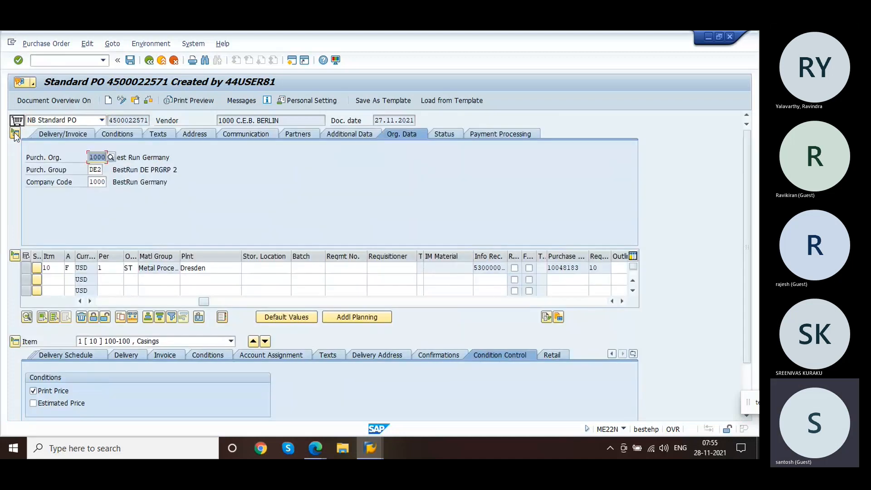
left_click(72, 134)
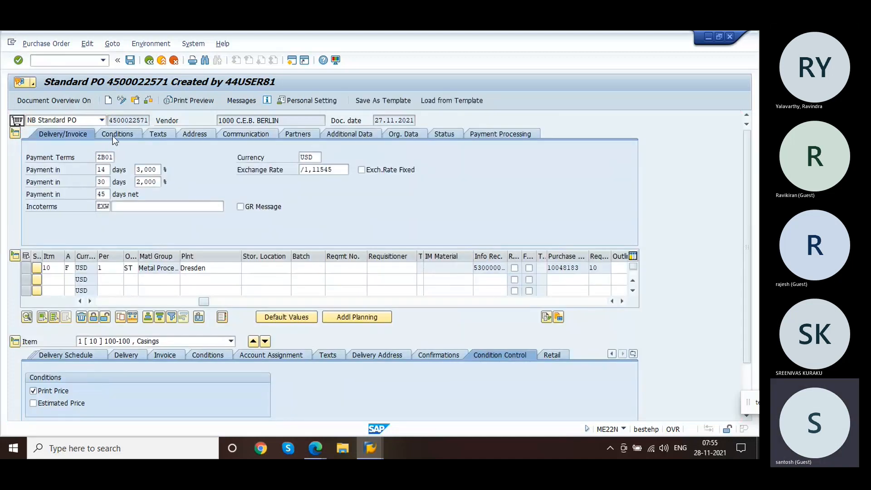
left_click(115, 136)
left_click(147, 132)
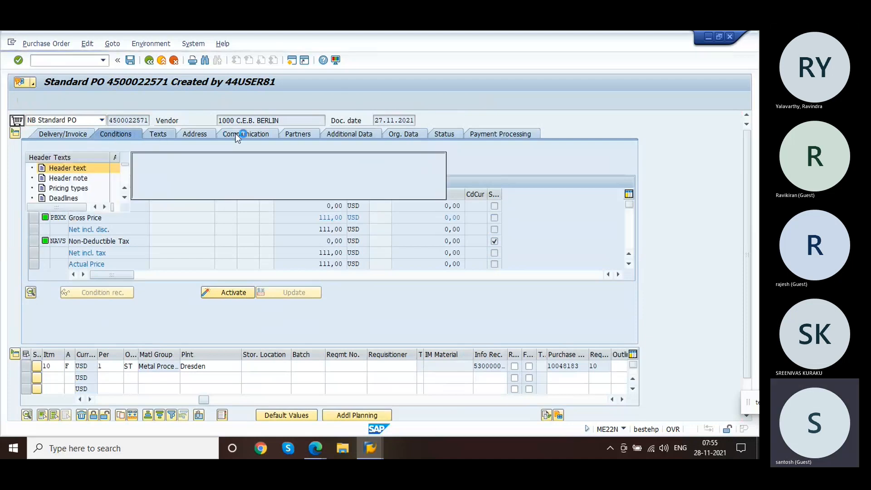
left_click(235, 134)
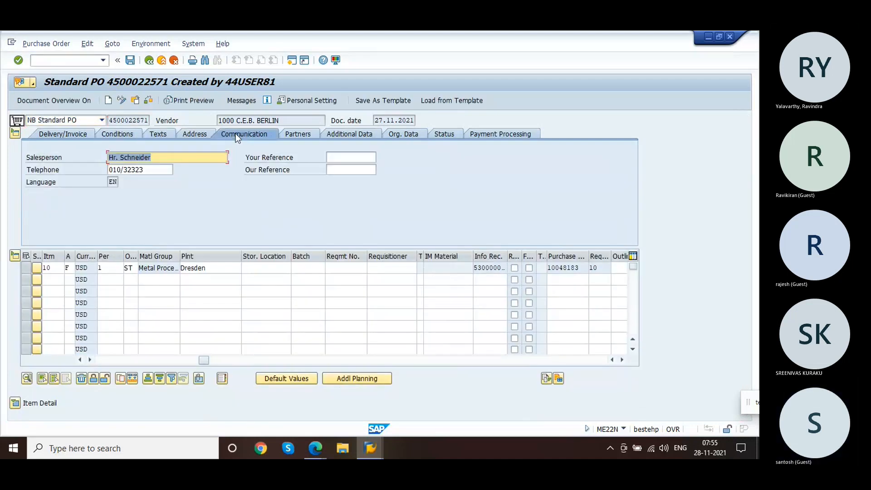
left_click(75, 62)
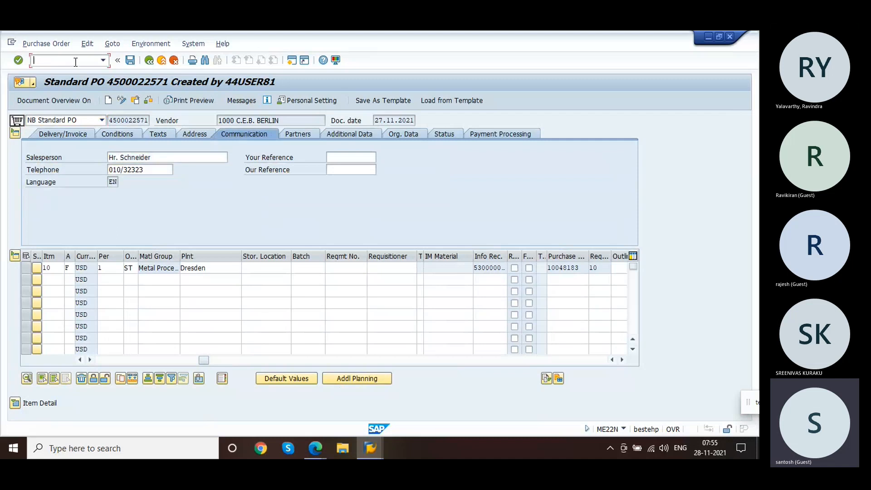
type("/nvl")
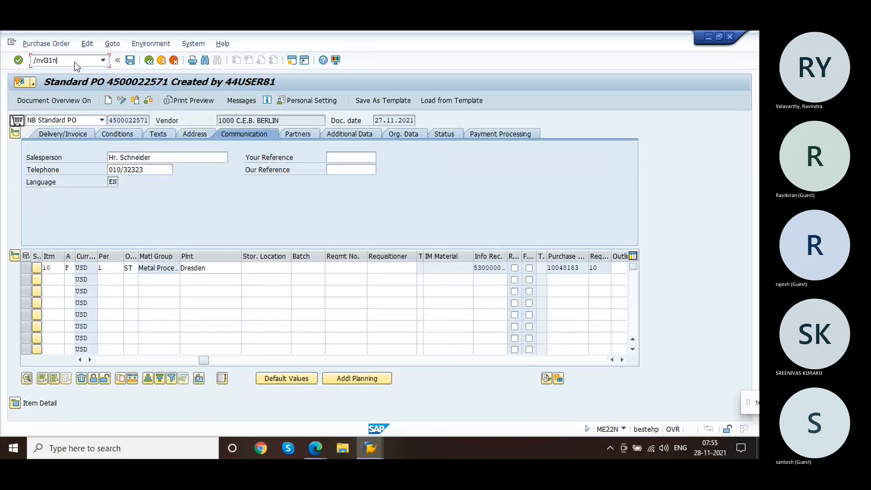
type("31n")
key("Return")
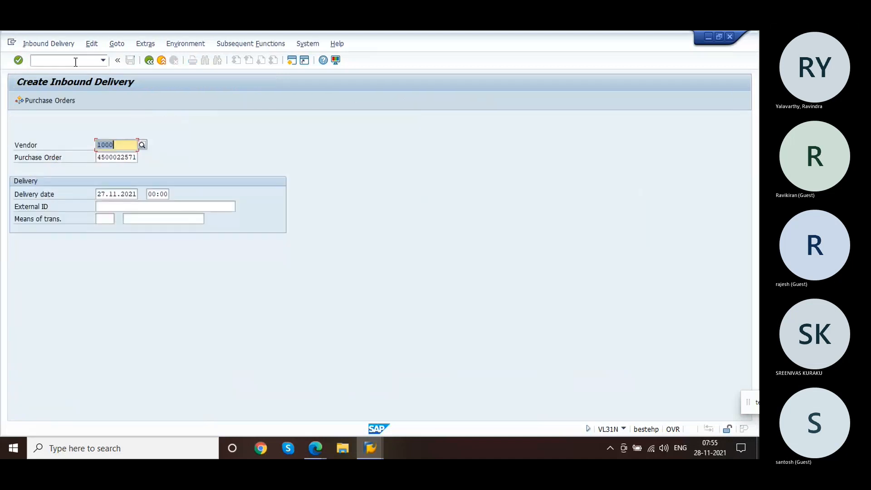
key("Return")
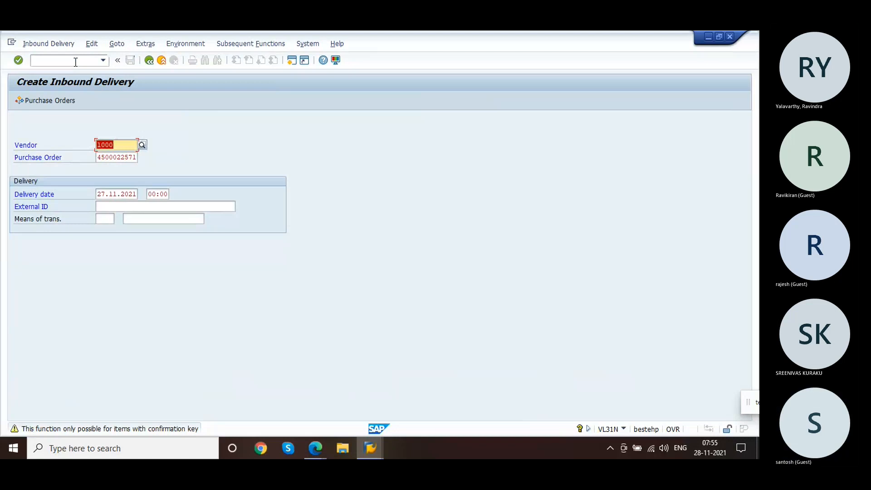
key("Return")
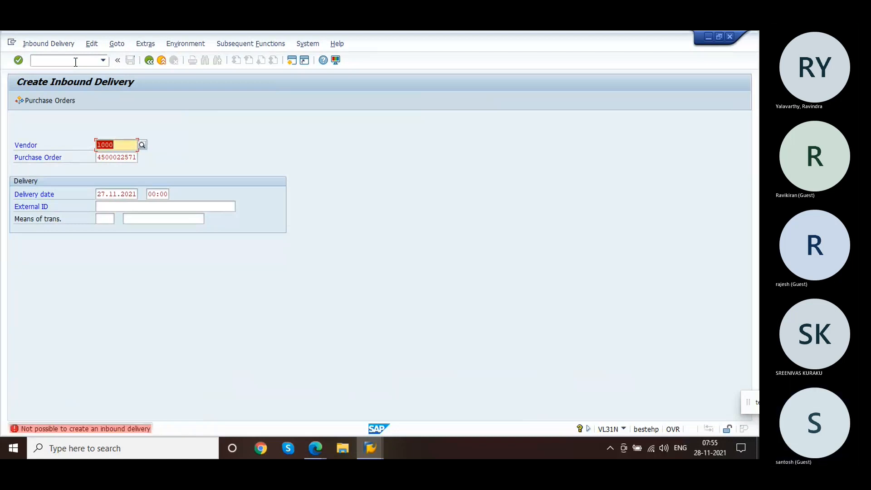
Step: Switch to transaction SPRO and open the SAP Reference IMG
left_click(75, 62)
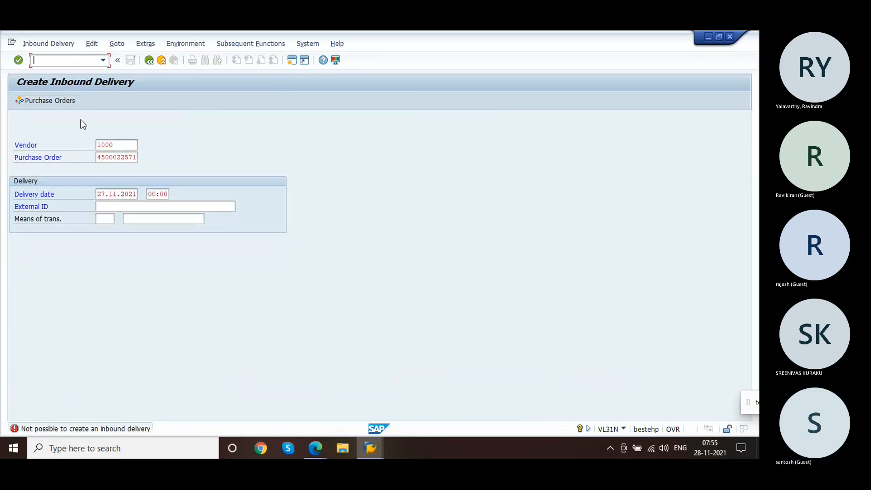
type("/nme")
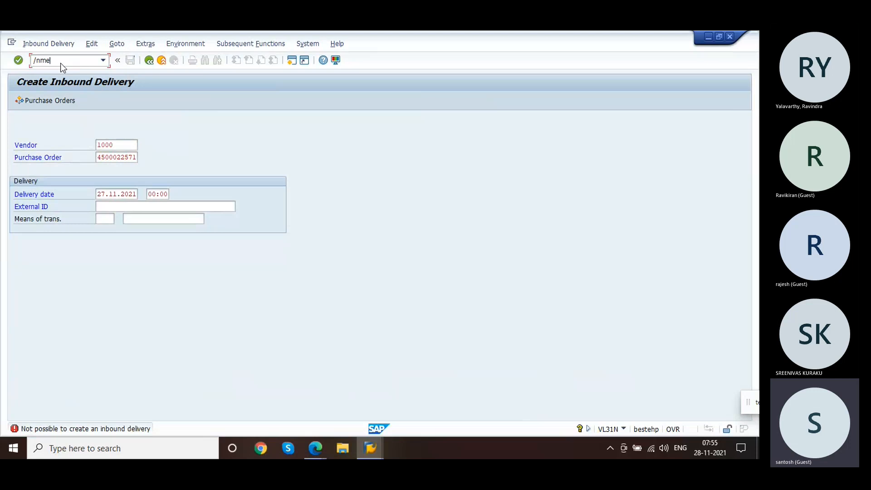
type("s")
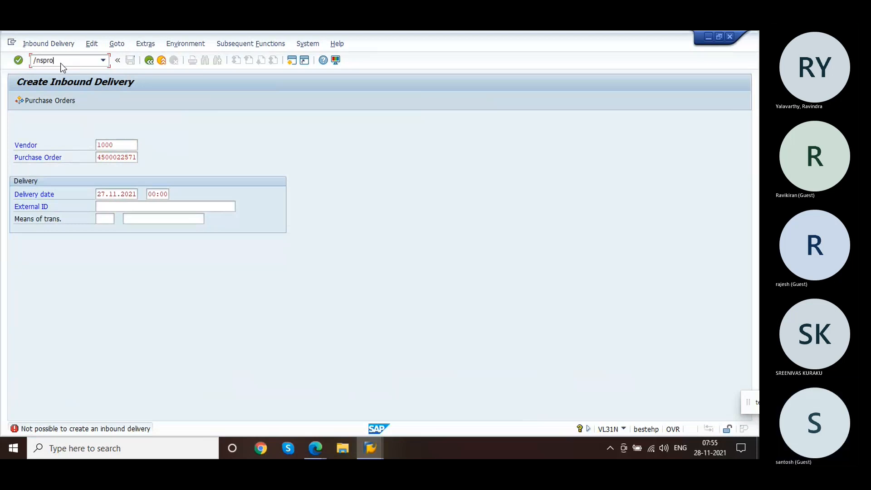
type("pro")
key("Return")
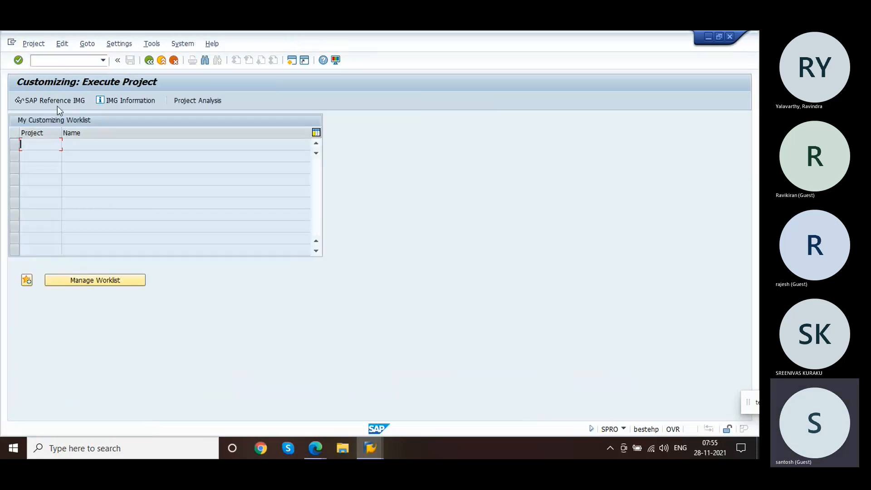
left_click(52, 100)
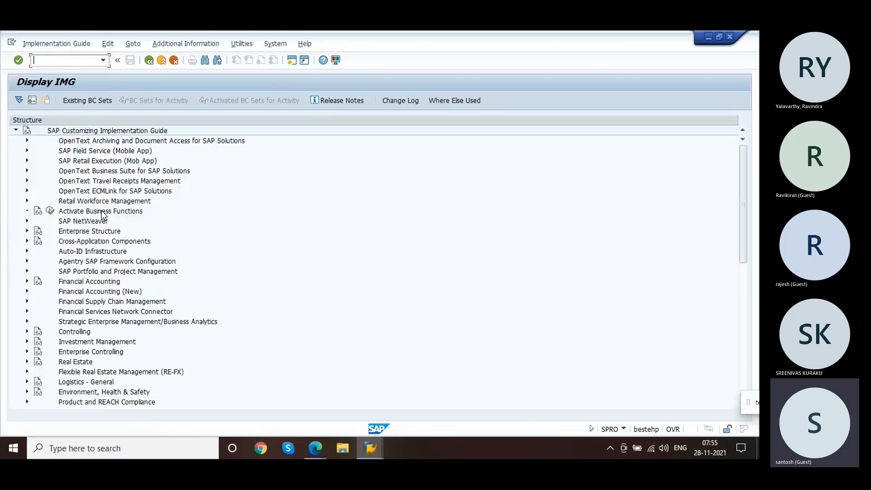
Step: Return to service order 504859 and open the purchasing details of non-stock component item 0020
key("alt+Tab")
key("alt+Tab")
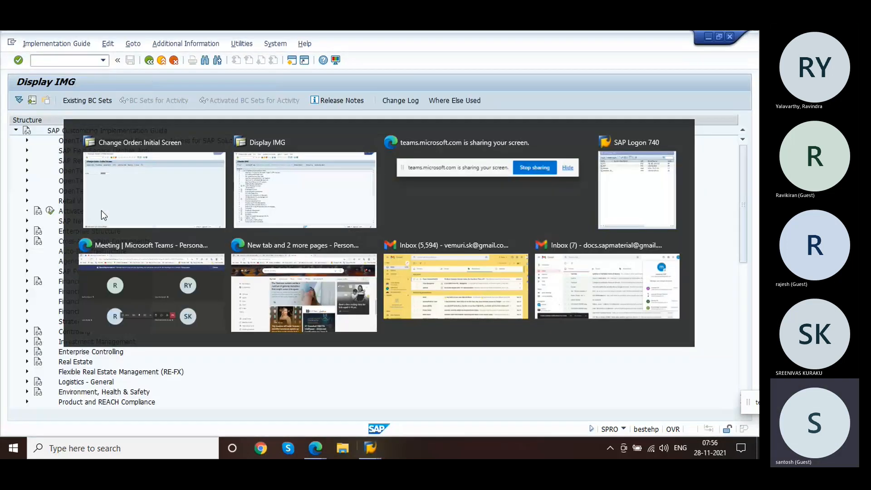
left_click(102, 211)
key("Return")
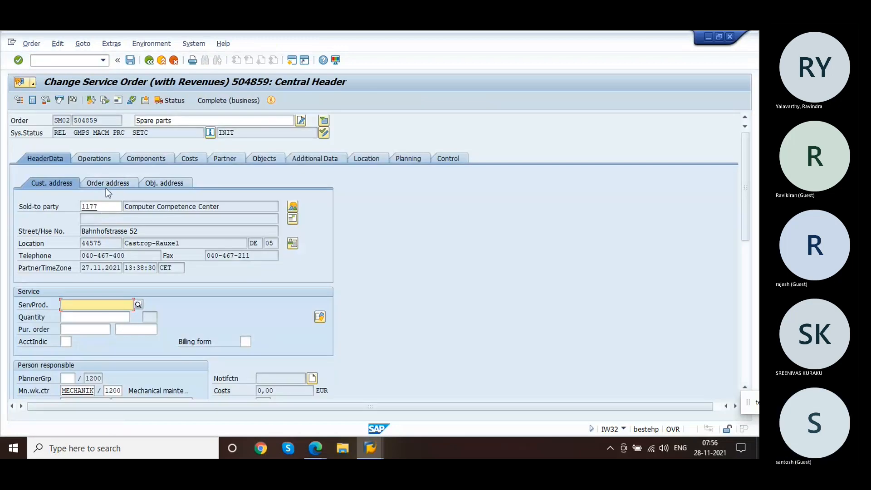
left_click(141, 162)
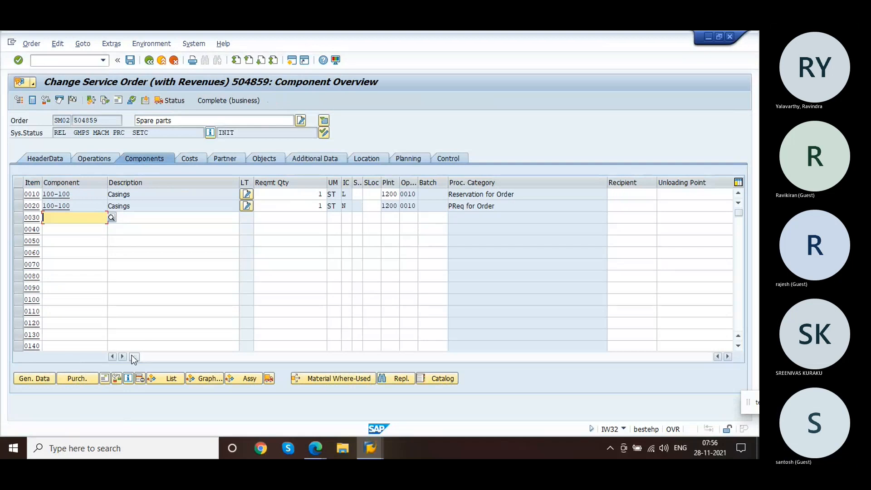
left_click(19, 206)
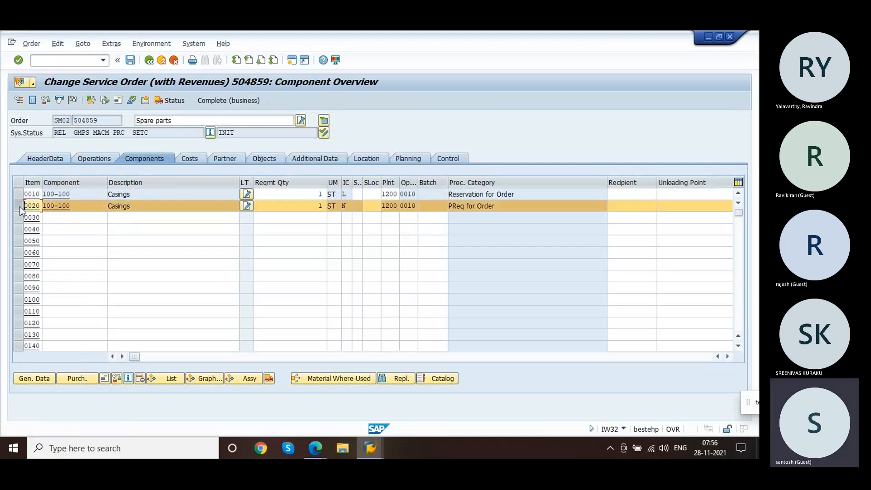
left_click(72, 378)
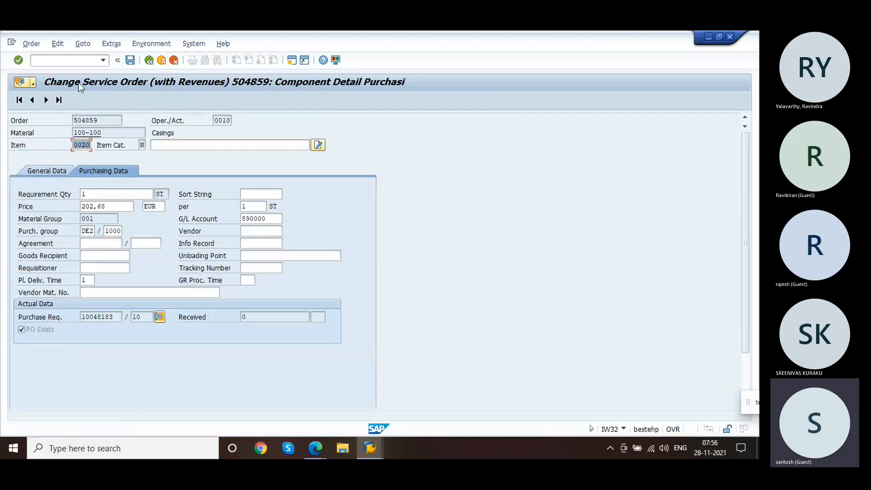
left_click(56, 62)
type("/nme22n")
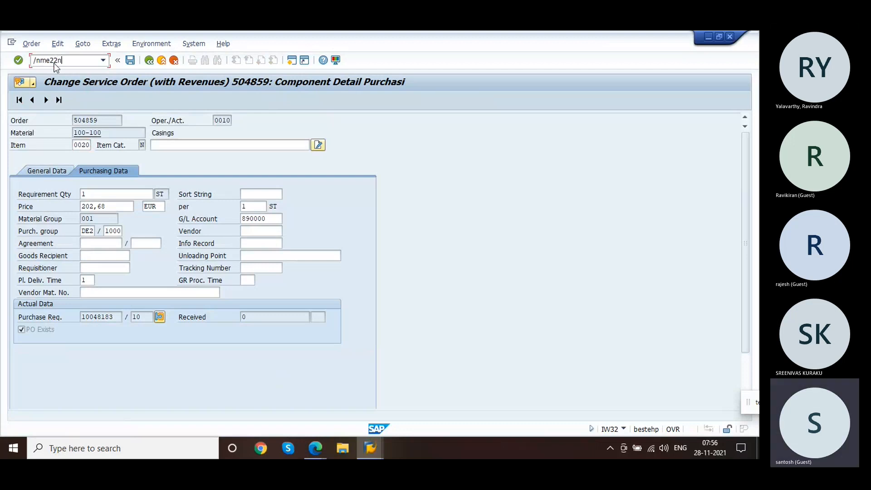
key("Return")
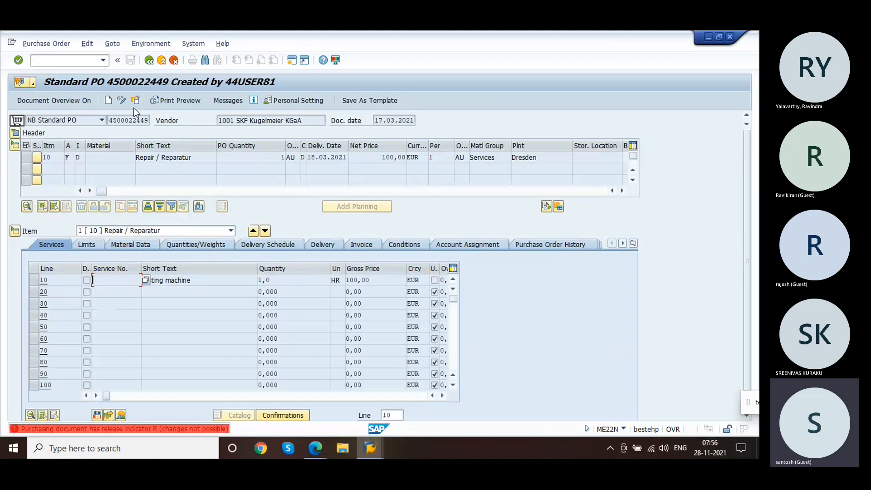
key("shift+F5")
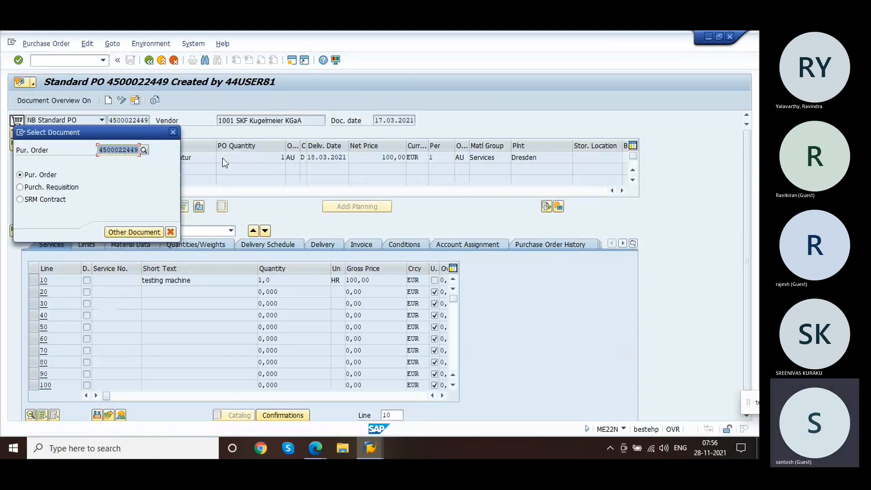
key("BackSpace")
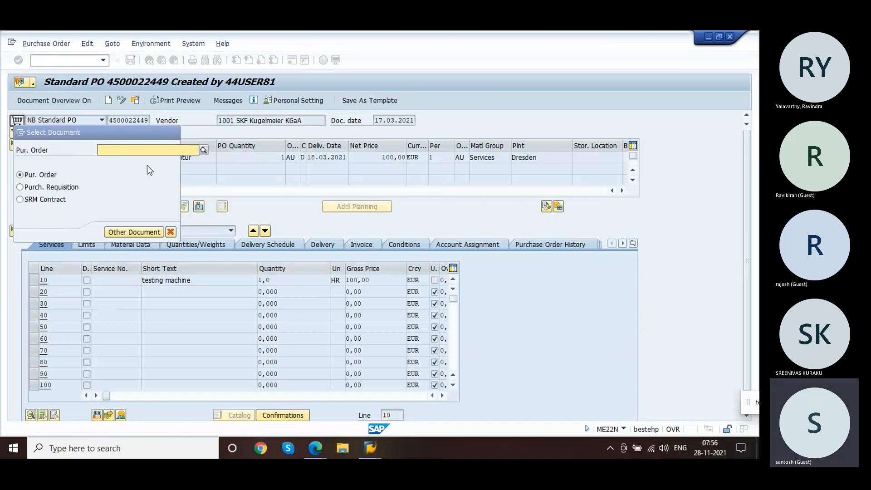
key("BackSpace")
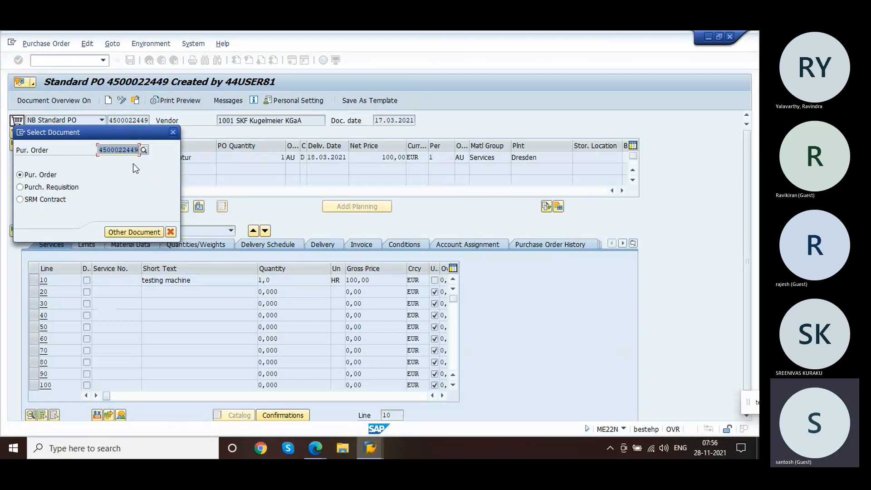
key("BackSpace")
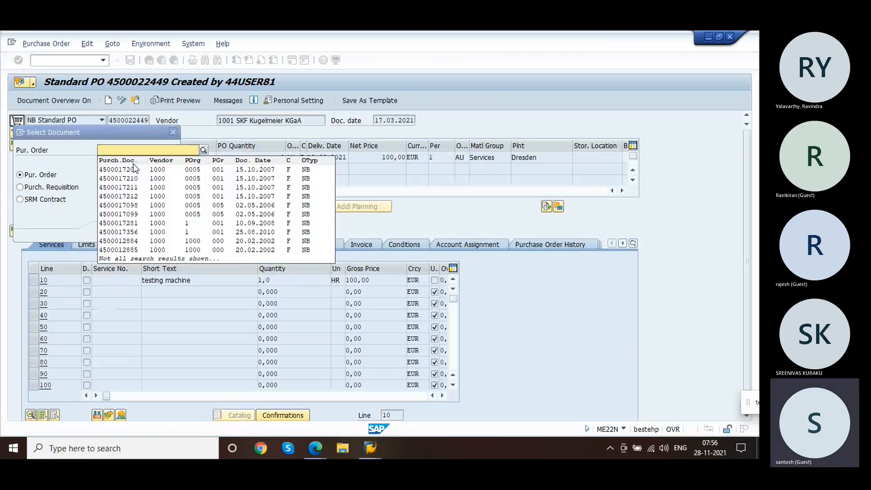
key("BackSpace")
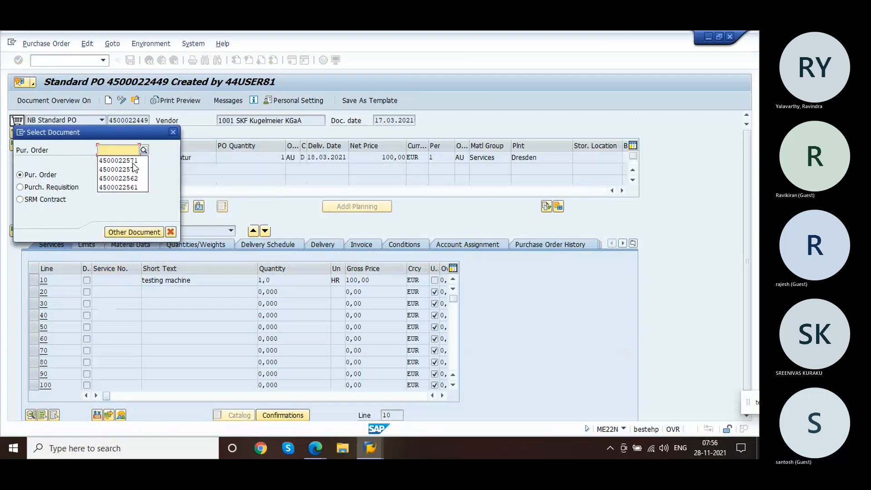
left_click(117, 161)
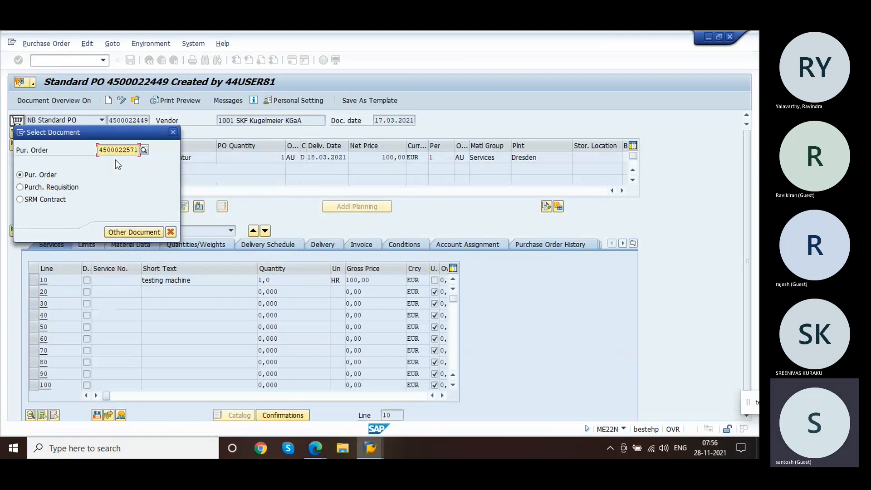
key("Return")
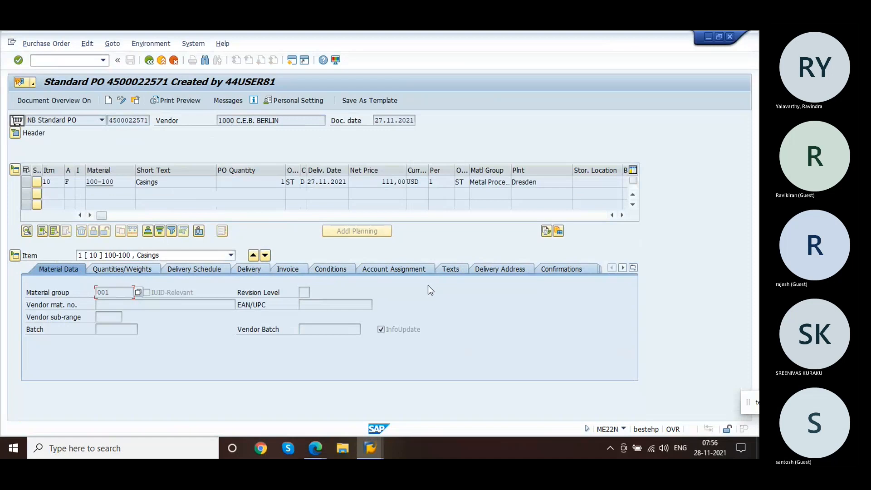
Step: Review the PO item's confirmations, quantities/weights and delivery schedule details
left_click(568, 270)
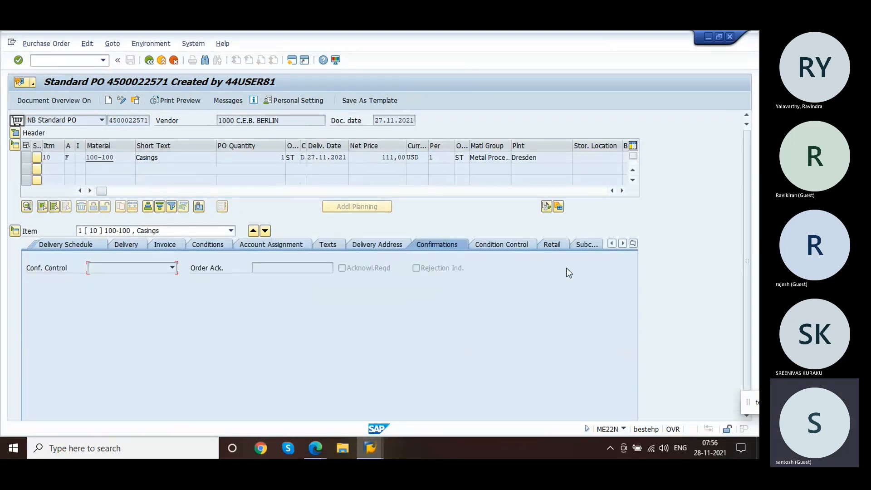
left_click(584, 249)
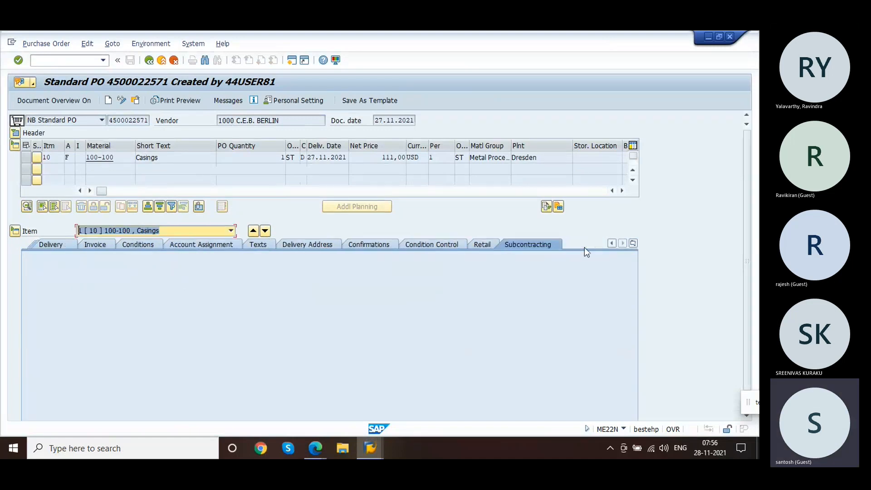
left_click(634, 244)
left_click(656, 255)
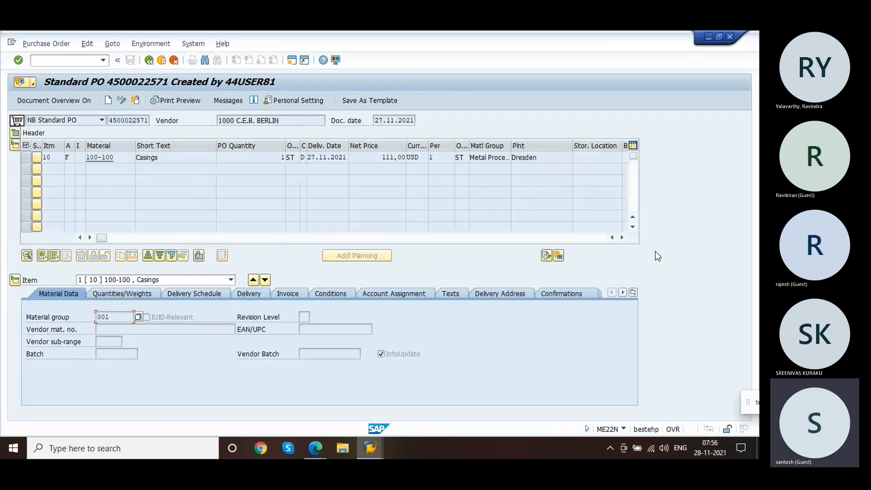
left_click(131, 296)
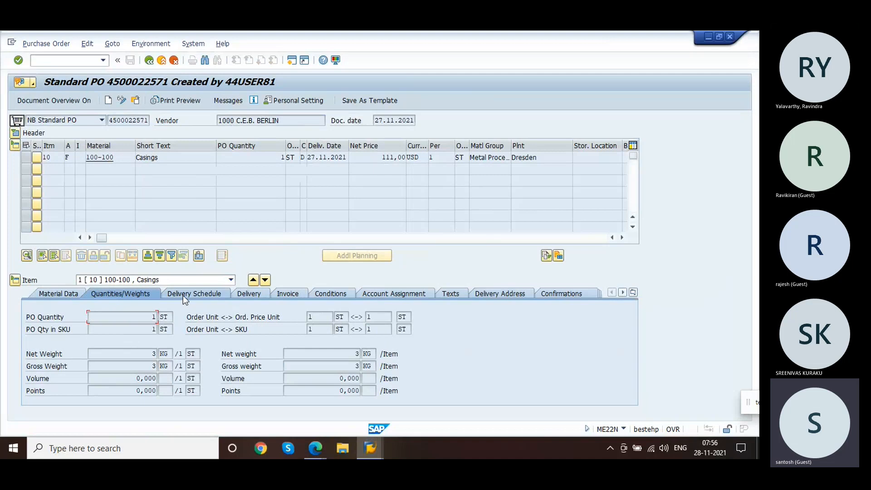
left_click(184, 295)
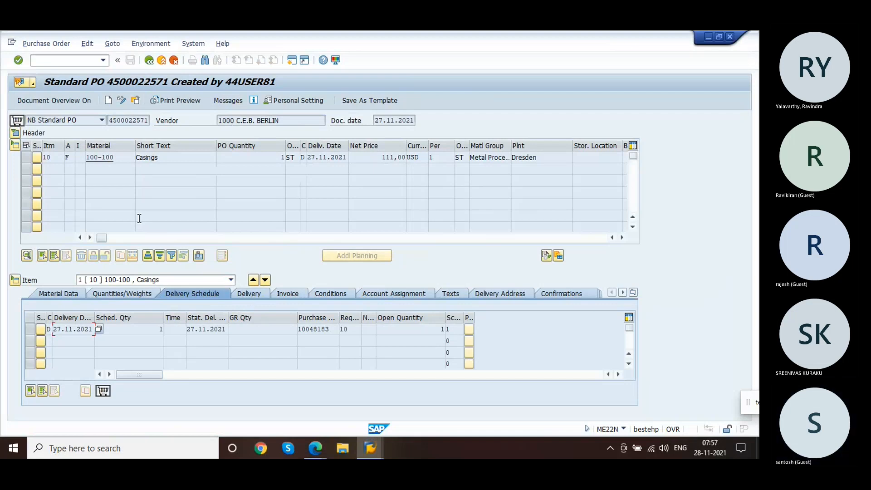
Step: Switch the purchase order to change mode and set item 10's storage location to 0001
left_click(122, 101)
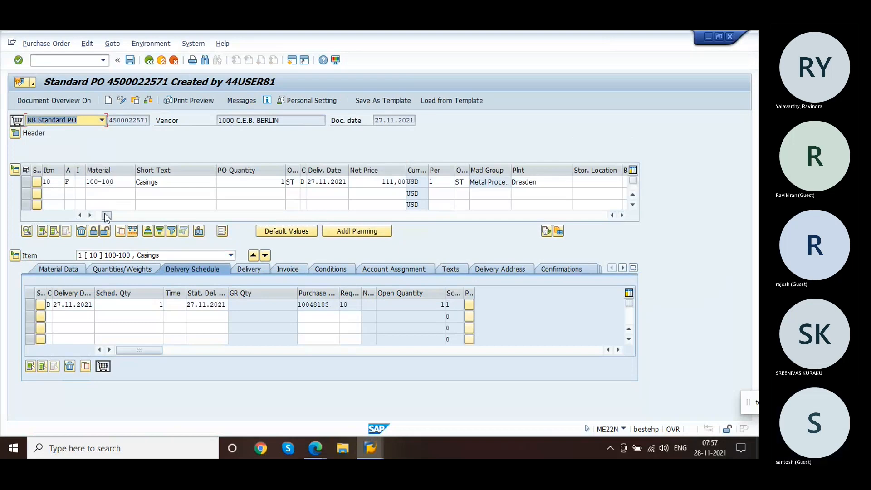
left_click_drag(102, 215, 156, 216)
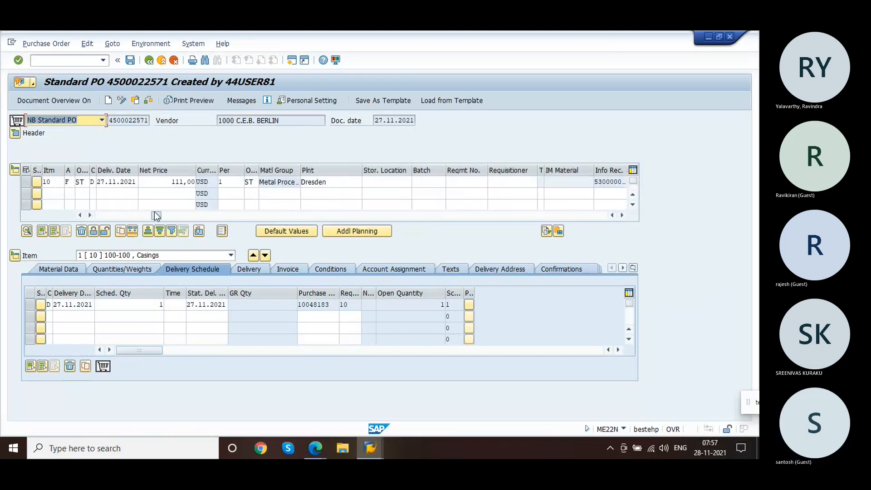
left_click(379, 181)
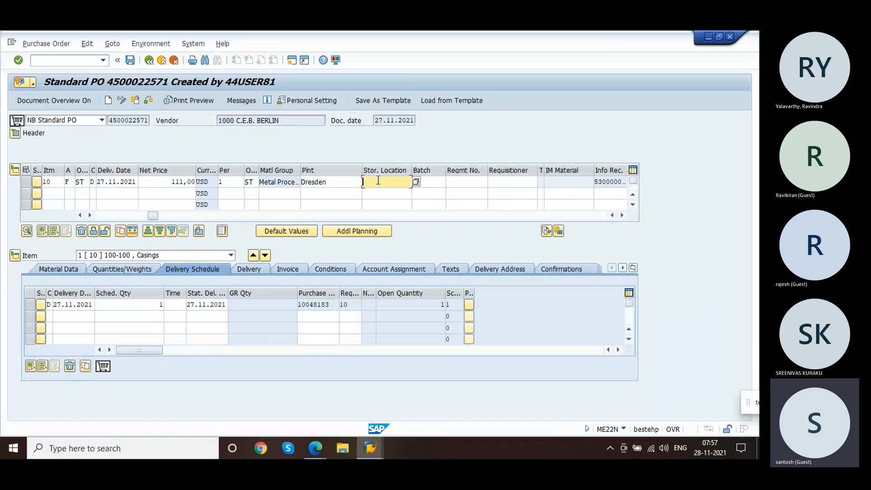
type("0001")
key("Return")
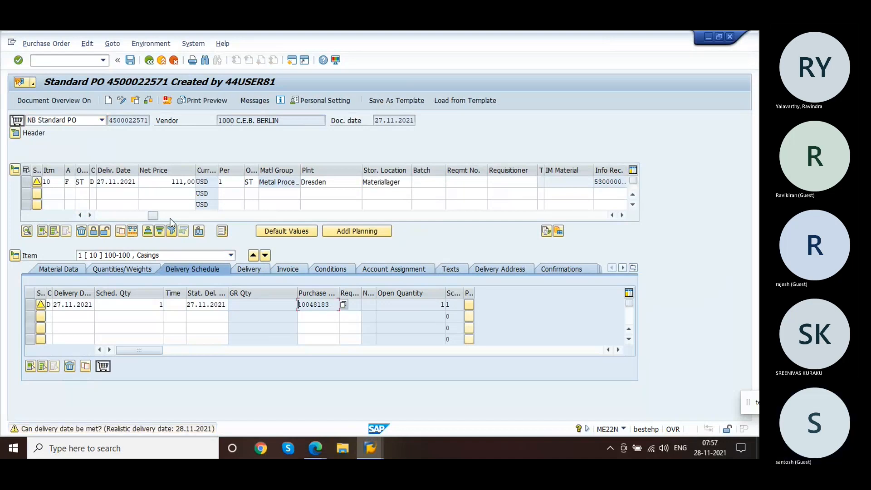
Step: Set item 10's scheduled delivery date to 29.11.2021
left_click_drag(156, 216, 191, 220)
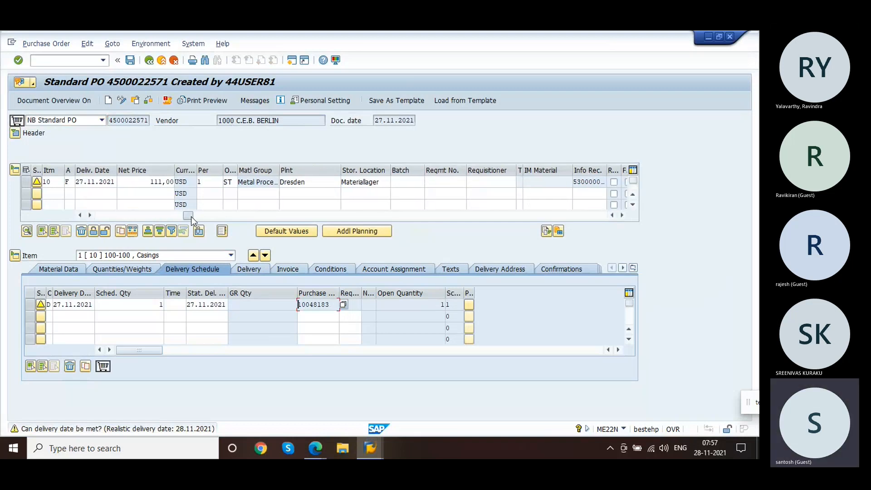
left_click(107, 182)
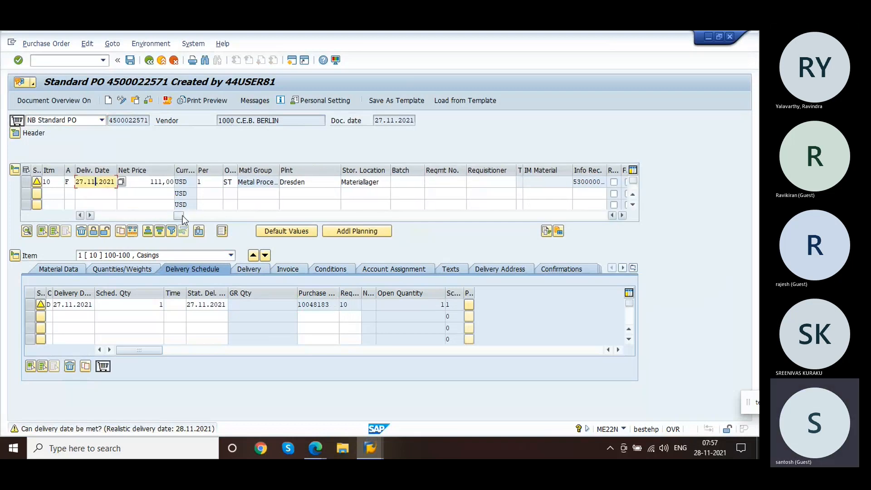
left_click_drag(180, 221, 72, 207)
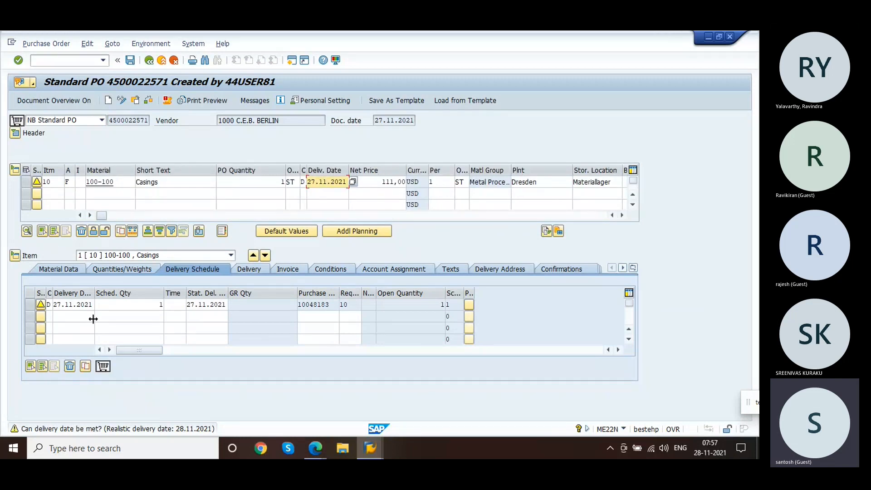
left_click(91, 305)
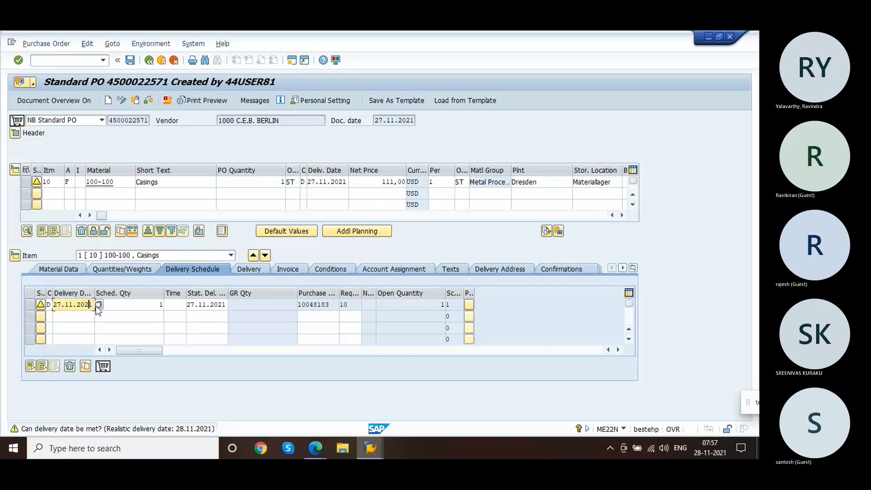
left_click(98, 305)
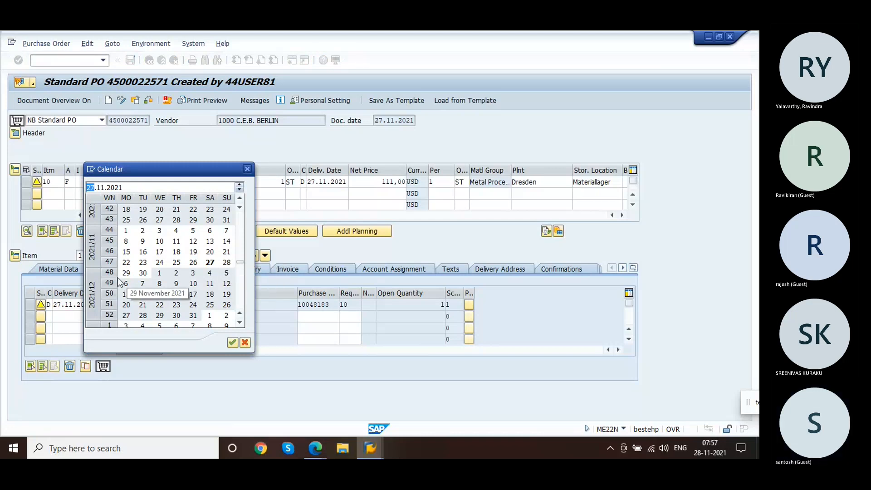
double_click(132, 275)
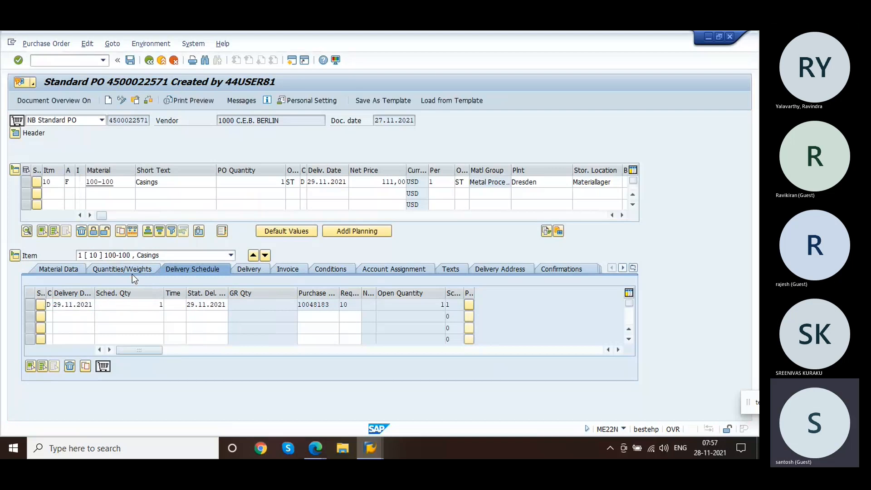
Step: Check the item's delivery and invoice settings and save the purchase order
left_click_drag(131, 352, 101, 339)
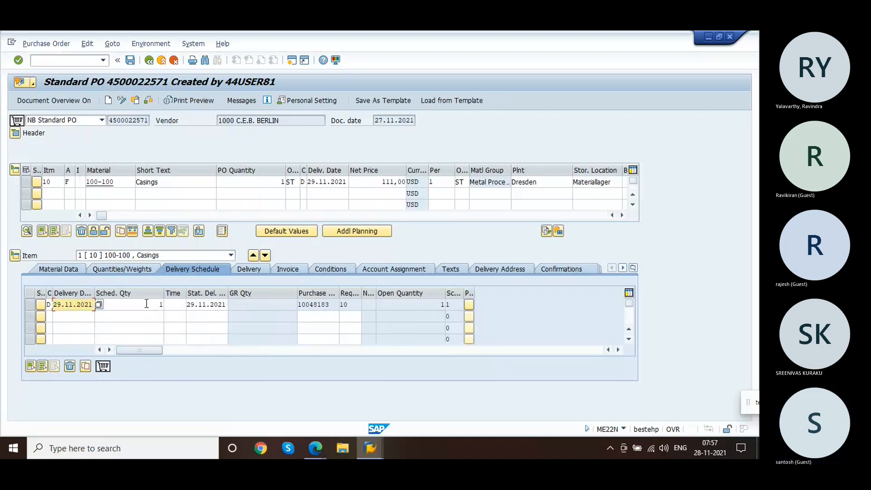
left_click(249, 272)
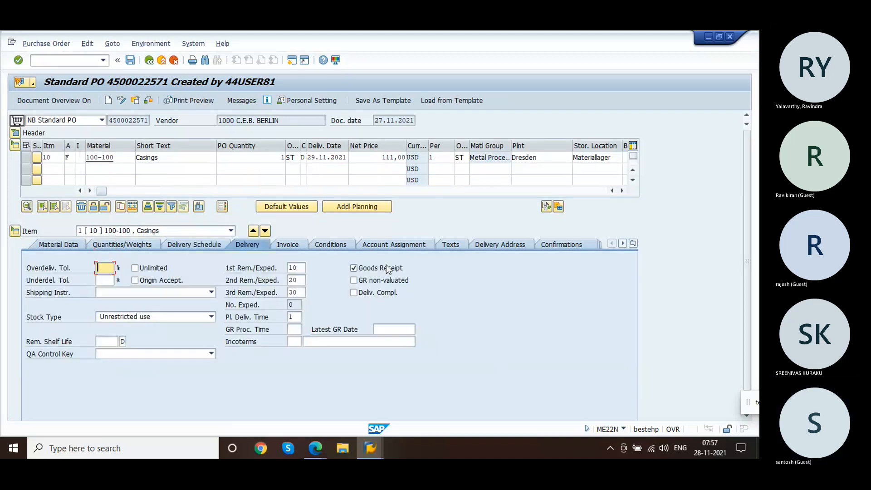
left_click(292, 243)
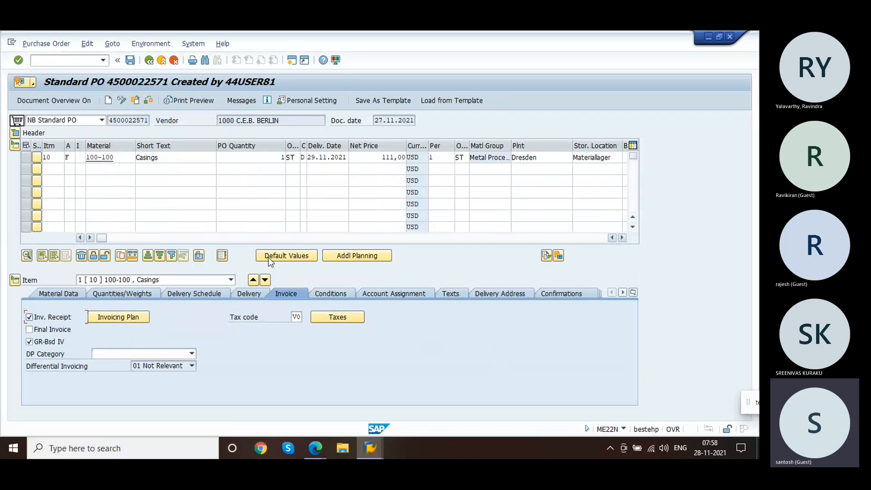
left_click(130, 60)
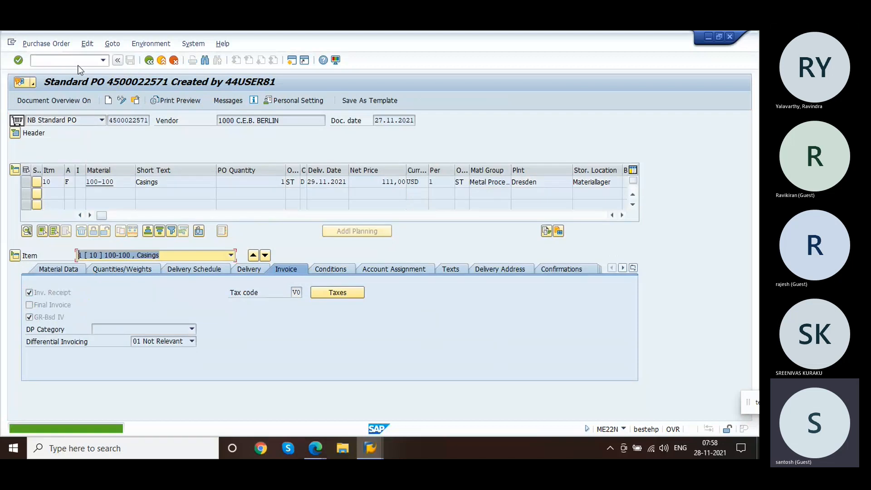
Step: Switch to transaction MIGO and set it to Goods Receipt with reference to a Purchase Order
left_click(74, 64)
type("/")
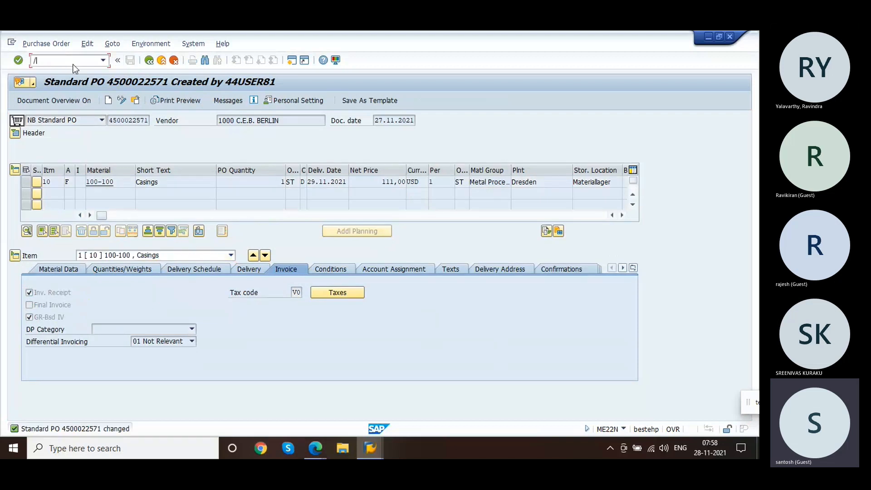
type("nmigo")
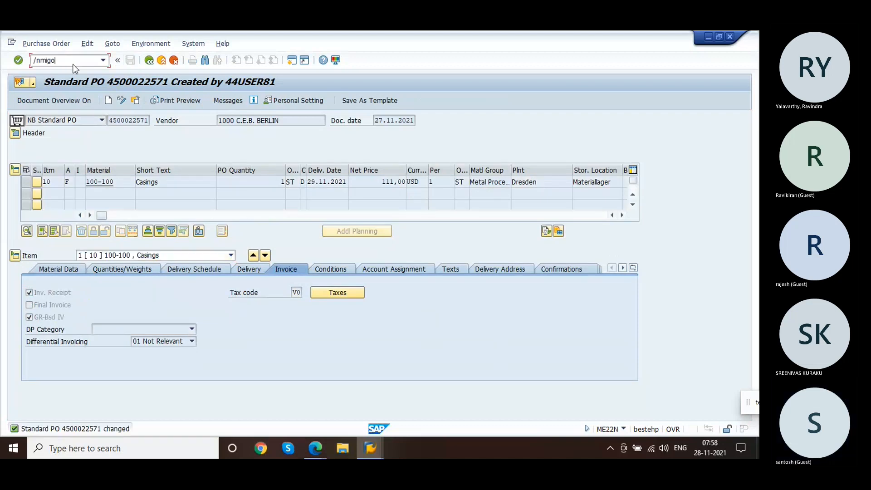
key("Return")
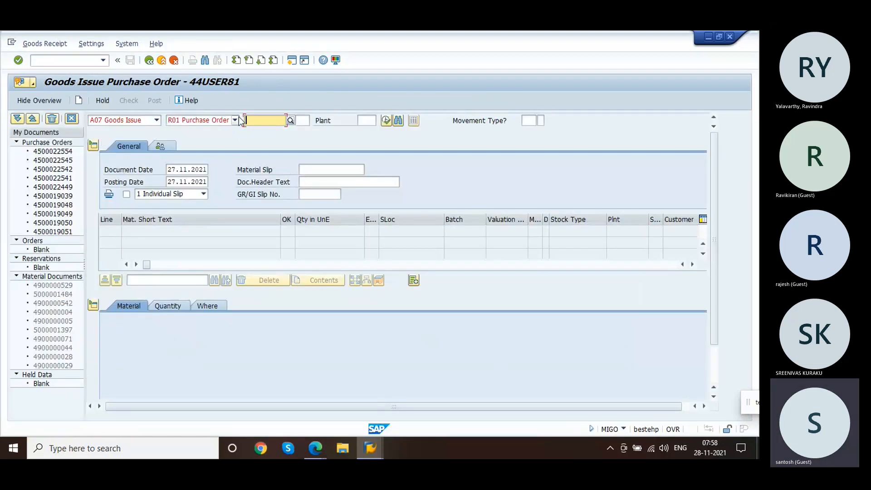
left_click(157, 121)
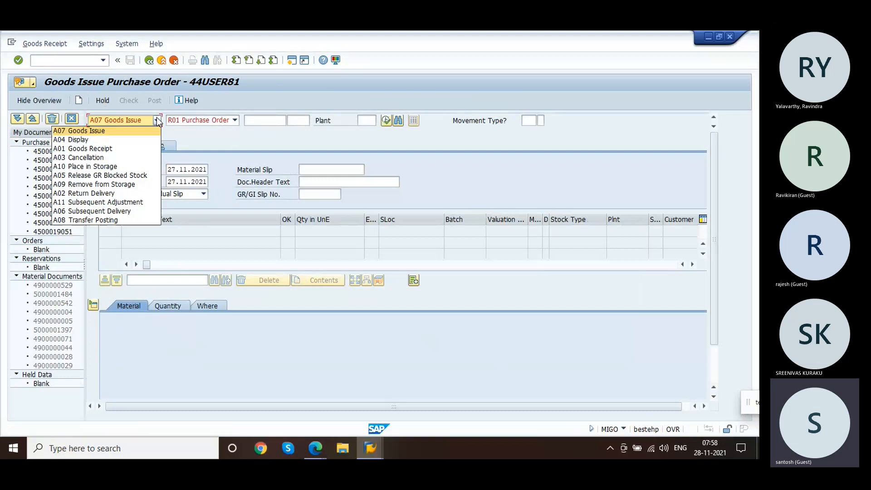
left_click(137, 147)
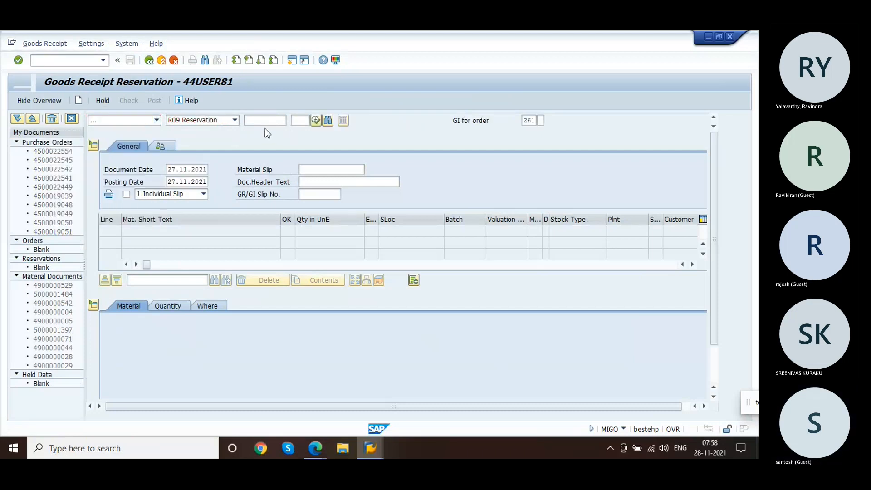
left_click(235, 121)
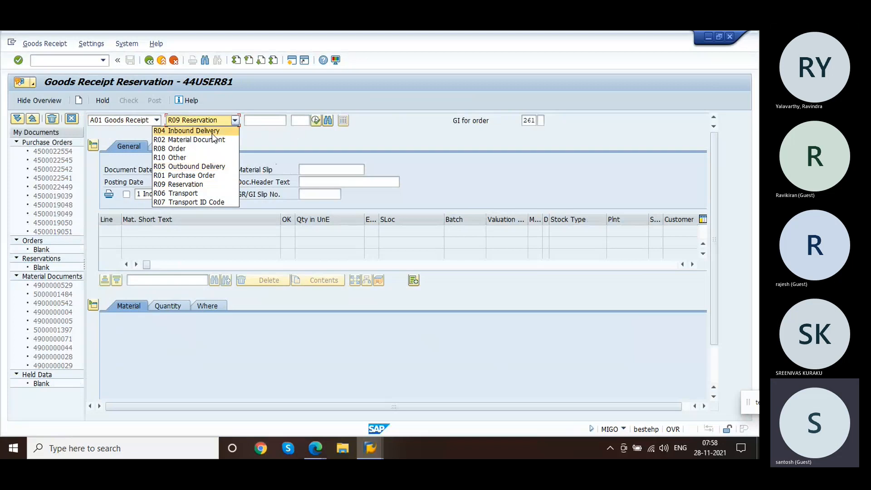
left_click(210, 178)
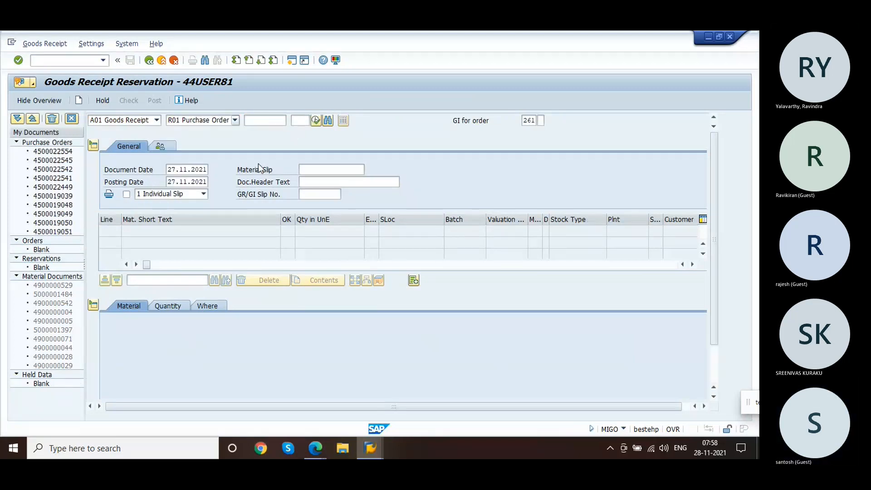
left_click(260, 121)
left_click(261, 132)
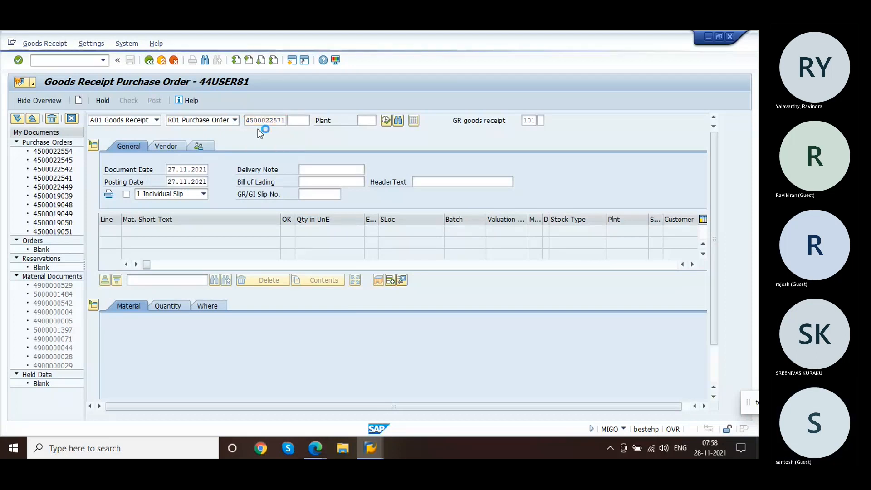
key("Return")
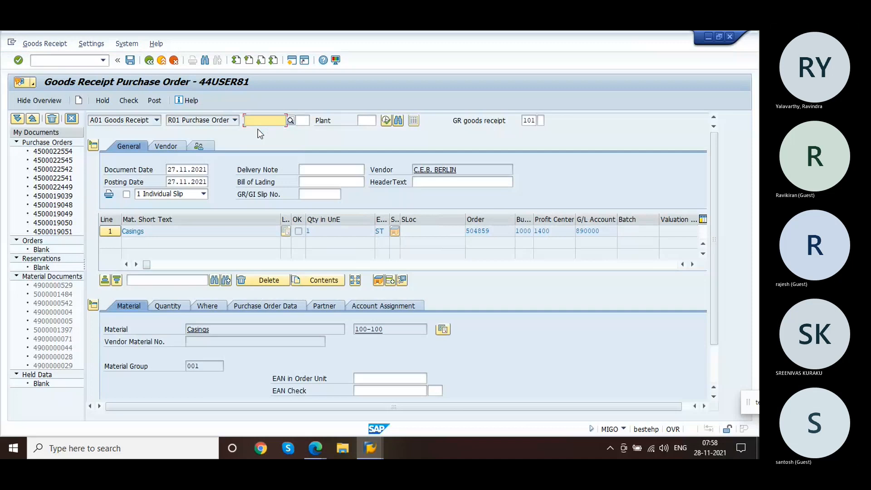
left_click(375, 307)
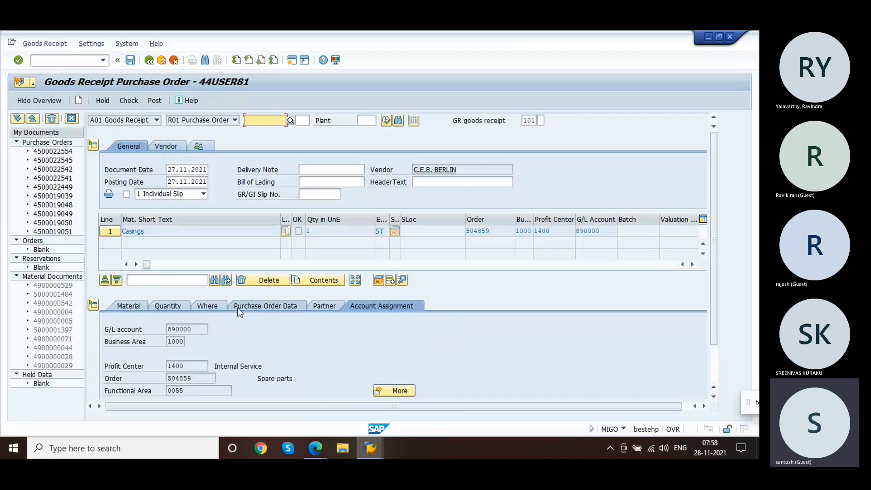
left_click(203, 379)
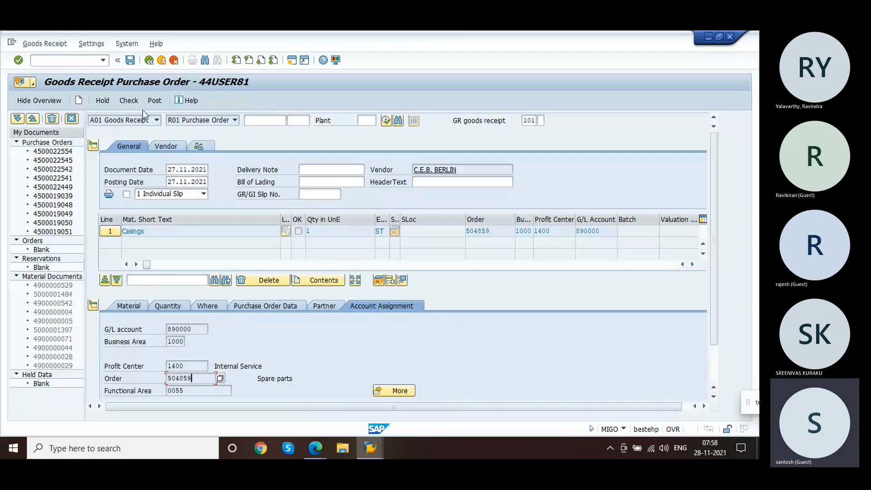
Step: Check the goods receipt, flag the item as OK and post it
left_click(134, 98)
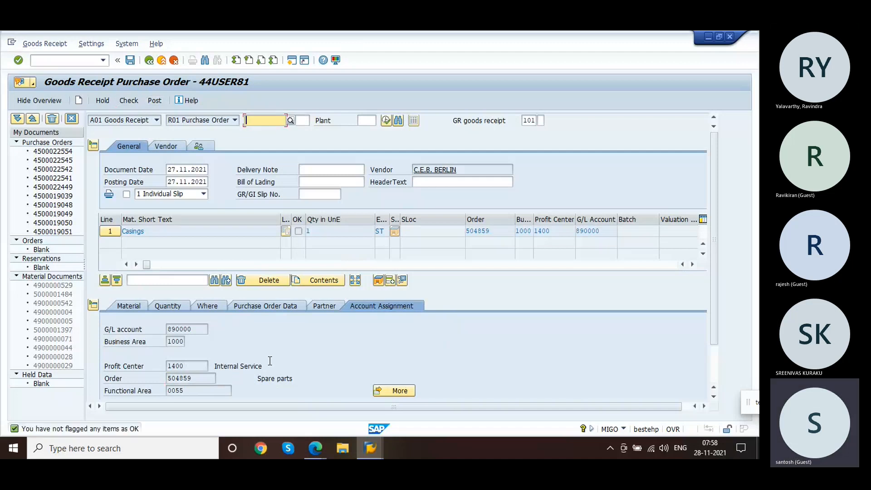
left_click(713, 371)
left_click(148, 393)
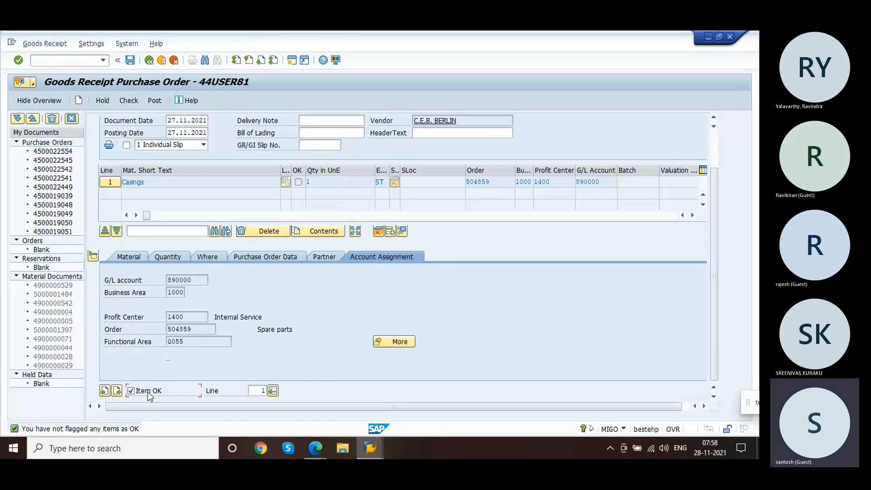
left_click(154, 100)
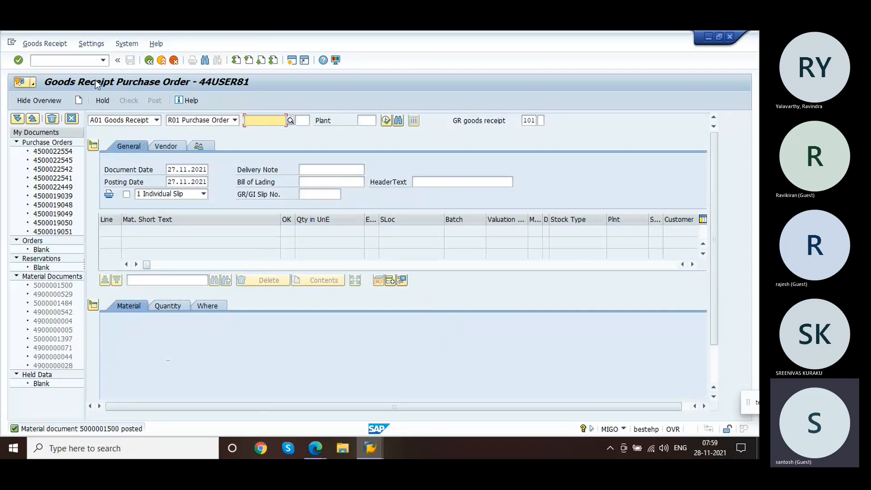
Step: Switch to transaction IW32, open service order 504859 and review its components and cost overview
left_click(65, 61)
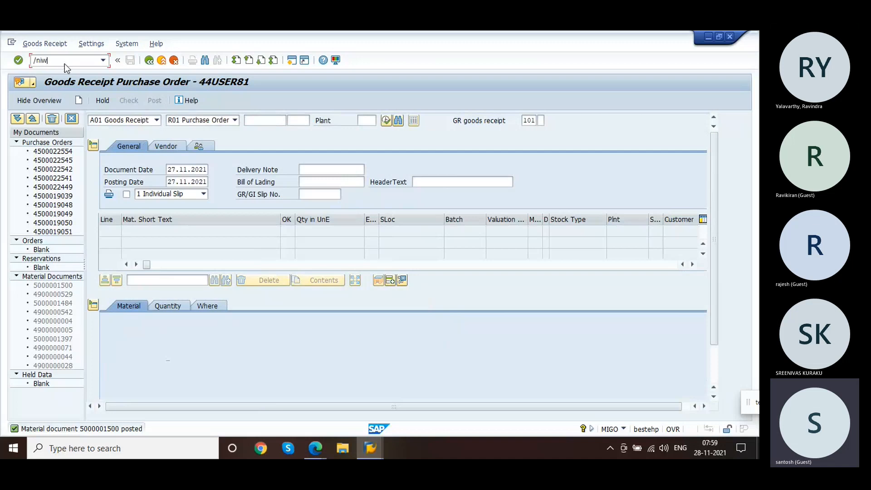
key("Return")
key("Return")
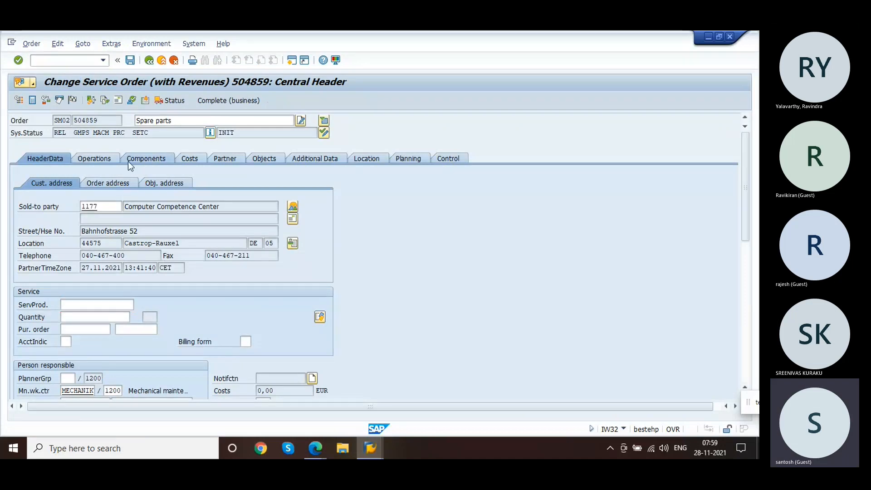
left_click(128, 161)
left_click(92, 160)
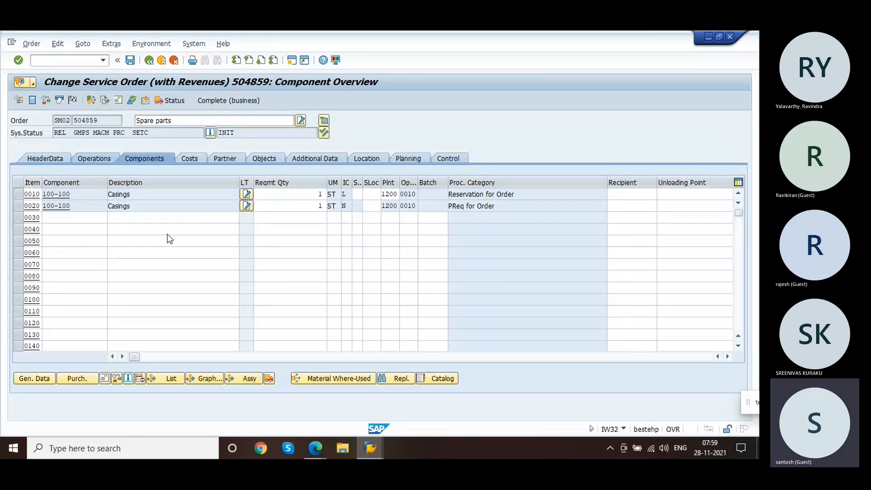
left_click(194, 162)
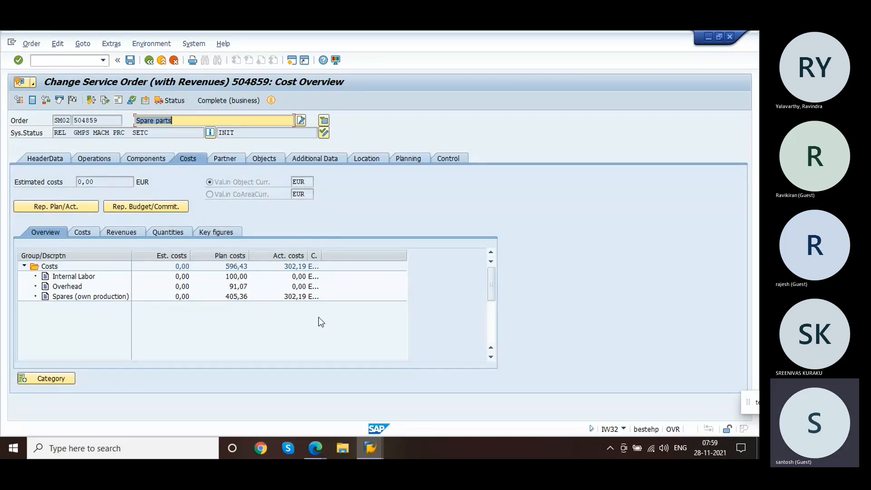
left_click(302, 296)
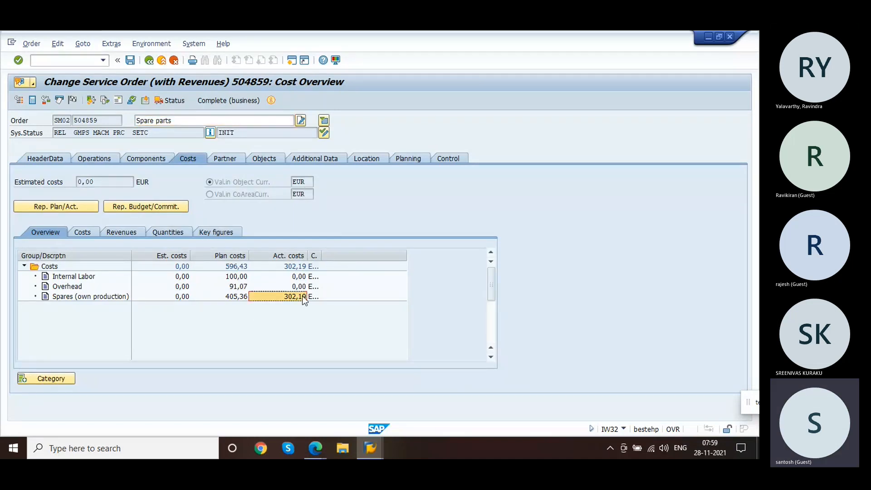
Step: Open the plan/actual cost report and drill down into the consumption of semifinished product line
left_click(77, 206)
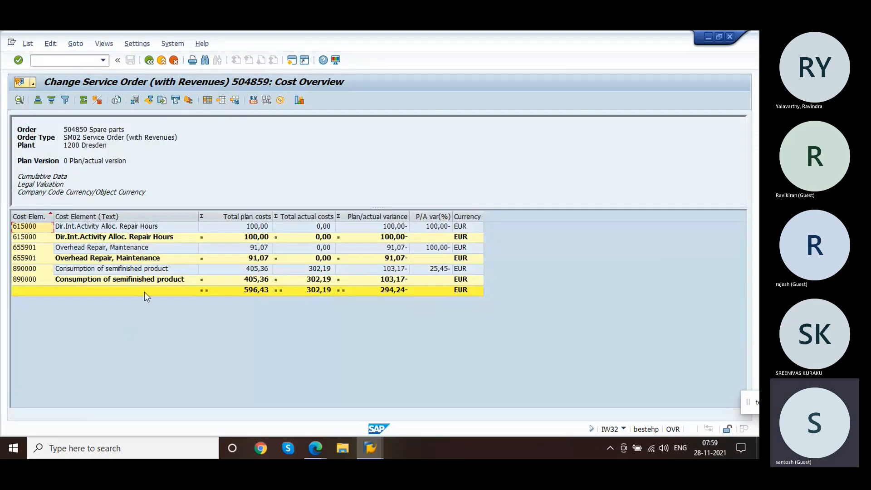
left_click(114, 251)
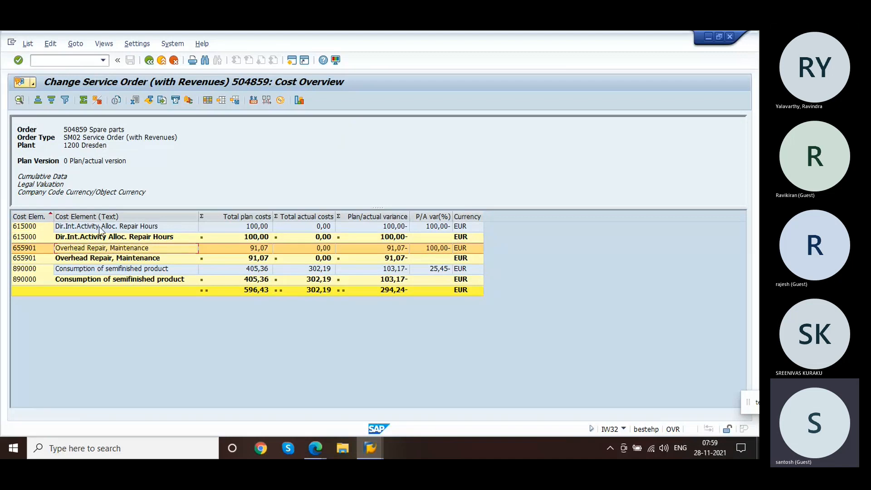
left_click(108, 273)
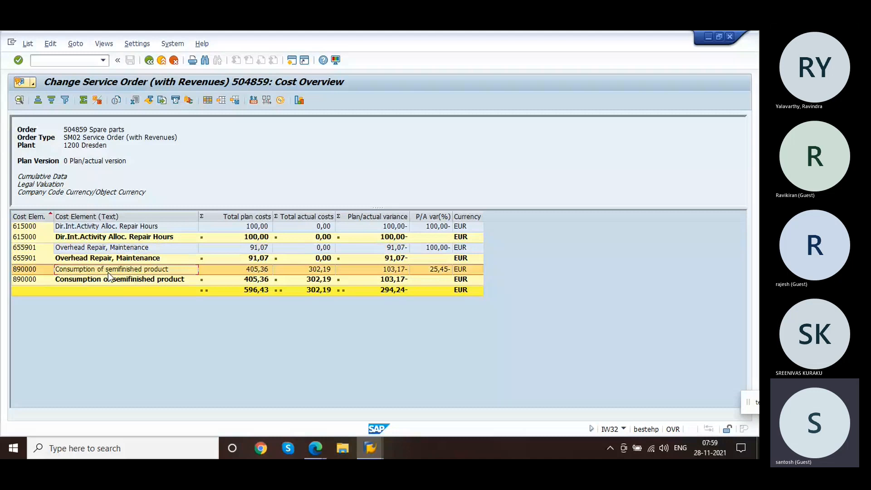
double_click(108, 272)
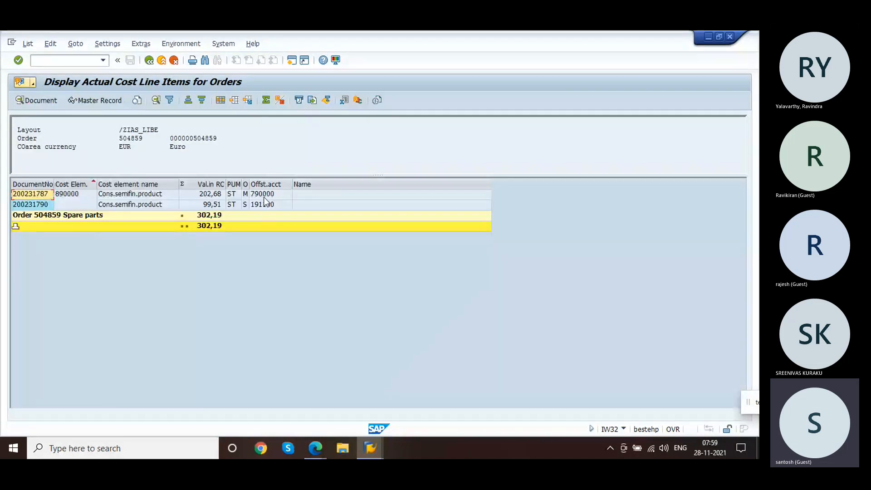
Step: Display the material document behind the goods-receipt cost line and review its quantity and purchase order data
left_click(264, 199)
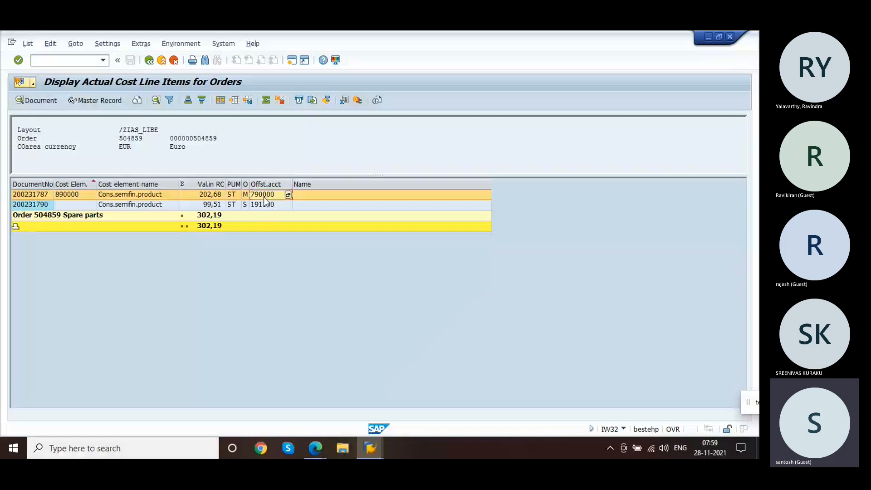
left_click(261, 208)
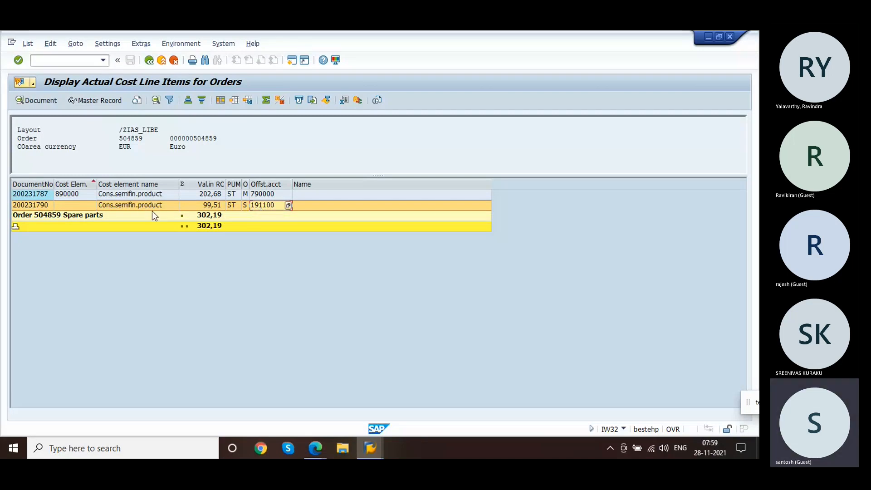
double_click(141, 207)
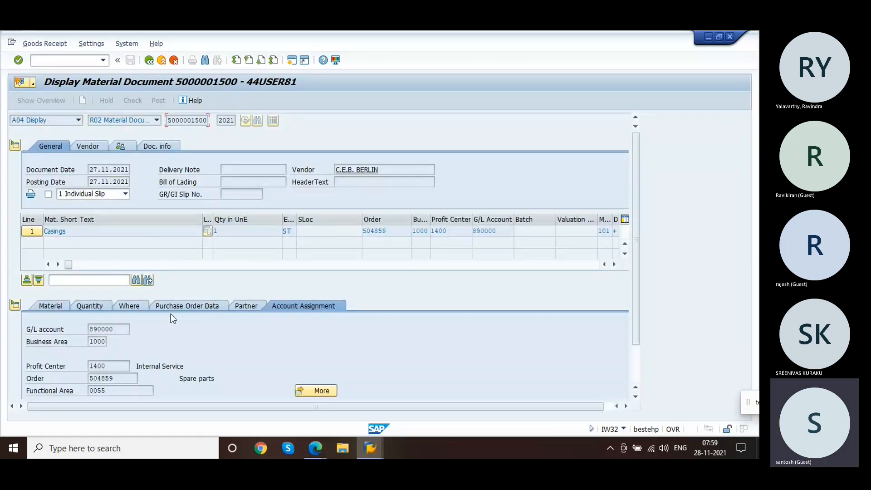
left_click(96, 307)
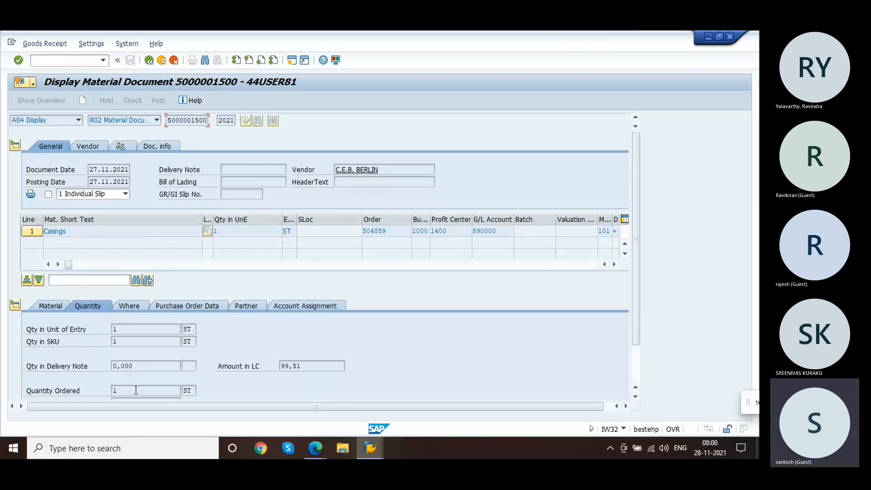
left_click(200, 306)
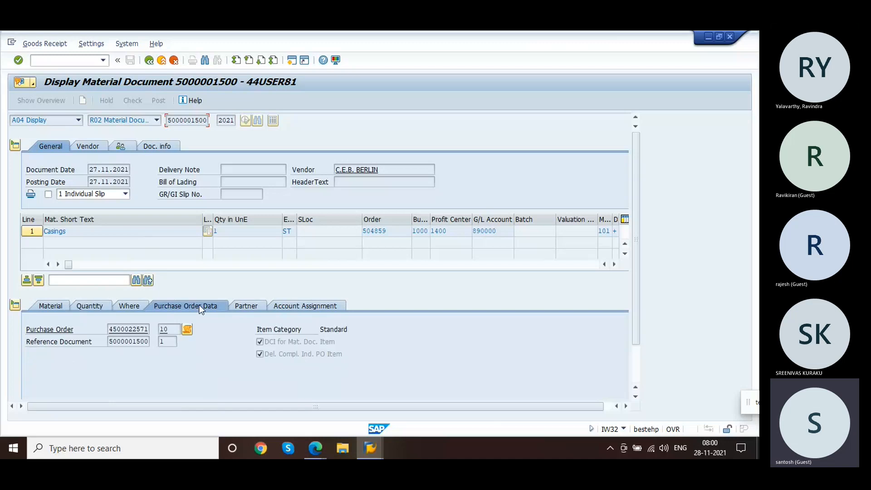
left_click(149, 61)
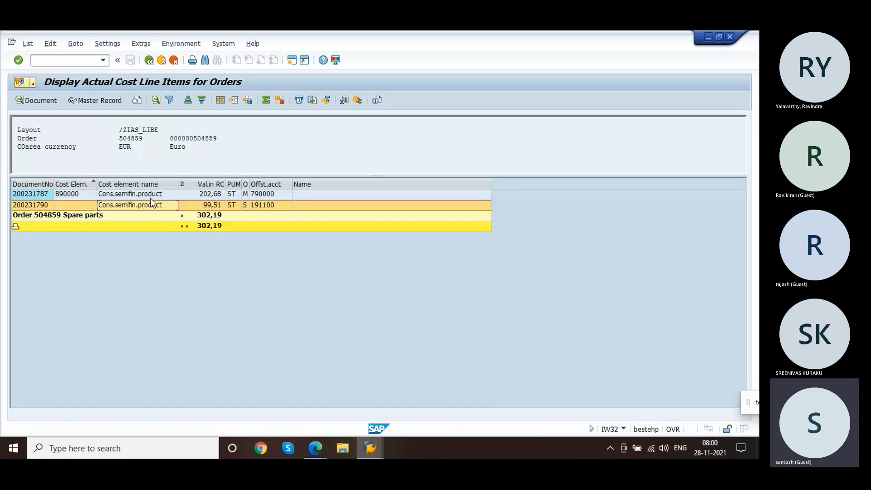
Step: Display the material document behind the stock-issue cost line and review its reservation data
left_click(152, 199)
double_click(151, 203)
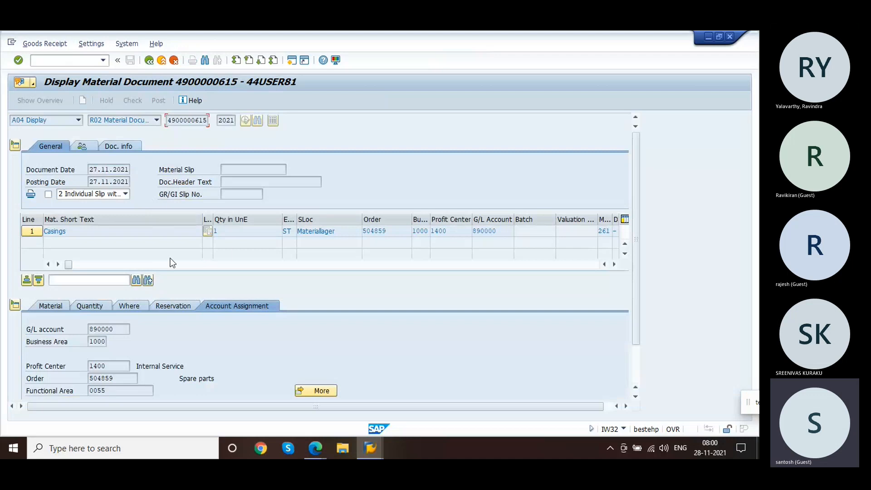
left_click(178, 305)
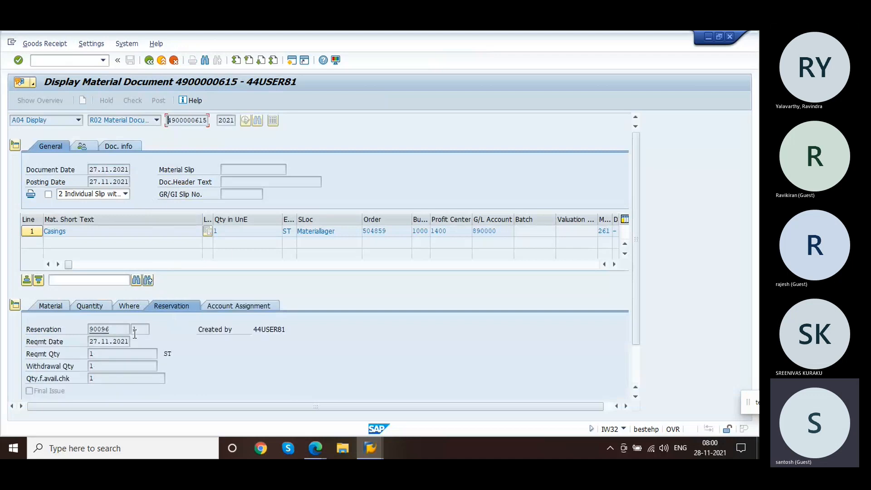
left_click(150, 62)
Step: Open the goods-receipt material document's accounting document and review its postings, then return to the cost line items
left_click(165, 204)
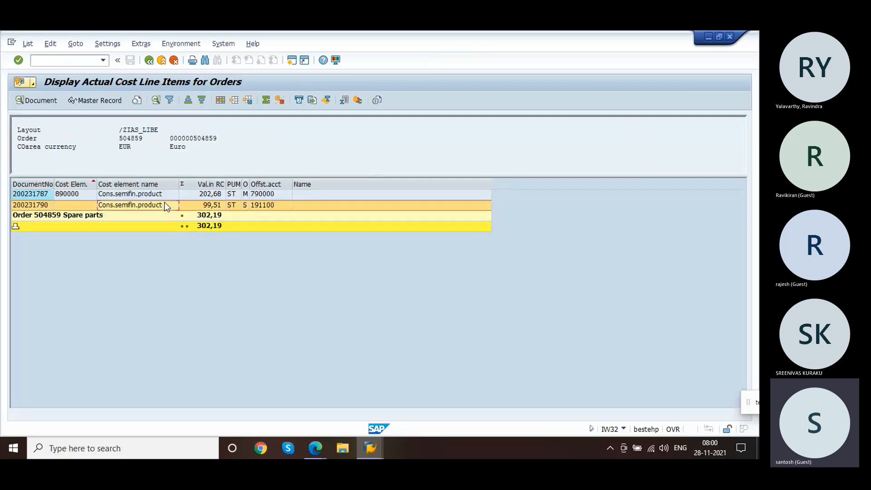
double_click(164, 205)
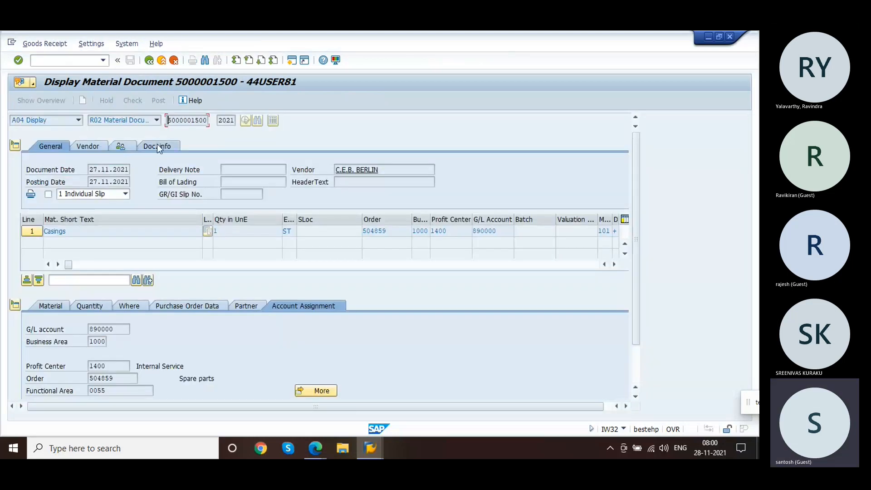
left_click(157, 145)
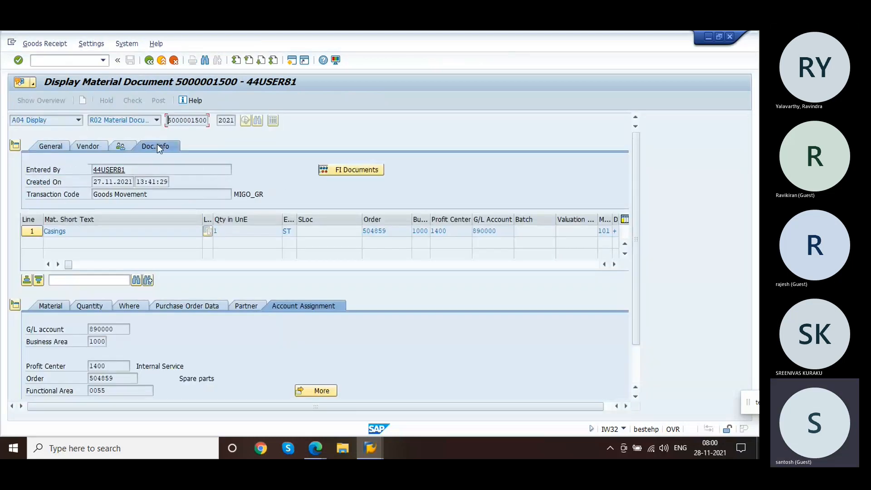
left_click(344, 172)
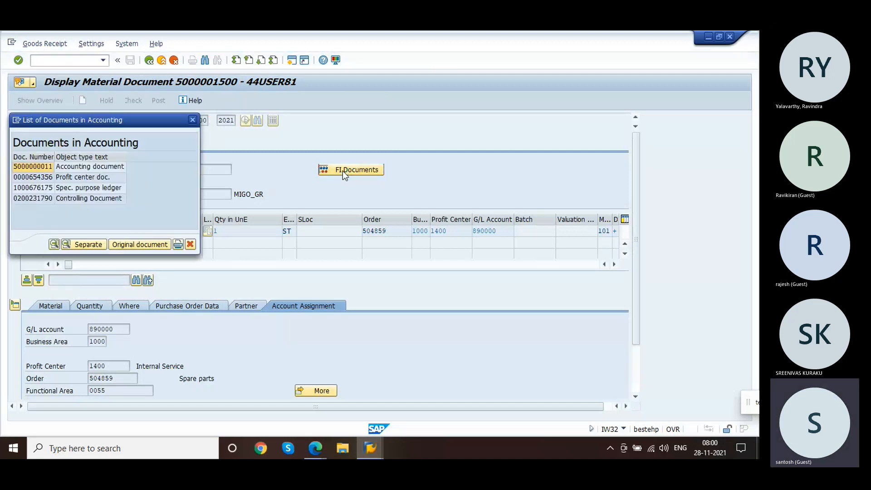
double_click(108, 168)
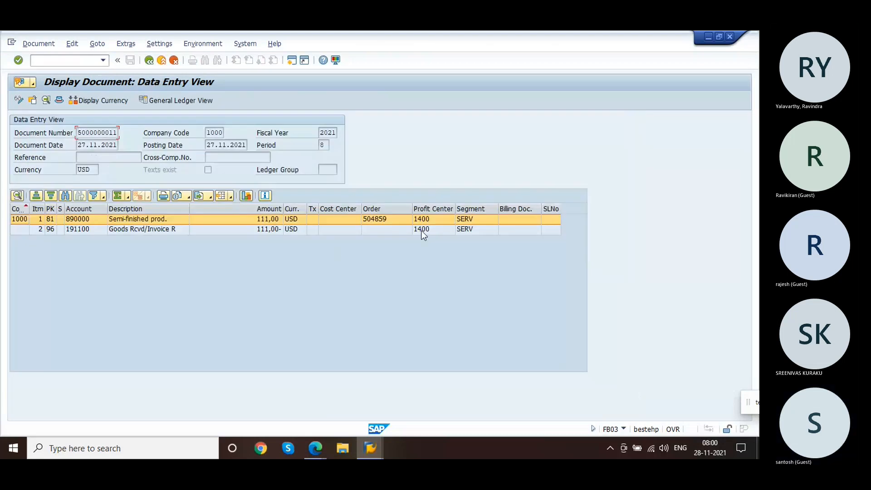
left_click(263, 220)
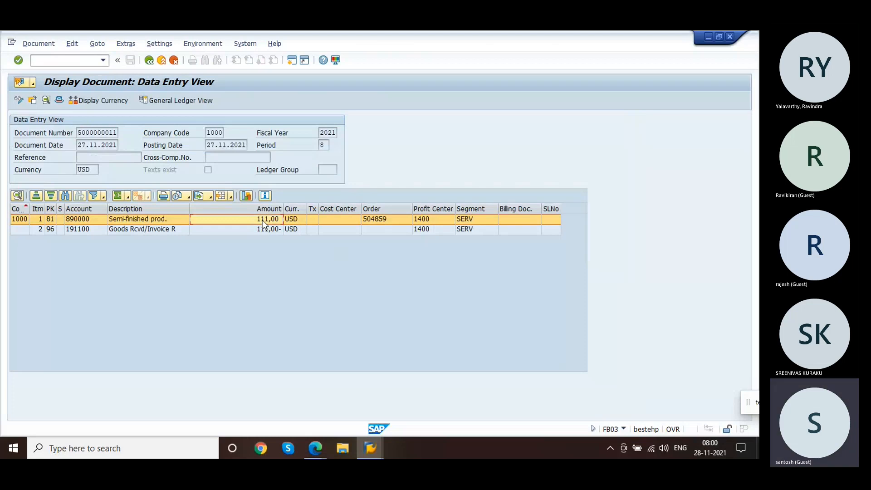
left_click(149, 60)
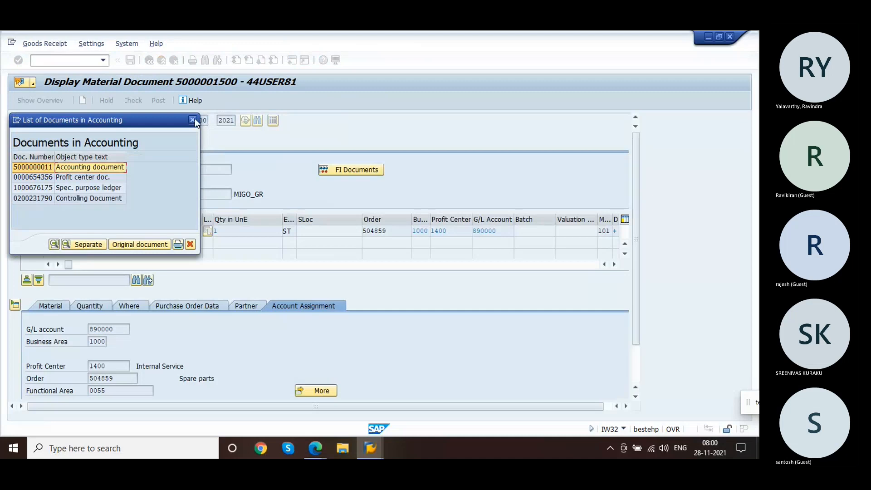
left_click(194, 119)
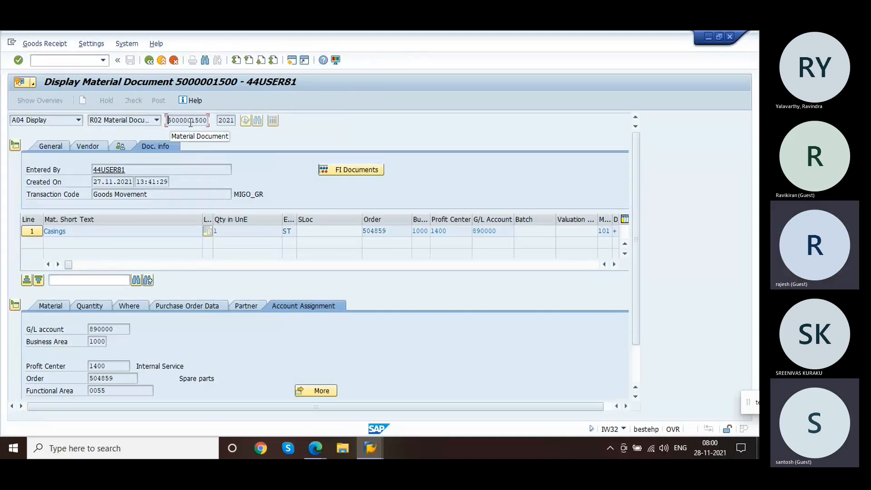
left_click(150, 60)
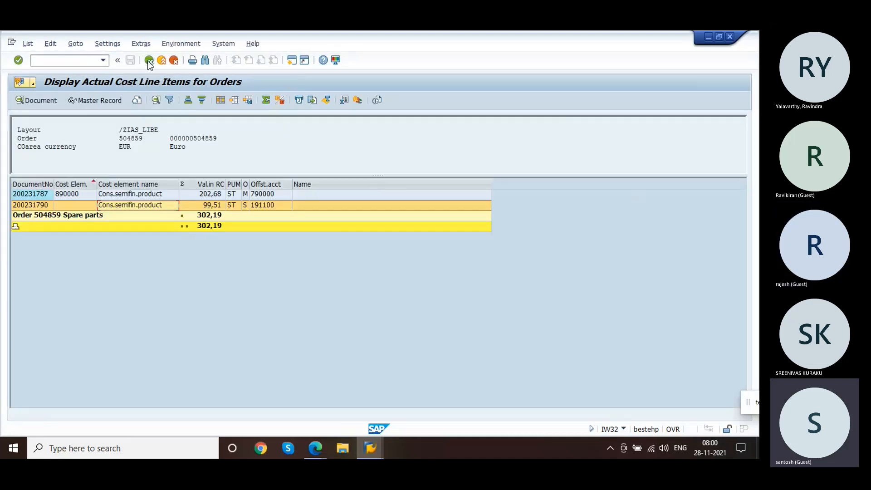
left_click(132, 195)
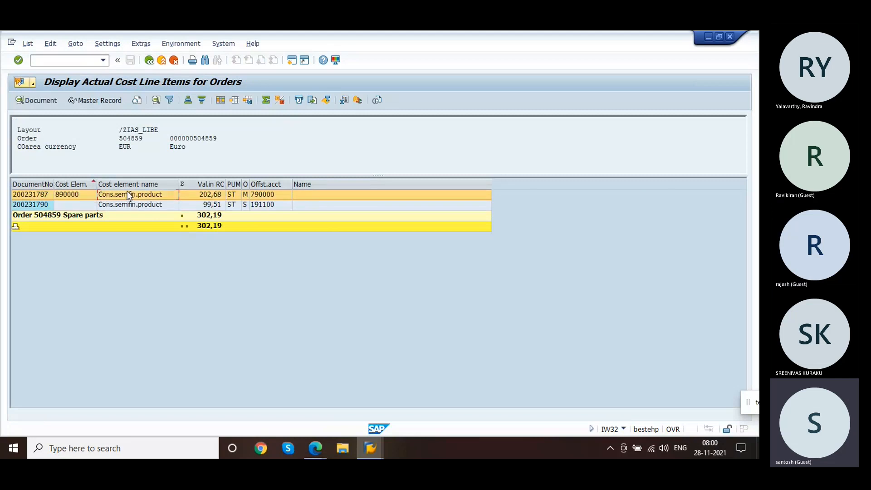
left_click(122, 204)
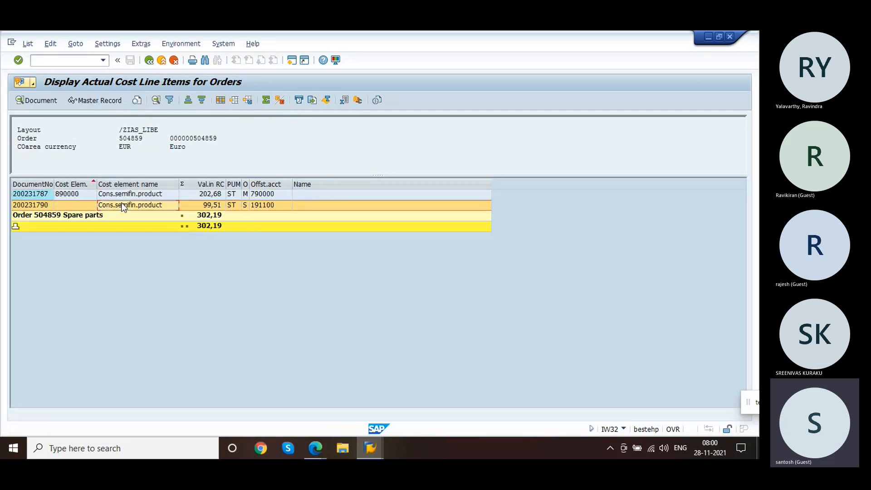
Step: Return to the service order's components and display the general data of non-stock component item 0020
left_click(149, 62)
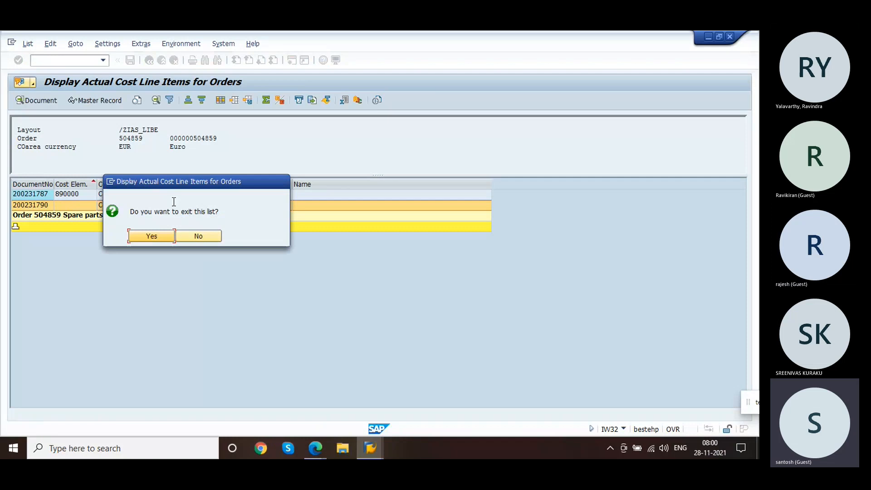
left_click(161, 236)
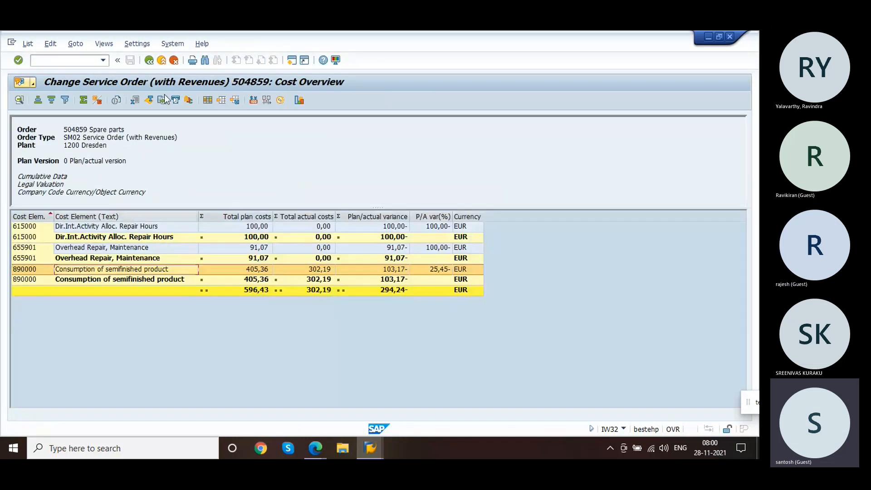
left_click(150, 60)
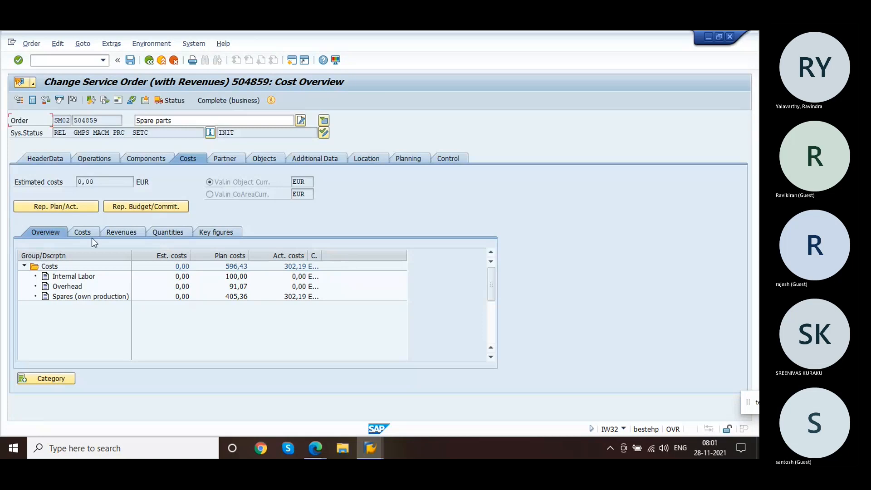
left_click(135, 154)
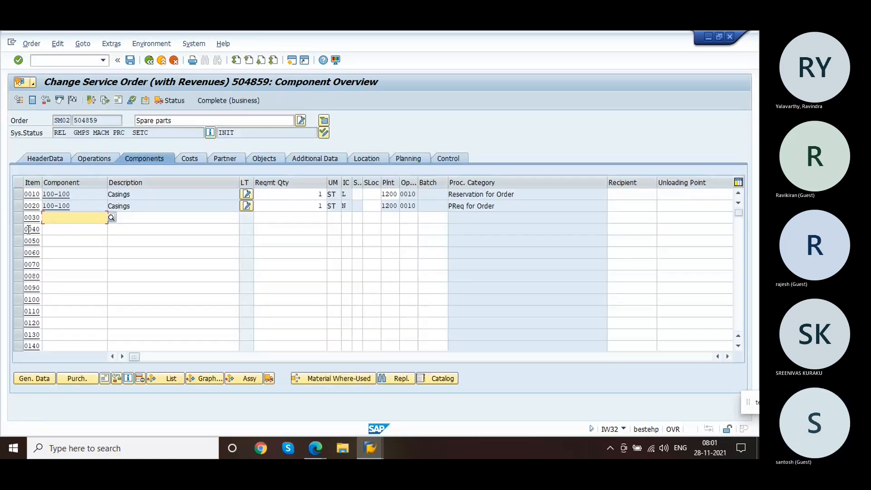
left_click(15, 205)
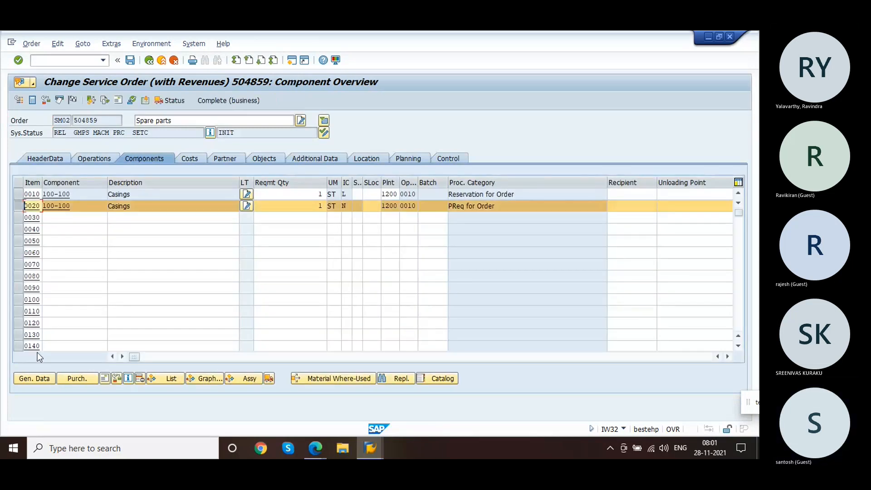
left_click(38, 380)
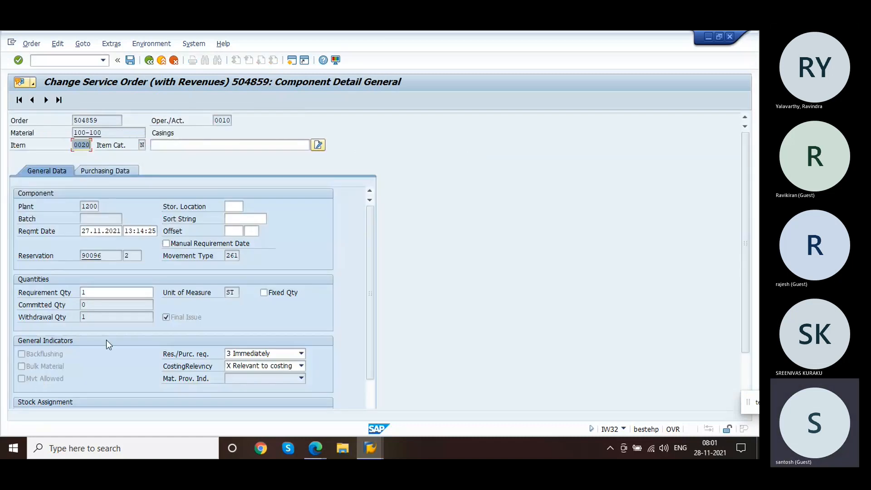
left_click(49, 380)
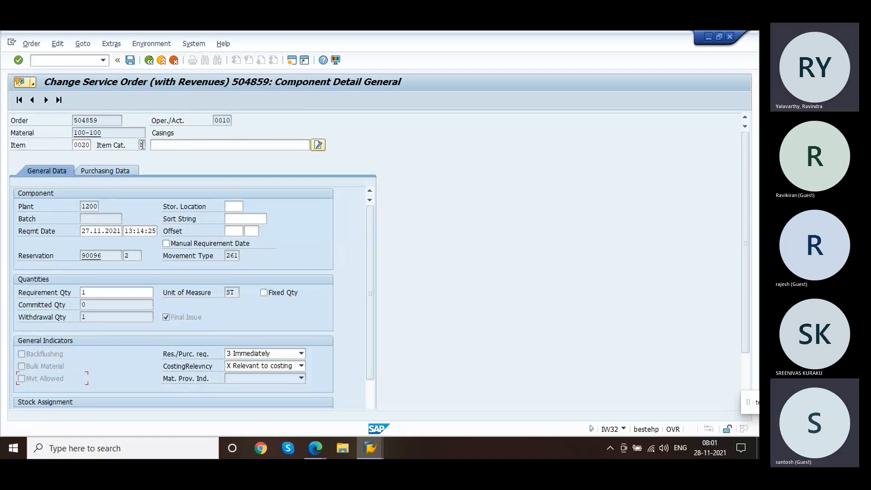
left_click(86, 144)
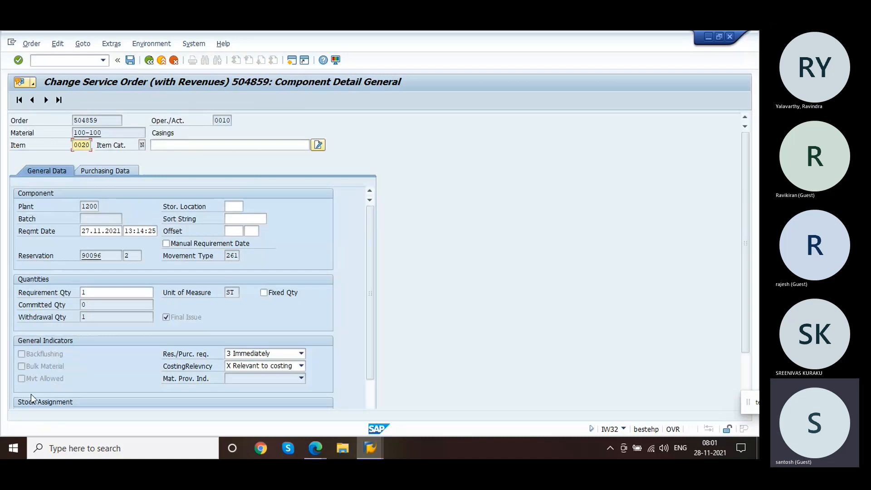
left_click(148, 64)
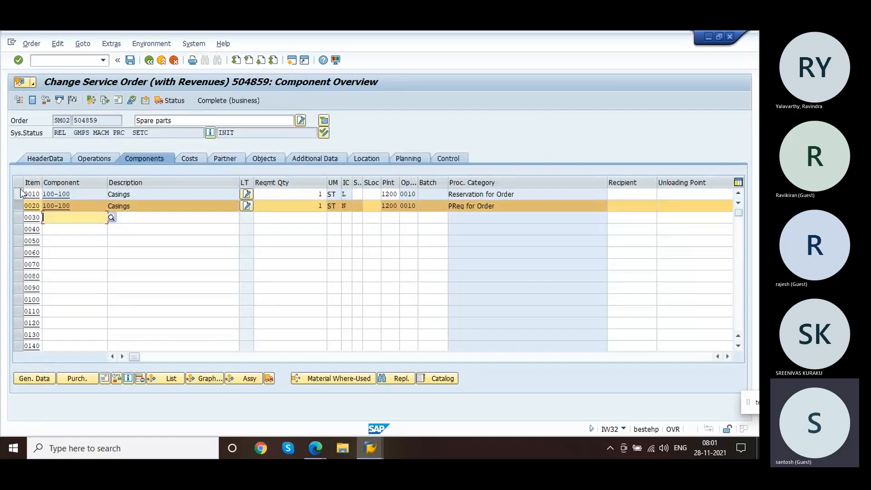
Step: Display the general data of stock component item 0010 and return to the component overview
left_click(18, 207)
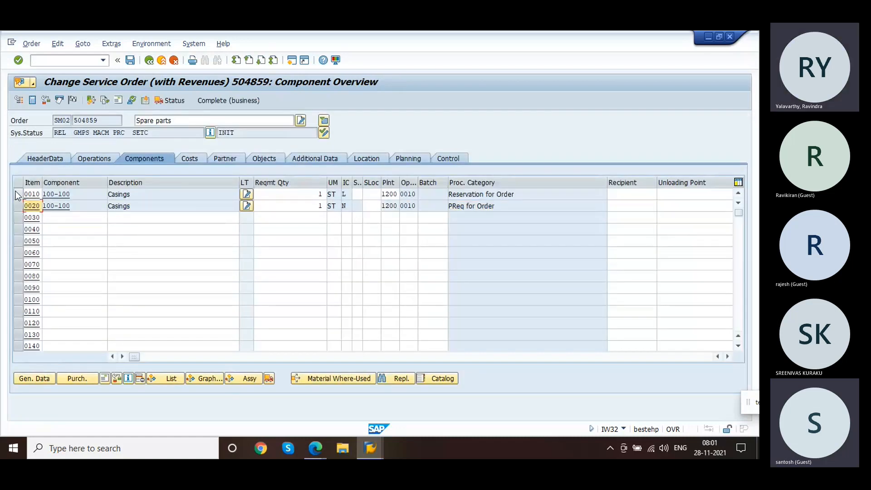
left_click(16, 194)
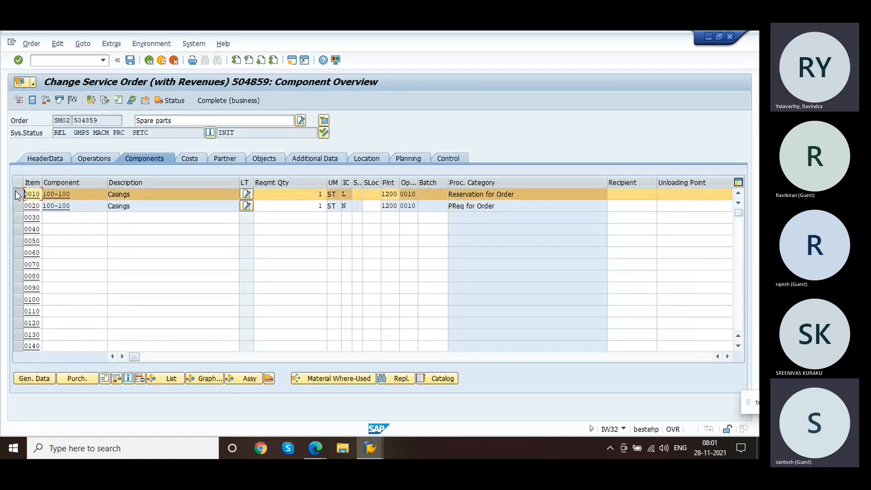
left_click(44, 380)
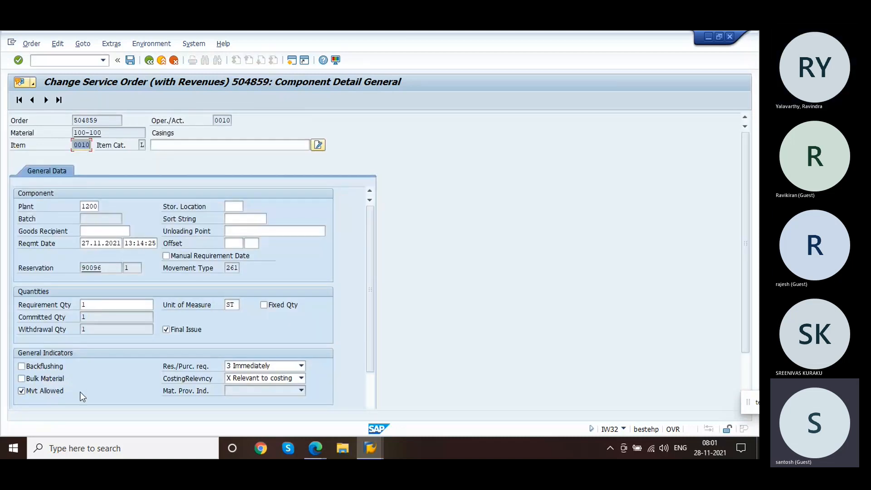
left_click(148, 61)
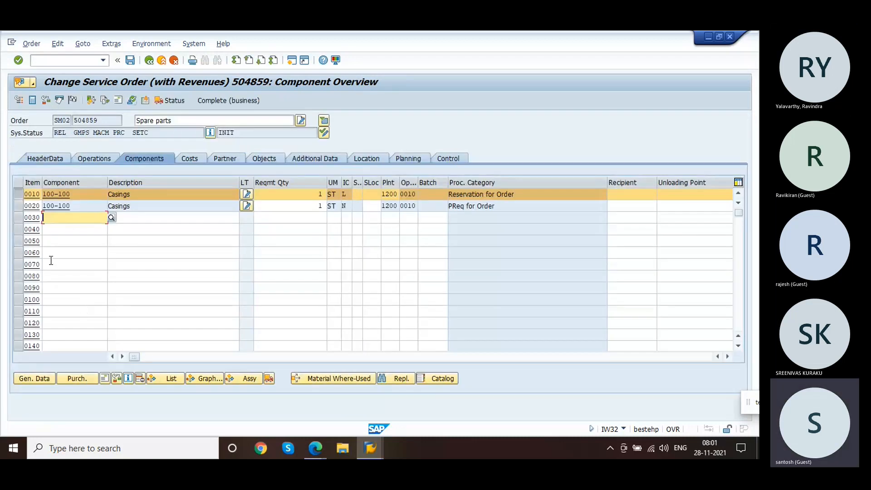
Step: Add component 100-100 as item 0030 with quantity 2 and item category N, accepting the delivery date notice
left_click(18, 195)
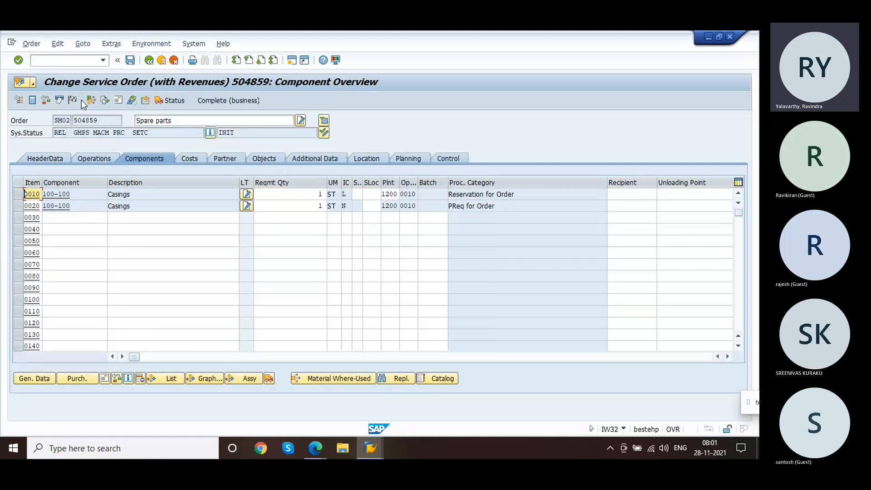
left_click(79, 220)
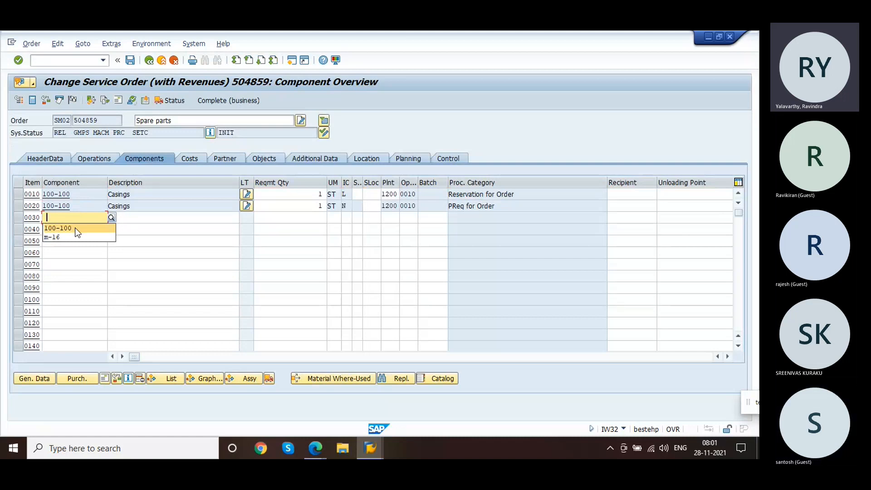
left_click(75, 228)
key("Tab")
key("Tab")
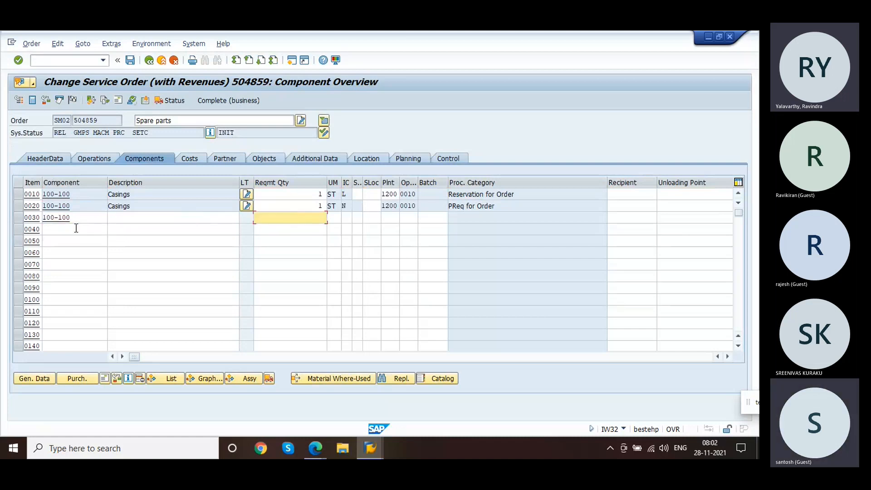
type("2")
key("Tab")
key("Tab")
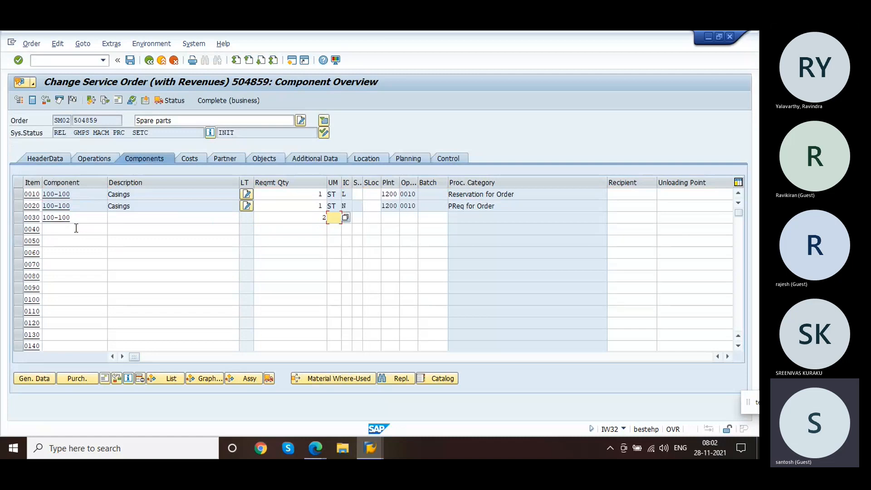
type("N")
key("Tab")
key("Tab")
key("Return")
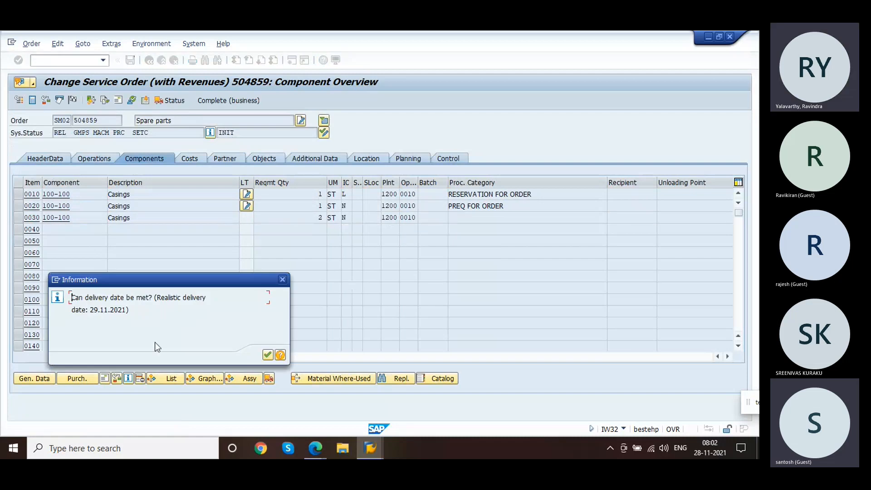
key("Return")
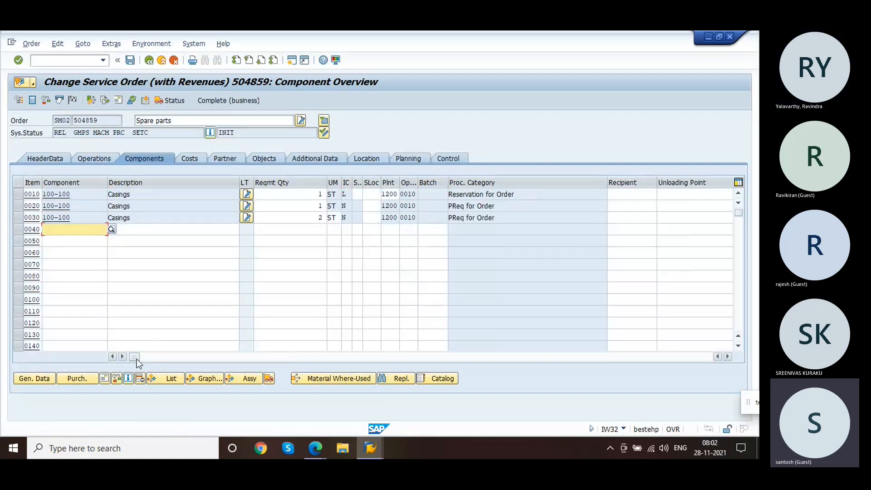
Step: Try to open the purchase requisition of item 0030, then save the service order
left_click_drag(137, 359, 518, 322)
left_click(519, 323)
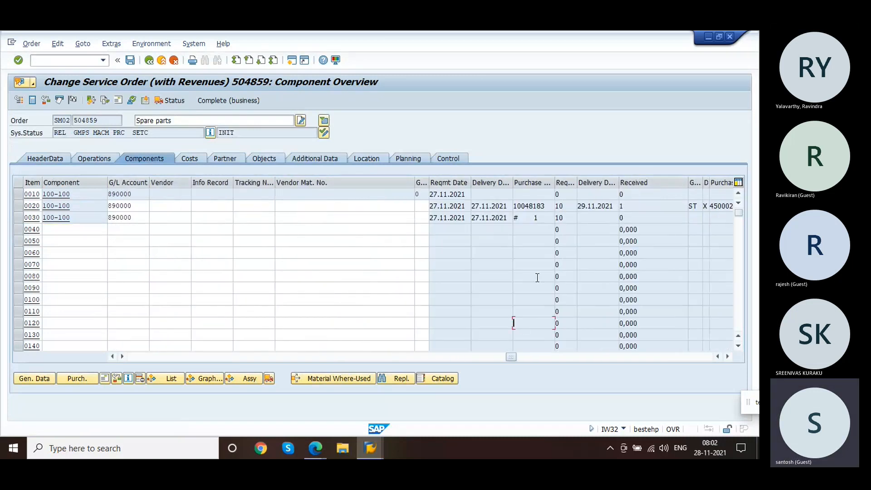
double_click(537, 222)
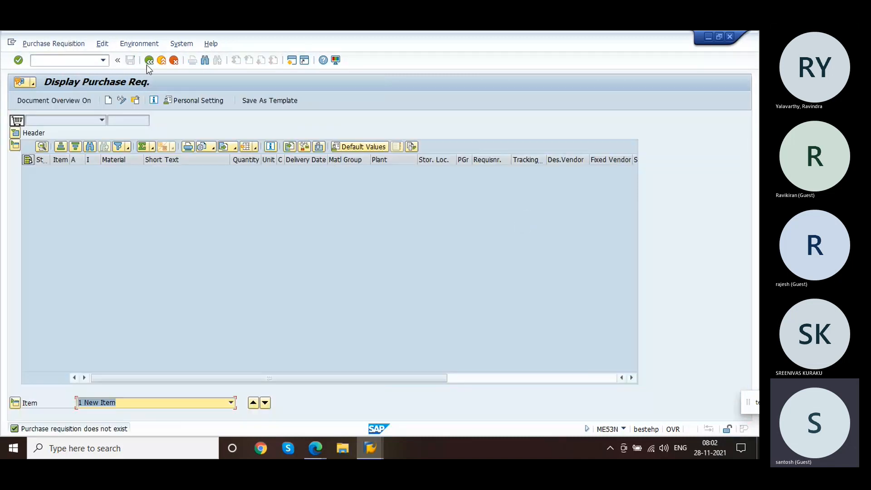
left_click(147, 62)
left_click(135, 60)
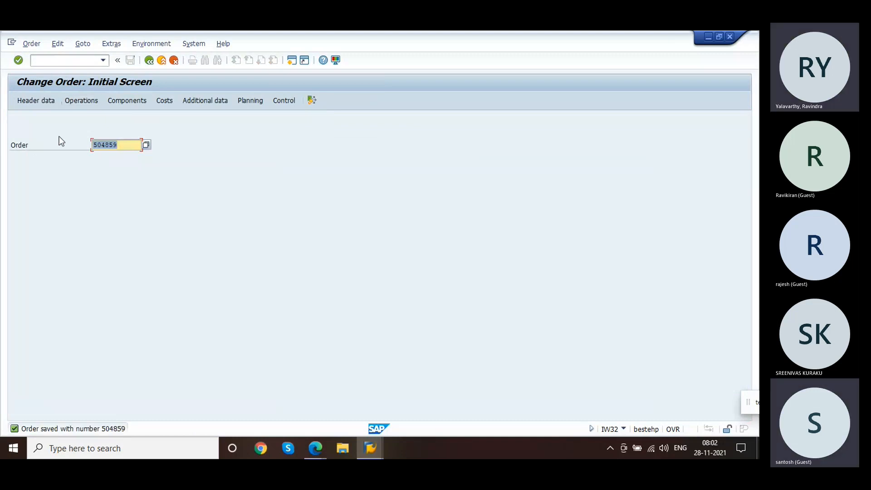
Step: Reopen order 504859 and check the purchase requisition numbers of the non-stock components
key("Return")
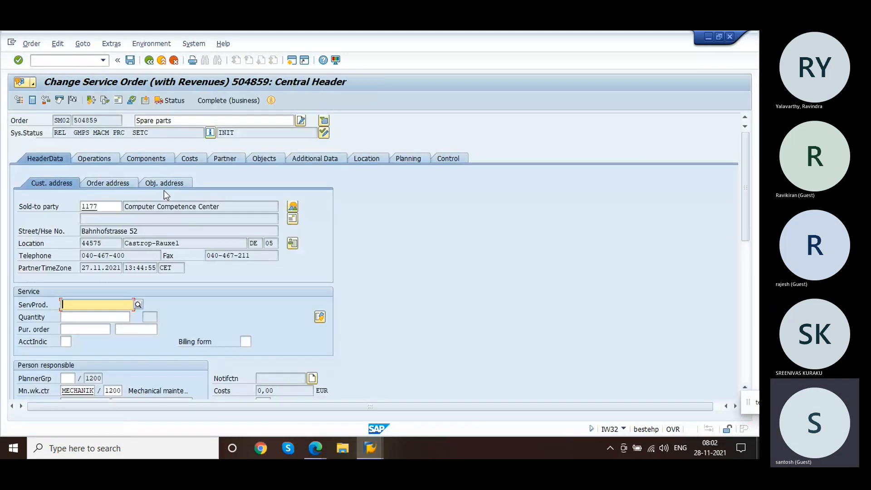
left_click(145, 158)
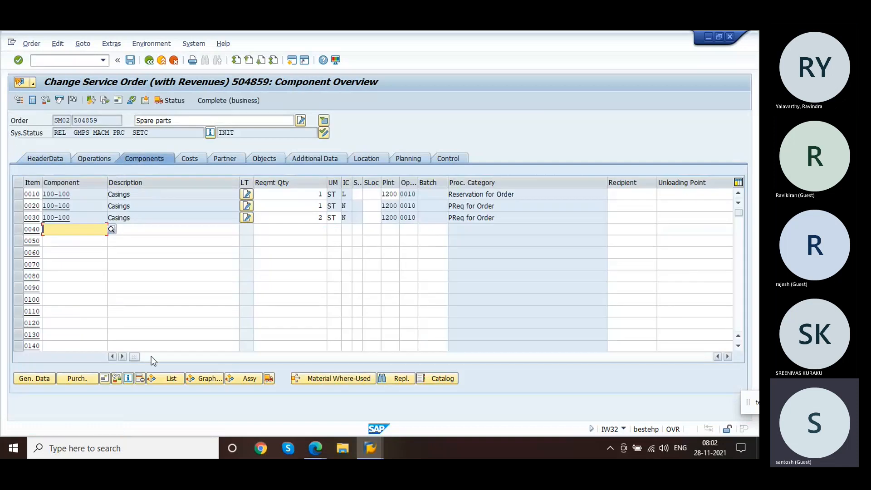
left_click_drag(137, 355, 456, 355)
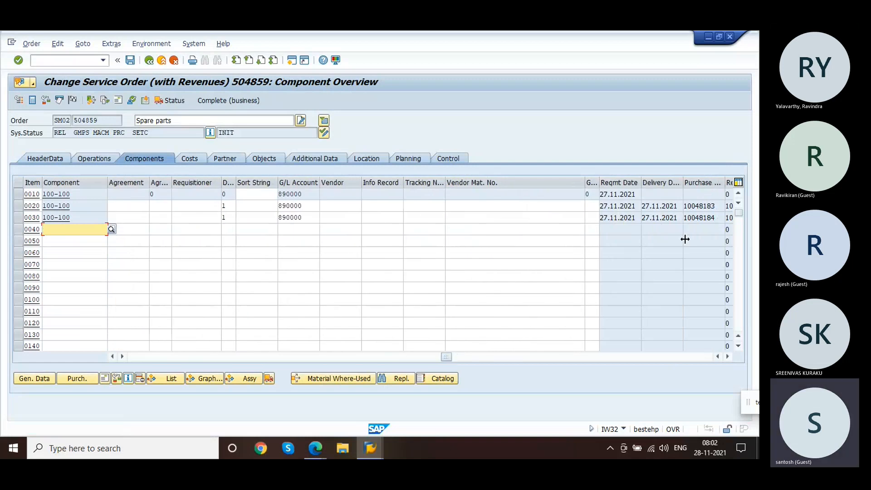
left_click(685, 218)
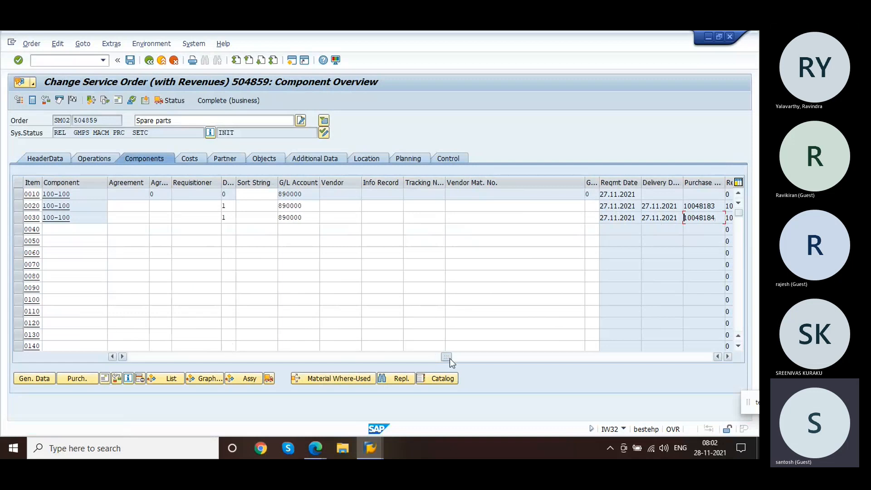
left_click_drag(450, 359, 66, 366)
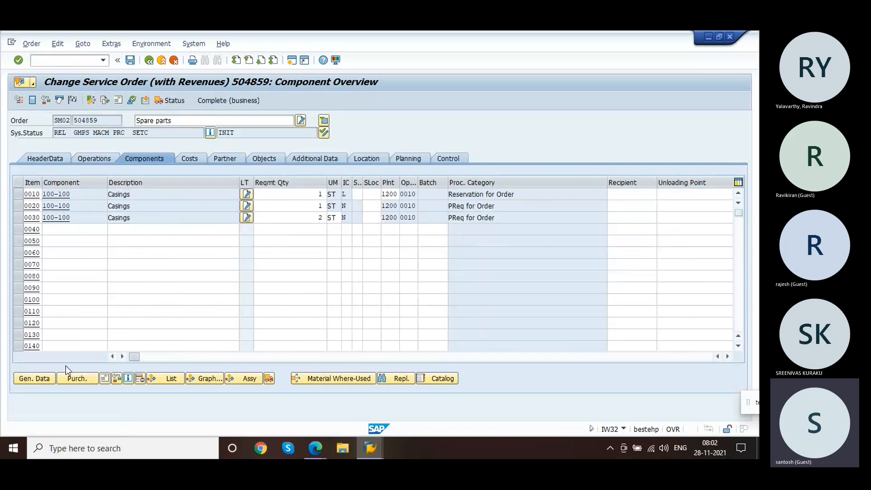
Step: Add component 100-100 as item 0040 with quantity 1 as a non-stock item
left_click(77, 235)
left_click(75, 240)
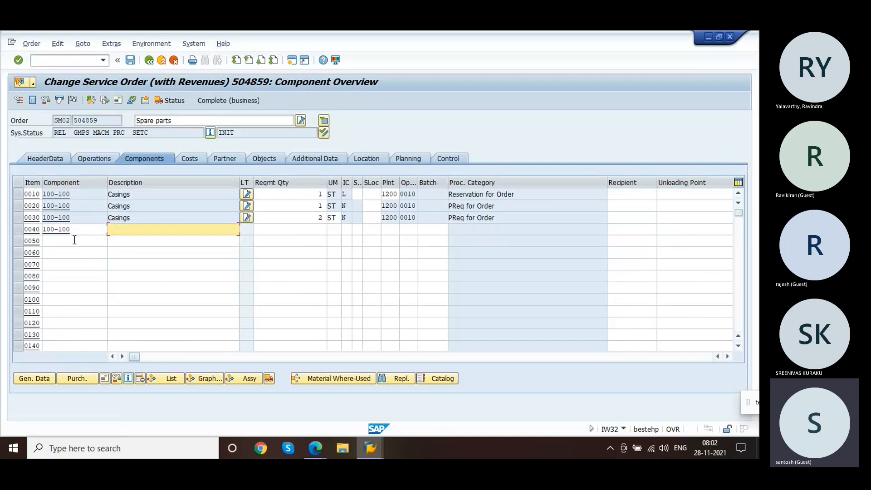
key("Tab")
type("1")
key("Tab")
key("Return")
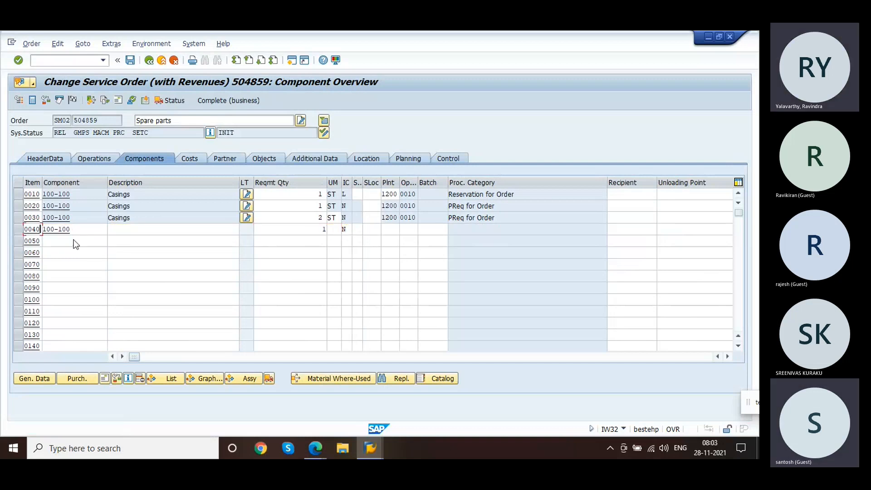
key("Return")
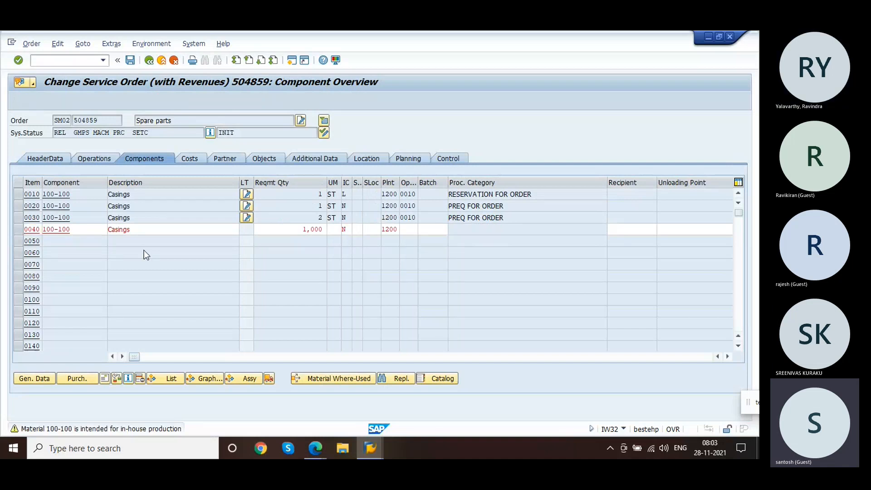
key("Return")
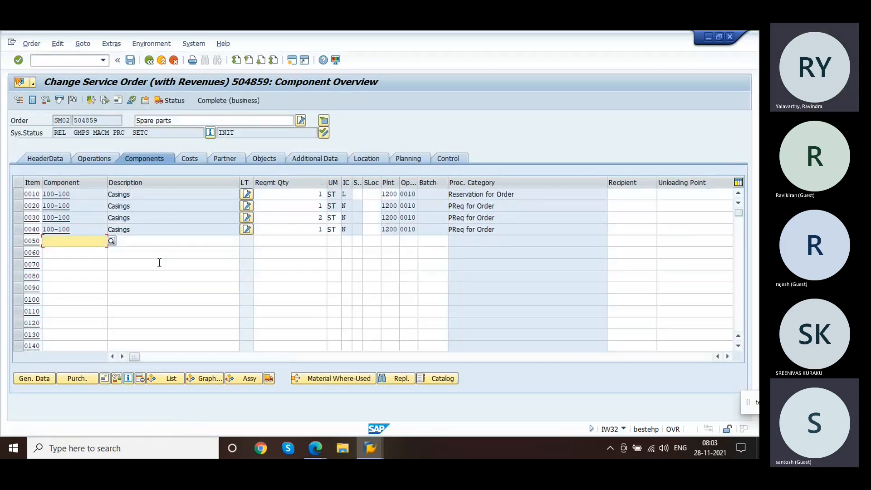
Step: Review the components' purchasing data and save the service order, declining the log display
left_click_drag(137, 356, 605, 317)
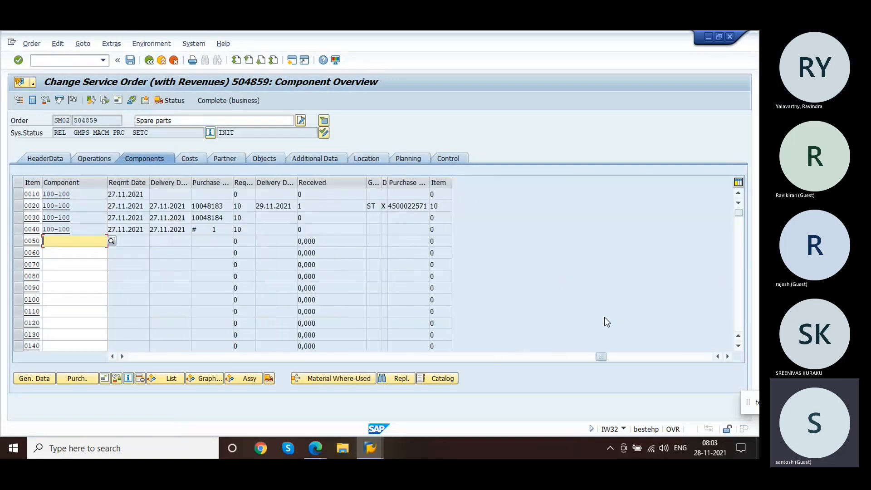
left_click(130, 60)
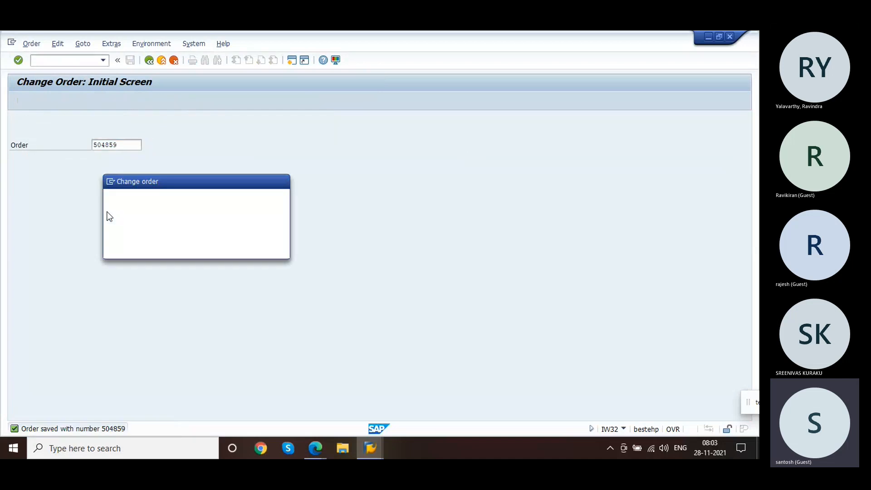
left_click(195, 250)
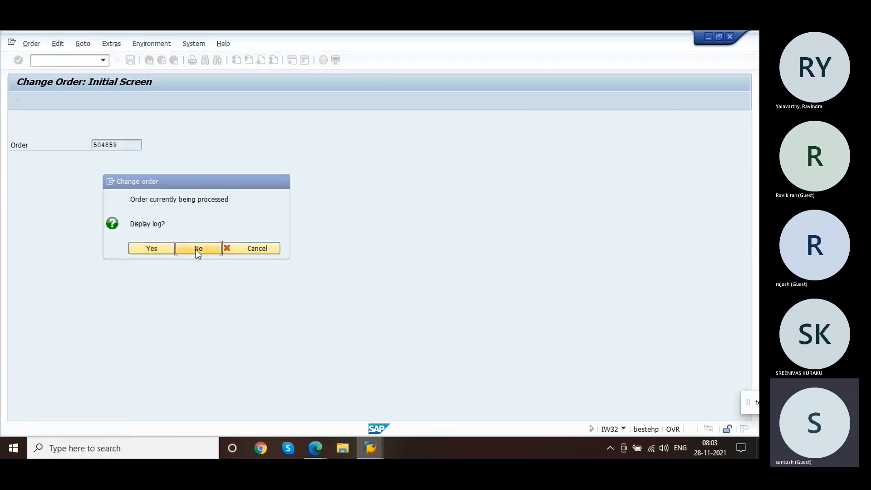
key("Return")
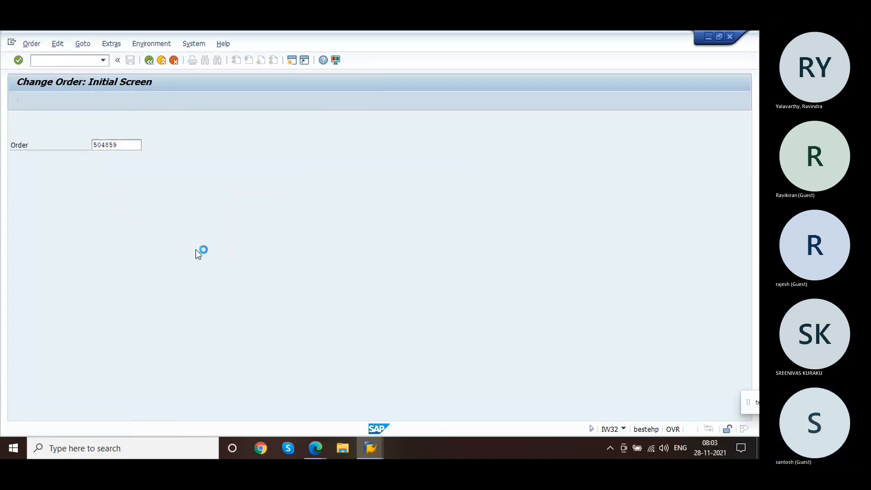
Step: Open order 504859's component overview, review the purchasing columns, and copy item 0030's purchase requisition number
left_click(137, 161)
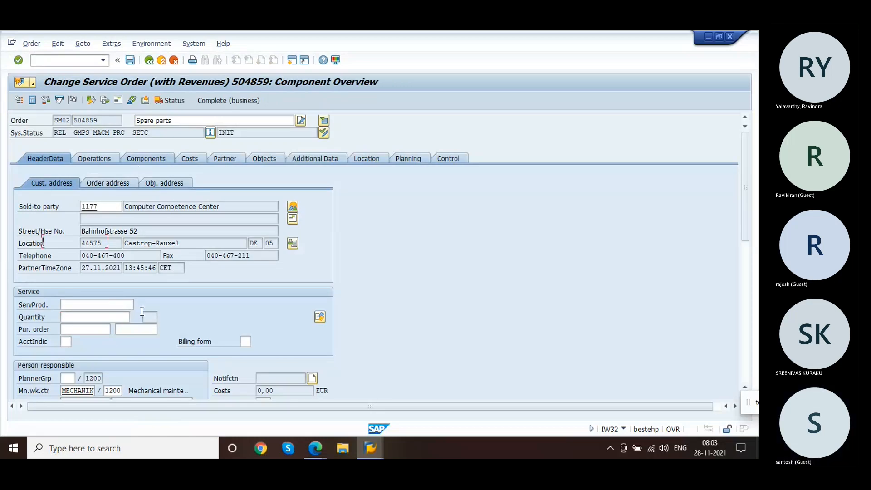
left_click_drag(135, 357, 498, 356)
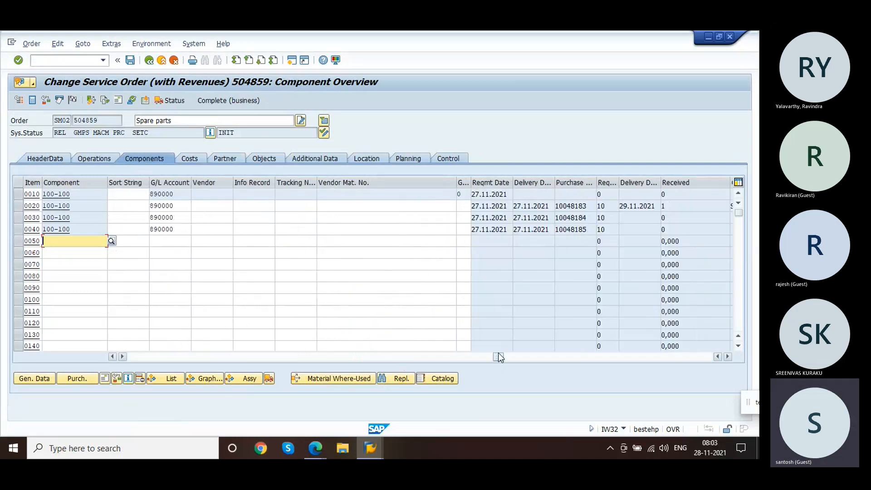
left_click(573, 229)
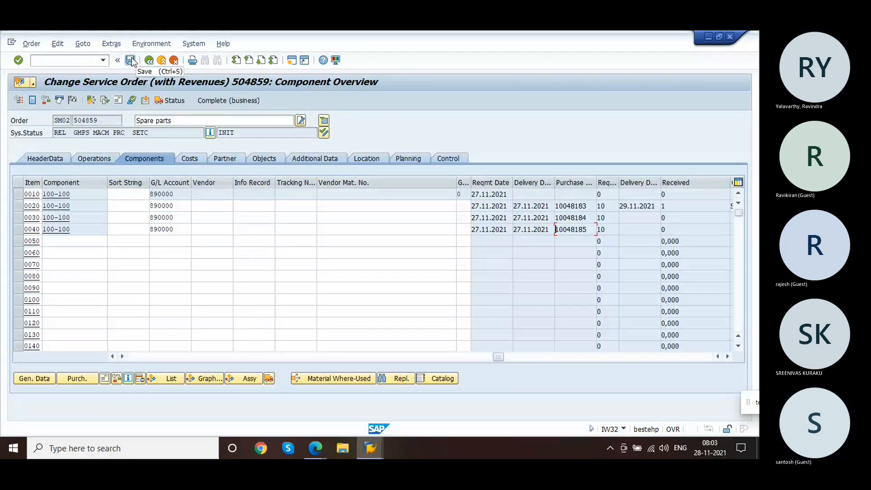
left_click_drag(588, 218, 567, 218)
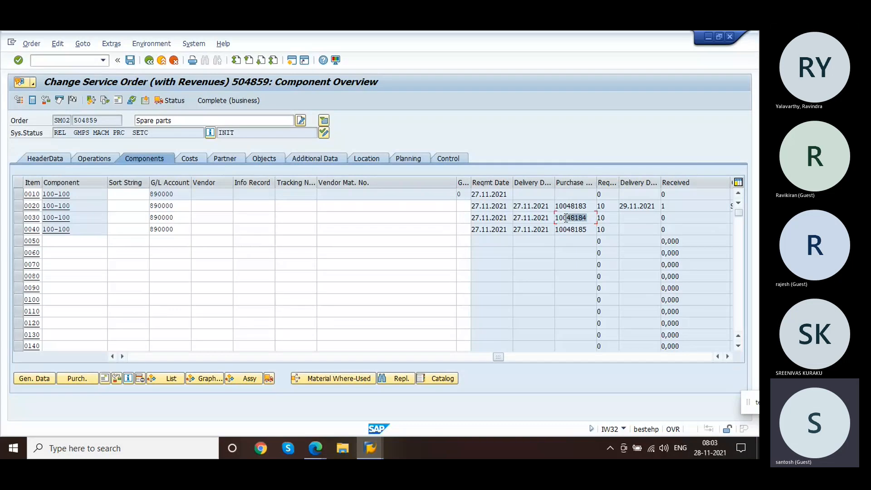
key("ctrl+c")
Step: Switch to transaction ME21N to create a purchase order
left_click(67, 62)
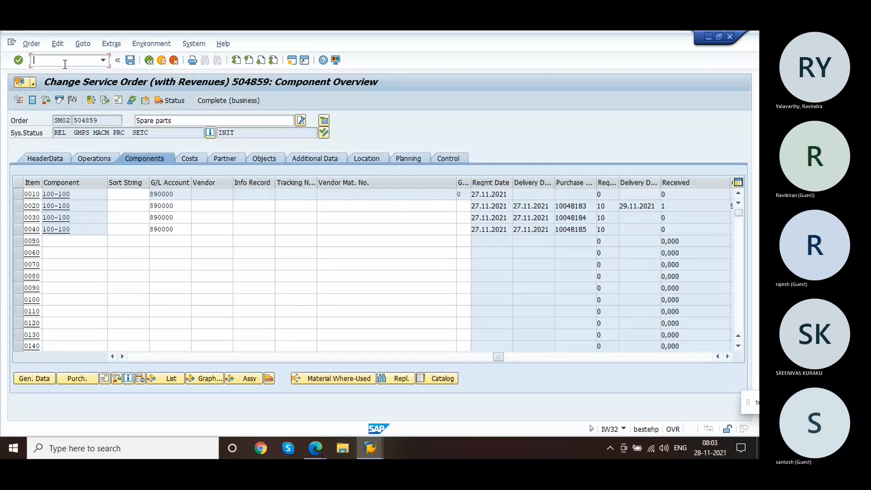
type("/nm")
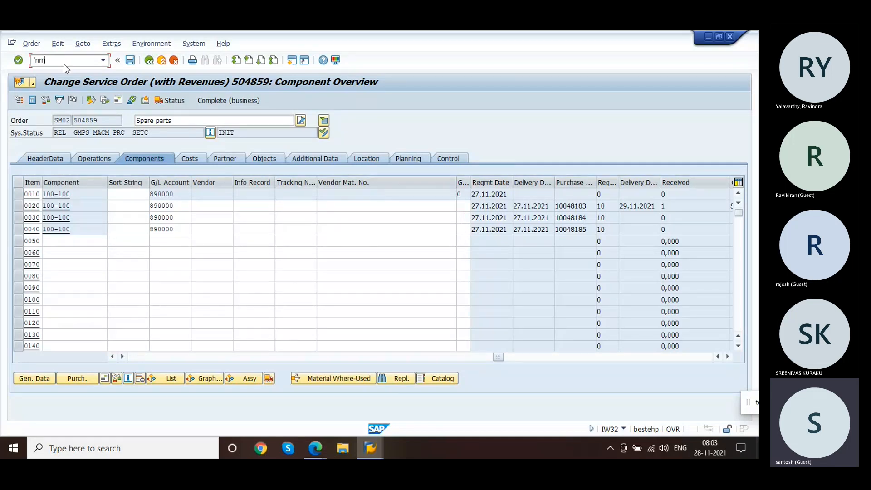
type("e23n")
key("Return")
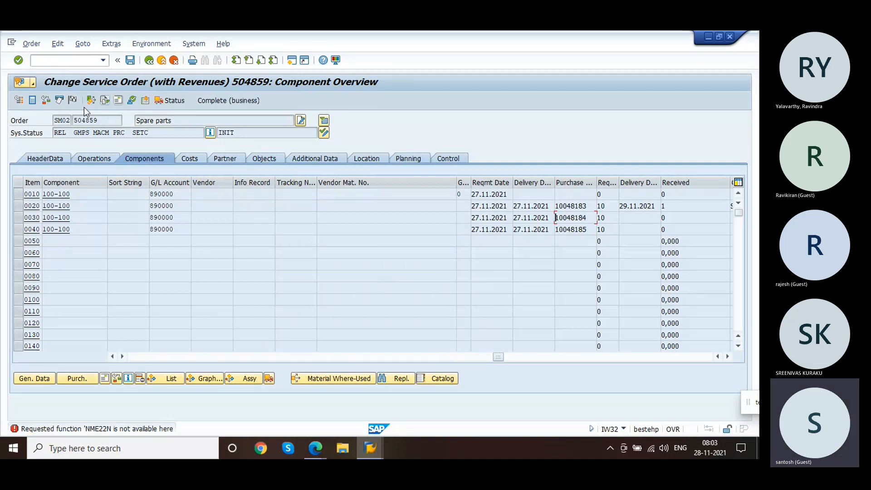
left_click(46, 60)
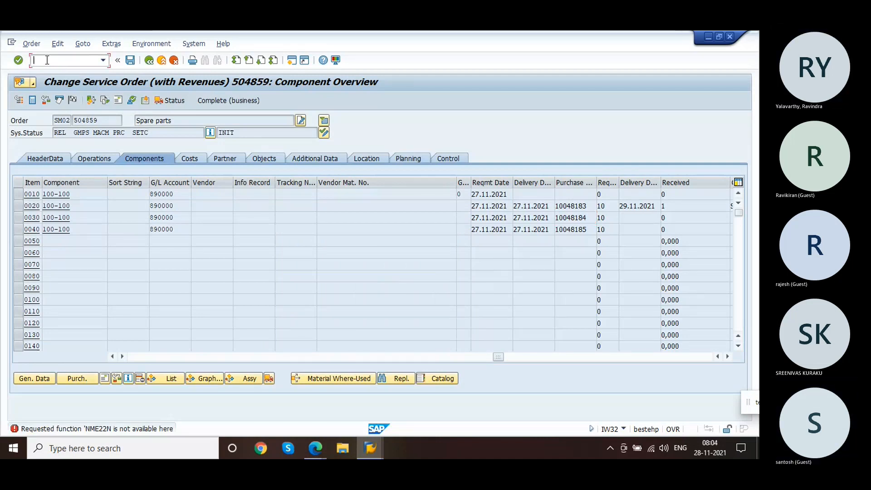
type("/n")
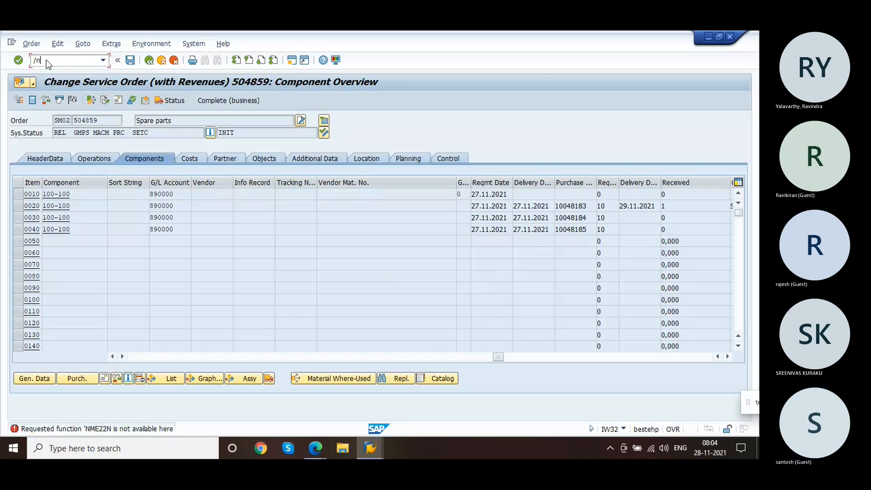
type("me22n")
key("Return")
type("/nme21n")
key("Return")
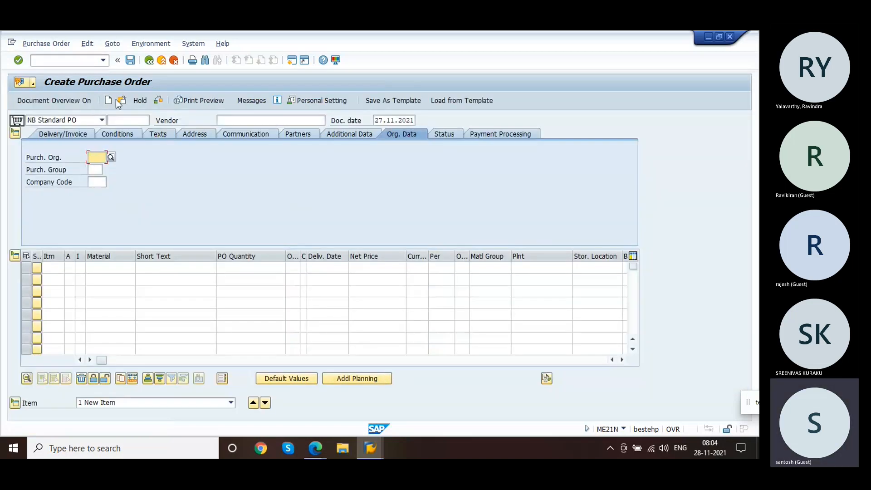
Step: Set the purchase order's vendor to 1000
left_click(250, 122)
type("1000")
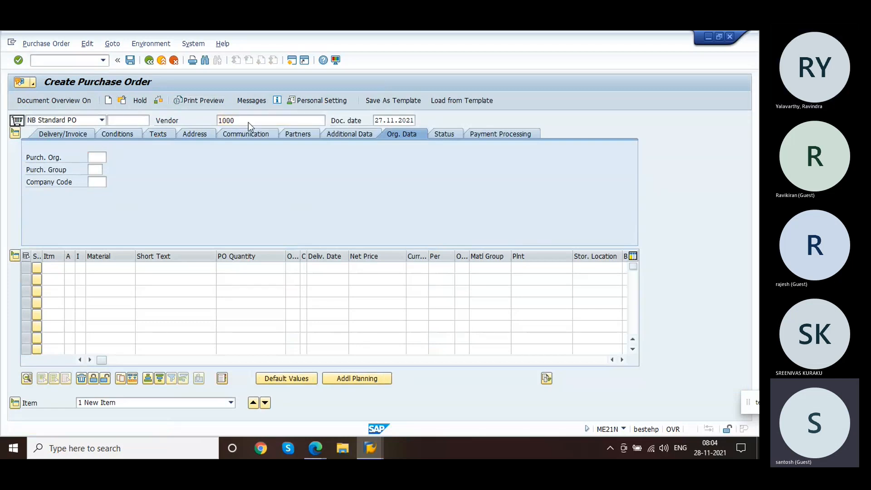
key("Return")
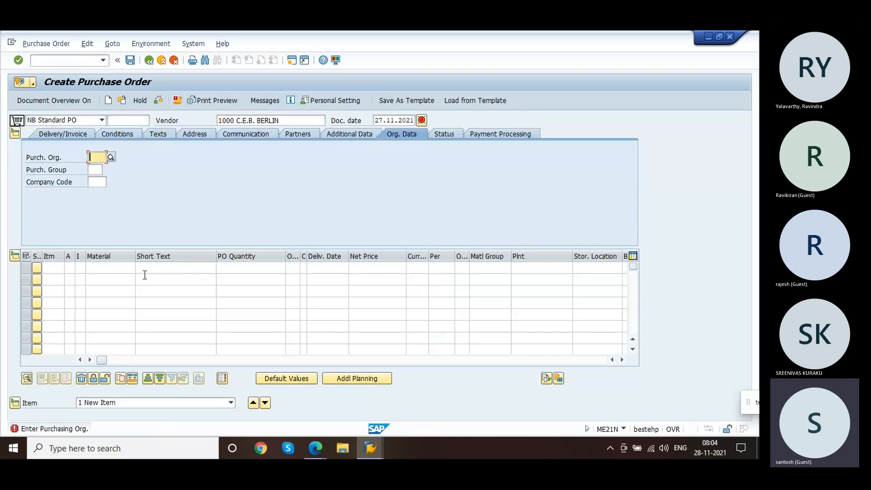
Step: Reference purchase requisitions 10048184 and 10048185 as the purchase order's two item lines
left_click(145, 276)
left_click(152, 271)
key("Tab")
key("Tab")
key("Tab")
key("Tab")
key("Tab")
key("Tab")
key("Tab")
key("Tab")
key("Tab")
key("Tab")
key("Tab")
key("Tab")
key("Tab")
key("Tab")
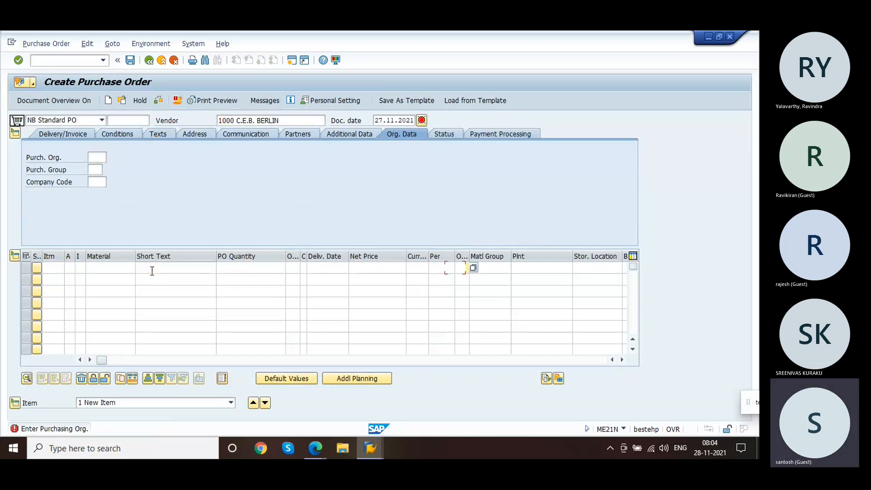
key("Tab")
key("Tab")
key("Tab")
key("Tab")
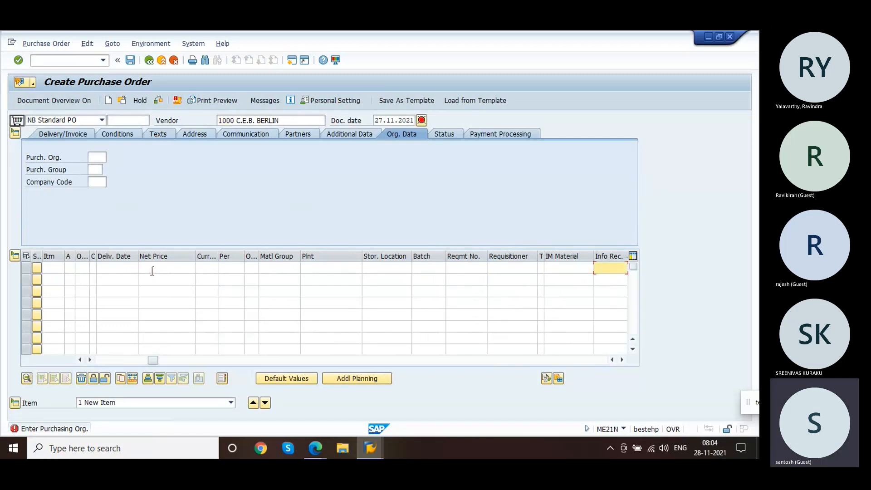
key("Tab")
key("Tab")
key("Tab")
key("Tab")
key("Tab")
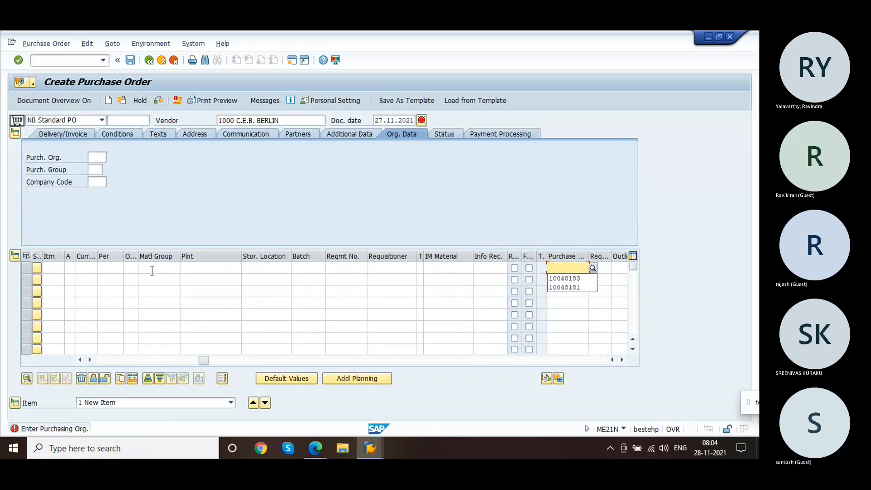
left_click(571, 279)
type("481834")
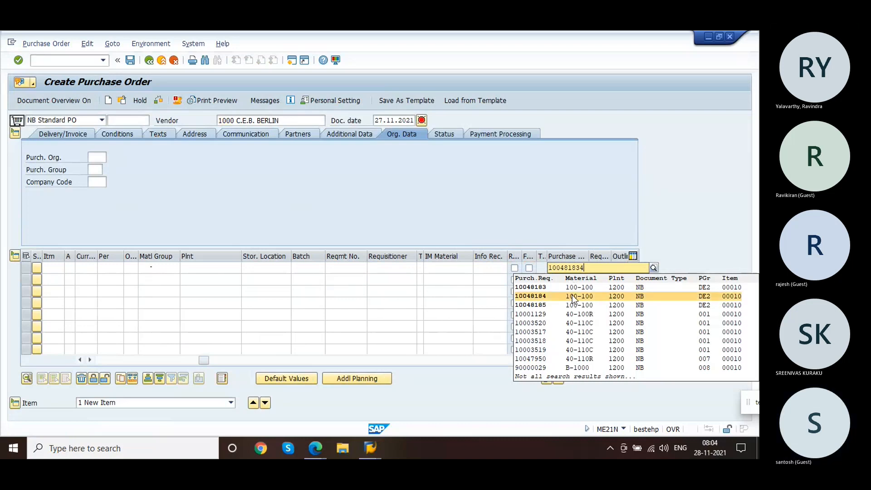
left_click(573, 296)
left_click(566, 281)
left_click(566, 281)
left_click(566, 293)
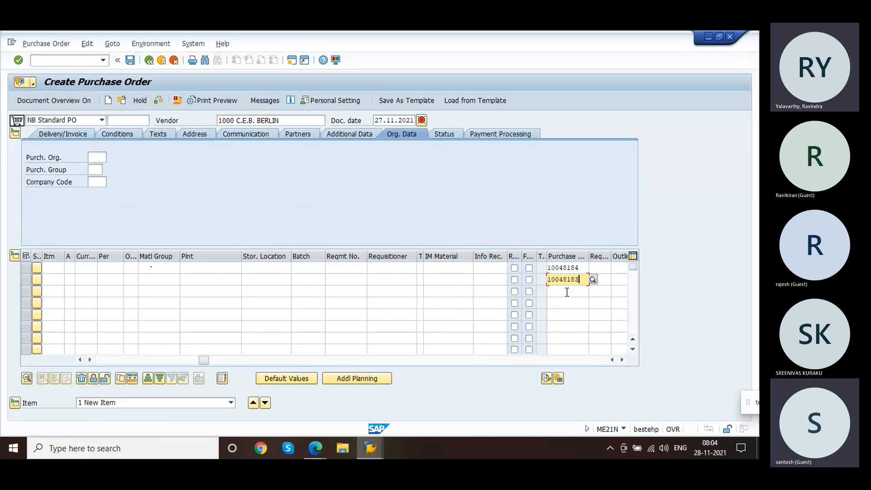
key("BackSpace")
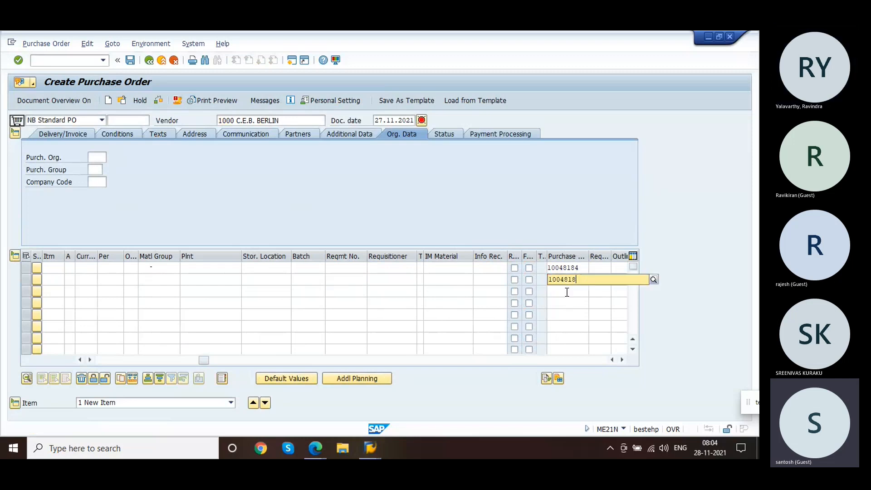
type("3")
key("Return")
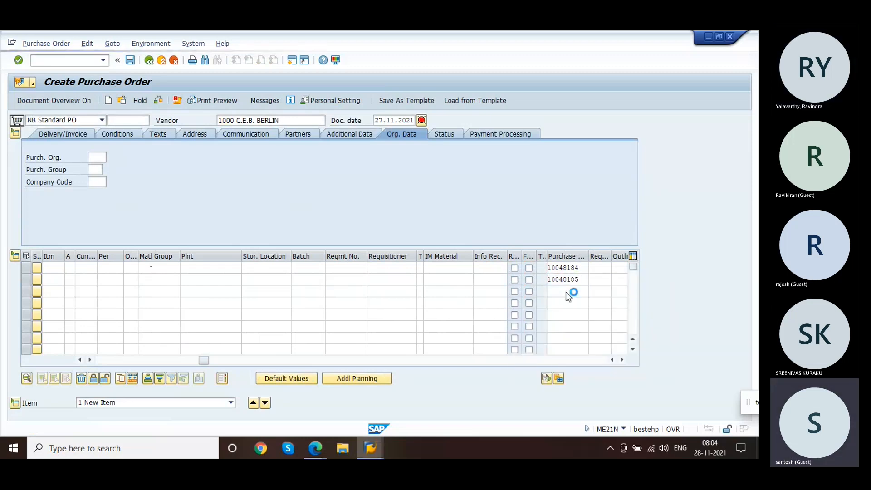
Step: Adopt the requisition data, acknowledge the delivery-date warnings, and save the purchase order
key("Return")
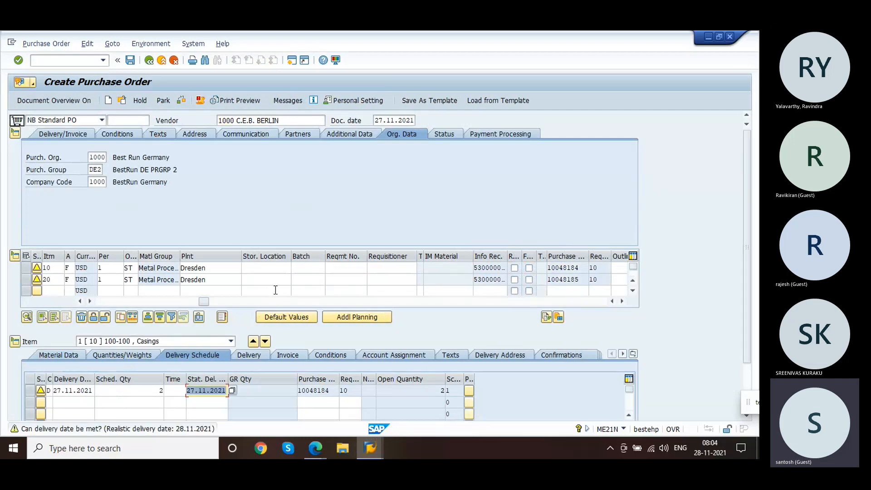
key("Return")
left_click(201, 102)
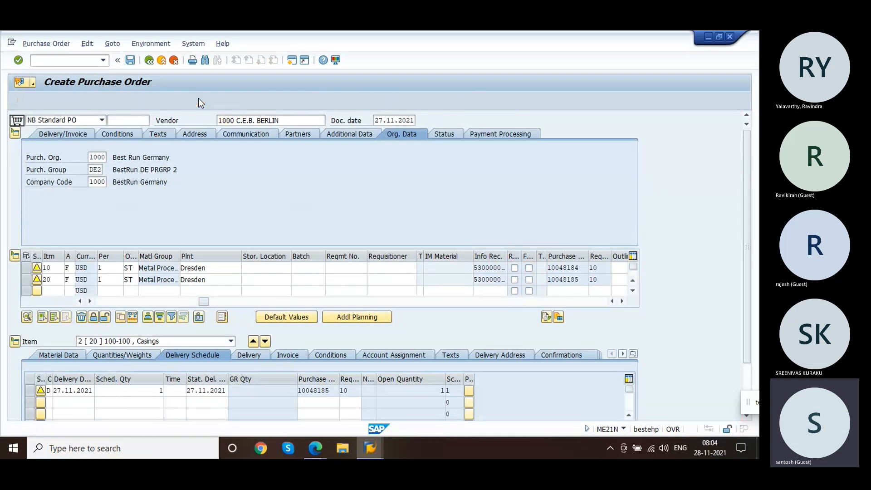
key("Return")
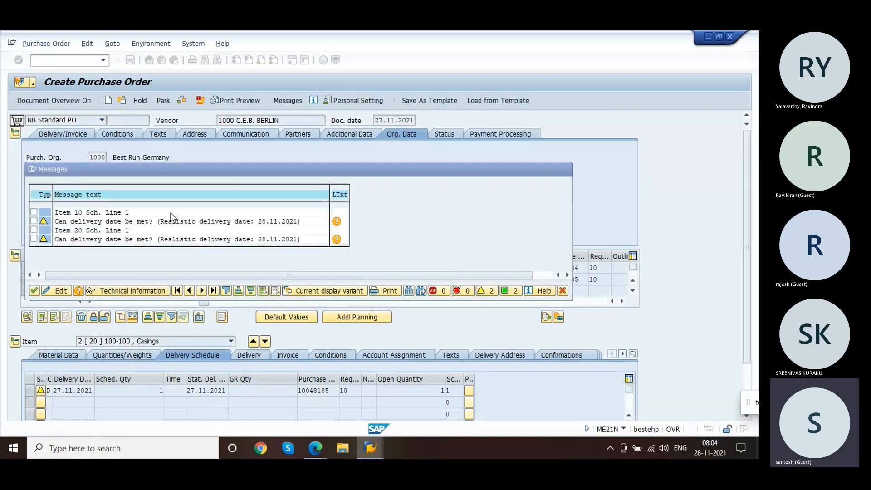
left_click(129, 63)
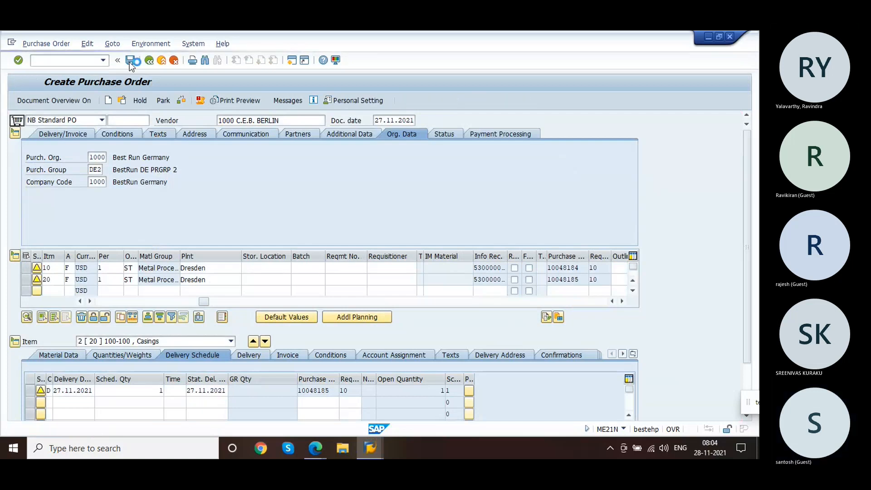
left_click(82, 59)
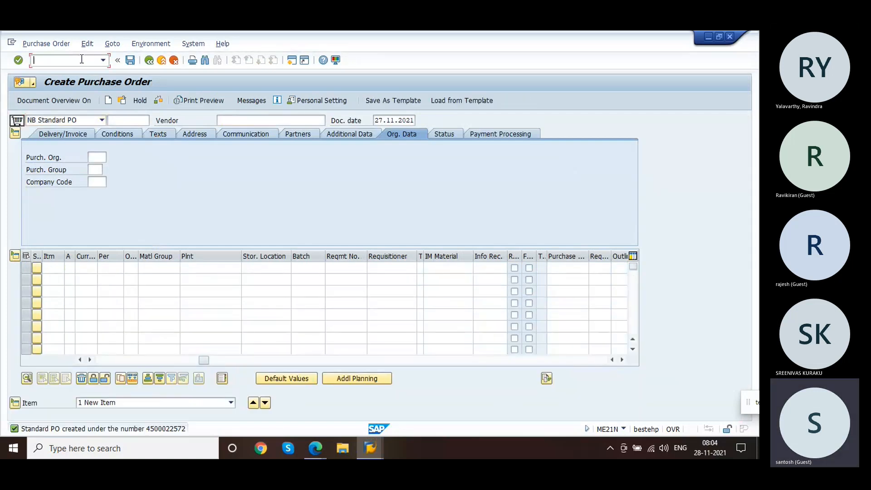
type("/nmigo")
key("Return")
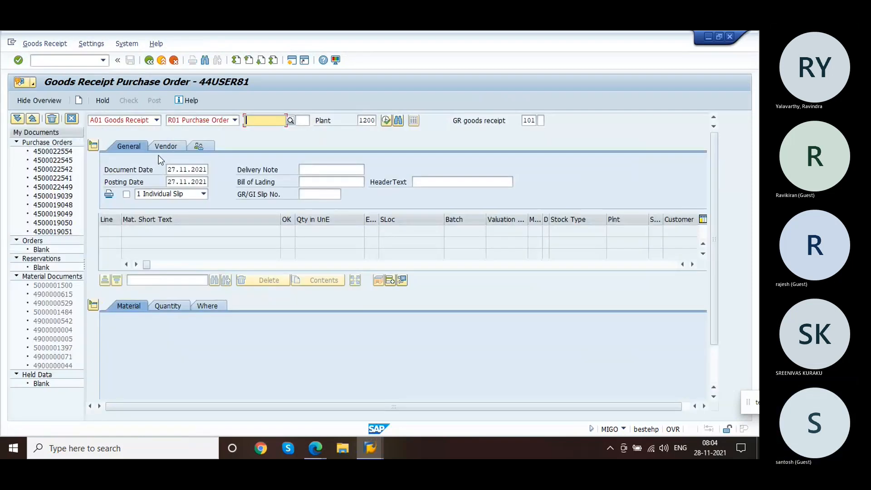
left_click(156, 121)
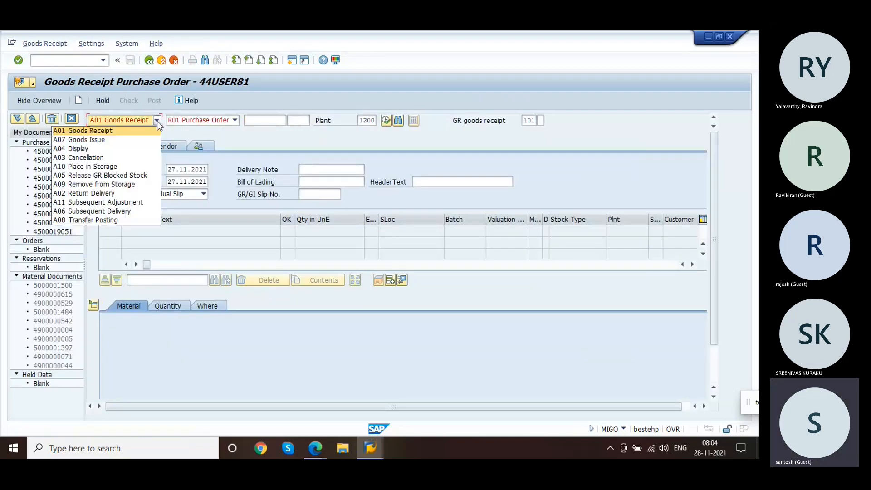
left_click(263, 119)
left_click(271, 119)
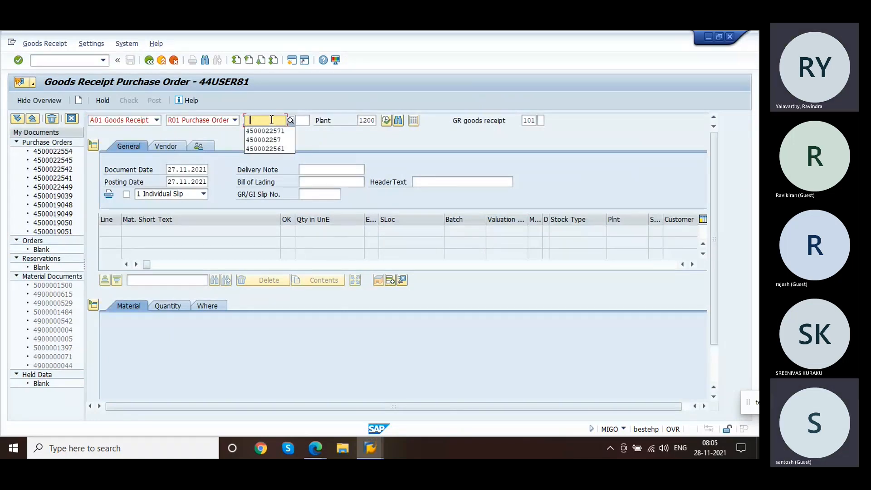
left_click(254, 131)
key("BackSpace")
type("22572")
key("Return")
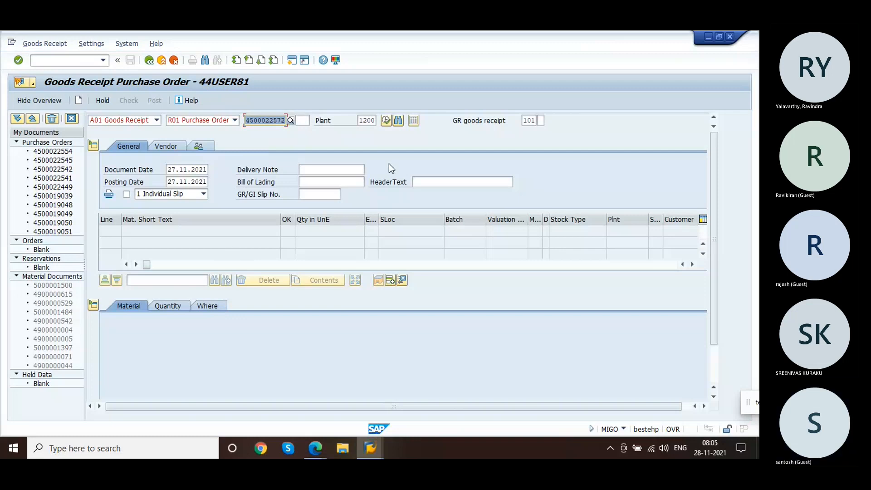
key("Return")
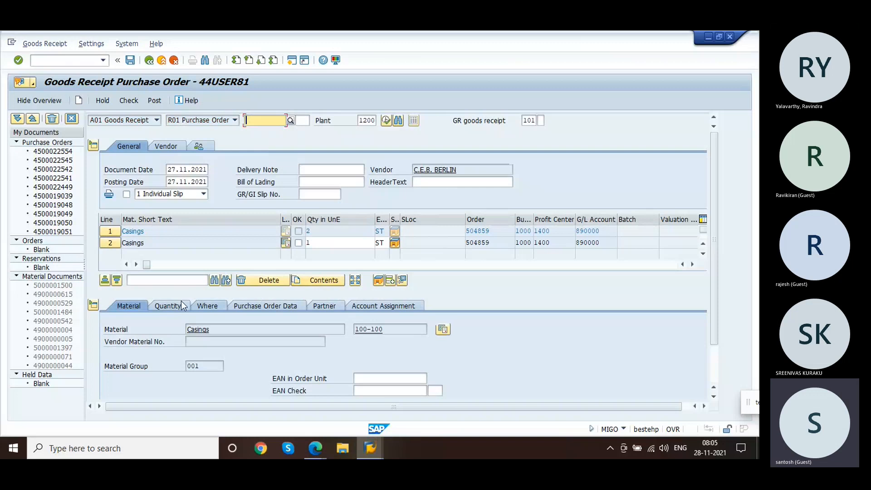
Step: Review the item's account assignment, check the document, flag the item OK, and post the goods receipt
left_click(377, 309)
left_click(194, 377)
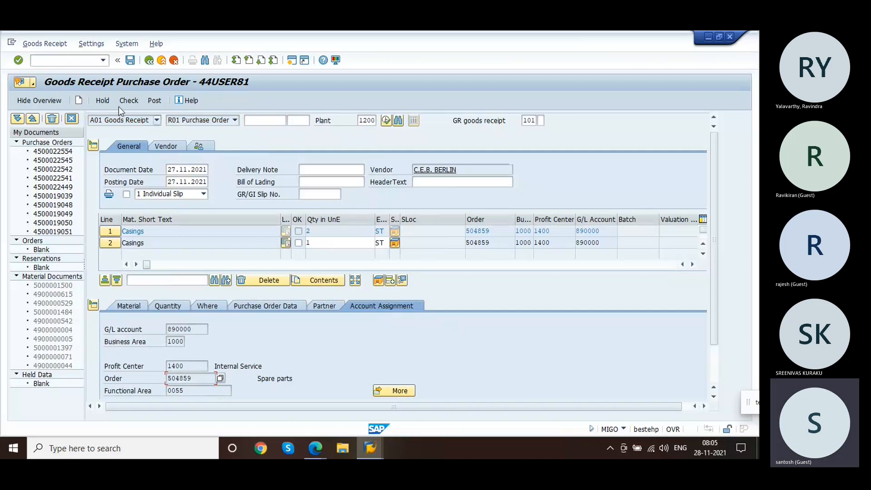
left_click(129, 99)
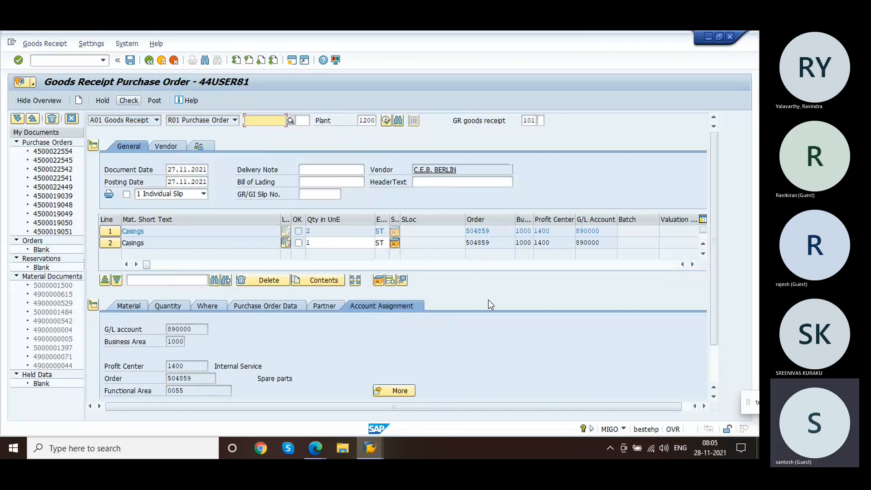
left_click(712, 370)
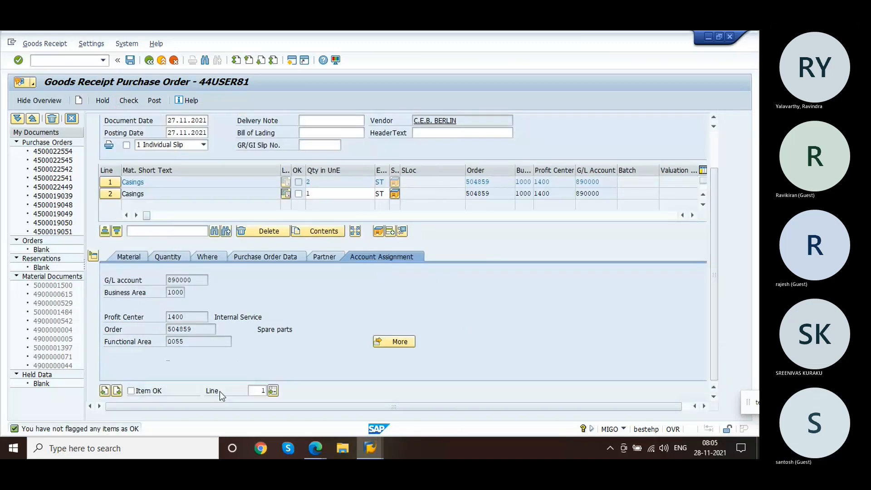
left_click(155, 393)
left_click(154, 100)
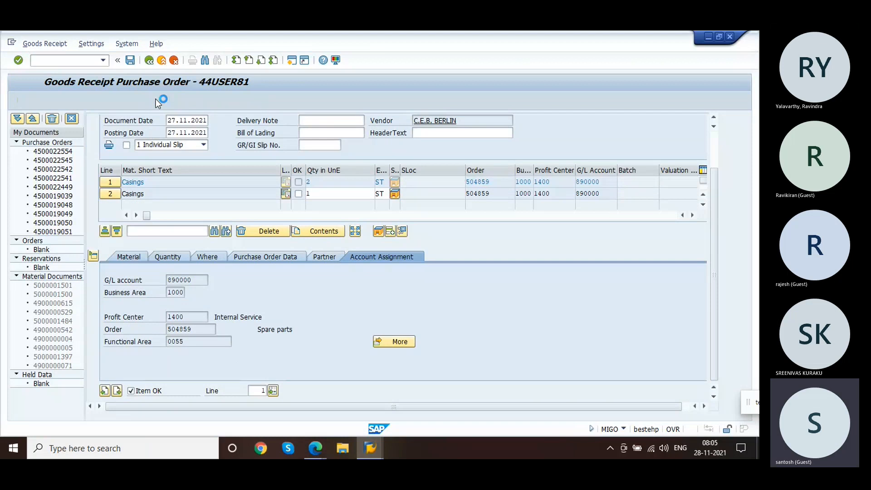
Step: Reopen service order 504859 in change mode
left_click(73, 62)
type("/niw")
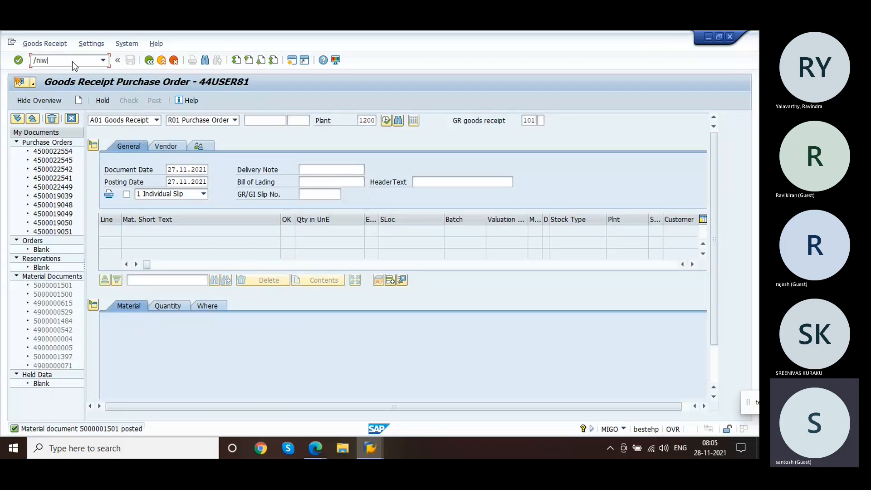
key("Return")
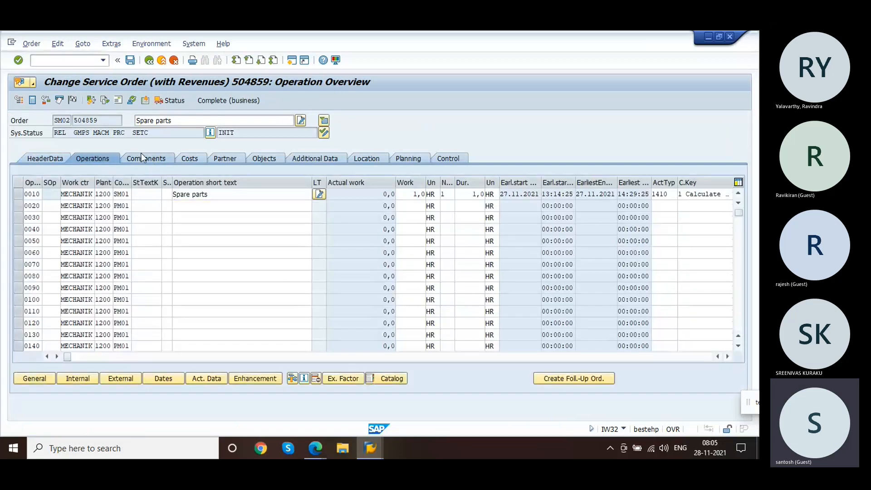
Step: Review the service order's components and cost overview tabs
left_click(141, 155)
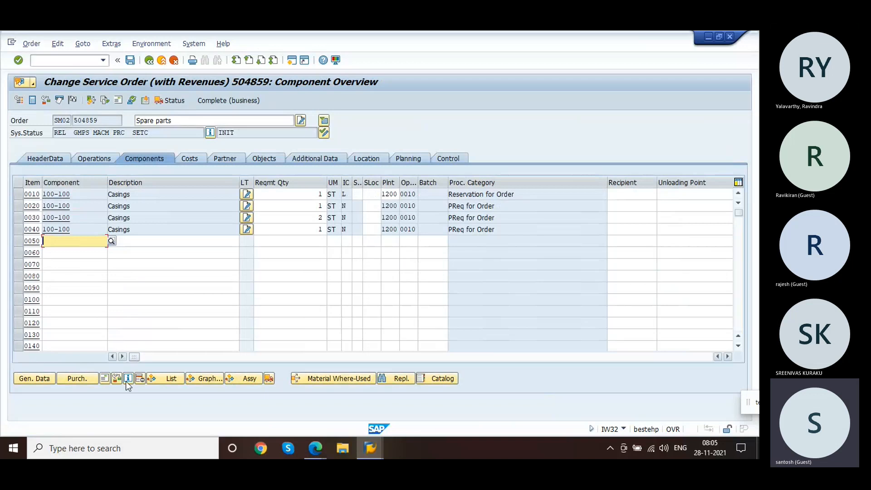
left_click(190, 158)
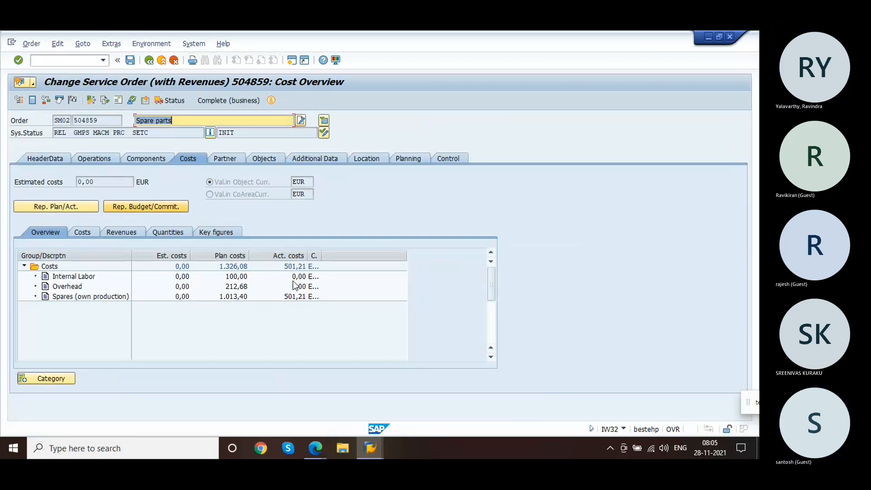
left_click(154, 162)
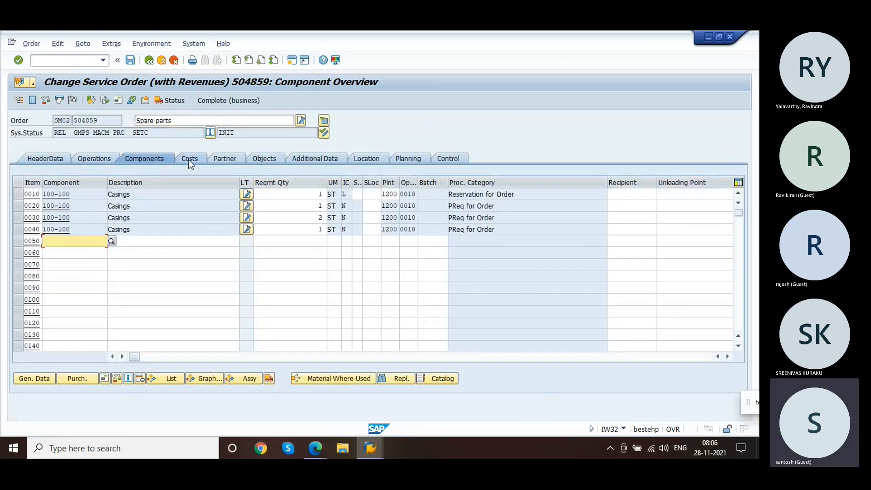
left_click(189, 160)
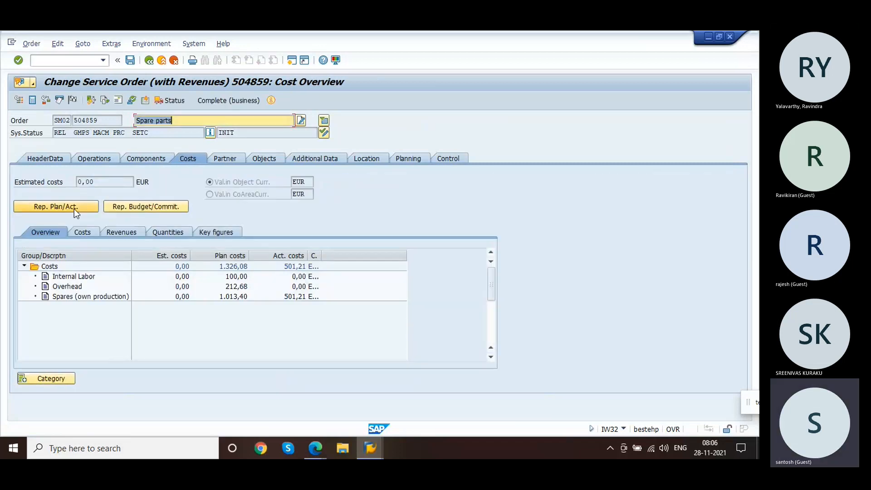
Step: Open the plan/actual cost report and drill into the actual line items for consumption of semifinished product
left_click(74, 208)
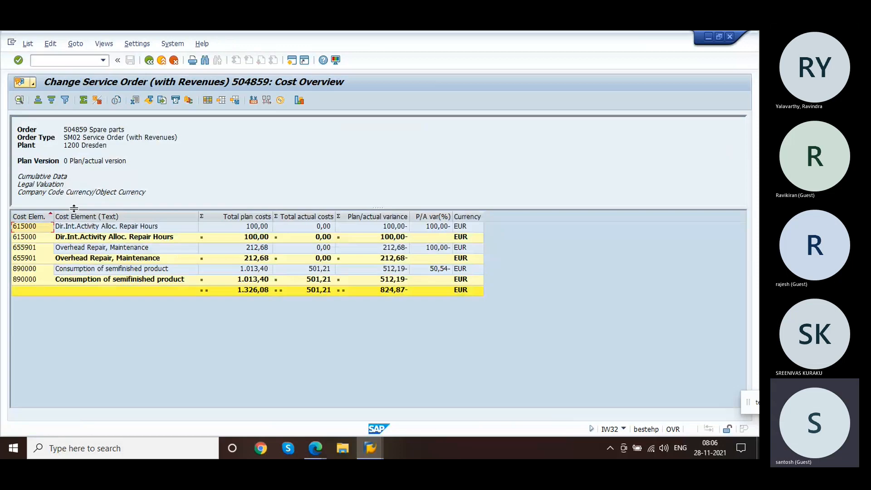
left_click(110, 273)
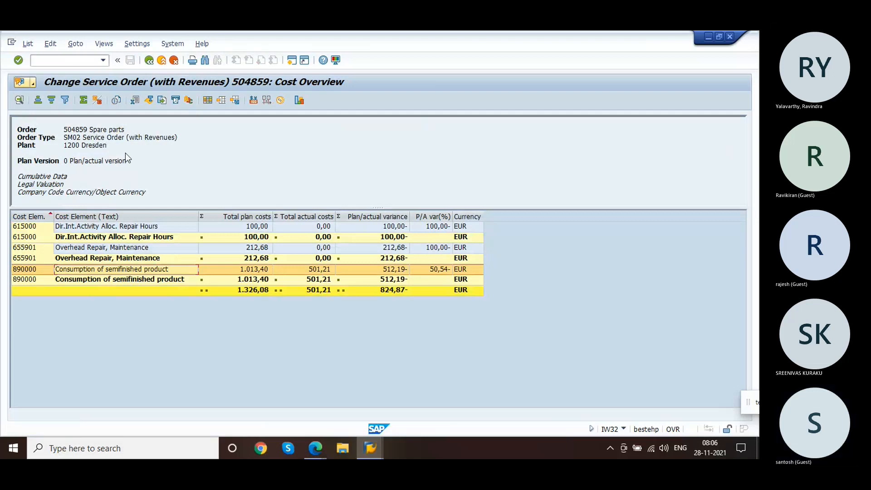
double_click(128, 274)
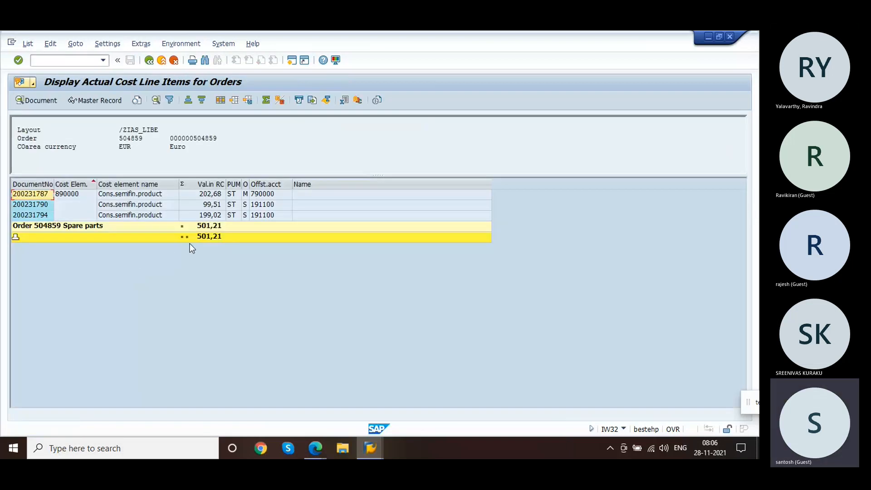
Step: Open the material document behind the 199,02 cost line, check its purchase order data, and display its accounting document
double_click(210, 219)
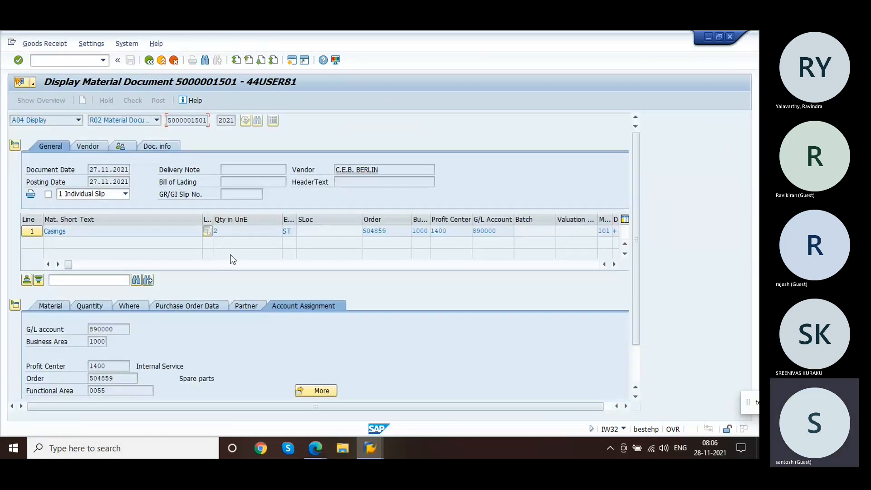
left_click(205, 306)
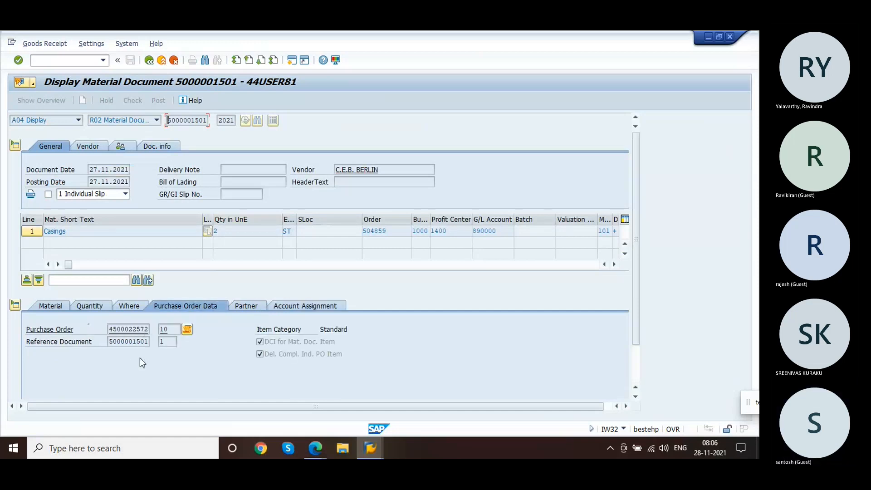
left_click(130, 341)
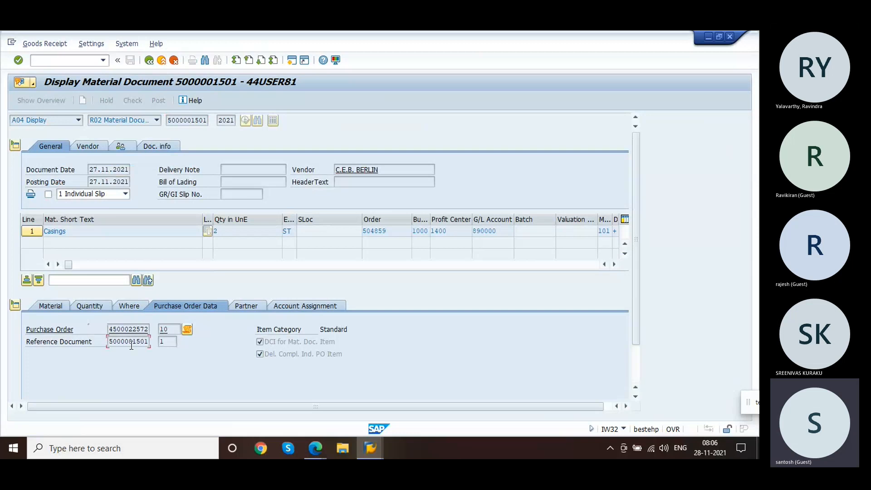
left_click(151, 150)
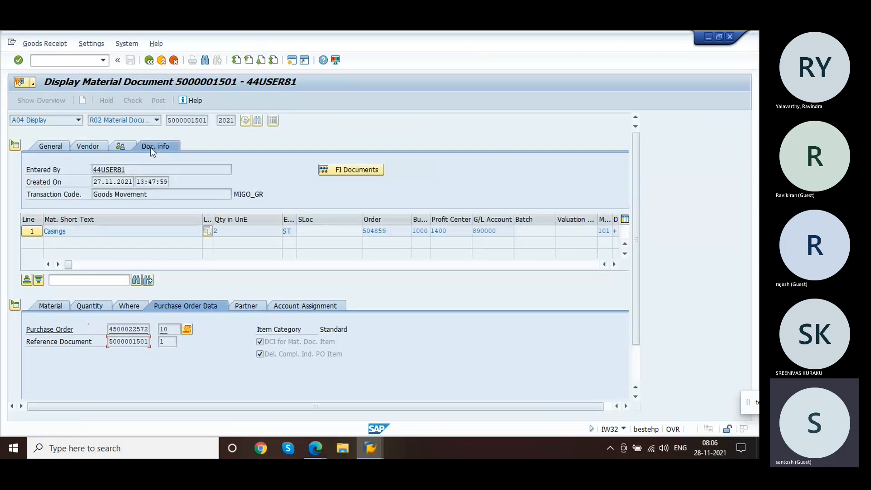
left_click(353, 171)
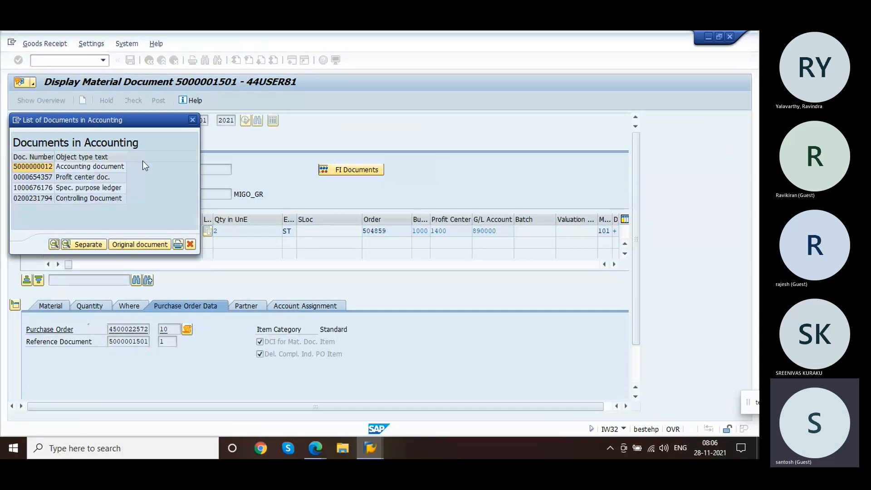
double_click(118, 167)
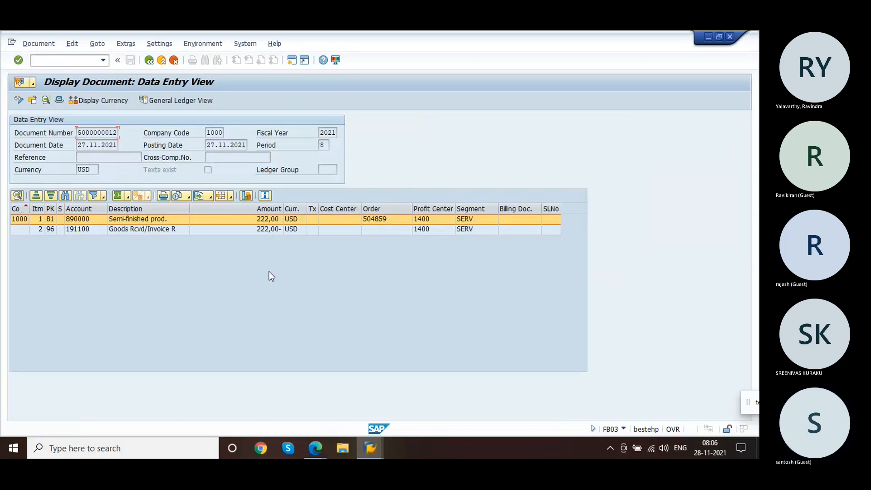
left_click(260, 217)
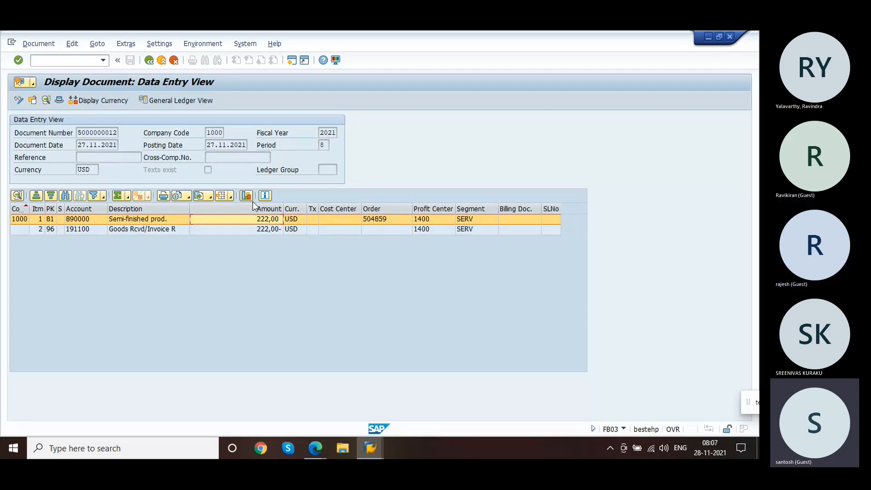
Step: Navigate back from the accounting and material documents and exit the actual cost line item list
left_click(149, 60)
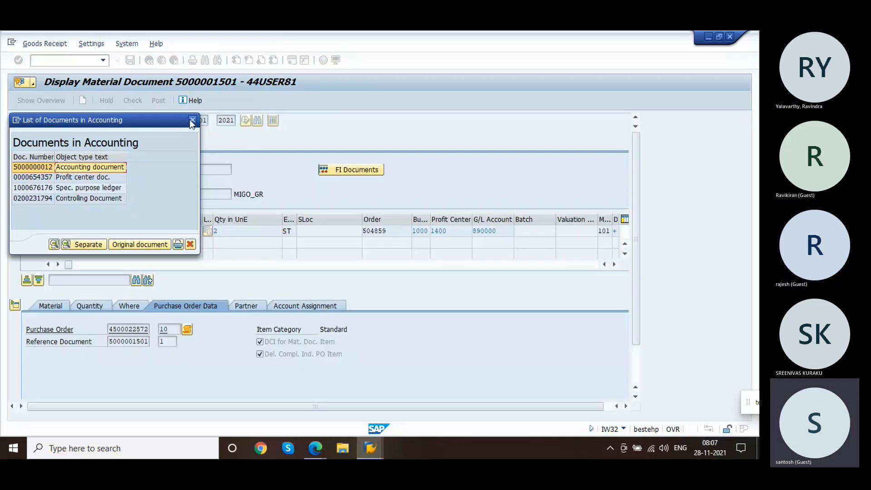
left_click(191, 120)
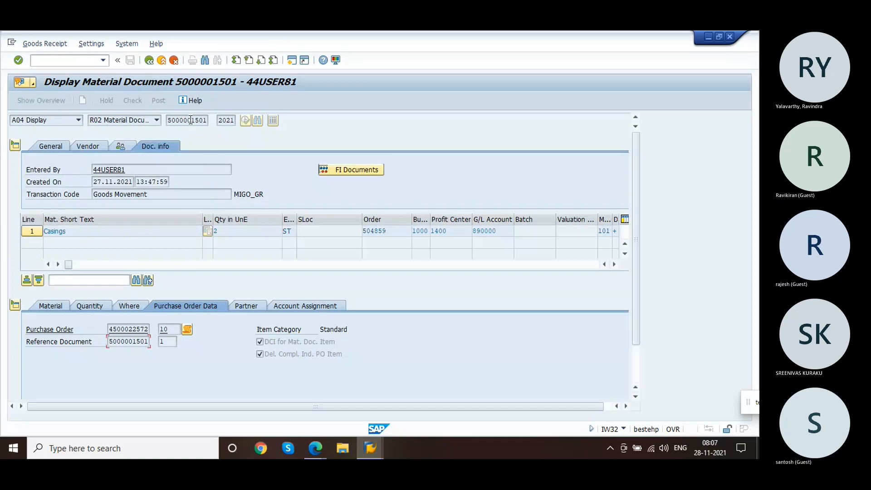
left_click(149, 61)
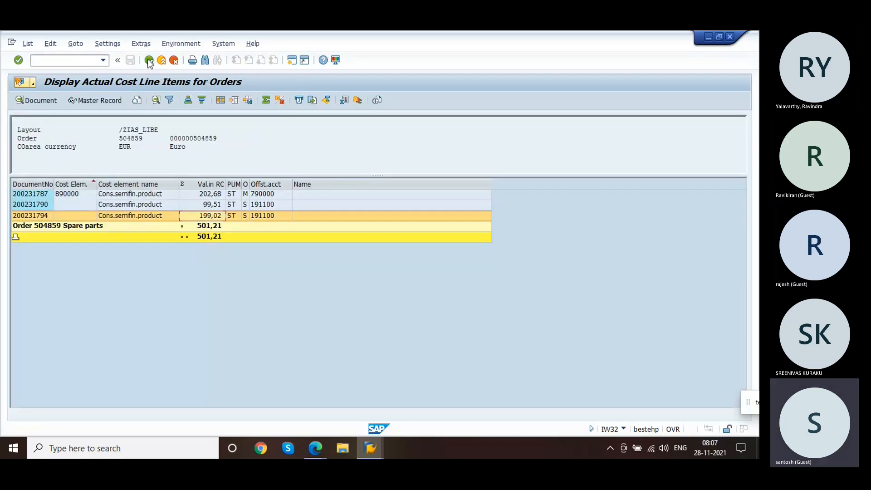
left_click(149, 61)
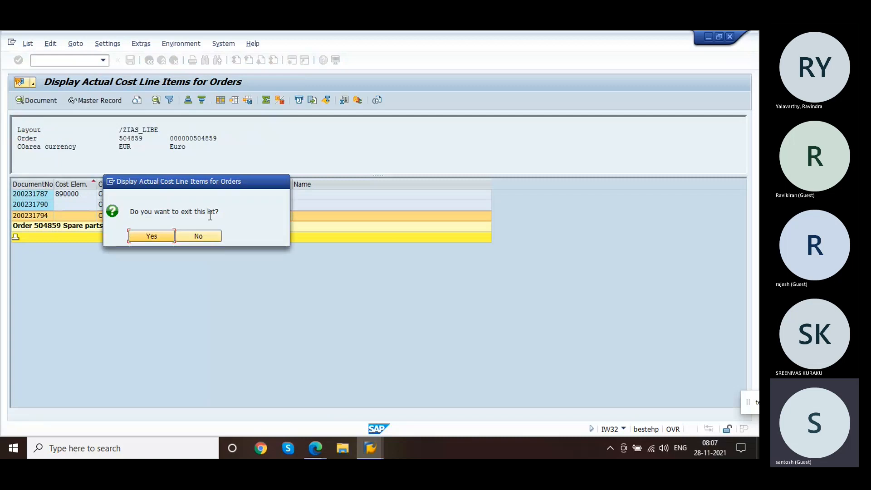
left_click(164, 236)
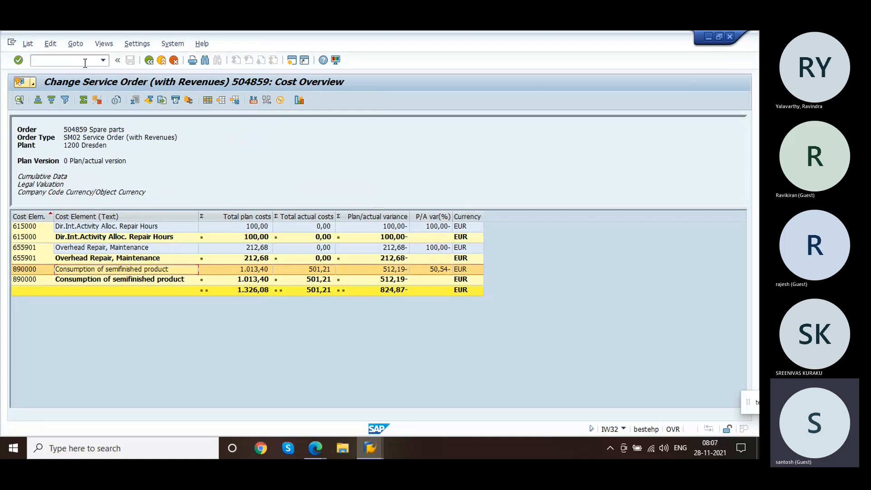
Step: Start transaction SPRO and open the SAP Reference IMG
left_click(85, 62)
type("/nspro")
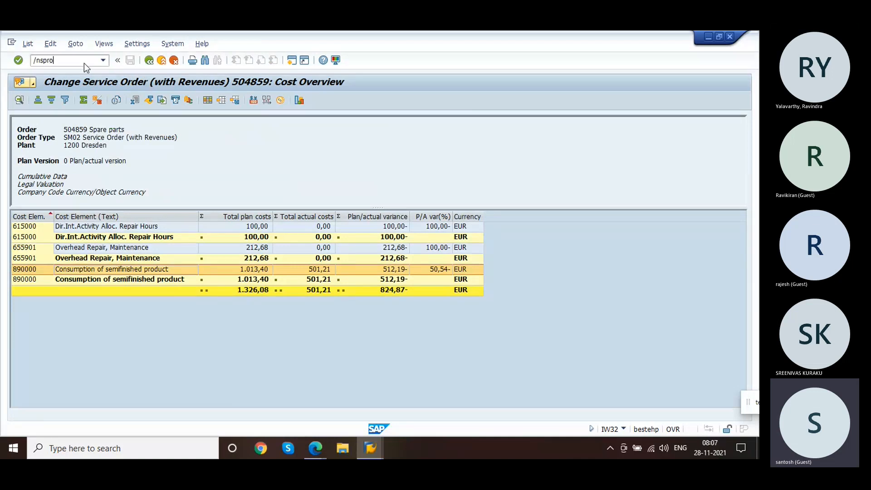
key("Return")
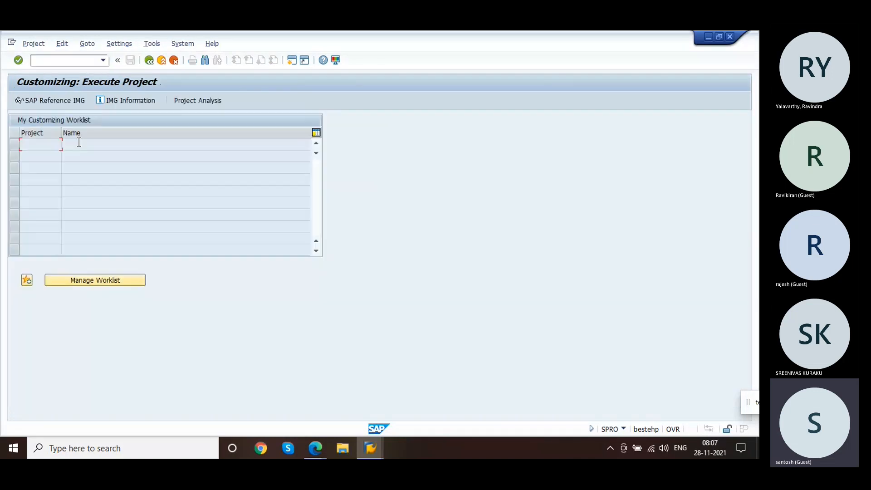
left_click(45, 98)
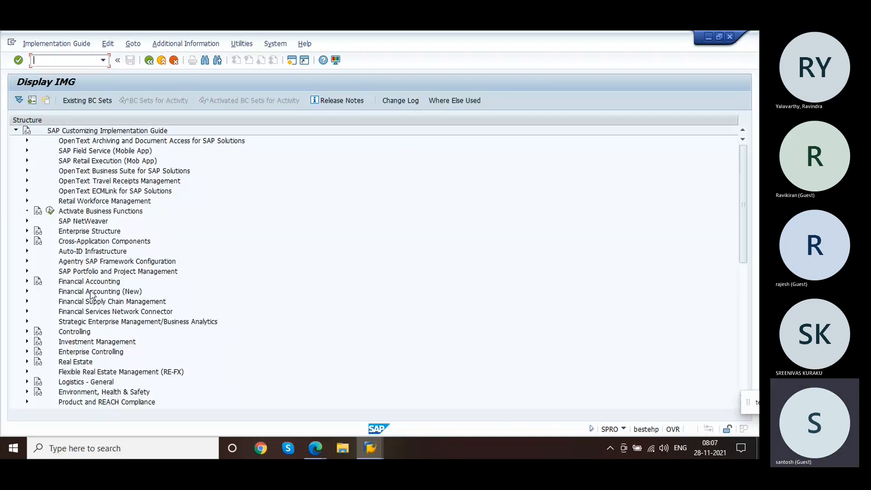
Step: Navigate to Plant Maintenance and Customer Service general data for maintenance and service orders and open Define Default Values for Component Item Categories
left_click(96, 312)
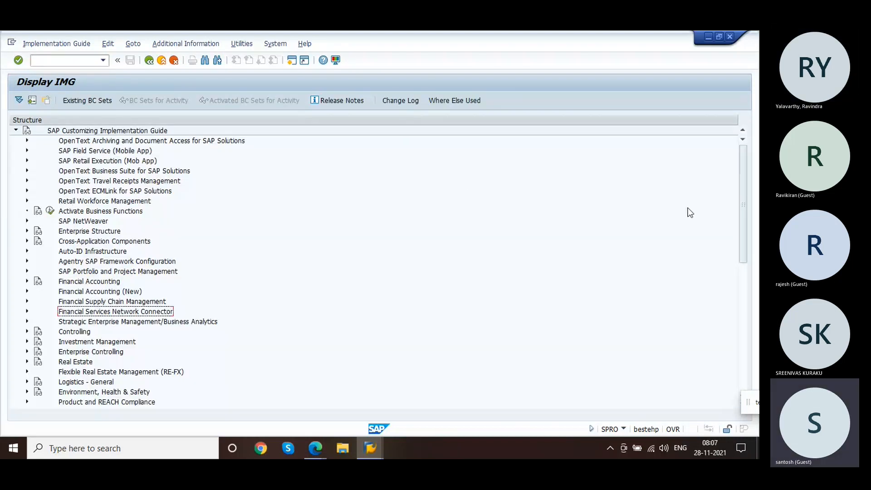
left_click_drag(741, 195, 750, 283)
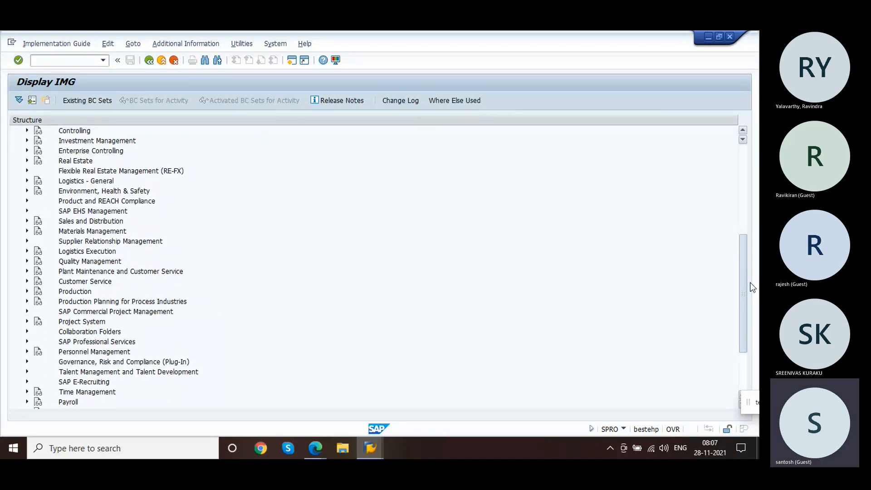
left_click(27, 271)
left_click(38, 302)
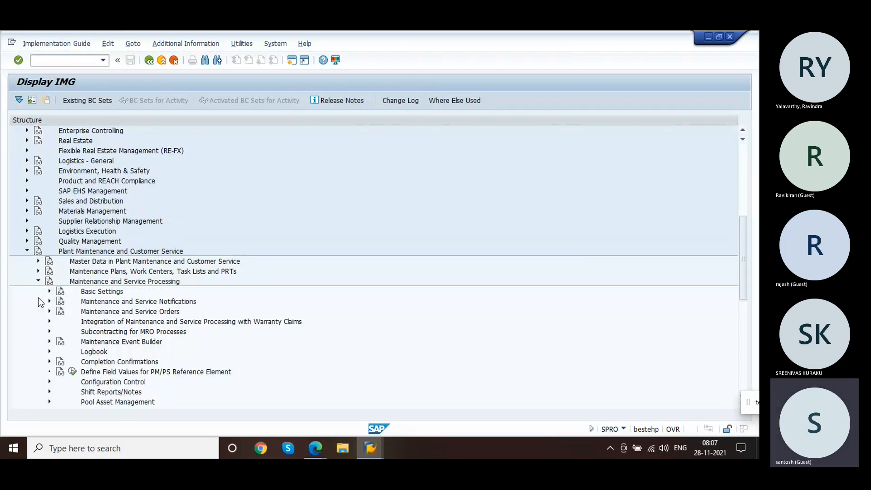
left_click(49, 312)
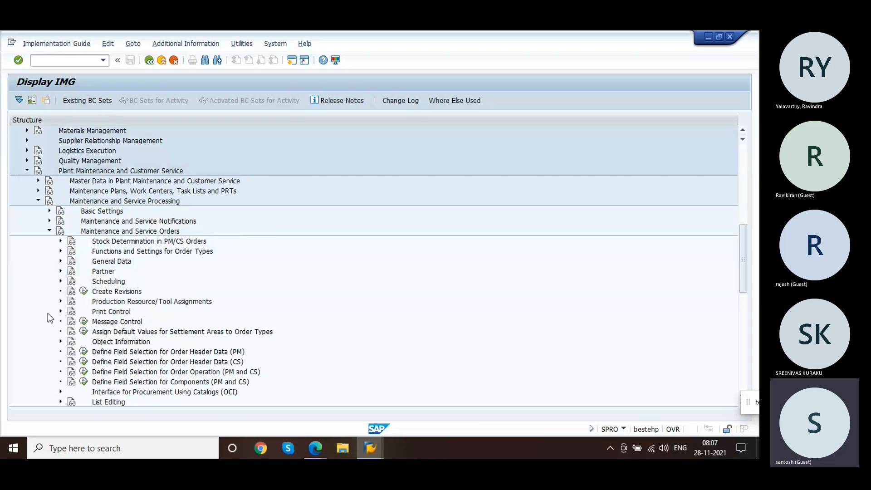
left_click(60, 262)
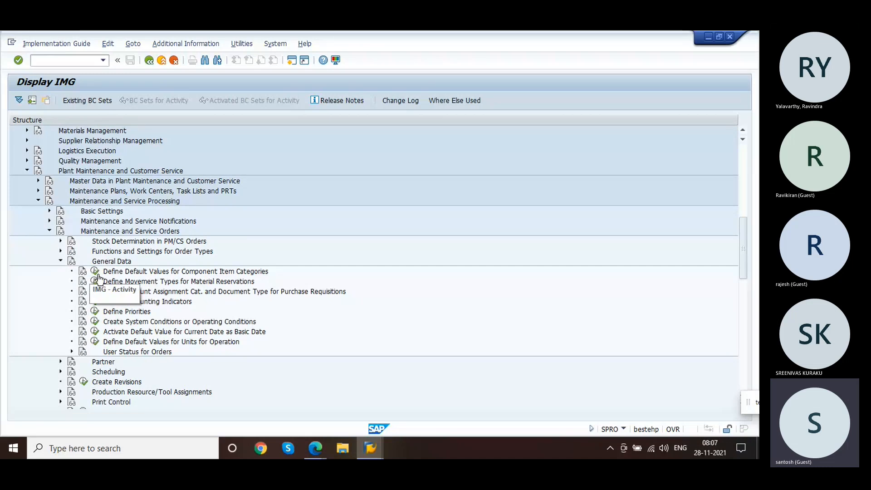
left_click(97, 272)
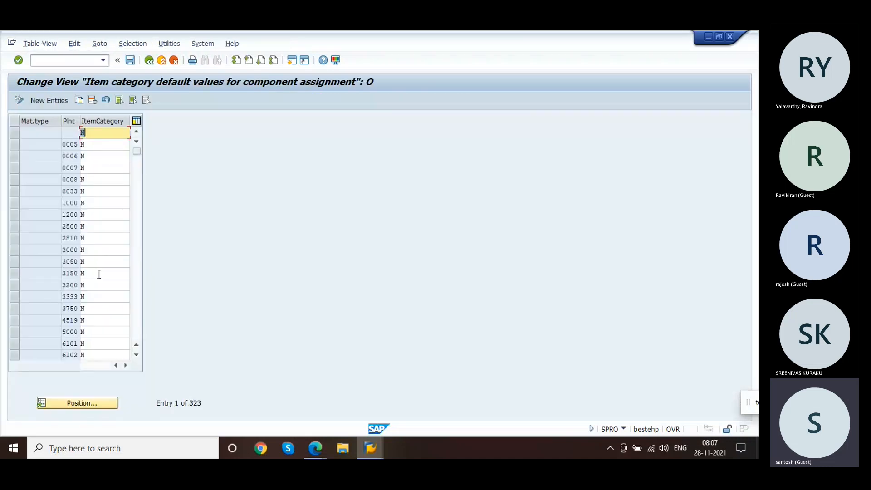
left_click(91, 404)
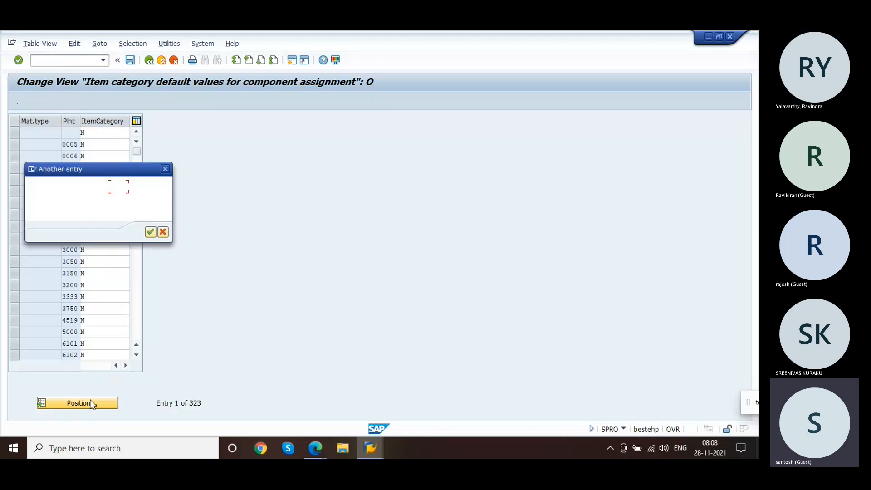
left_click(163, 232)
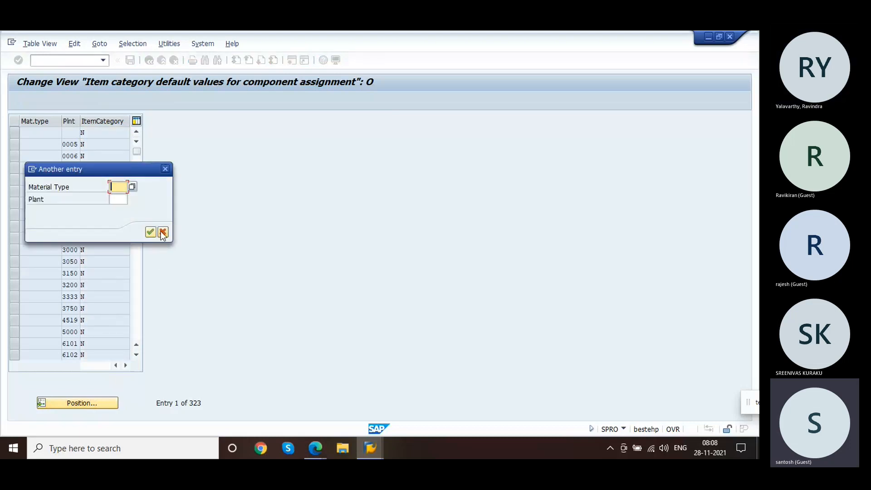
left_click(89, 214)
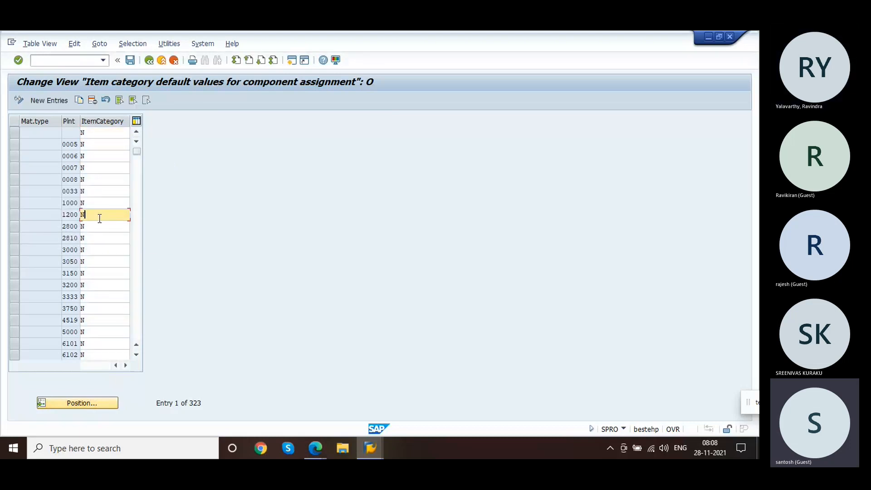
left_click(147, 65)
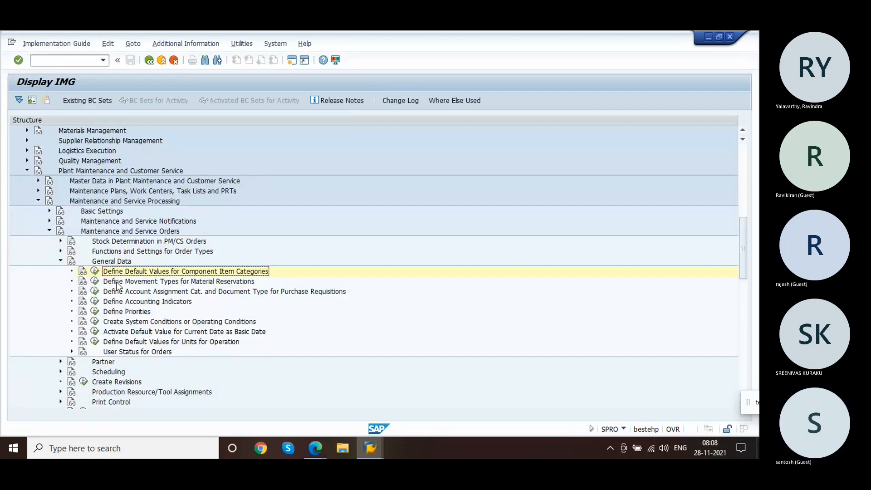
left_click(95, 272)
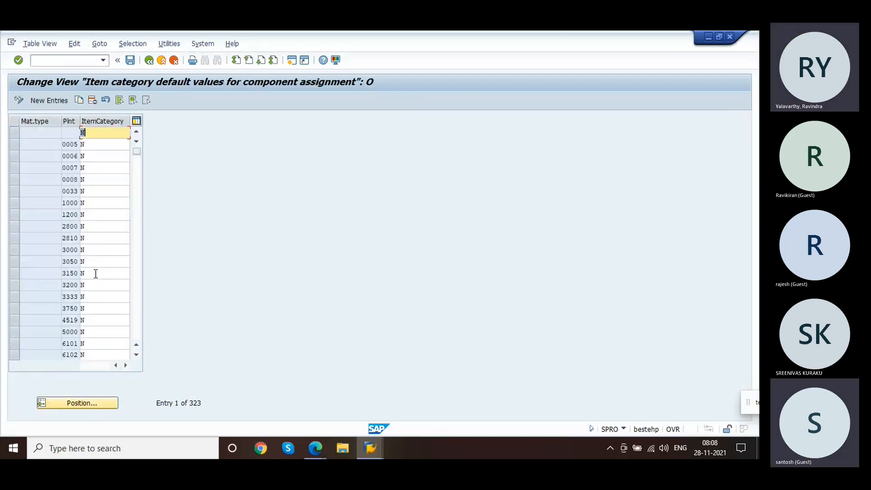
Step: Set the default item category for material type HAWA in plant 1200 to N and save the table
left_click(72, 214)
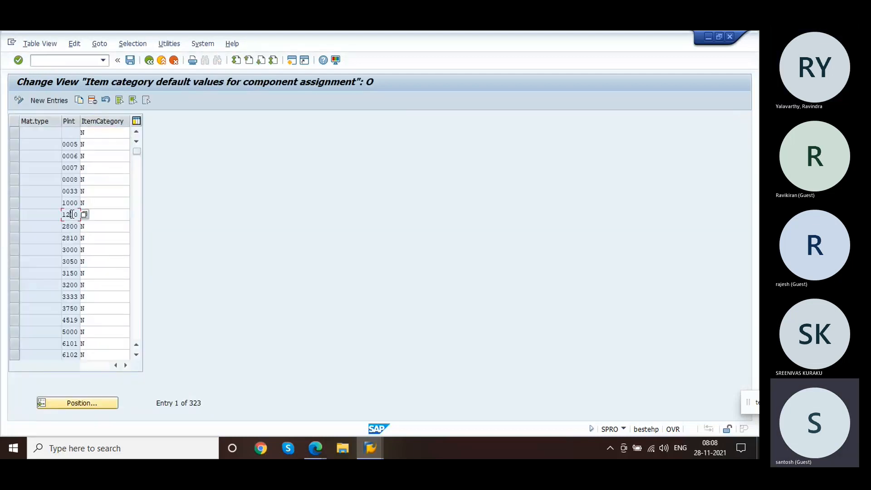
left_click(87, 402)
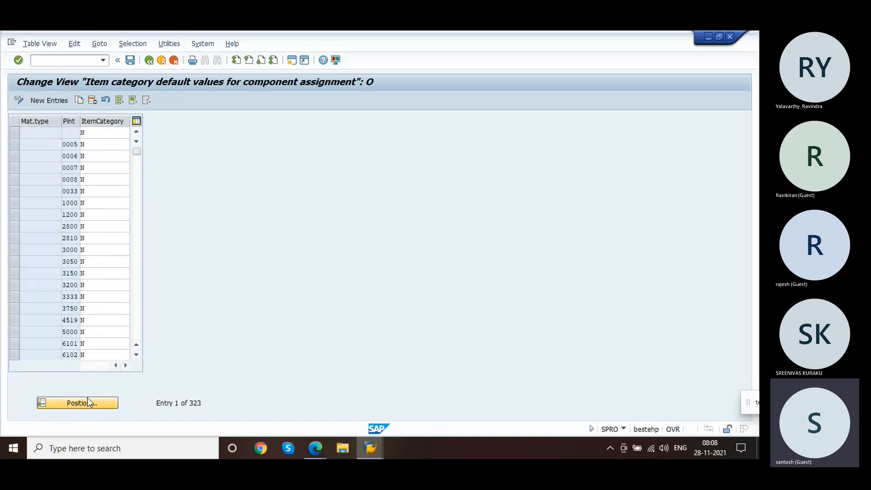
type("ha")
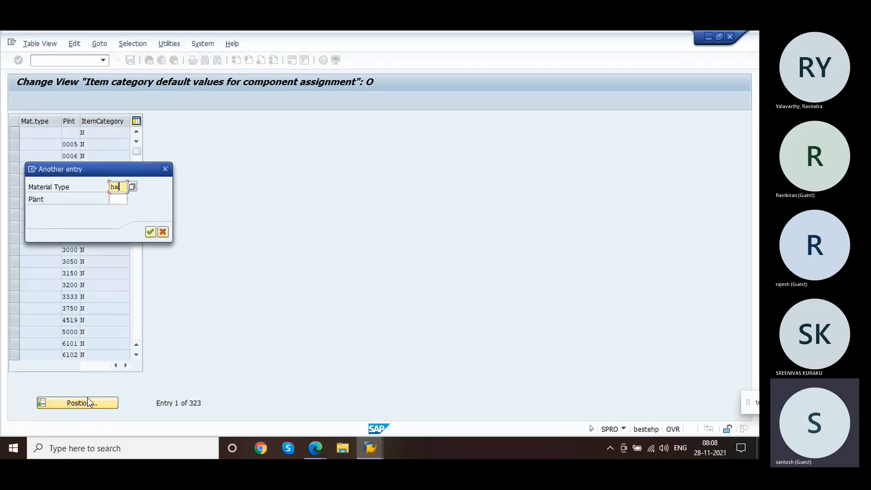
type("wa")
key("Tab")
type("1000")
key("Return")
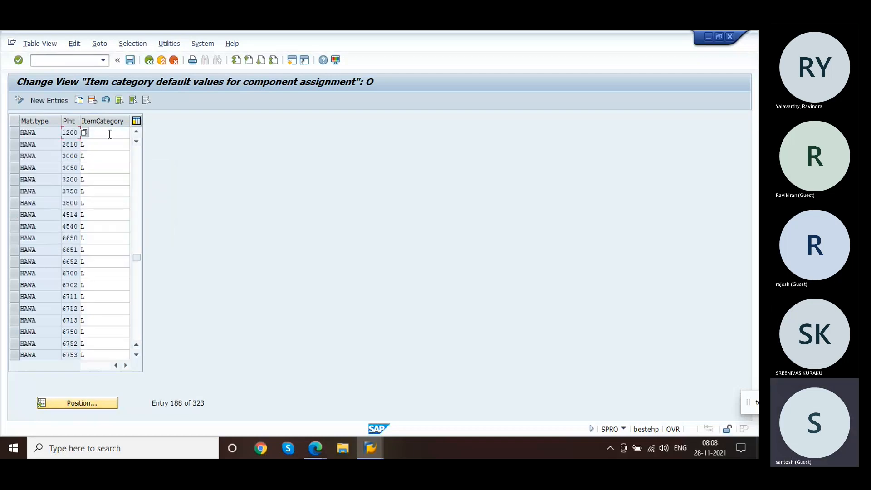
left_click(110, 134)
type("N")
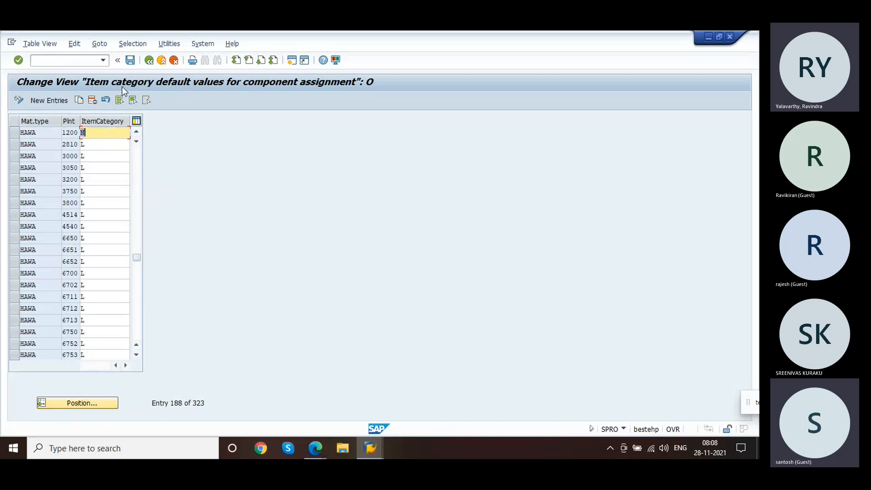
left_click(129, 61)
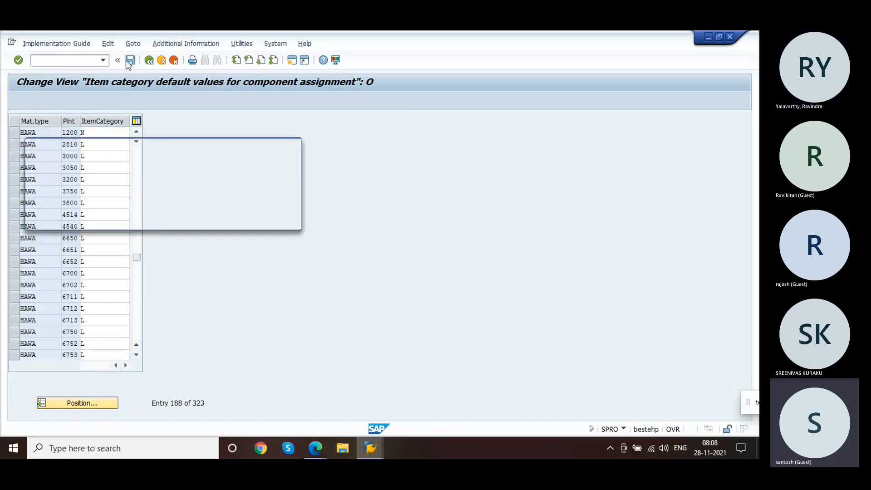
key("Return")
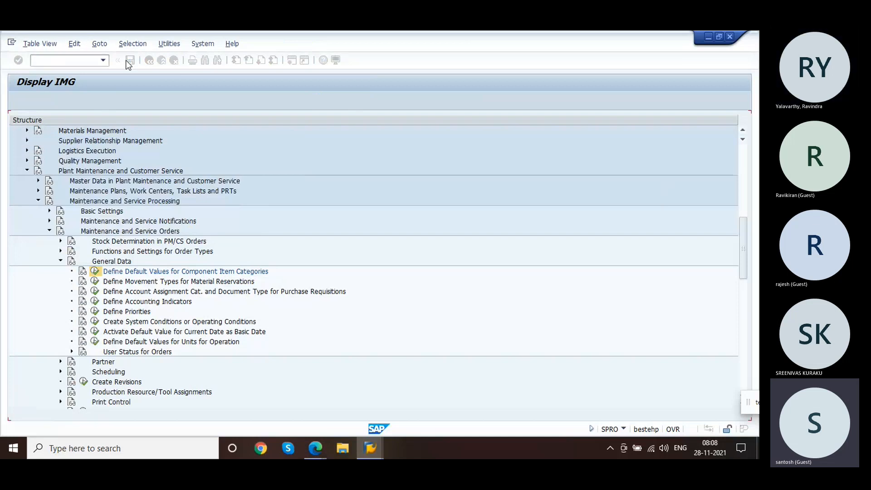
Step: Open service order 504859 in IW32 and add component 100-100 as new item 0050 on the components list
key("alt+Tab")
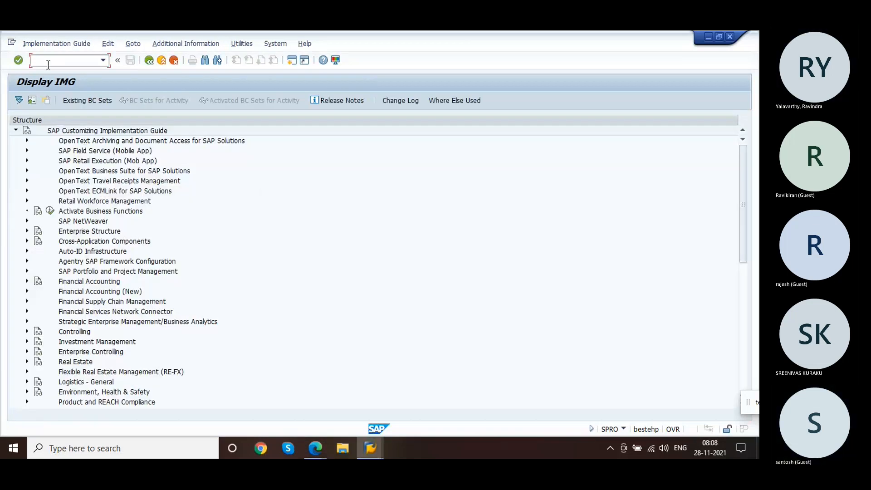
type("/niw32")
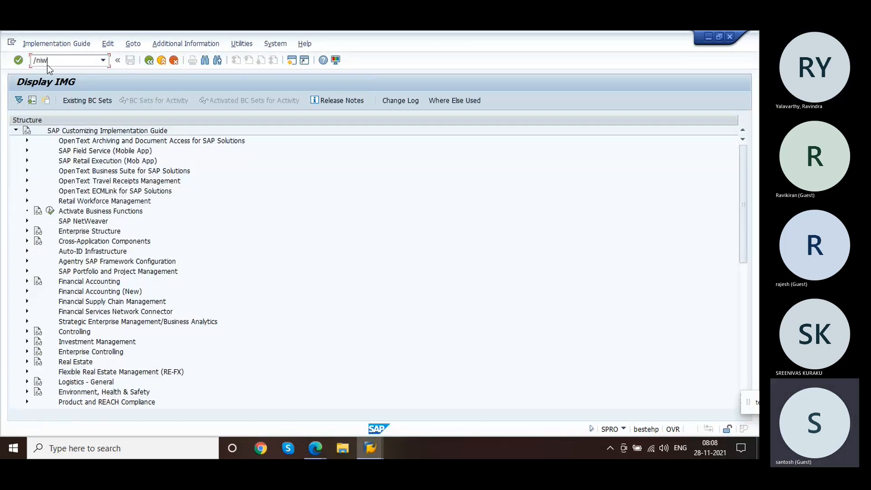
key("Return")
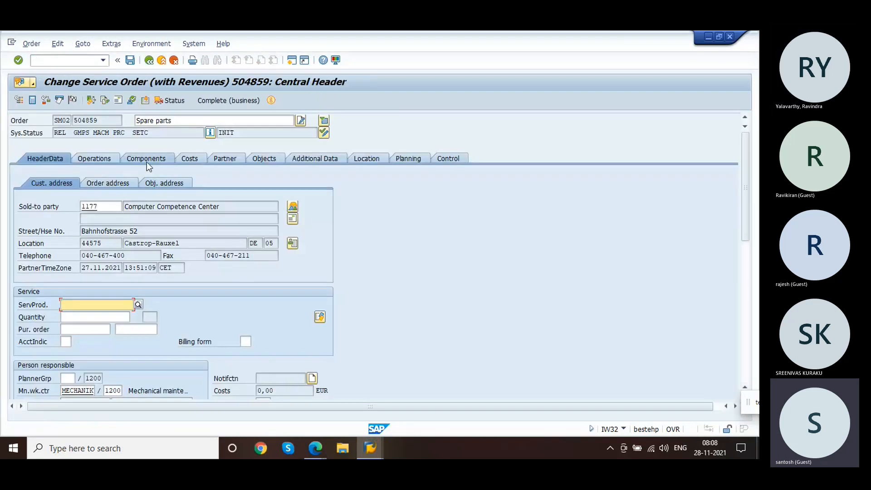
left_click(146, 162)
left_click(80, 237)
left_click(73, 250)
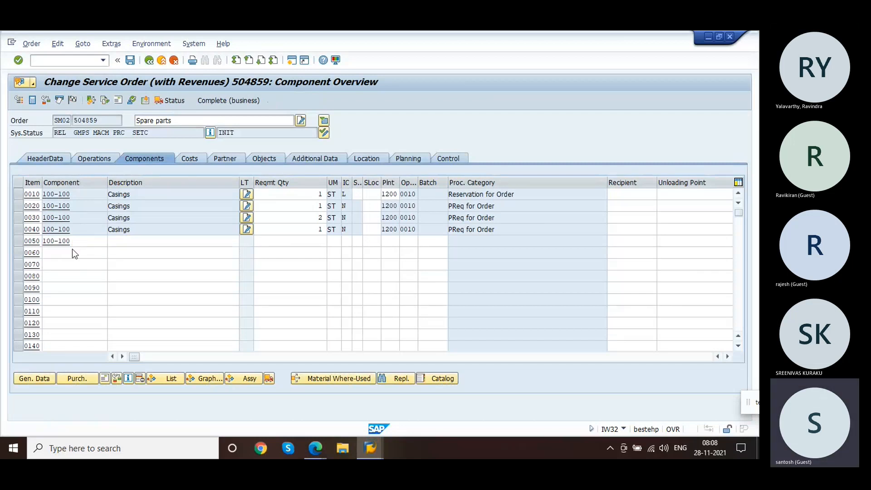
key("Return")
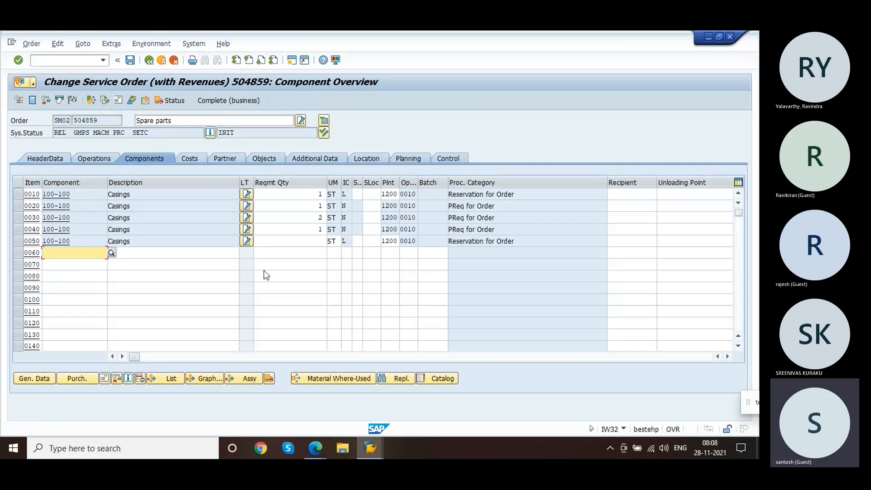
Step: Display the material master of component 100-100 and check its material type in the status information
left_click(58, 243)
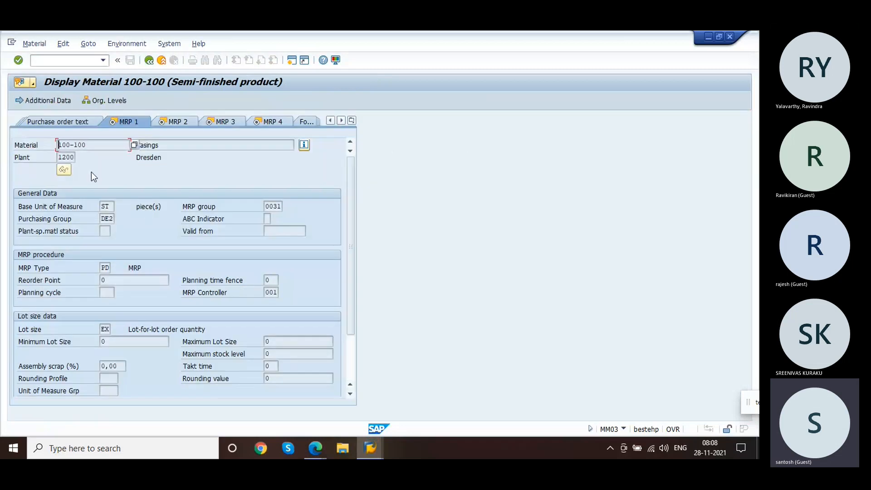
left_click(304, 145)
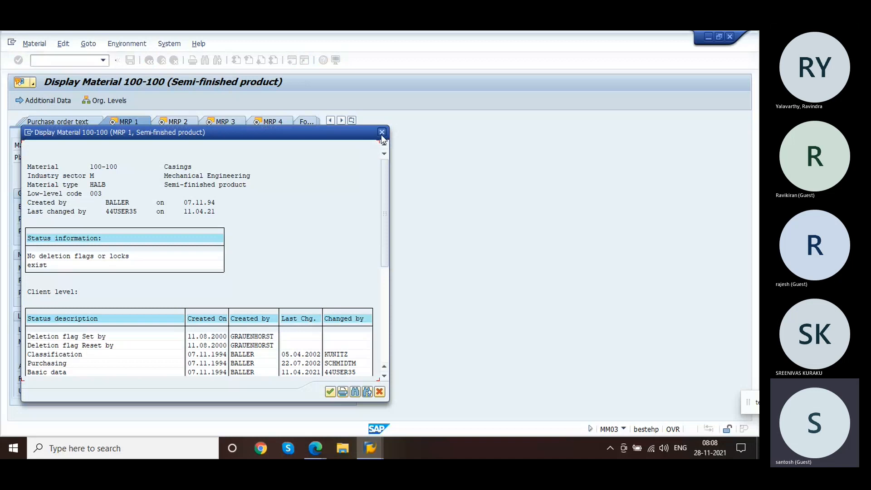
left_click(381, 133)
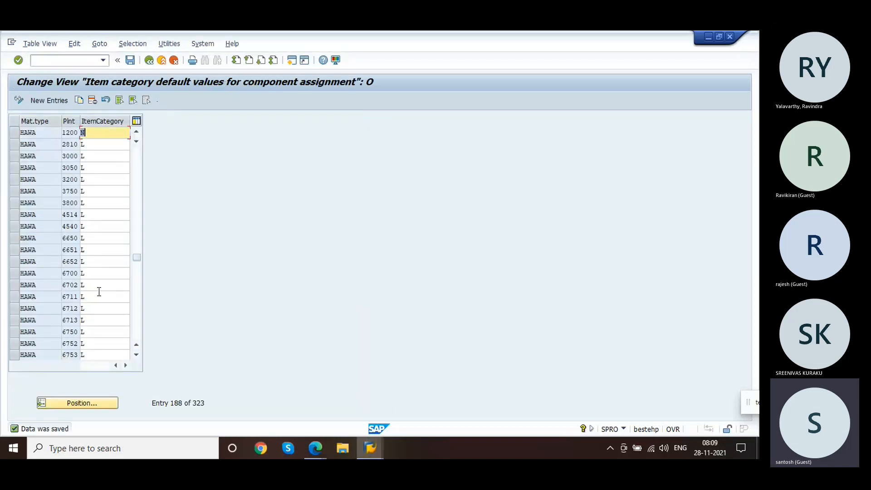
Step: Set the default item category for material type HALB in plant 1200 to N and save the table
left_click(85, 400)
type("ha")
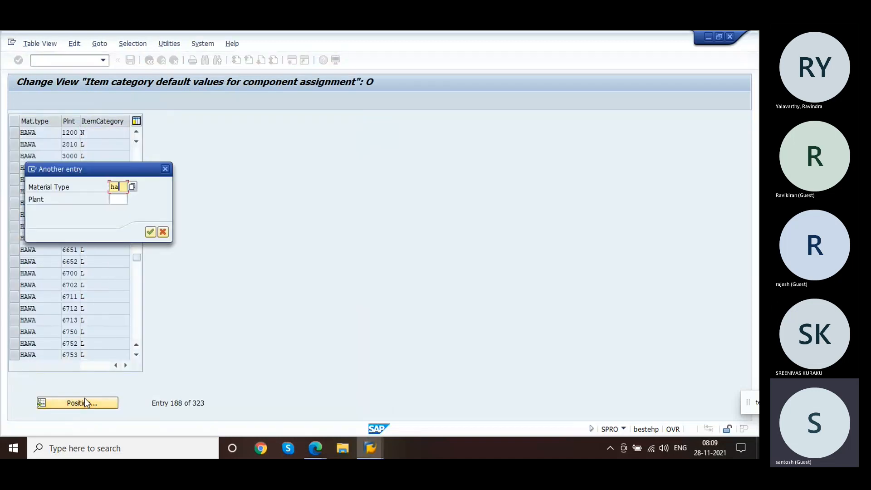
type("lb")
key("Return")
type("N")
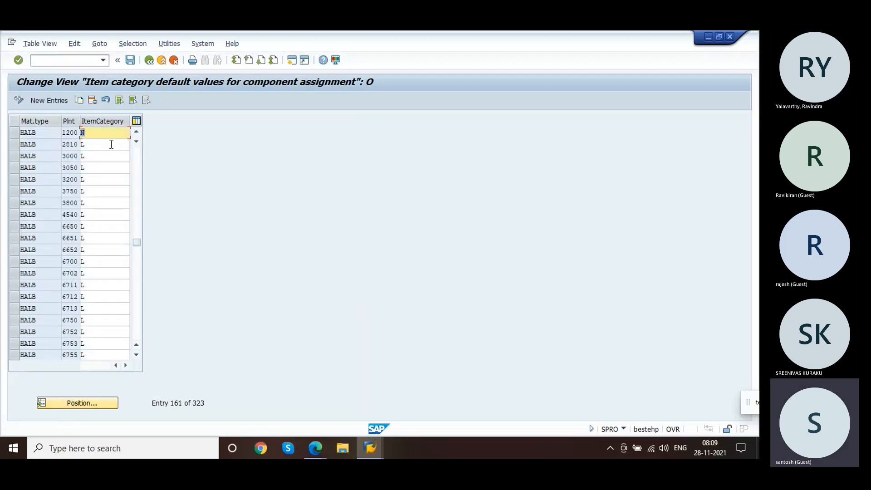
left_click(131, 60)
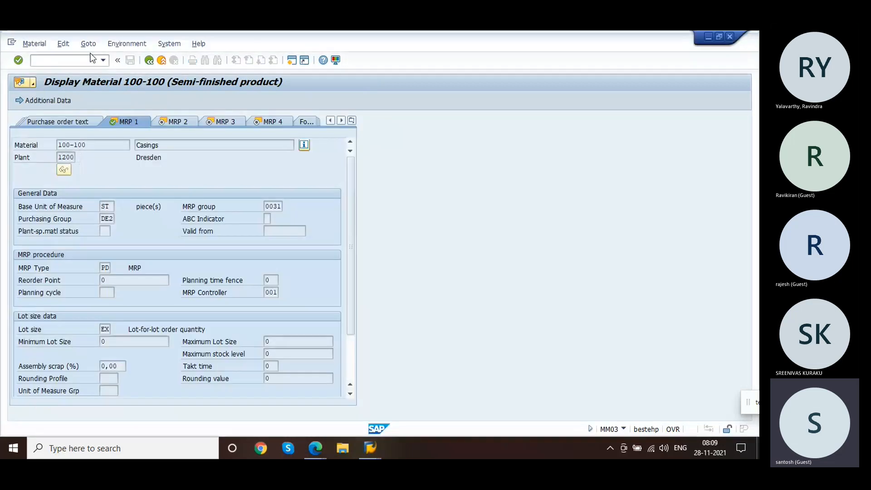
Step: Reopen service order 504859 without saving and add component 100-100 again as item 0050
left_click(86, 58)
type("/nco02")
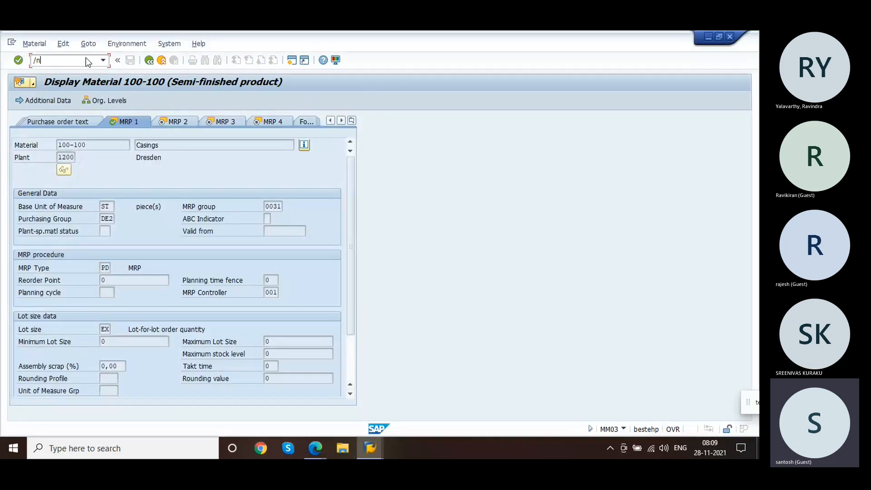
key("Return")
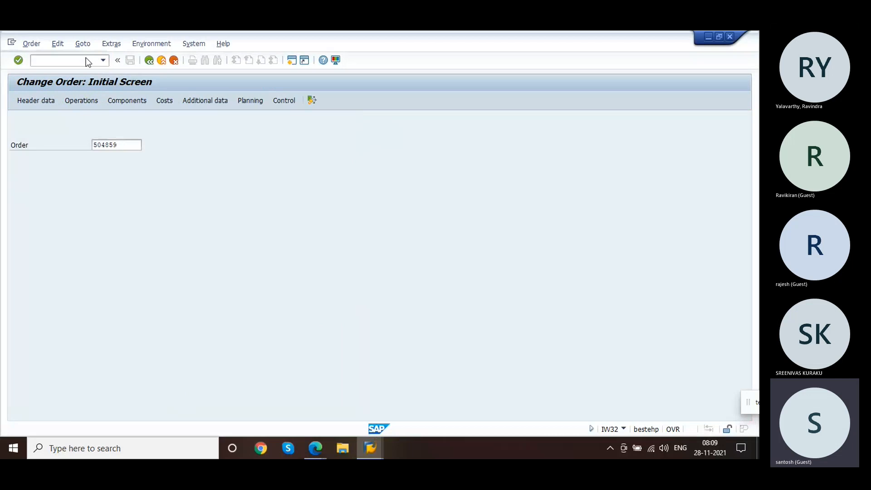
key("Return")
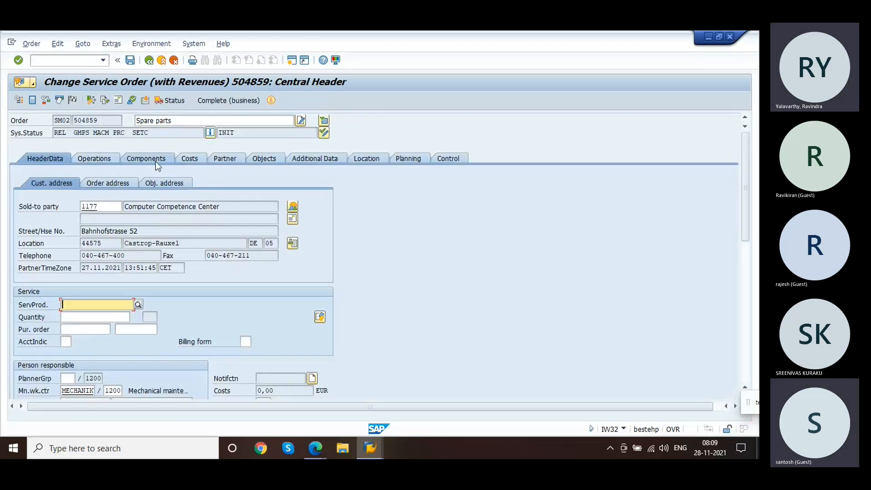
left_click(156, 162)
left_click(79, 241)
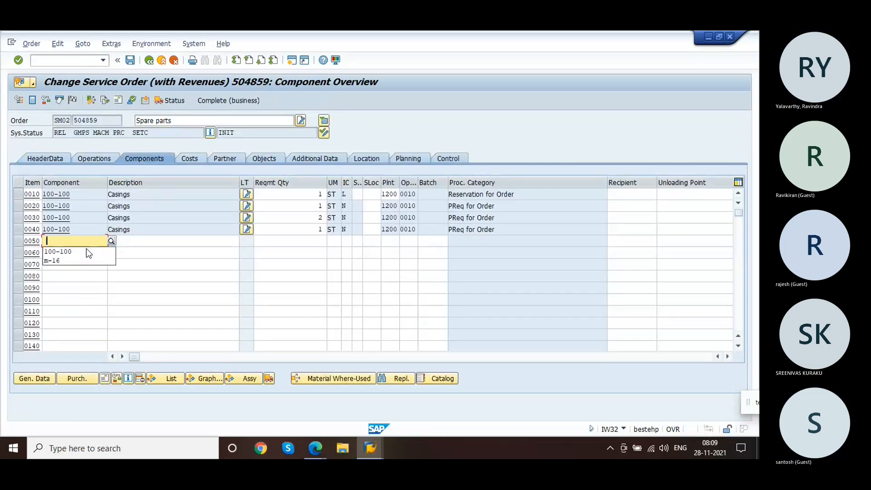
left_click(72, 252)
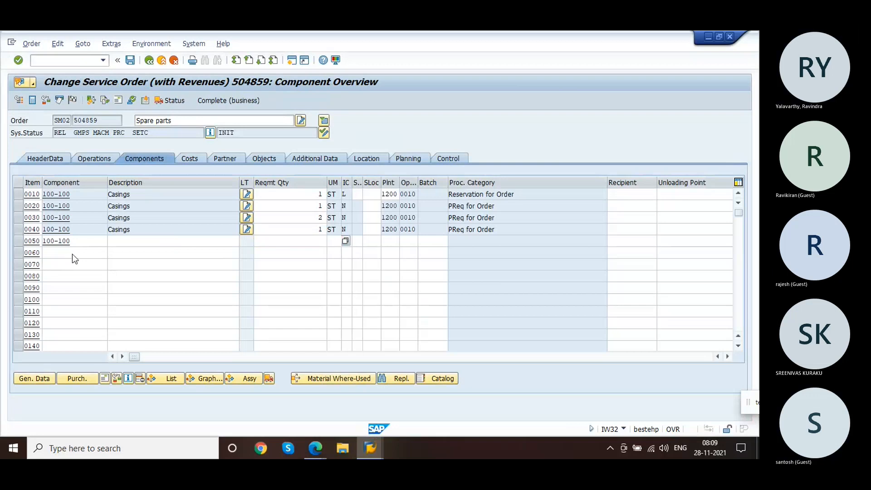
key("Return")
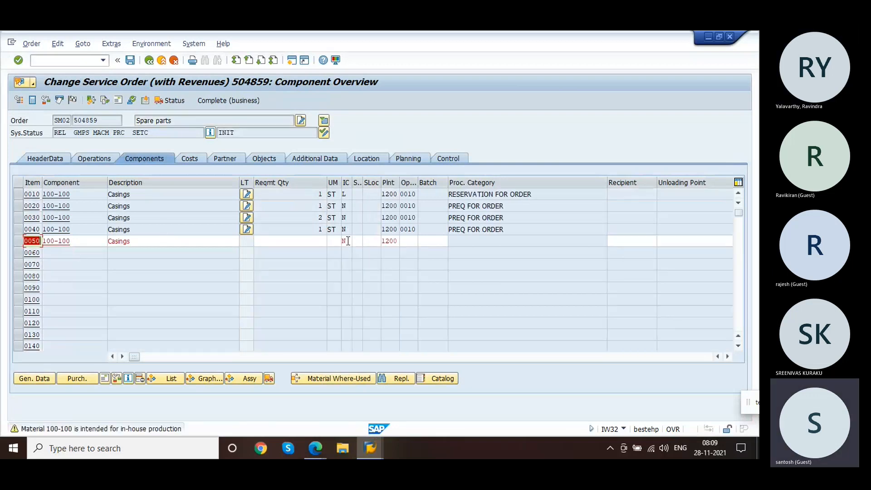
left_click(348, 241)
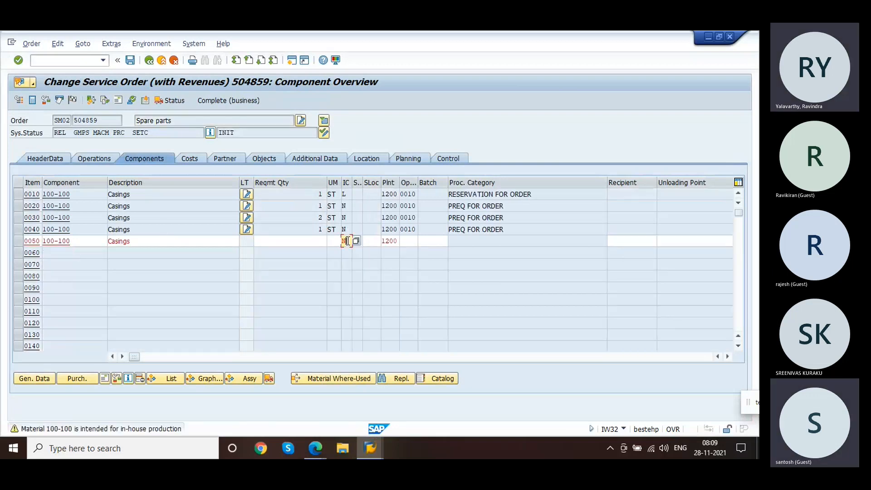
Step: Open Define Movement Types for Material Reservations in customizing and review the movement types per package
key("alt+Tab")
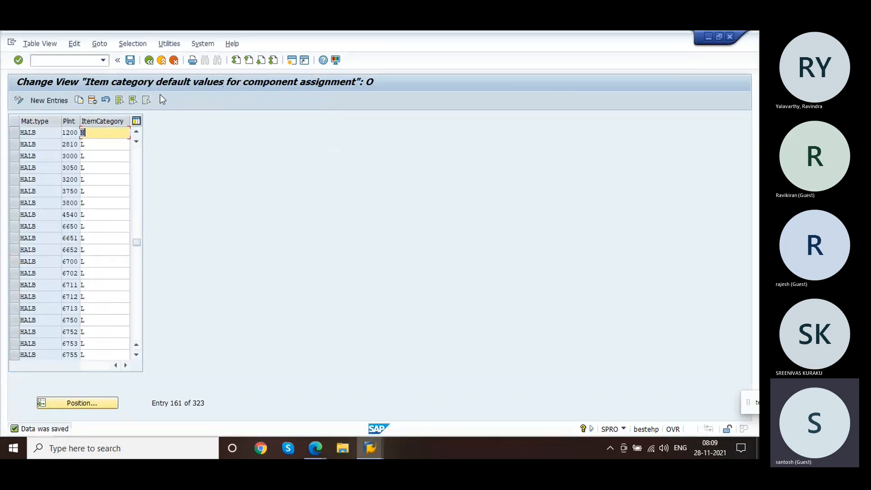
left_click_drag(140, 244, 130, 126)
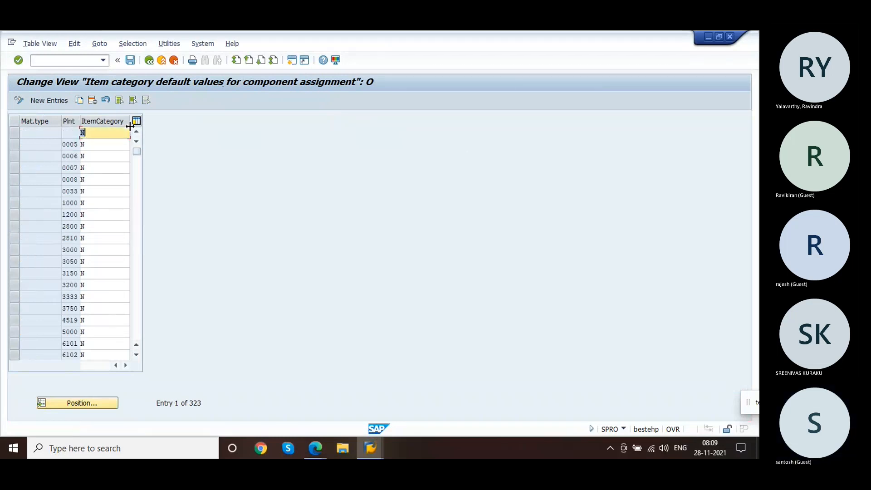
left_click(149, 61)
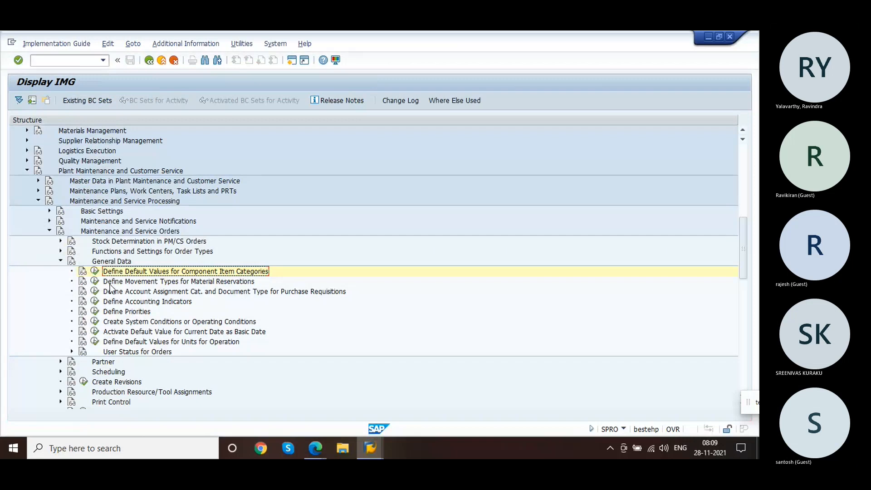
left_click(95, 282)
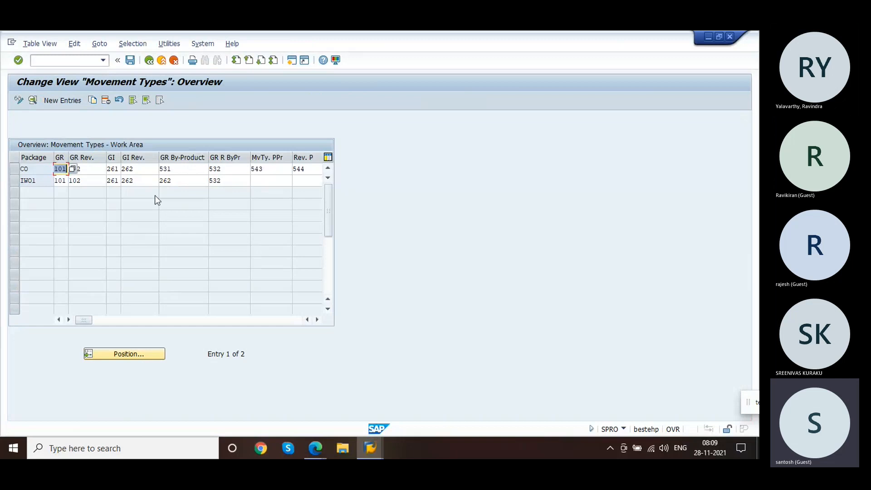
left_click(99, 170)
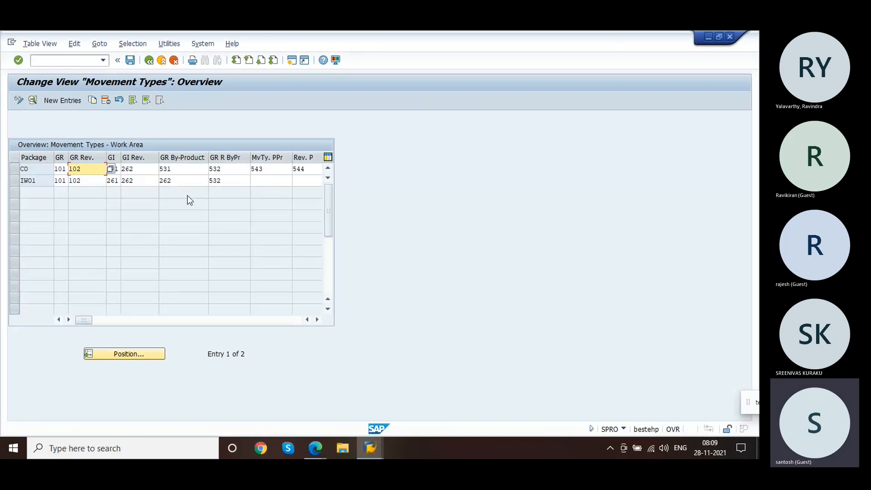
key("Tab")
key("Tab")
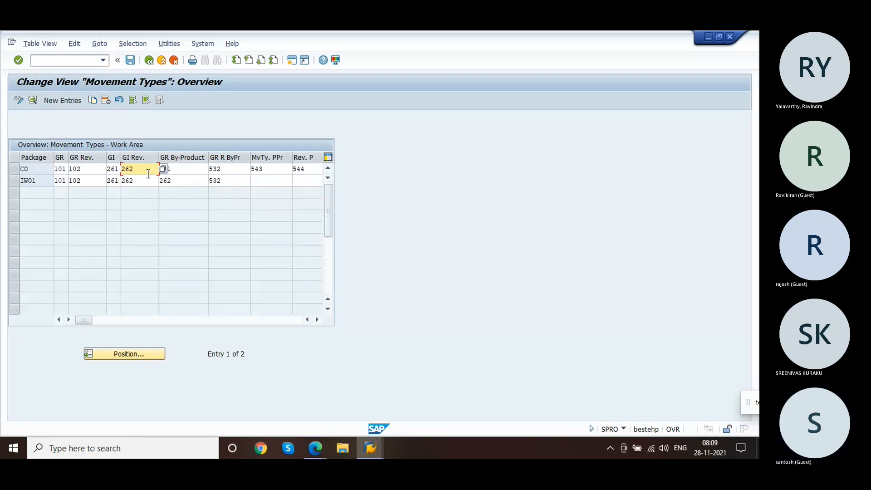
Step: Examine the goods issue and by-product movement types for package CO, then return to service order 504859
left_click(186, 167)
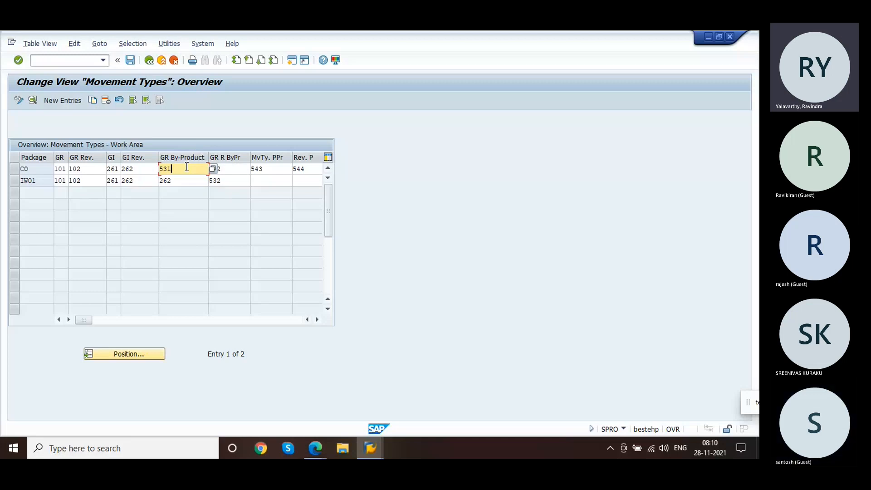
left_click(112, 171)
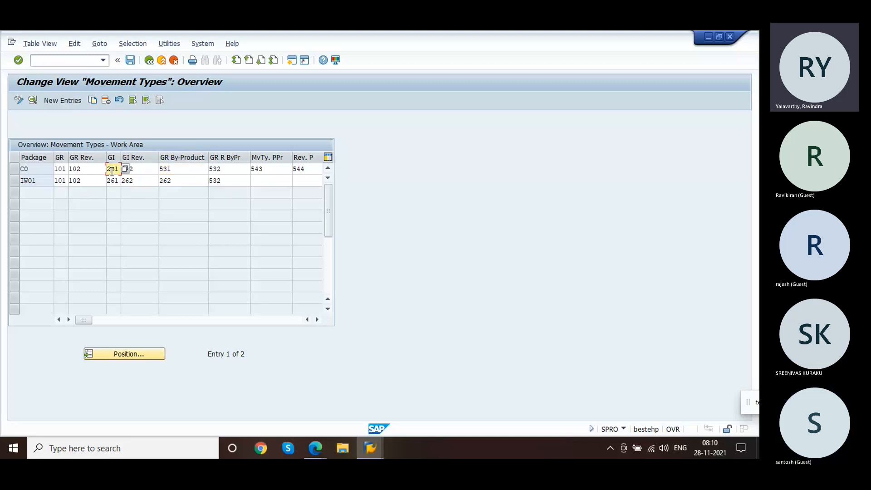
key("alt+Tab")
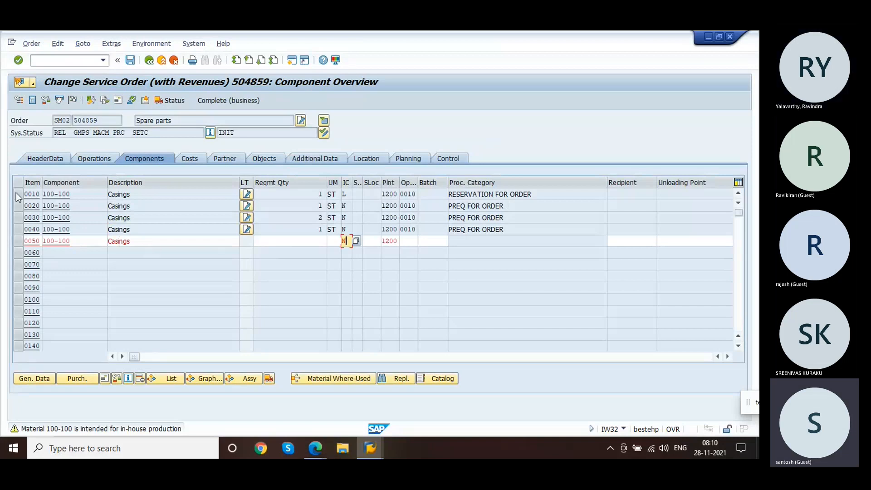
Step: Try to confirm component item 0050 and cancel the purchasing details dialog that opens
key("Return")
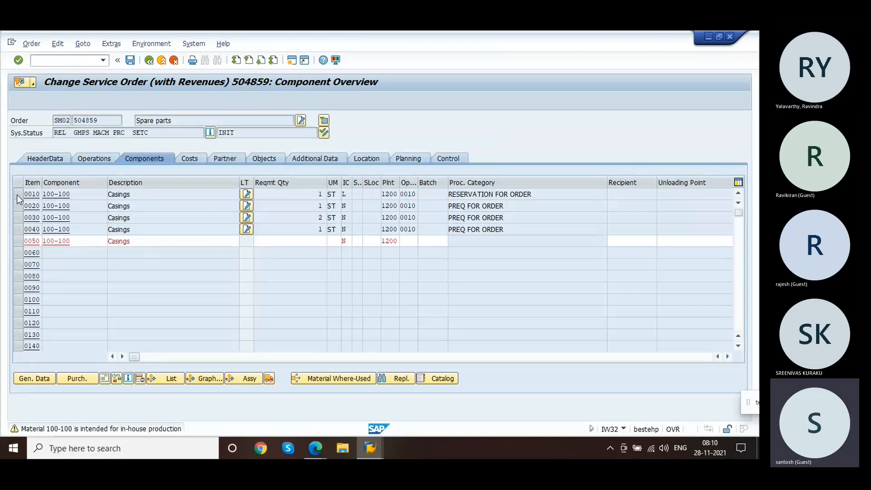
key("Return")
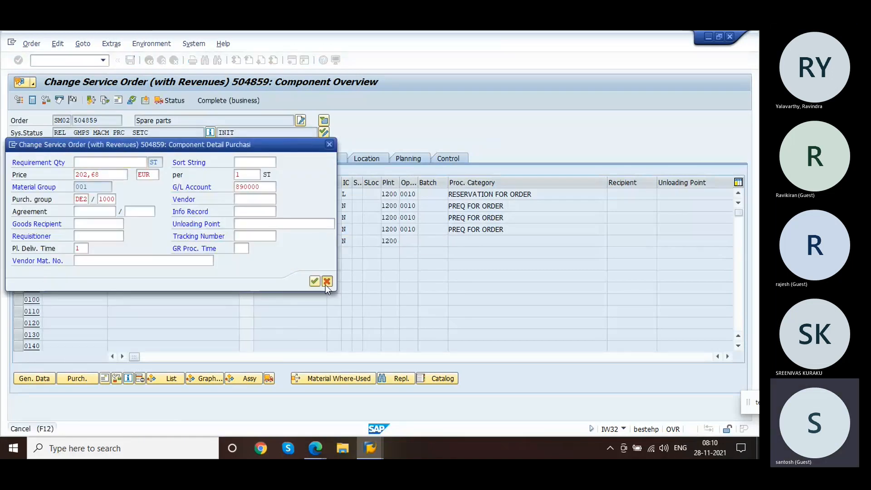
left_click(327, 283)
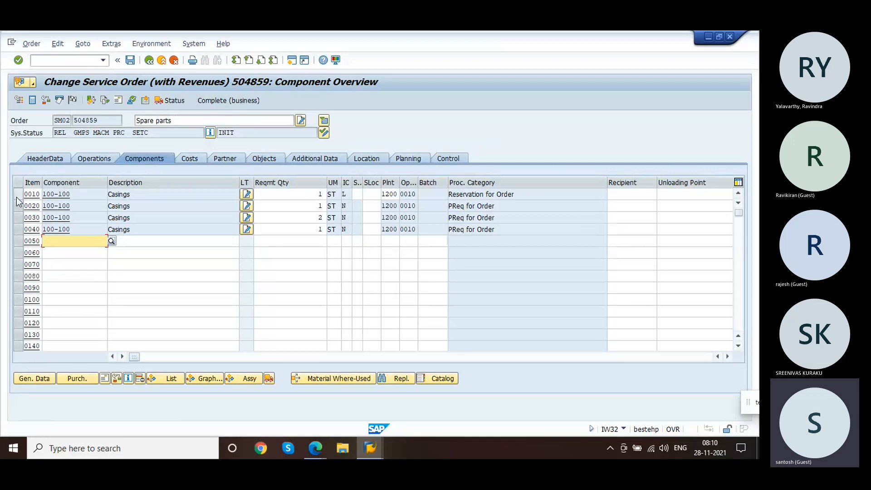
Step: Open the general data of component item 0010 and check its movement type
left_click(16, 197)
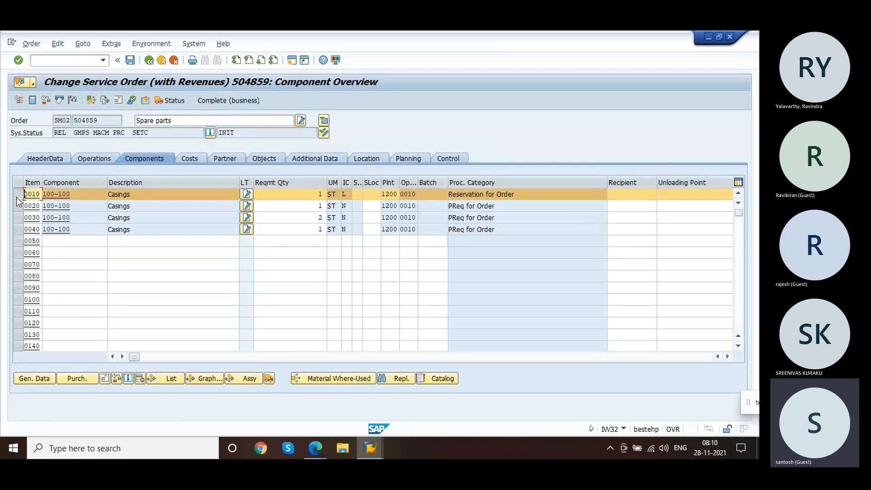
left_click(35, 379)
left_click(235, 268)
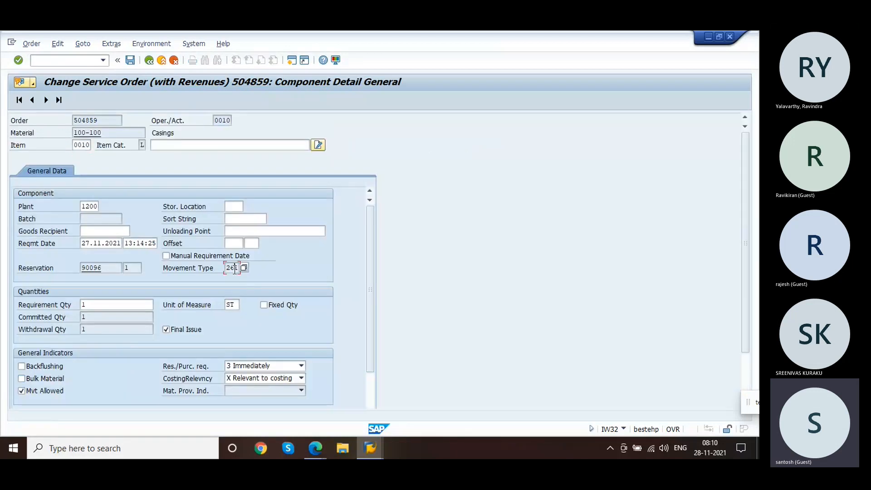
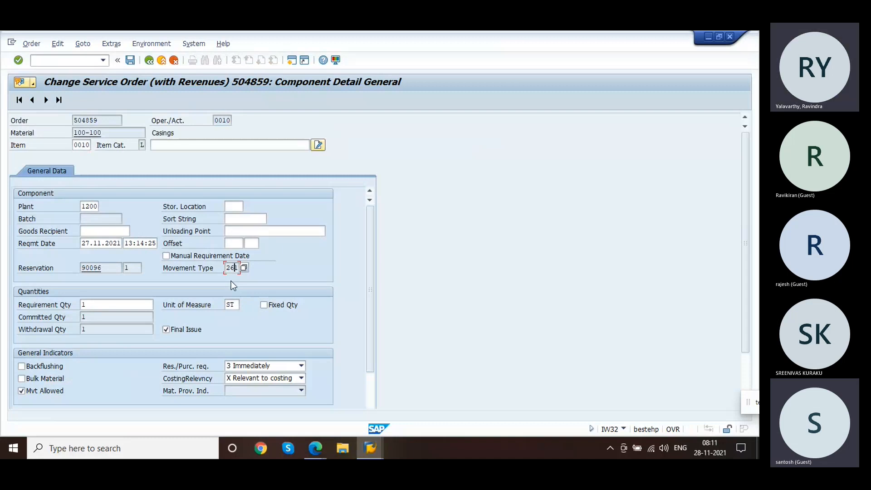
Step: Re-examine the movement types of package CO in Define Movement Types for Material Reservations
key("alt+Tab")
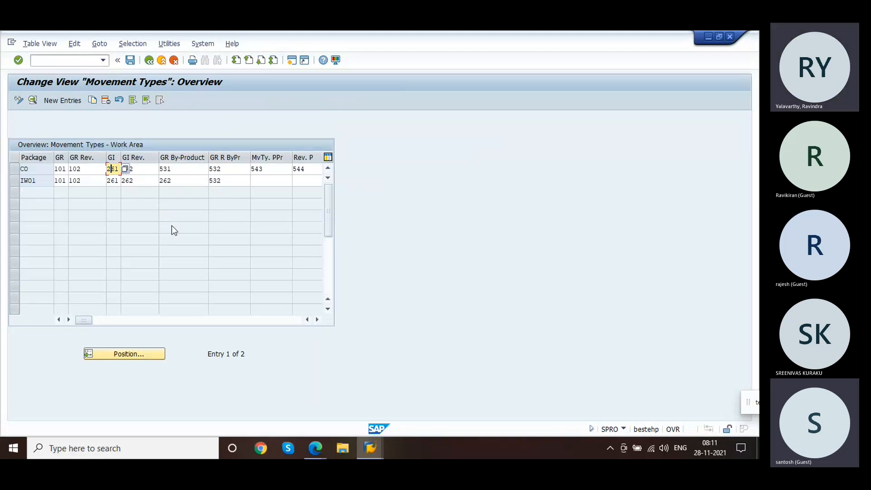
left_click(142, 169)
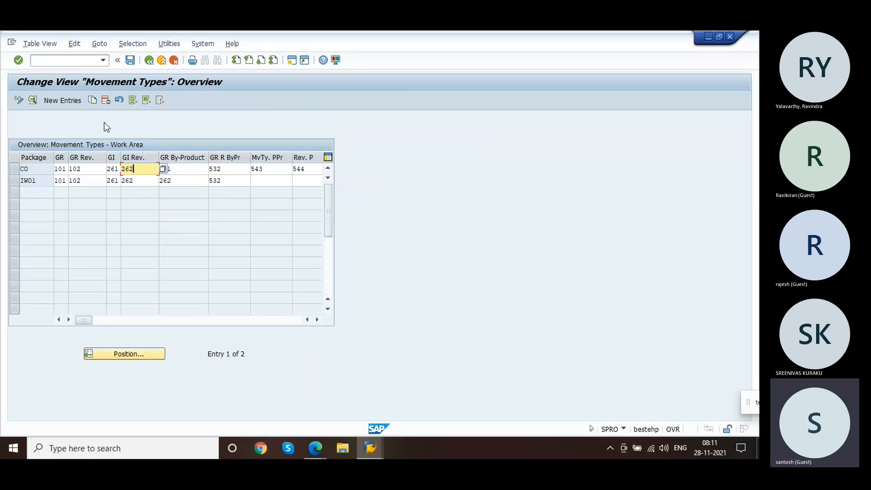
left_click(130, 61)
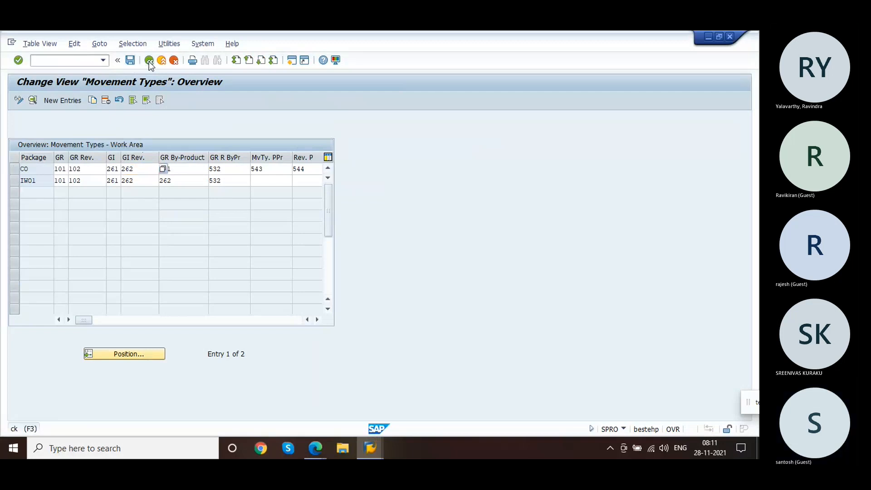
left_click(149, 61)
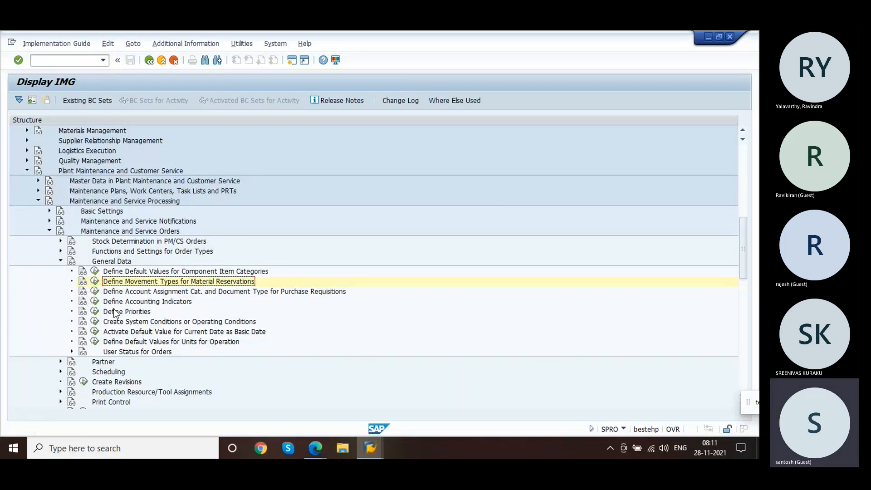
left_click(95, 282)
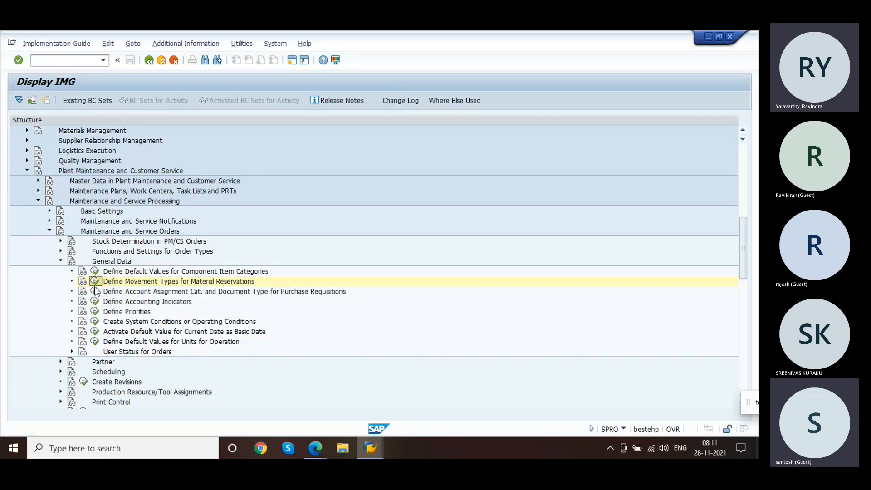
left_click(149, 61)
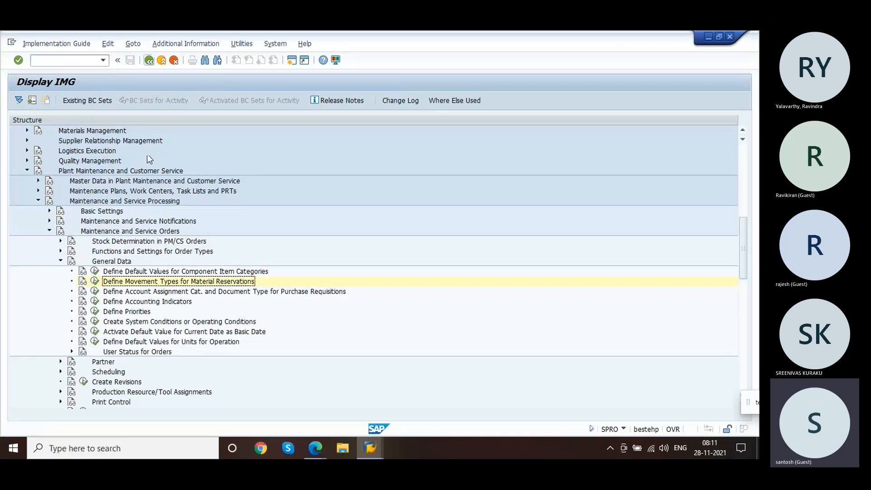
Step: Open Define Account Assignment Cat. and Document Type for Purchase Requisitions and review the document type for order category 30
left_click(95, 292)
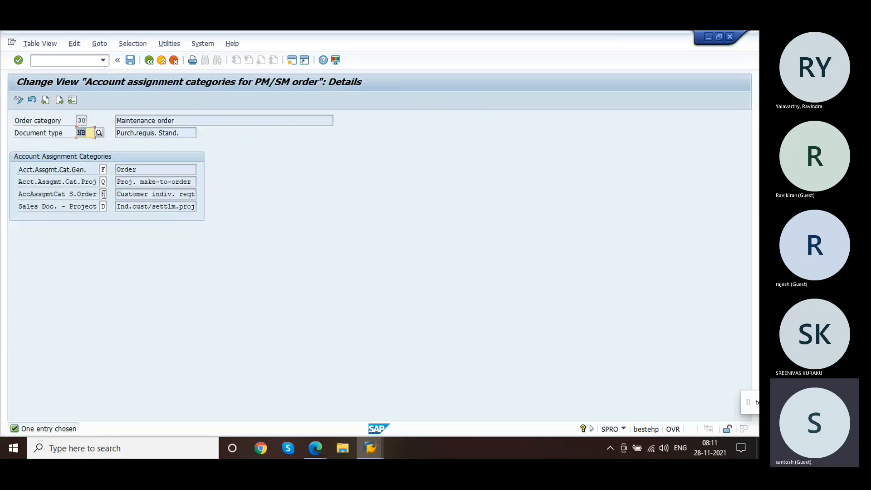
left_click(87, 132)
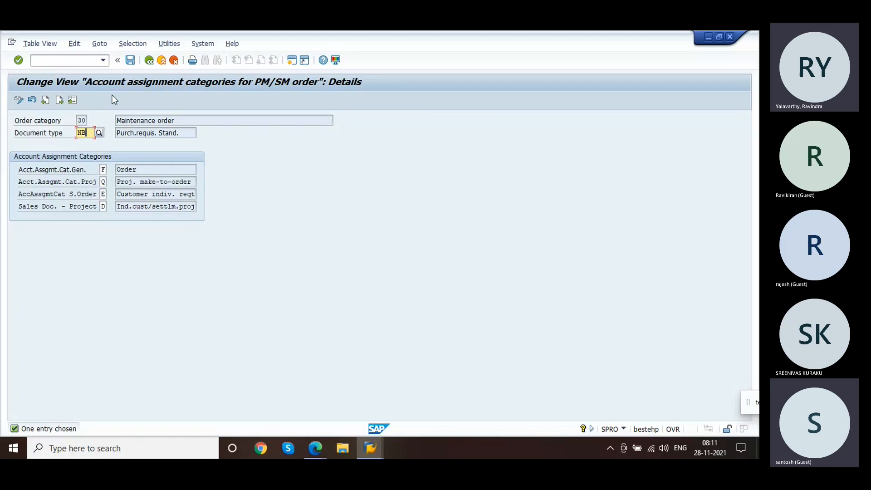
left_click(173, 61)
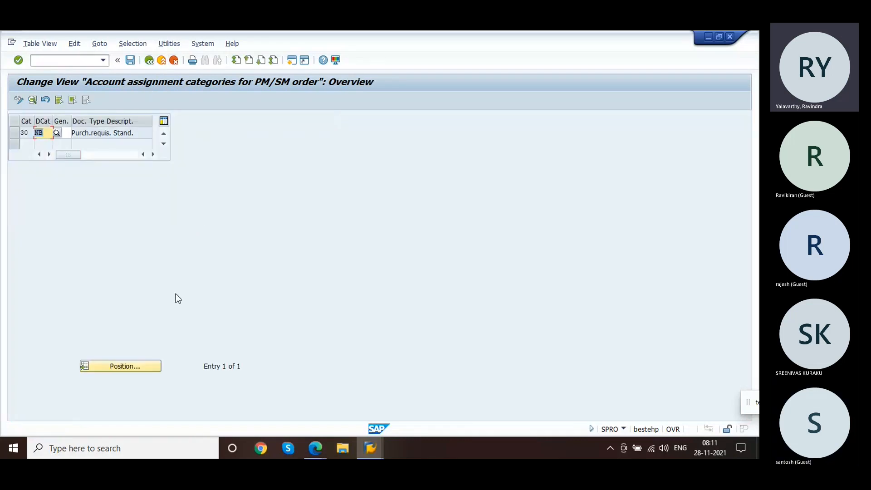
left_click(149, 60)
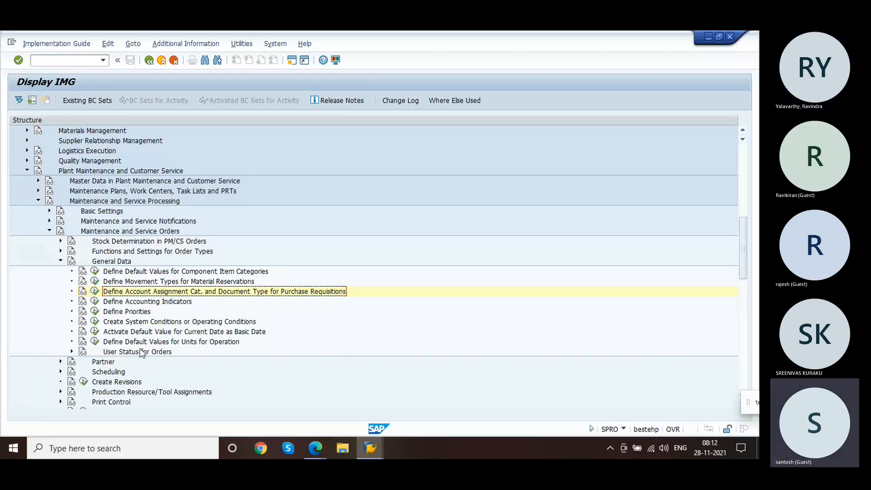
left_click(94, 292)
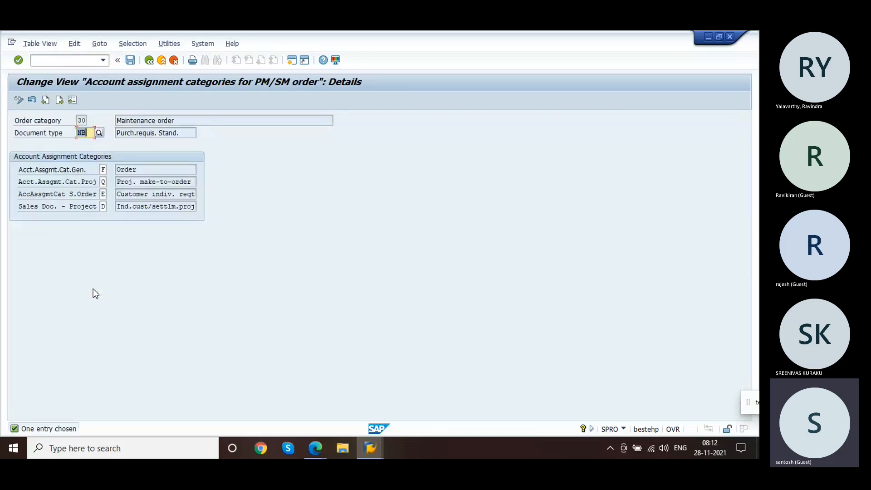
left_click(92, 135)
Step: Return to service order 504859 and open purchase requisition 10048183 of component item 0020
mouse_move(371, 448)
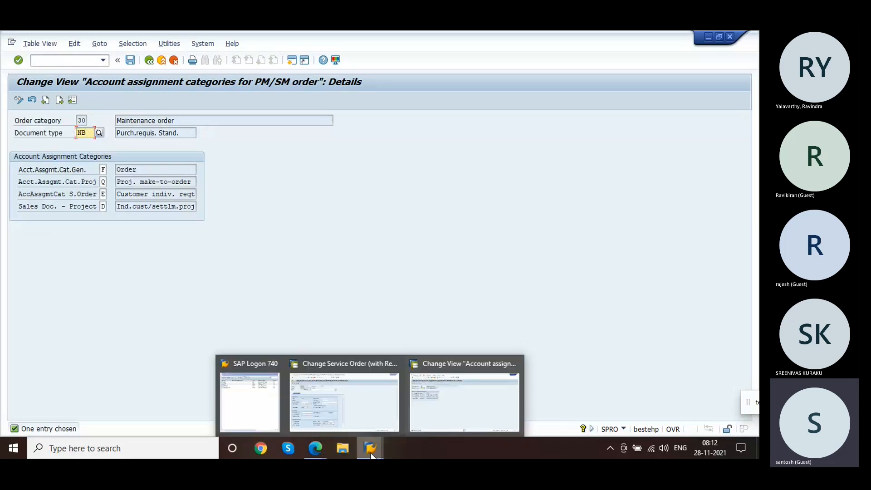
left_click(350, 396)
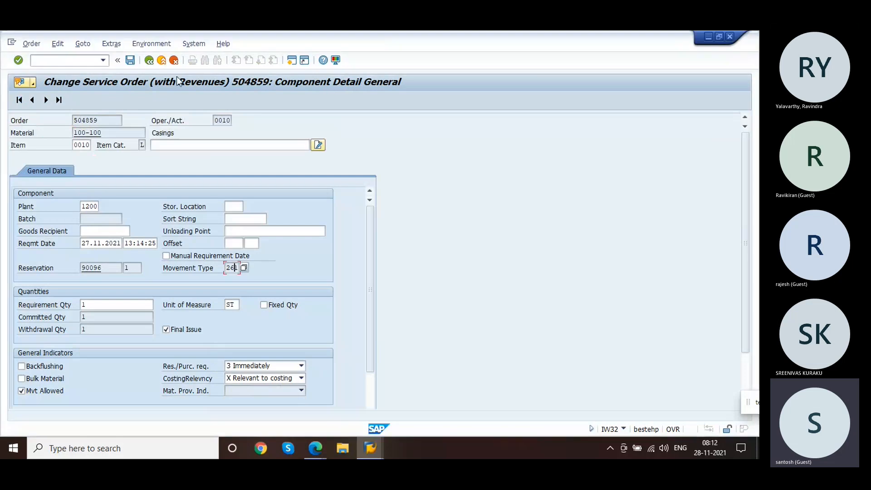
left_click(153, 62)
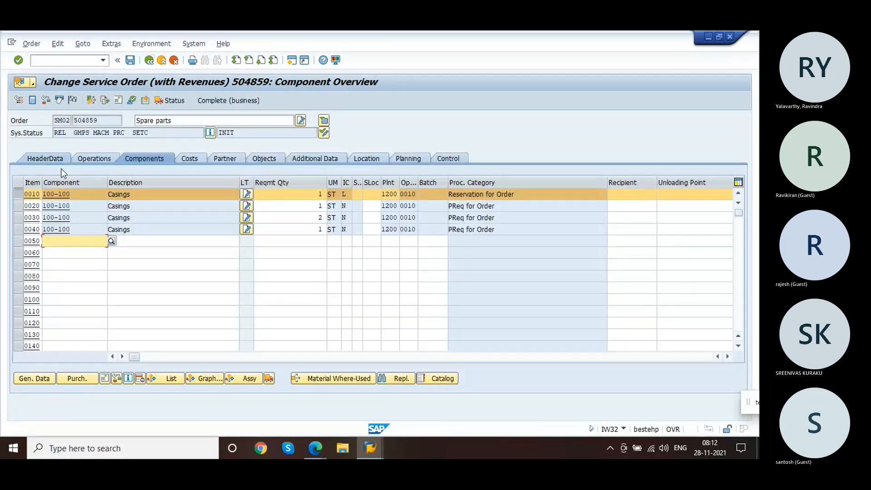
left_click(21, 190)
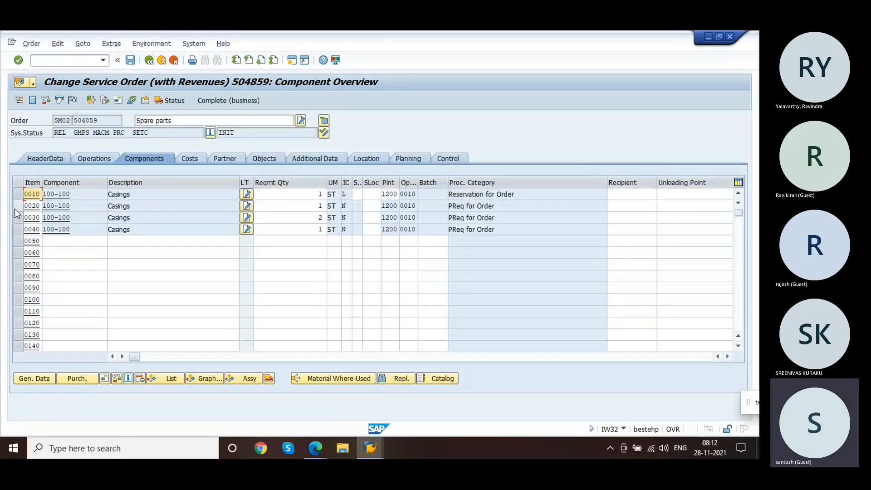
left_click(15, 207)
left_click_drag(137, 357, 497, 339)
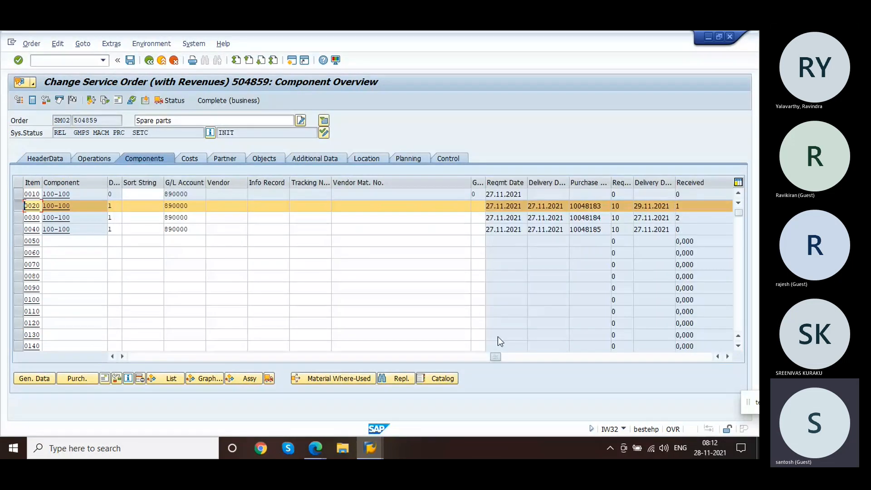
left_click(607, 205)
left_click(570, 206)
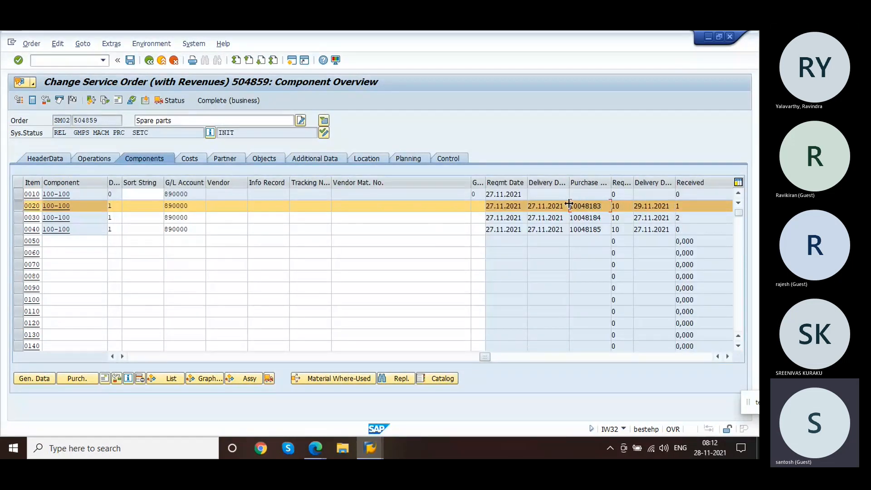
left_click(73, 380)
left_click(121, 317)
left_click(160, 317)
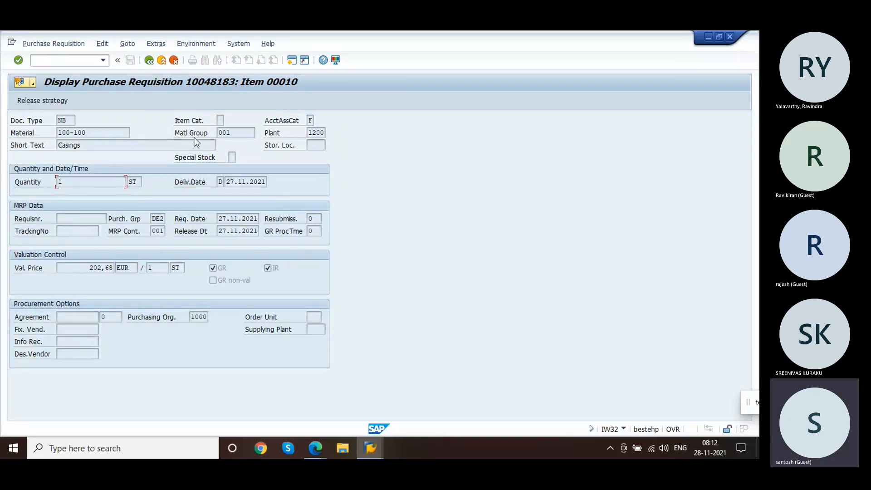
left_click(150, 61)
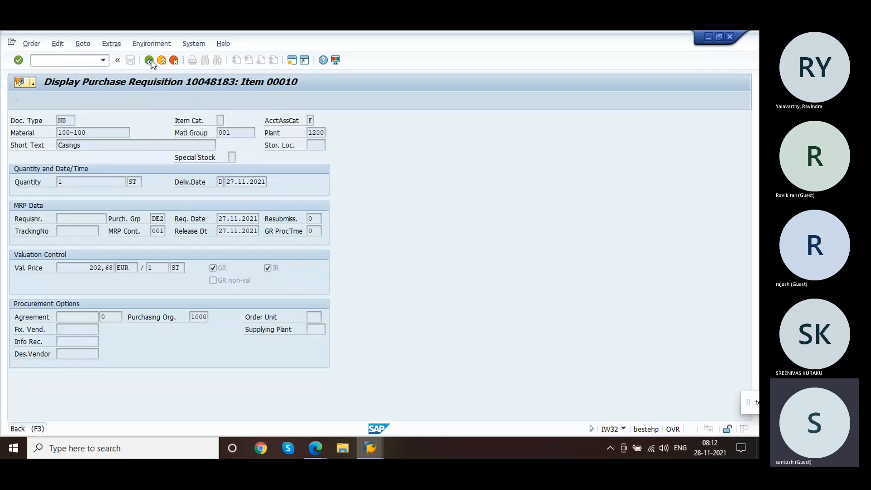
double_click(104, 316)
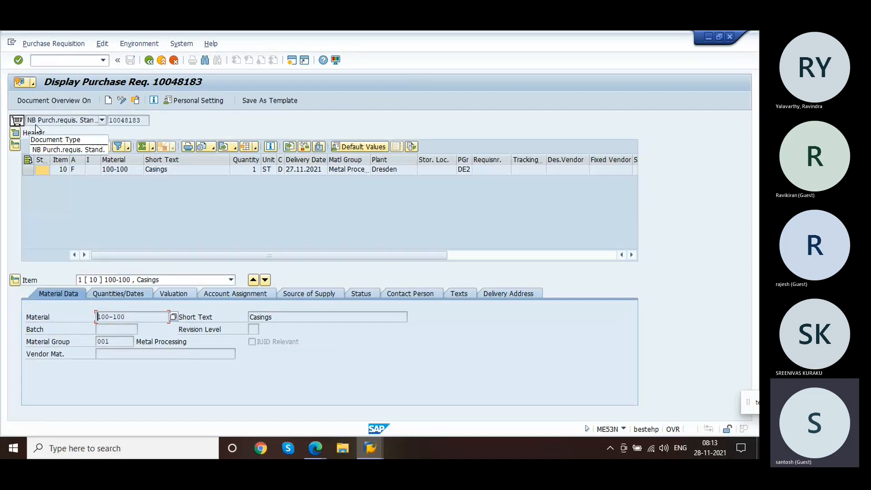
Step: Leave the purchase requisition and return to the component overview of service order 504859
key("alt+Tab")
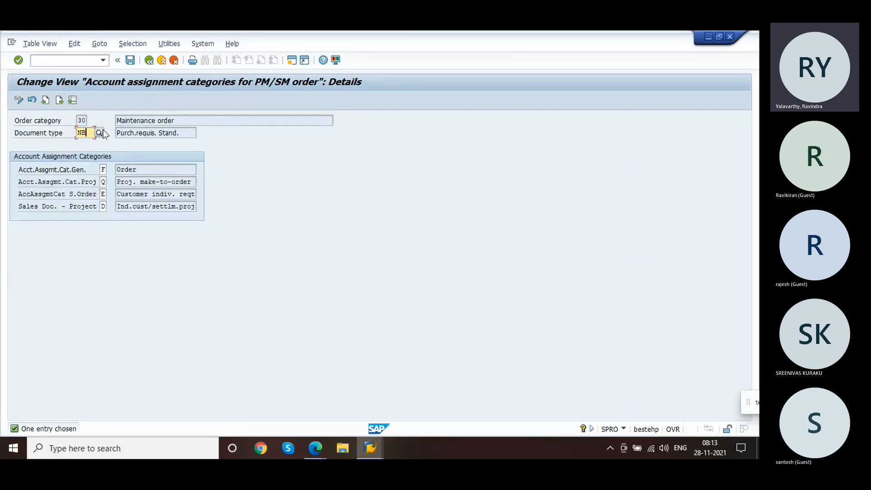
left_click(149, 60)
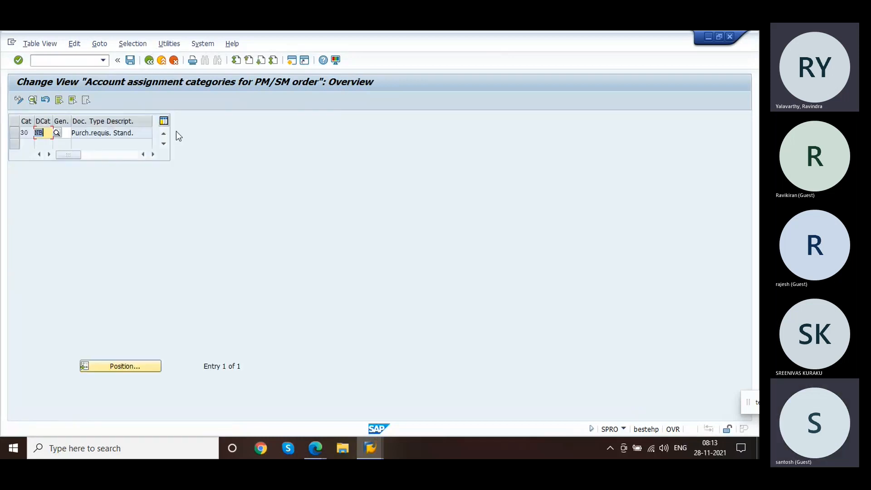
key("alt+Tab")
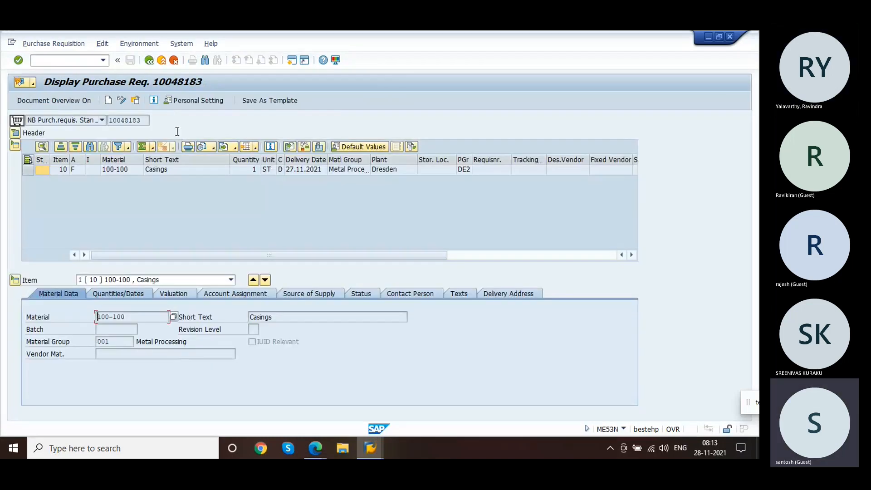
left_click(149, 62)
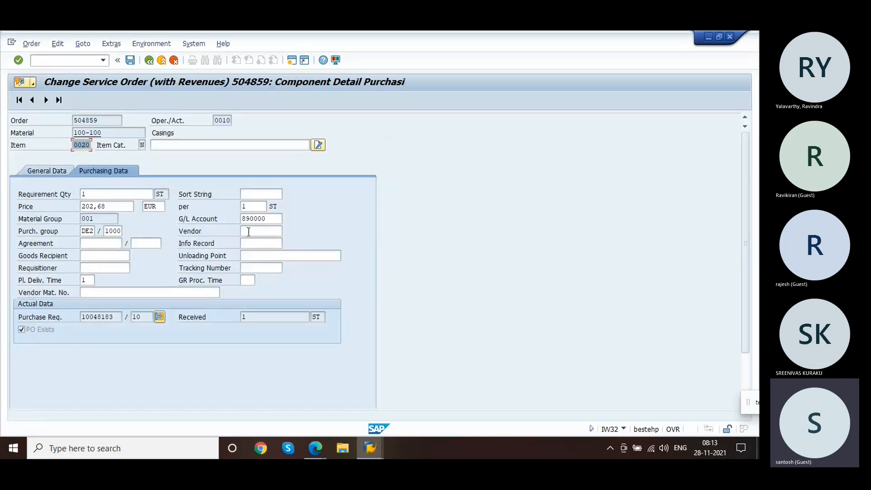
left_click(154, 63)
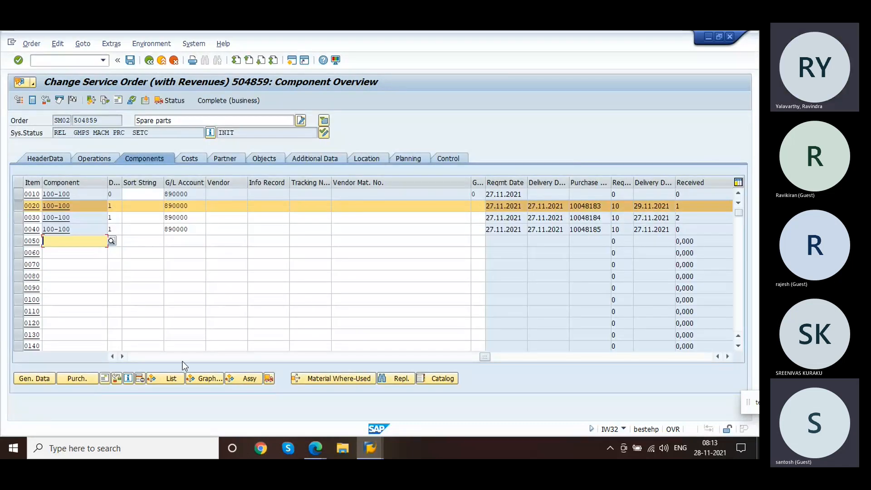
left_click(171, 357)
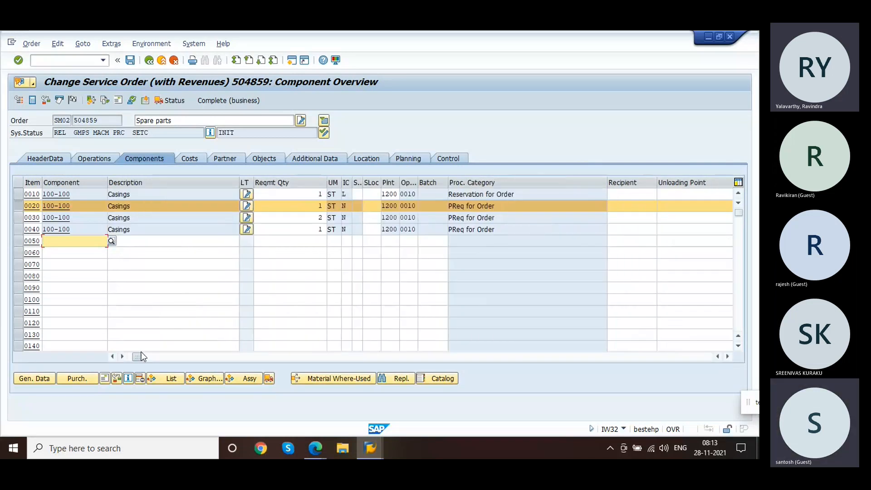
Step: Compare the item categories and procurement categories of component items 0010 and 0020
left_click(17, 207)
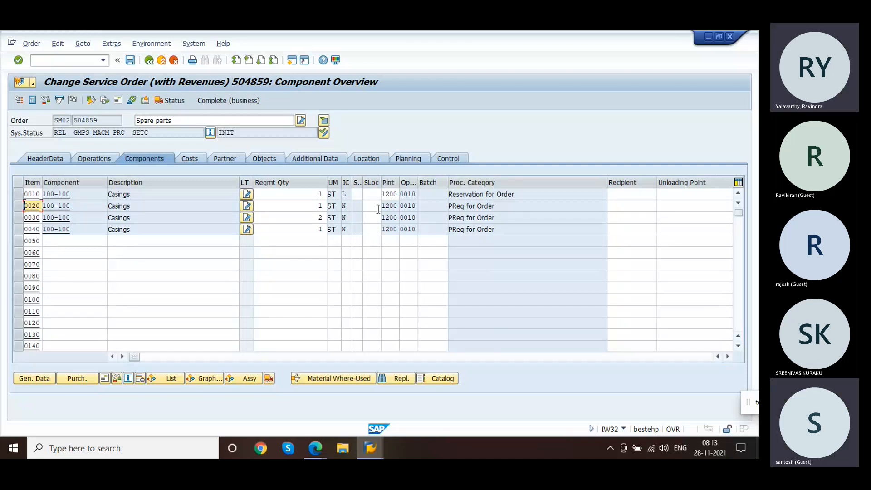
left_click(346, 205)
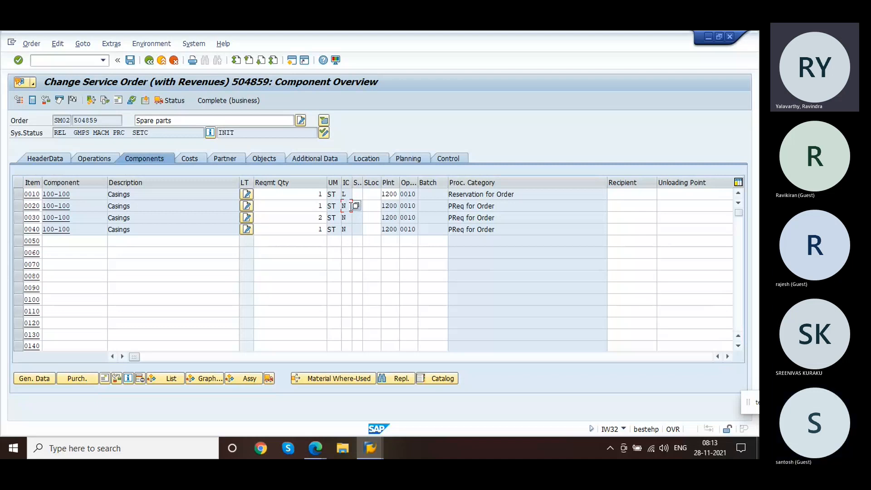
left_click(347, 194)
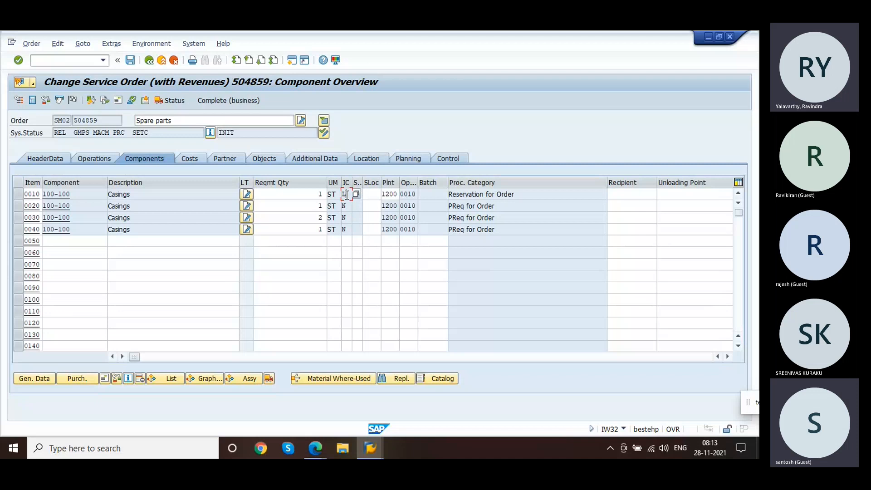
left_click(524, 195)
left_click_drag(523, 196, 437, 196)
left_click(437, 196)
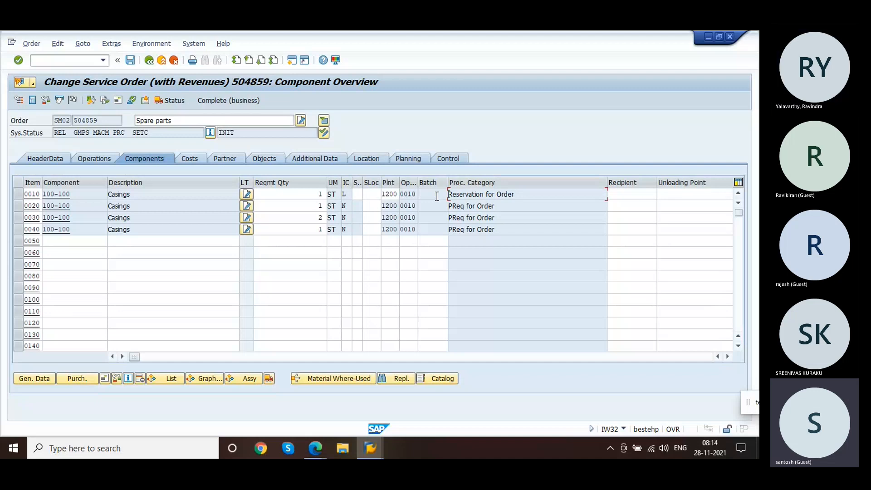
left_click(347, 207)
Step: Reopen the account assignment category details for order category 30, then switch back to the service order components
key("alt+Tab")
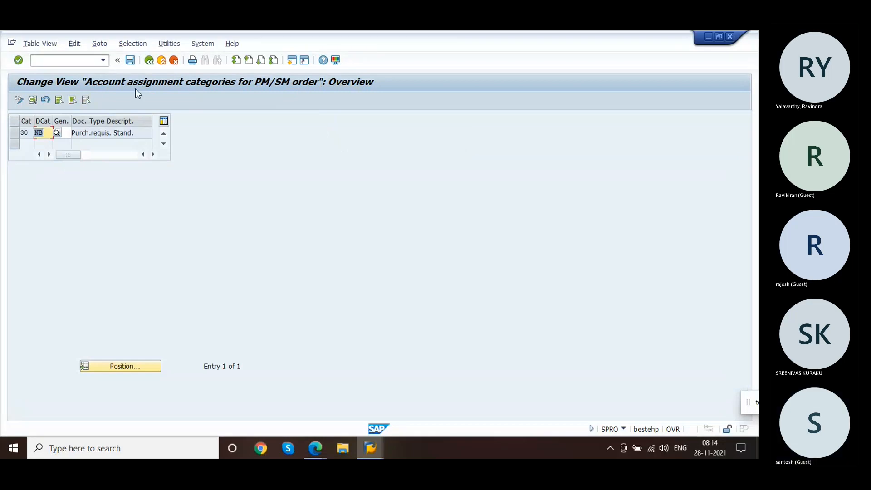
left_click(149, 61)
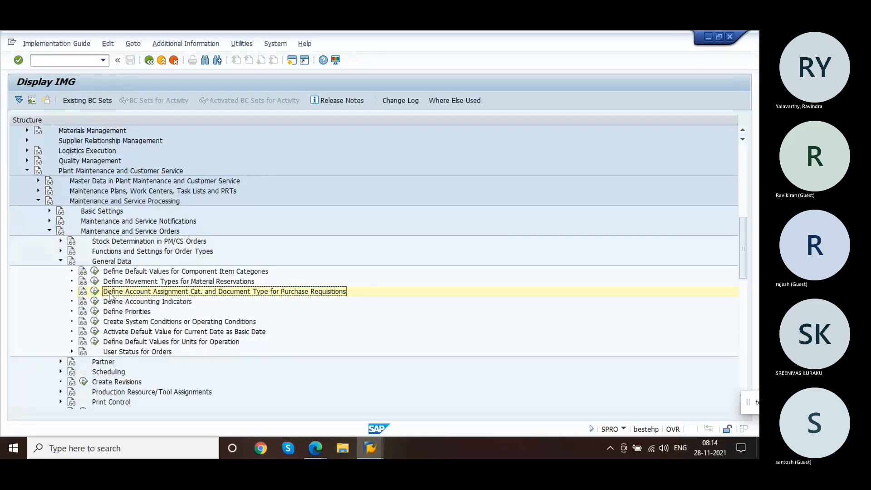
left_click(95, 291)
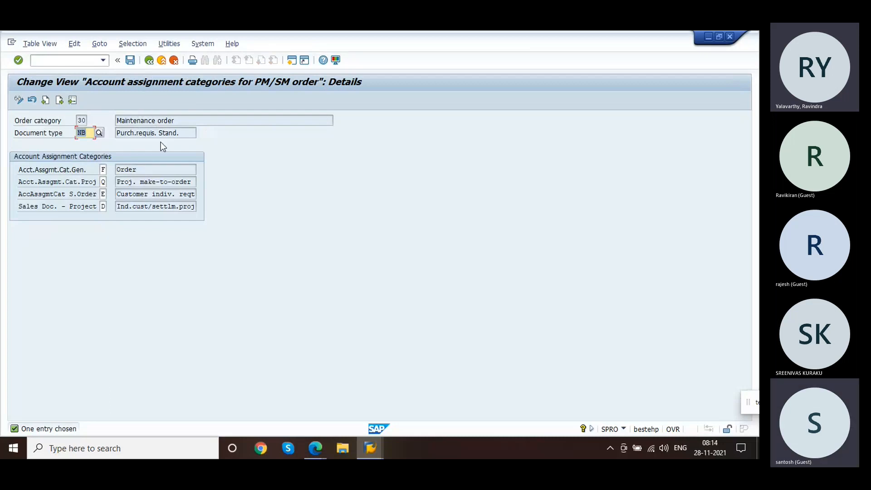
key("alt+Tab")
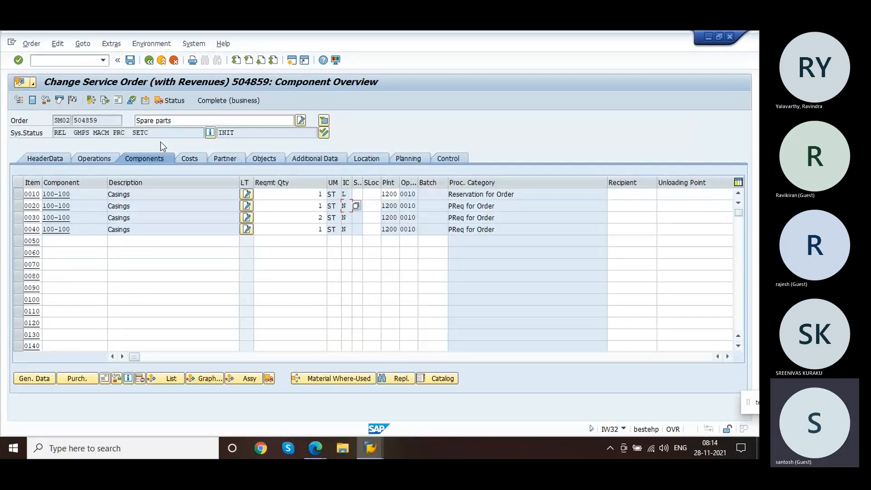
left_click(500, 215)
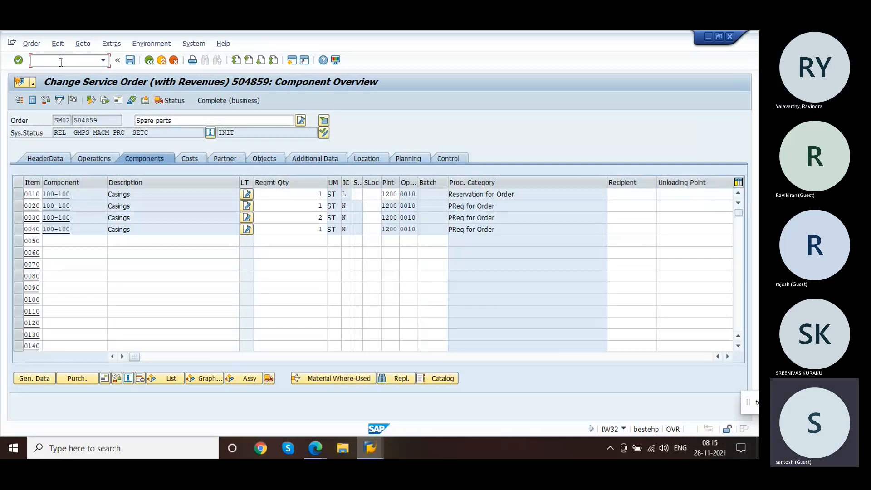
Step: Open the schedule line category maintenance and display the details of schedule line category CS
type("/")
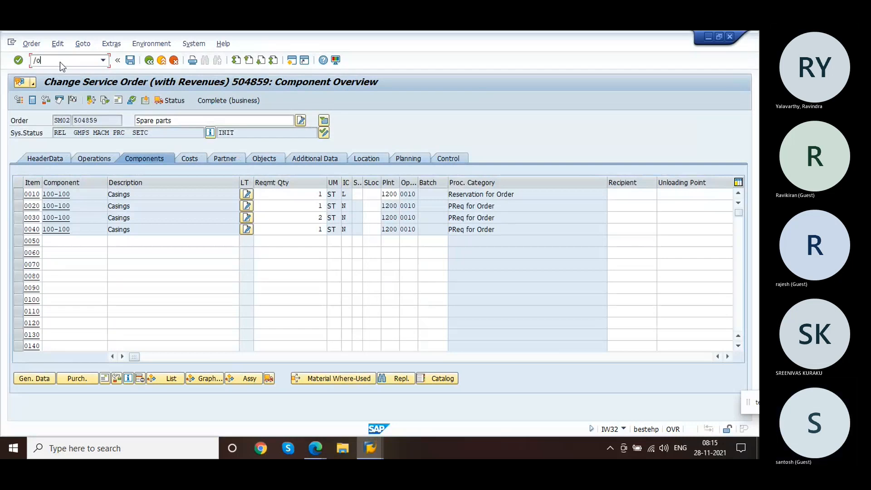
type("ovov")
key("Return")
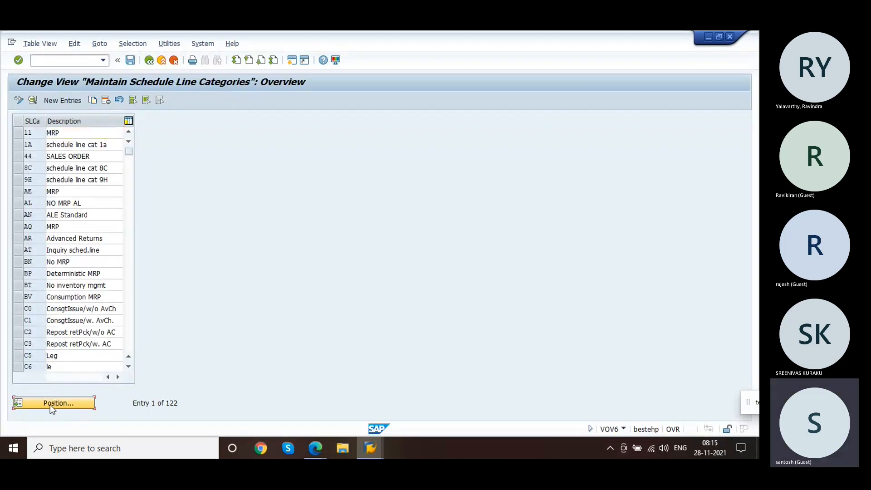
left_click(54, 403)
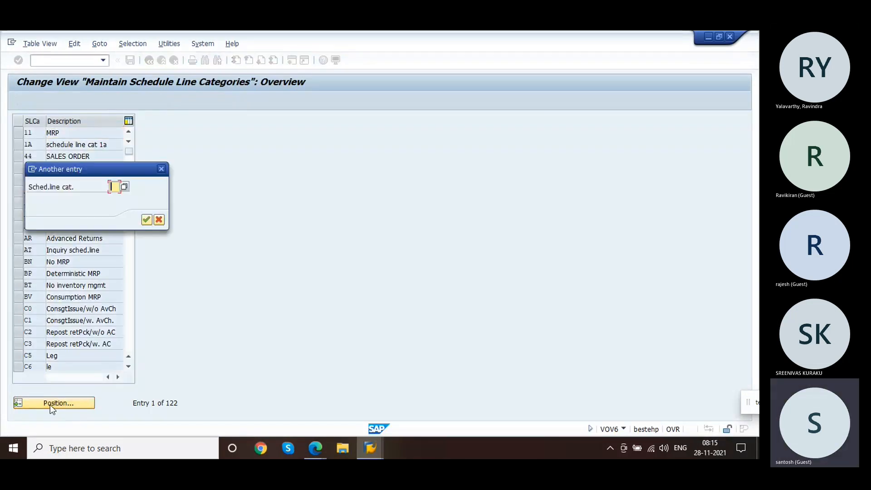
type("c5")
key("Return")
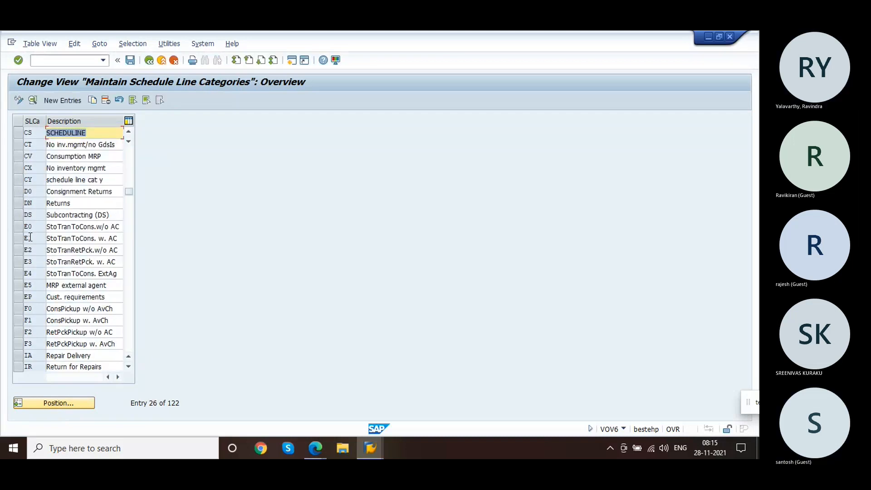
double_click(37, 131)
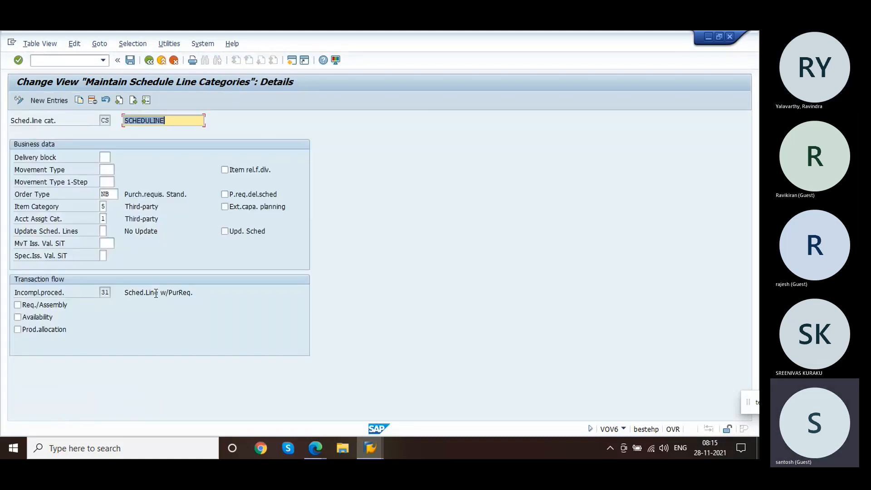
left_click(114, 194)
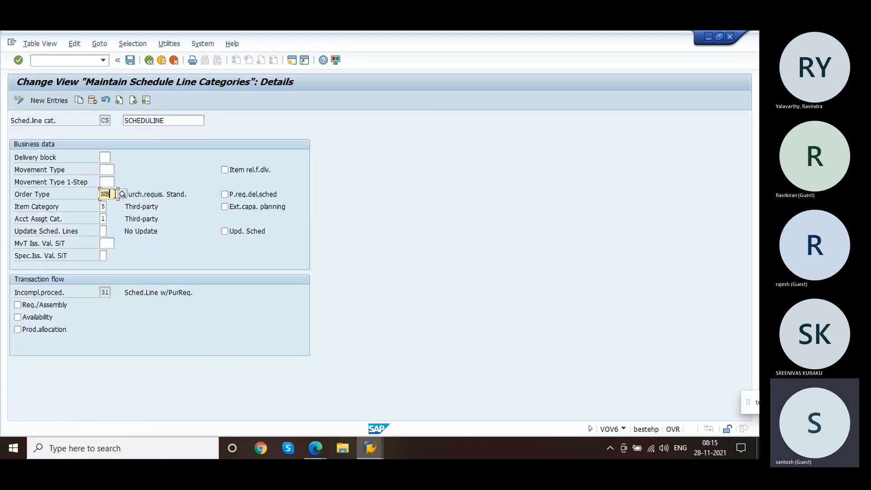
left_click_drag(153, 194, 191, 194)
left_click(201, 195)
Step: Open movement type customizing (OMJJ) and display the details of movement type 101
left_click(80, 59)
type("nomjj")
key("Return")
left_click(81, 59)
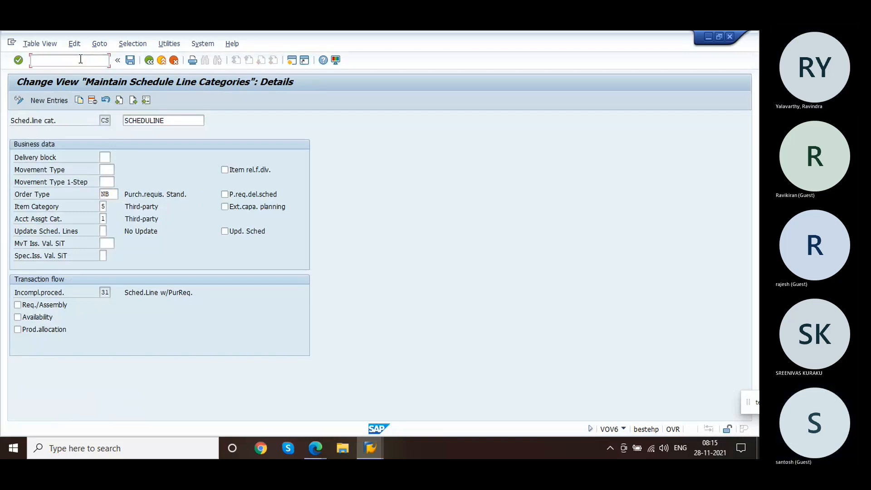
type("/n")
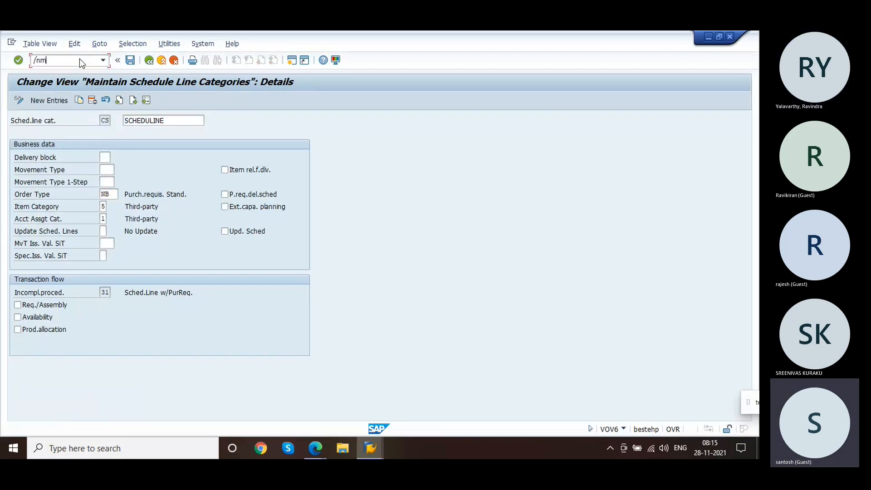
type("omjj")
key("Return")
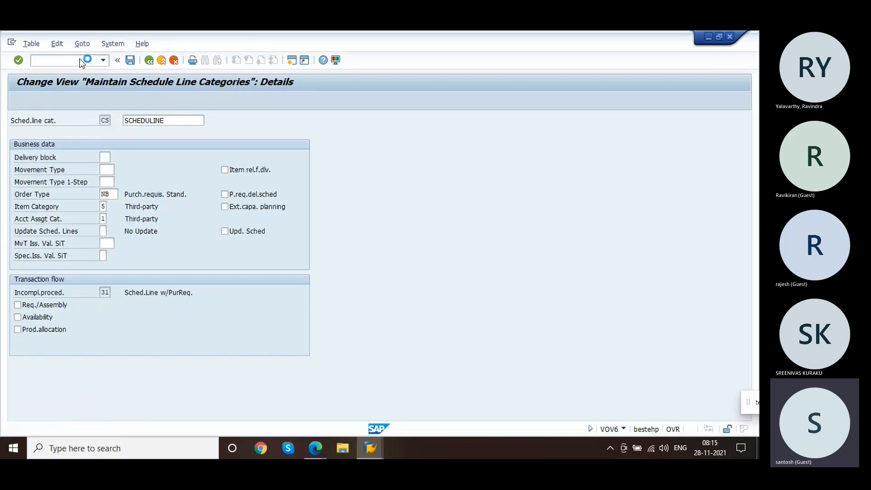
left_click(72, 164)
key("Return")
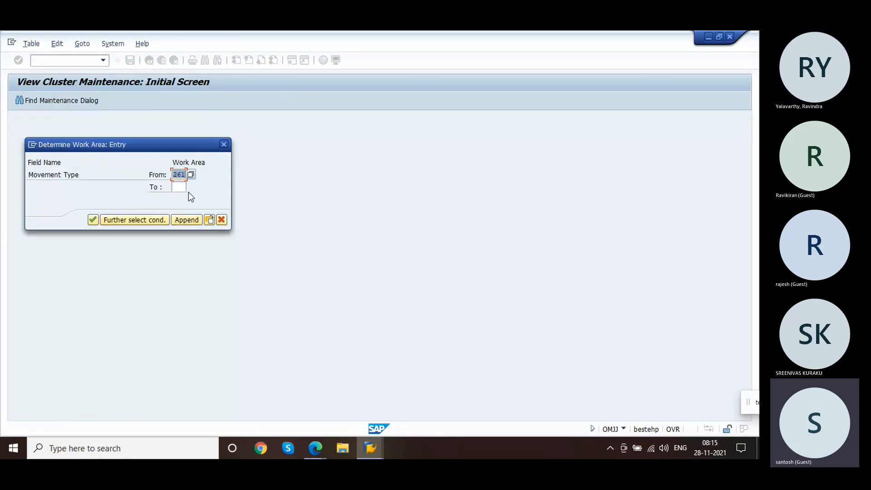
type("101")
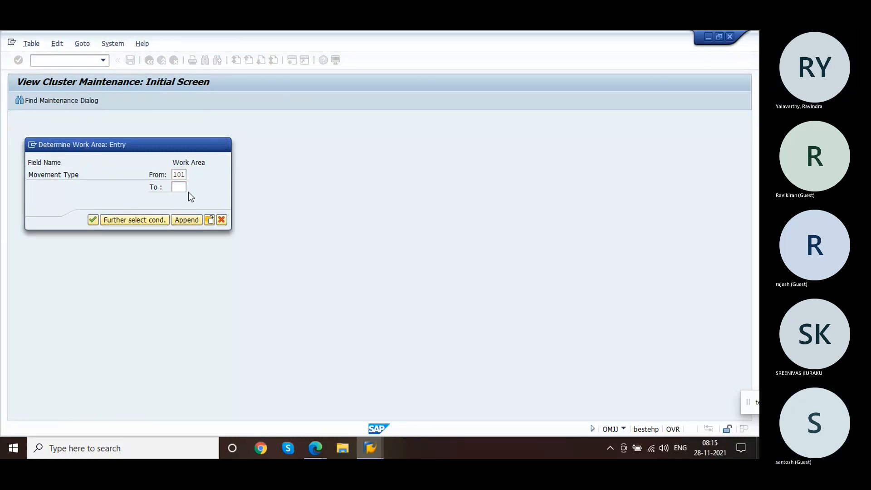
key("Return")
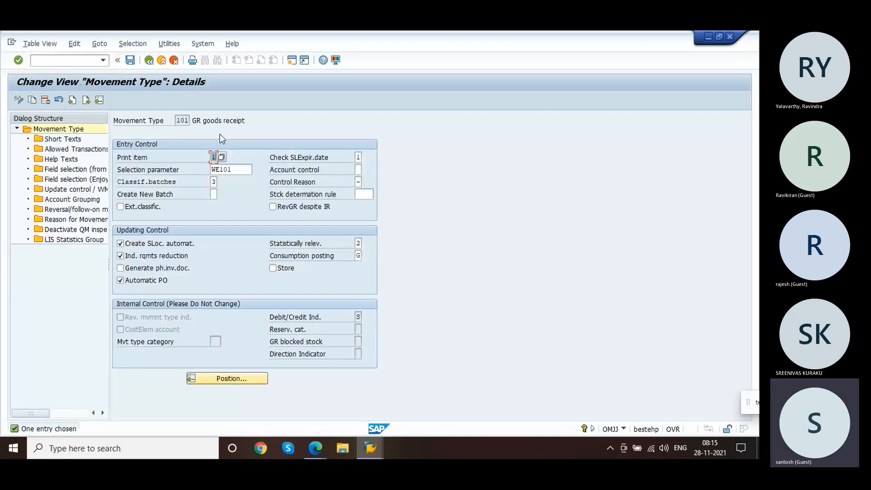
Step: Review the allowed transactions list for movement type 101
left_click(234, 123)
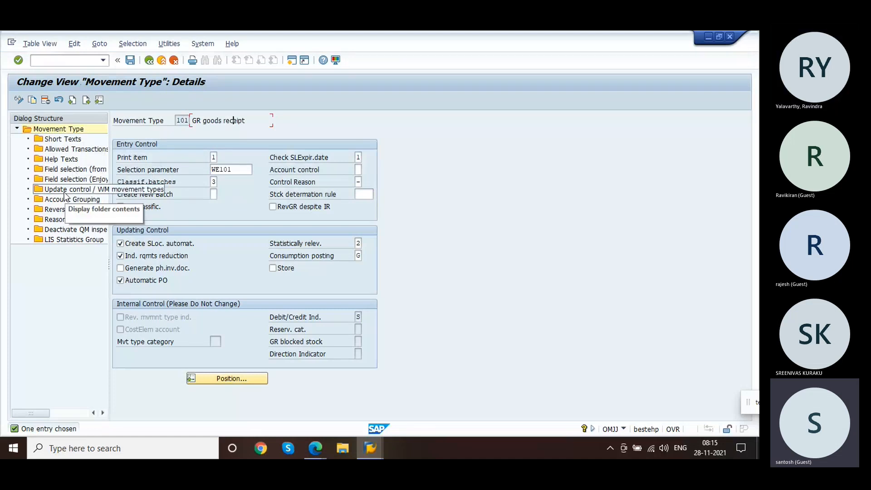
left_click(52, 154)
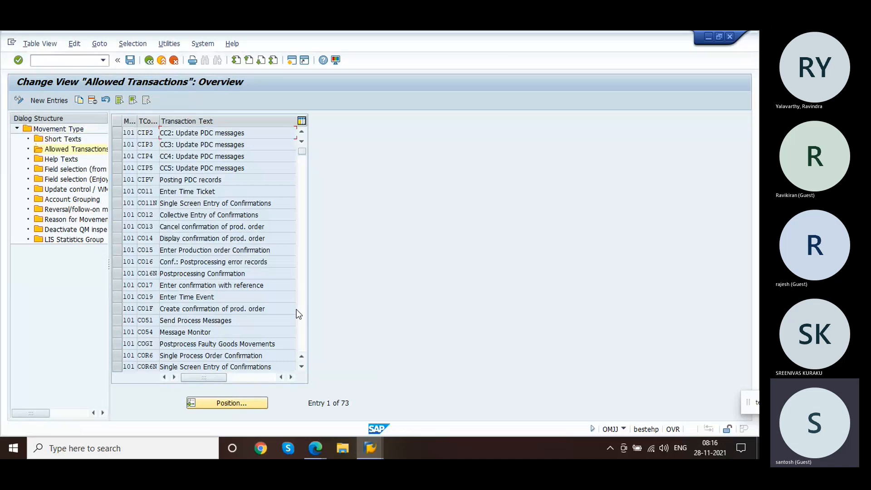
left_click(302, 325)
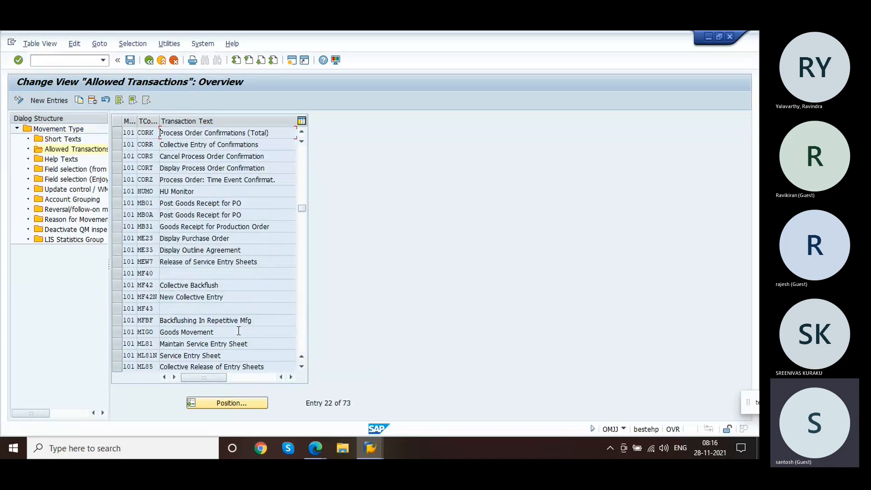
left_click(222, 332)
left_click(145, 335)
Step: Switch to the account assignment categories for order category 30 and examine document type NB and its account assignment categories
key("alt+Tab")
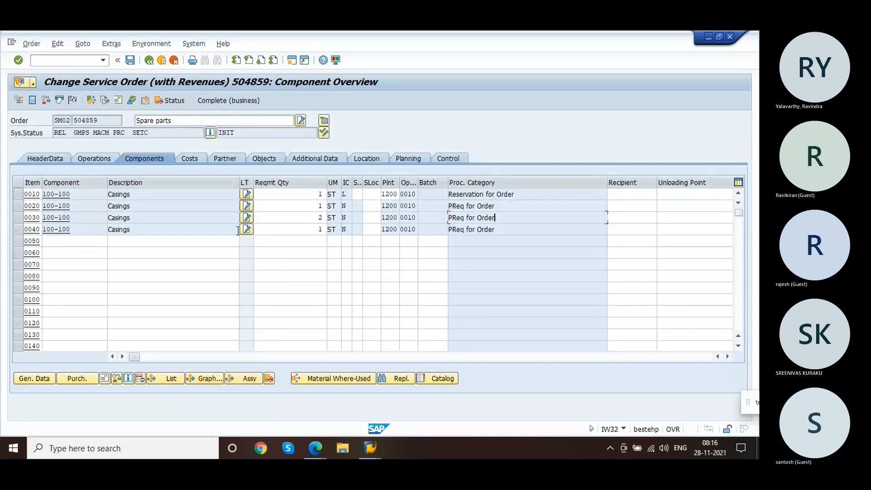
key("alt+Tab")
key("alt+Tab")
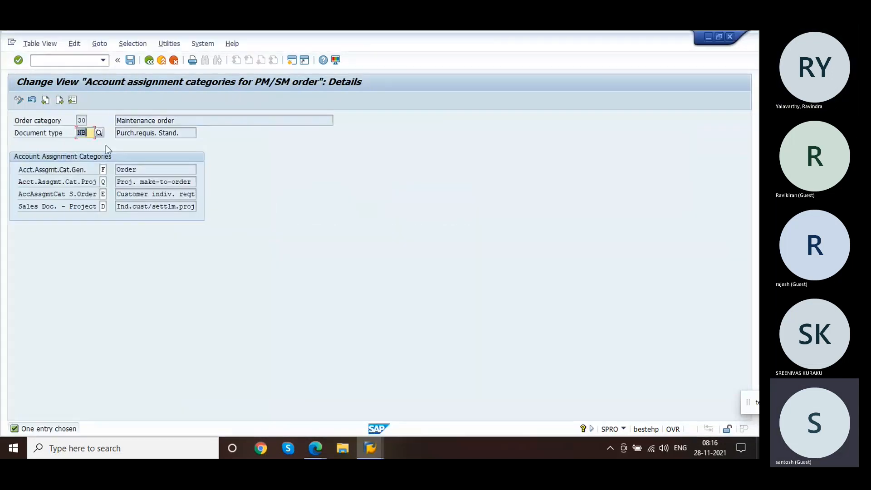
double_click(90, 132)
left_click(90, 133)
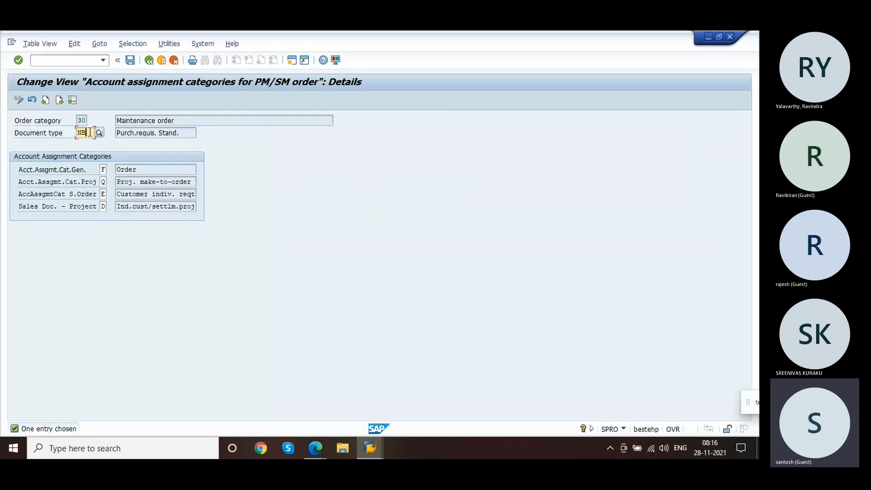
left_click(104, 169)
left_click(104, 182)
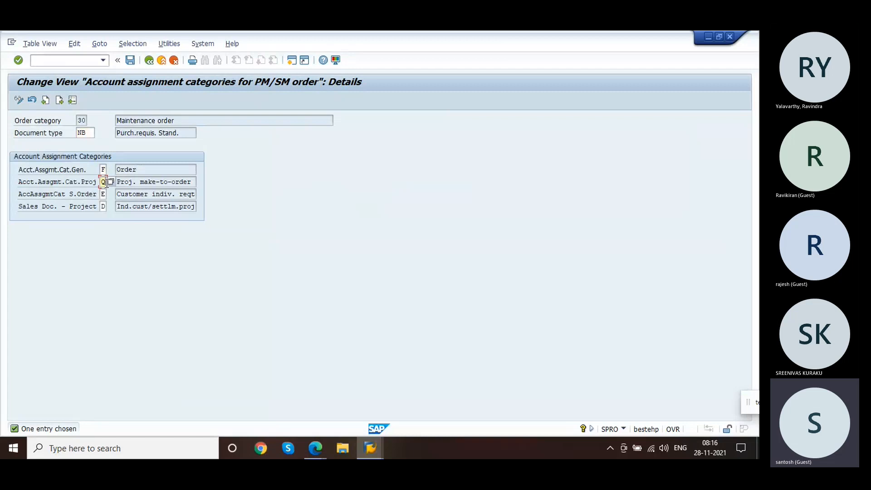
left_click(104, 194)
left_click(145, 170)
left_click(134, 194)
left_click(141, 207)
left_click(104, 207)
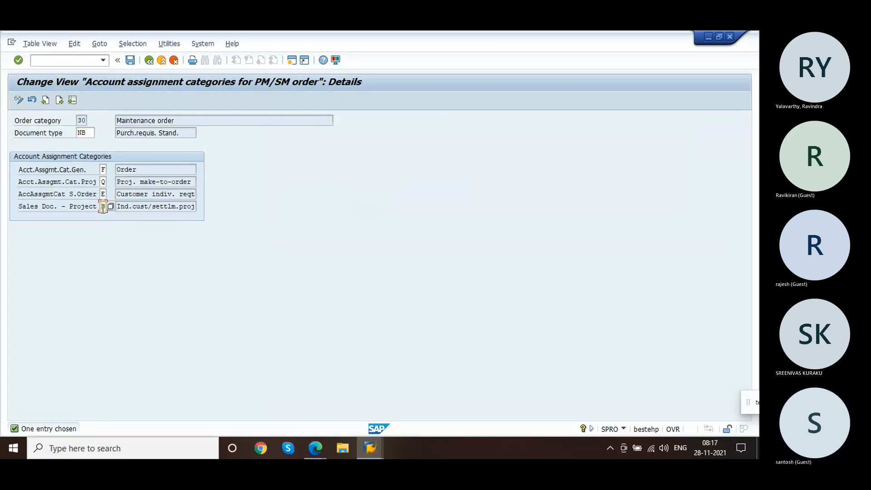
left_click(149, 172)
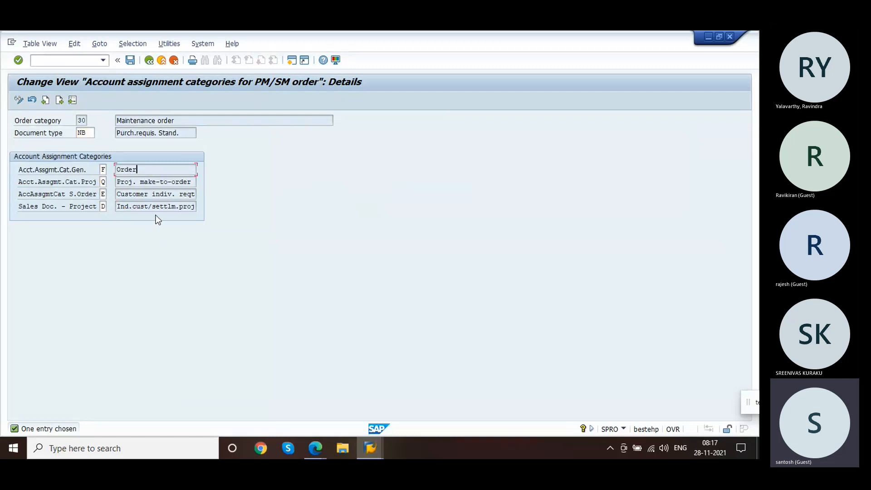
left_click(145, 194)
left_click(104, 196)
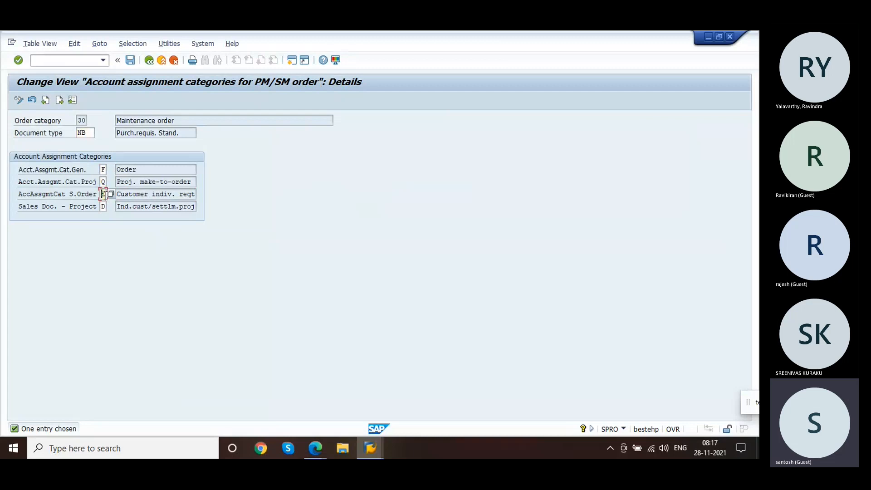
left_click(104, 170)
left_click(105, 196)
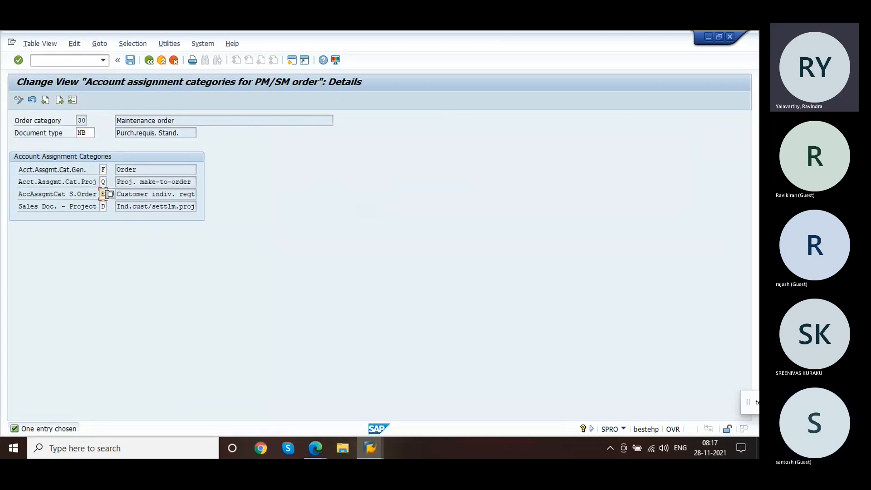
left_click(104, 171)
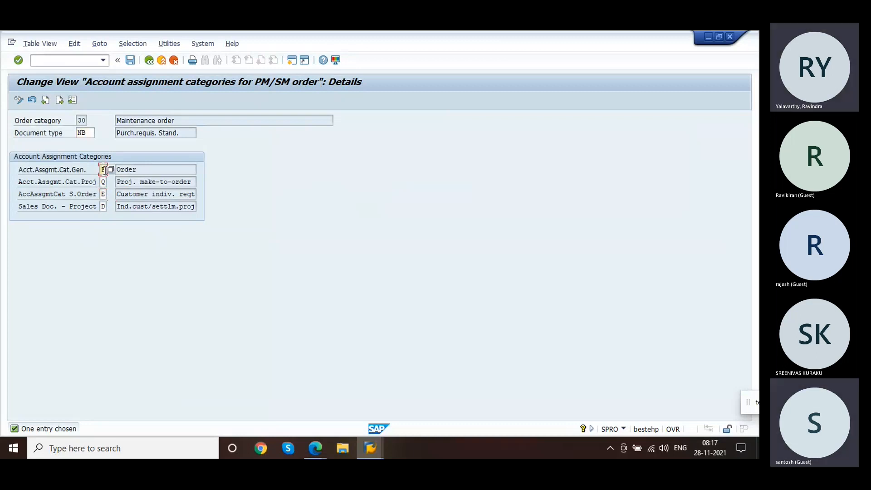
left_click(142, 169)
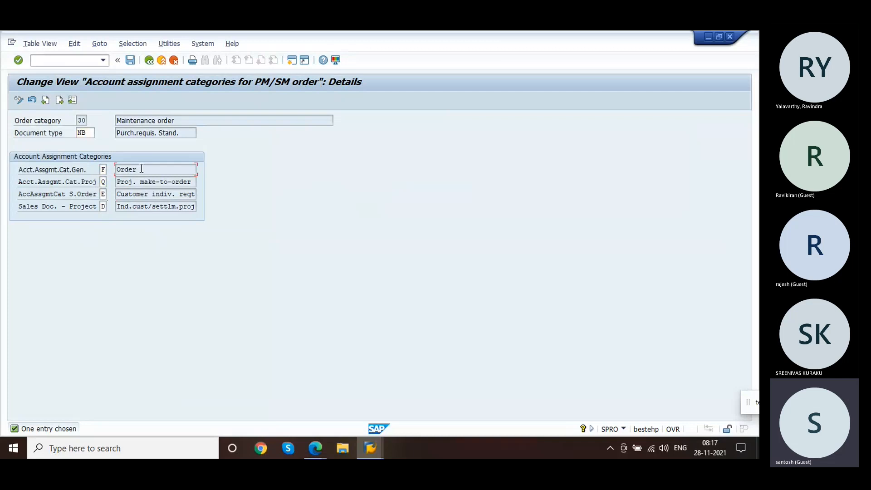
left_click(104, 170)
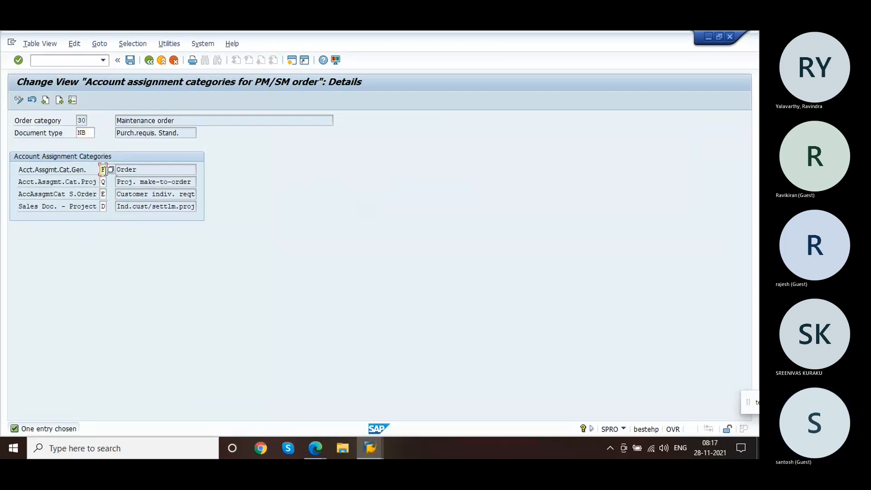
Step: Switch back to the movement type customizing and return to the movement type 101 overview
key("alt+Tab")
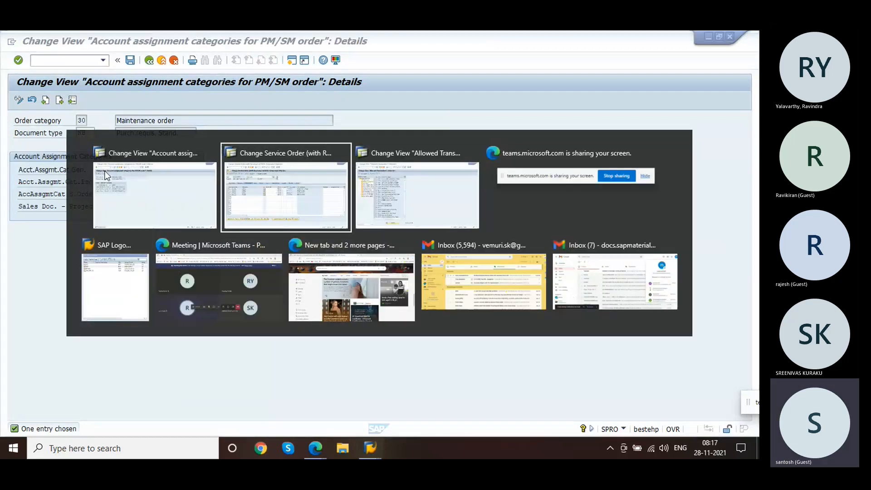
key("alt+Tab")
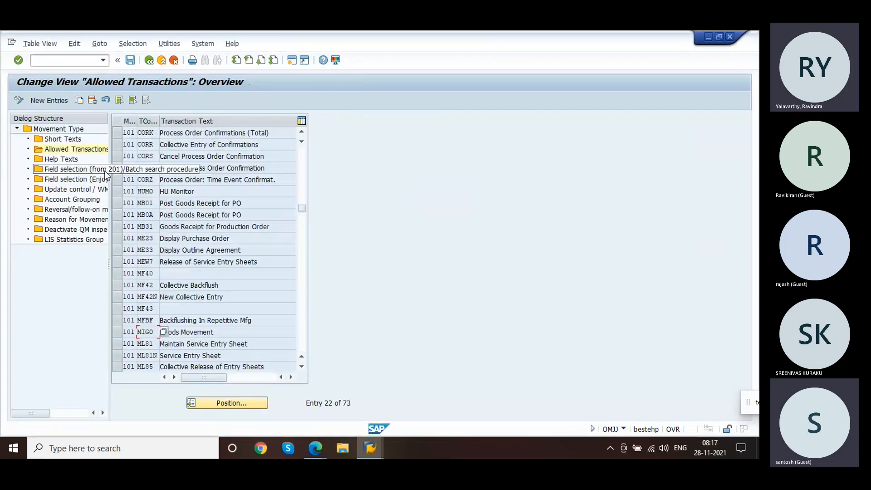
left_click(149, 62)
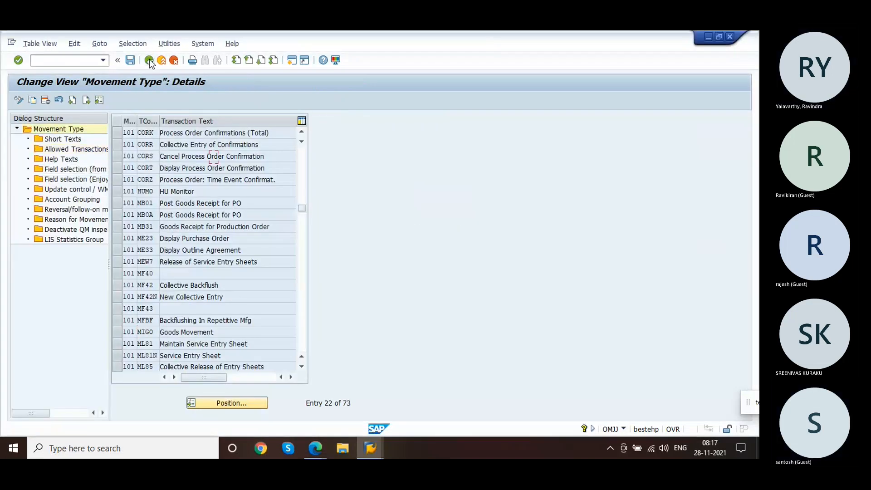
left_click(149, 62)
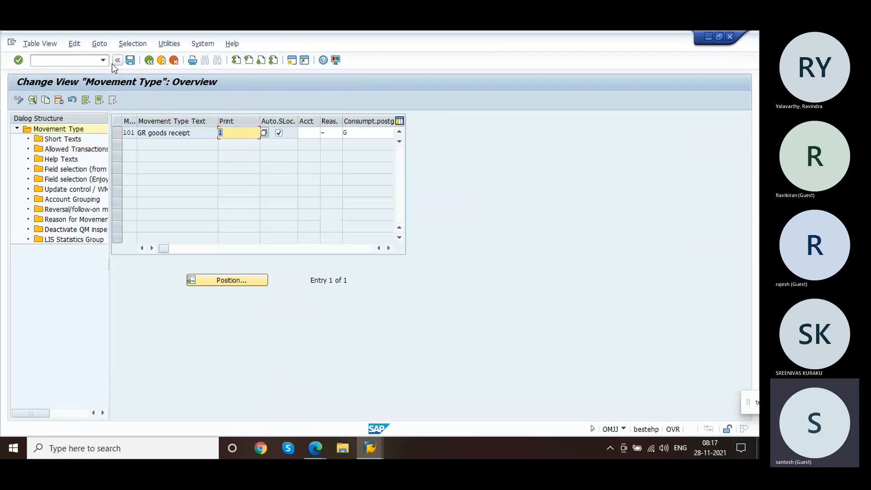
Step: Return to service order 504859 and open purchase requisition 10048183 from component item 0020's purchasing data
left_click(372, 449)
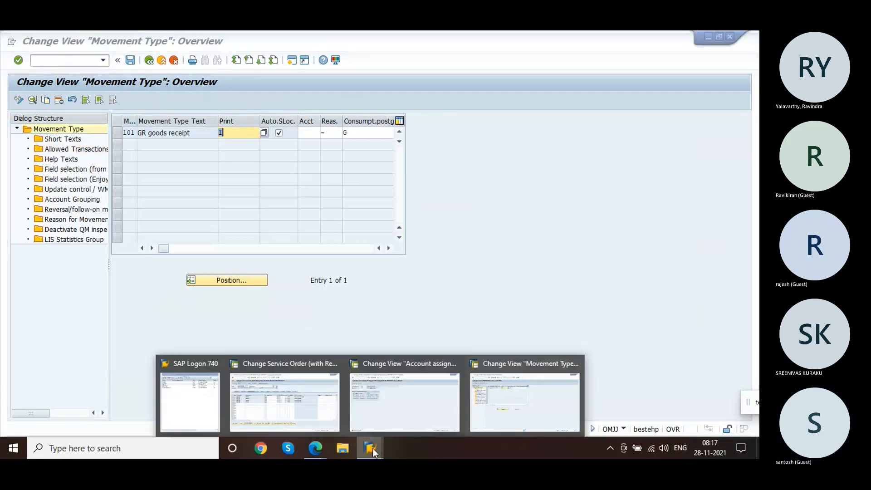
left_click(313, 413)
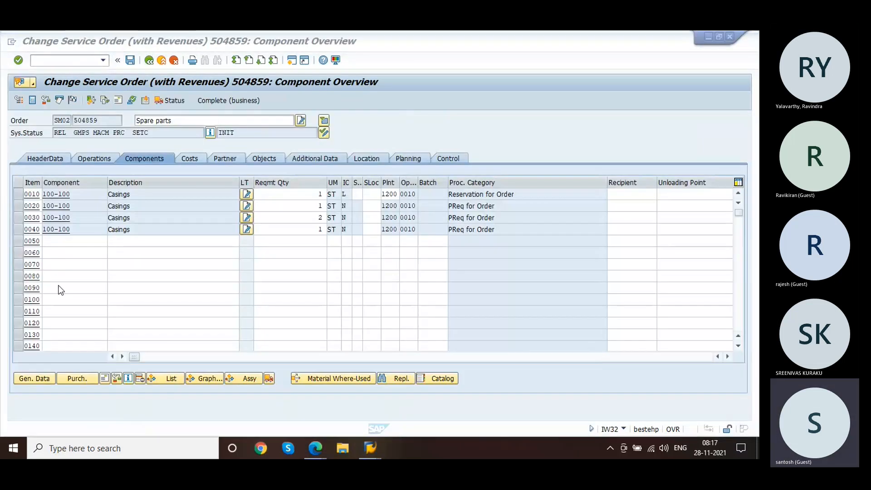
left_click(18, 206)
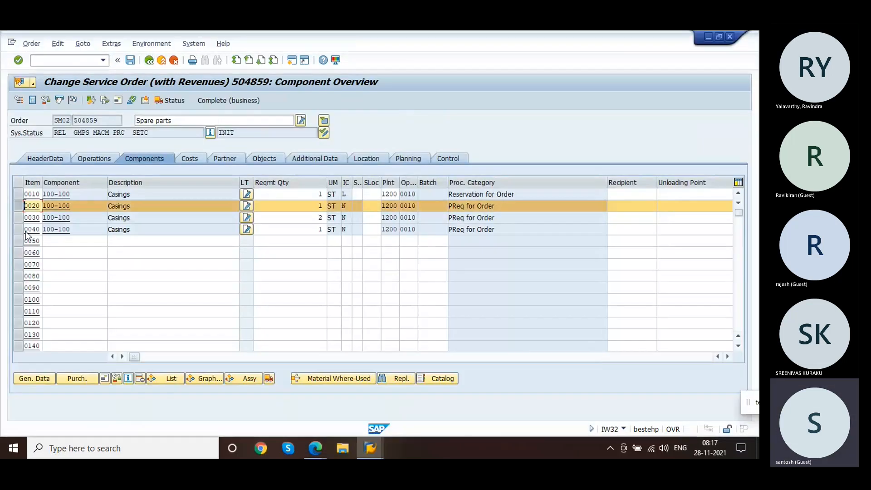
left_click(77, 379)
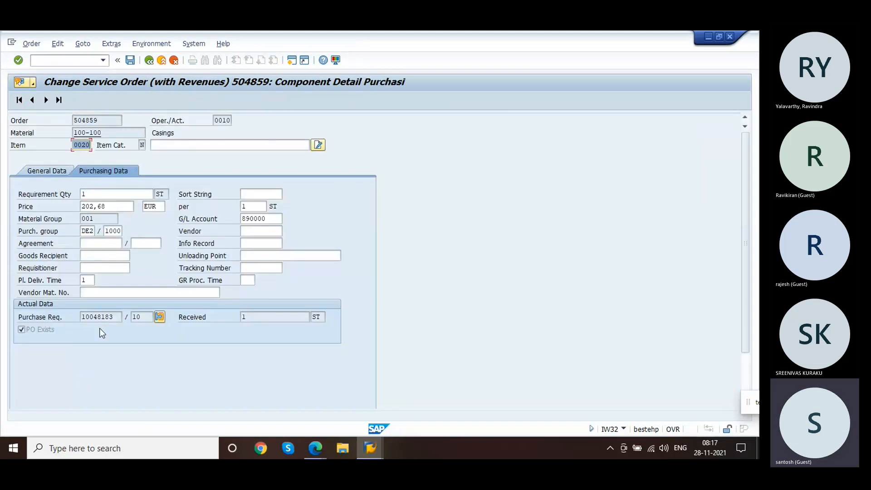
double_click(99, 317)
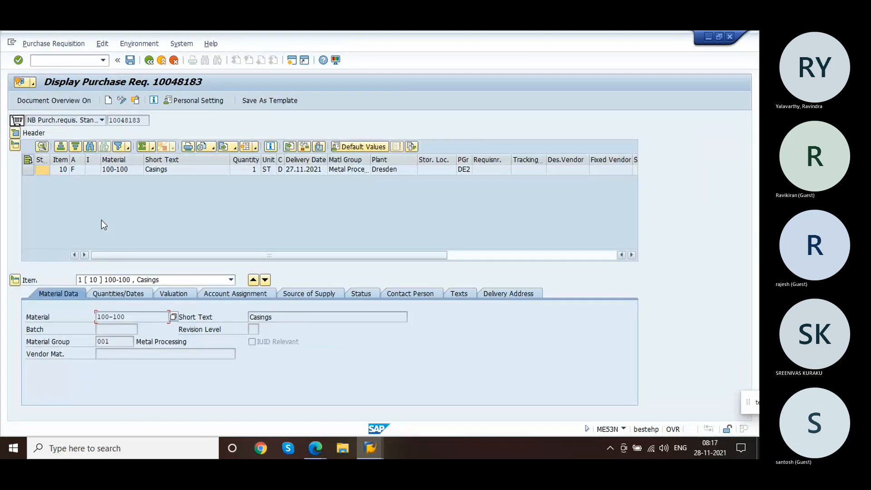
left_click(75, 170)
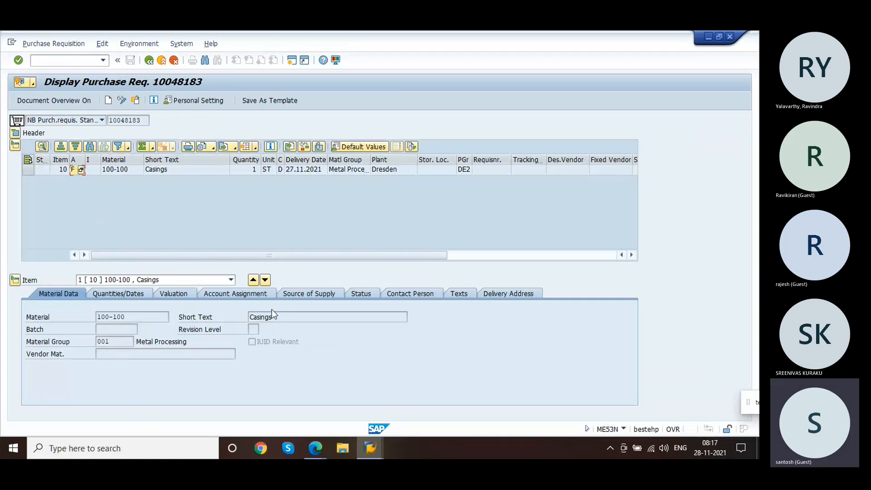
Step: Examine the purchase requisition item's account assignment data and browse the list of available account assignment categories
left_click(252, 294)
left_click(111, 338)
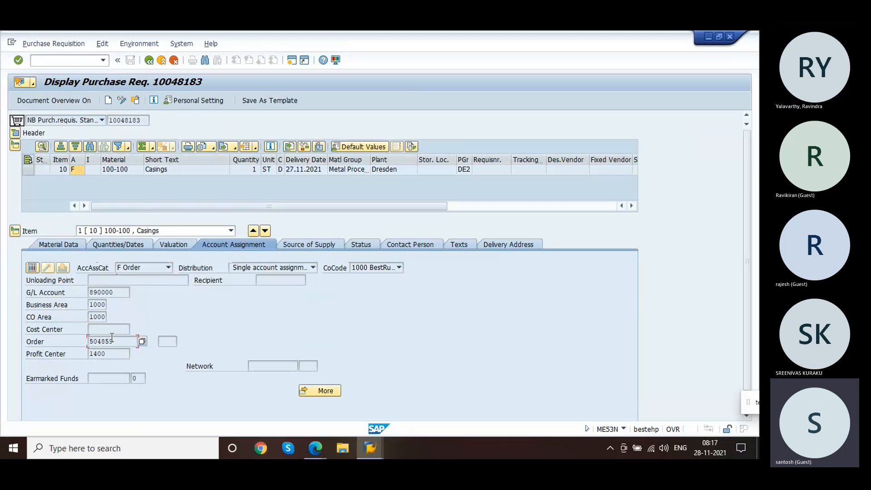
left_click(80, 173)
key("F4")
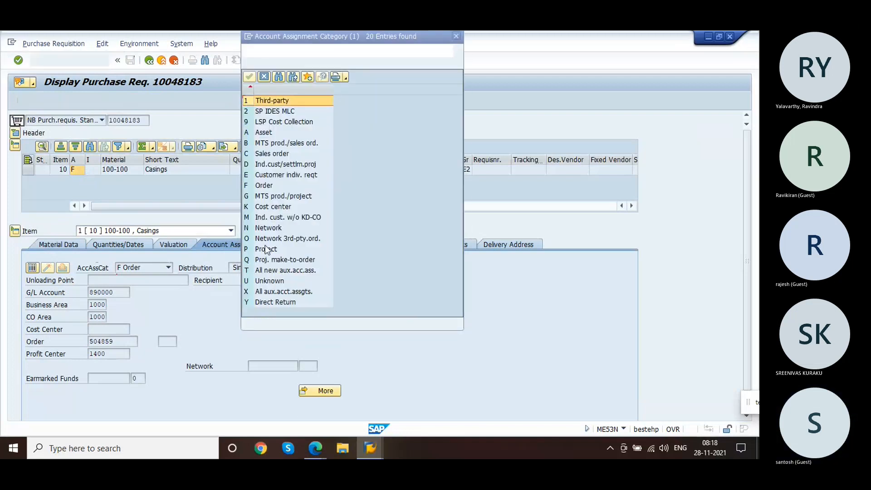
left_click(262, 188)
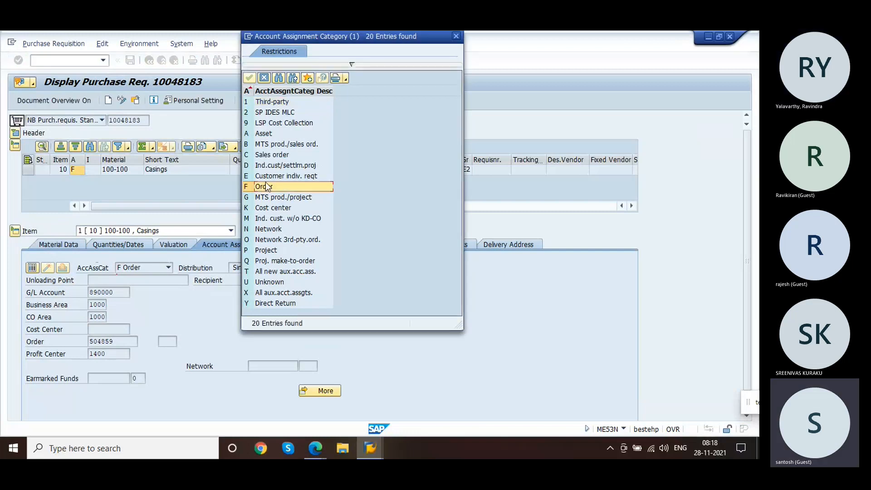
left_click(281, 177)
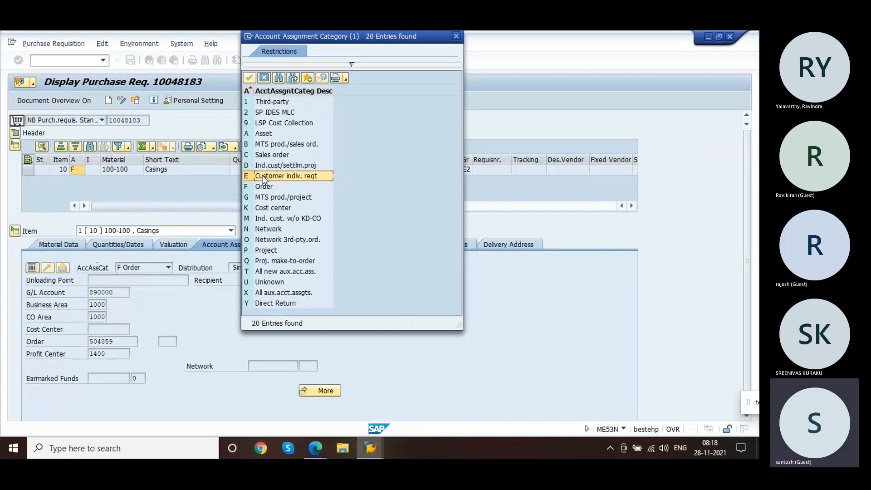
left_click(280, 262)
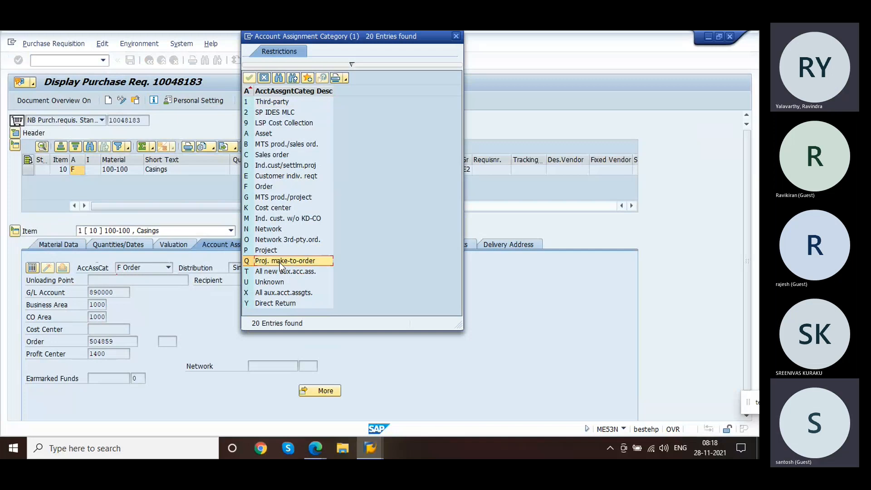
left_click(279, 170)
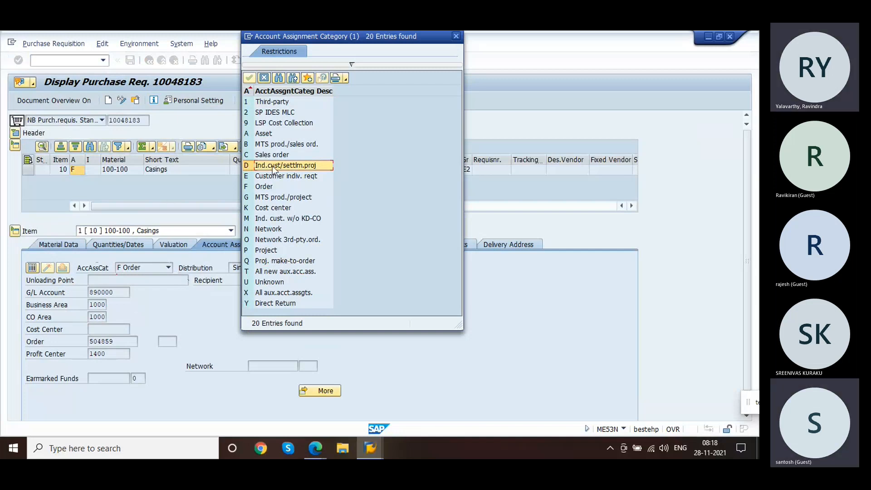
left_click(265, 78)
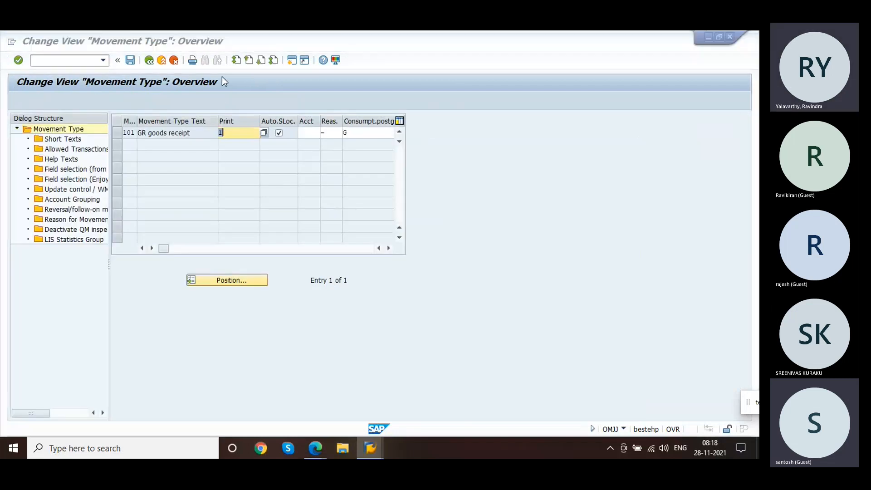
Step: Switch to the PM/SM account assignment category customizing, return to the IMG and review the accounting indicators
key("alt+Tab")
key("alt+Tab")
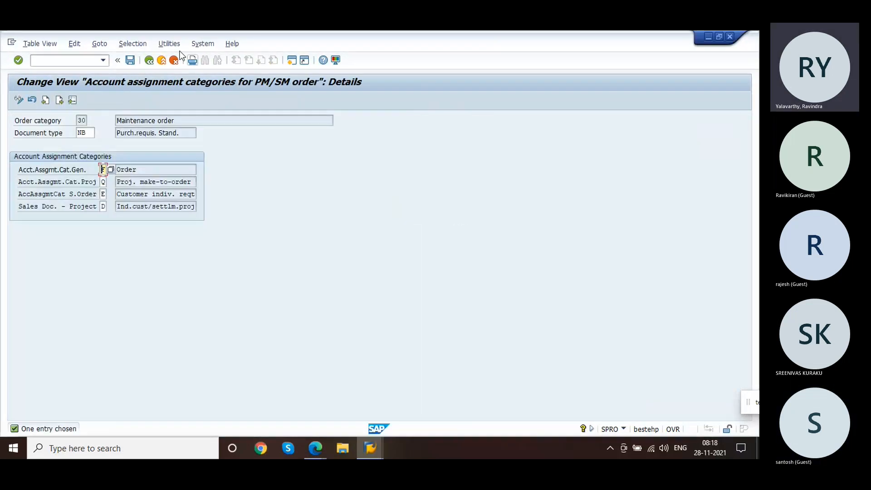
left_click(150, 60)
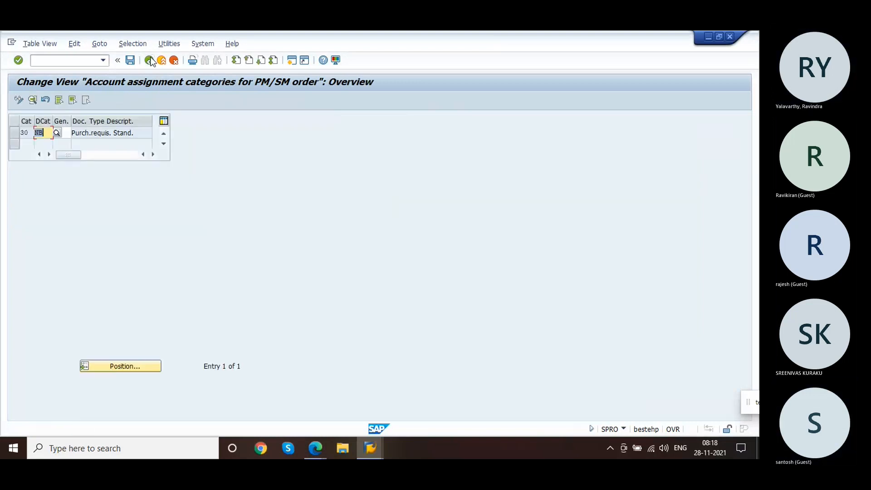
left_click(149, 60)
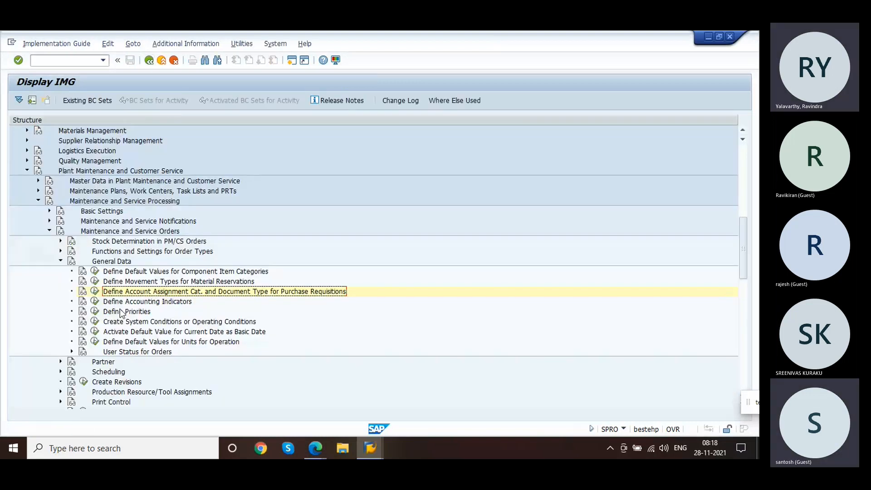
left_click(95, 302)
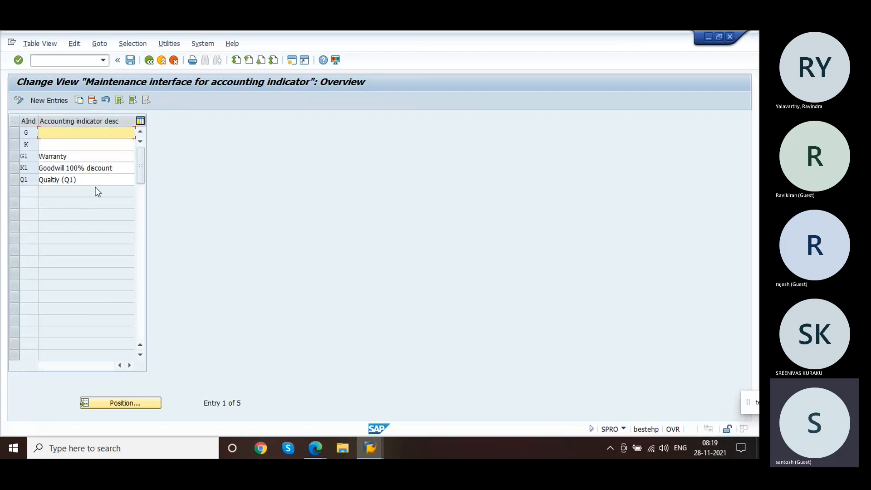
left_click(150, 61)
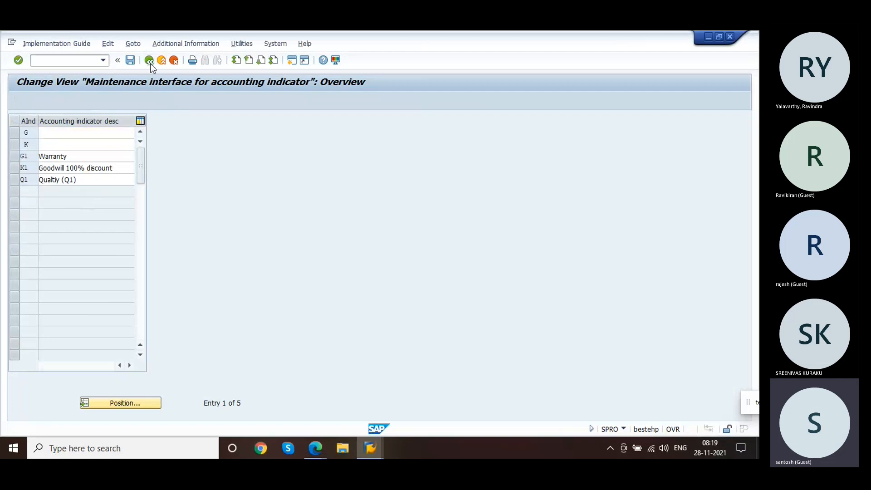
left_click(149, 61)
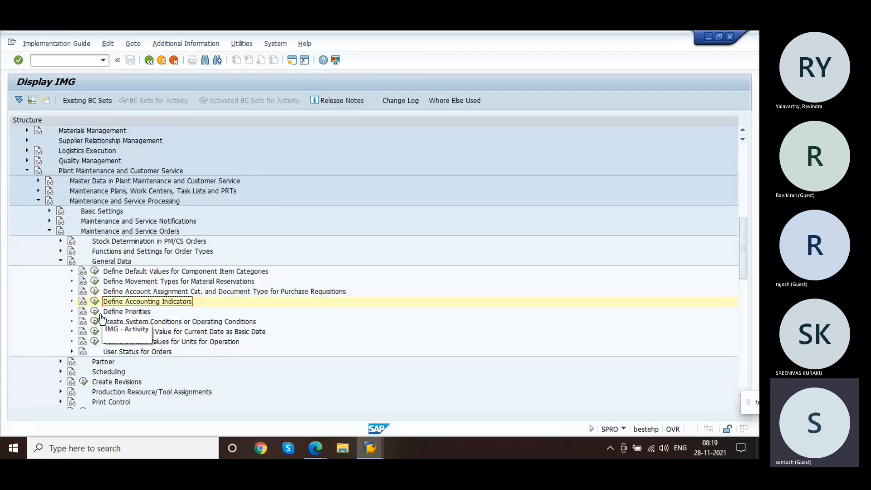
Step: Open the Define Priorities activity list, close it and collapse the order General Data node
left_click(95, 312)
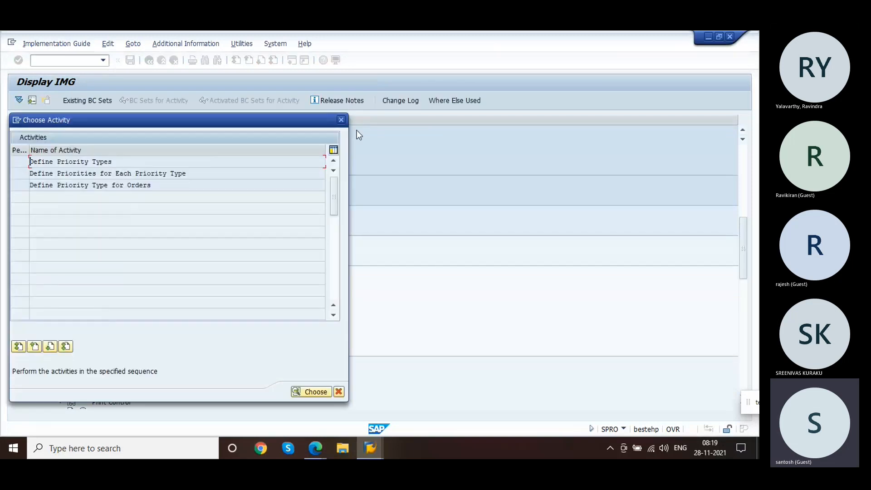
left_click(341, 121)
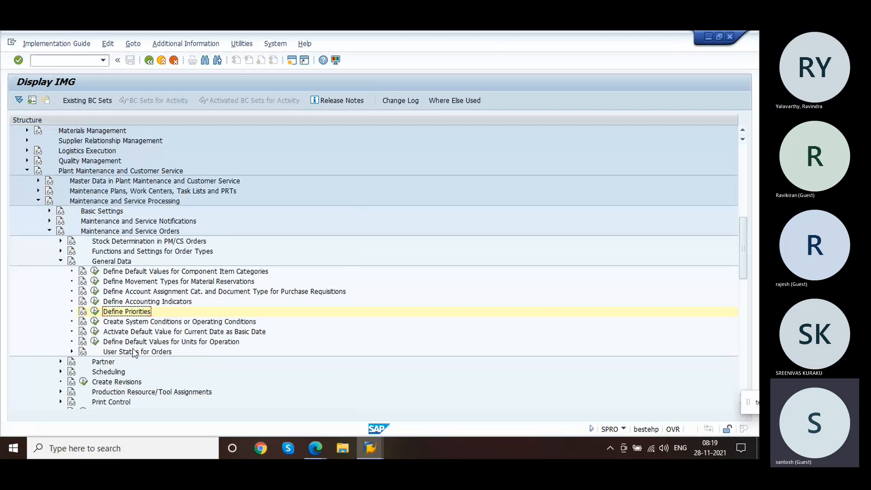
left_click(61, 262)
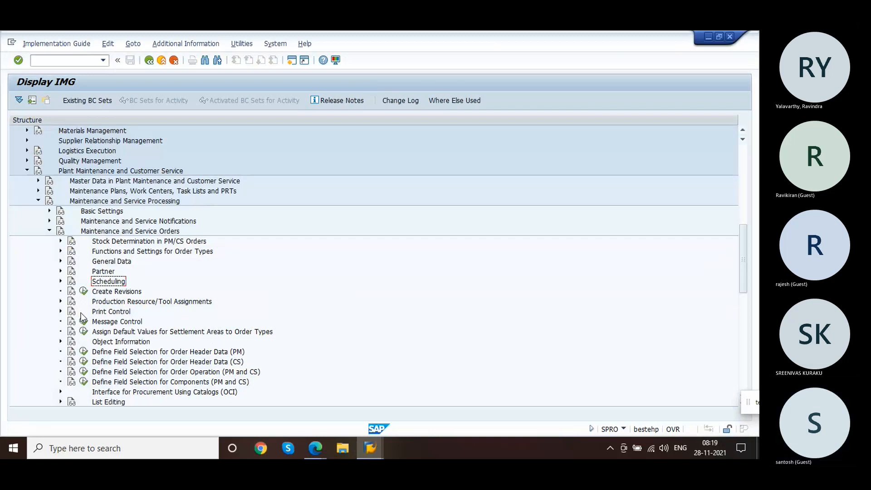
Step: Examine the stock determination rule assignments and strategies for PM/CS orders in the IMG
left_click(60, 241)
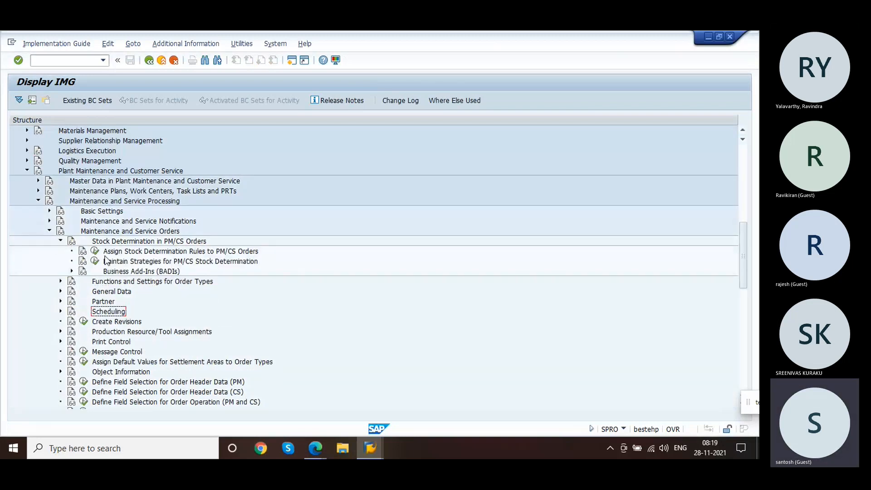
left_click(96, 252)
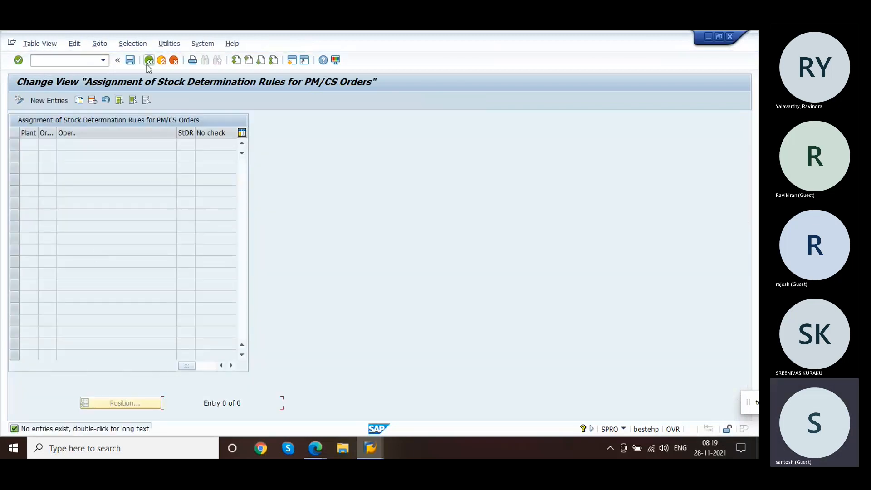
left_click(149, 60)
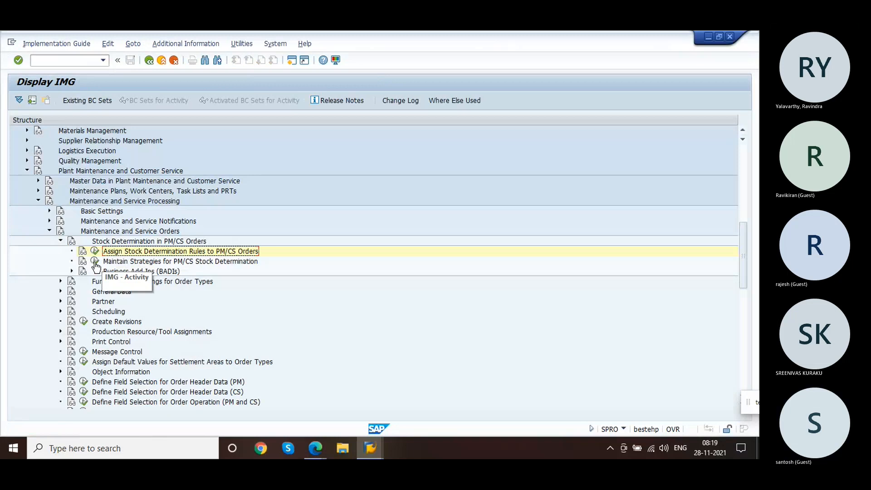
left_click(95, 261)
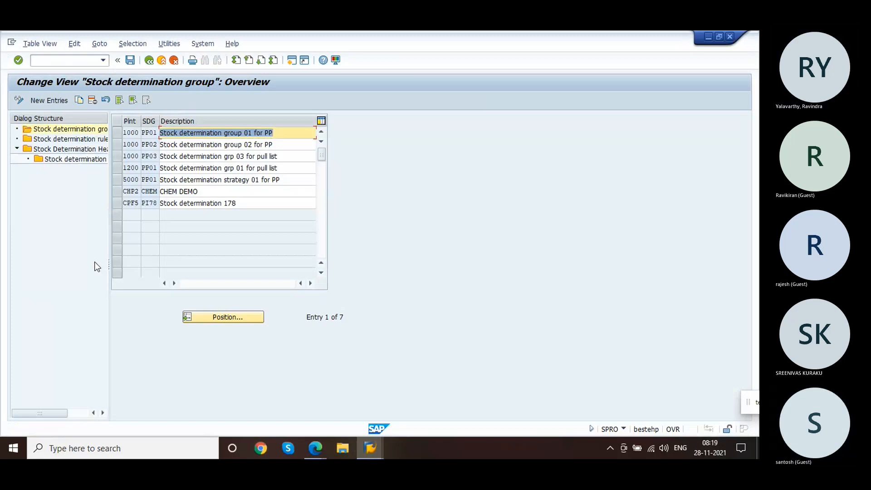
left_click(150, 61)
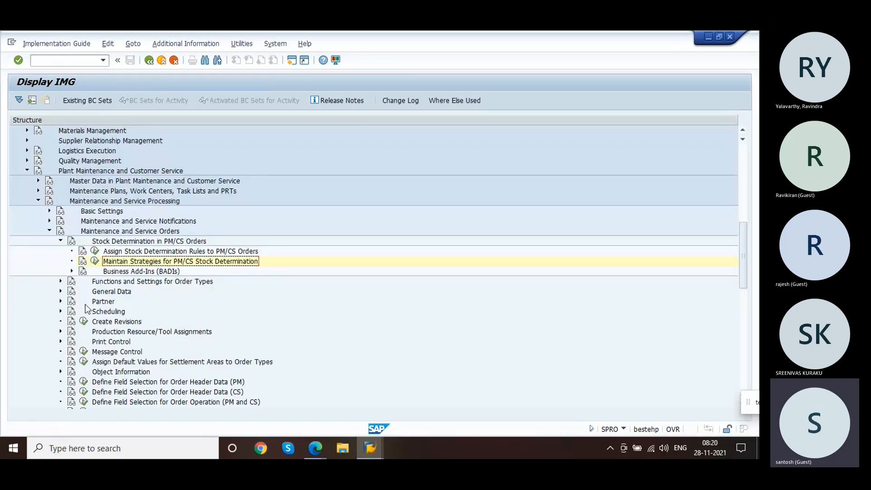
left_click(60, 242)
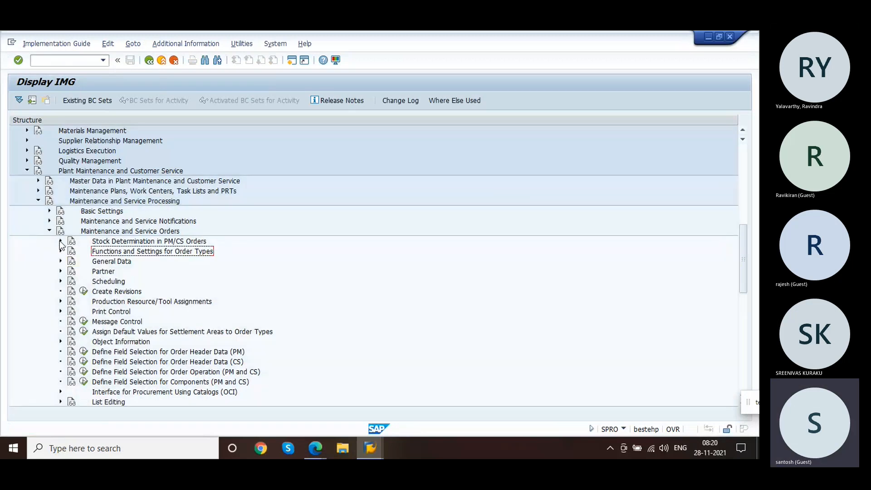
Step: Switch back to the purchase requisition, return to service order 504859's component overview and save the order
key("alt+Tab")
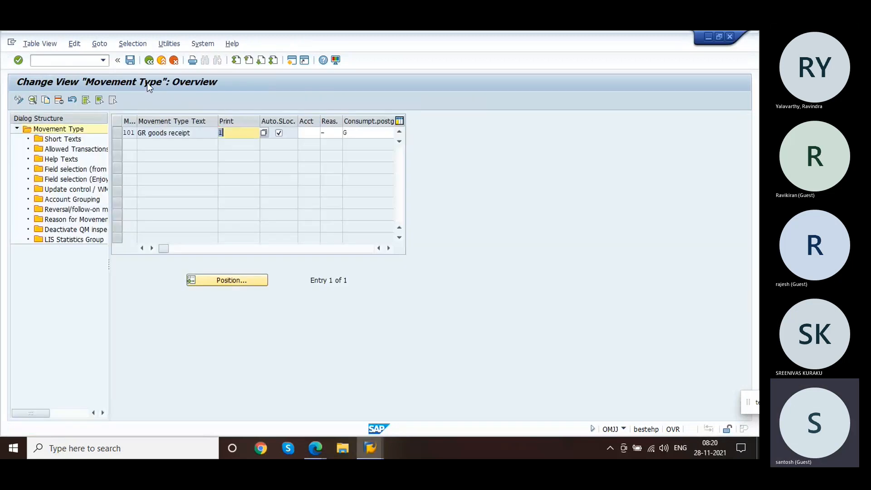
key("alt+Tab")
key("alt+Tab")
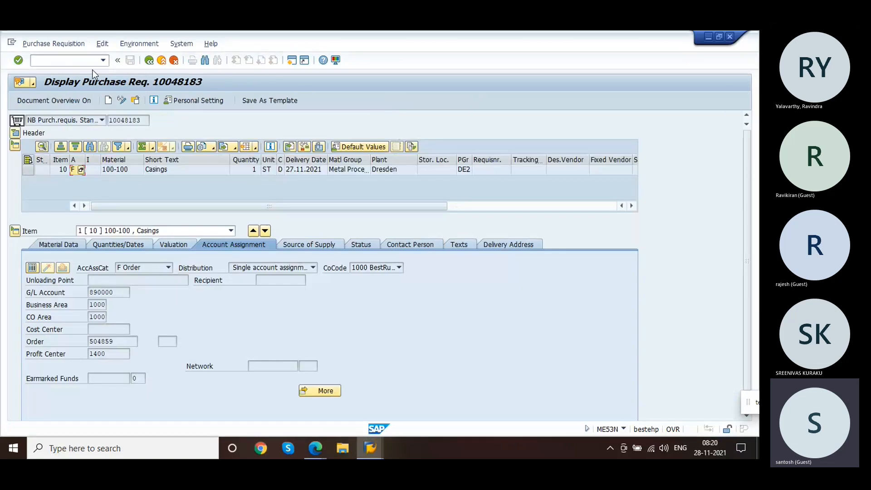
left_click(148, 60)
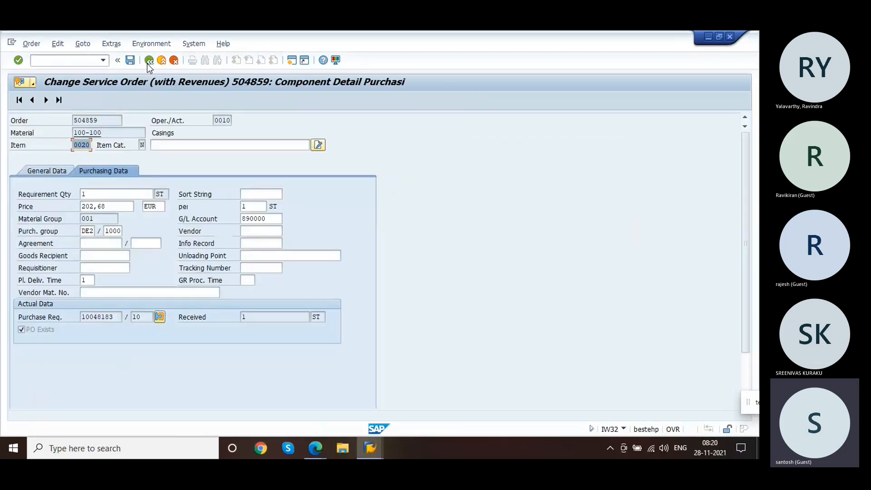
left_click(148, 60)
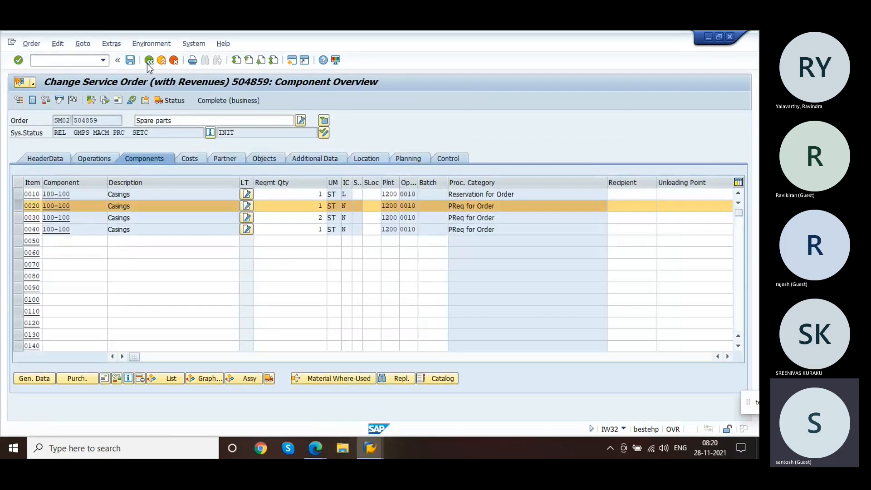
left_click(148, 62)
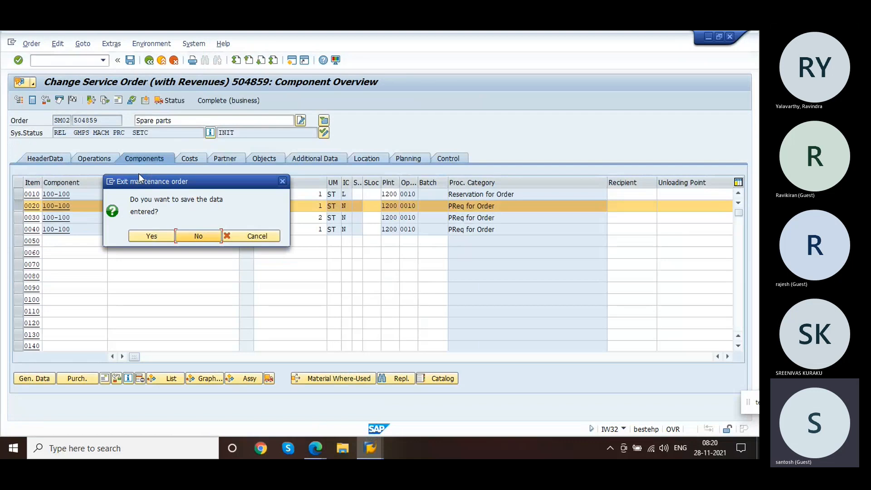
left_click(153, 236)
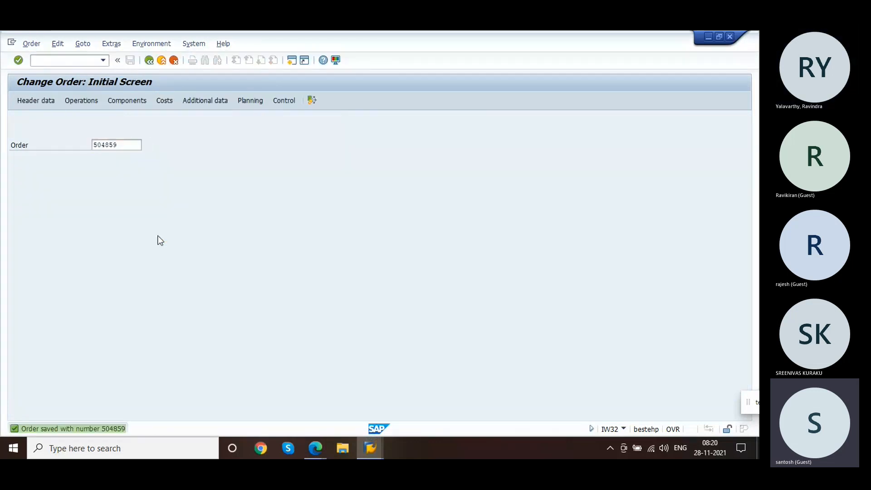
Step: Reopen service order 504859 and try to print-preview its shop papers
key("Return")
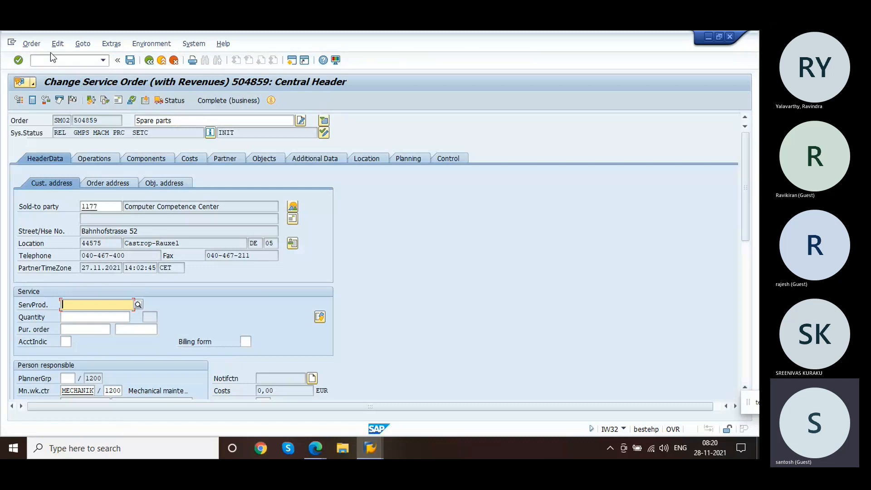
left_click(38, 46)
mouse_move(92, 122)
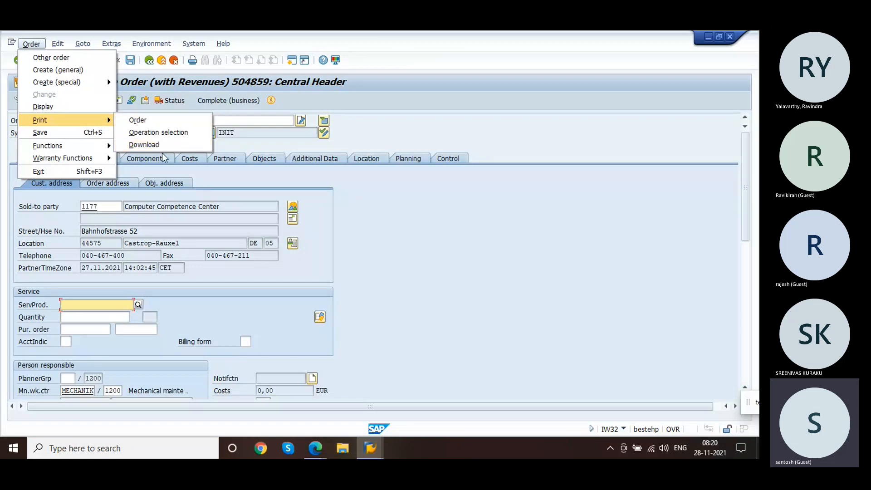
left_click(148, 123)
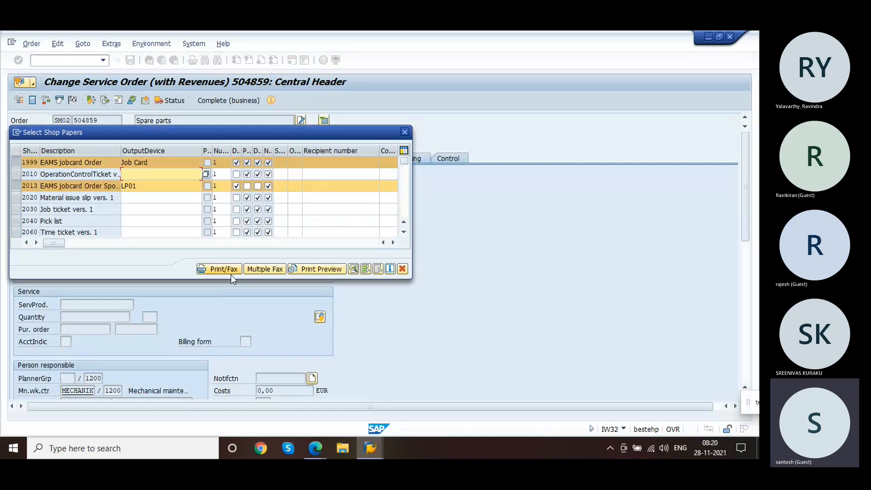
left_click(315, 269)
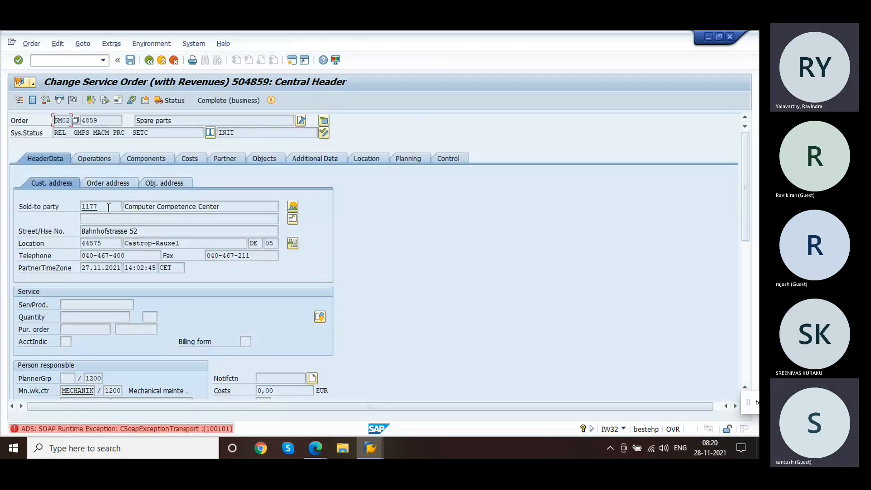
Step: Try again to print-preview the service order's shop papers, choosing the EAMS jobcard Order Spool paper
left_click(32, 43)
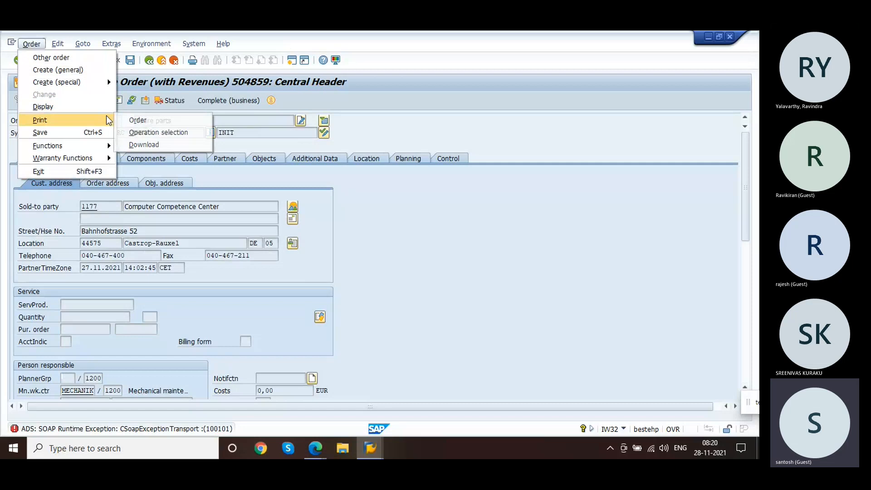
left_click(167, 120)
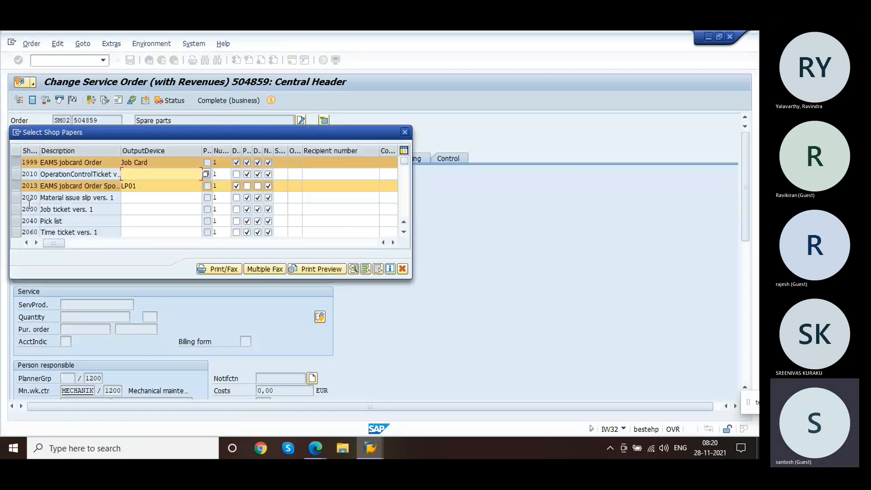
left_click(15, 186)
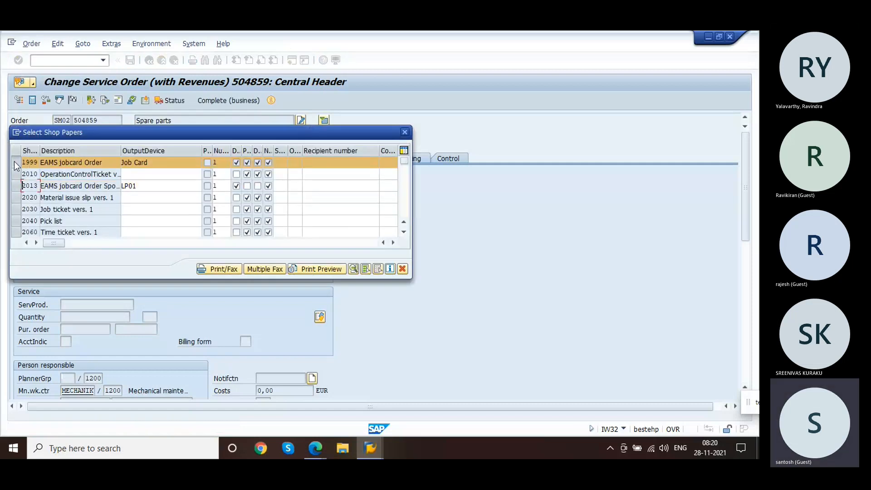
left_click(15, 186)
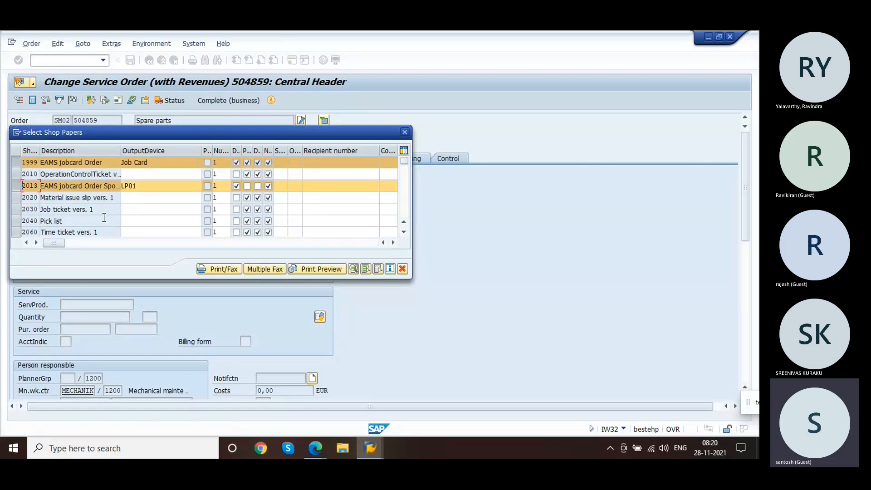
left_click(17, 162)
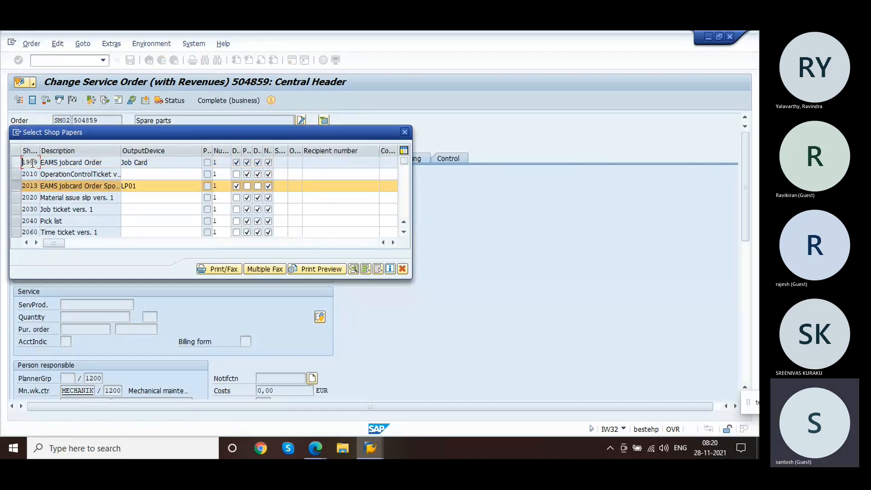
left_click(304, 269)
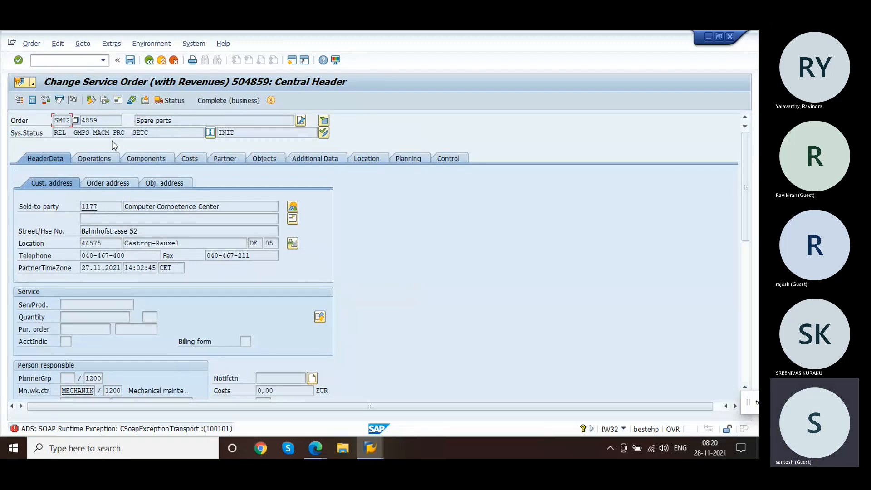
Step: Save service order 504859 and reopen it for changing
left_click(31, 44)
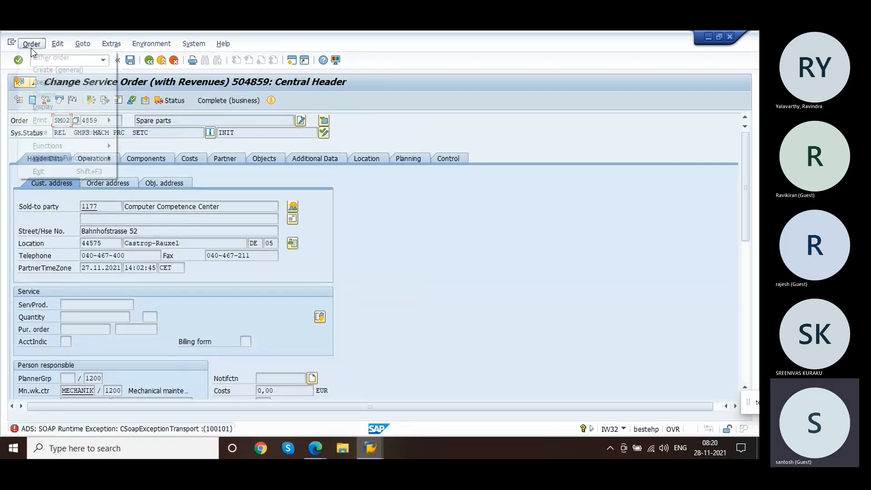
left_click(67, 131)
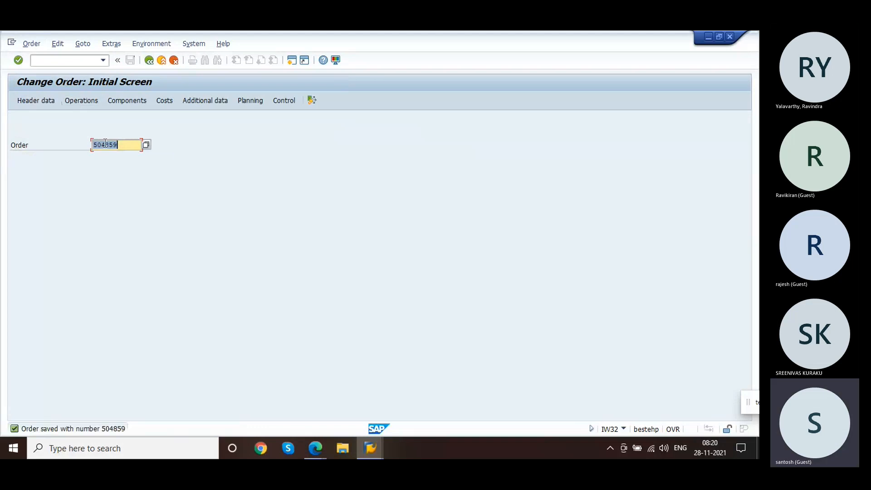
key("Return")
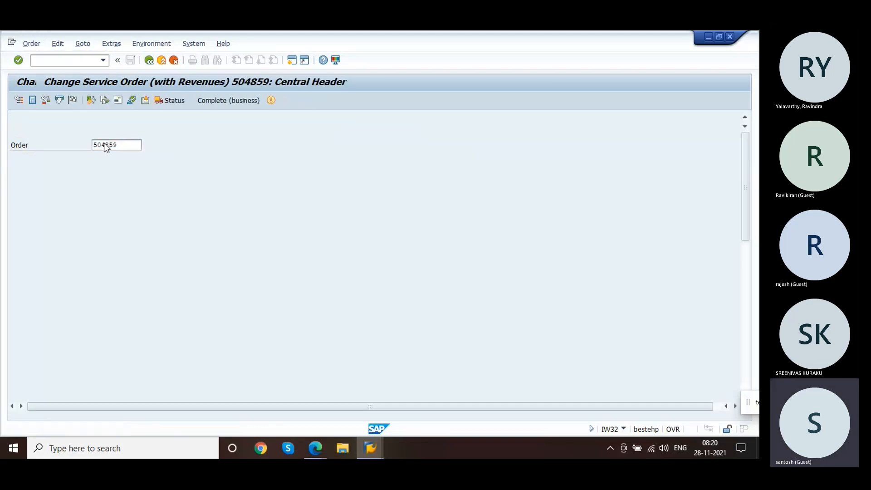
Step: Select only the Pick list shop paper and try to print-preview it
left_click(31, 43)
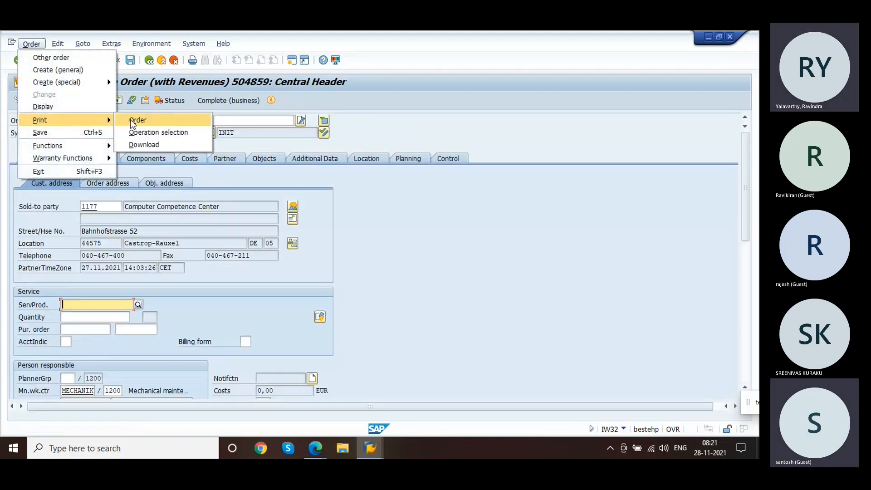
left_click(131, 121)
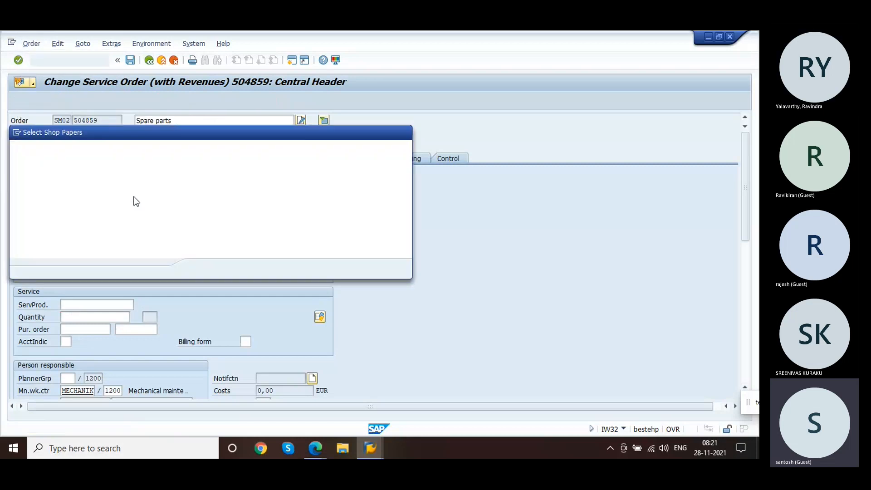
left_click(18, 187)
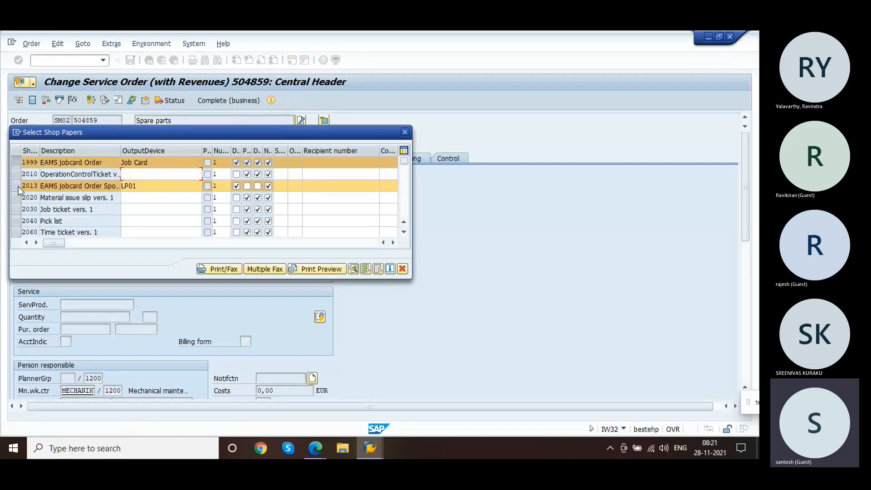
left_click(14, 162)
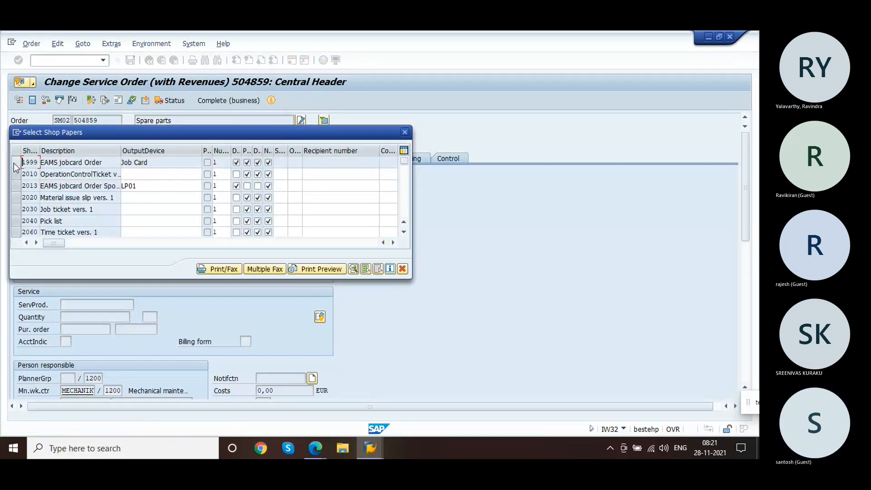
left_click(15, 221)
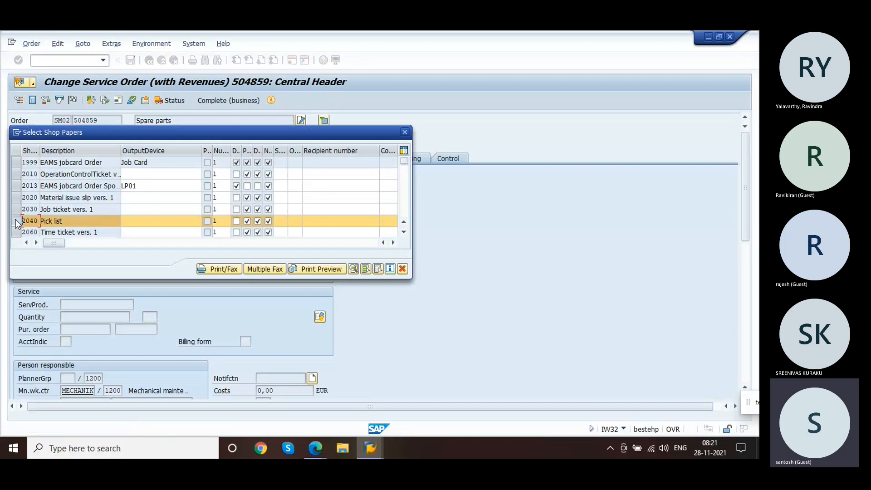
left_click(314, 270)
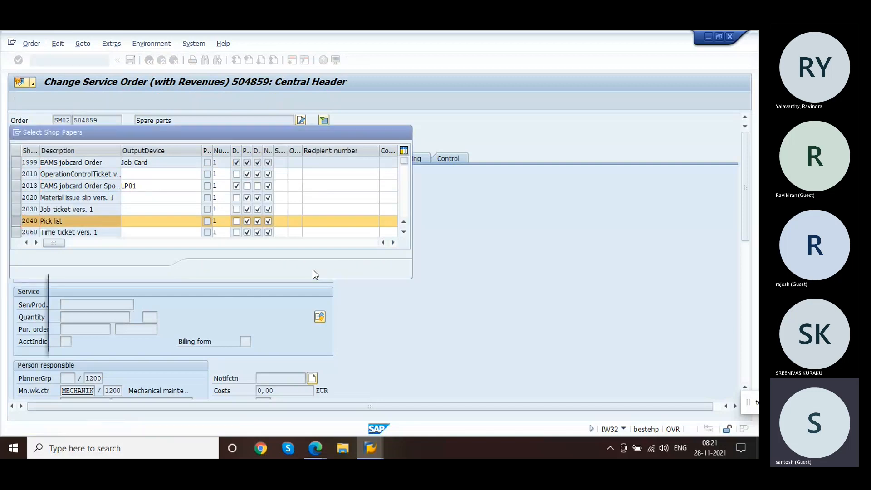
key("Return")
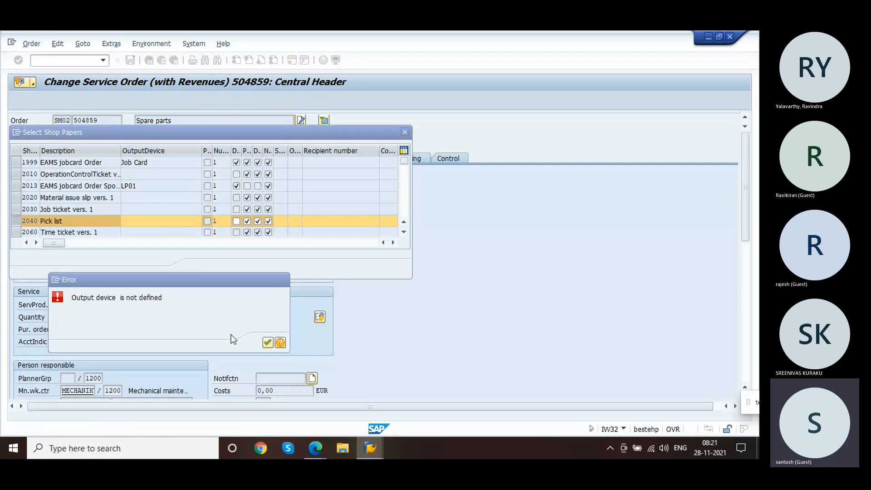
Step: Set the Pick list output device to LP01 and print-preview it
left_click(154, 221)
type("LP01")
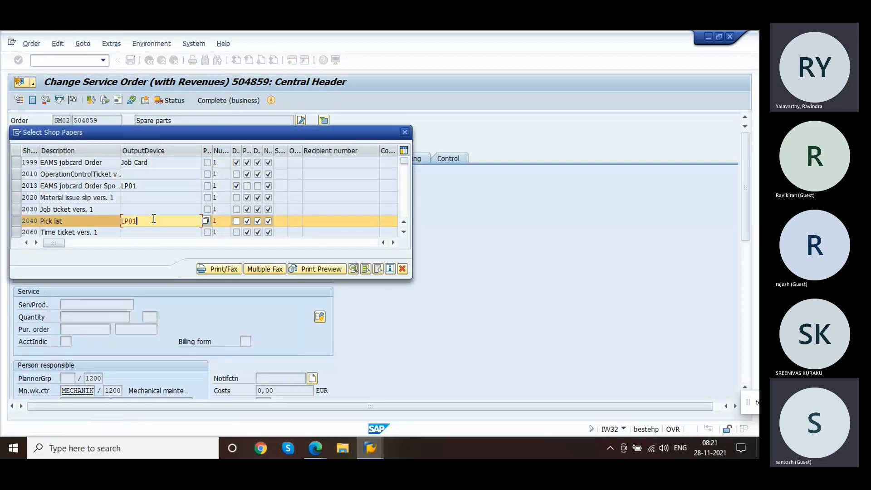
left_click(311, 269)
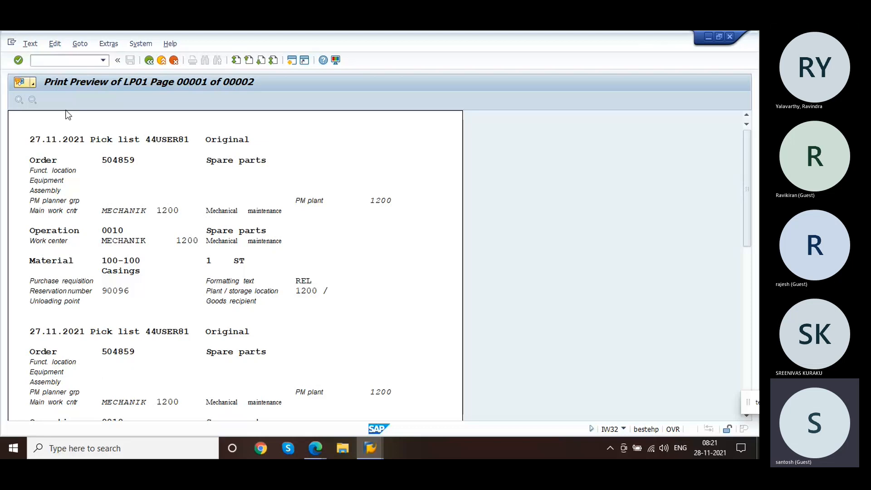
Step: Leave the print preview and switch back to the IMG window
left_click(149, 60)
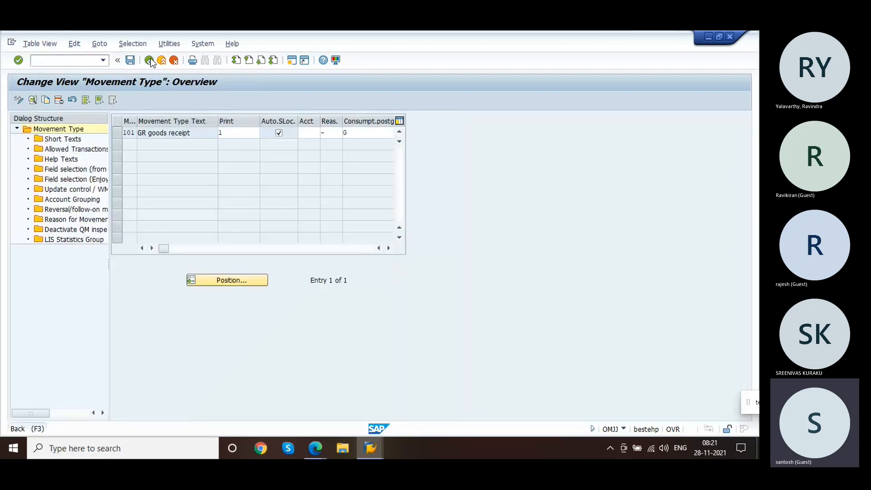
left_click(150, 61)
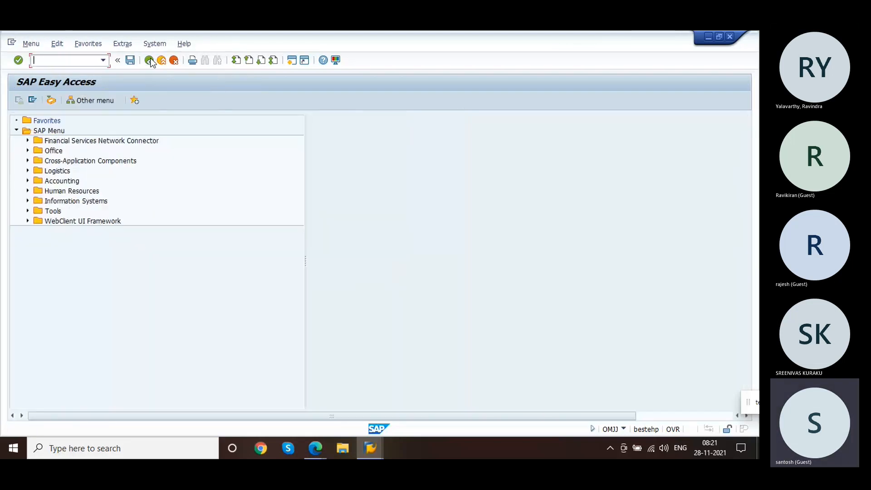
key("alt+Tab")
key("alt+Tab")
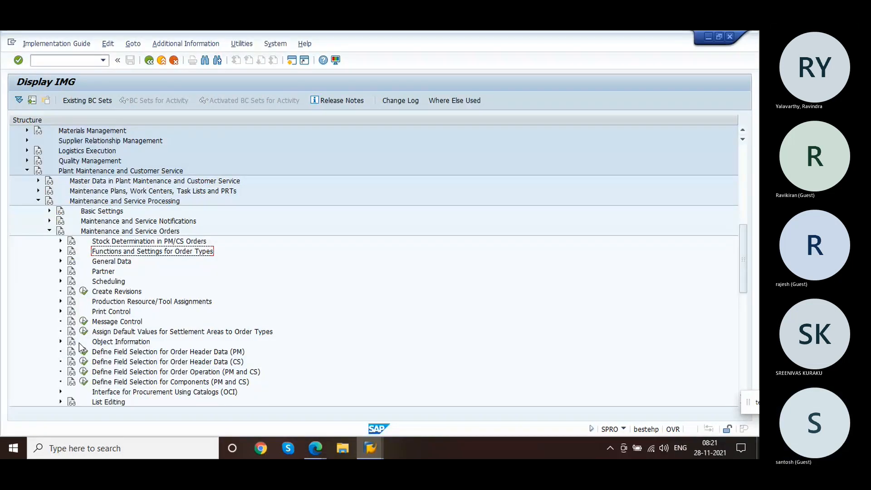
Step: Open the Define Shop Papers activity under Print Control for maintenance and service orders
left_click(49, 232)
left_click(49, 232)
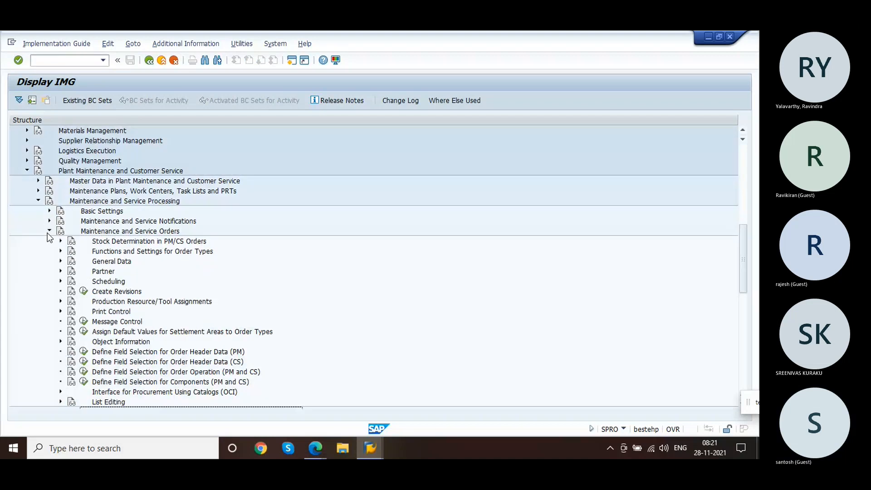
left_click(62, 311)
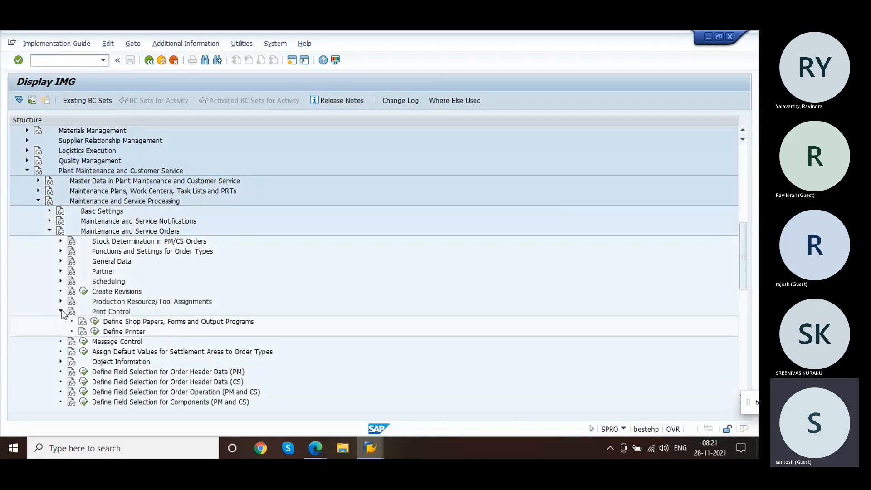
left_click(96, 321)
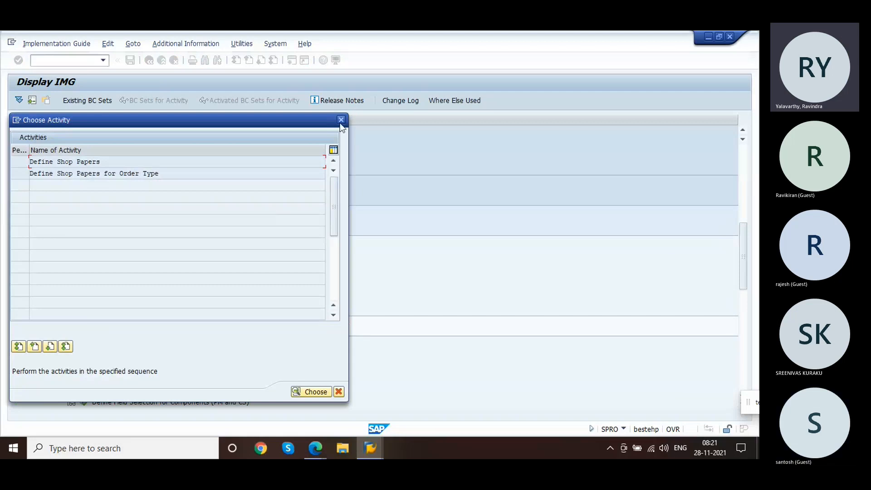
left_click(340, 120)
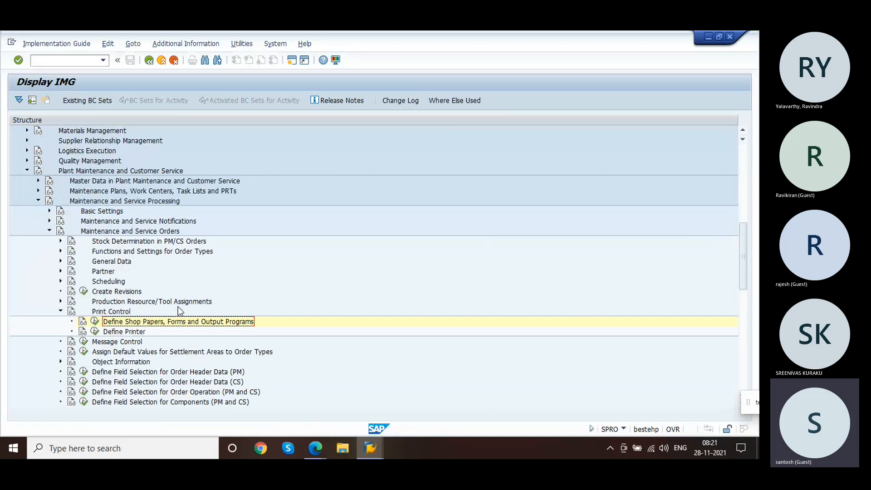
left_click(96, 324)
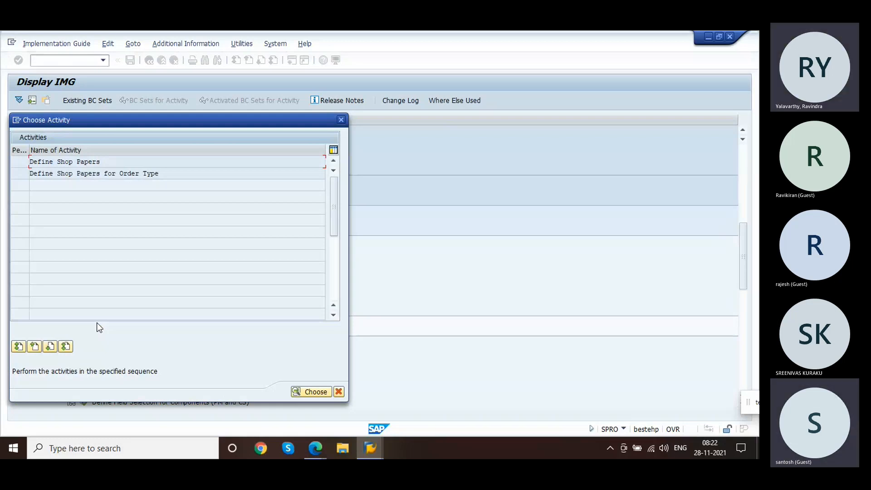
double_click(103, 163)
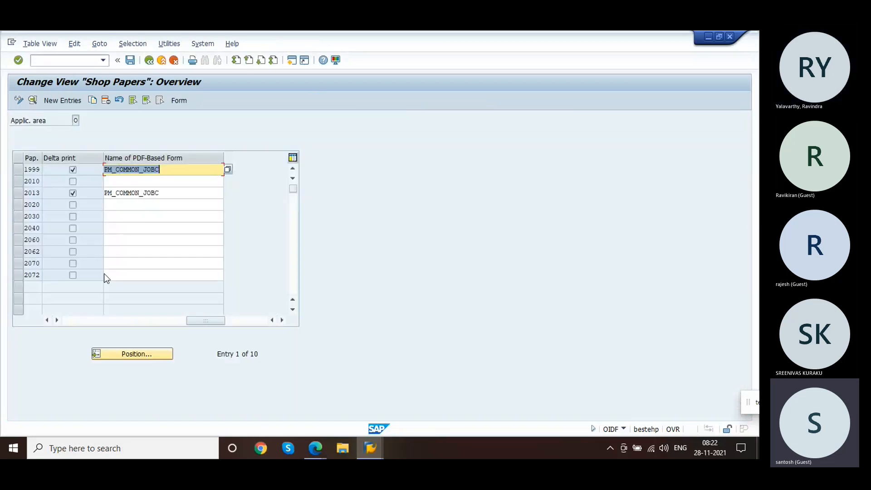
Step: Examine the available application areas for shop papers without changing the selection
left_click(76, 120)
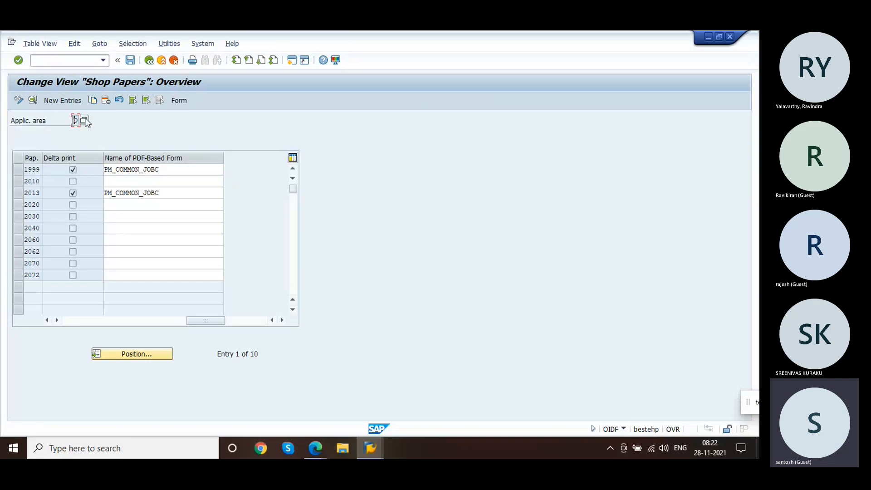
left_click(84, 120)
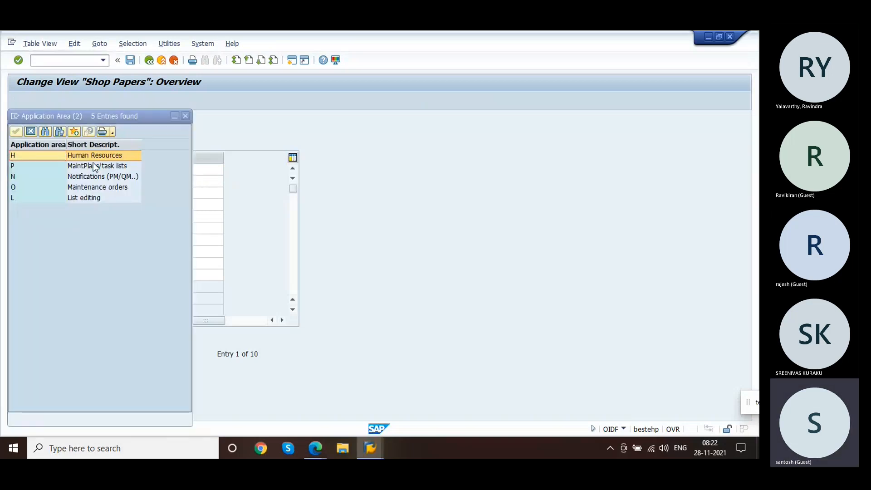
left_click(96, 184)
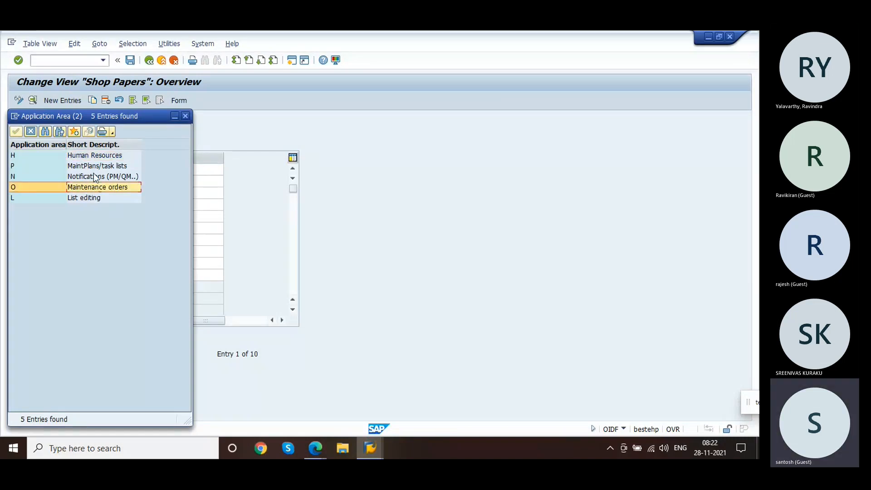
left_click(81, 166)
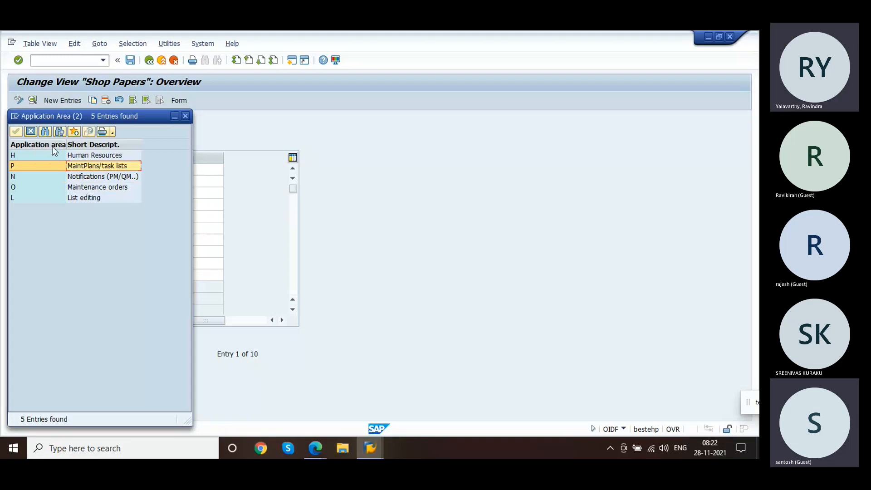
left_click(30, 131)
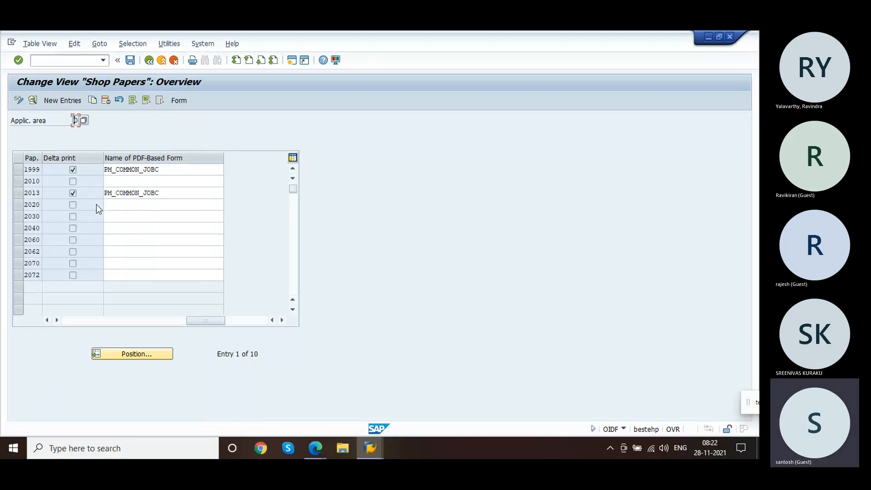
Step: Open the details of Pick list shop paper 2040 and return to the shop papers overview
double_click(34, 228)
left_click(128, 182)
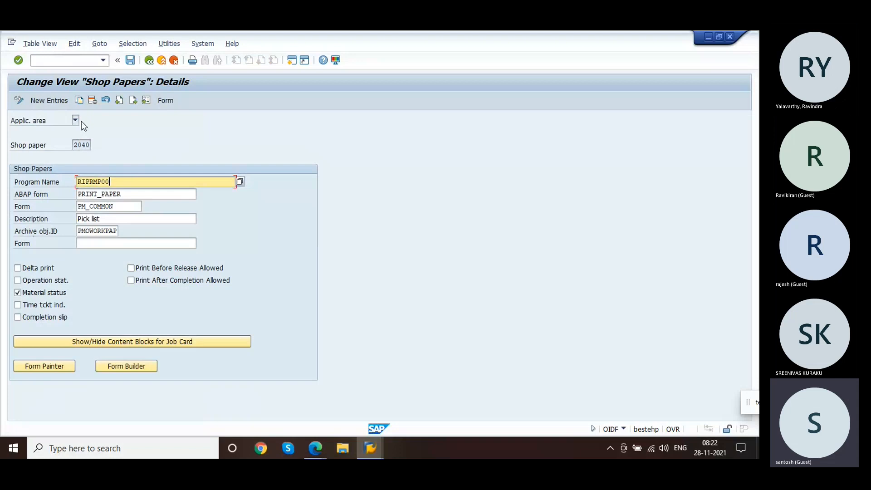
left_click(85, 146)
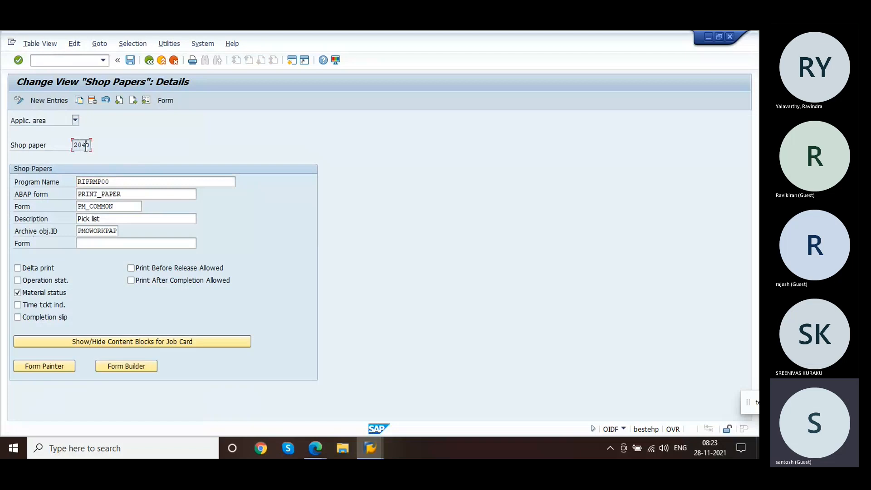
left_click(145, 63)
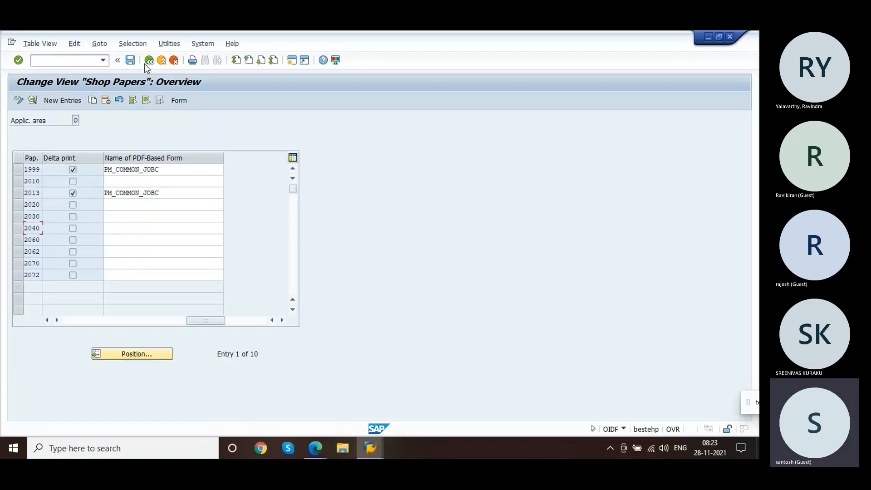
Step: Reopen Define Shop Papers and view the details of Material issue slip shop paper 2020, then return to the overview
left_click(144, 63)
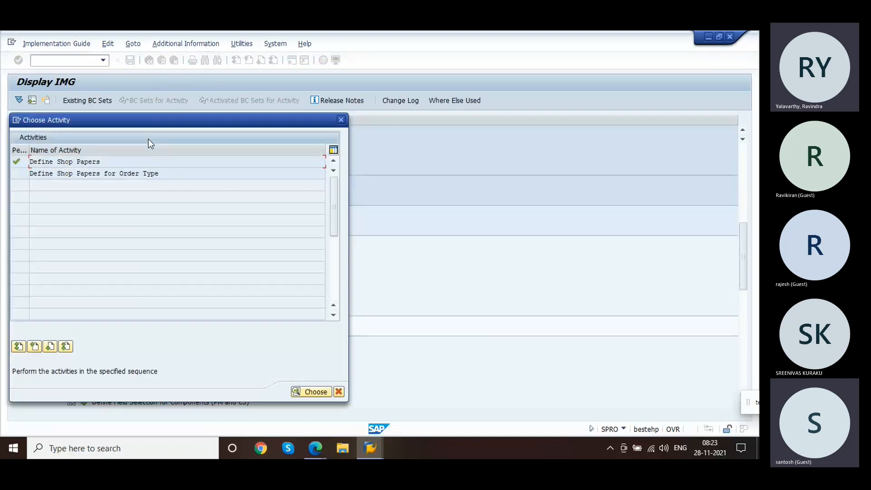
double_click(117, 162)
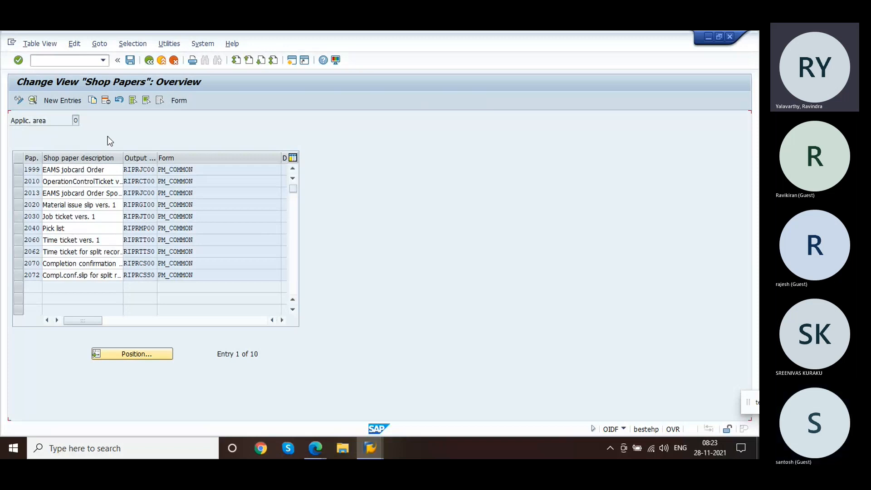
left_click(36, 205)
double_click(36, 205)
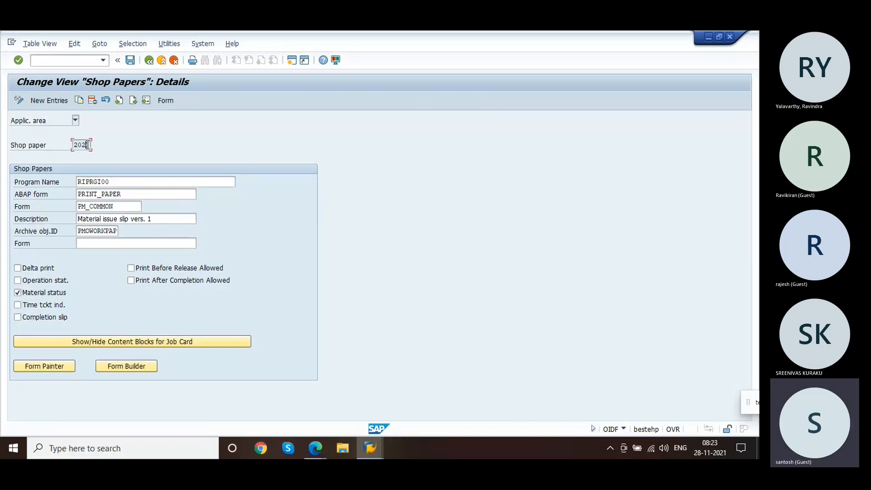
left_click(149, 63)
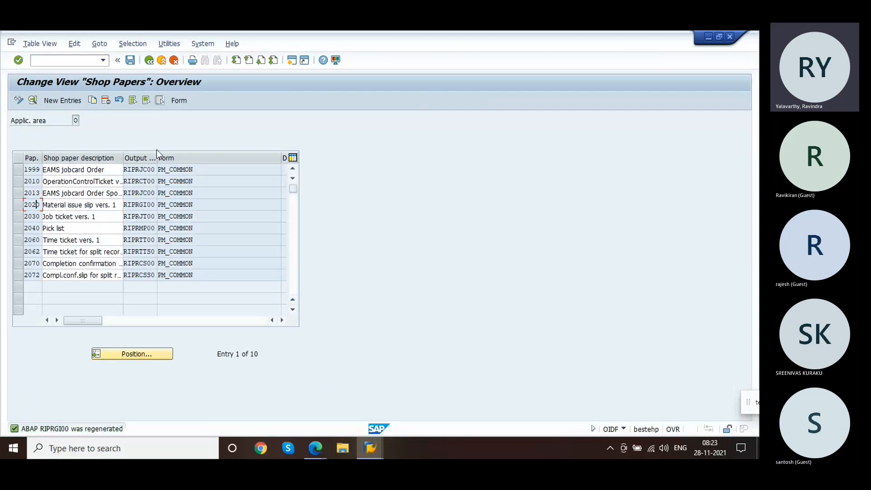
Step: Open Define Shop Papers for Order Type and examine the details of the shop paper 1999 entry before returning to the activity list
left_click(184, 202)
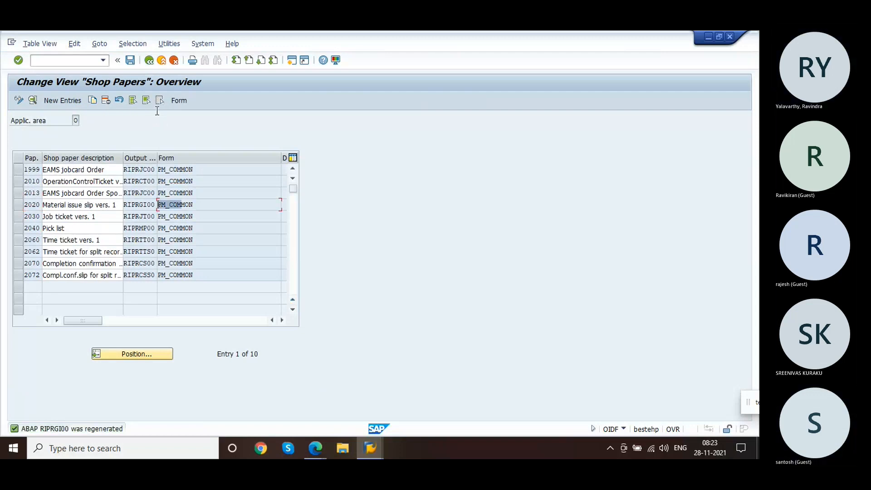
left_click(150, 62)
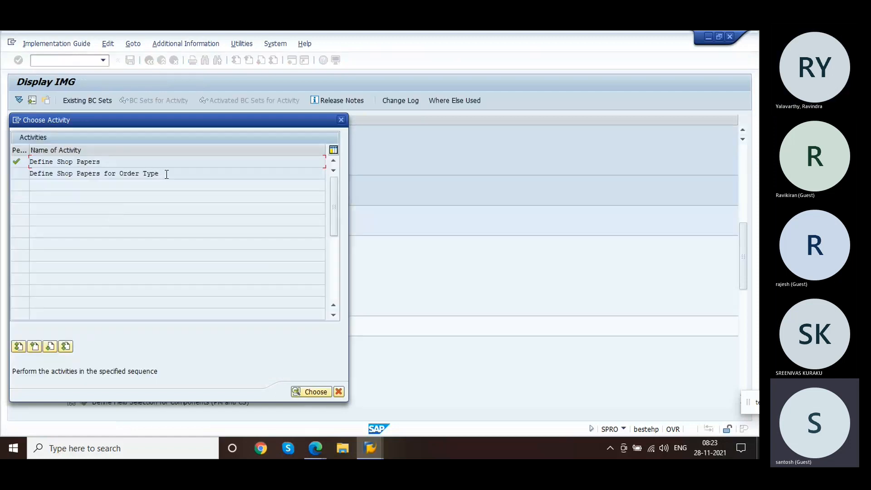
double_click(167, 174)
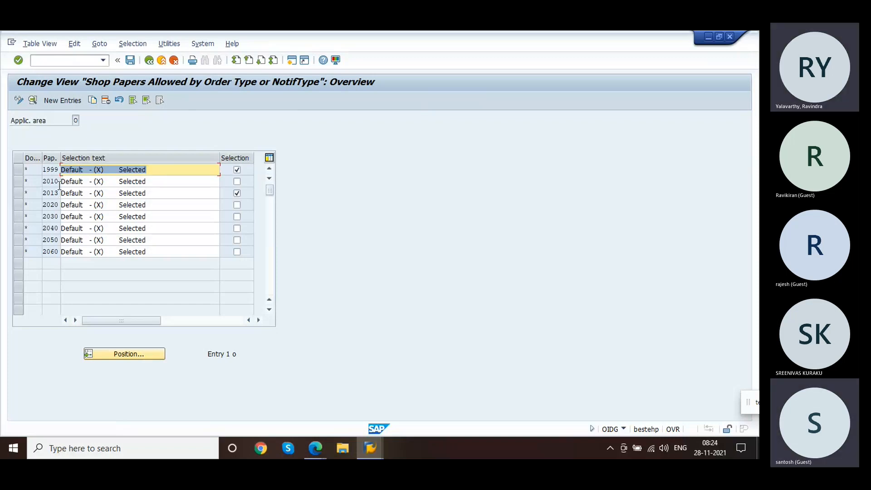
left_click(29, 169)
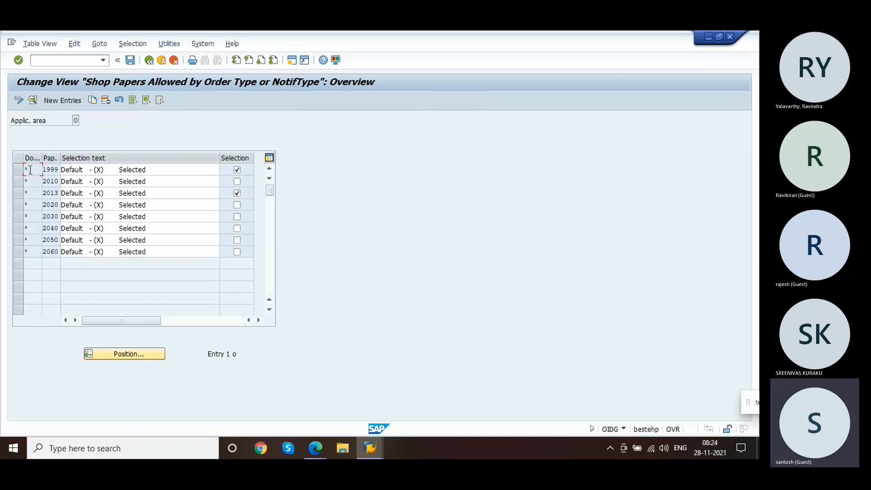
double_click(29, 170)
left_click(81, 144)
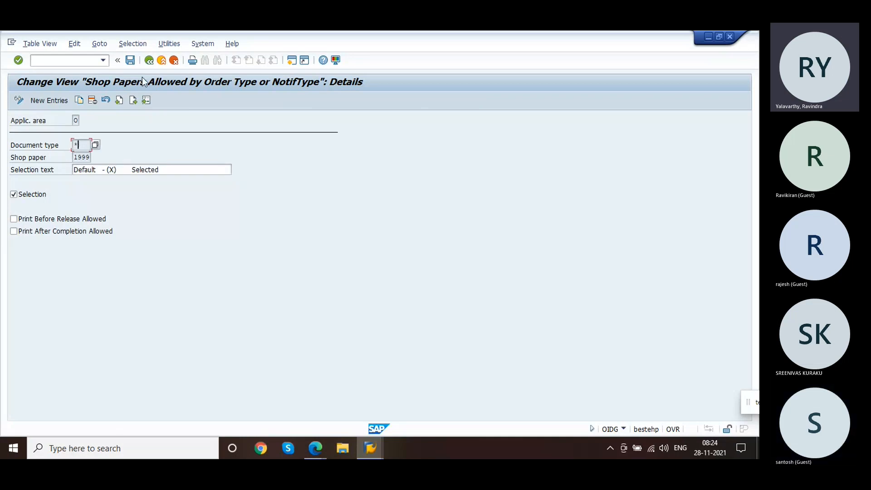
left_click(149, 63)
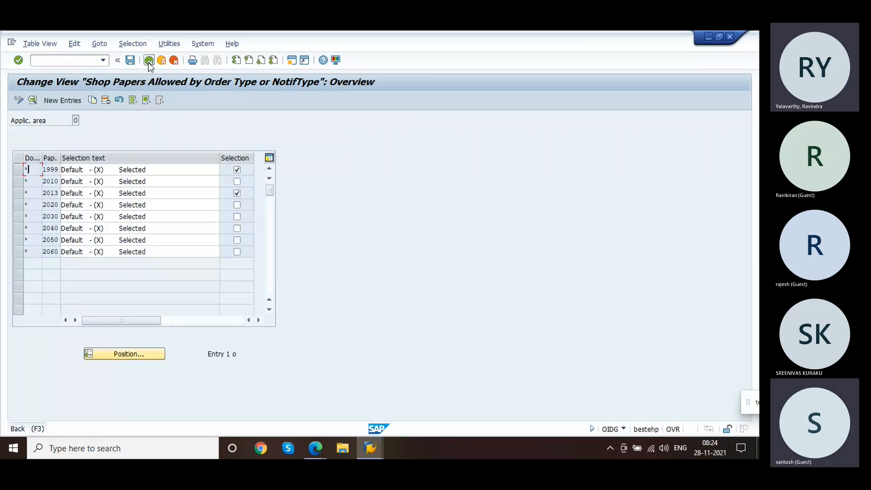
left_click(149, 61)
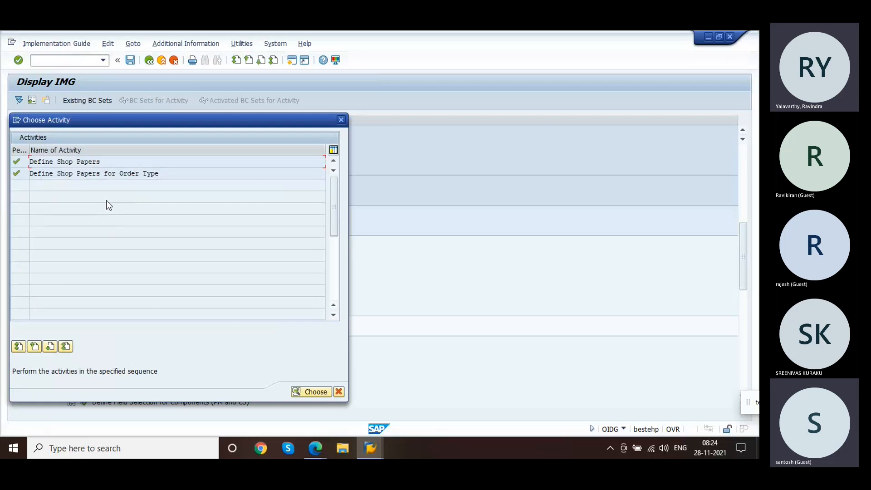
Step: Copy Pick list shop paper 2040 as new shop paper 2021 and save it to the customizing request
double_click(127, 162)
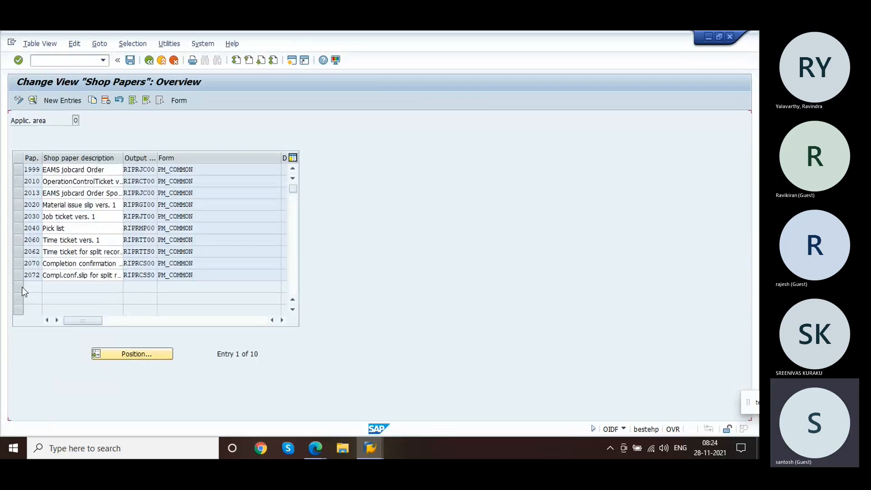
left_click(55, 103)
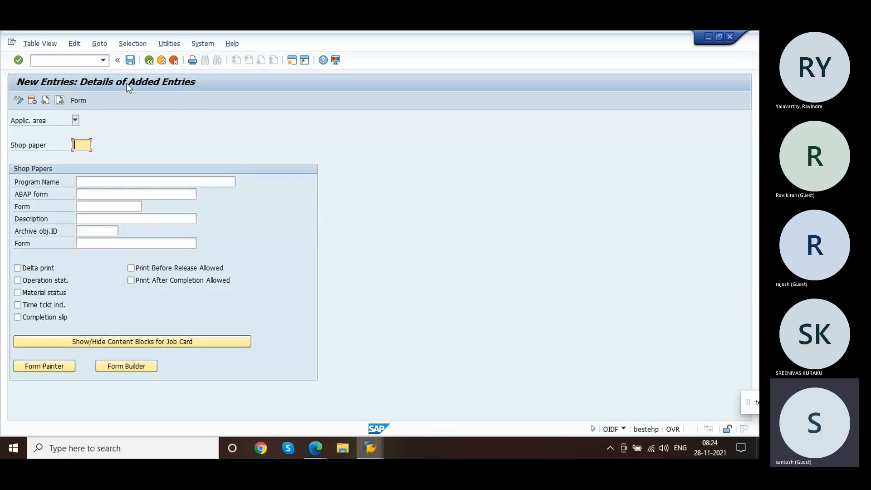
left_click(149, 60)
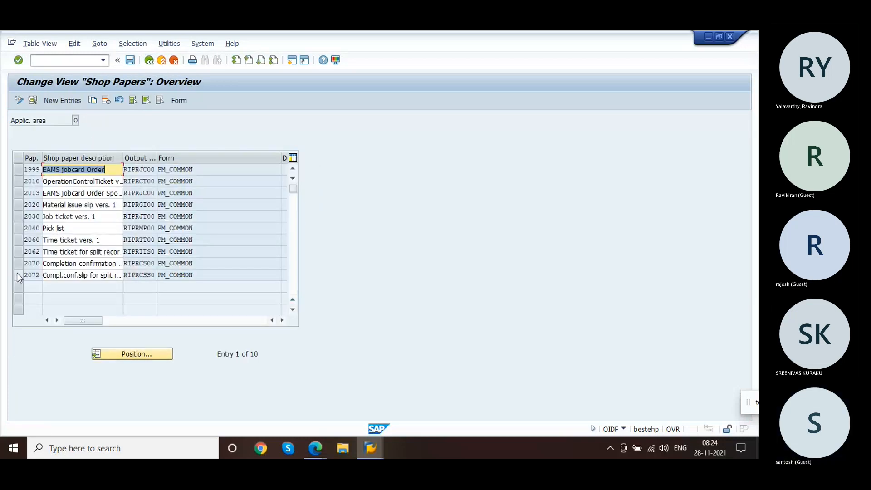
left_click(16, 229)
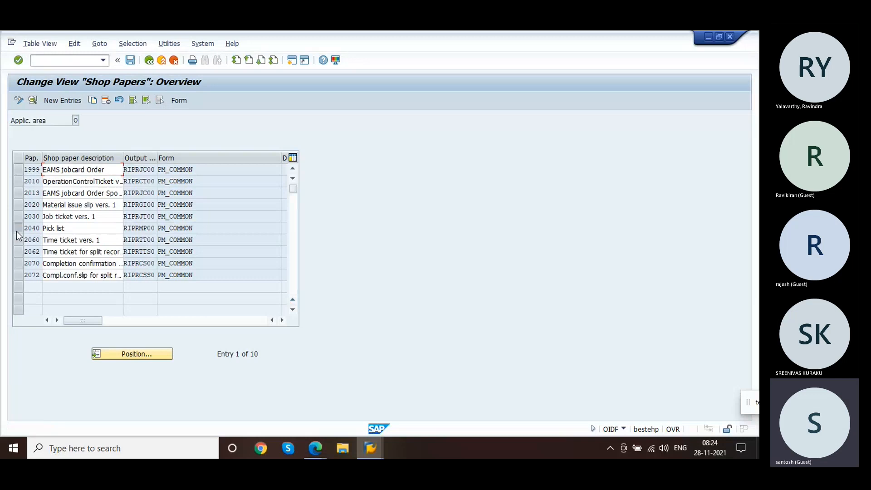
left_click(93, 100)
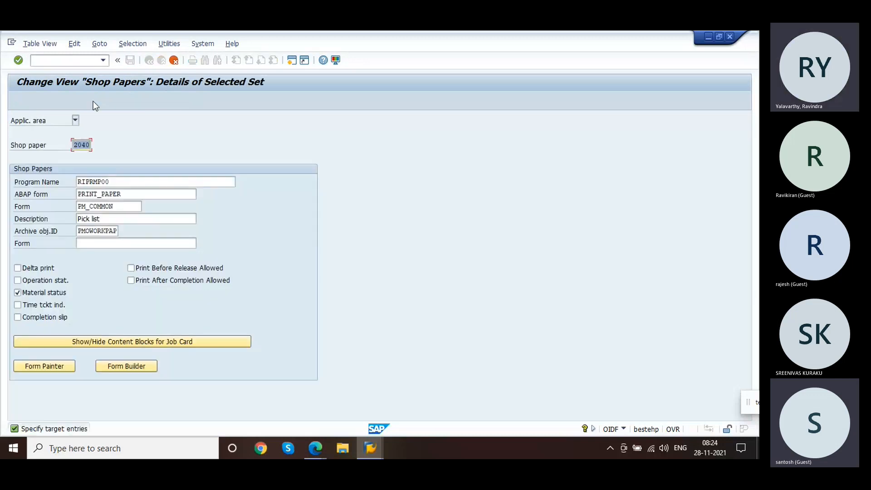
type("2021")
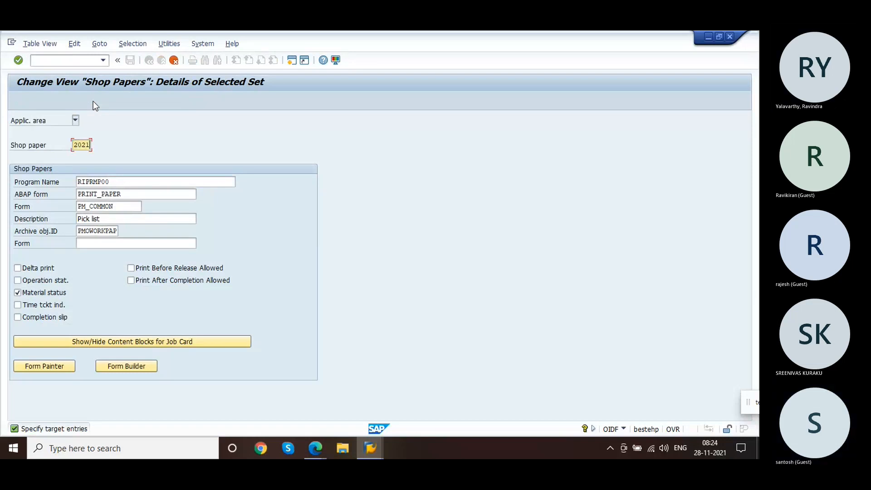
key("Return")
key("Return")
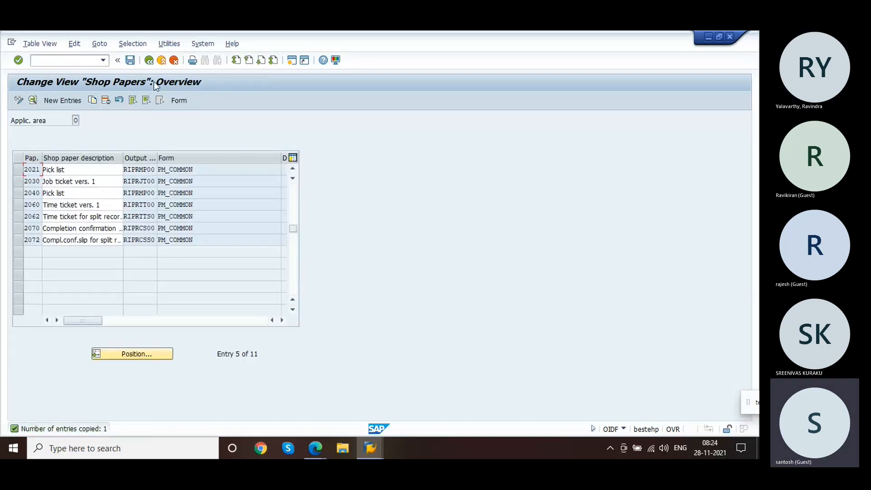
left_click(131, 61)
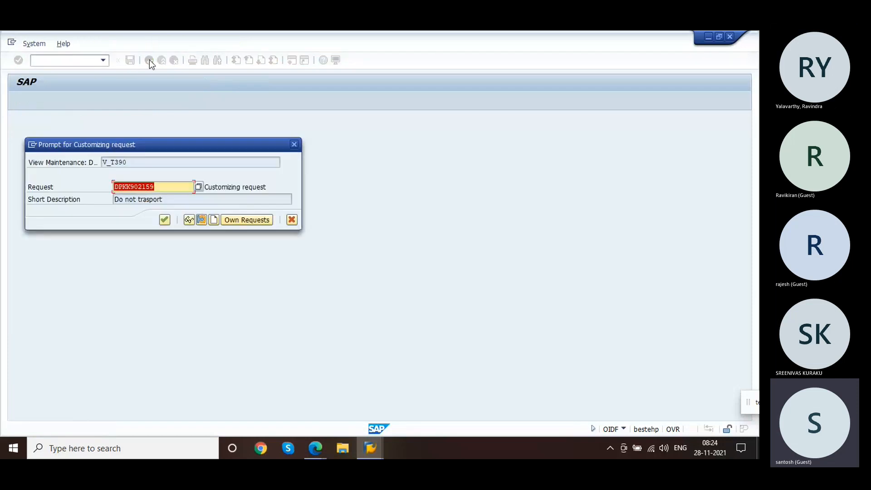
key("Return")
Step: Copy the order-type entry for shop paper 2020 to document type SM02, then exit maintenance without saving
left_click(150, 61)
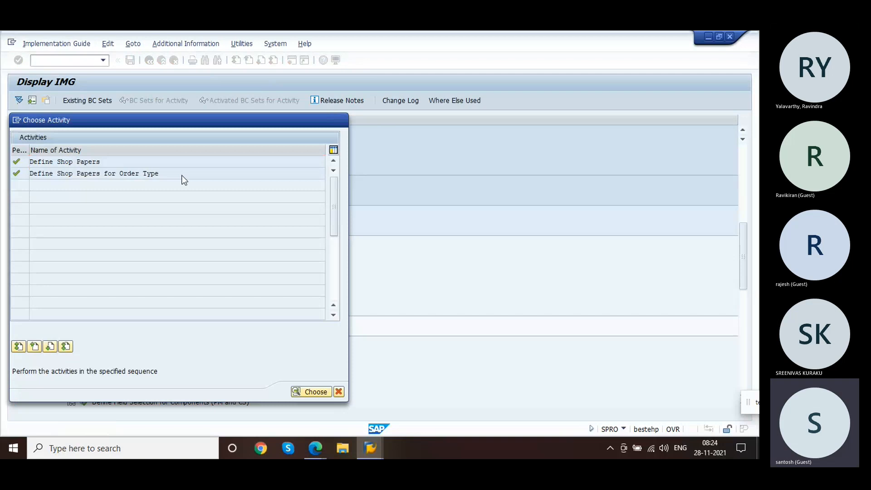
double_click(181, 175)
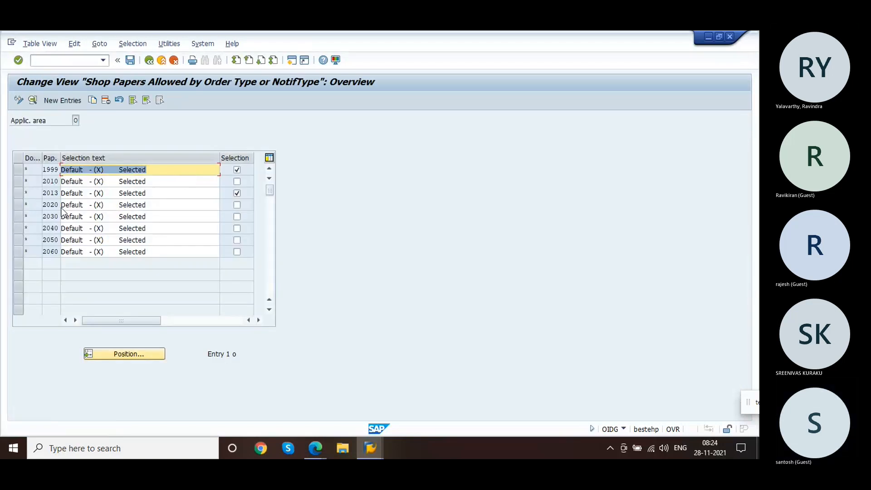
left_click(18, 206)
left_click(93, 100)
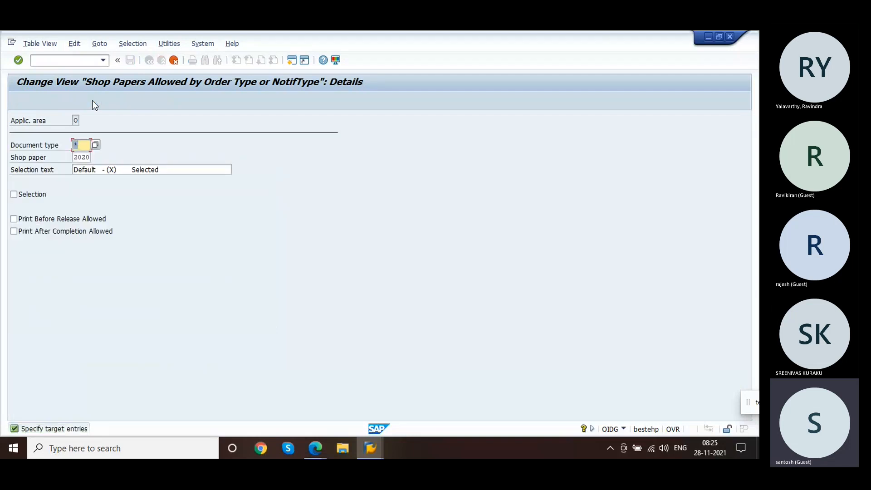
type("sm02")
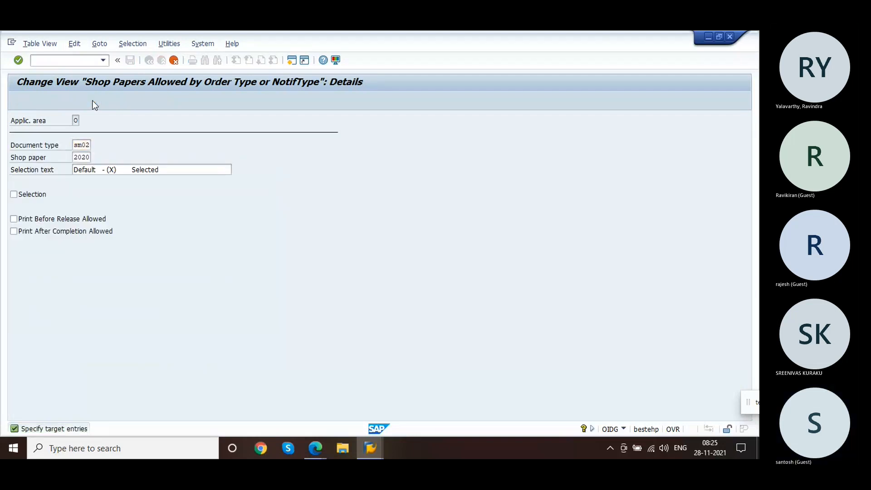
key("Return")
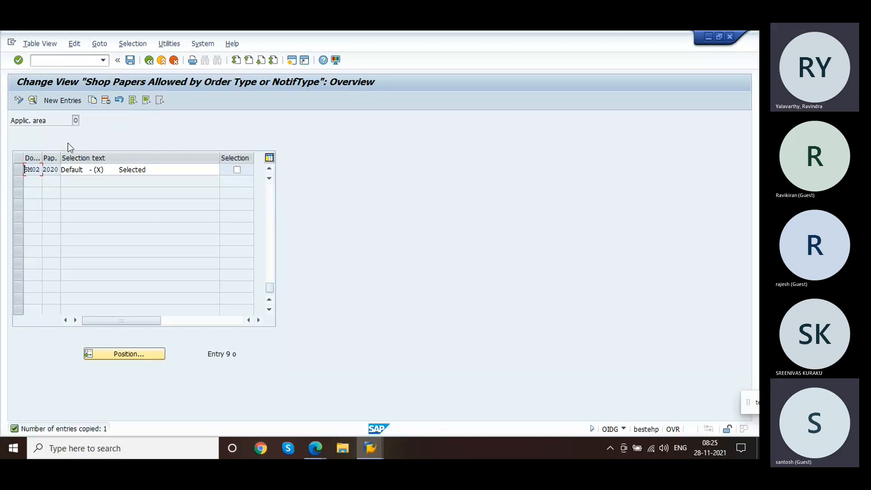
left_click(149, 59)
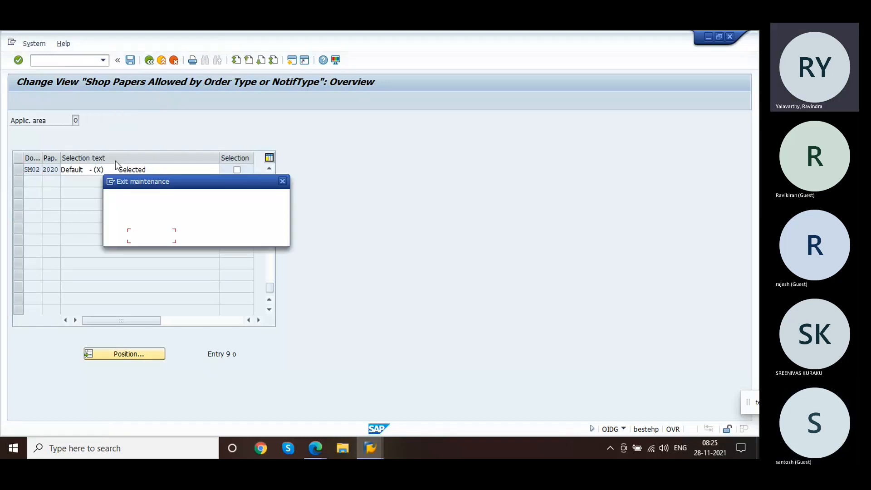
left_click(189, 234)
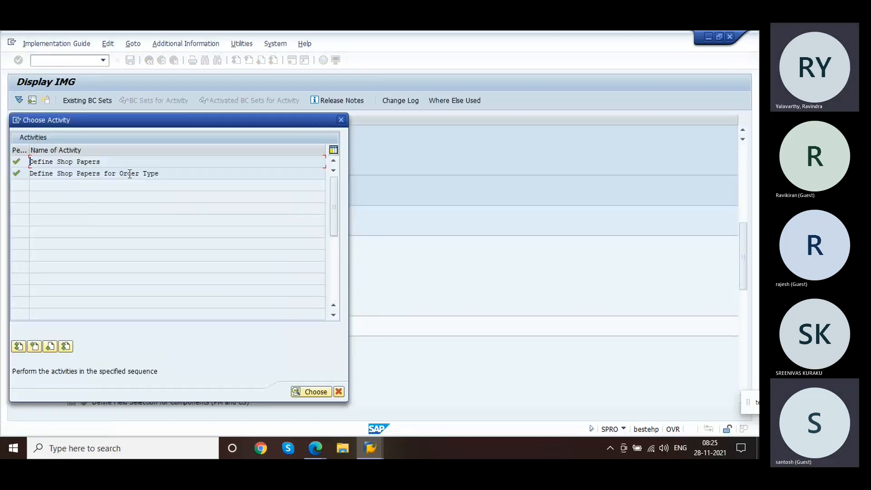
Step: Copy the shop paper 2020 order-type entry as document type SM02 with shop paper 2021 and save it
double_click(131, 173)
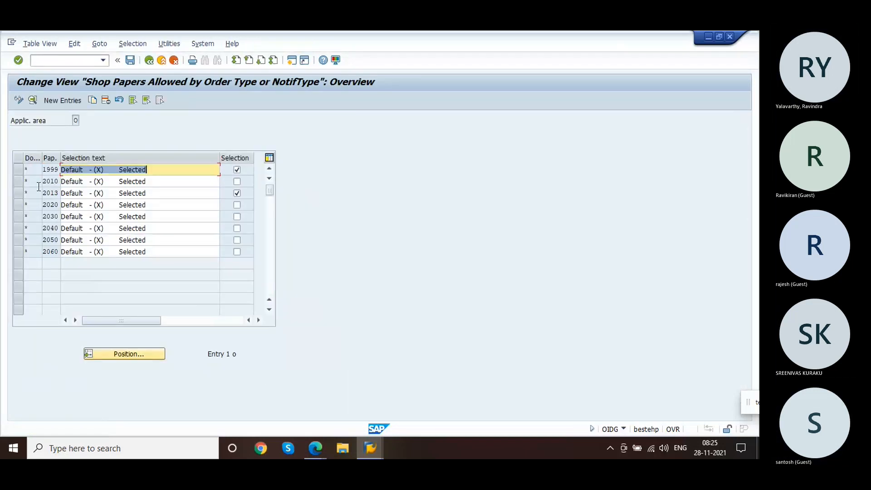
left_click_drag(19, 121, 114, 118)
left_click(113, 113)
left_click(21, 205)
left_click(20, 205)
left_click(20, 205)
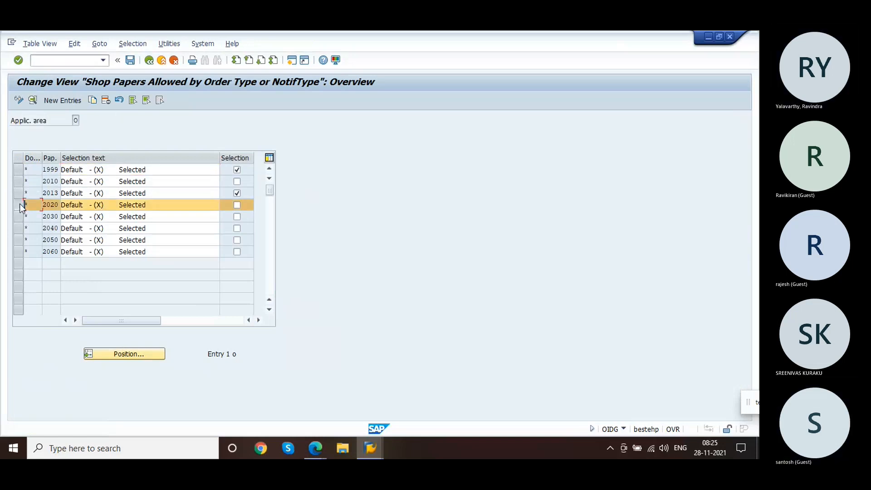
left_click(91, 98)
type("M02")
key("Tab")
type("2021")
key("Return")
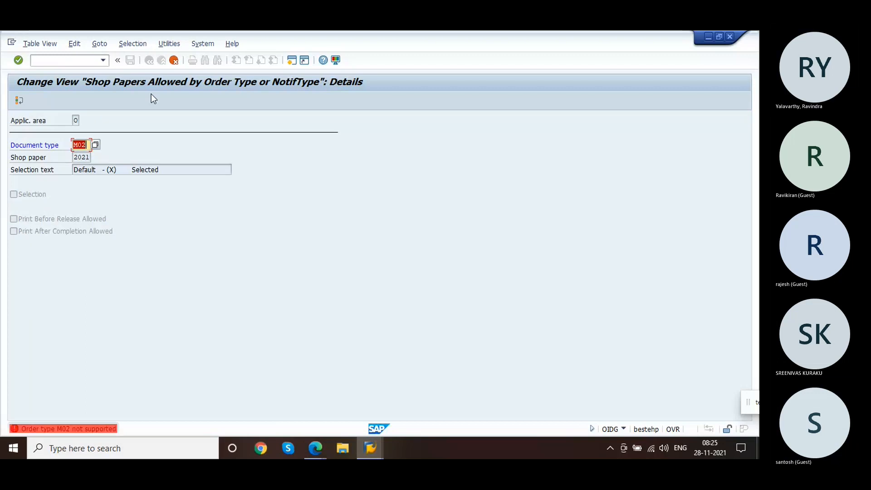
type("sm02")
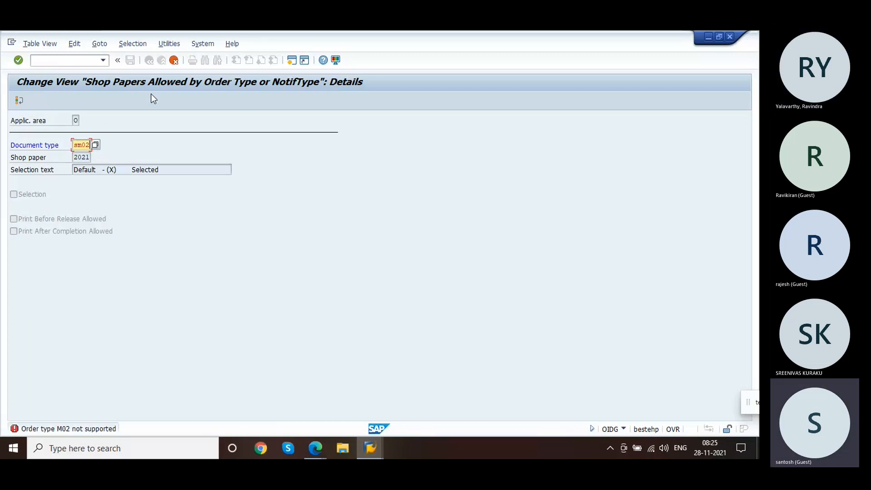
key("Return")
left_click(131, 61)
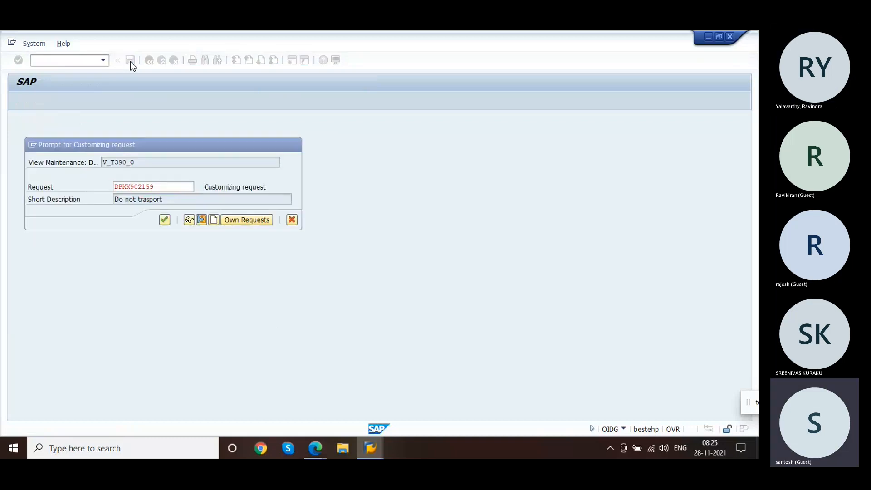
key("Return")
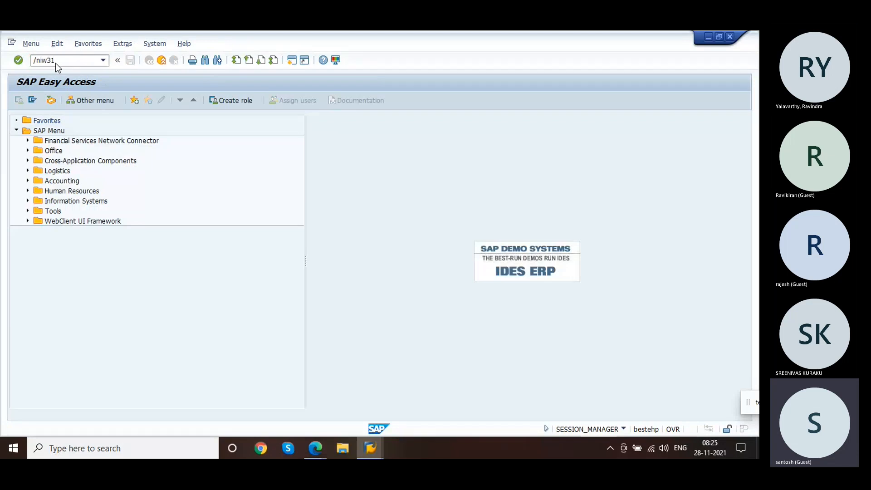
Step: Start creating an SM02 service order with planning plant 1200 and business area 100
key("Return")
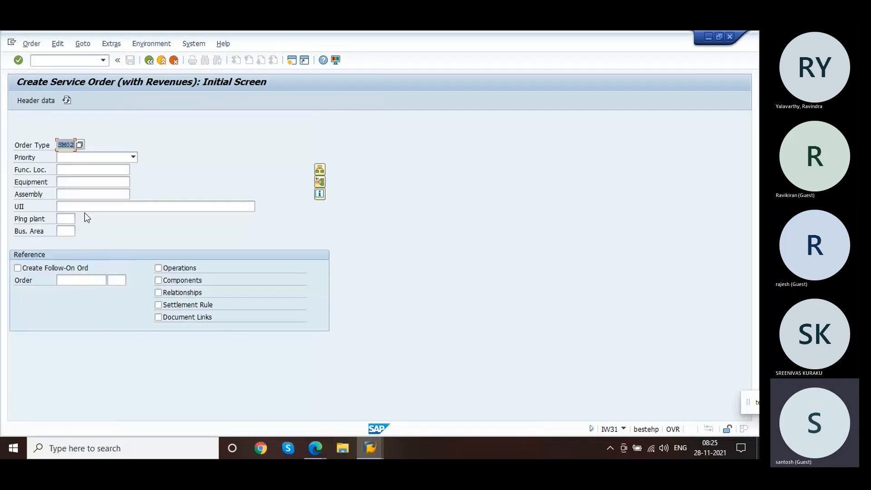
left_click(66, 219)
type("1200")
left_click(68, 230)
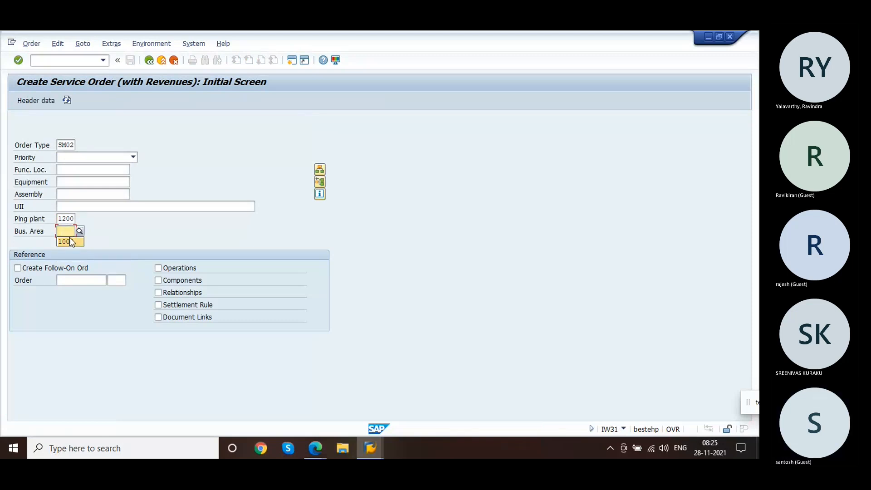
left_click(69, 241)
key("Return")
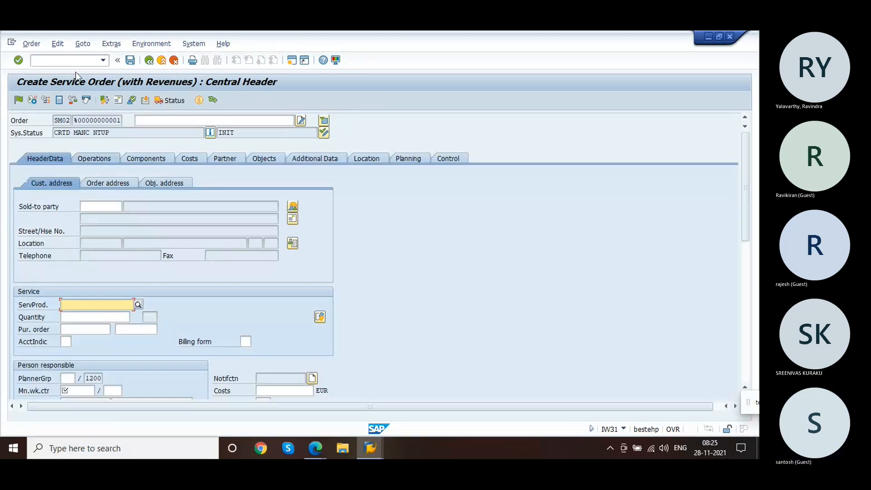
Step: Try to print the service order's shop papers
left_click(31, 44)
mouse_move(66, 120)
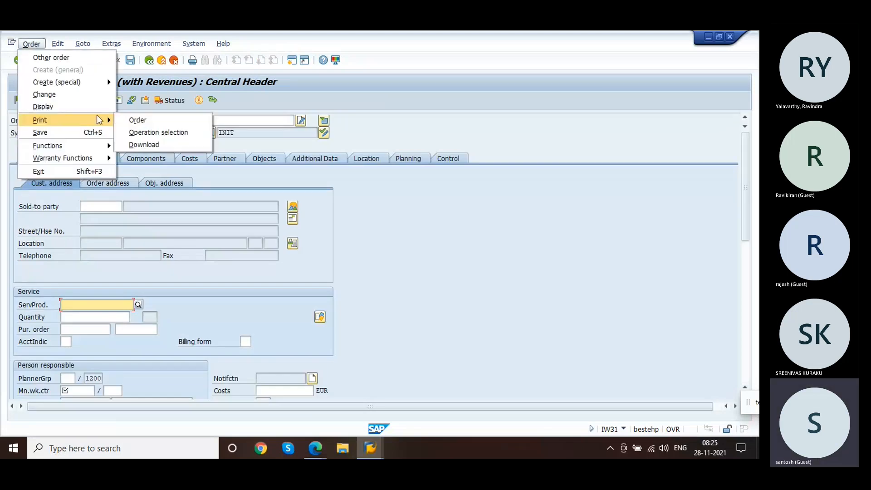
left_click(144, 121)
Step: Set the main work center to MECHANIK
left_click(88, 390)
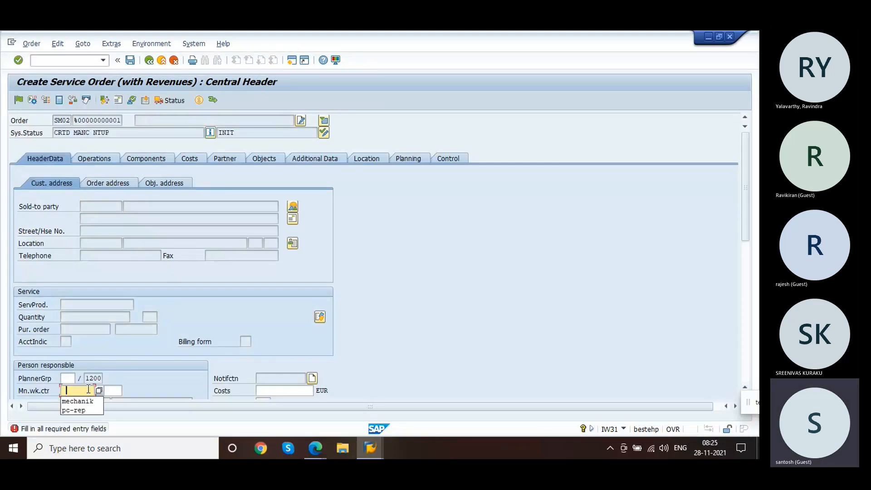
left_click(89, 402)
key("Return")
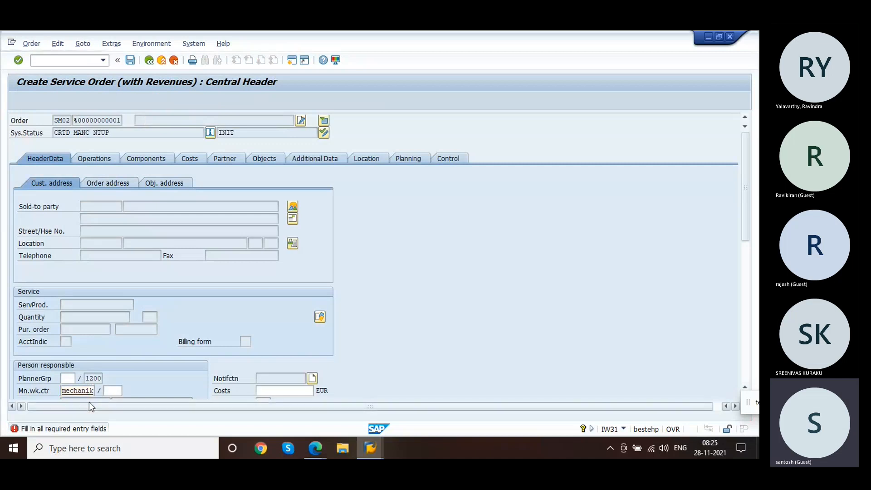
key("Return")
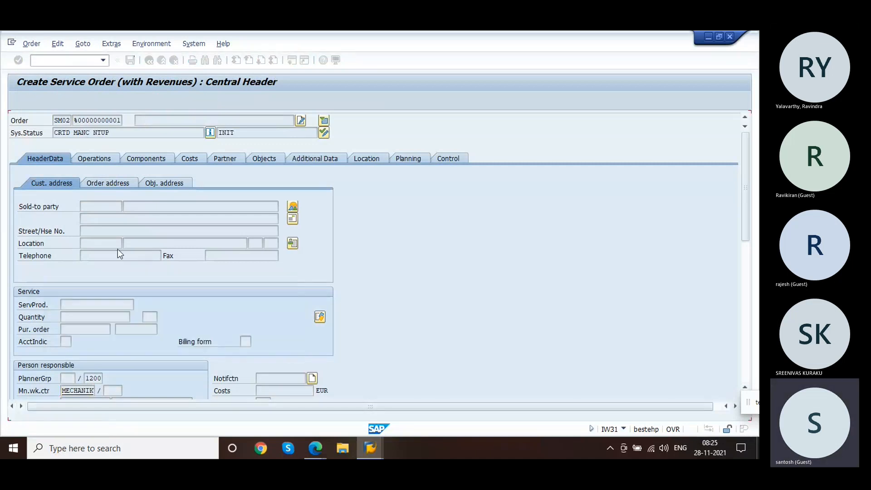
Step: Try printing the order's shop papers again and dismiss the information message
left_click(37, 44)
mouse_move(73, 120)
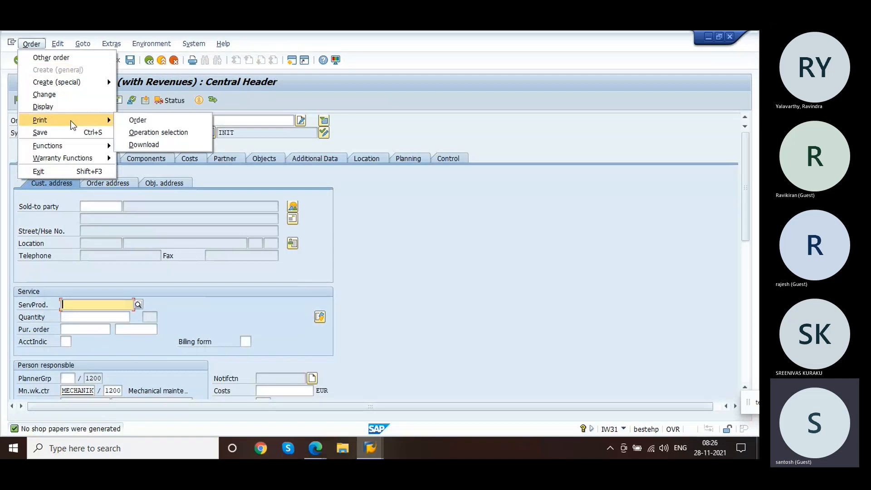
left_click(132, 120)
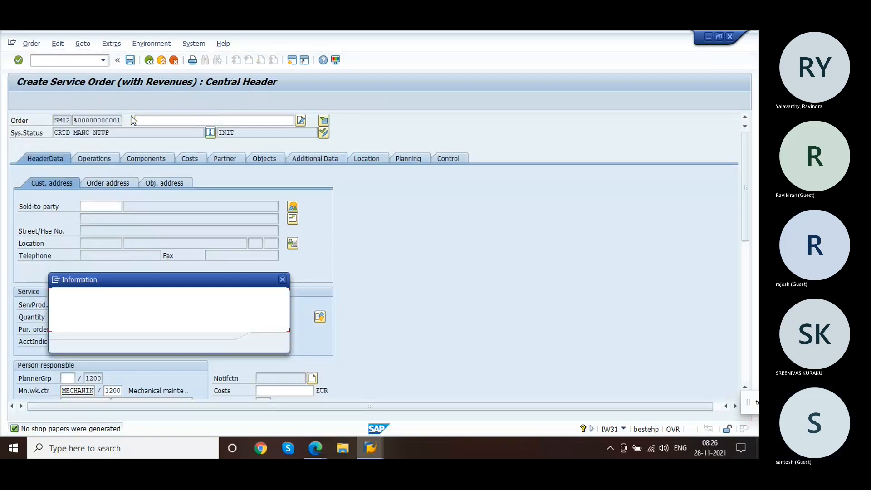
key("Return")
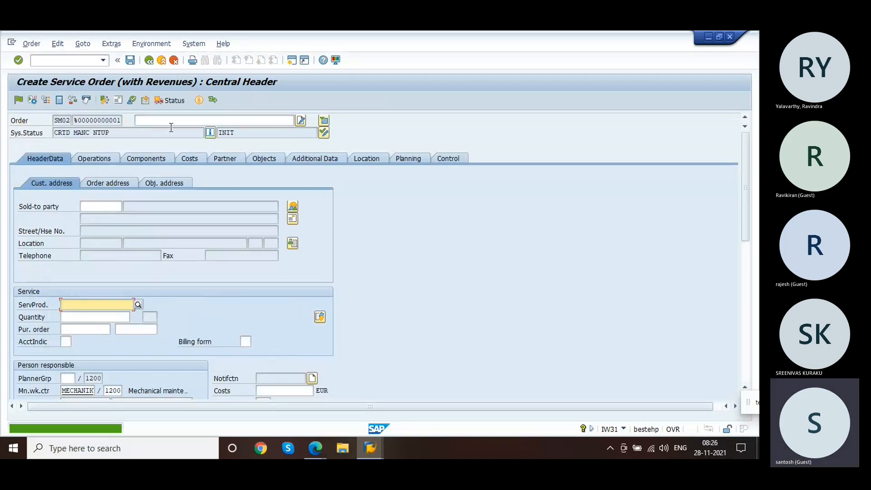
Step: Set the sold-to party to 1000 and issue permit LEVEL_1 approved by USER
left_click(105, 207)
left_click(101, 215)
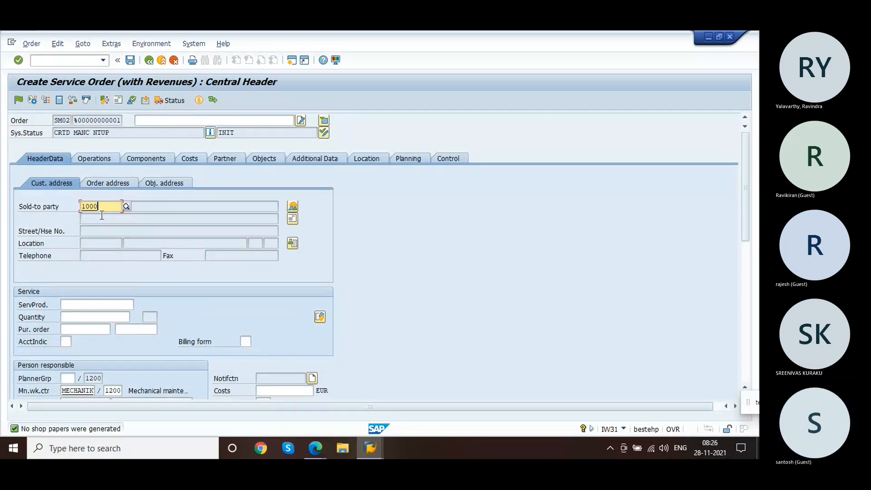
left_click(83, 43)
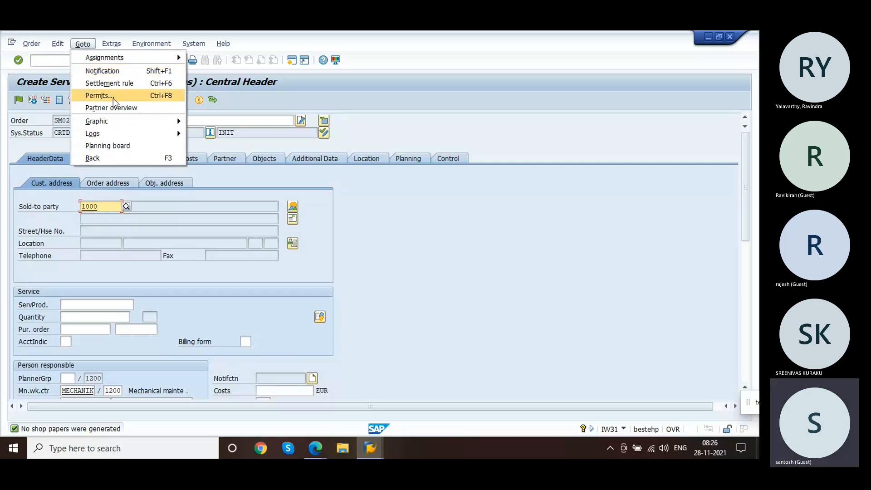
left_click(113, 98)
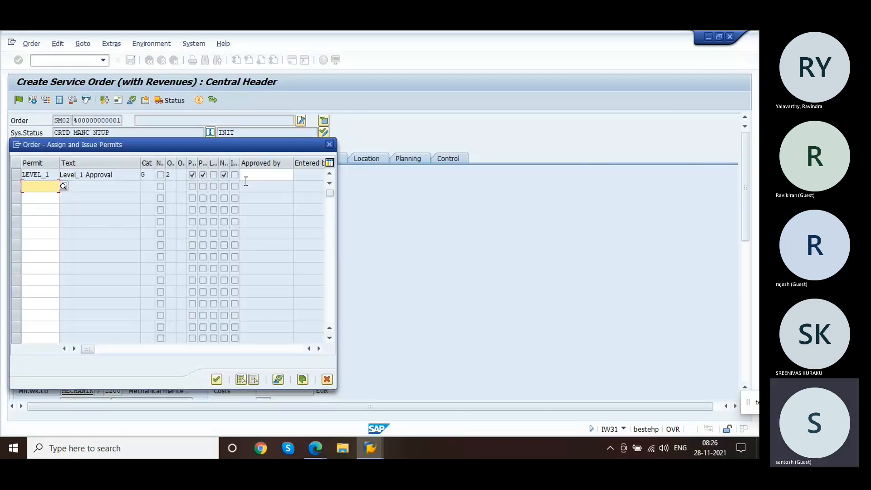
left_click(256, 175)
left_click(255, 184)
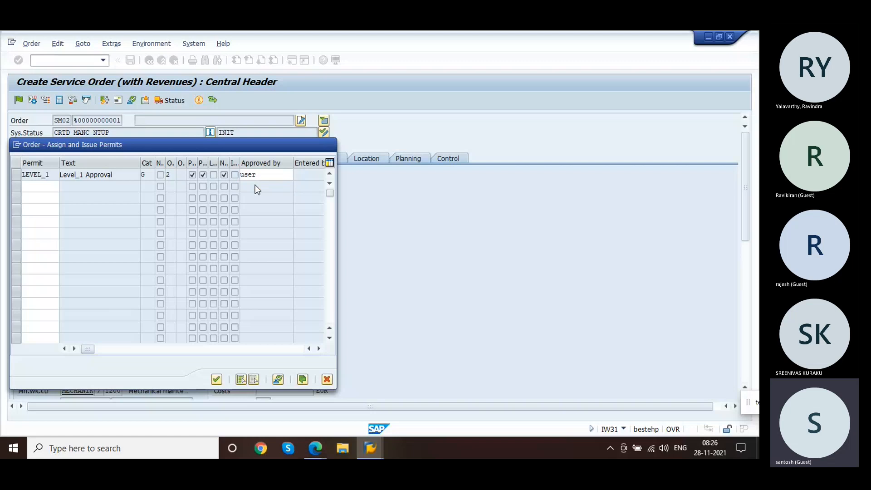
key("Return")
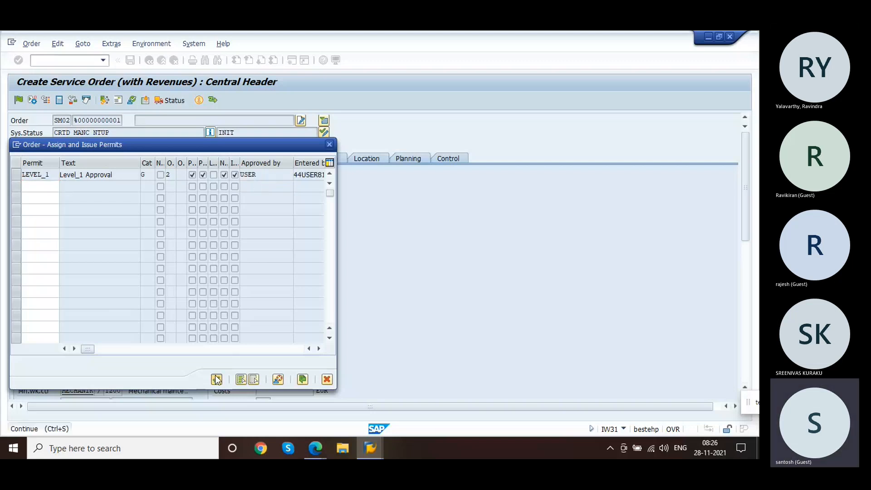
left_click(217, 380)
Step: Release the service order
left_click(20, 100)
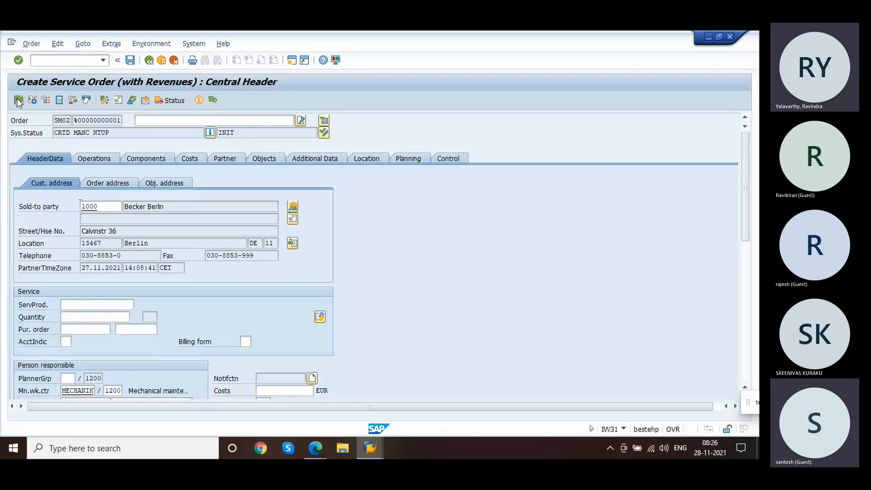
key("Return")
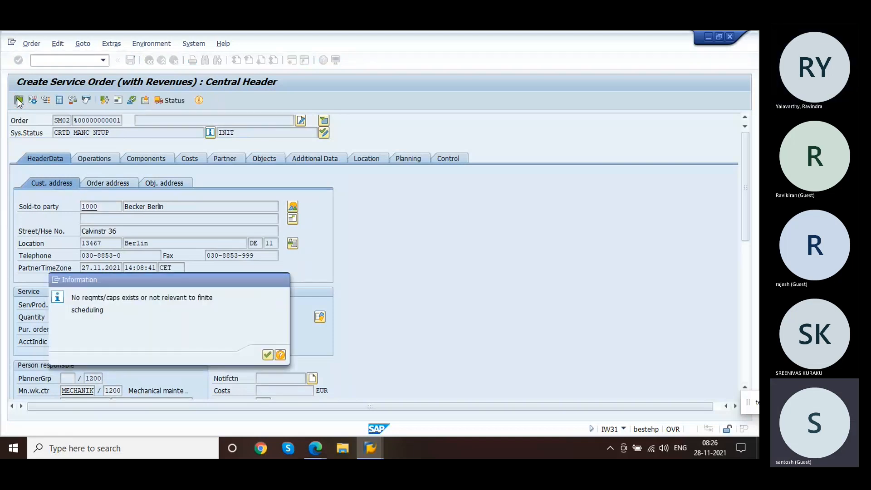
Step: Attempt to print the released order's shop papers and dismiss the information message
left_click(32, 43)
mouse_move(71, 120)
left_click(130, 119)
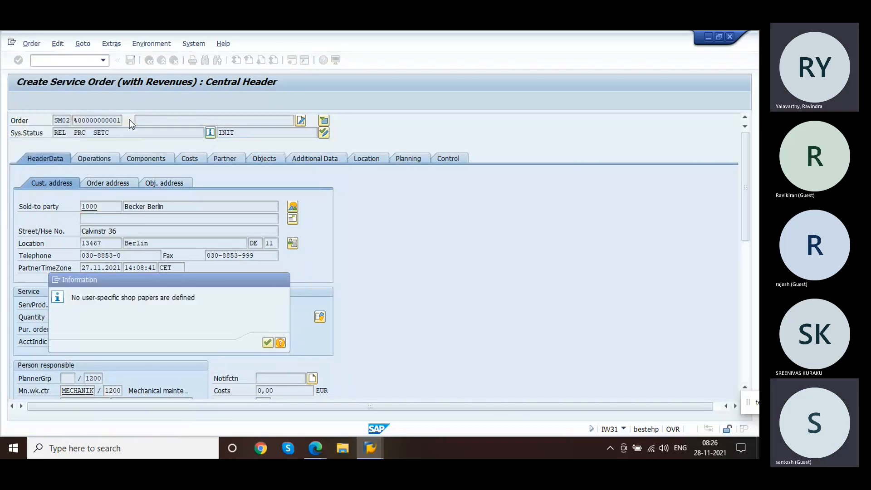
key("Return")
Step: Save the order and reopen it for change with transaction /niw32
left_click(131, 60)
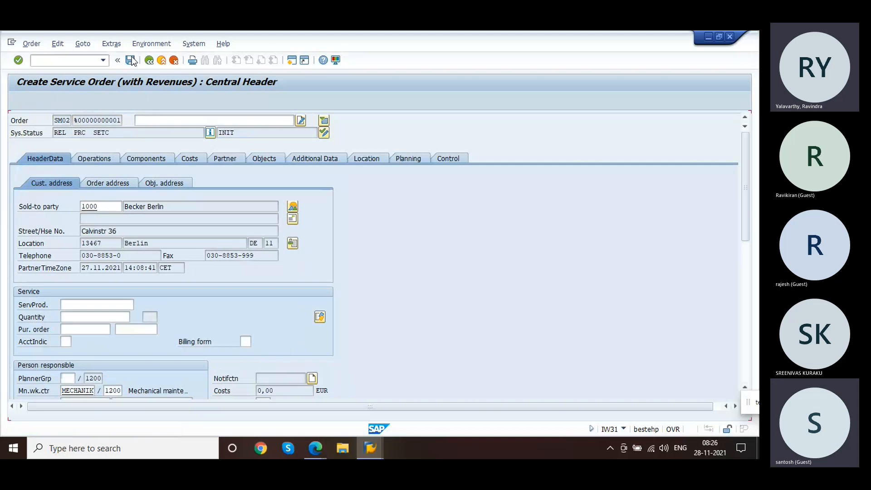
left_click(62, 60)
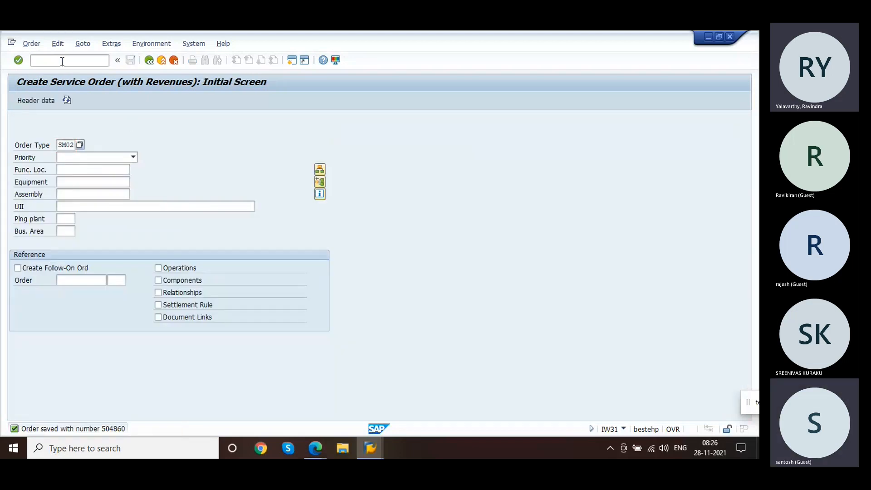
type("/niw32")
key("Return")
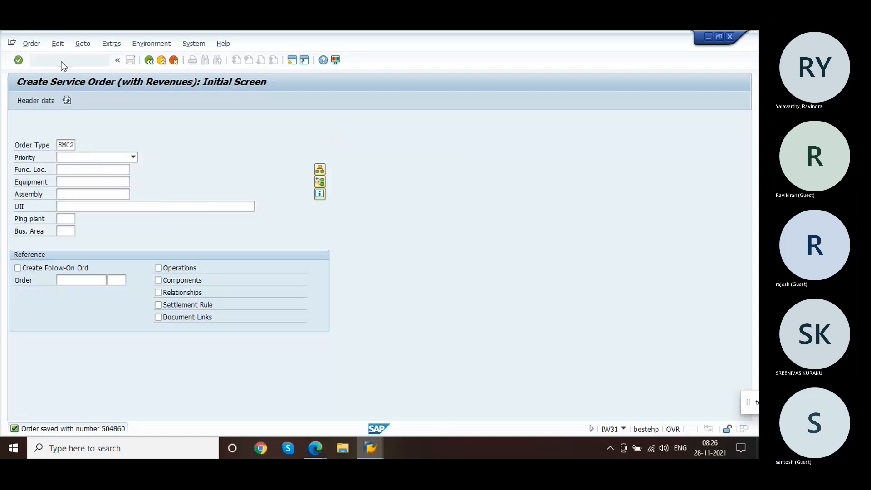
Step: Try printing the saved order's shop papers and dismiss the information message
left_click(31, 43)
mouse_move(93, 120)
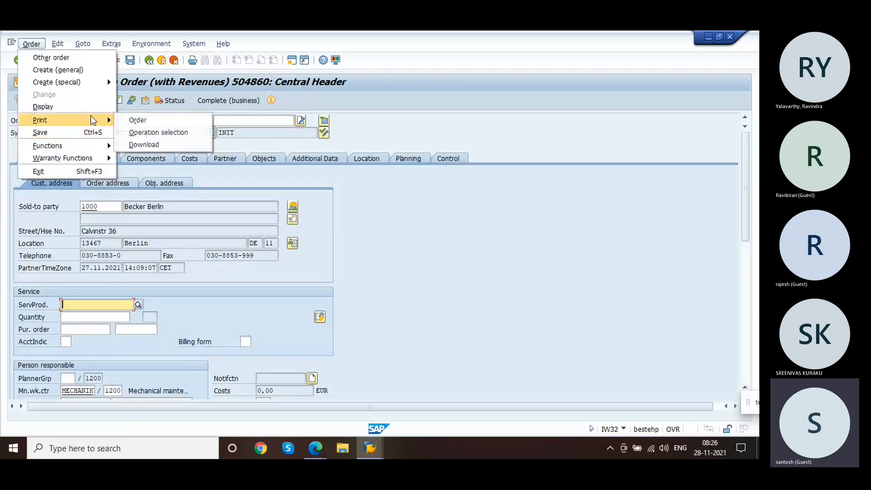
left_click(144, 119)
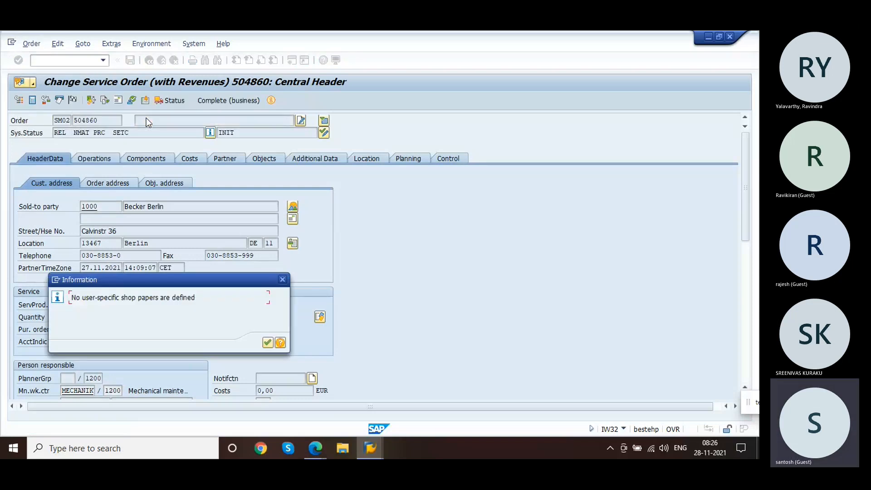
key("Return")
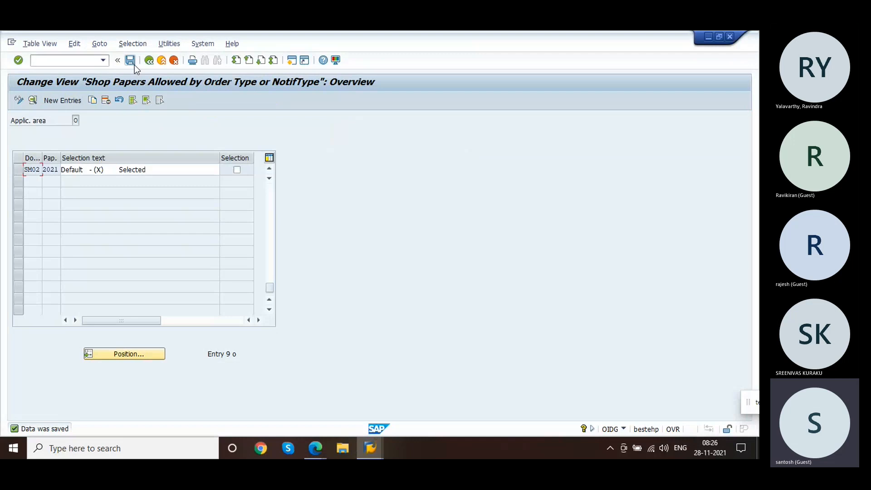
Step: In User-Specific Print Control, copy the shop paper 1999 entry as 2021 and save it to the customizing request
left_click(149, 61)
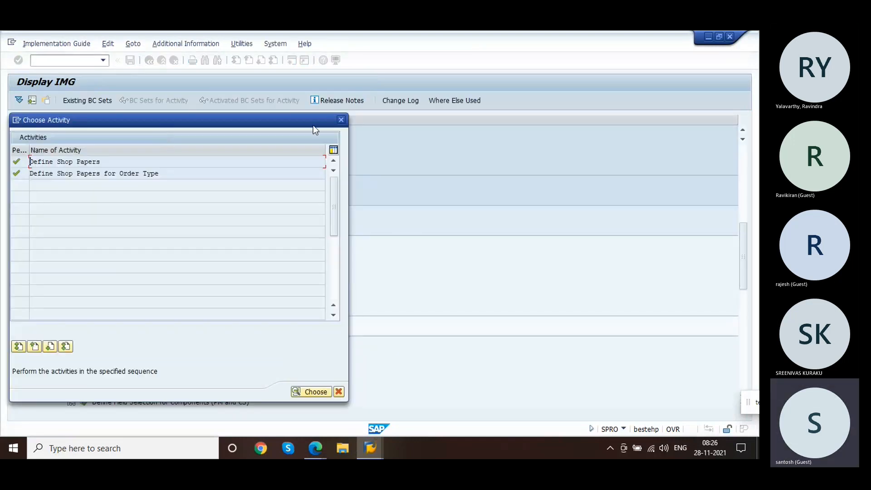
left_click(342, 121)
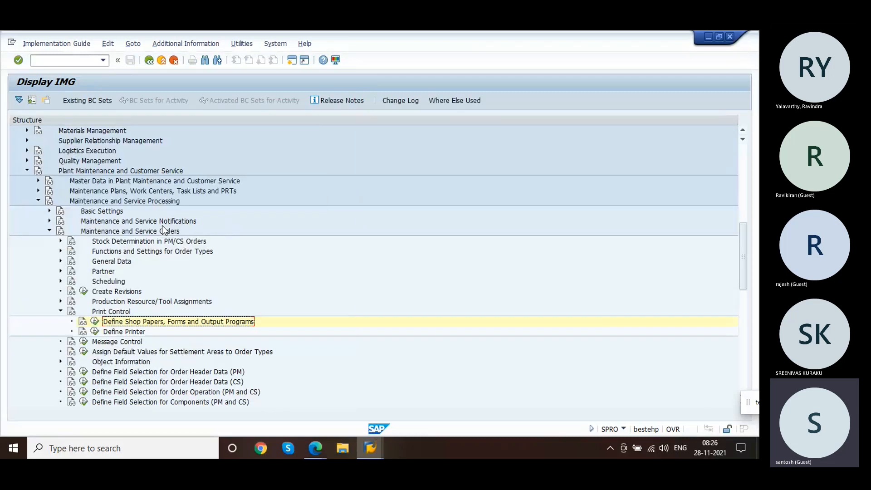
left_click(95, 332)
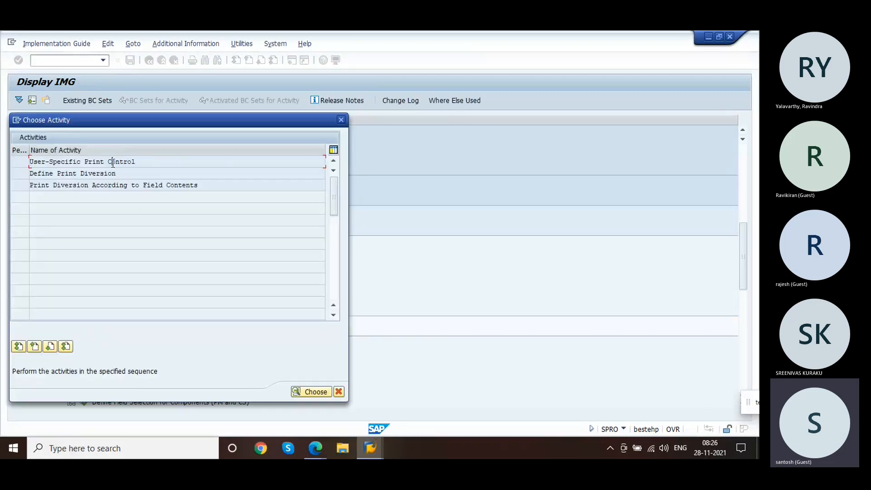
double_click(112, 163)
left_click(67, 251)
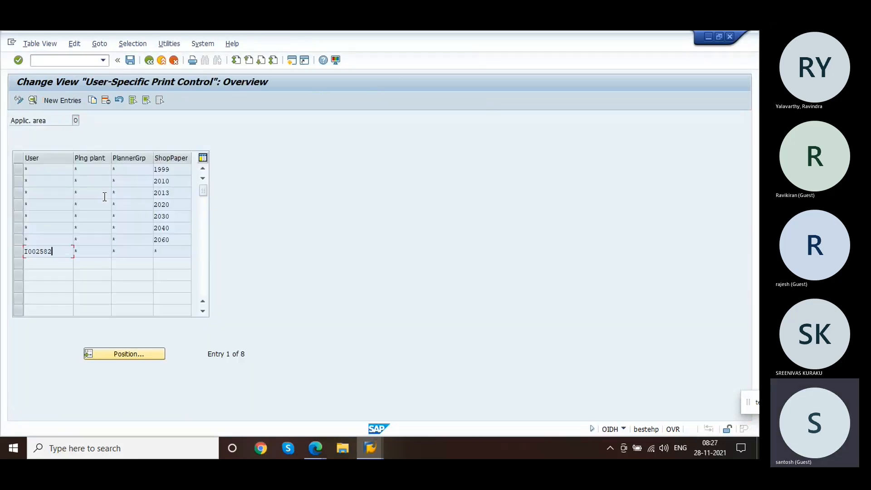
left_click(182, 169)
left_click(19, 170)
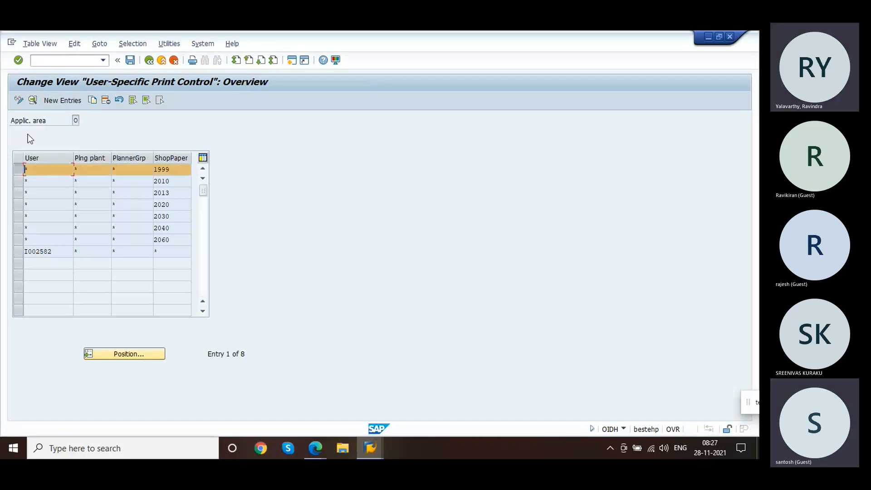
left_click(93, 99)
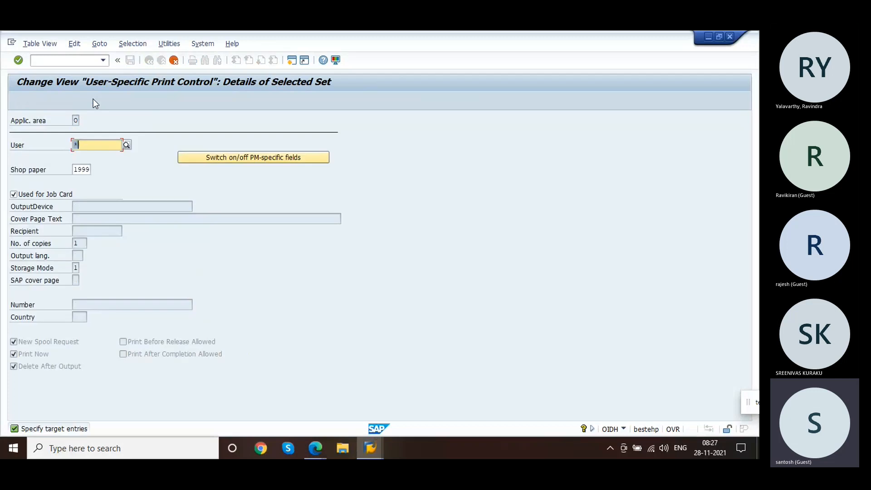
type("2021")
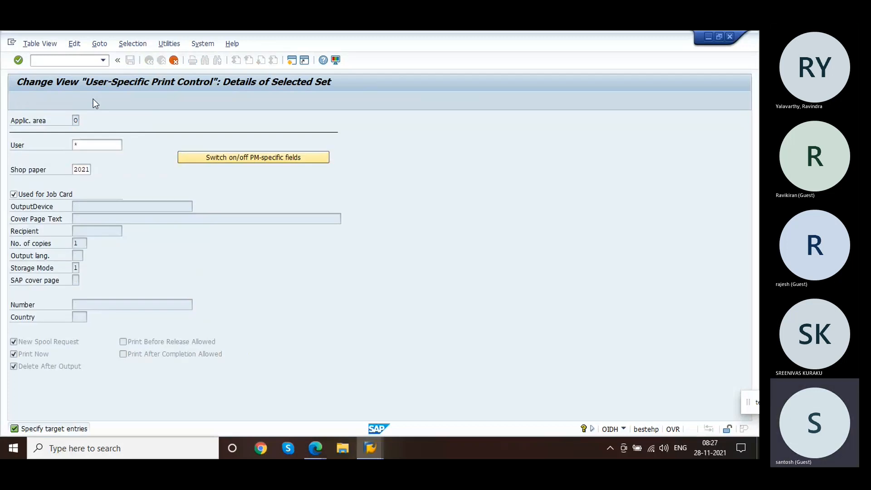
key("Return")
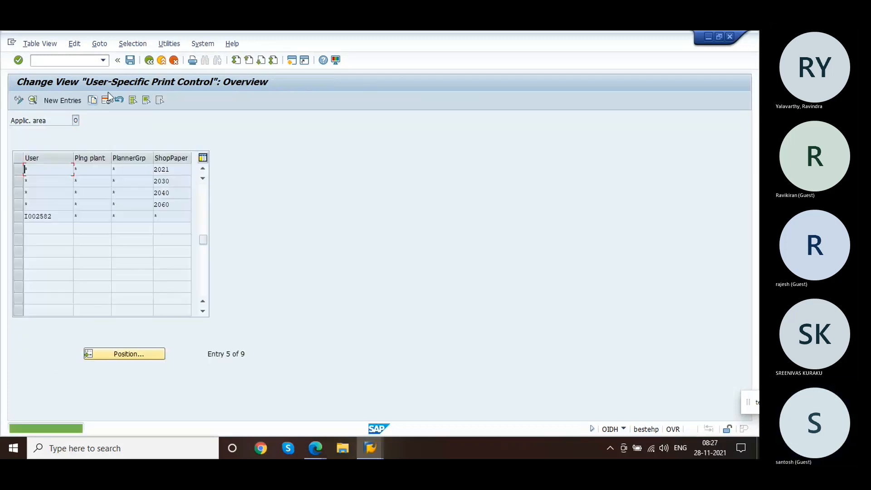
left_click(176, 177)
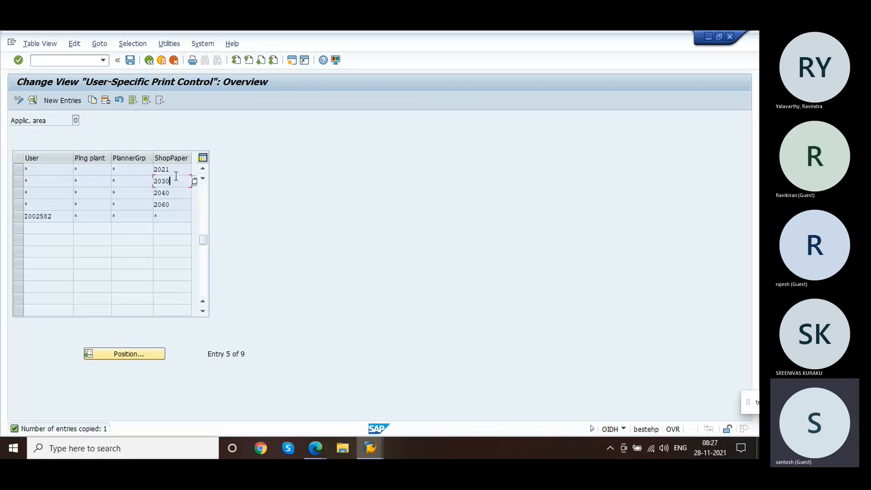
left_click(21, 166)
left_click(148, 60)
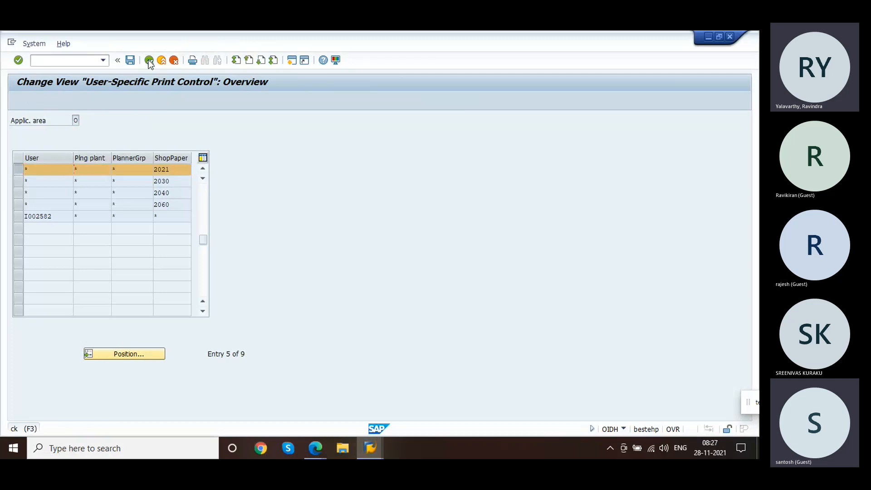
left_click(159, 236)
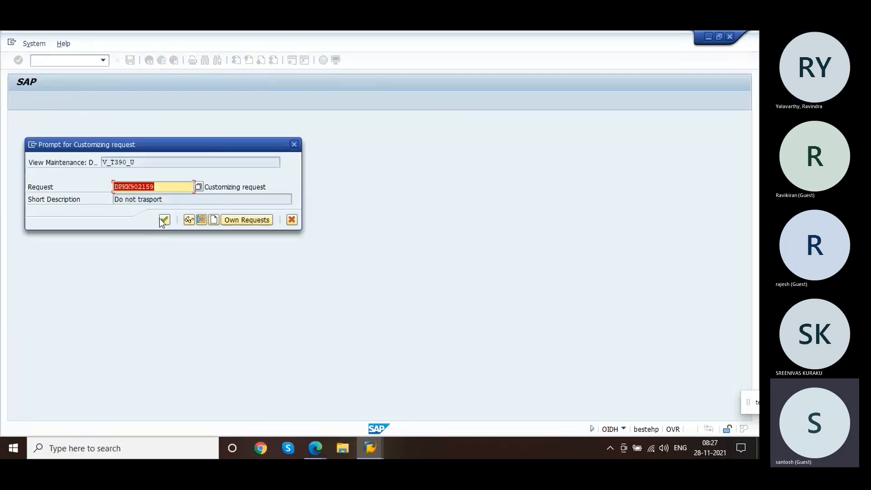
left_click(159, 219)
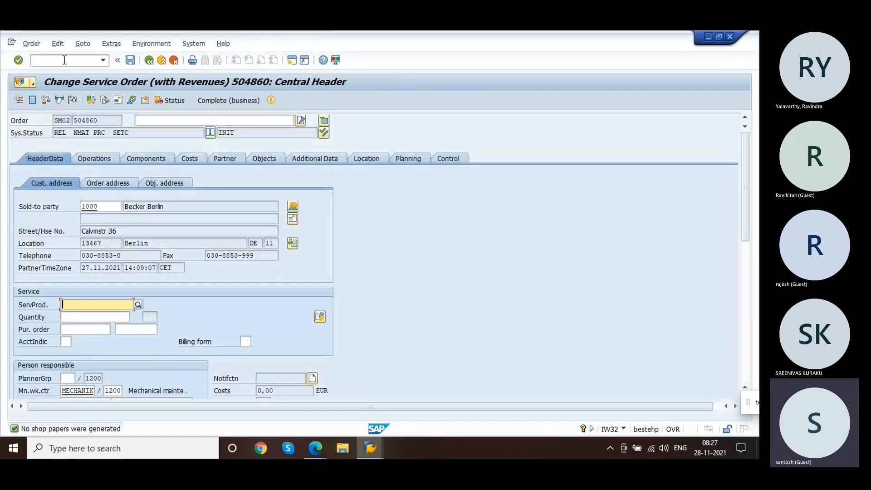
Step: Print the order to open the shop paper selection showing the 2021 pick list
left_click(30, 43)
mouse_move(93, 120)
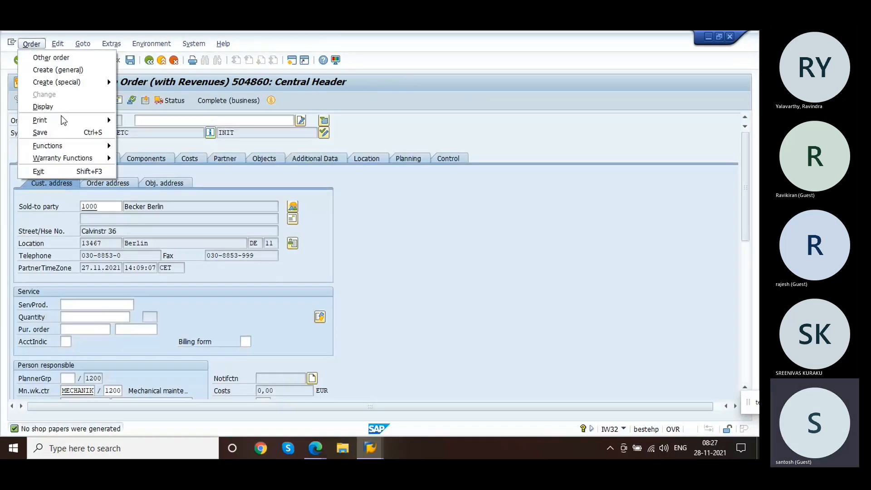
left_click(152, 122)
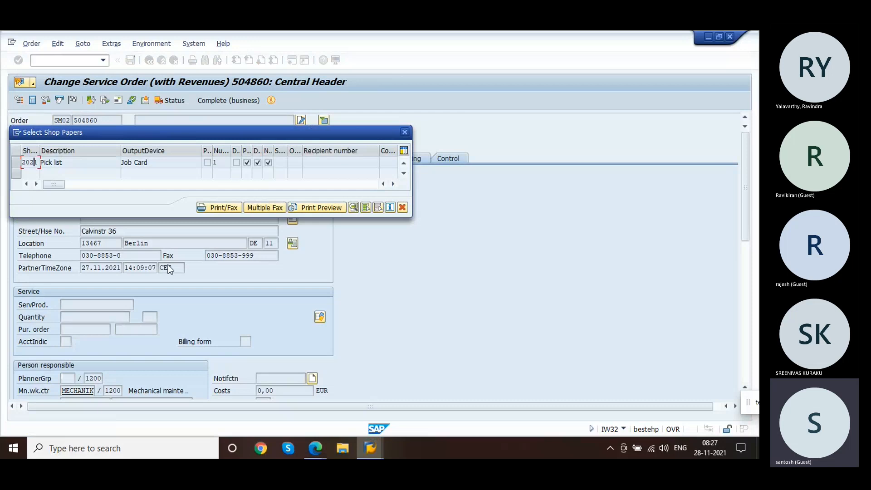
Step: Try print-previewing the order's shop papers without selecting the pick list, then dismiss the message and close the selection
left_click(404, 134)
left_click(32, 43)
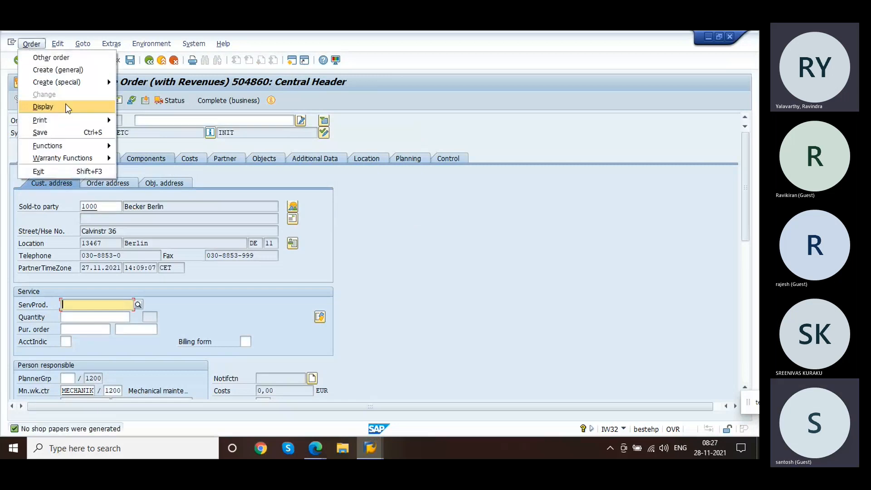
mouse_move(76, 122)
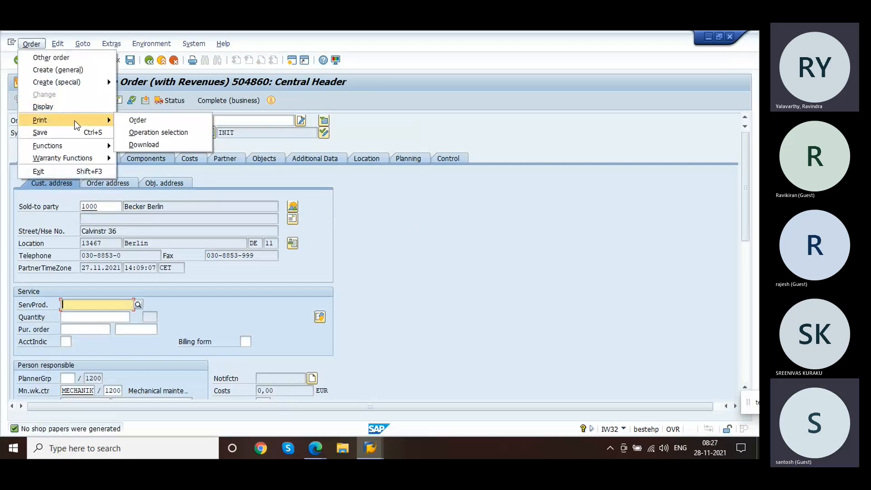
left_click(141, 120)
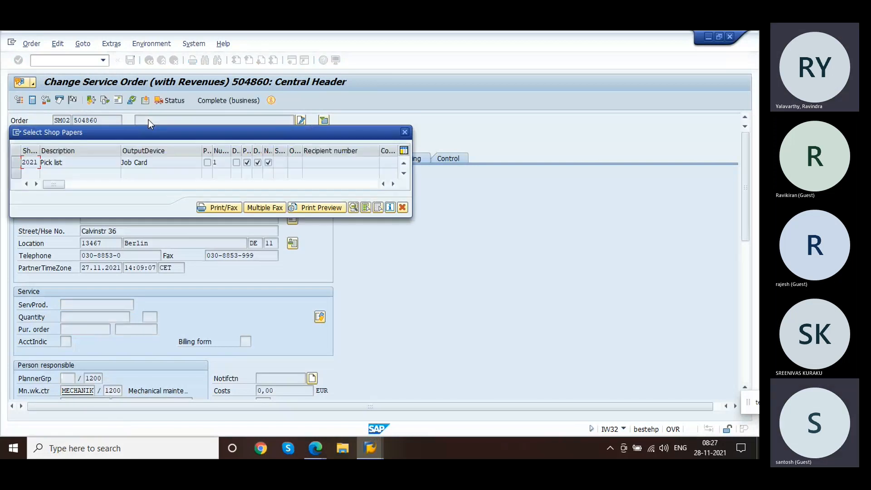
left_click(300, 209)
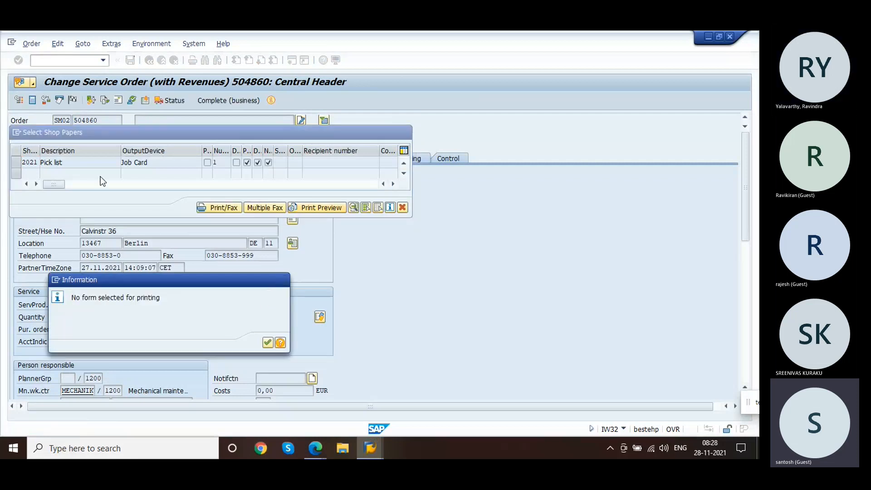
key("Return")
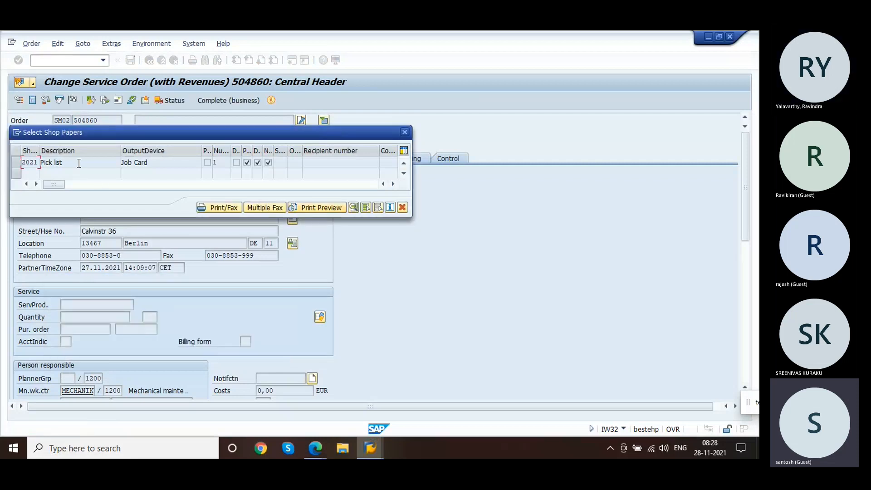
left_click(405, 132)
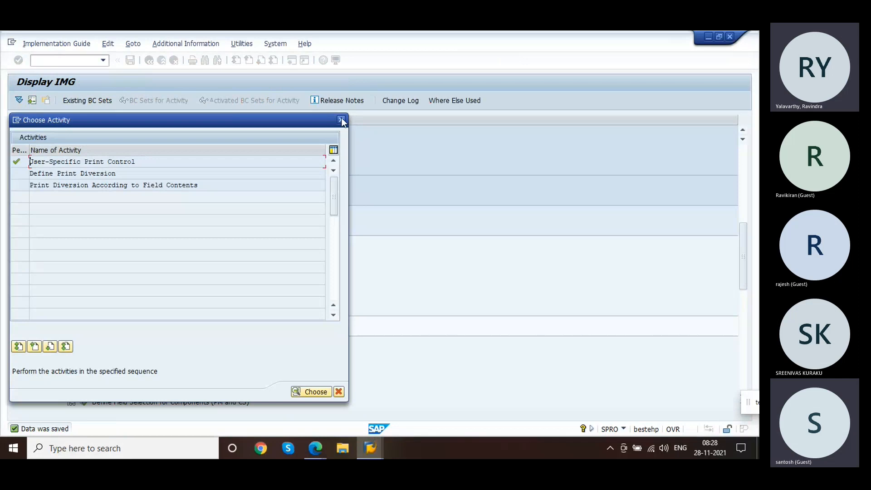
Step: Open Define Shop Papers and compare the detail settings of shop papers 2020 and 2021
left_click(342, 120)
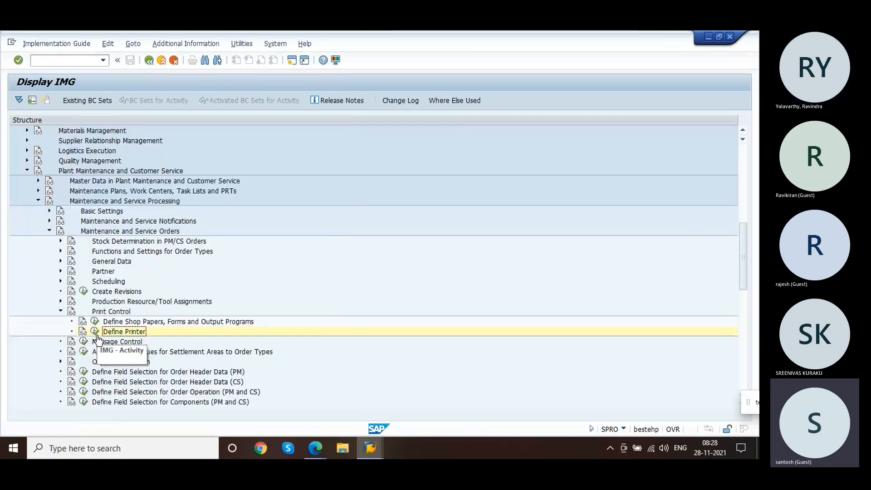
left_click(95, 322)
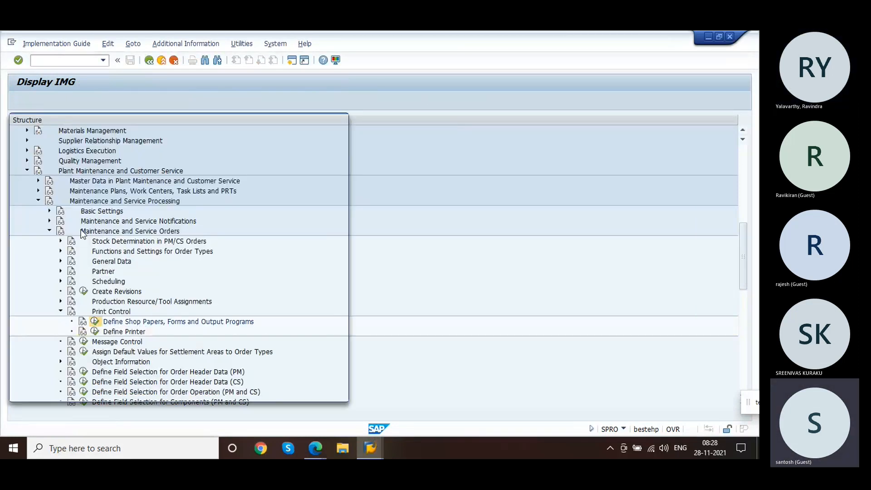
double_click(109, 163)
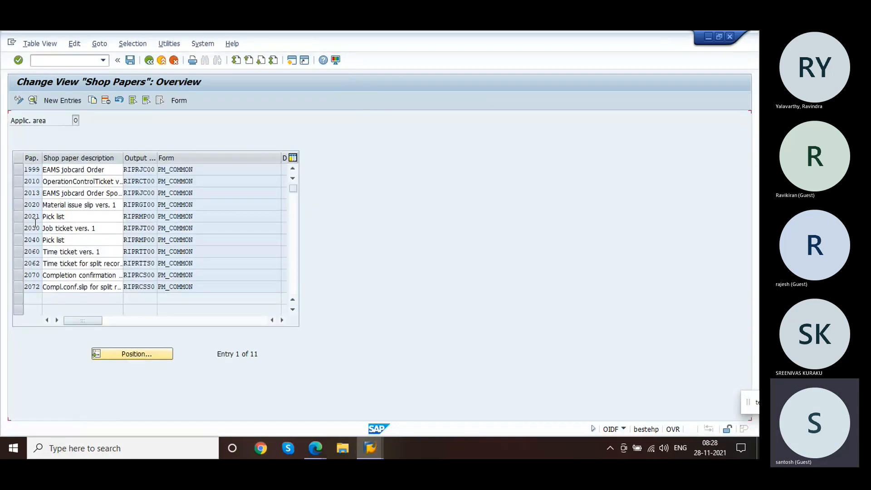
double_click(33, 207)
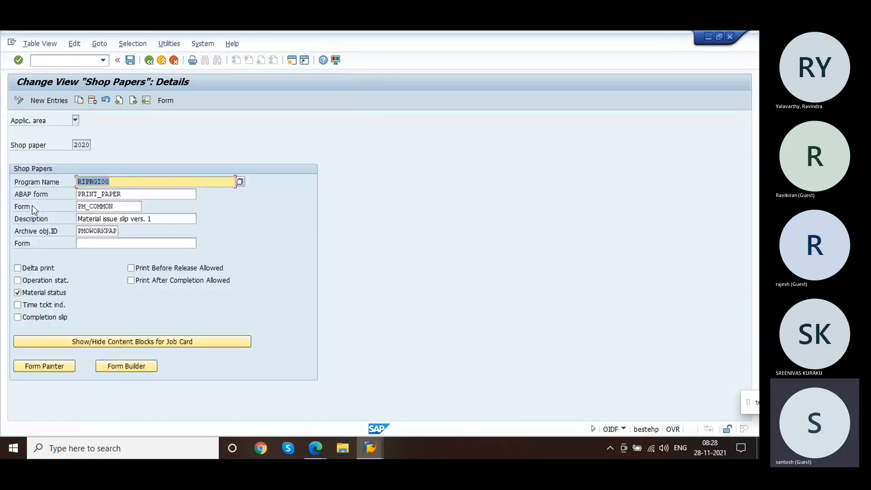
left_click(148, 60)
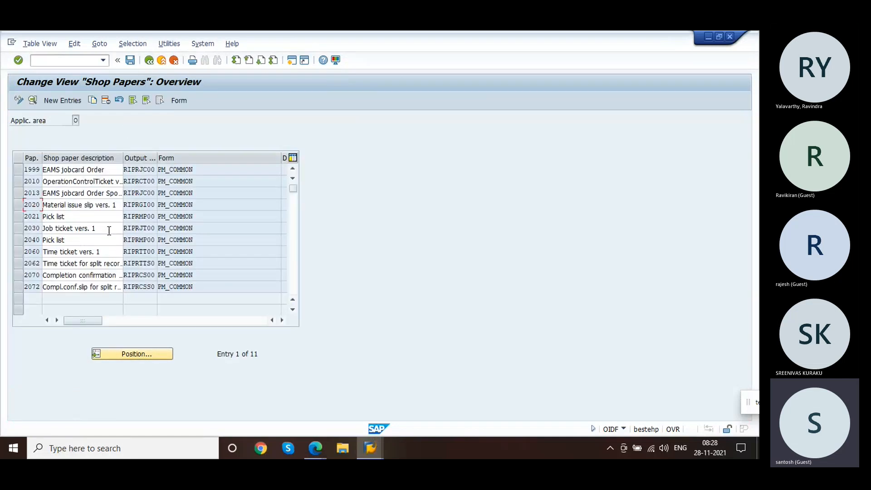
double_click(34, 217)
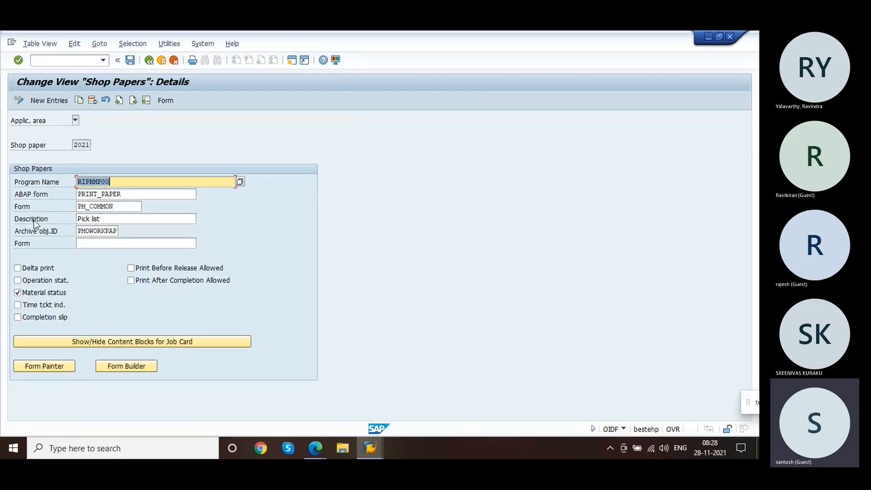
left_click(149, 61)
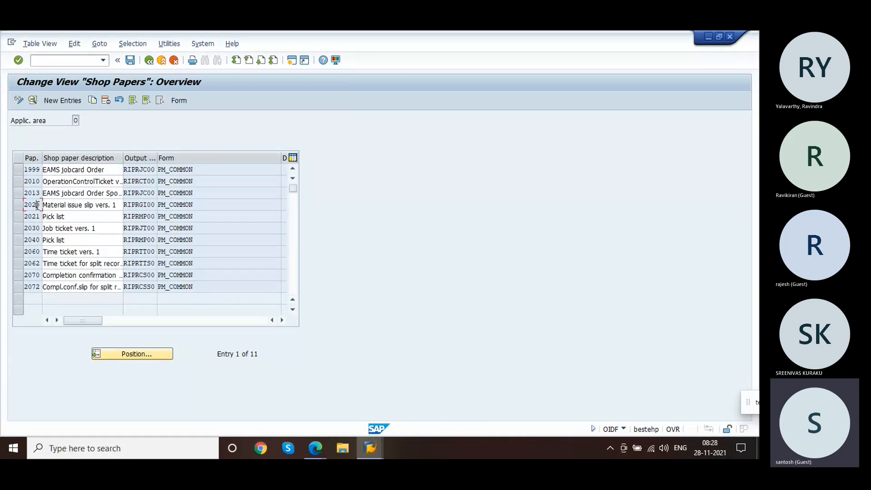
double_click(37, 205)
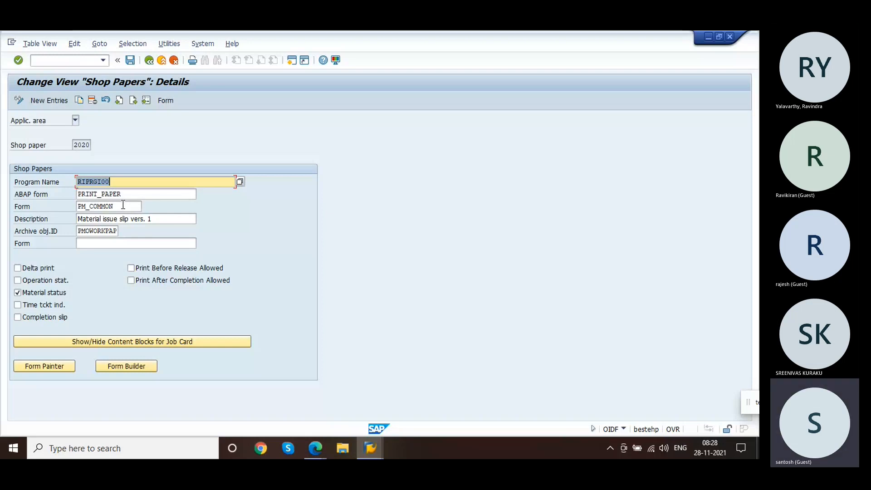
left_click(148, 60)
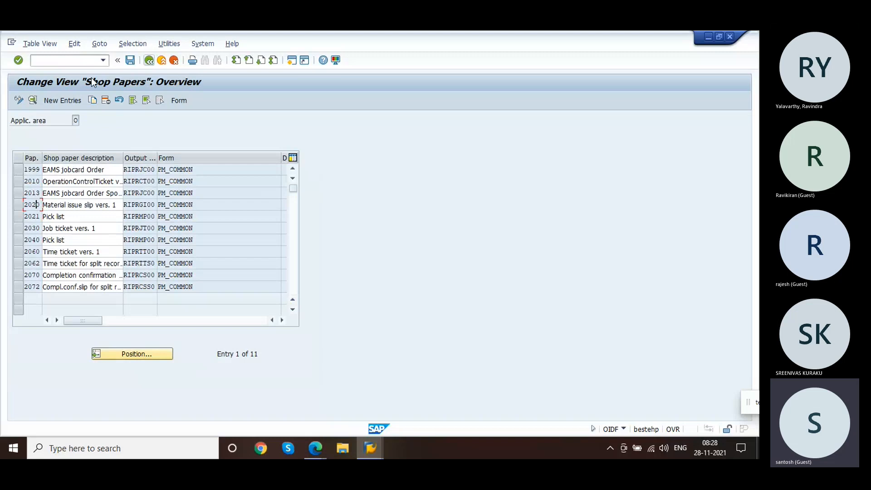
double_click(33, 218)
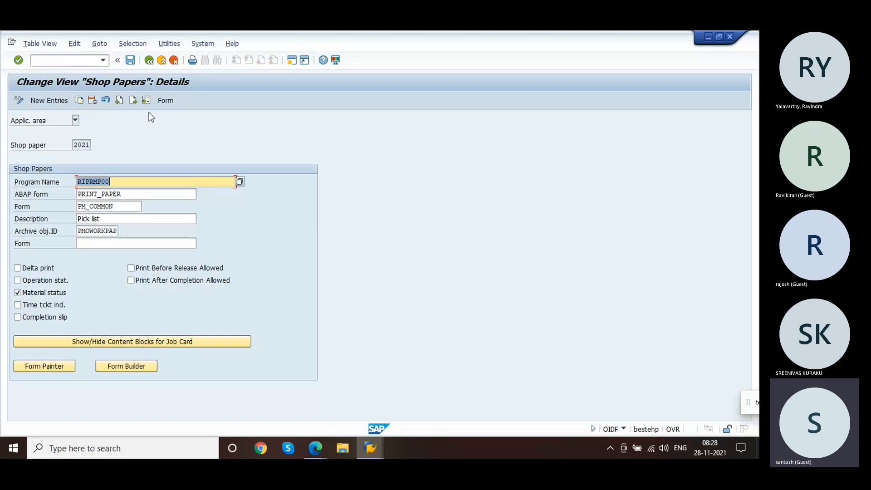
left_click(149, 61)
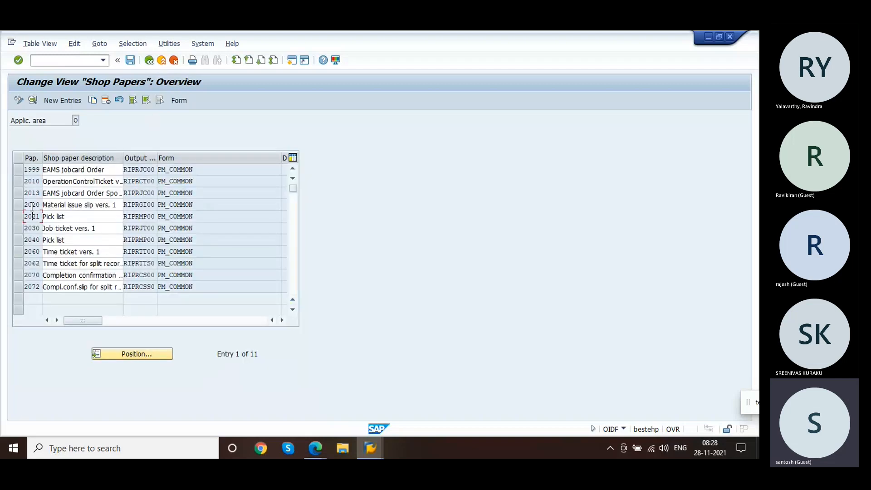
double_click(28, 218)
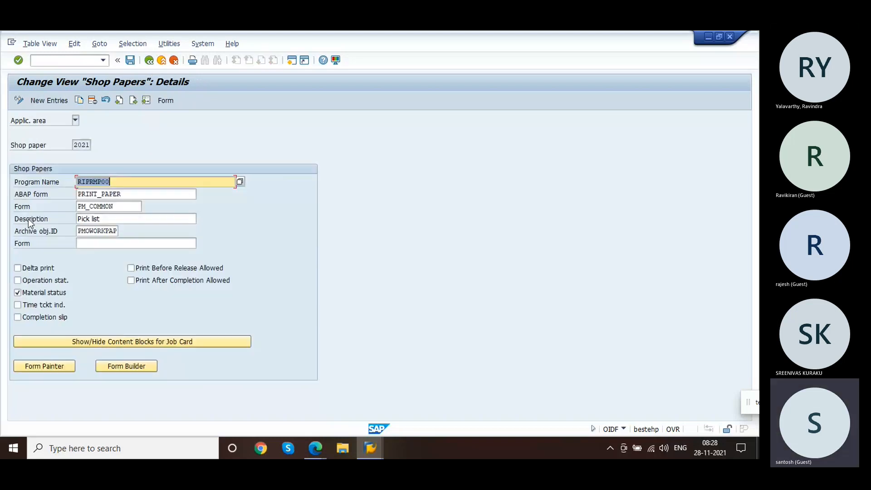
left_click(131, 60)
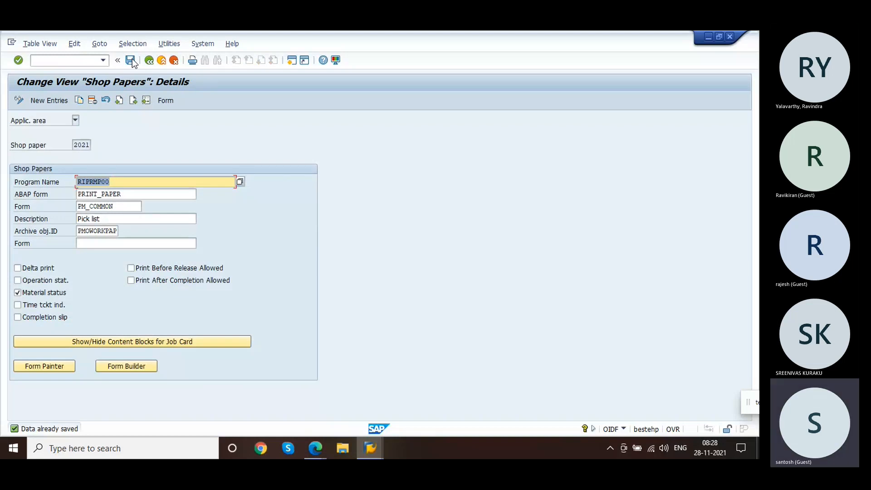
Step: Switch back to service order 504860 and save it, declining to display the log
key("alt+Tab")
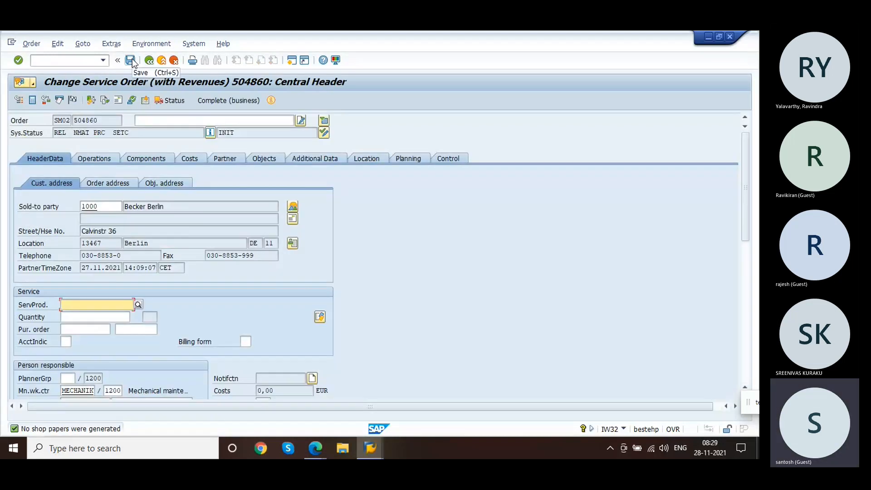
left_click(133, 63)
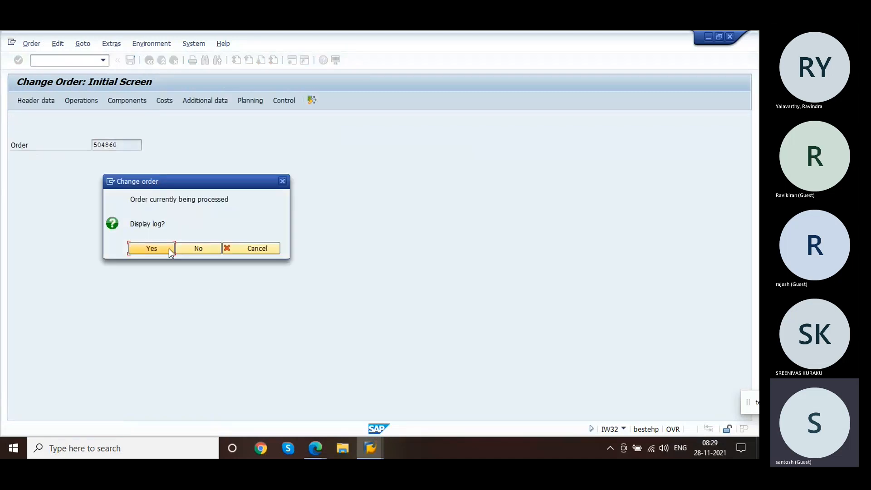
left_click(201, 244)
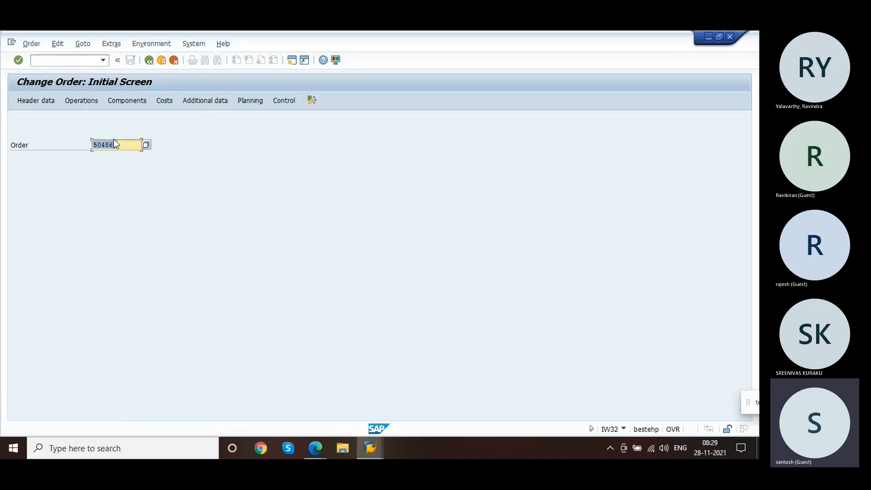
Step: Print the order, select the 2021 pick list shop paper and run Print Preview
left_click(32, 43)
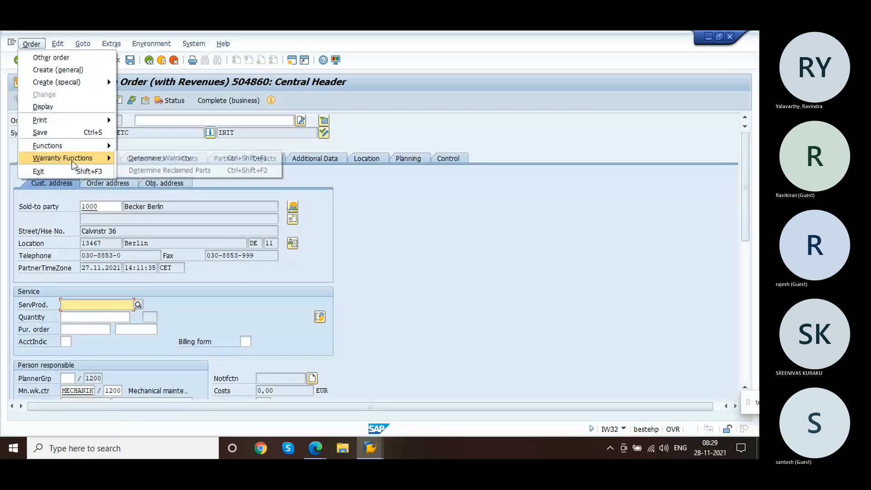
mouse_move(104, 121)
left_click(143, 120)
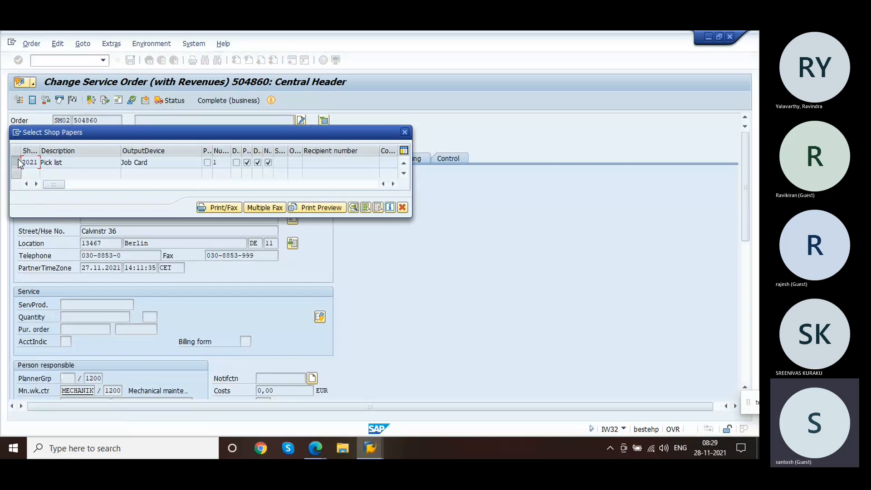
left_click(18, 161)
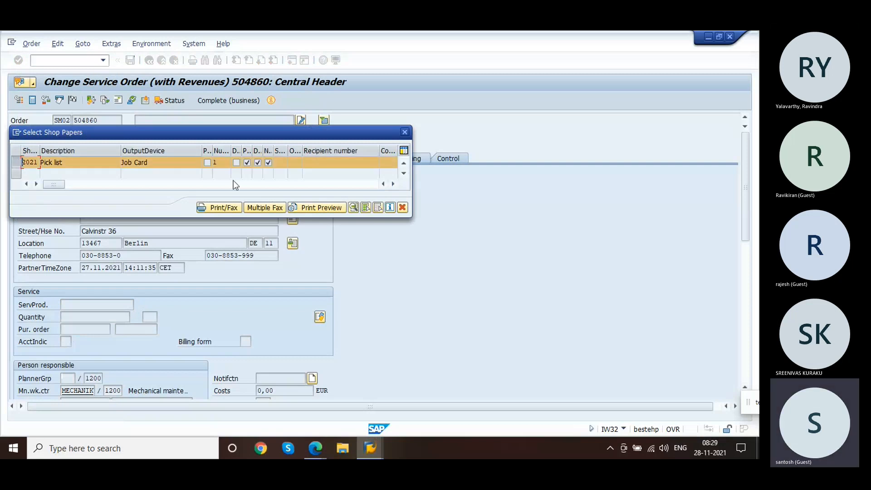
left_click(319, 205)
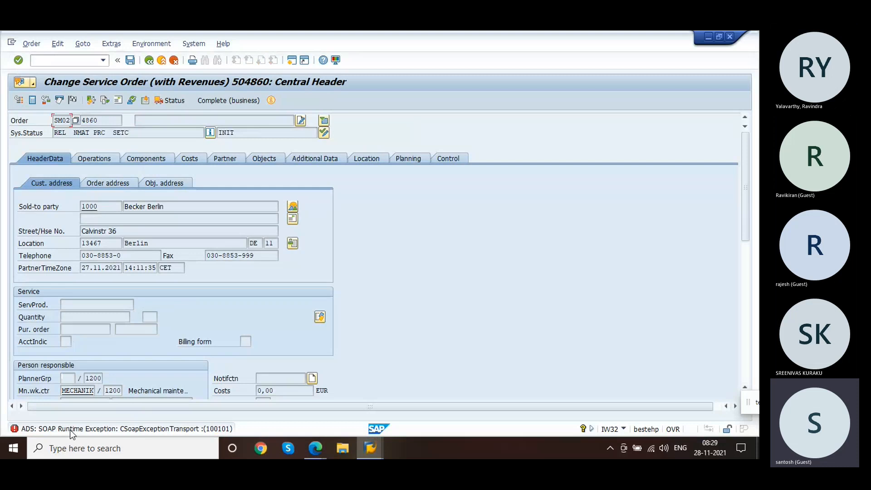
Step: Toggle Print Before Release Allowed on and off for shop paper 2021 and leave the details without saving
key("alt+Tab")
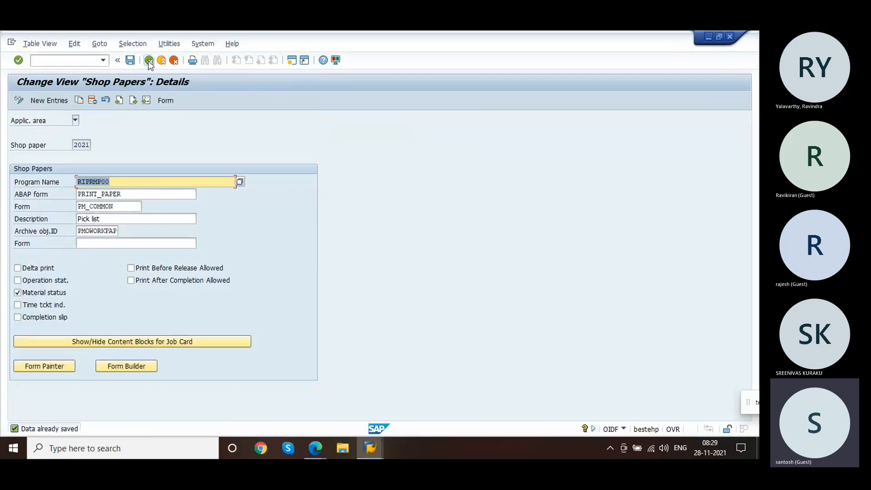
left_click(149, 61)
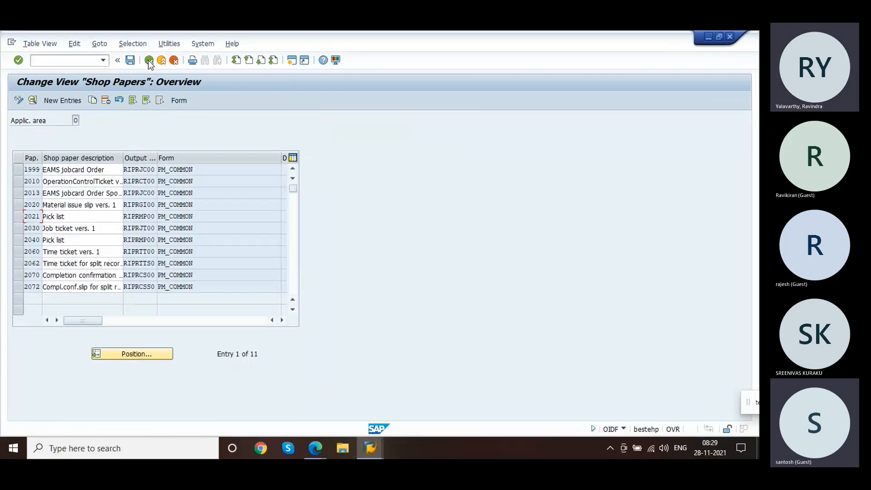
double_click(76, 218)
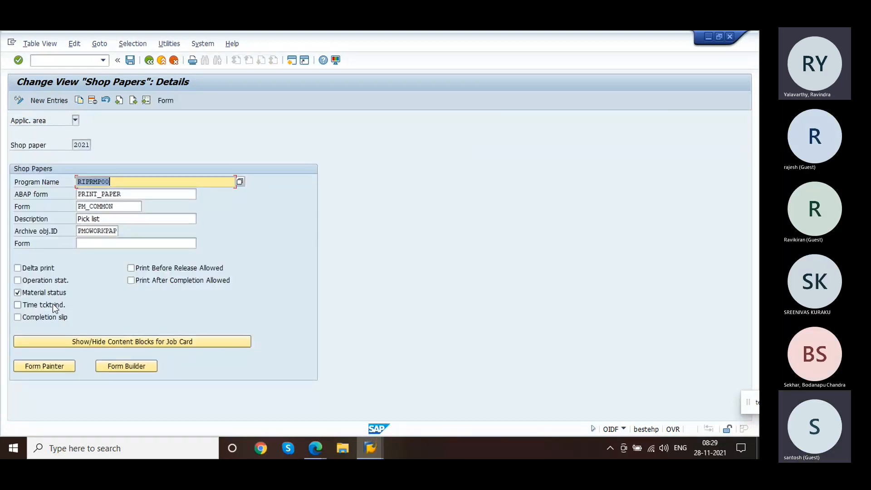
left_click(183, 271)
left_click(183, 271)
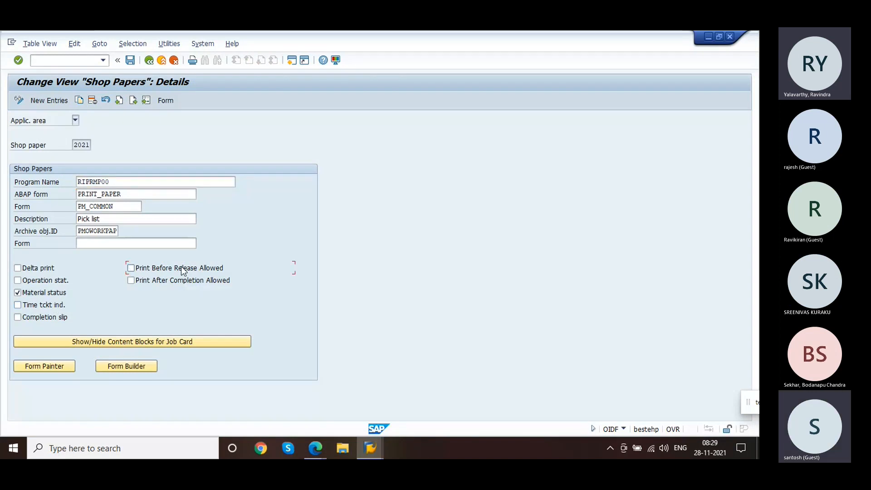
left_click(160, 274)
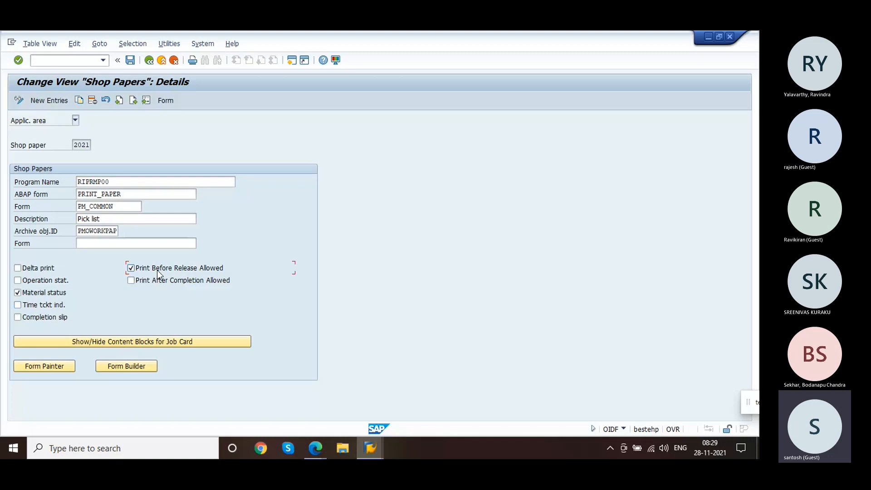
left_click(175, 282)
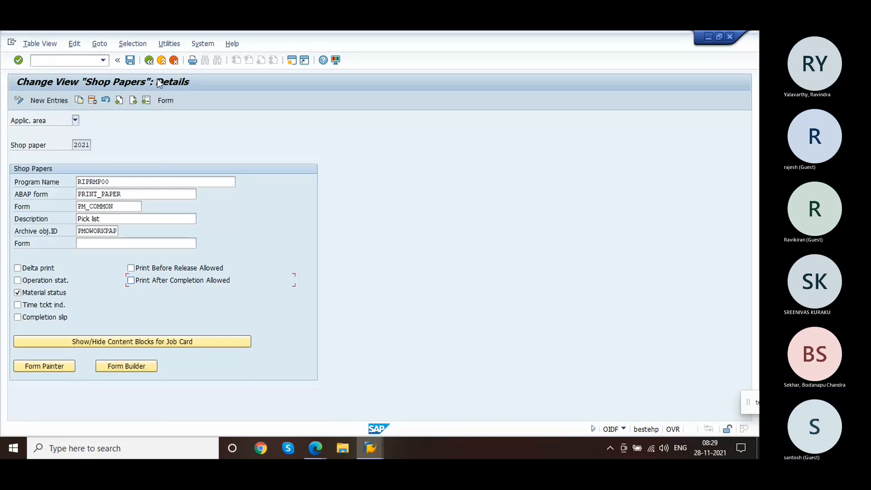
left_click(150, 62)
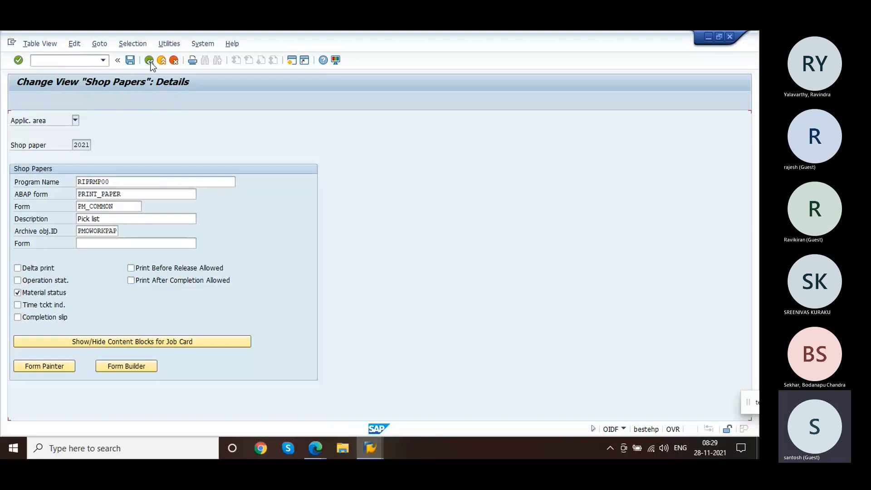
left_click(150, 62)
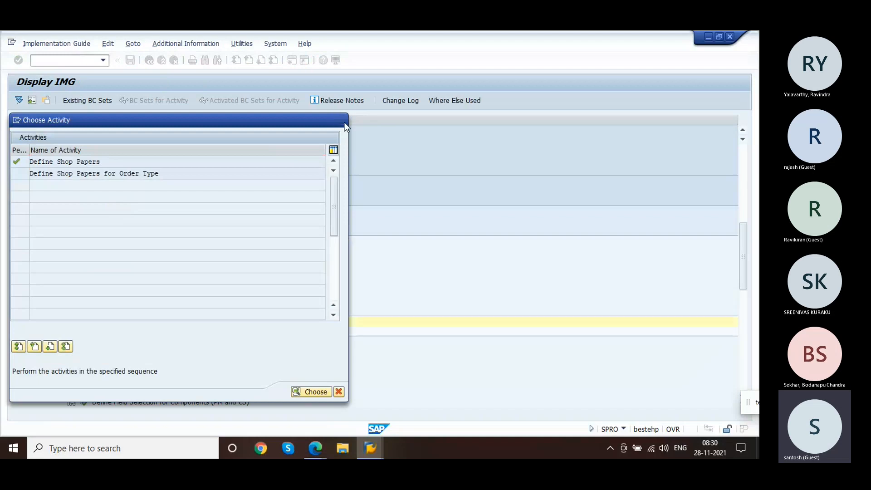
Step: Open the Print Diversion According to Field Contents activity, review the shop paper 2060 entry details, and go back
left_click(94, 332)
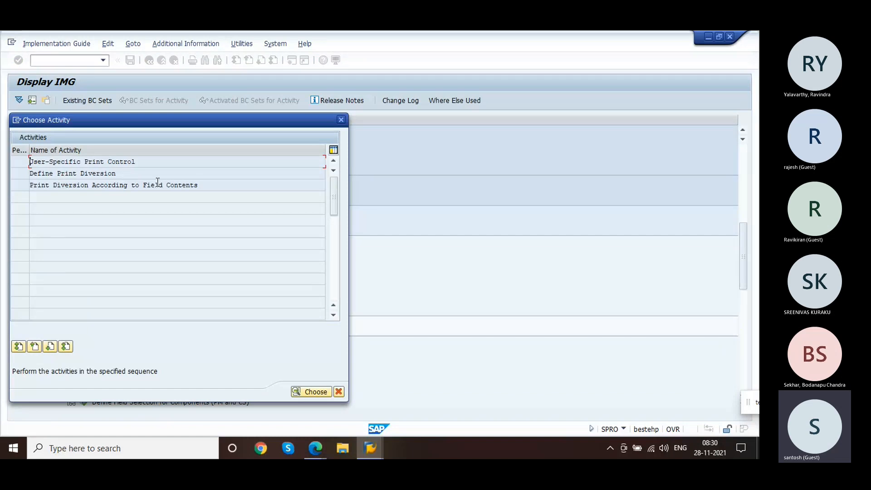
double_click(137, 174)
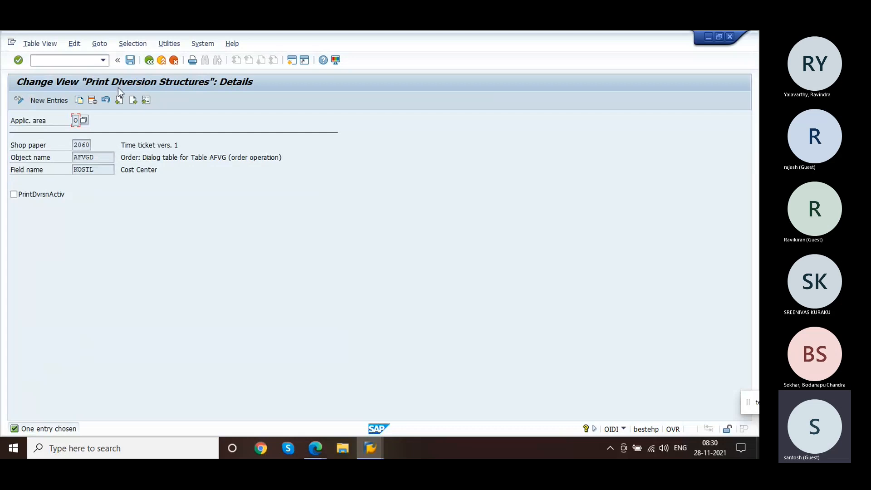
left_click(149, 61)
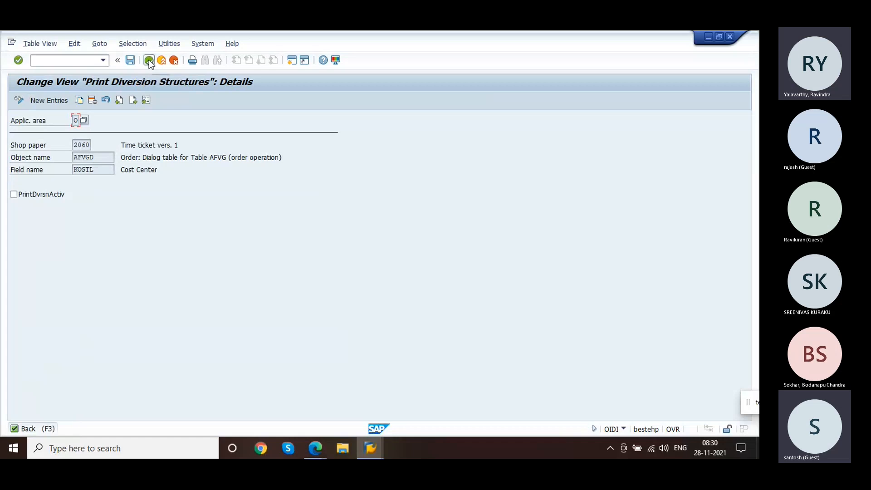
left_click(149, 60)
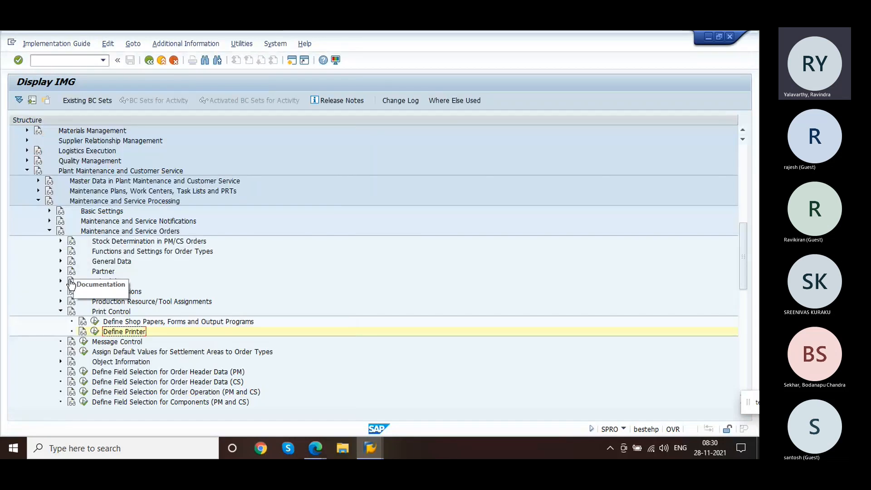
Step: Navigate the IMG to Notification Print Control and open Define Shop Papers for notifications
left_click(60, 312)
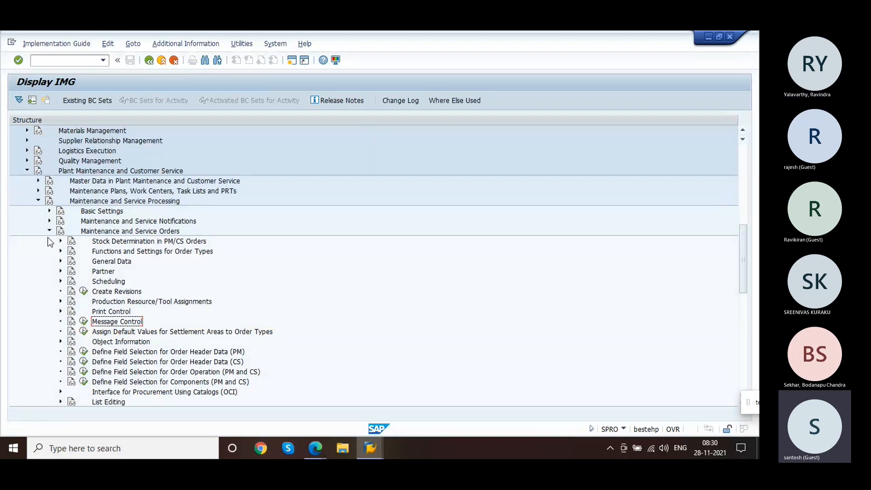
left_click(49, 231)
left_click(48, 222)
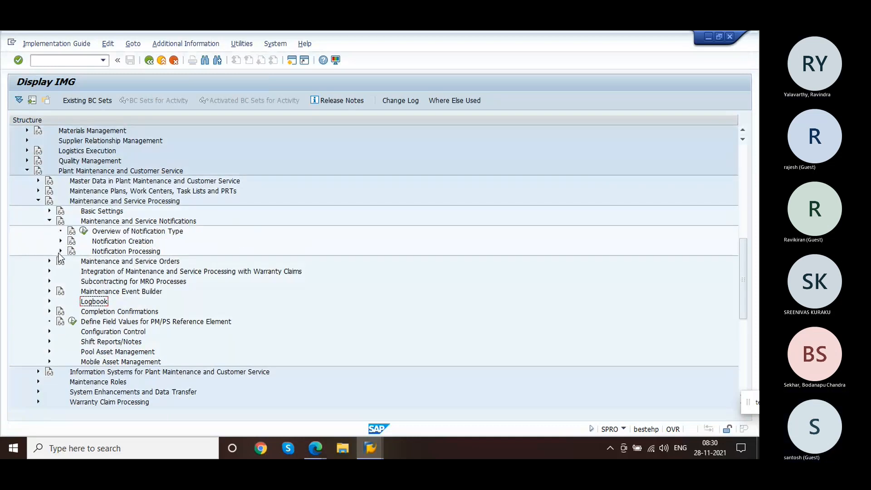
left_click(58, 252)
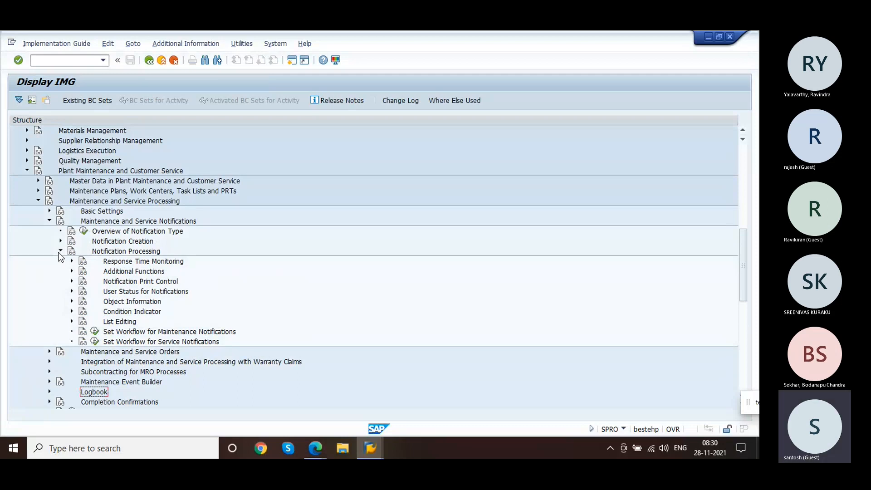
left_click(71, 284)
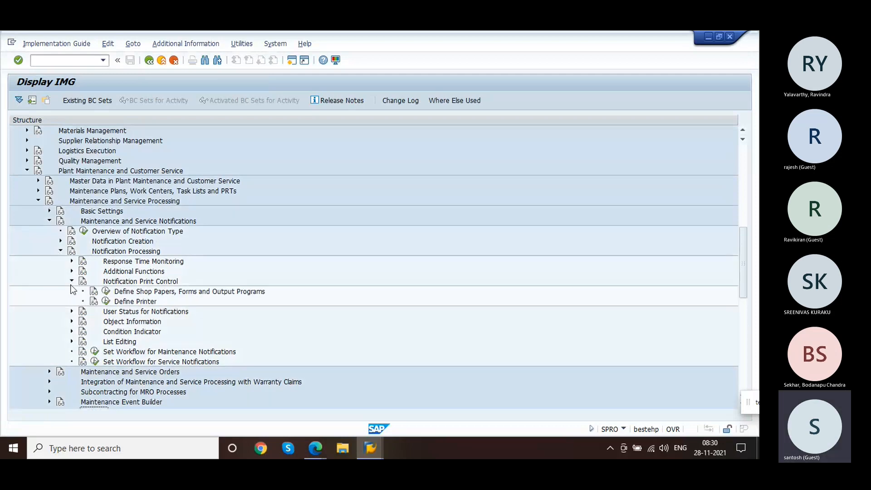
left_click(105, 293)
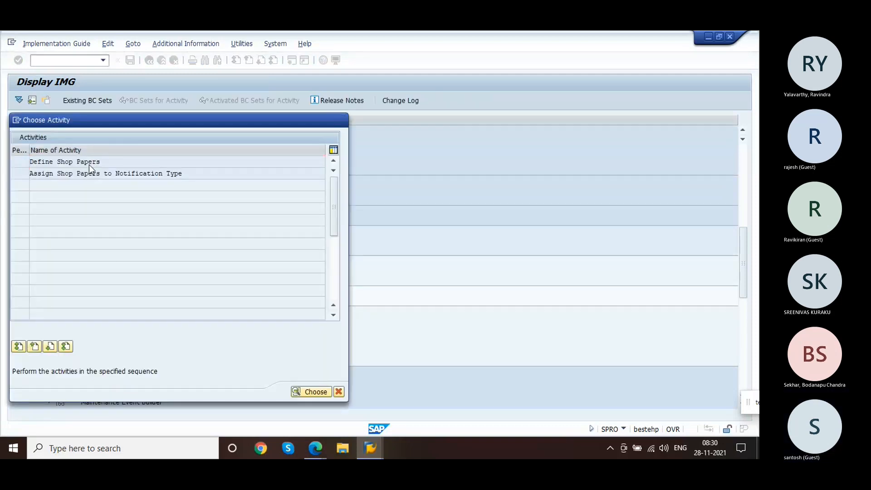
double_click(89, 165)
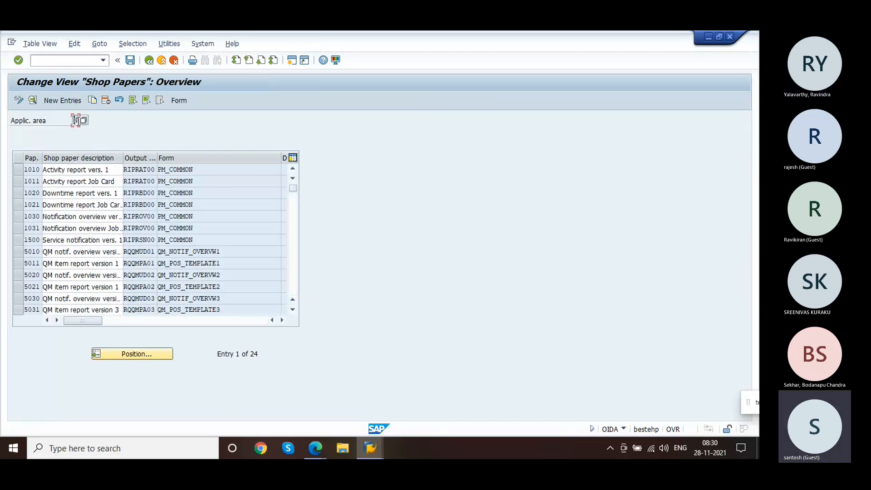
Step: Review the details of notification shop paper 1020 Downtime report, then leave the activity and close the activity chooser
double_click(67, 194)
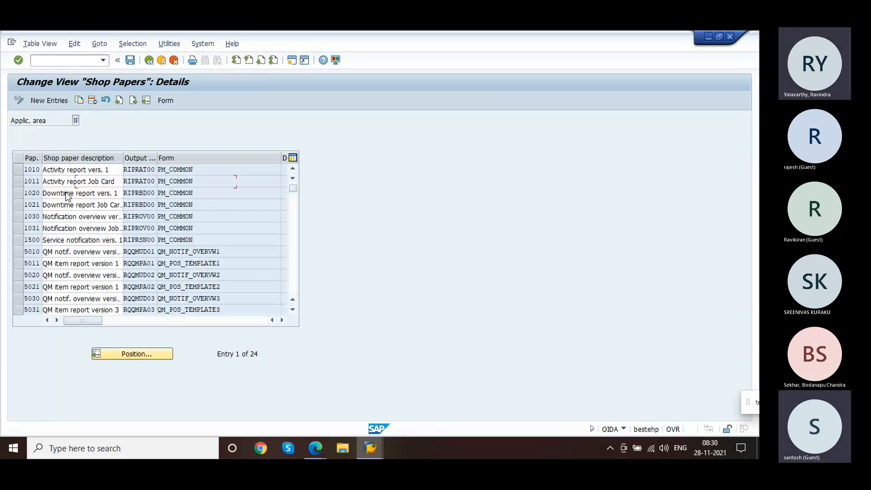
left_click(149, 61)
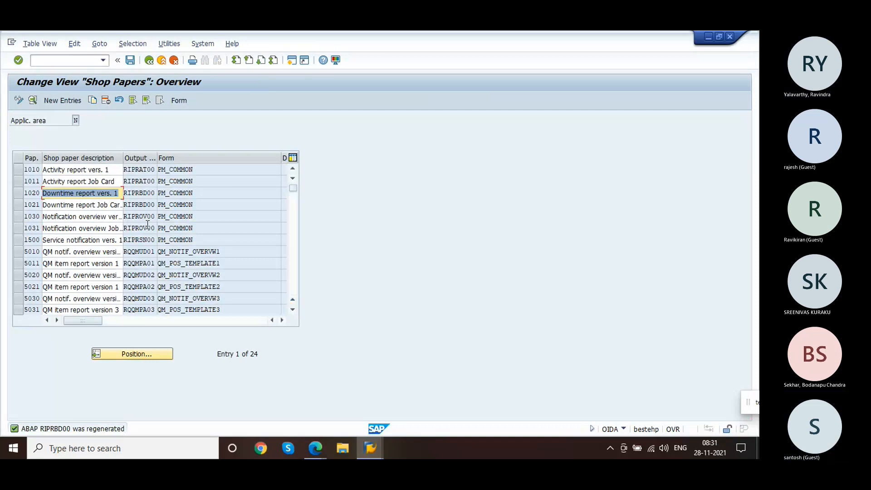
left_click(150, 64)
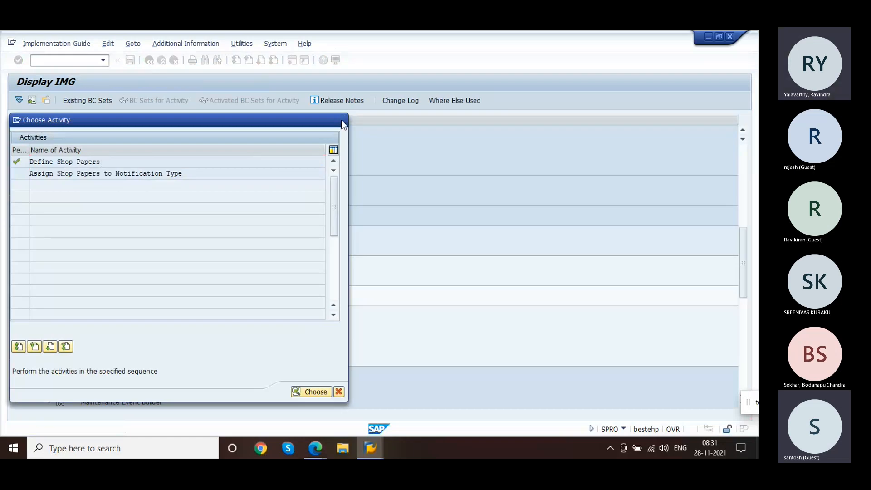
left_click(342, 121)
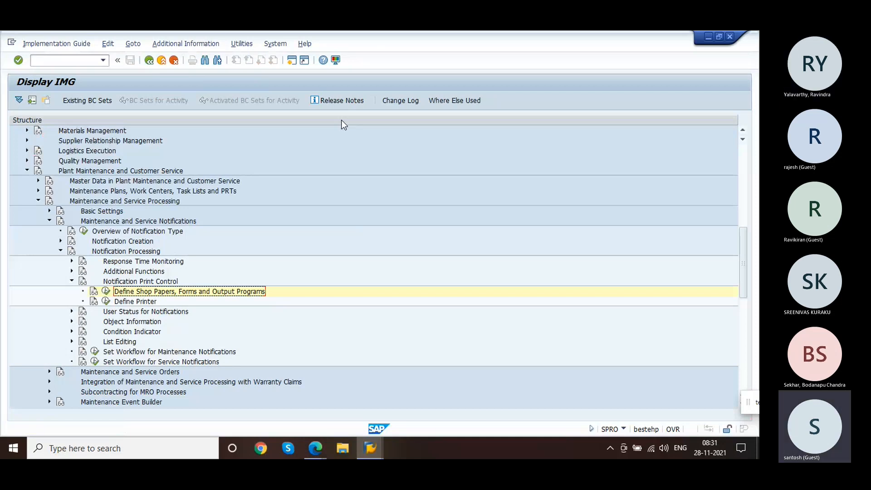
Step: Open service order 504844 in Change Order (IW32) and exit it without saving
key("alt+Tab")
left_click(63, 66)
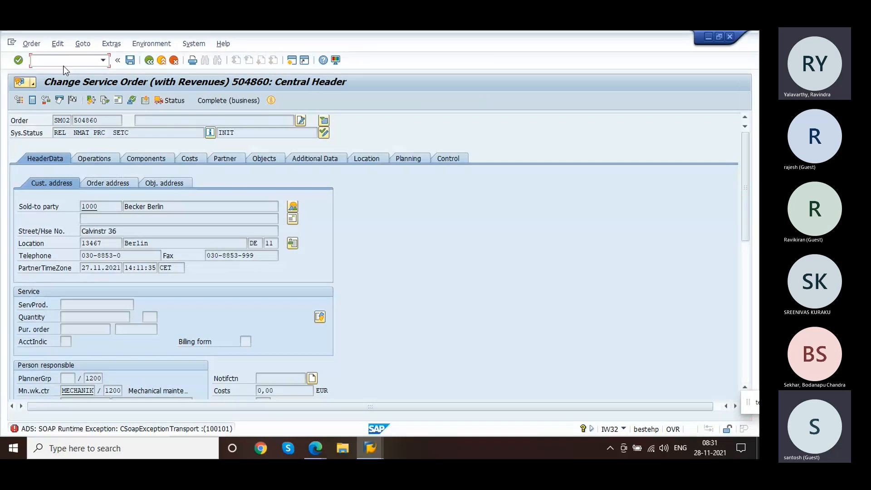
type("/n")
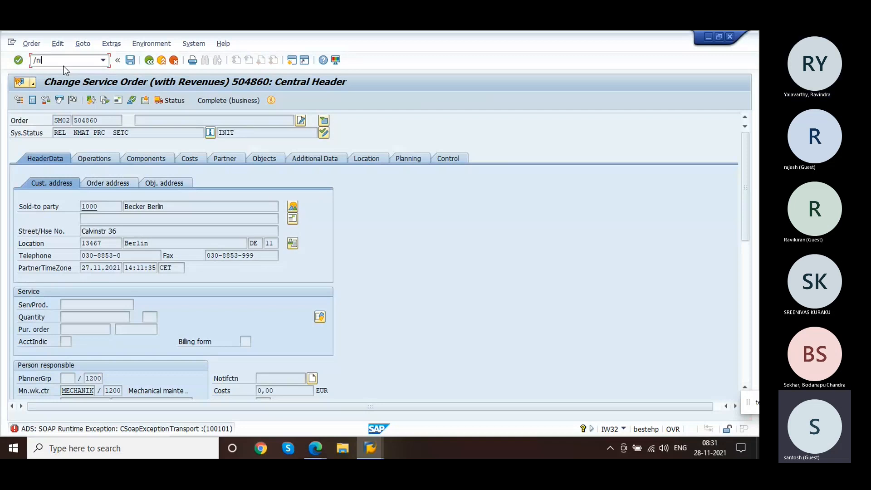
type("iw32")
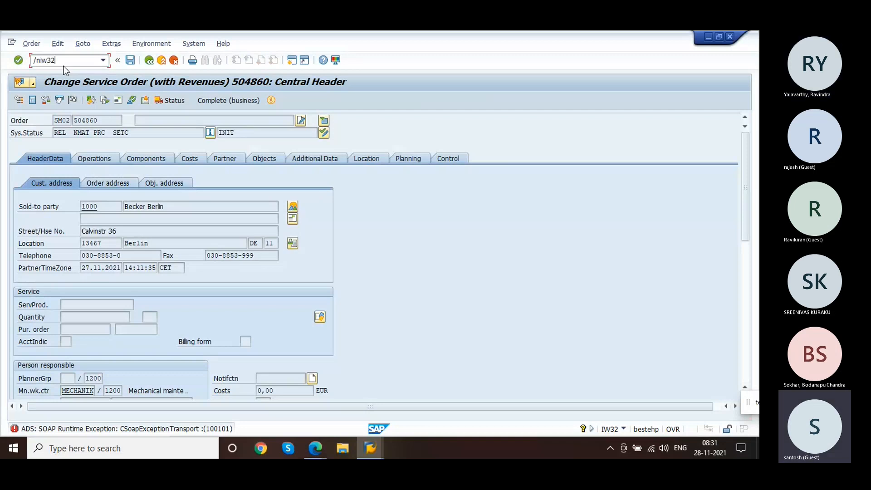
key("Return")
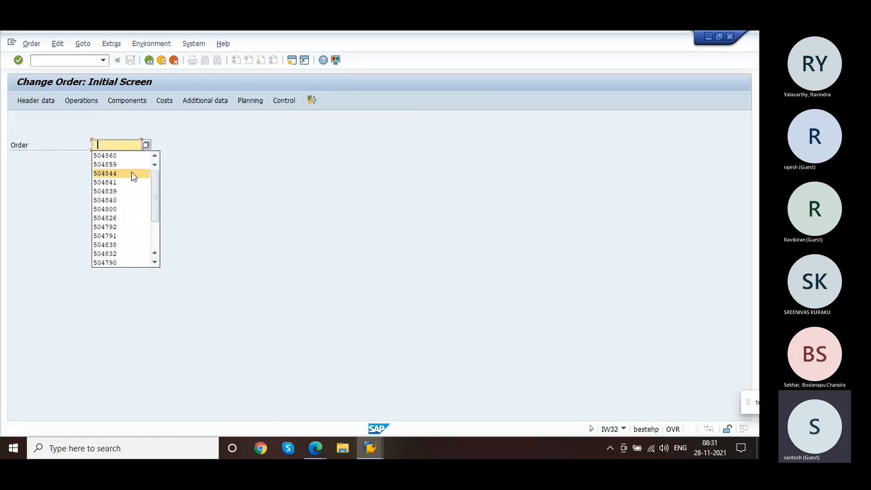
left_click(133, 177)
key("Return")
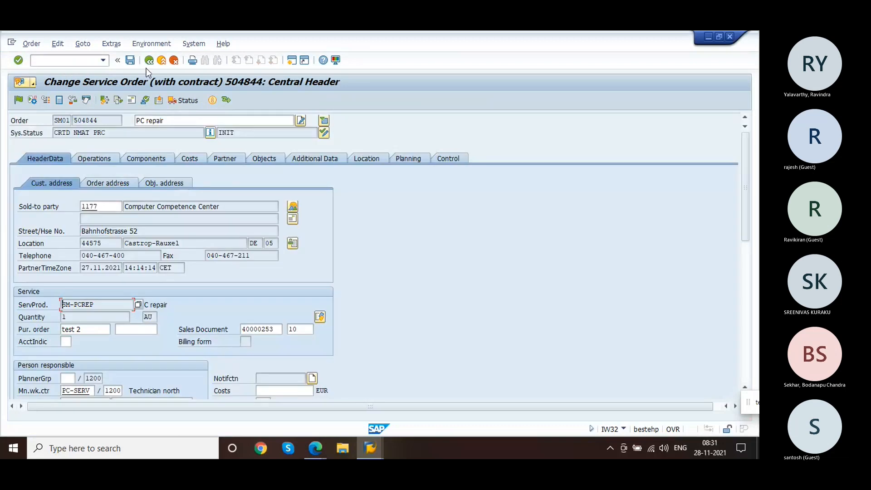
key("F3")
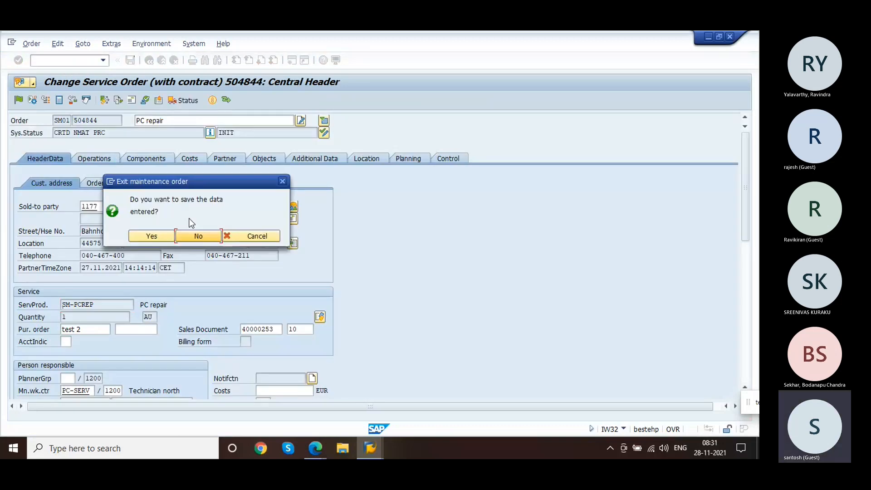
left_click(191, 236)
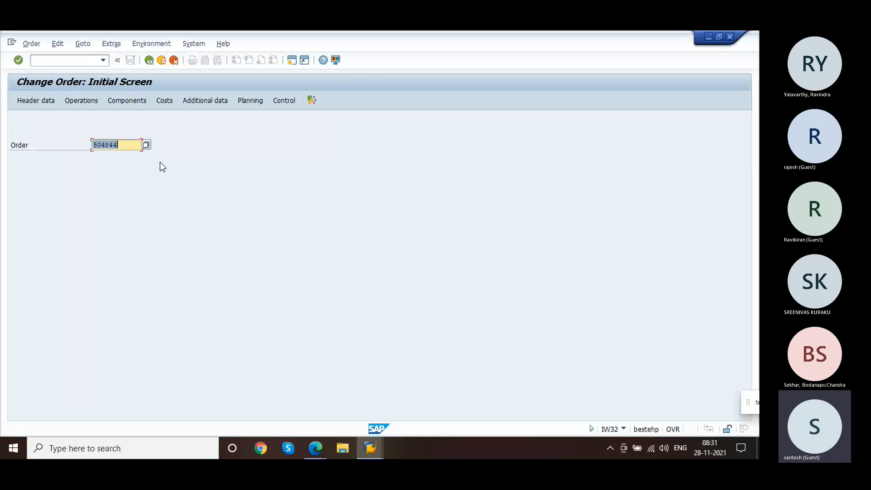
Step: Open service order 504839 and display its document flow, then return to the order
key("BackSpace")
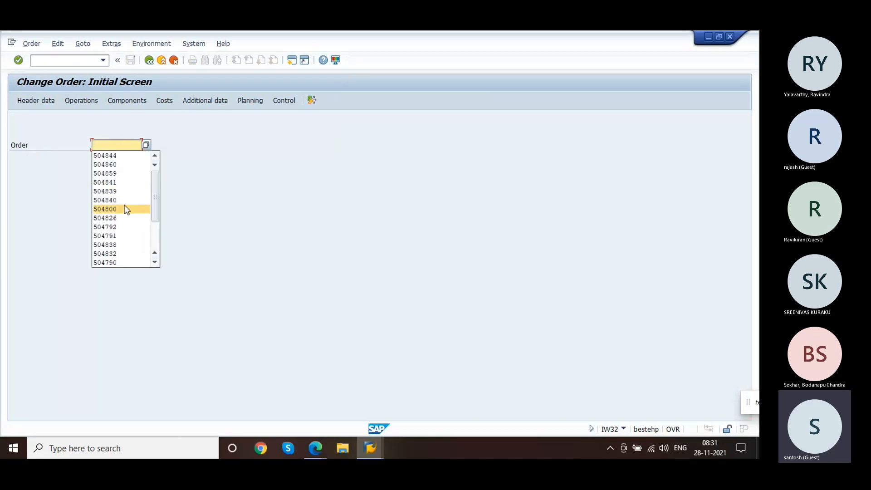
left_click(103, 191)
key("Return")
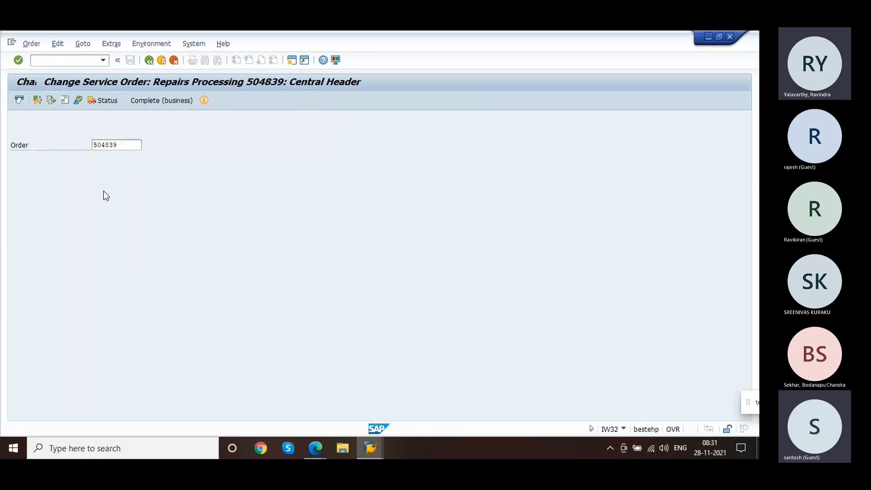
left_click(110, 133)
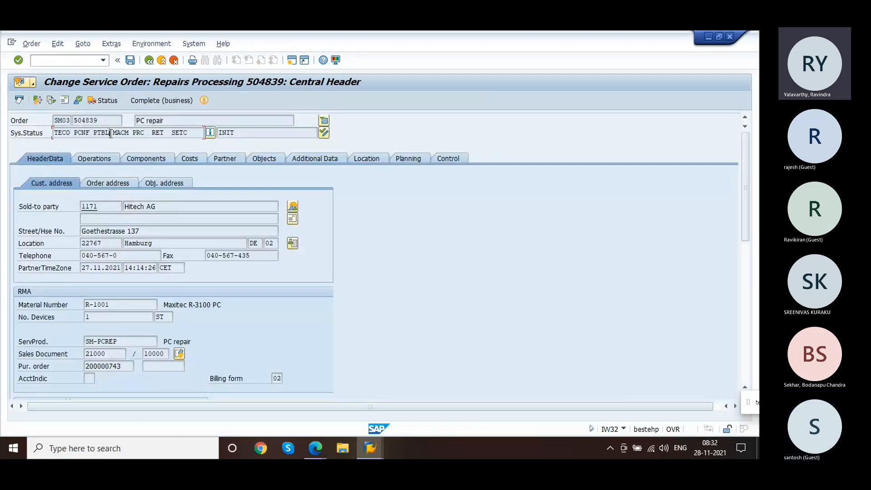
left_click(51, 100)
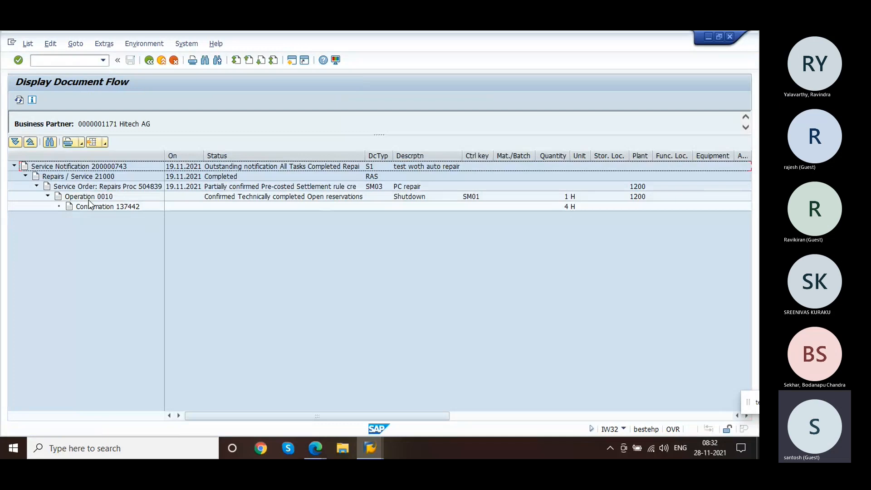
left_click(149, 60)
Step: Open table VBAK in the Data Browser (SE16) and list sales documents created by your own user ID
left_click(55, 59)
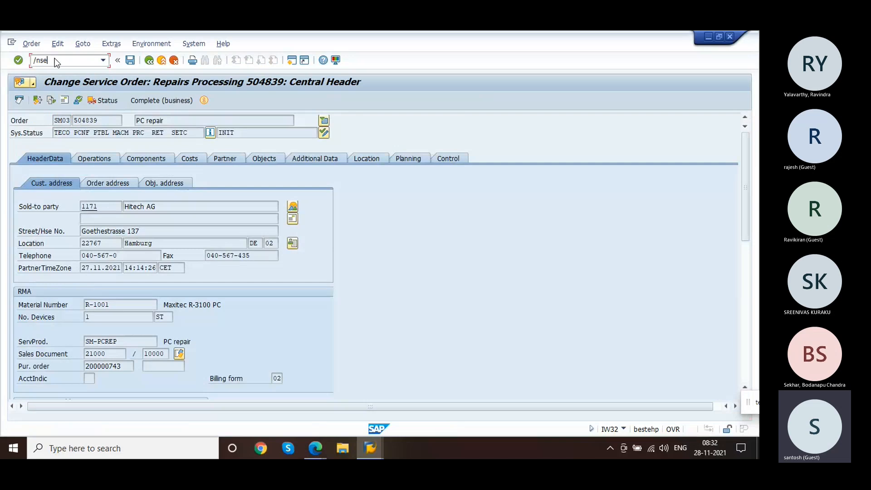
type("/nse16")
key("Return")
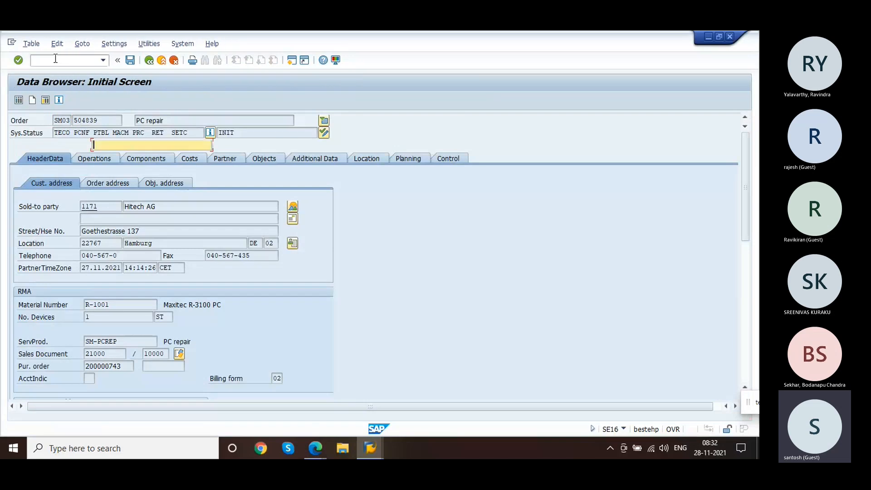
type("vbak")
key("Return")
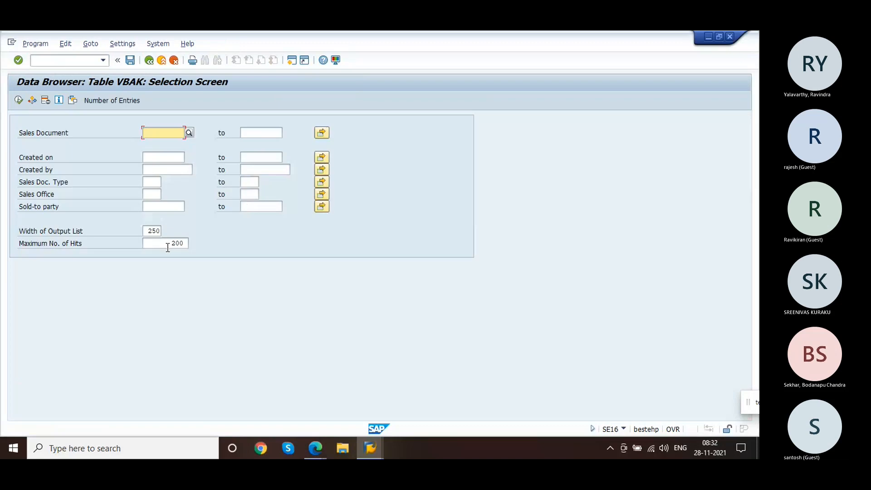
left_click(157, 169)
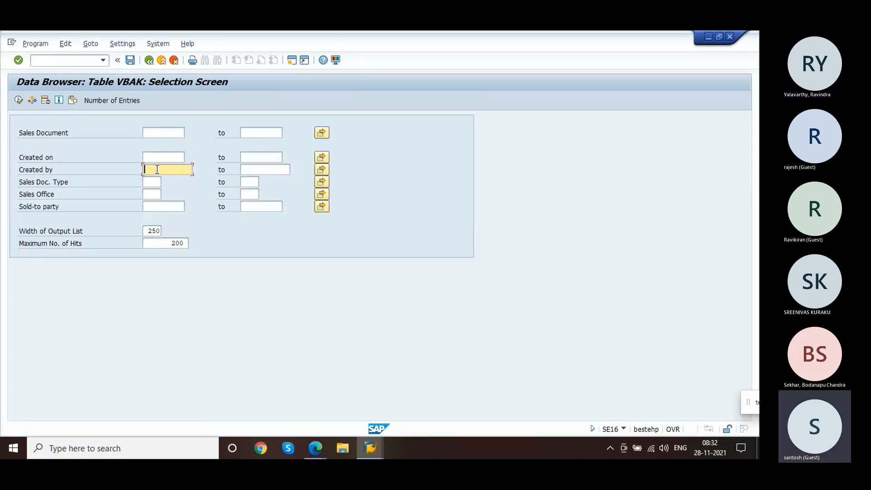
type("44")
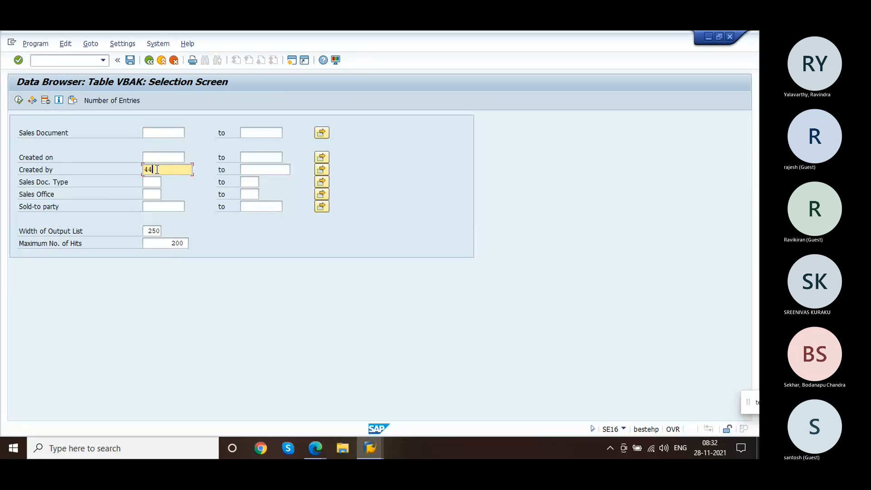
left_click(624, 430)
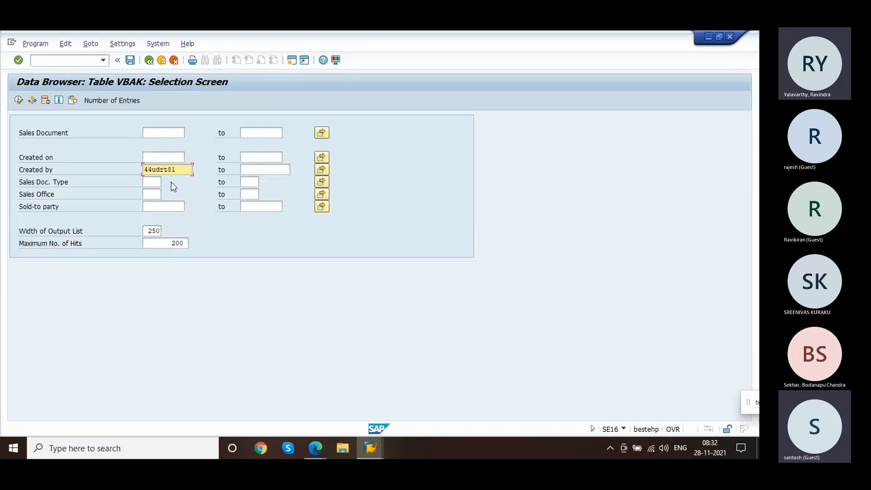
key("BackSpace")
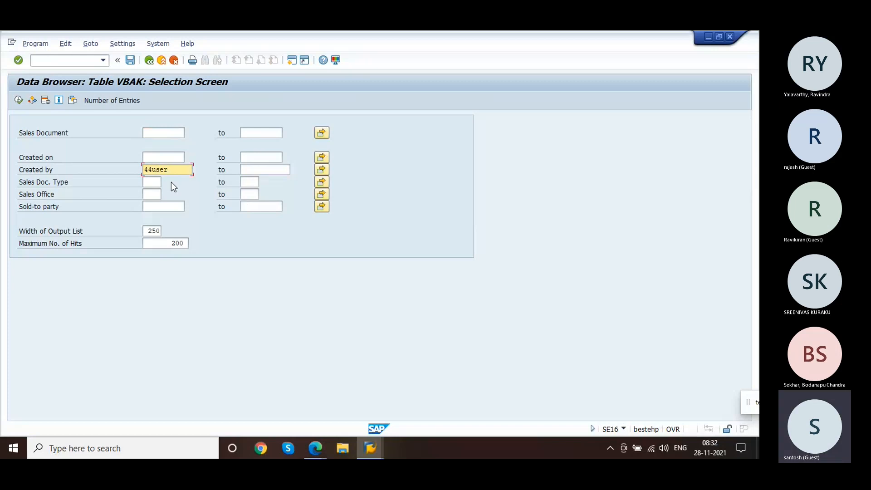
left_click(19, 100)
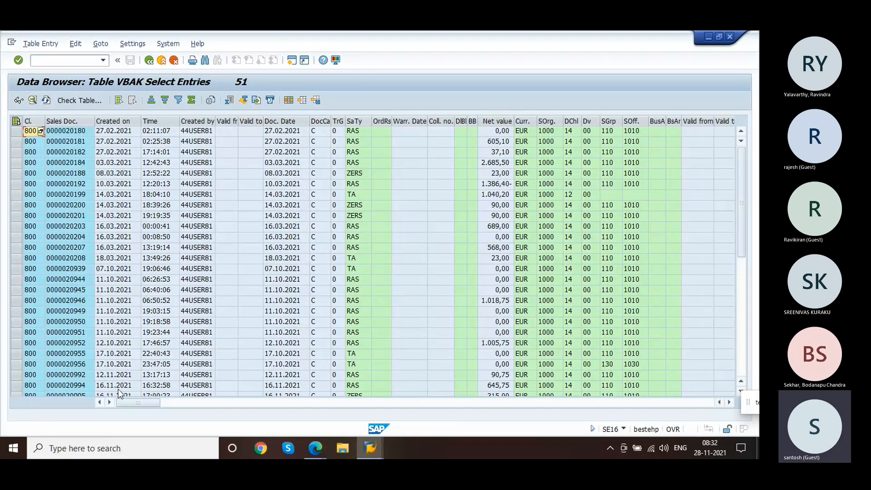
left_click(68, 385)
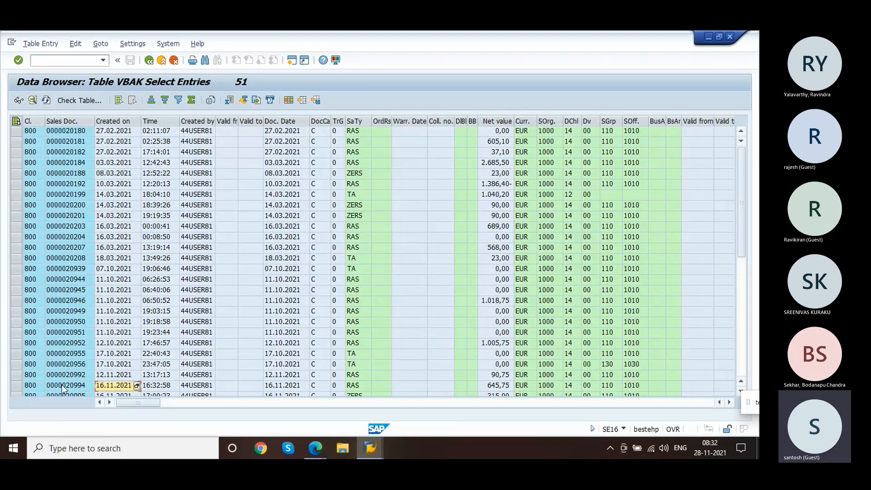
left_click(742, 368)
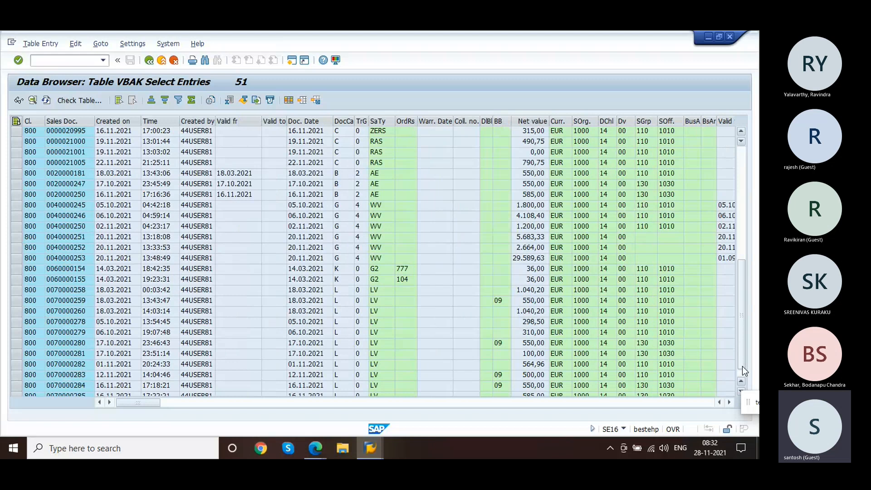
double_click(77, 387)
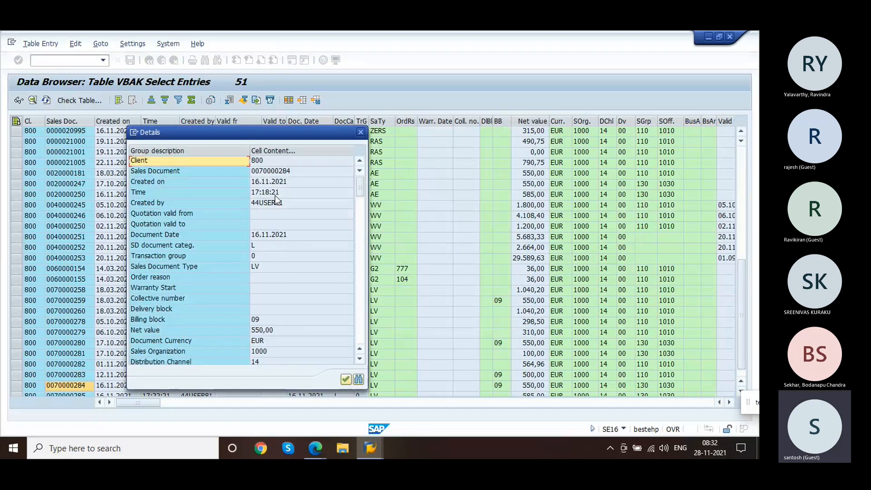
left_click(263, 171)
left_click(263, 171)
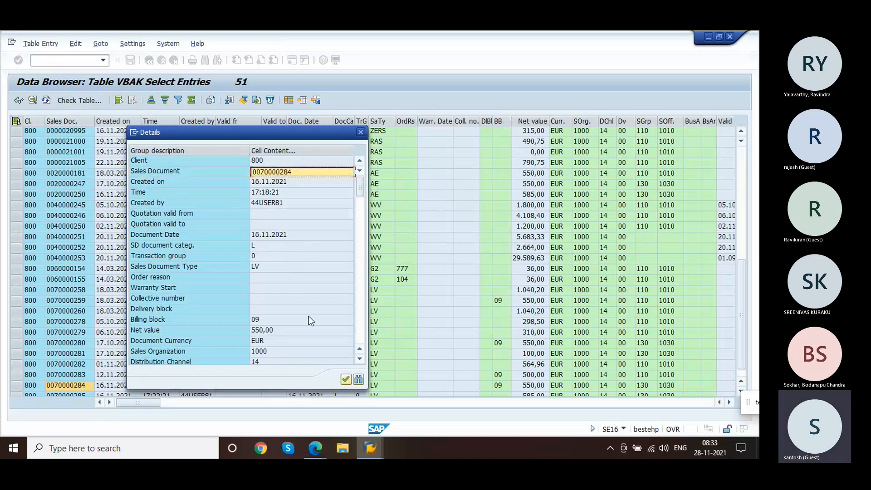
key("alt+Tab")
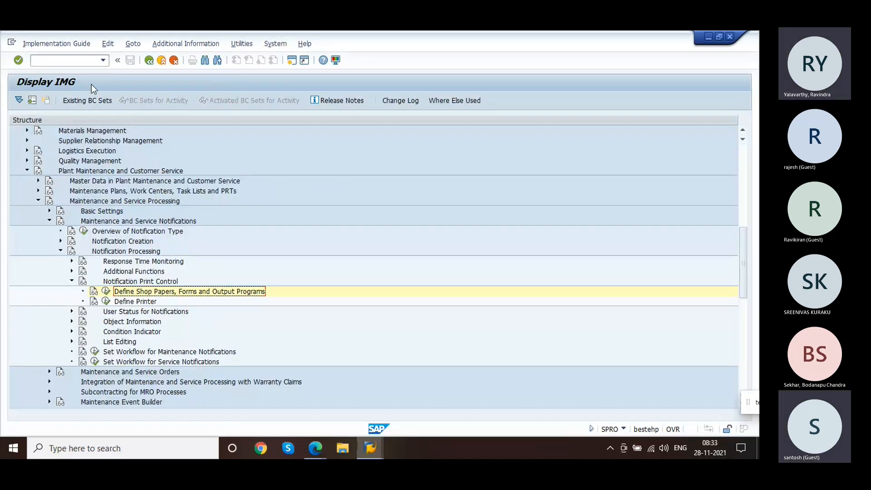
left_click(76, 63)
type("/nva")
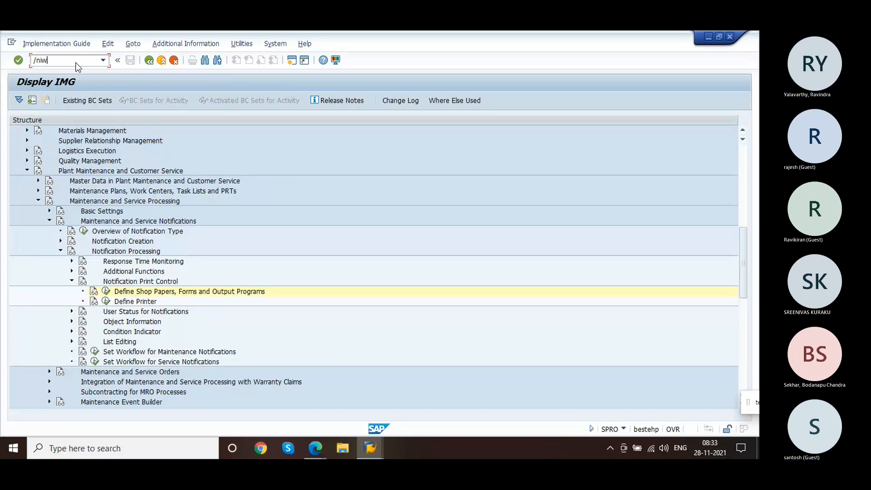
type("02")
key("Return")
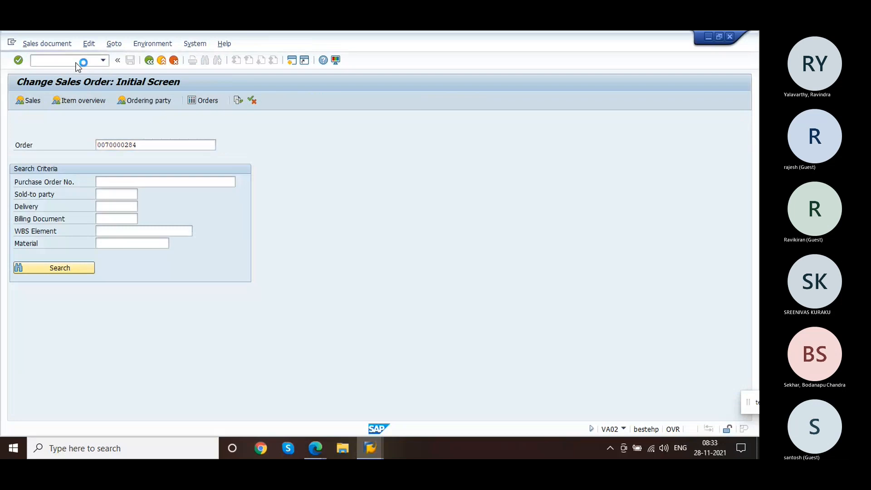
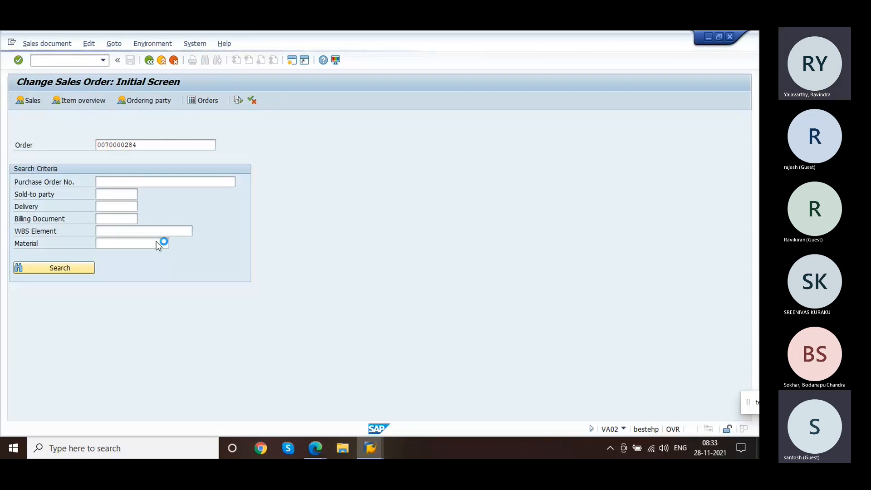
mouse_move(375, 444)
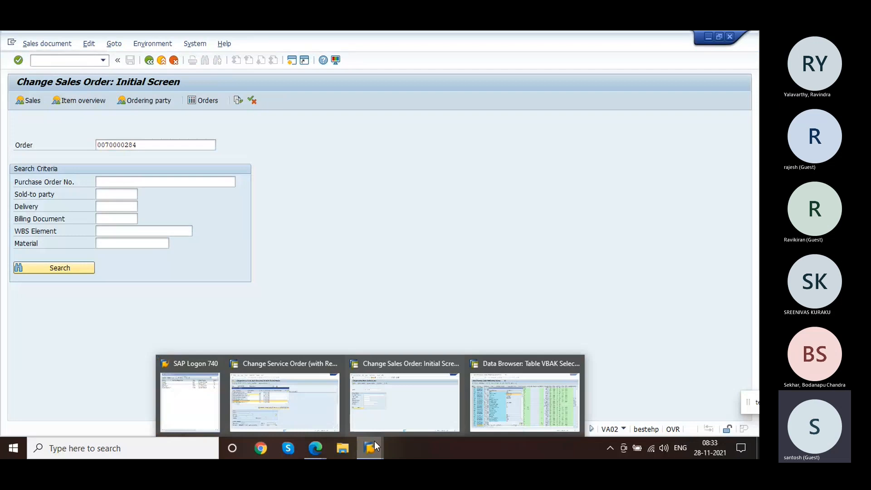
left_click(508, 418)
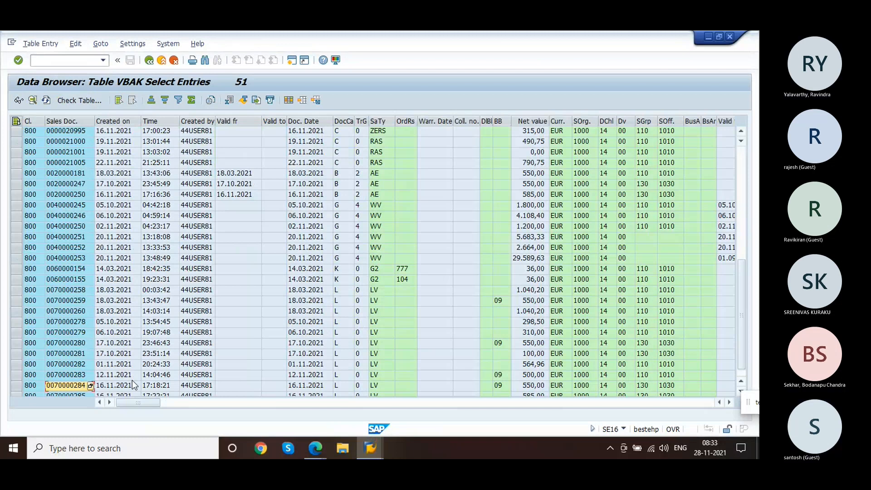
left_click(72, 377)
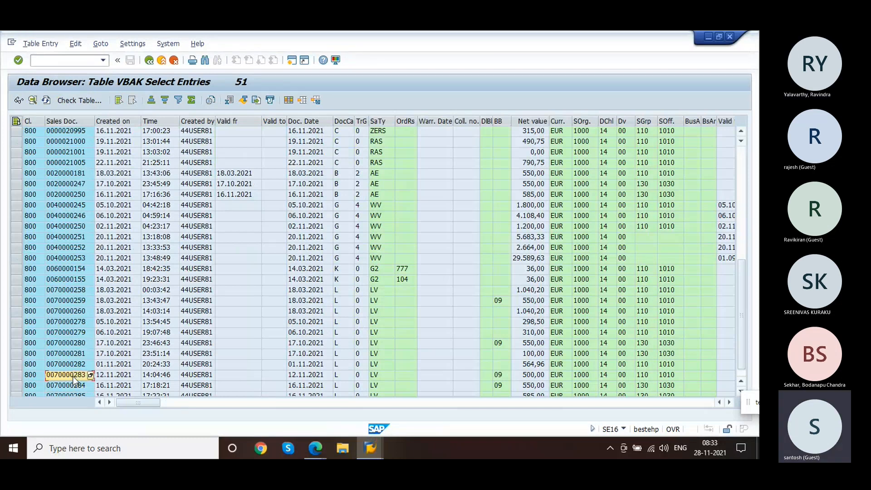
Step: Switch to the service order window and create a new SAP session
key("alt+Tab")
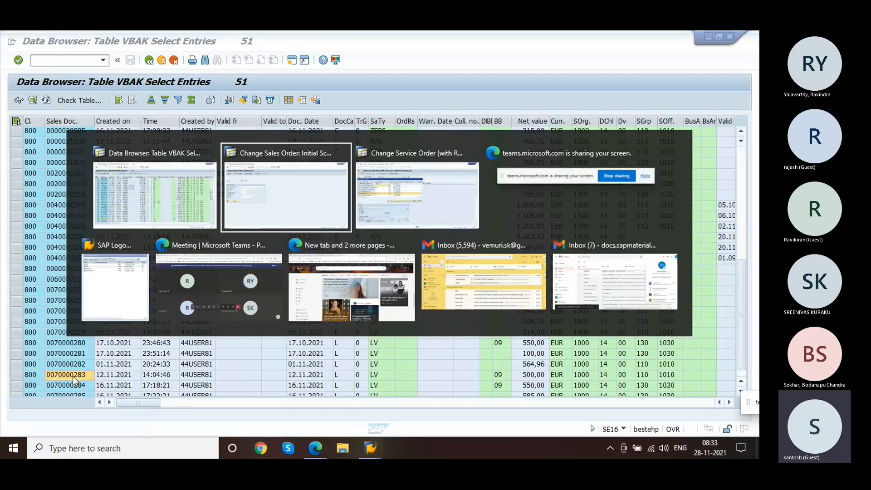
key("alt+Tab")
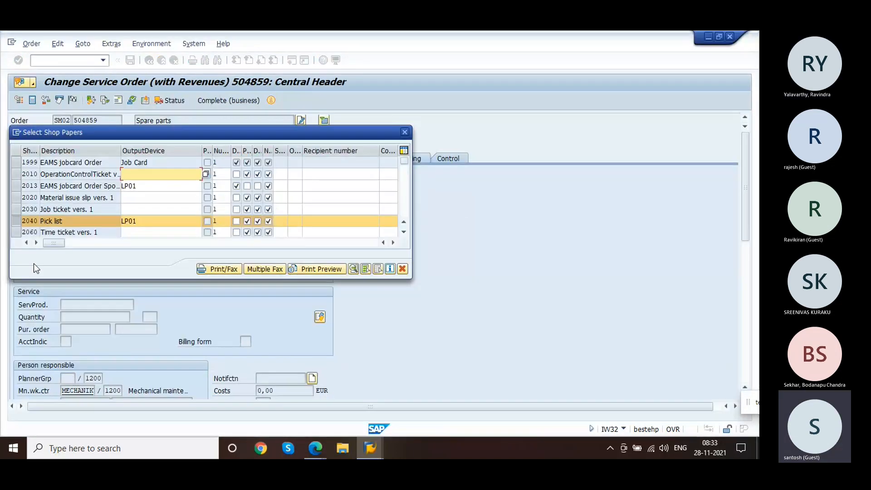
left_click(17, 135)
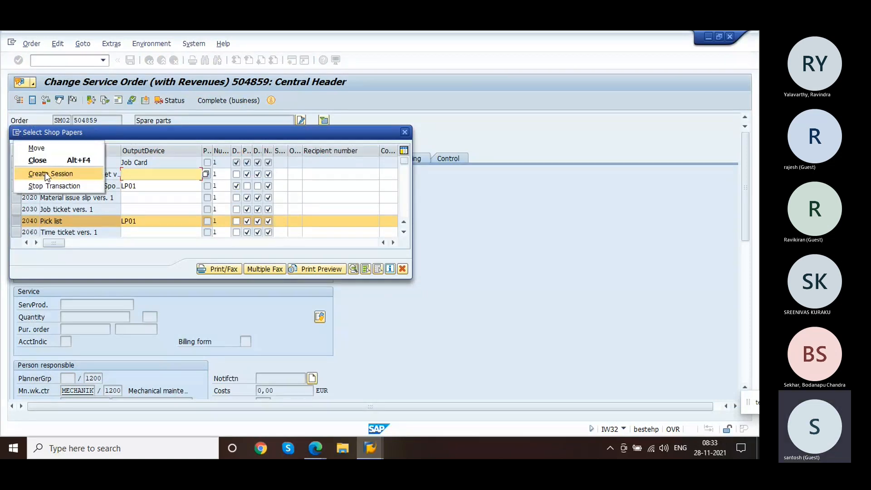
left_click(45, 172)
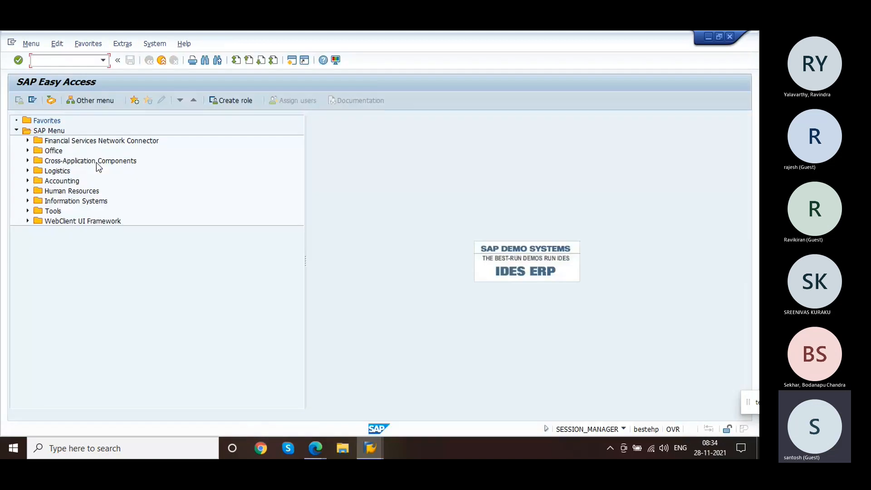
Step: Open transaction VA02 and load sales document 70000283 for change
type("va02")
key("Return")
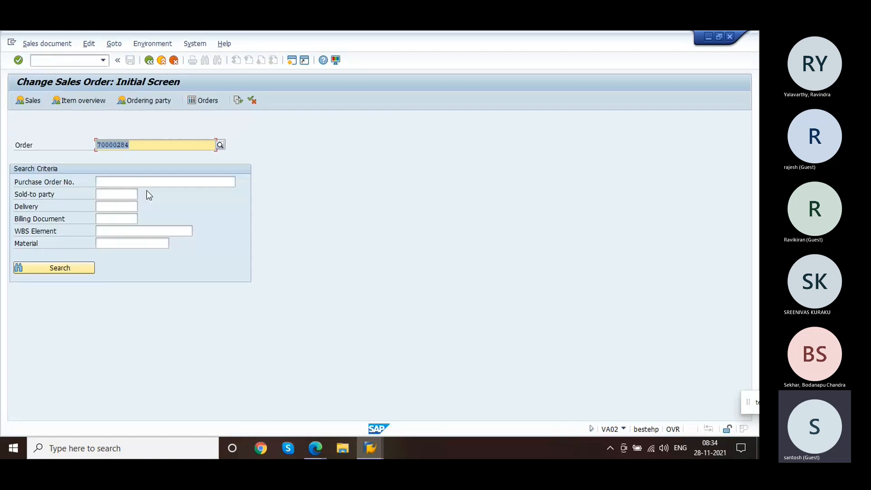
left_click(141, 149)
key("BackSpace")
type("3")
key("Return")
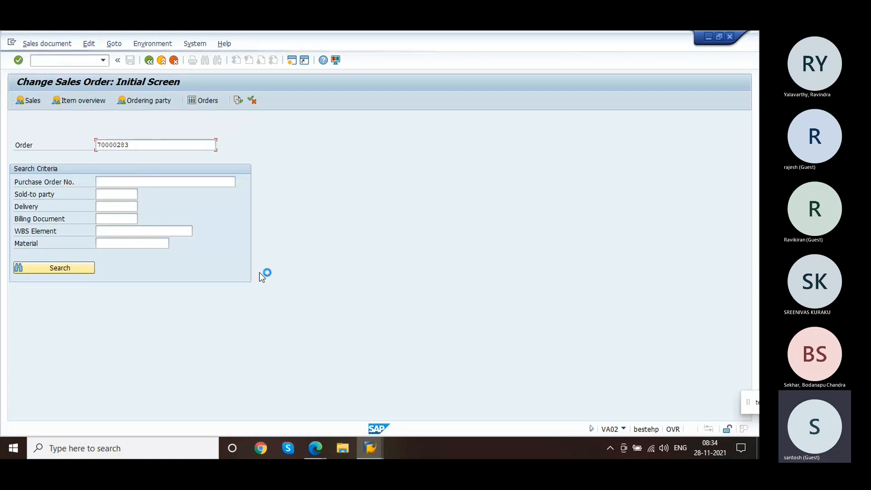
left_click(375, 438)
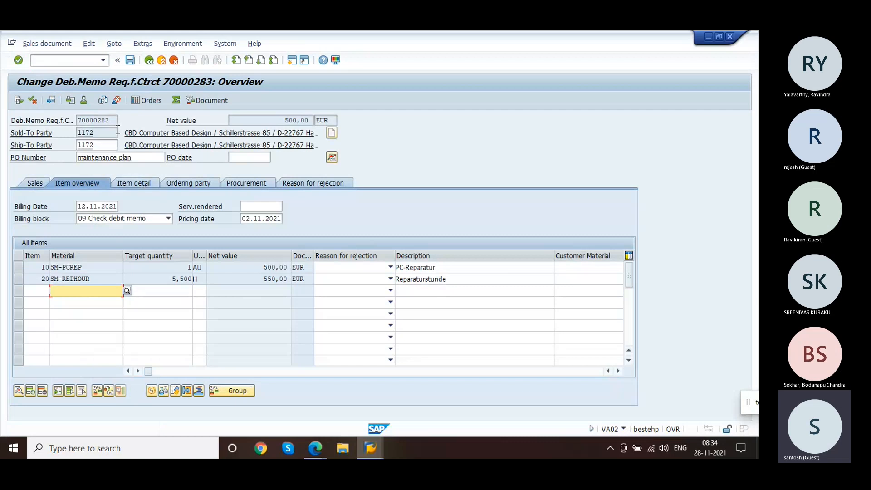
Step: Display the document flow of debit memo request 70000283, select its service order, and return to the overview
left_click(108, 119)
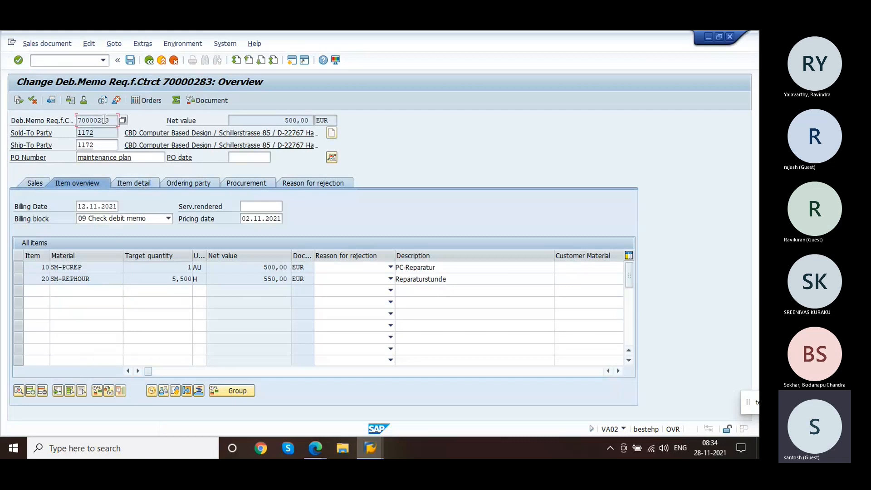
left_click(18, 100)
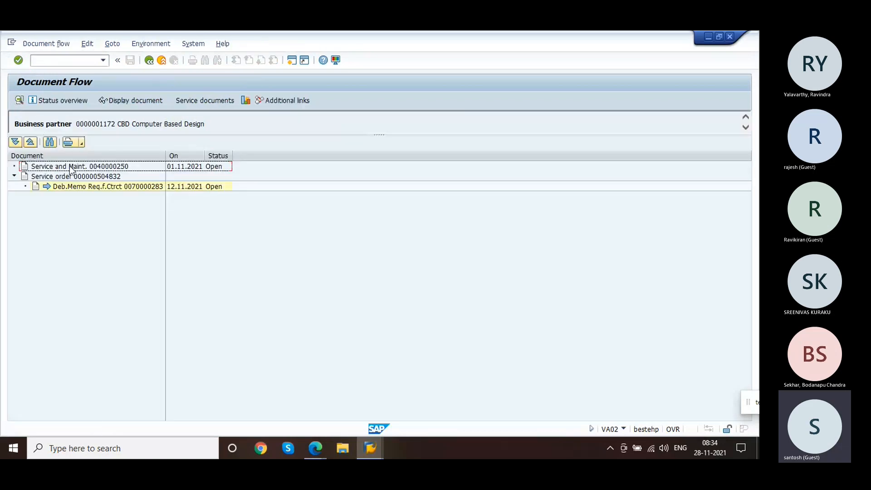
left_click(85, 179)
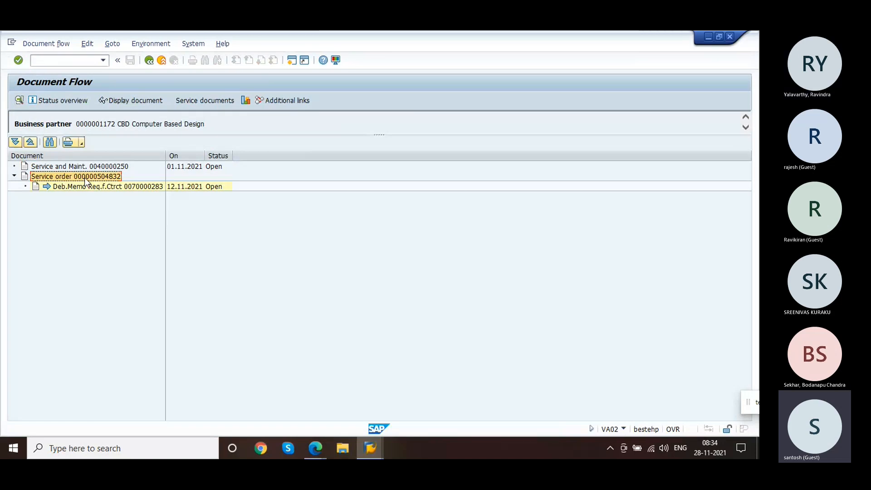
left_click(149, 60)
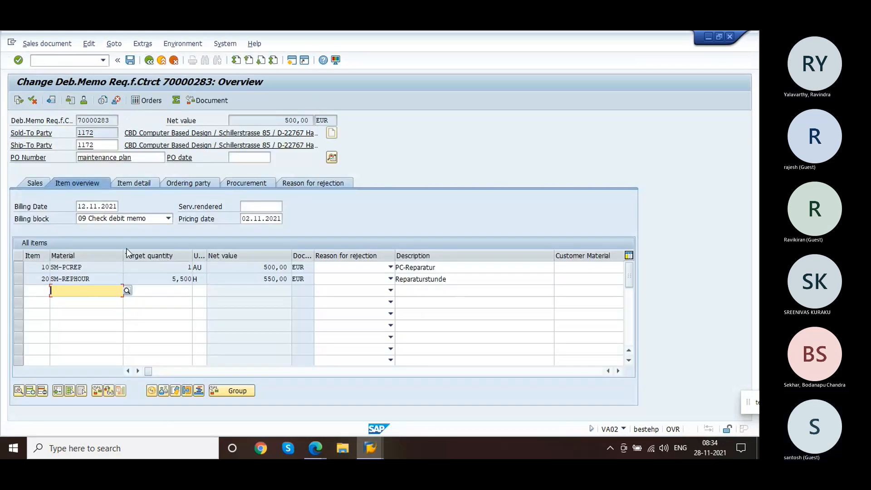
Step: Open the header data's account assignment tab to check the WBS element, then return to the overview
left_click(331, 158)
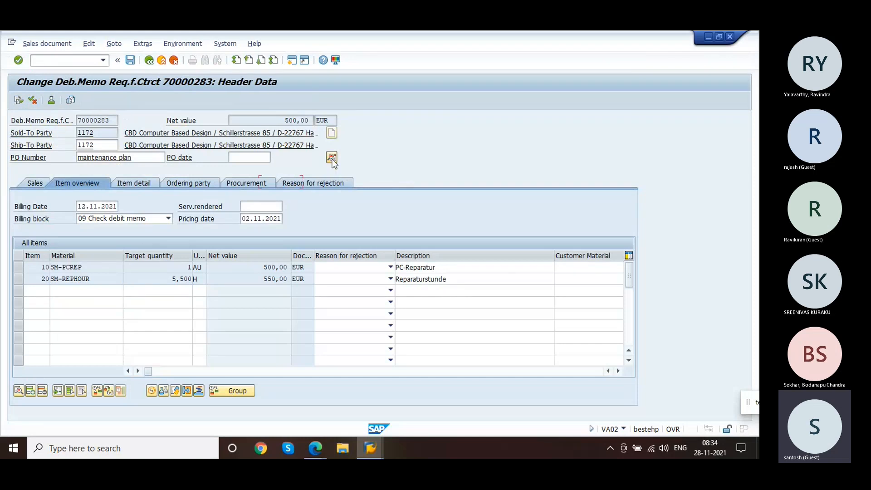
left_click(318, 159)
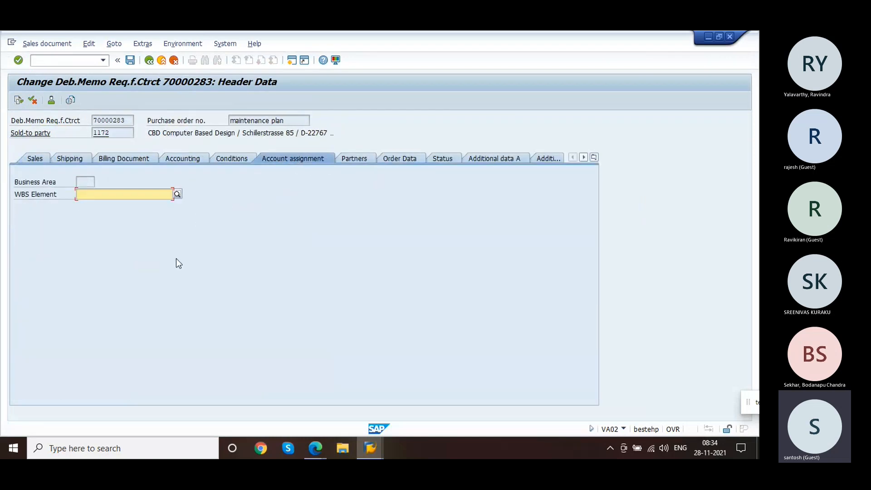
left_click(148, 63)
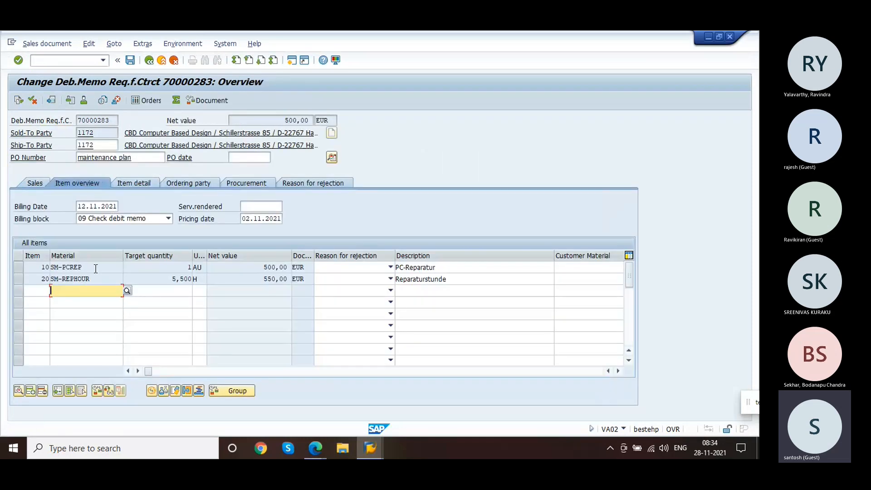
Step: Open the account assignment data of item 20 (SM-REPHOUR) and select its sales order reference
left_click(96, 269)
double_click(90, 279)
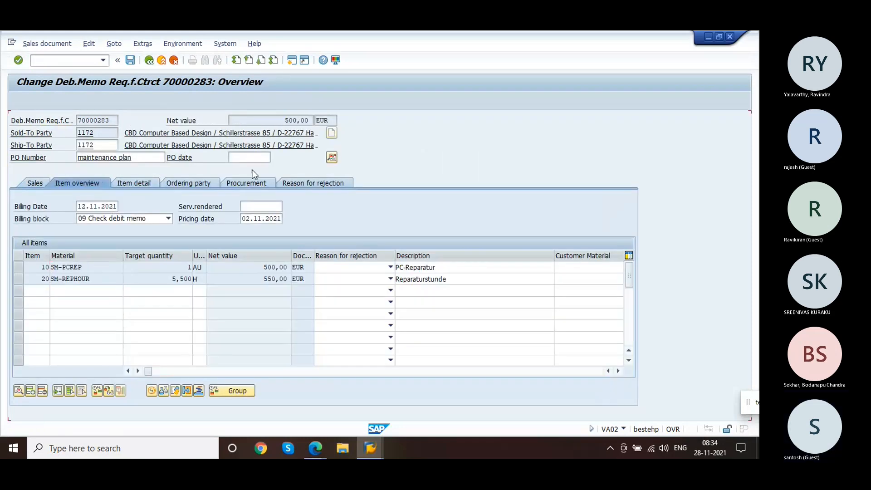
left_click(294, 161)
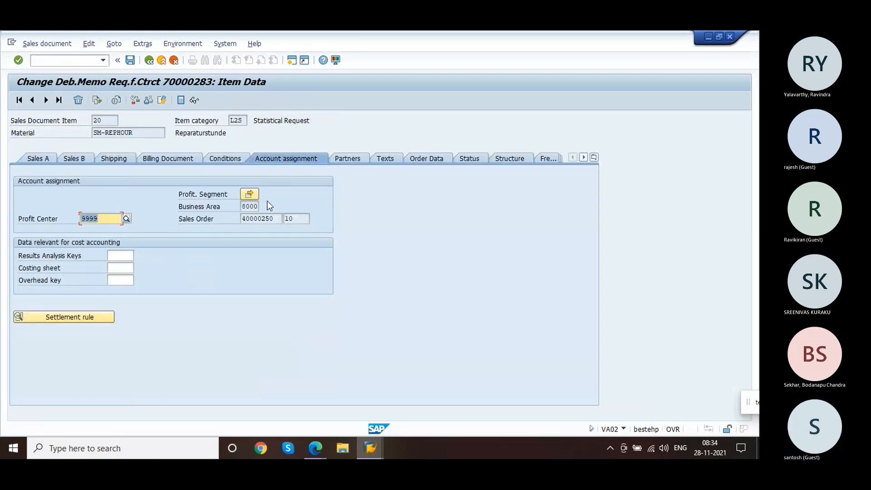
left_click(272, 220)
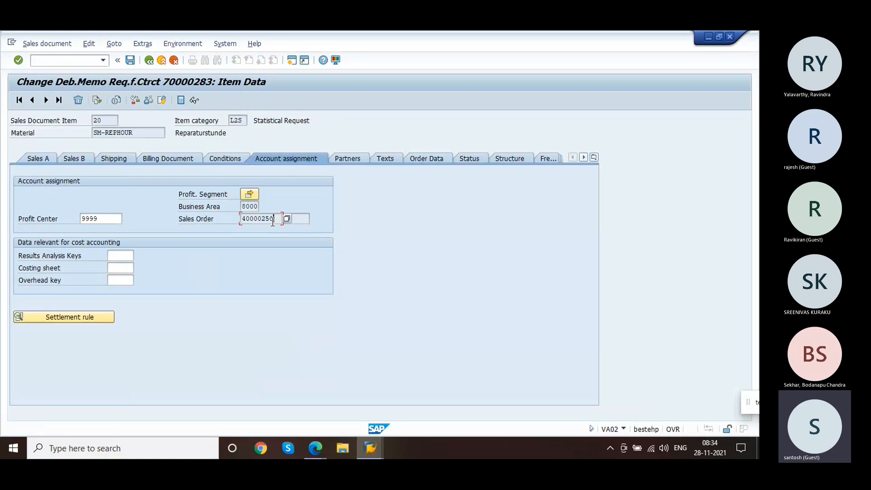
Step: Enter 10 as the sales order item in the account assignment and return to the overview
left_click(303, 218)
type("10")
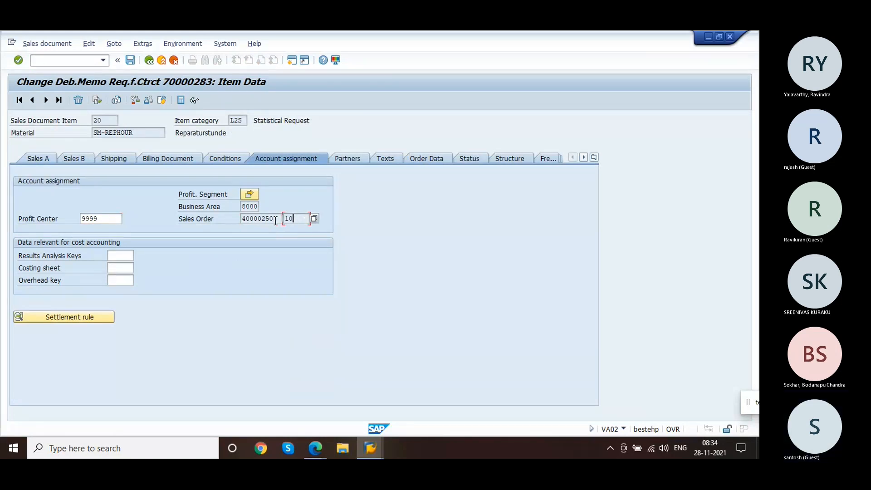
left_click(276, 221)
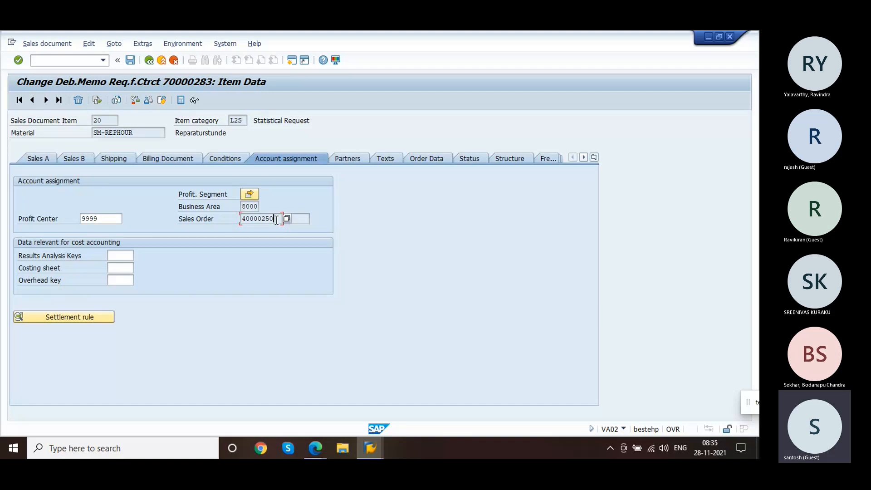
left_click(150, 61)
Step: Open item 10 (SM-PCREP) account assignment data to check profit center and sales order, then go back
double_click(81, 266)
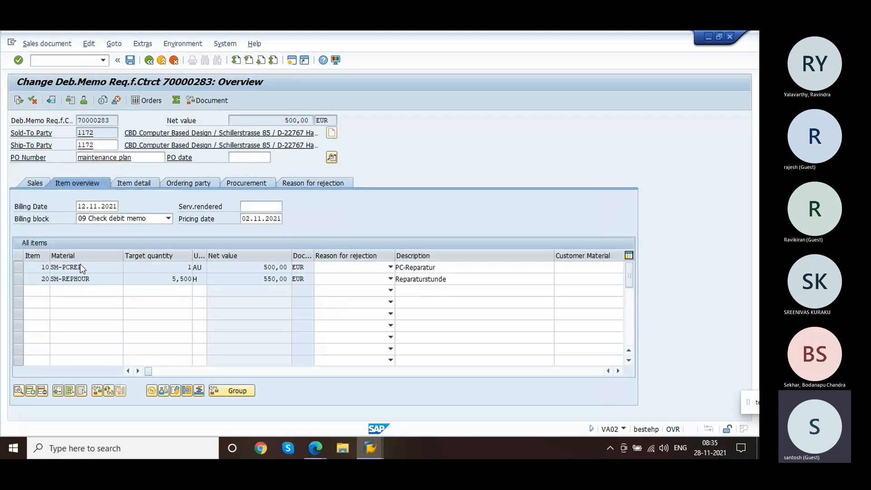
left_click(282, 219)
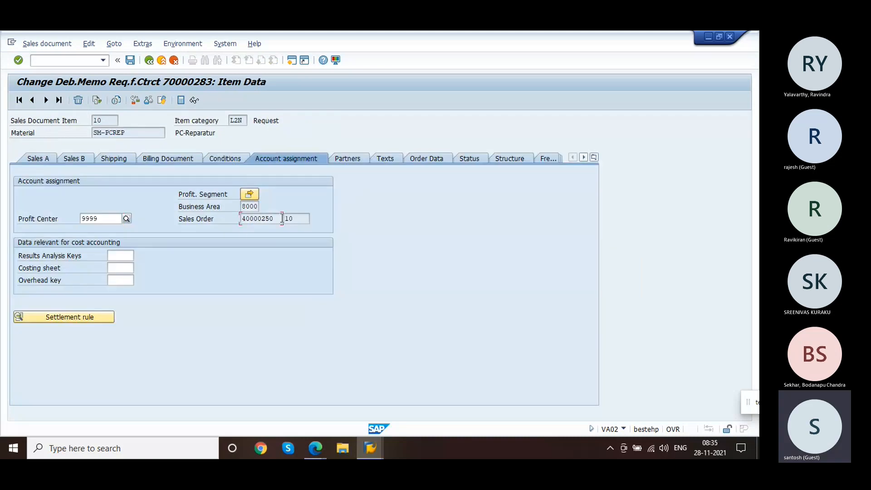
left_click(150, 60)
Step: Switch to the session with debit memo request 70000284 and view item 10's account assignment order
key("alt+Tab")
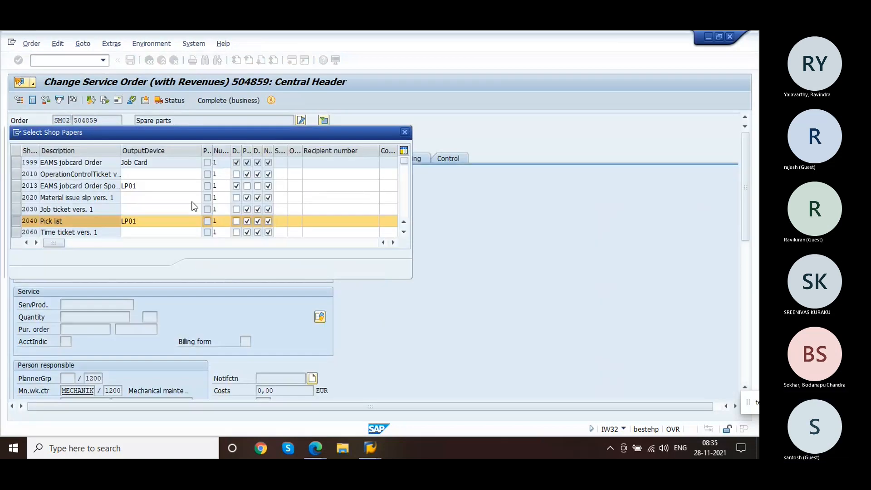
key("alt+Tab")
left_click(192, 201)
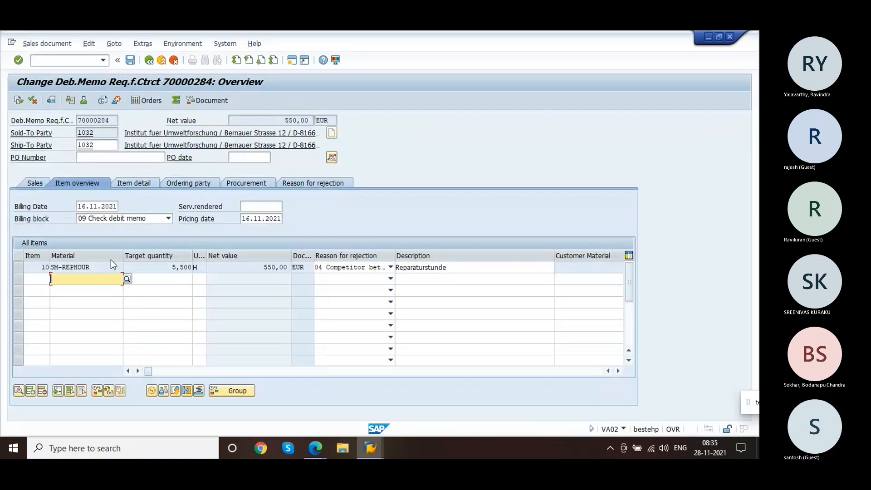
double_click(100, 270)
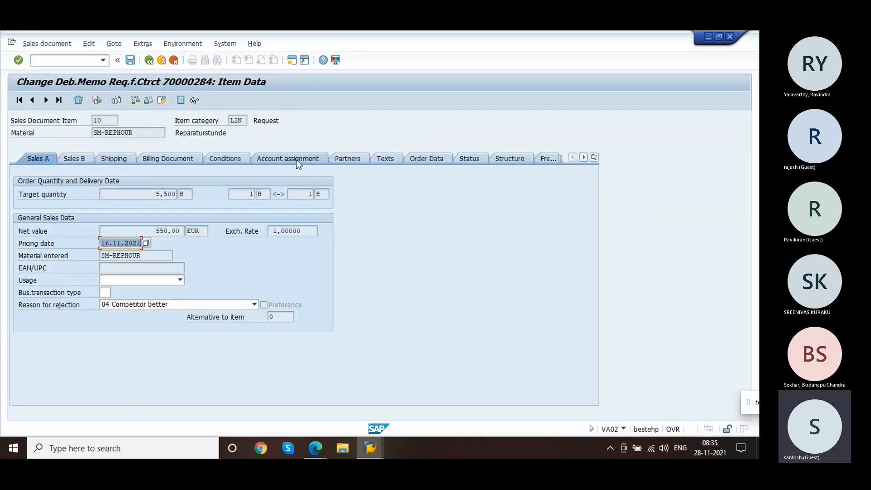
left_click(296, 160)
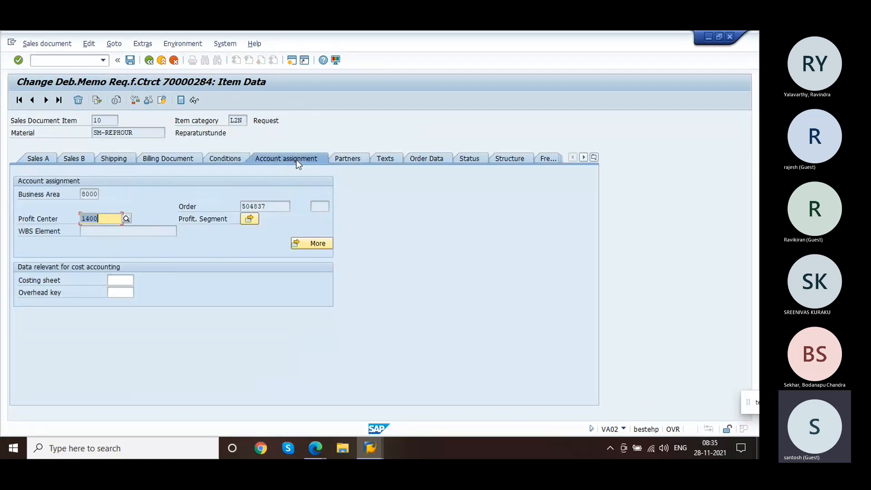
left_click(275, 210)
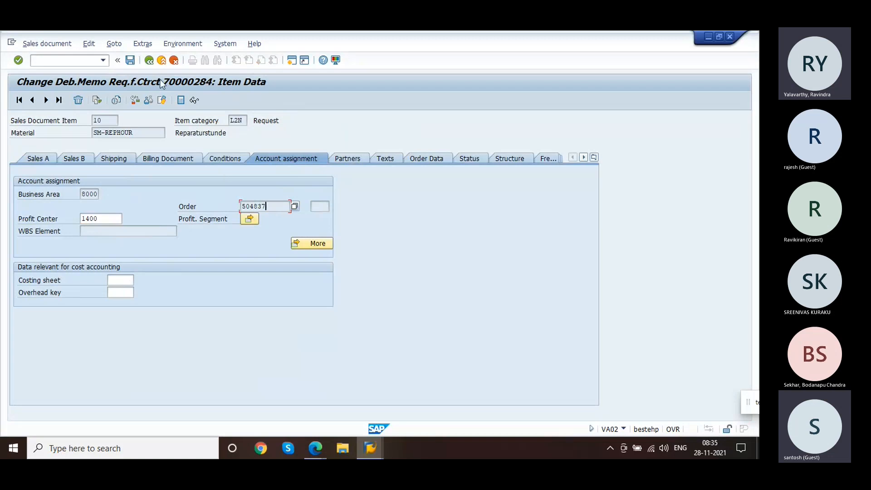
left_click(149, 60)
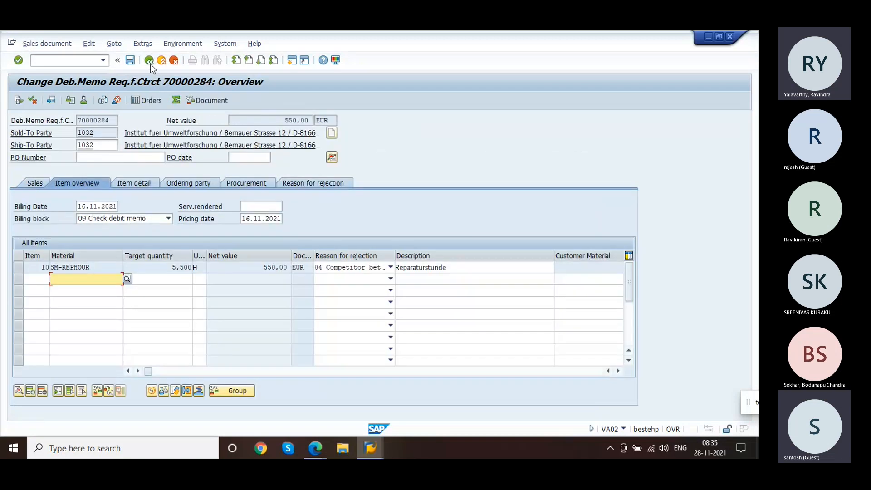
Step: Open the header data of 70000284, run the header output preview, and return to the overview
left_click(110, 267)
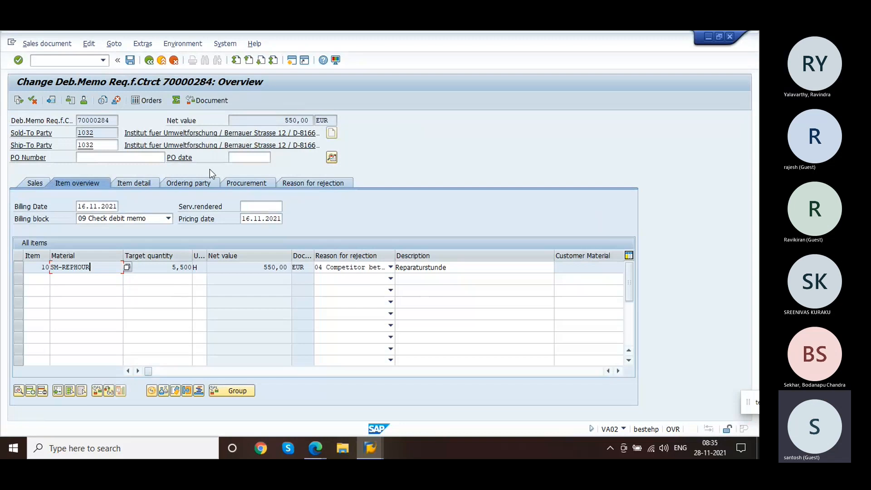
left_click(331, 157)
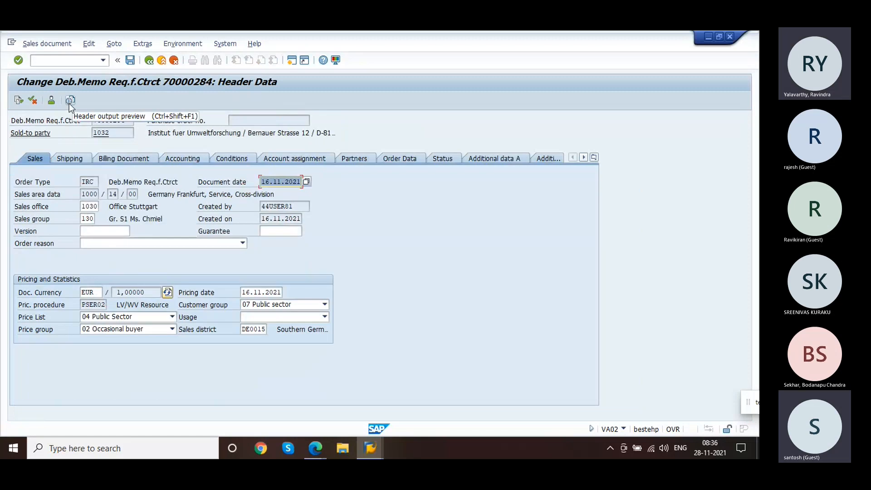
left_click(69, 103)
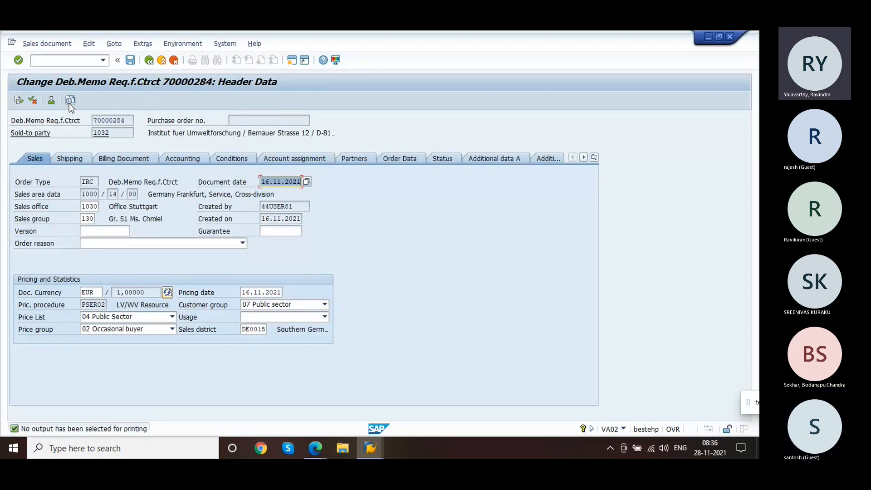
left_click(151, 63)
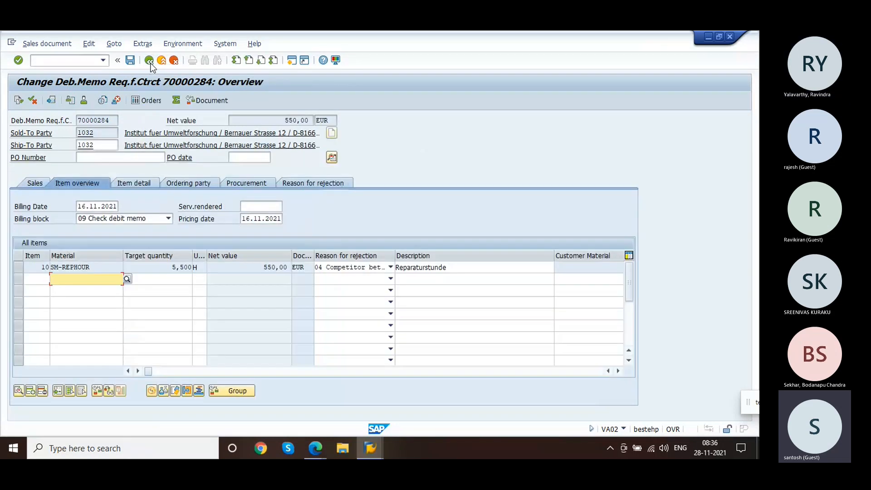
left_click(109, 121)
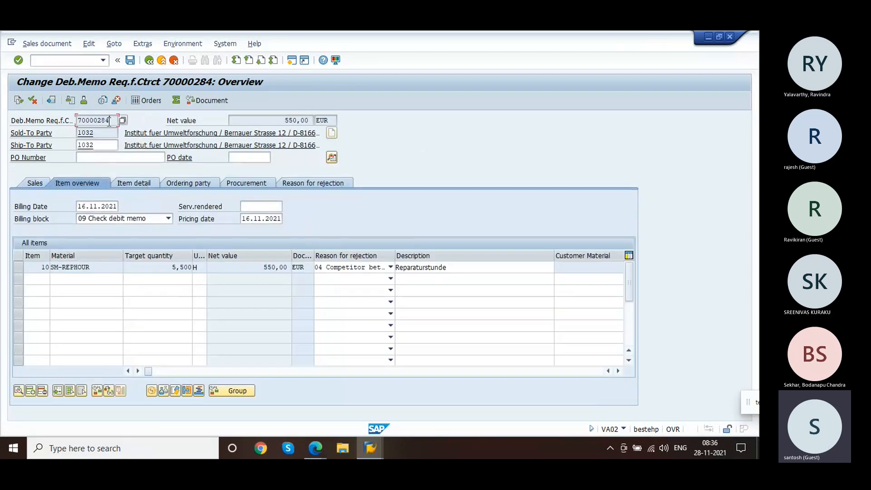
Step: Switch to the Data Browser session listing table VBAK entries
left_click(21, 102)
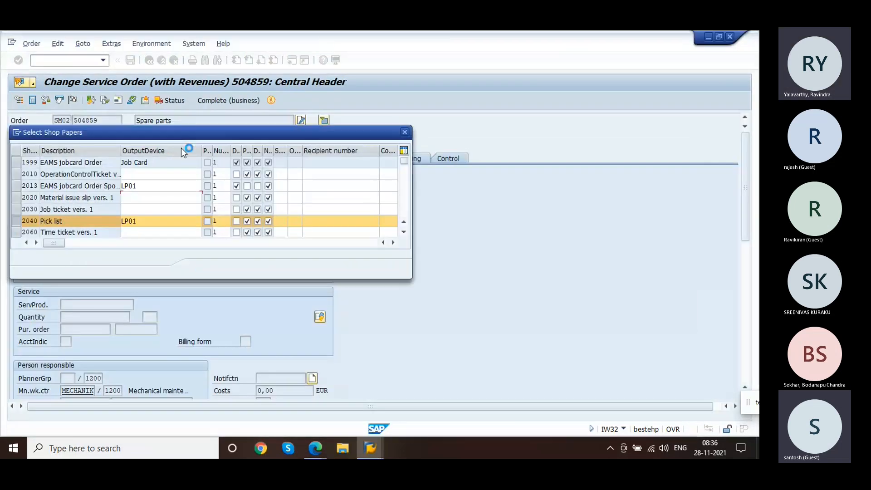
key("alt+Tab")
key("alt+Tab")
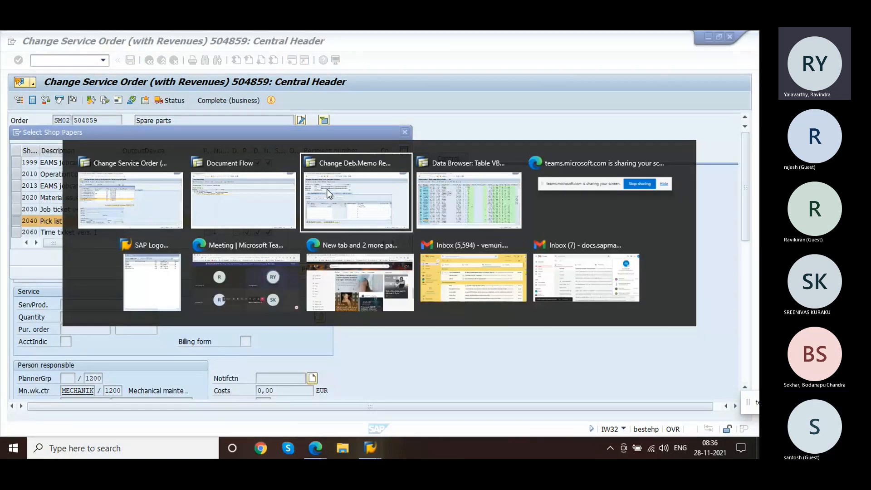
left_click(451, 191)
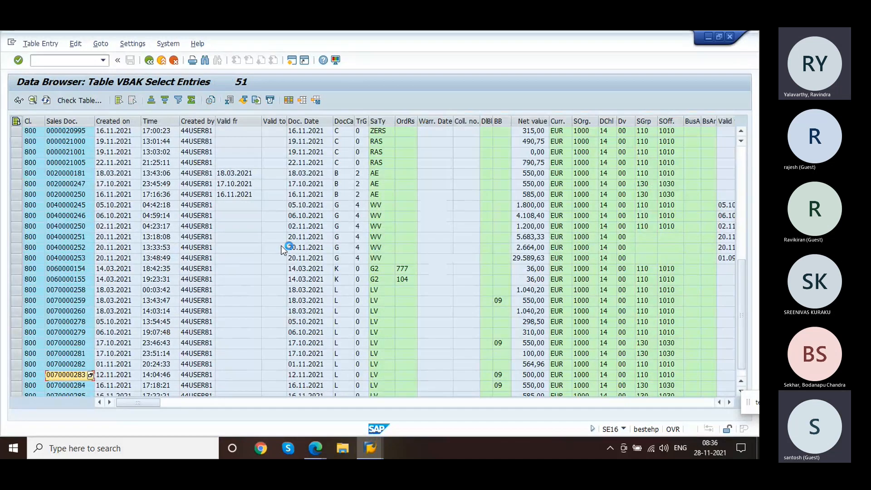
left_click(281, 249)
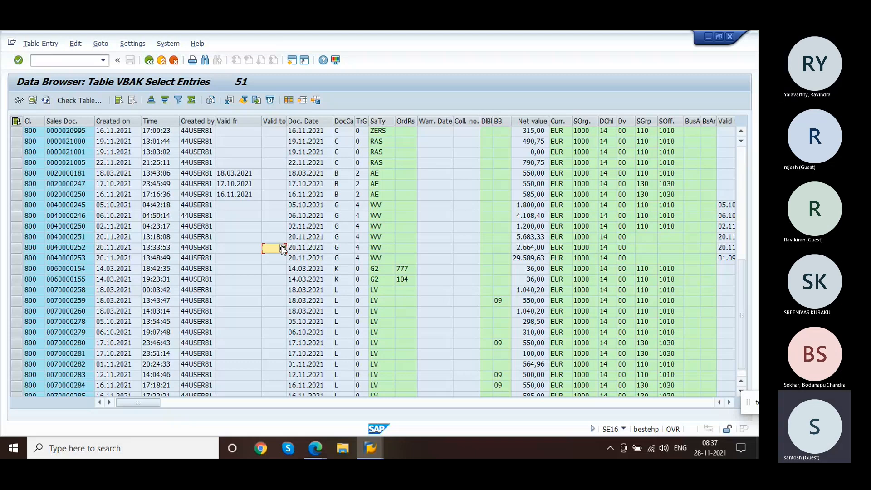
Step: Leave the VBAK data browser and start transaction IW21 to create a PM notification
left_click(149, 60)
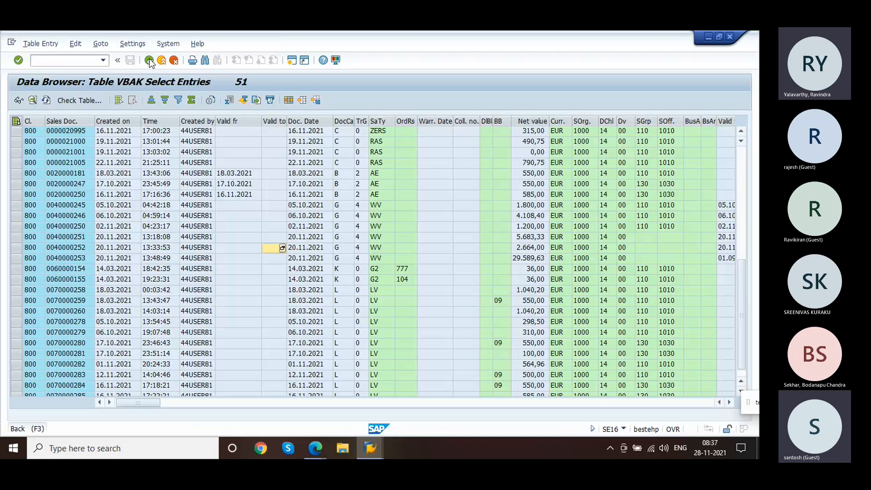
left_click(150, 60)
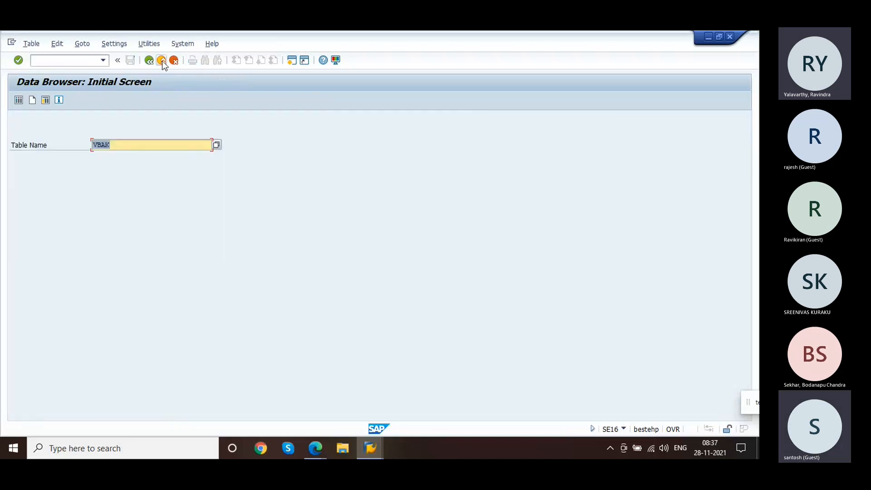
left_click(150, 61)
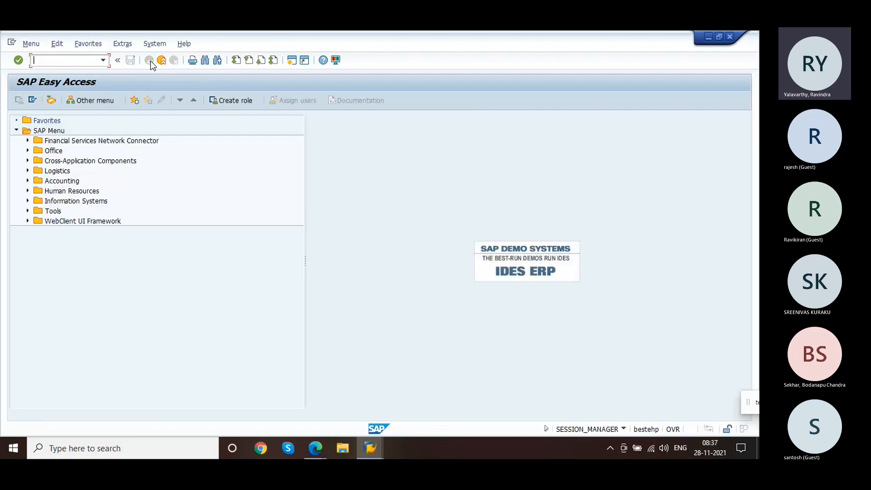
left_click(103, 63)
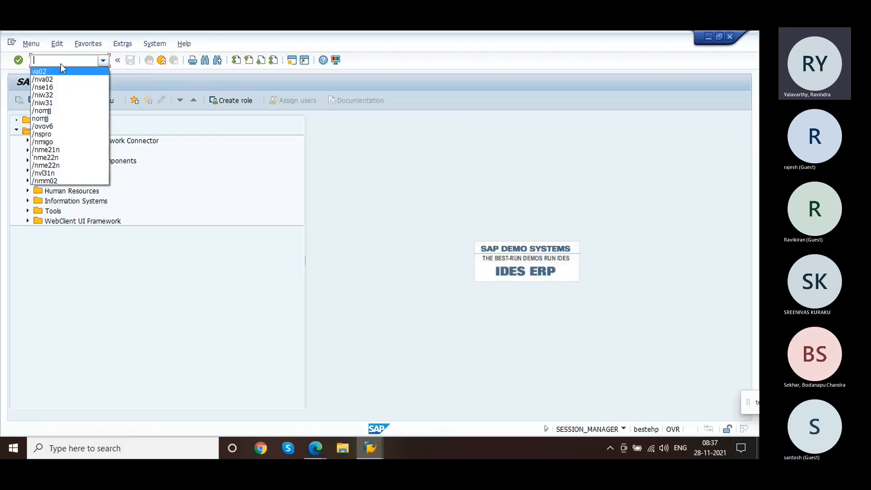
left_click(61, 63)
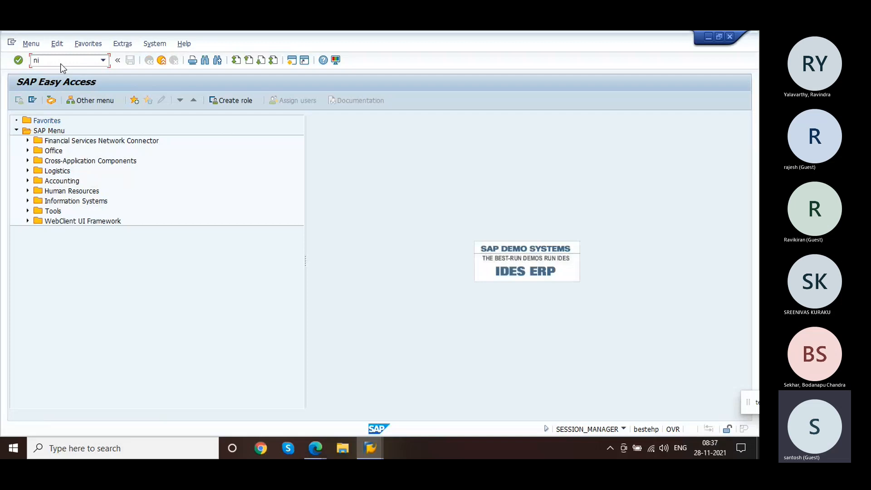
key("Return")
type("iw21")
key("Return")
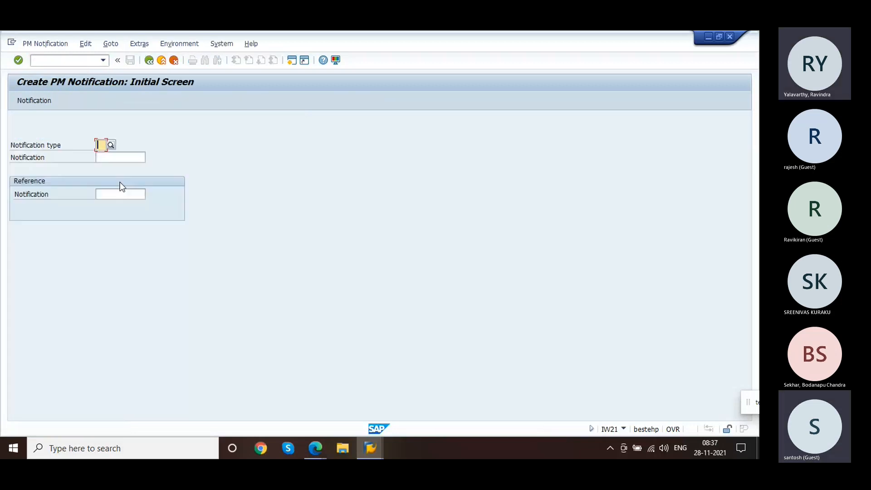
Step: Browse the list of available notification types, then close it without choosing
left_click(111, 145)
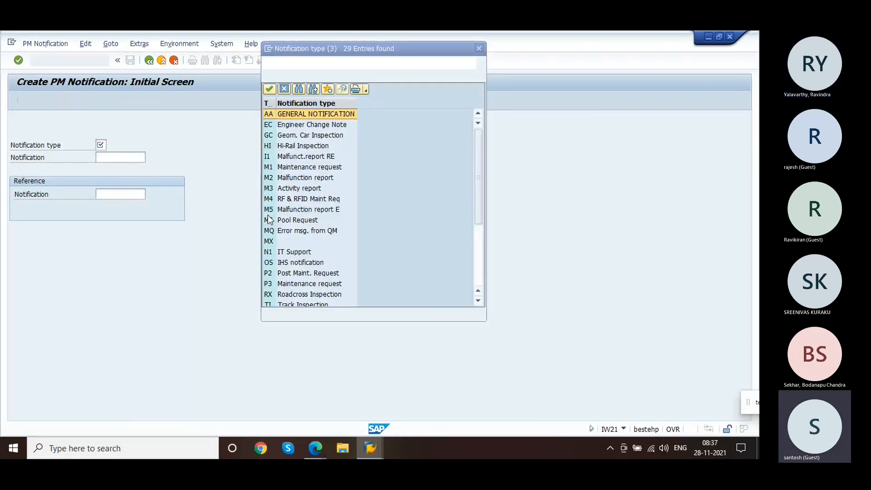
left_click(481, 266)
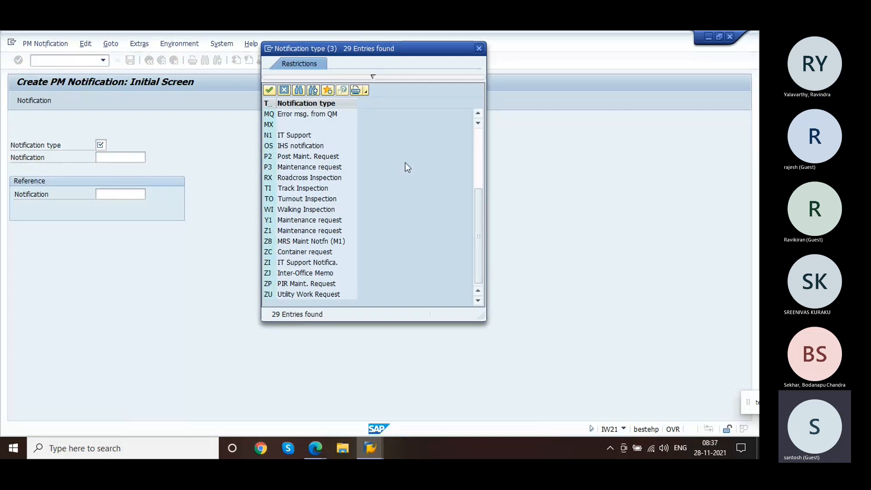
left_click(478, 151)
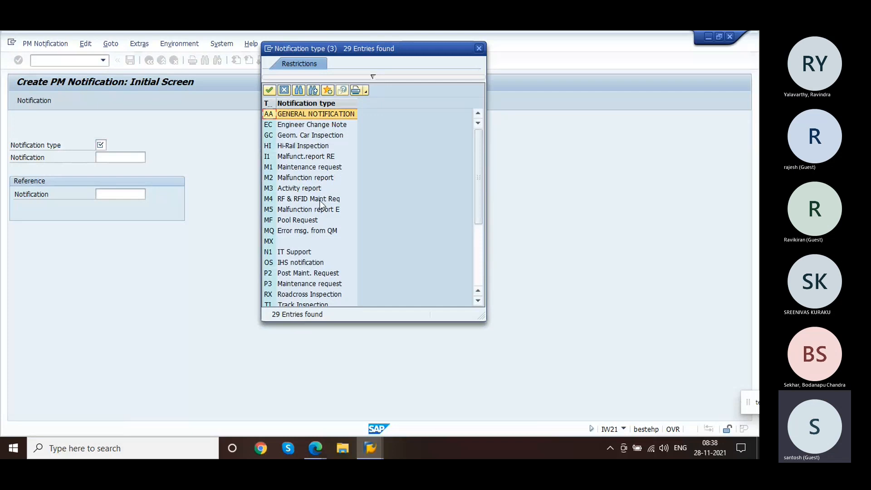
left_click(284, 91)
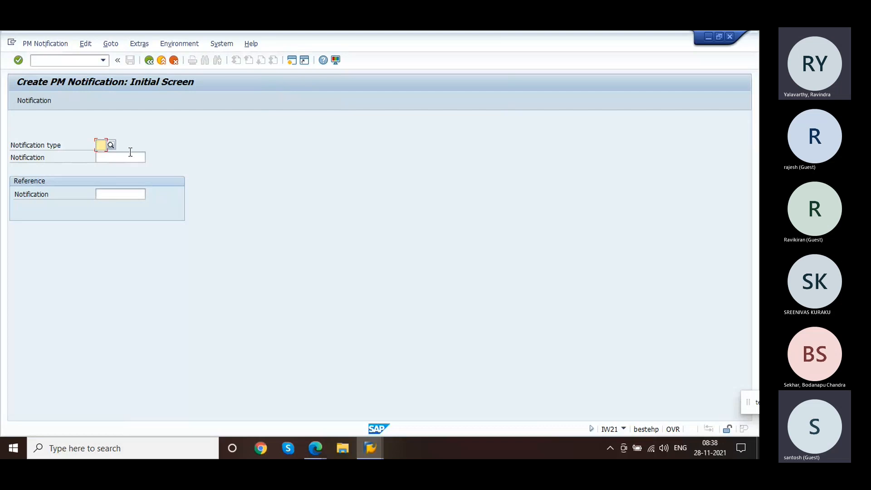
Step: Try entering notification types P1 and PM, then clear the field
type("P1")
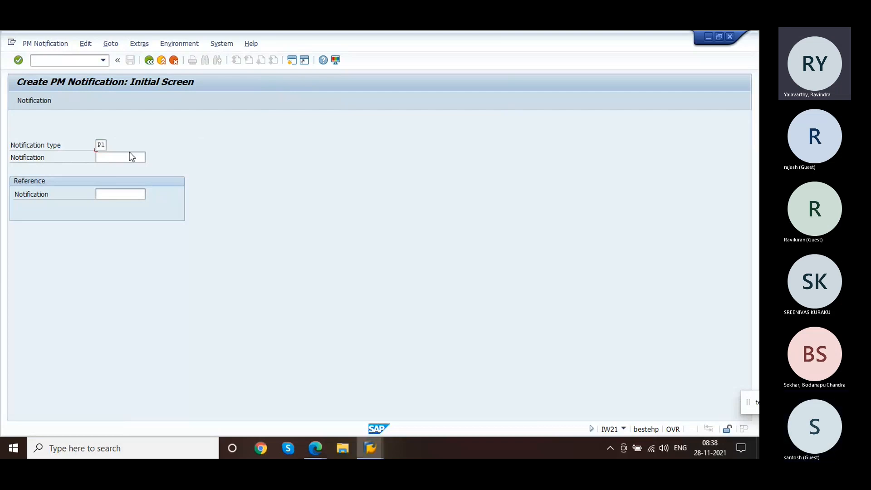
key("Return")
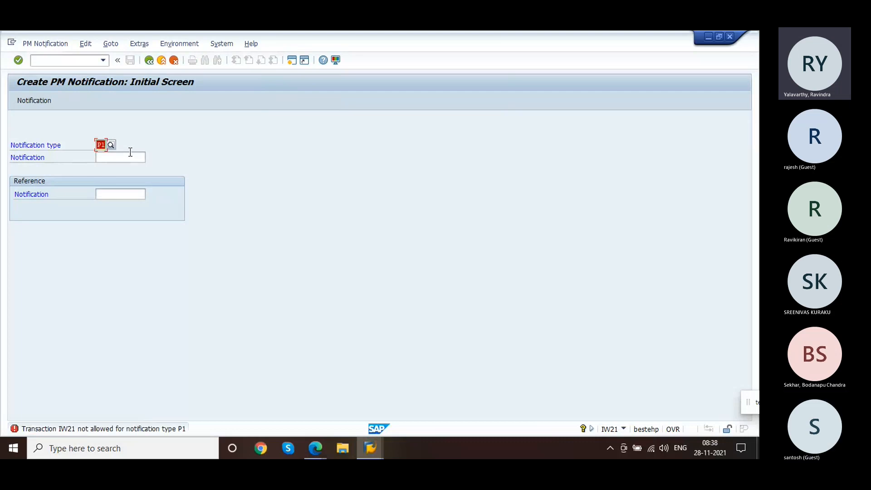
type("PM")
key("Return")
key("Return")
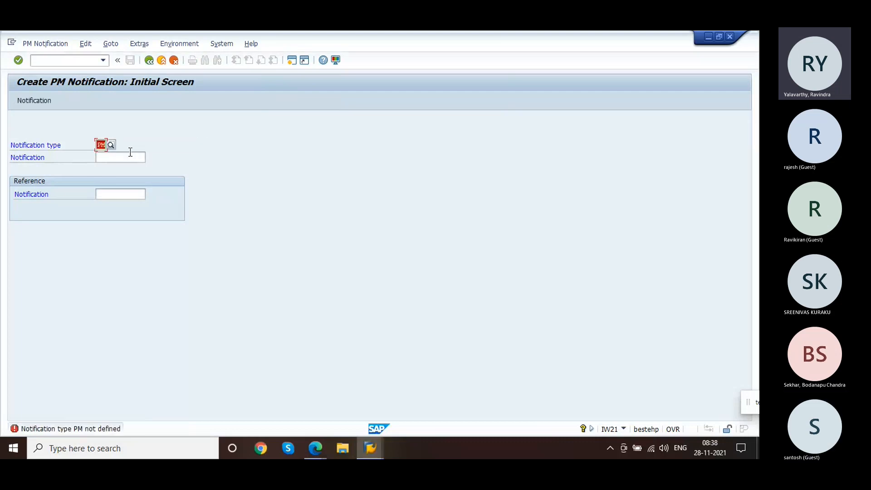
key("BackSpace")
key("BackSpace")
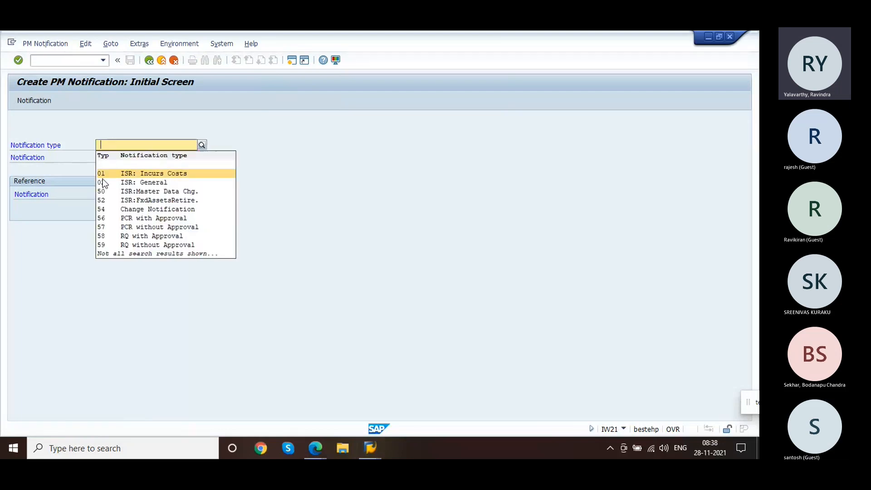
Step: Start a maintenance request notification of type M1
left_click(65, 228)
left_click(109, 146)
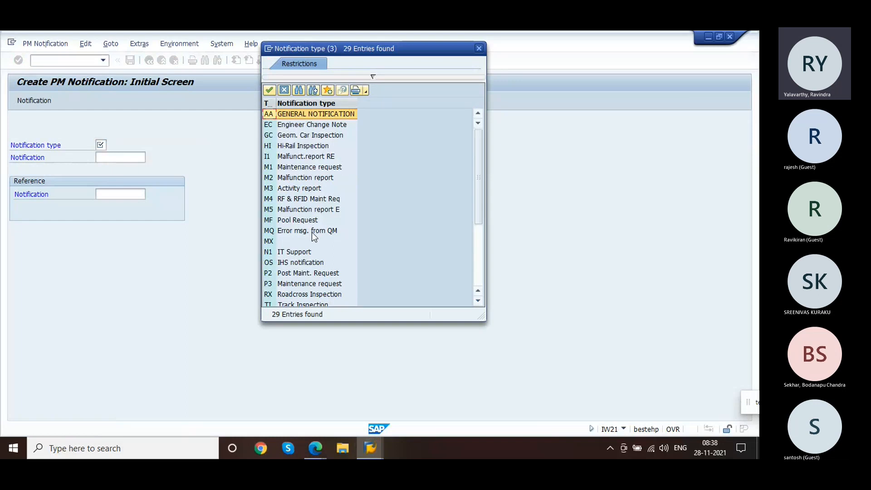
double_click(294, 175)
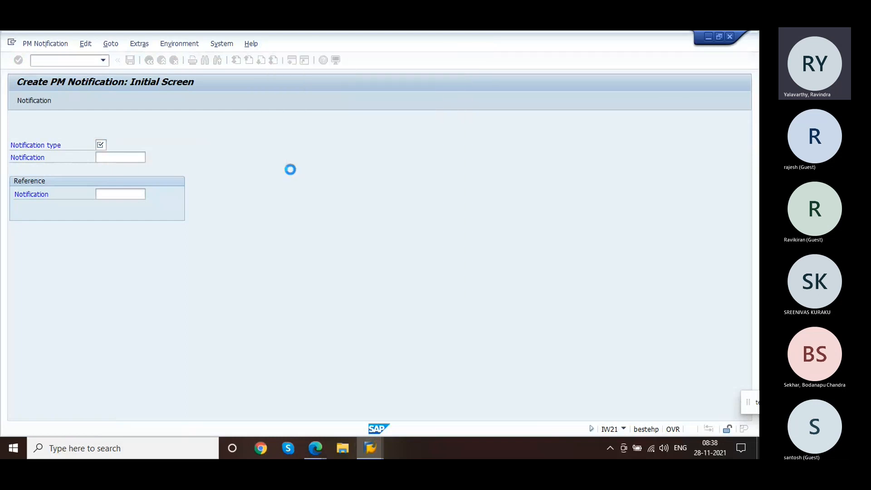
key("Return")
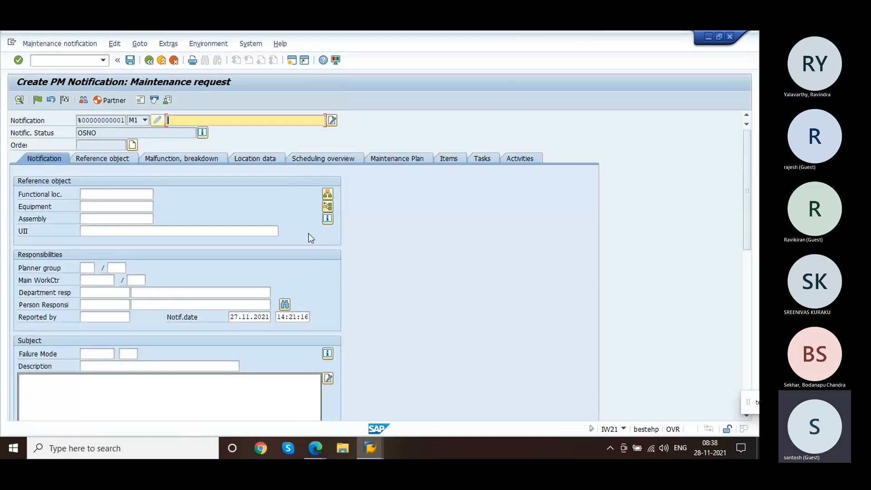
Step: Review the Malfunction, breakdown and Reference object tabs, then exit the notification without saving
left_click(191, 159)
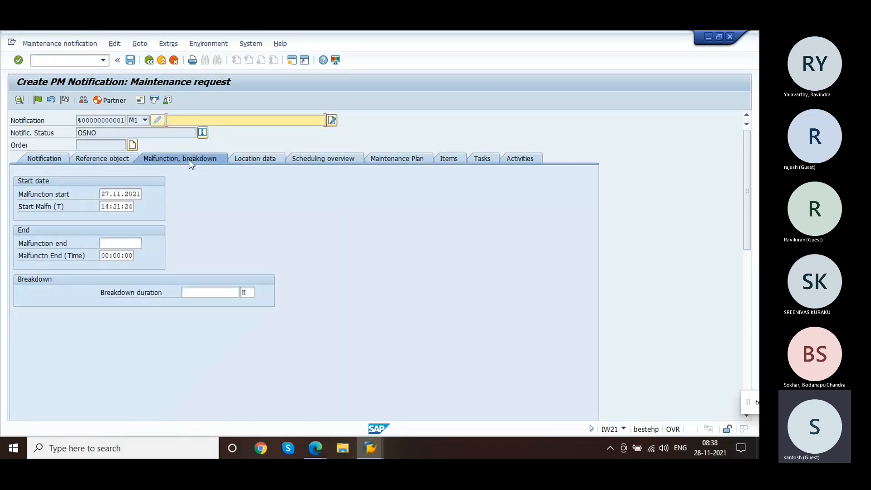
left_click(110, 162)
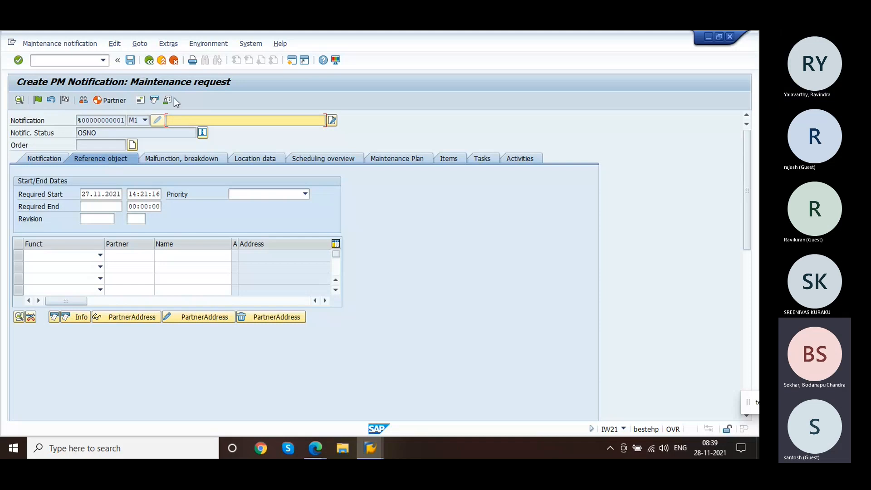
left_click(161, 64)
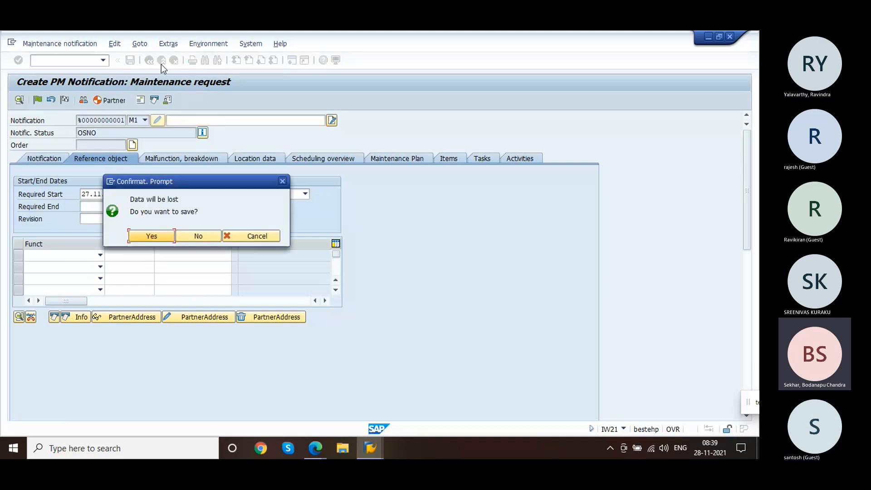
left_click(197, 235)
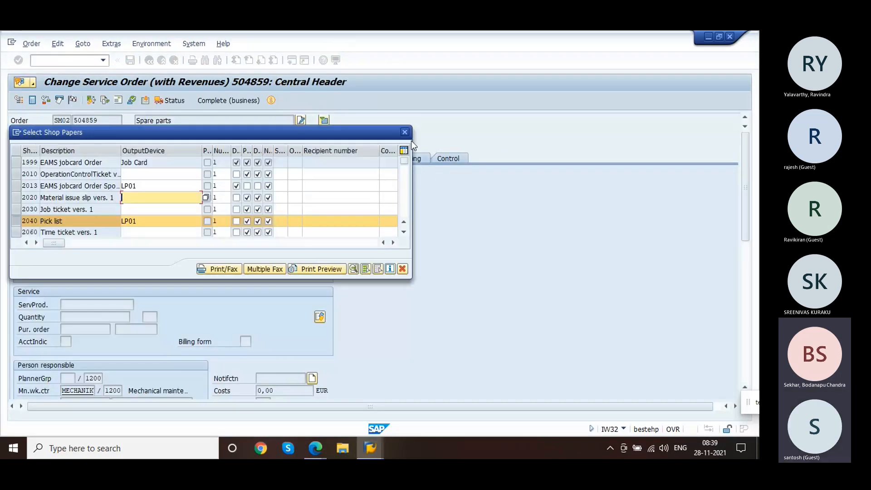
Step: Close the shop papers dialog and exit service order 504859 without saving
left_click(405, 132)
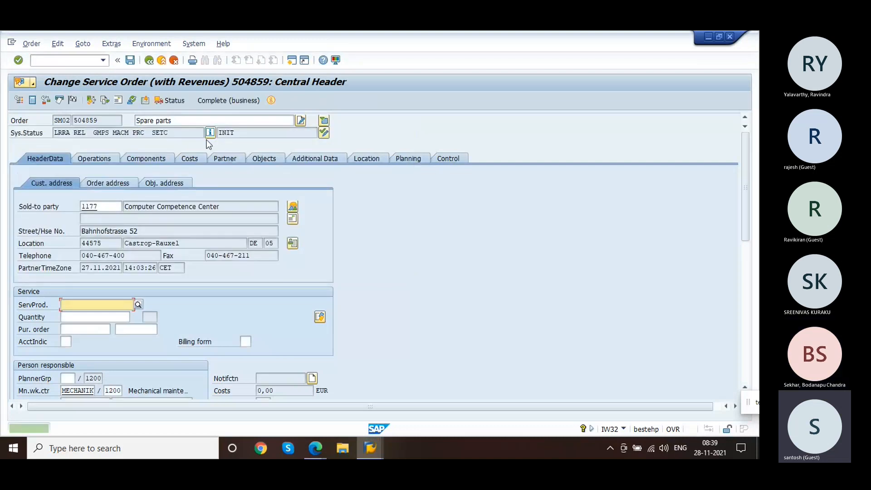
left_click(147, 65)
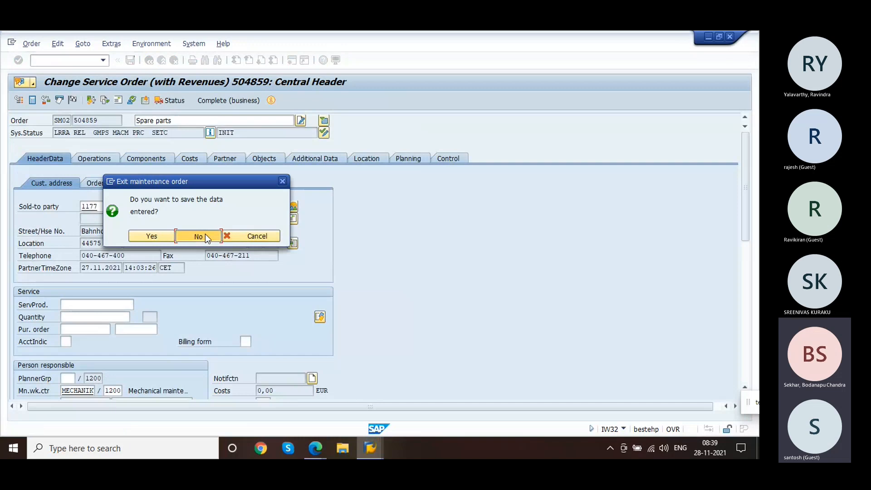
left_click(206, 235)
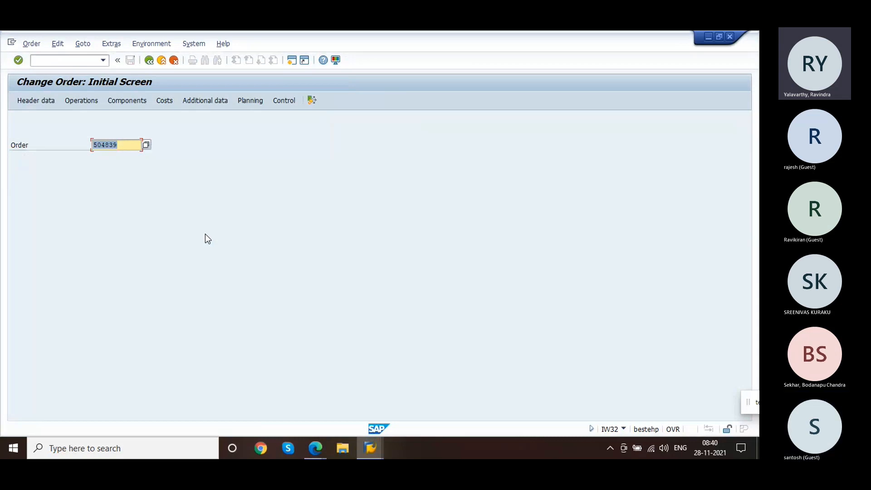
Step: Back out of the document flow and debit memo request 70000284 without saving
left_click(162, 62)
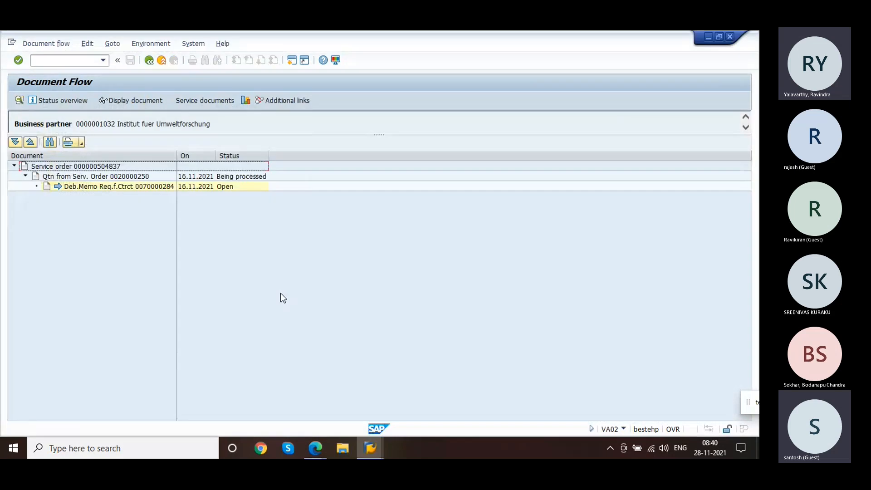
left_click(162, 60)
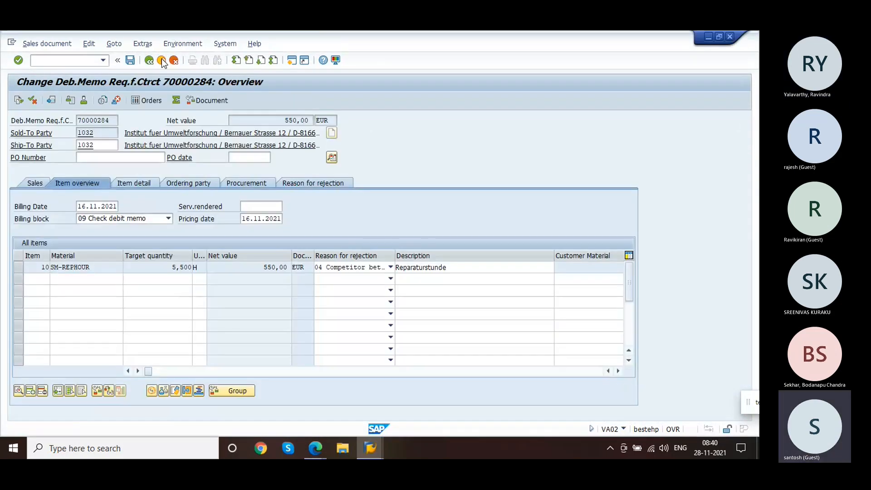
left_click(163, 63)
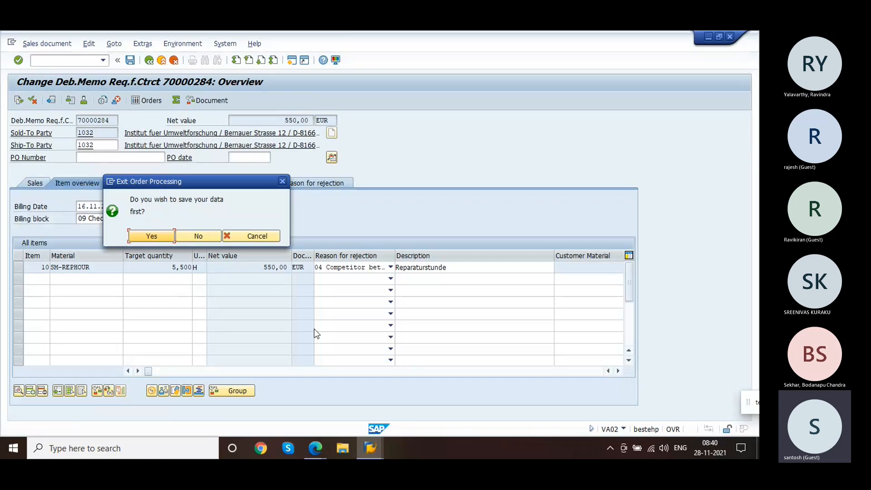
left_click(193, 232)
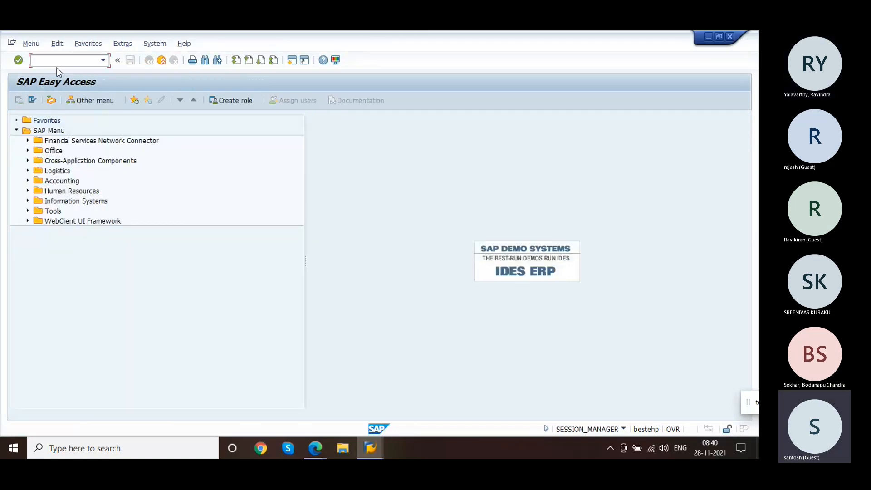
Step: Log off all sessions with /nex, close SAP Logon and stop the screen share
type("/nex")
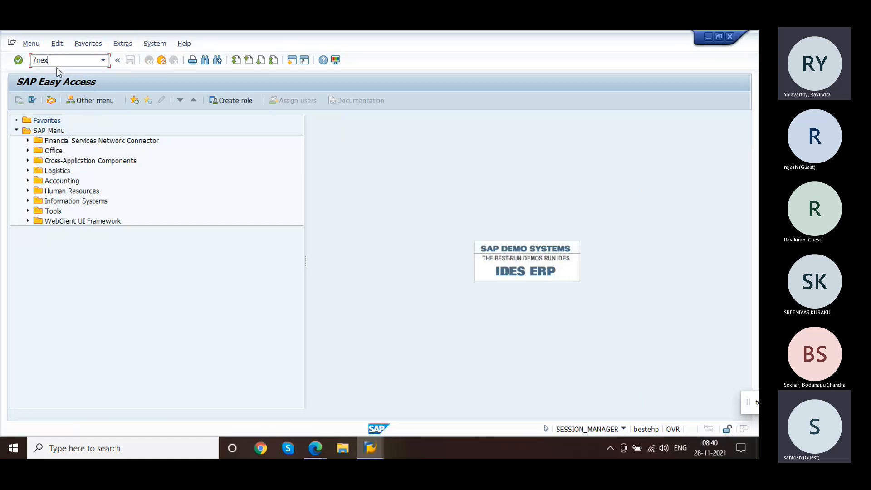
key("Return")
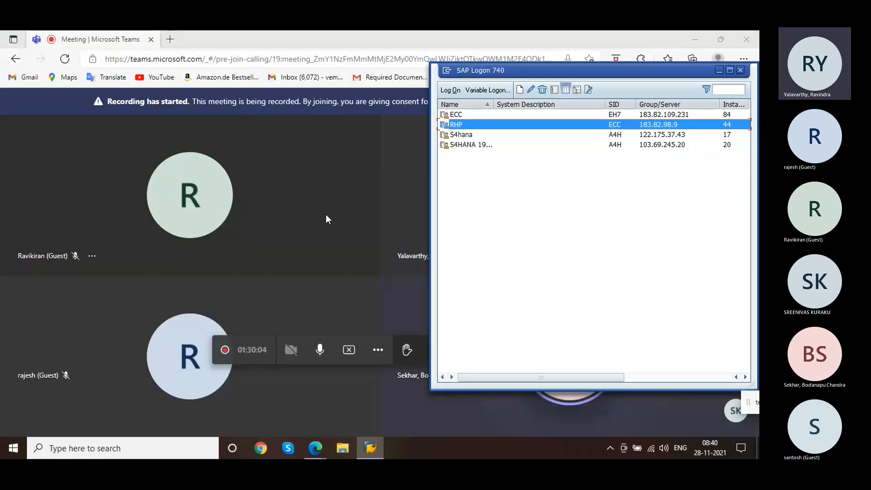
left_click(742, 70)
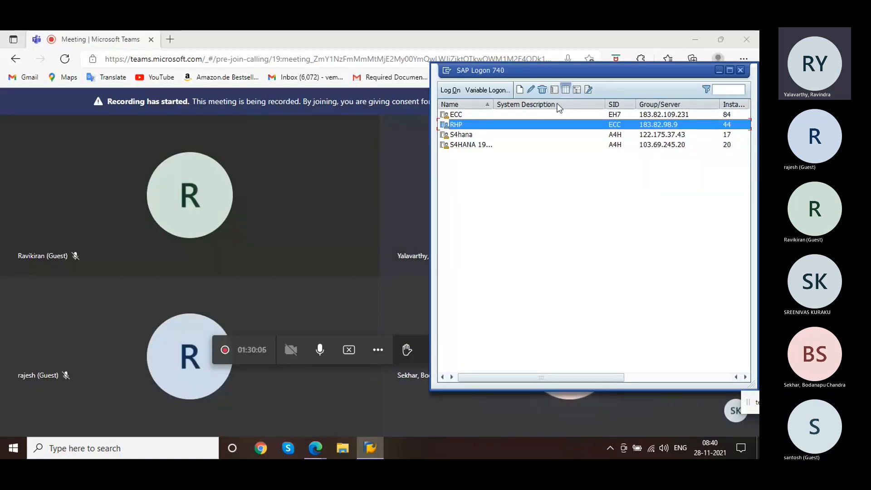
left_click(350, 351)
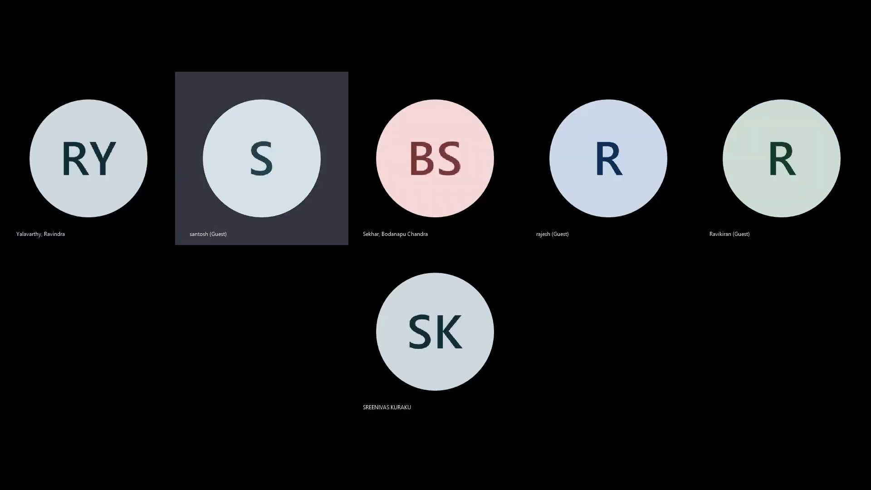